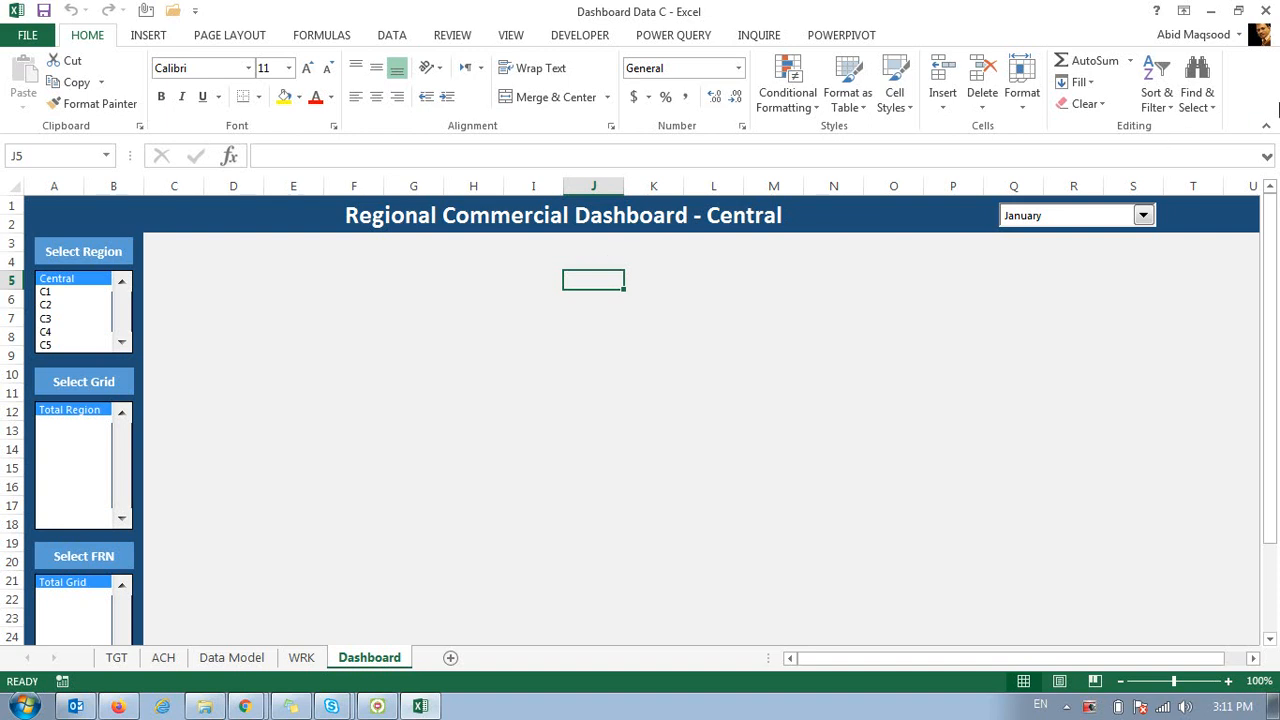
Set the dashboard's month selector to February.
left_click(1080, 215)
left_click(1041, 250)
left_click(1034, 218)
left_click(1028, 246)
Filter the dashboard to region C2, Grid 203 and FRN CFJAR00003.
left_click(46, 305)
left_click(58, 447)
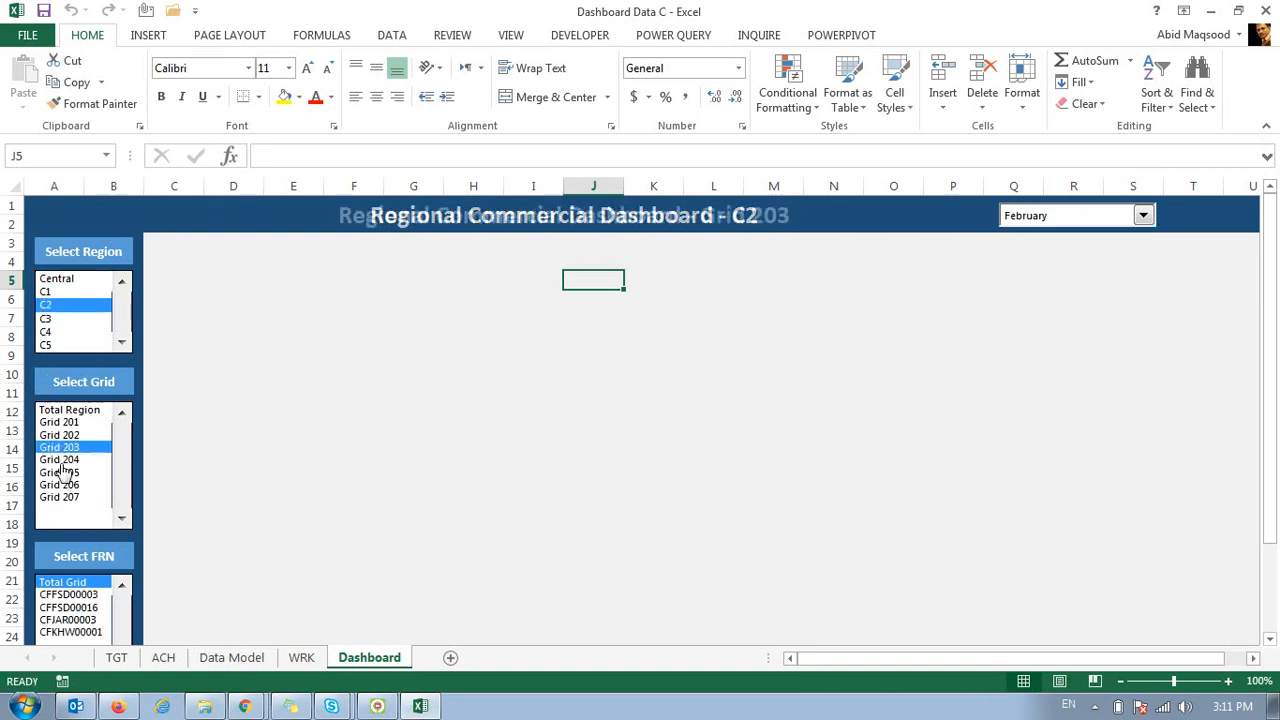
left_click(52, 620)
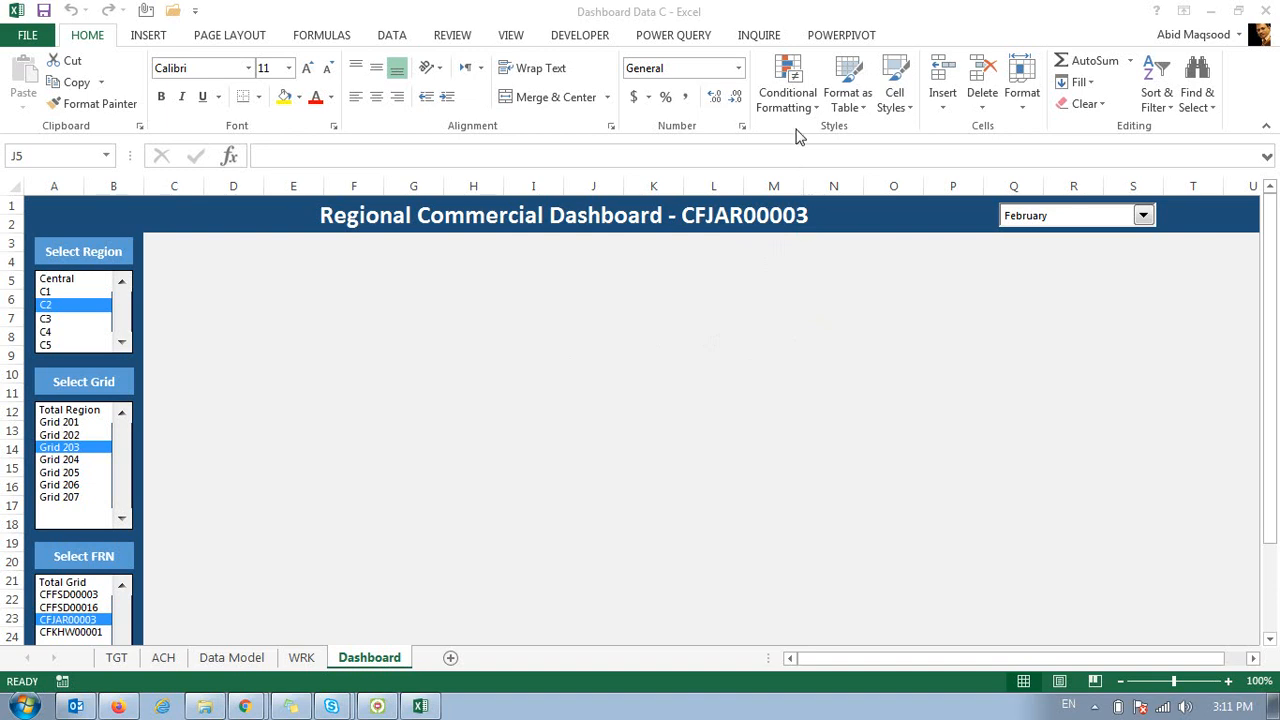
left_click(783, 10)
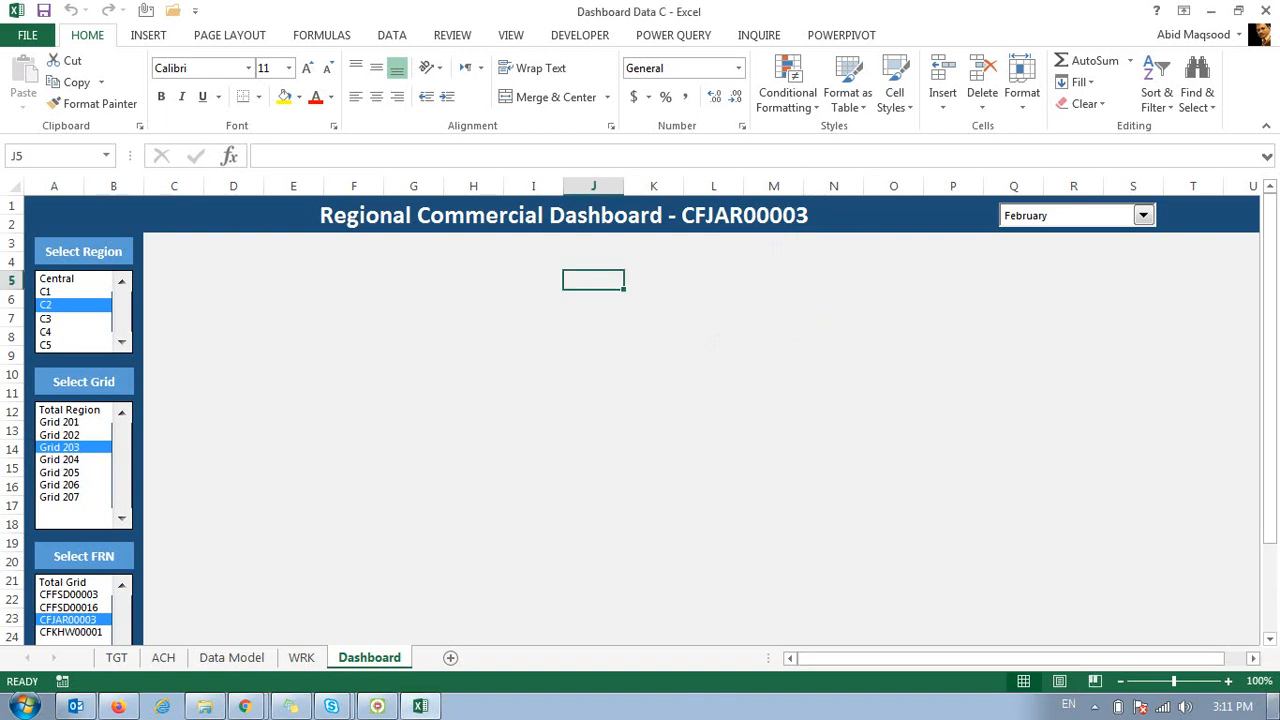
left_click(668, 8)
Switch the dashboard's region selection among C1, C4, C3 and C2, ending on C3.
left_click(46, 292)
left_click(46, 332)
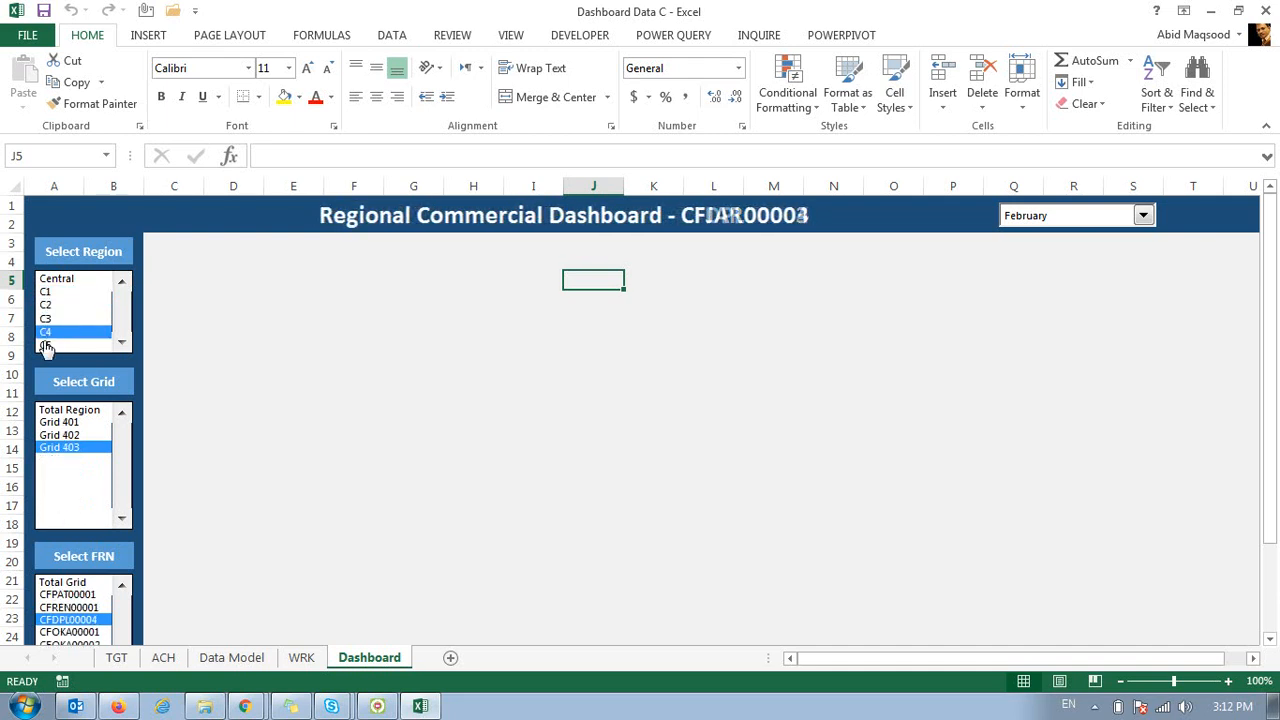
left_click(45, 318)
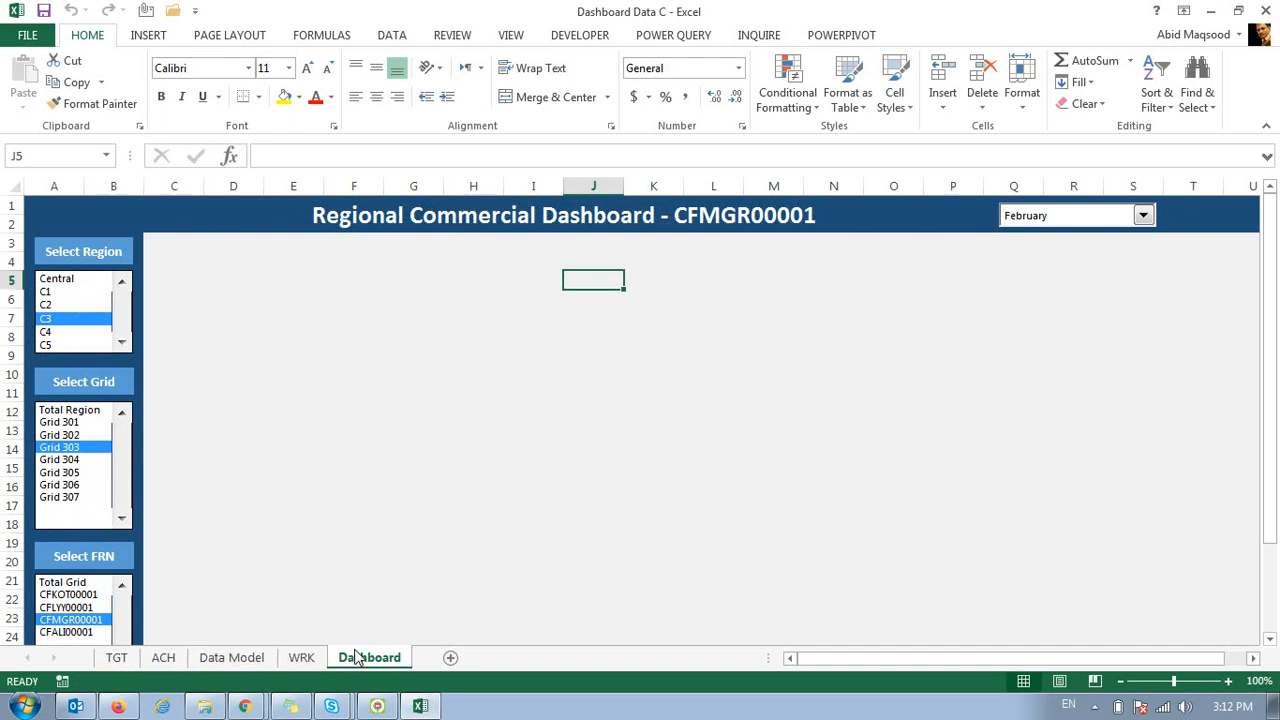
left_click(70, 292)
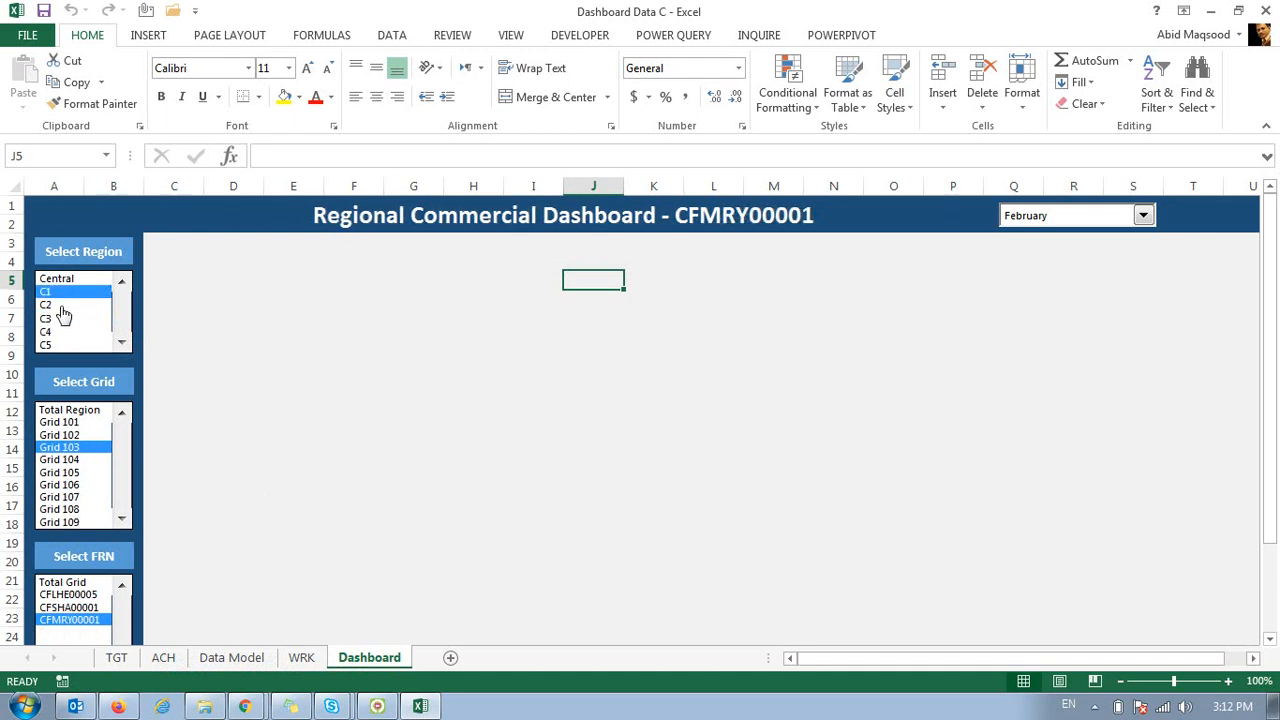
left_click(60, 306)
left_click(57, 318)
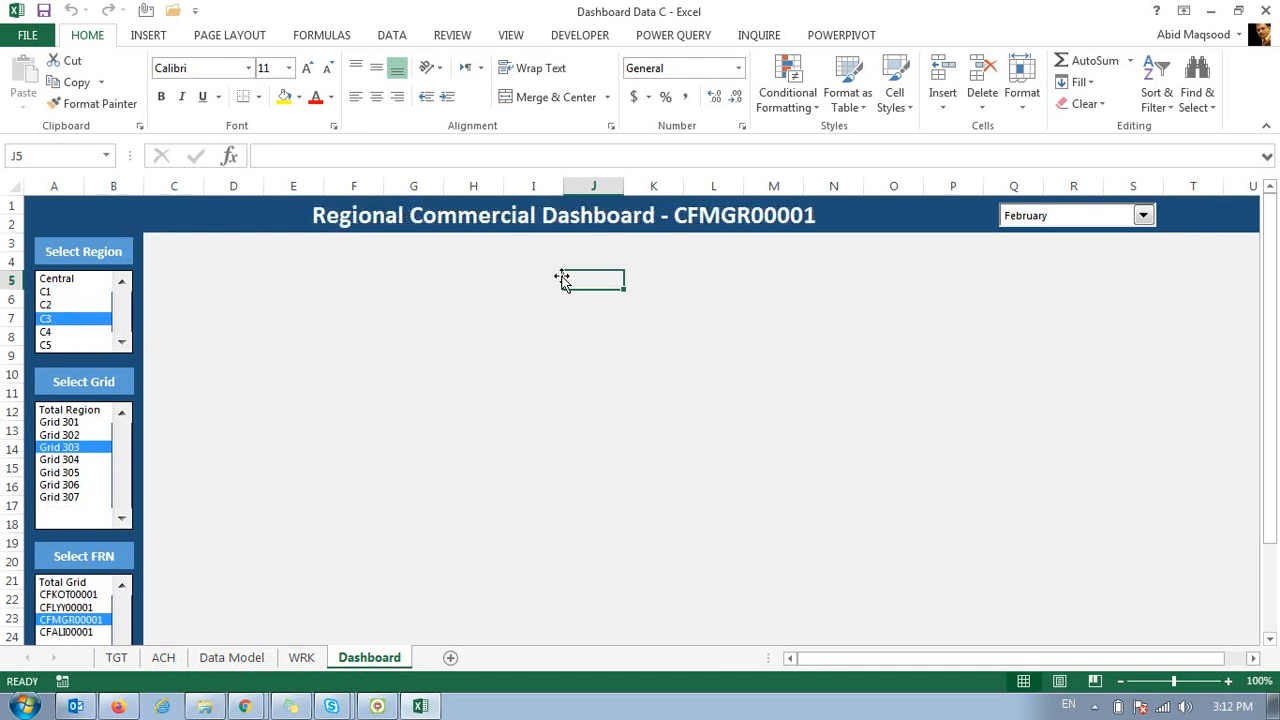
Fill dashboard cell G5 yellow and enter the text "if" in it.
left_click(418, 284)
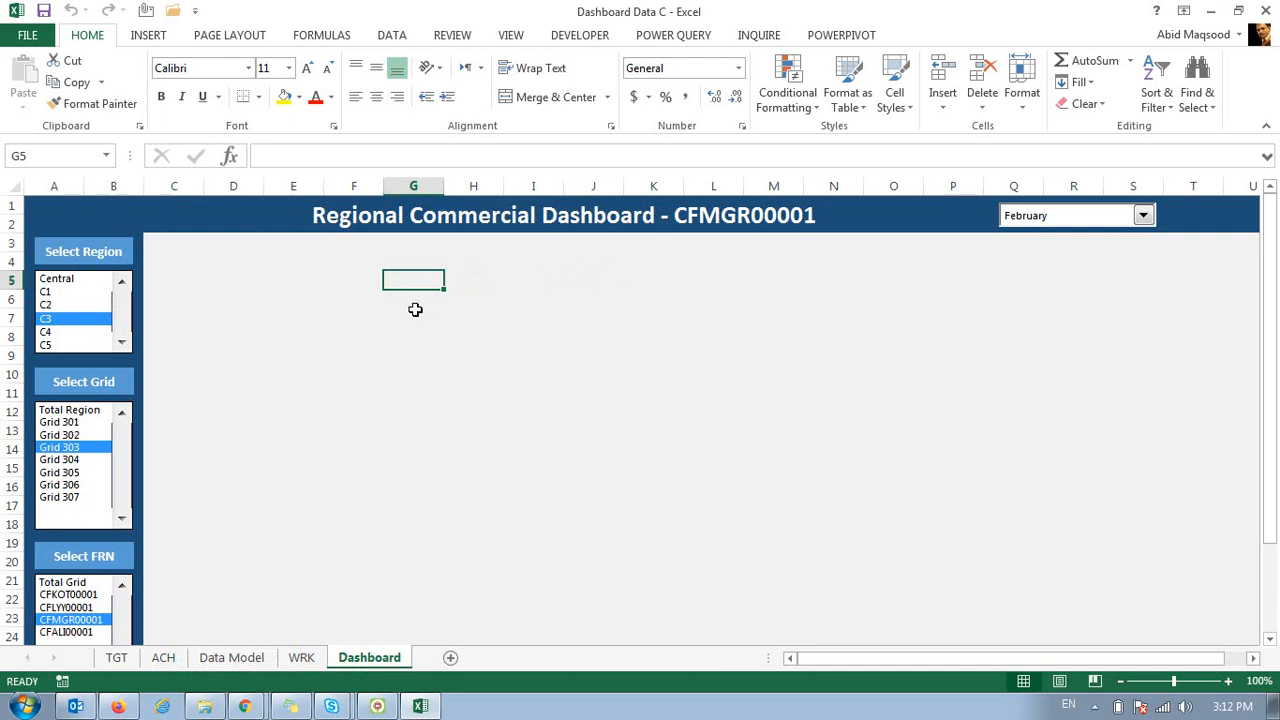
left_click(285, 97)
left_click(240, 296)
left_click(414, 283)
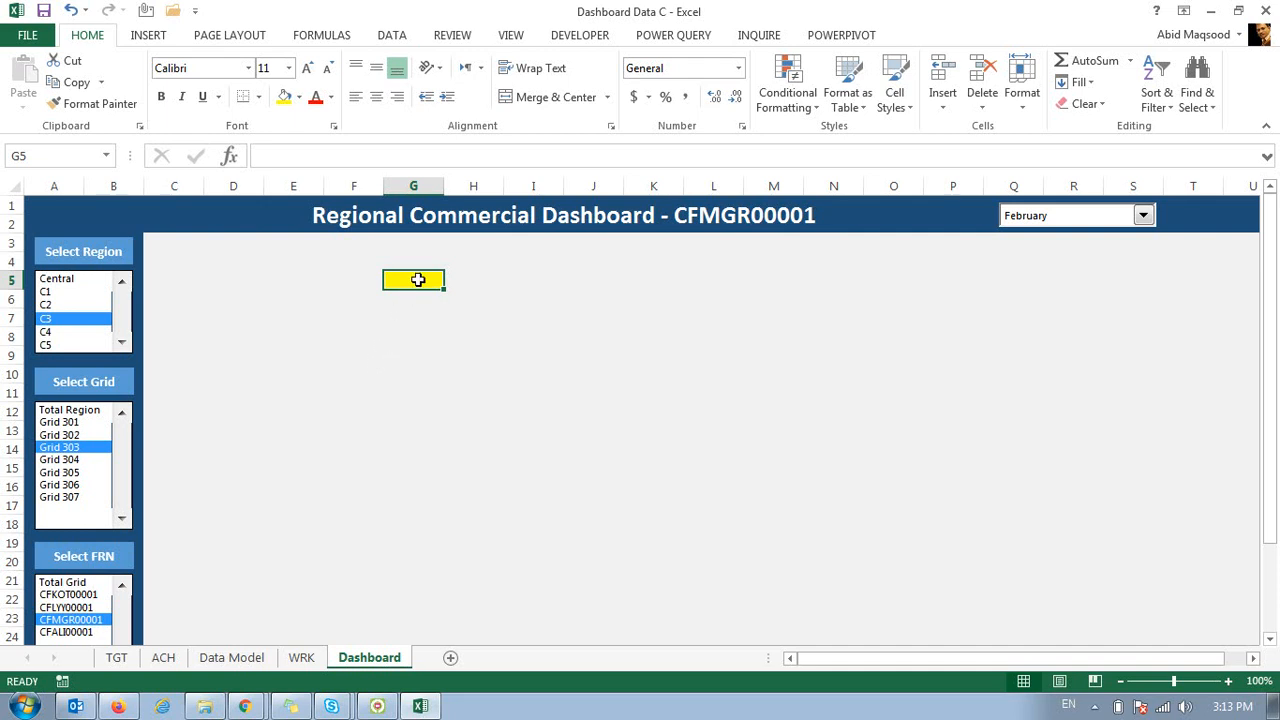
type("if")
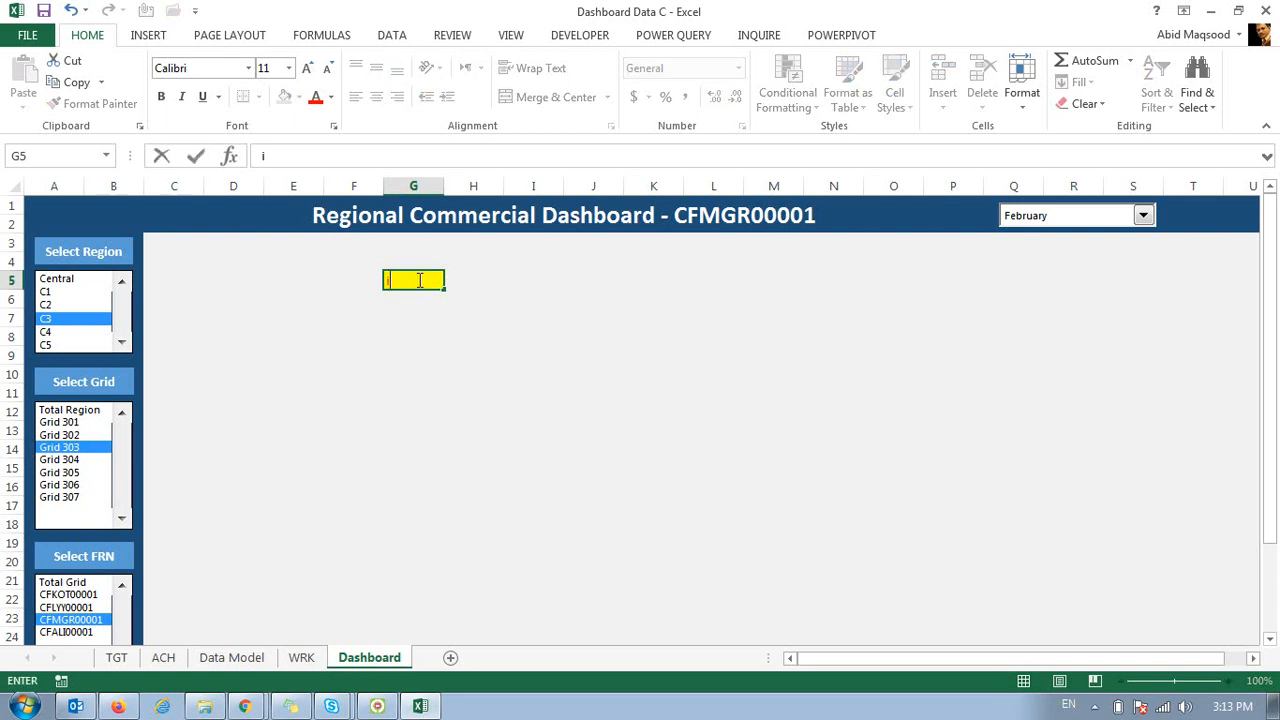
key("Tab")
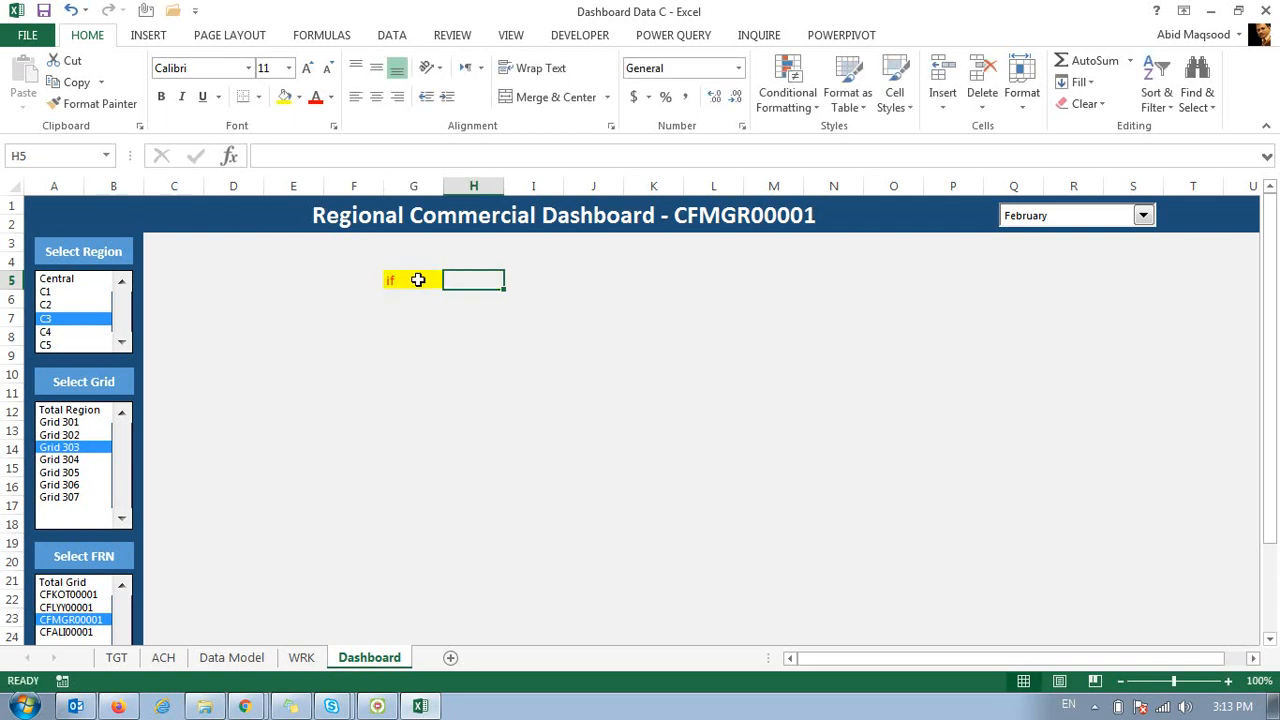
Clear the text from G5 and restore its plain look by copying the format of G6 onto it.
left_click(418, 279)
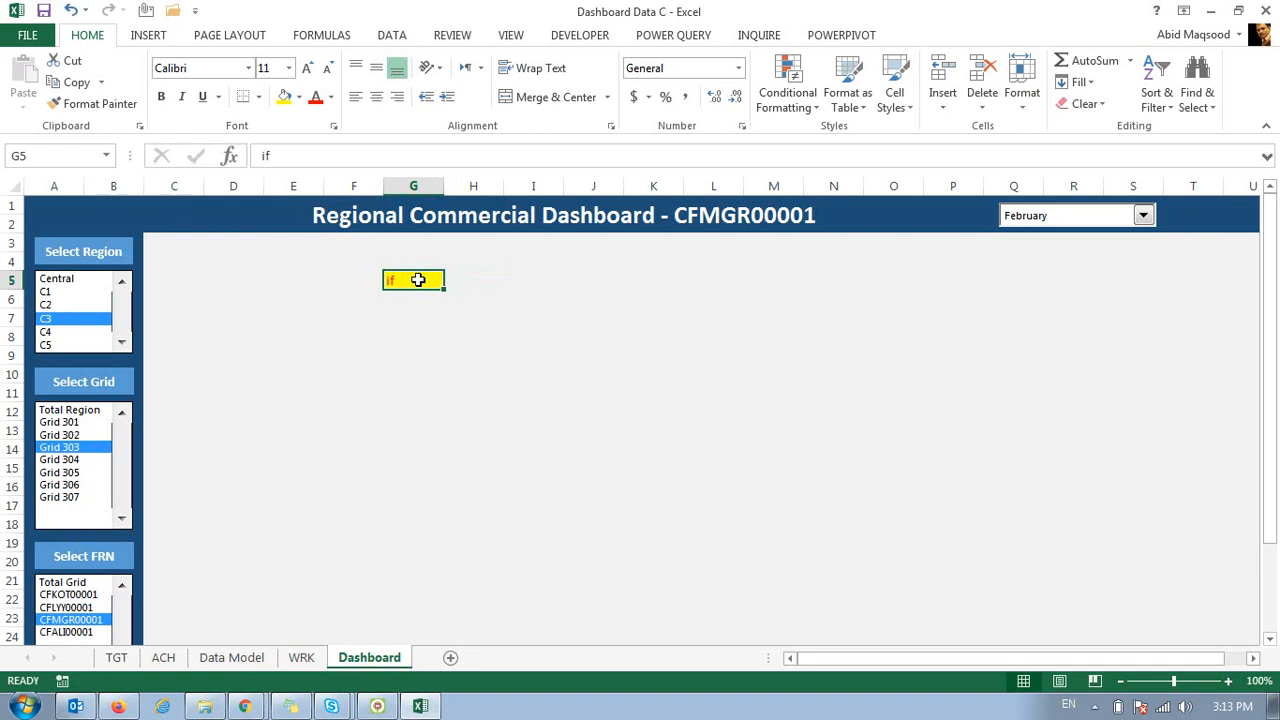
key("Delete")
left_click(414, 298)
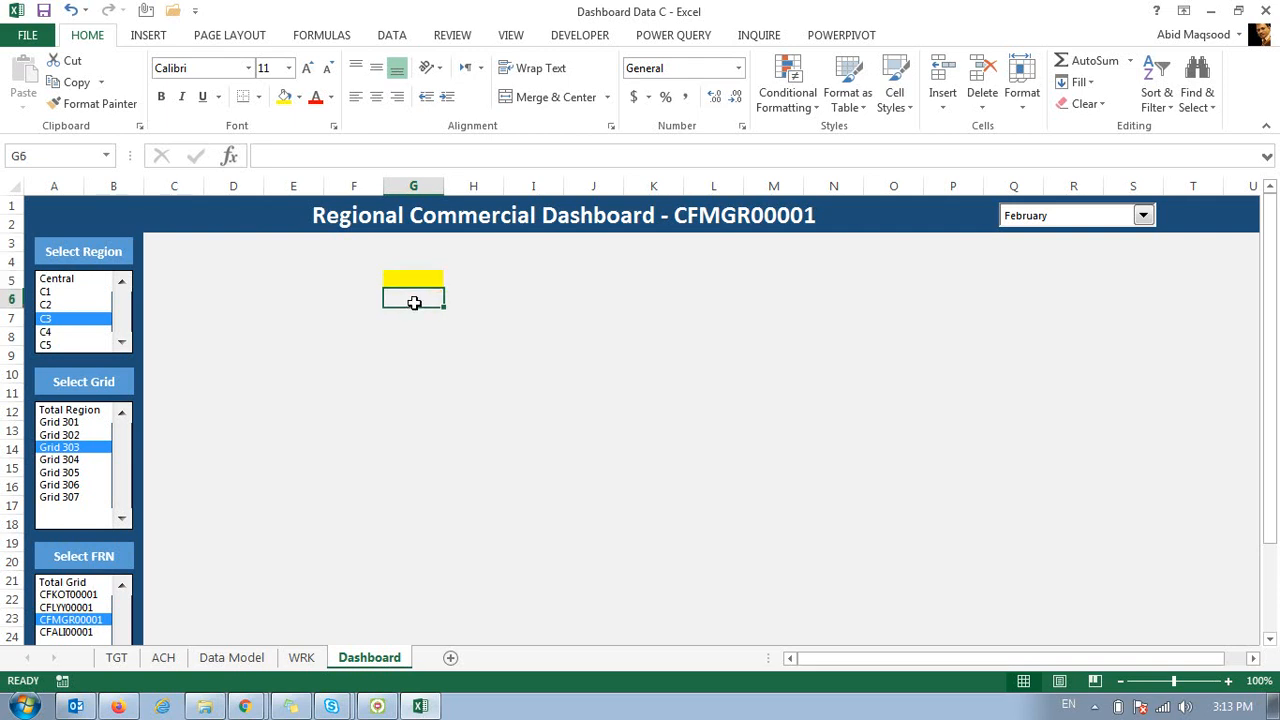
left_click(95, 103)
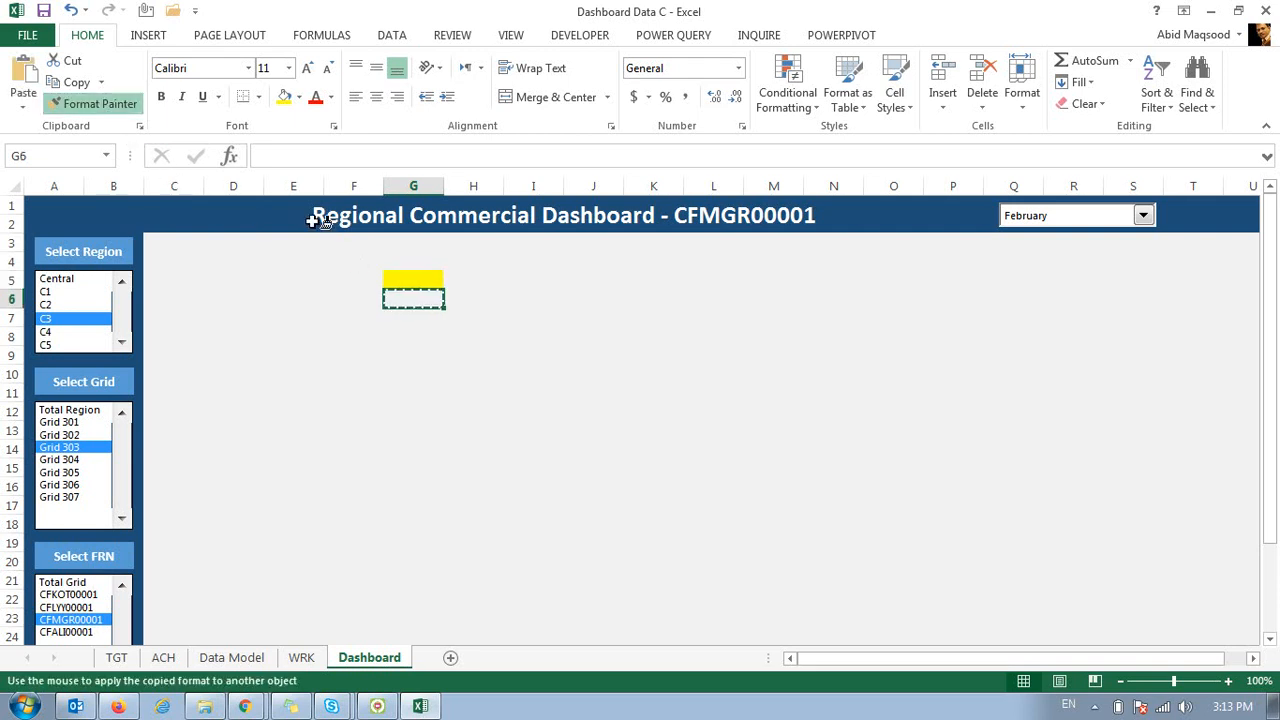
left_click(412, 280)
left_click(362, 299)
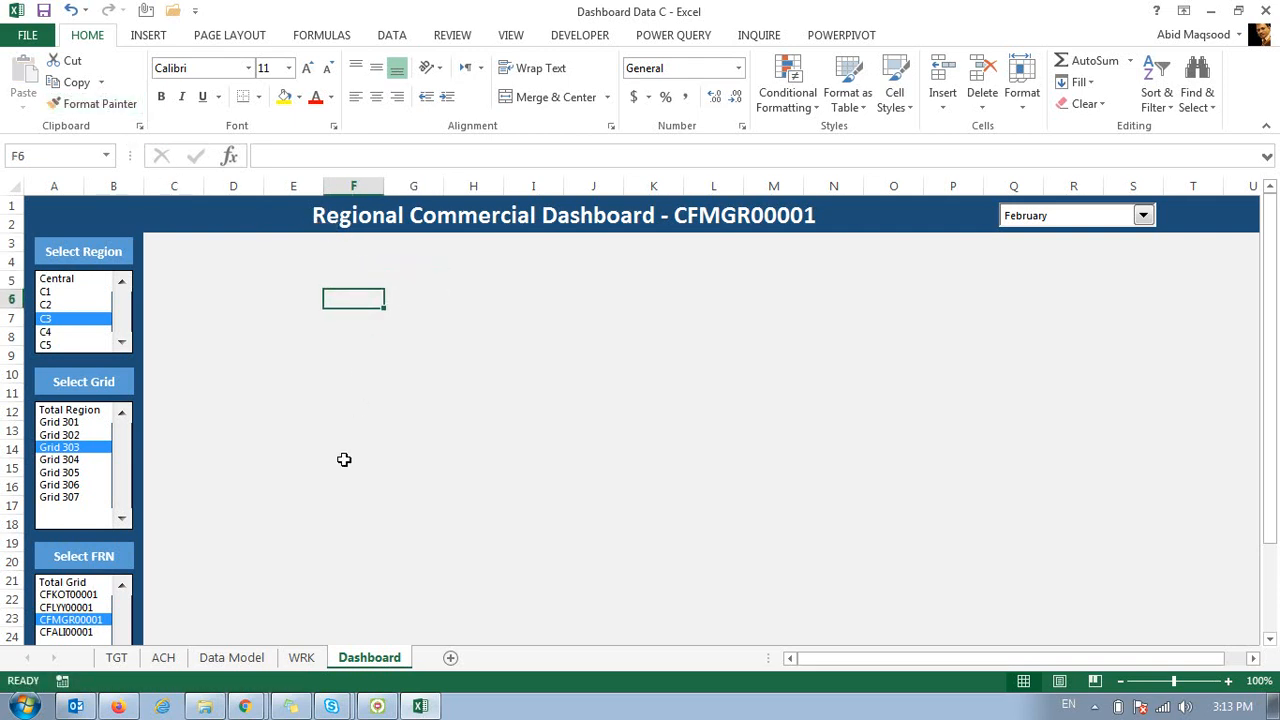
Examine the TGT and ACH sheets and the SUMIFS formulas and rows in the Data Model sheet's TGT block.
left_click(117, 658)
left_click(163, 664)
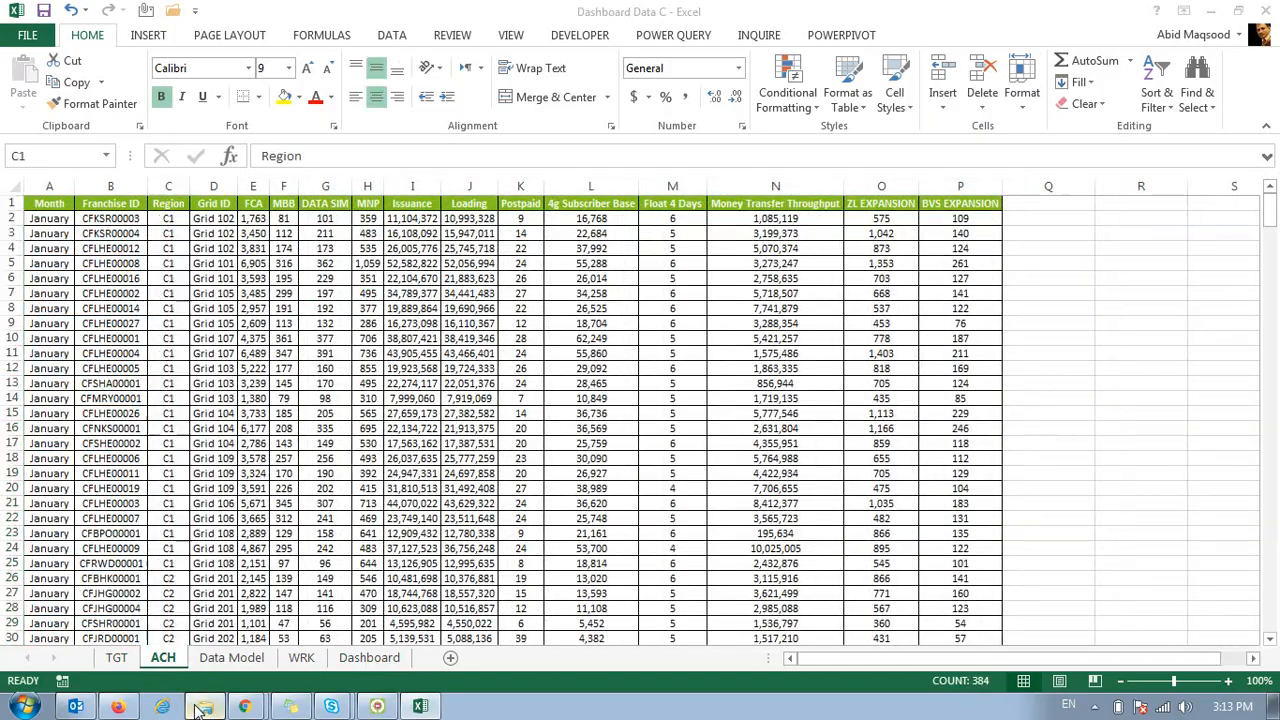
left_click(204, 707)
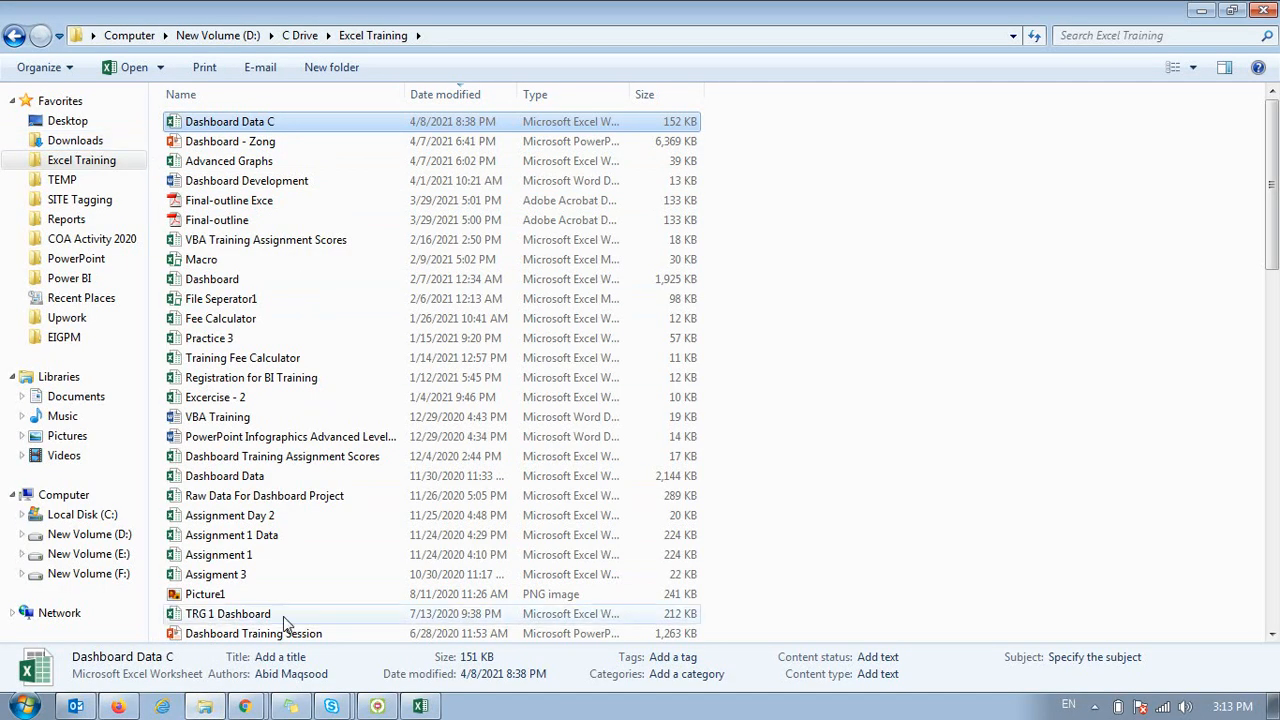
left_click(408, 707)
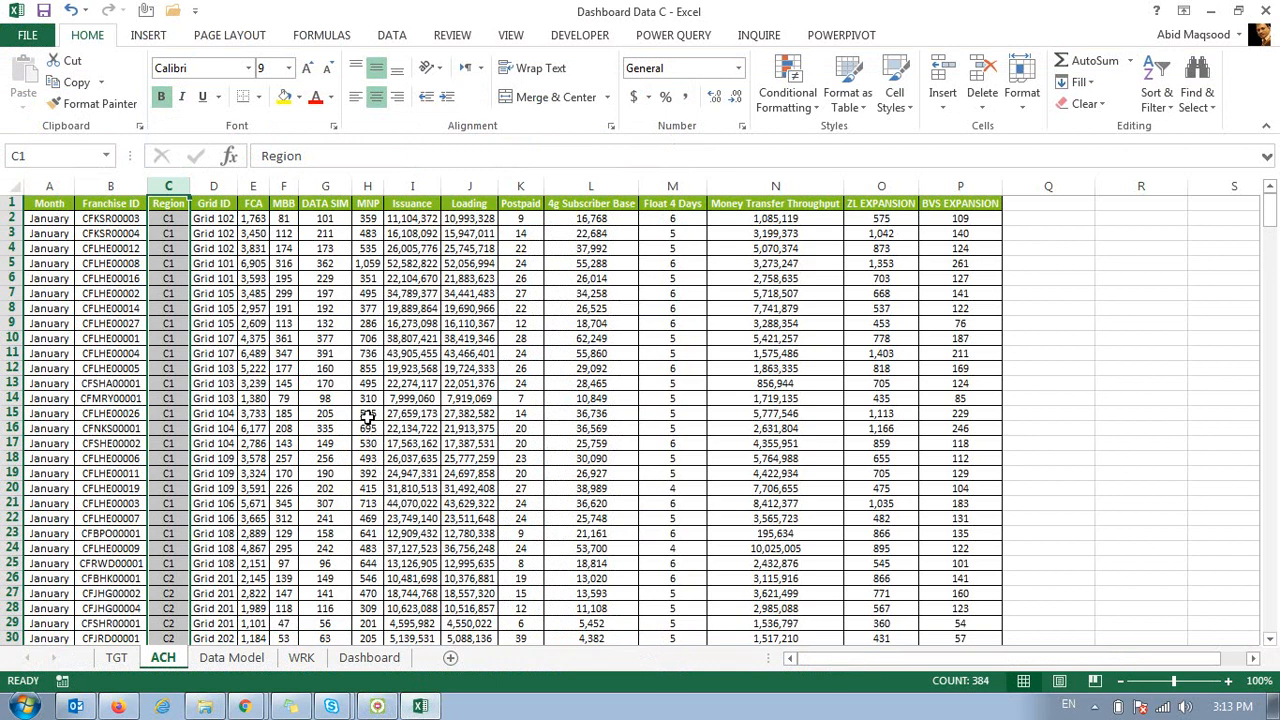
left_click(228, 655)
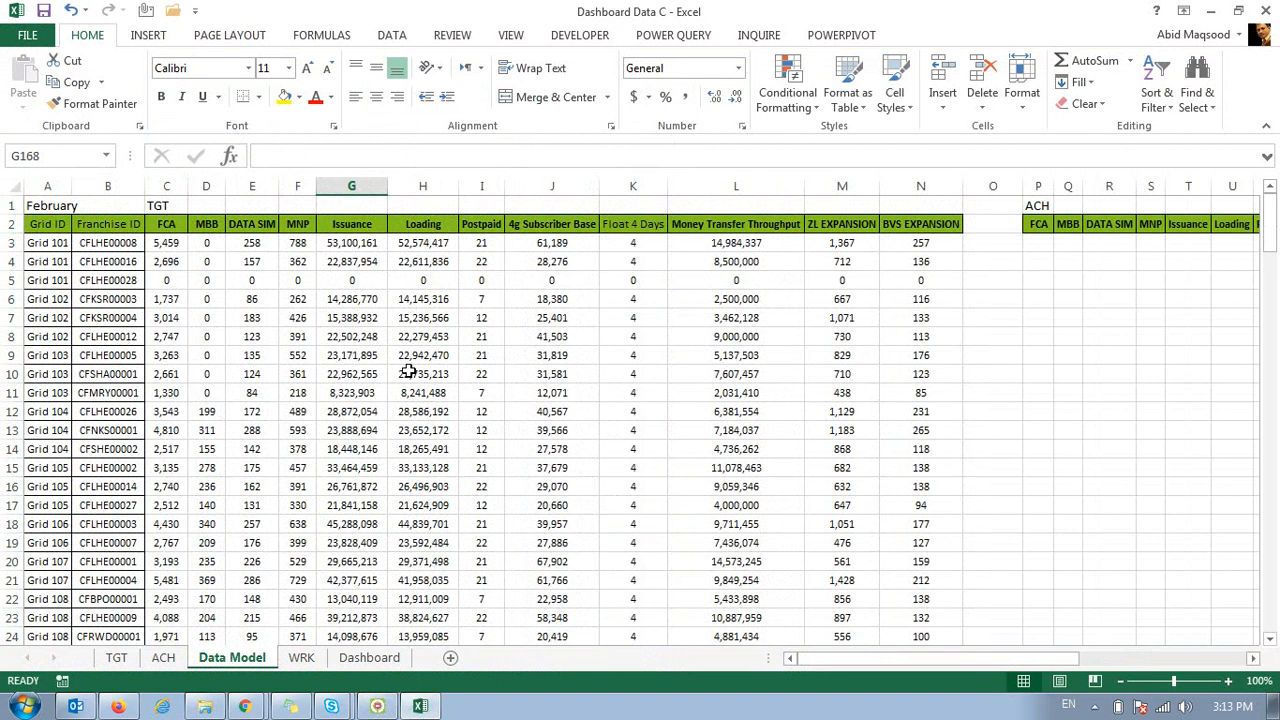
left_click(204, 285)
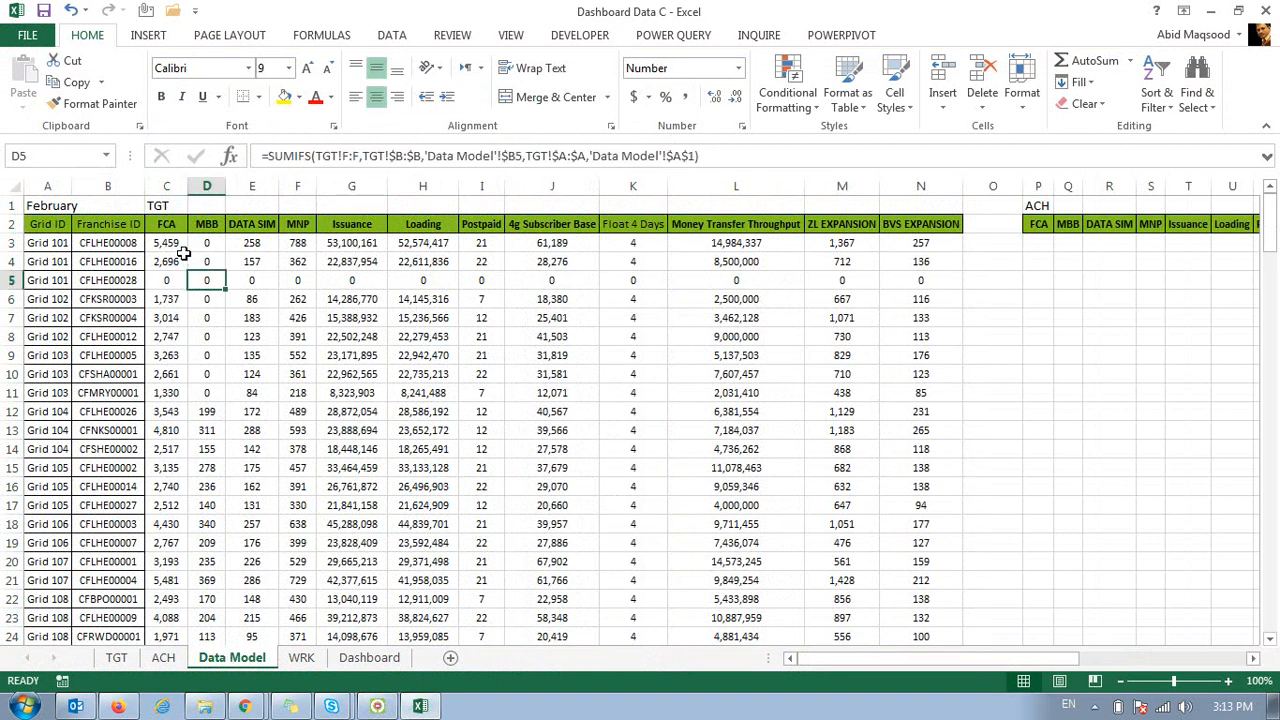
left_click(175, 243)
left_click_drag(166, 186, 894, 229)
scroll(404, 232, "down", 8)
scroll(404, 232, "down", 16)
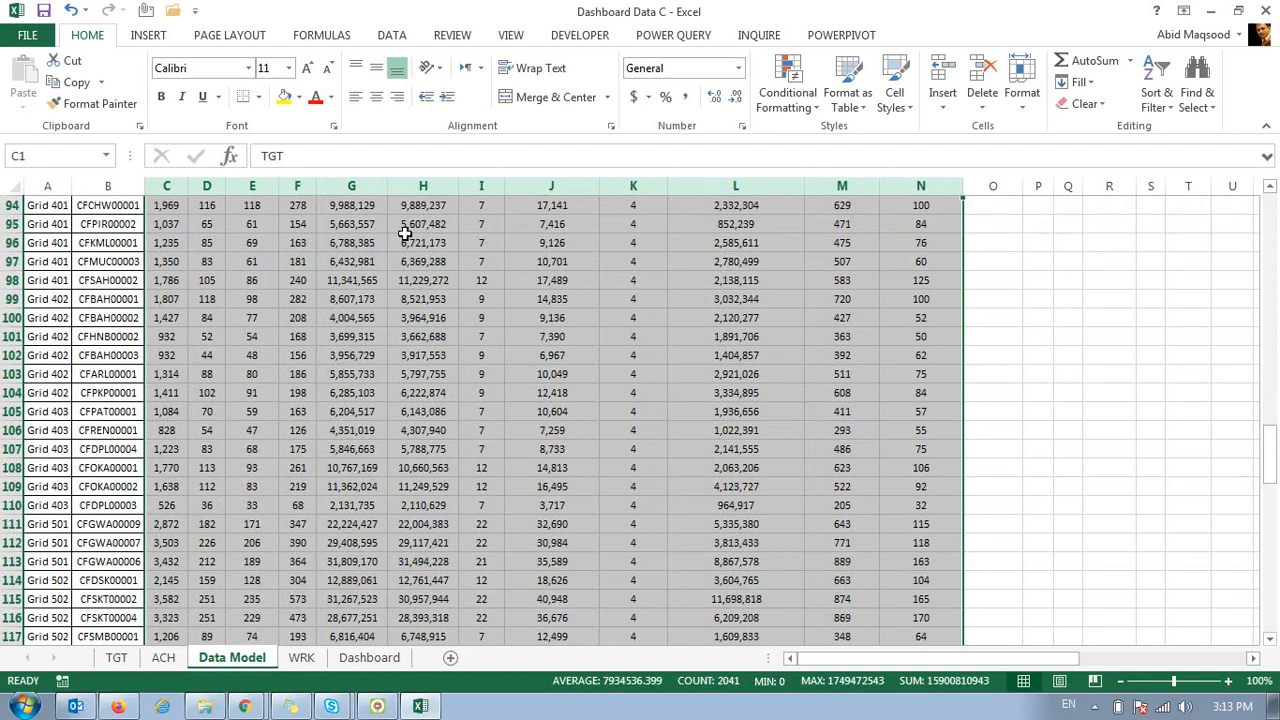
scroll(404, 232, "up", 20)
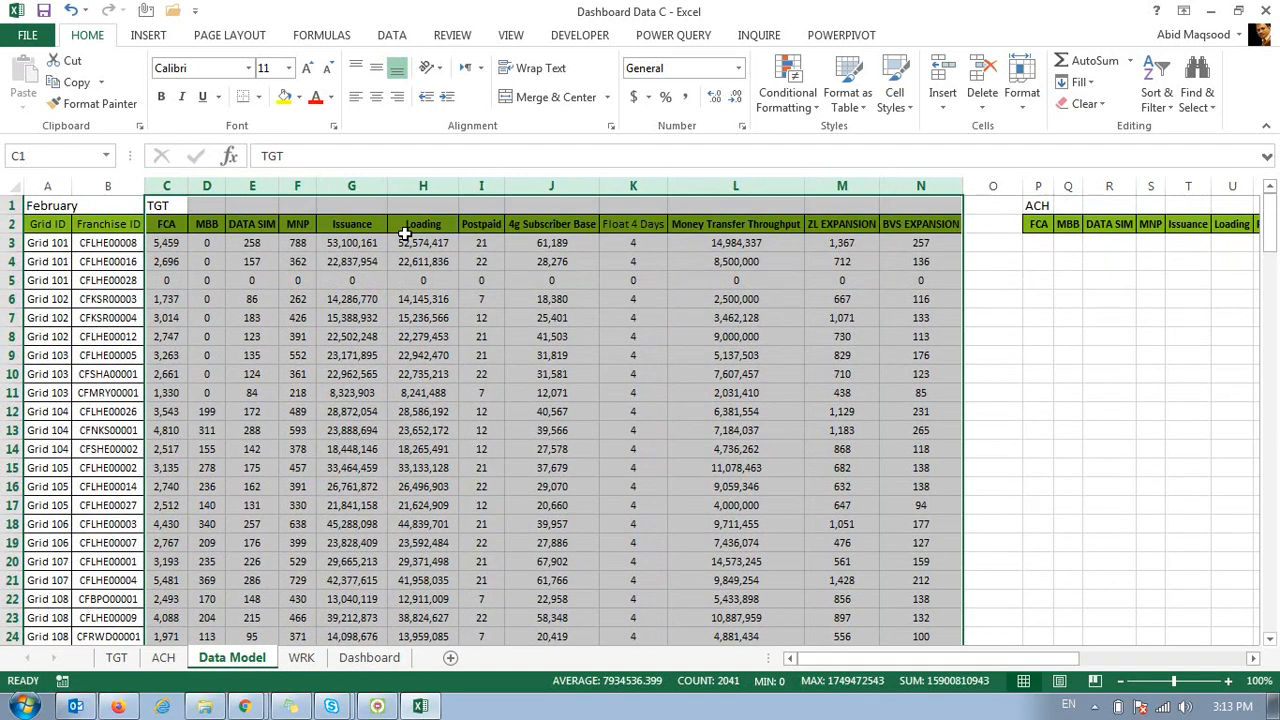
left_click_drag(152, 242, 898, 250)
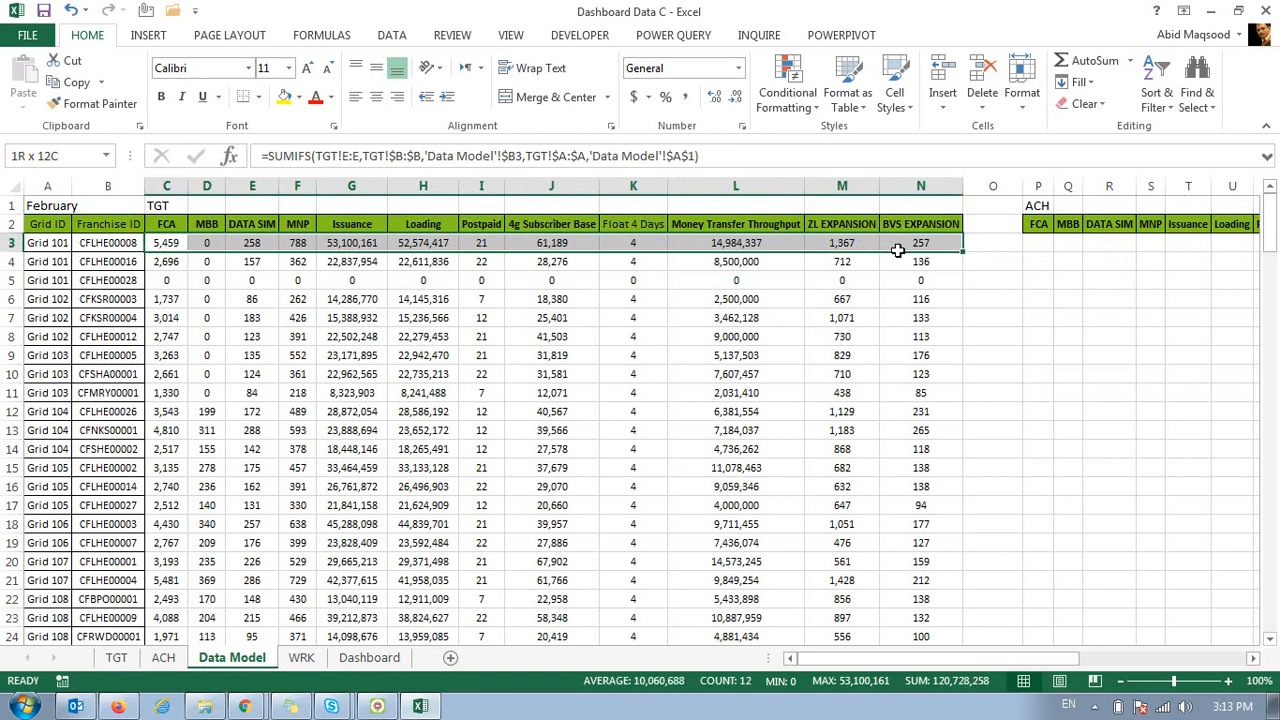
Copy the FCA formula from C3 in the TGT block to P3 in the ACH block.
left_click(175, 243)
key("ctrl+c")
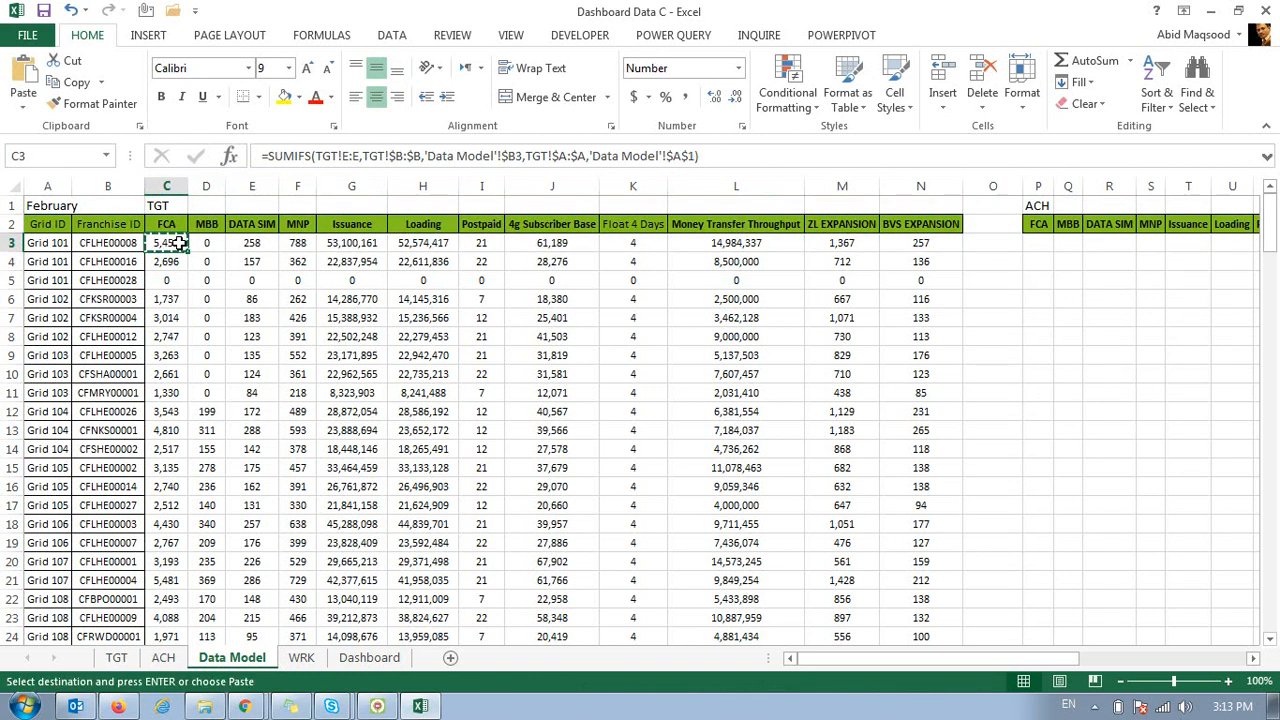
left_click(1047, 250)
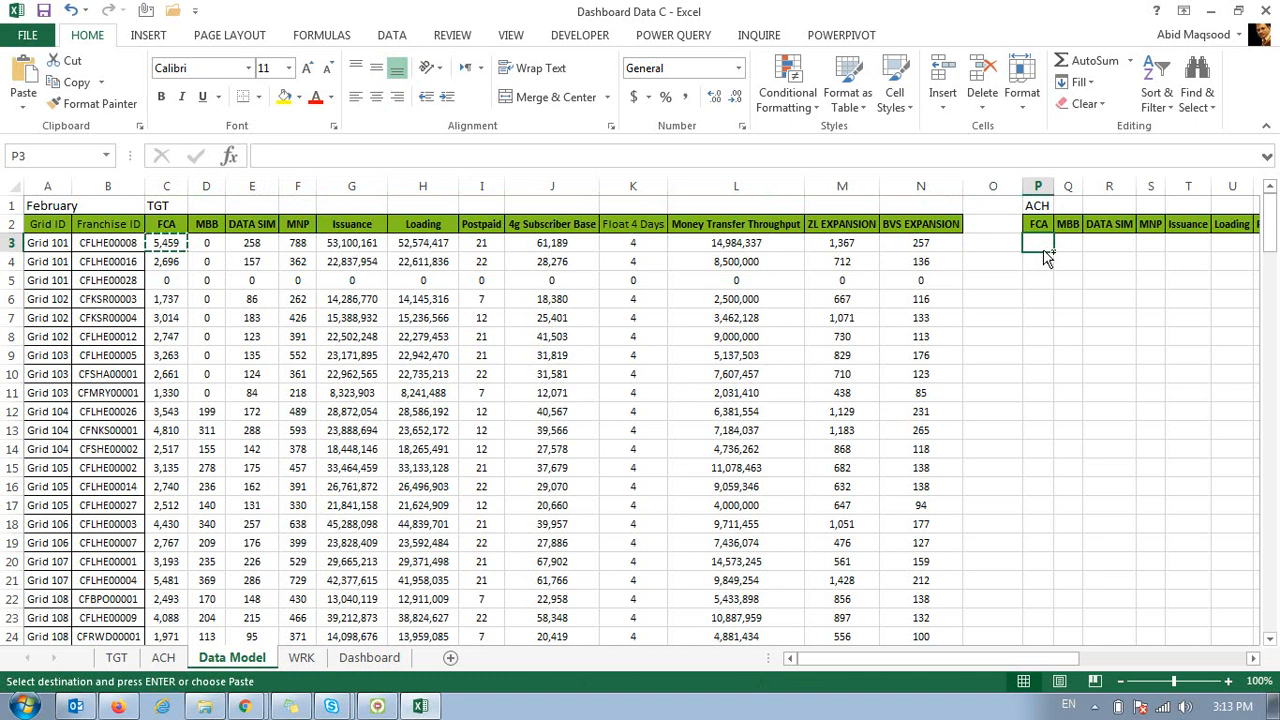
key("ctrl+v")
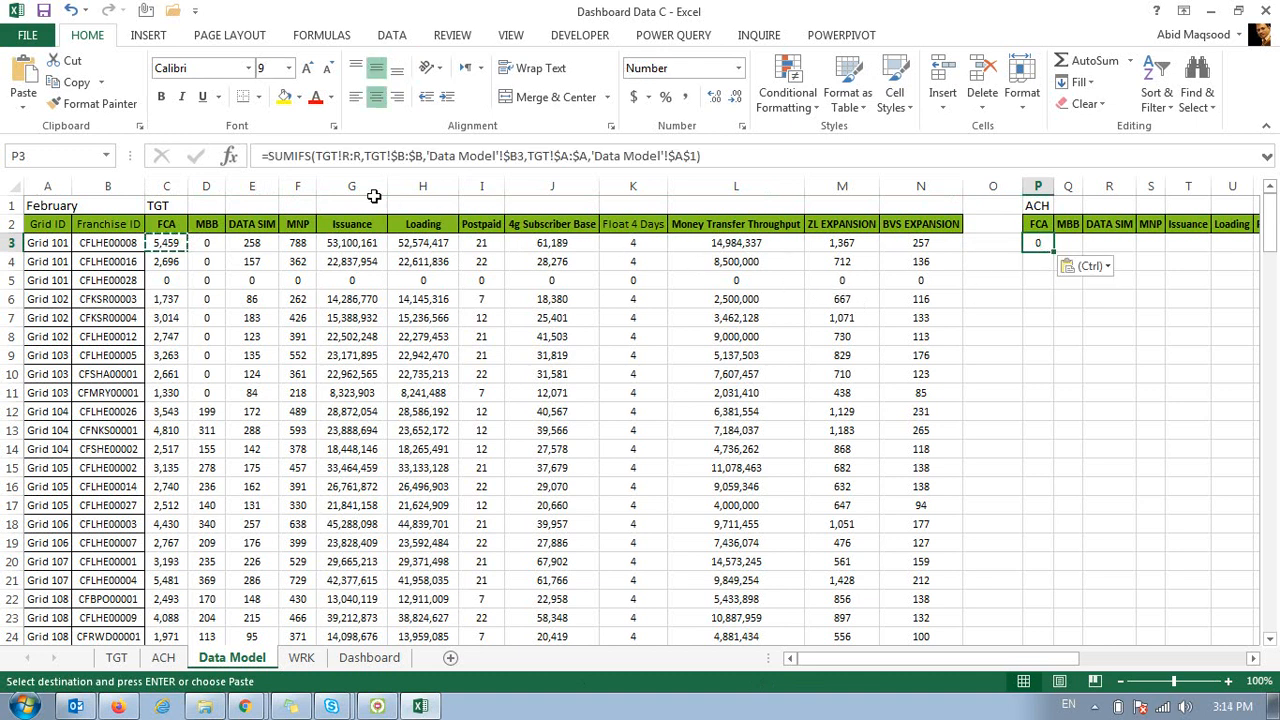
Change the sum range of the SUMIFS formula in P3 to TGT!E:E.
left_click(344, 156)
type("e")
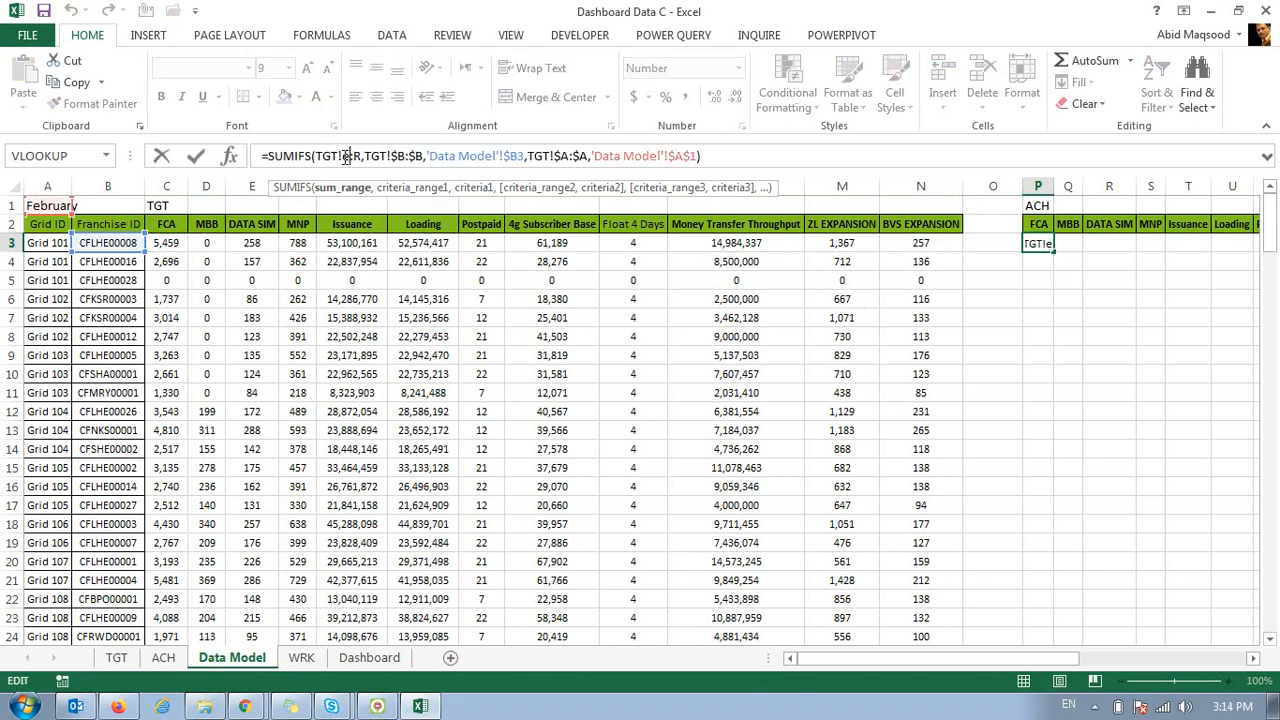
left_click_drag(361, 156, 356, 156)
type("e:")
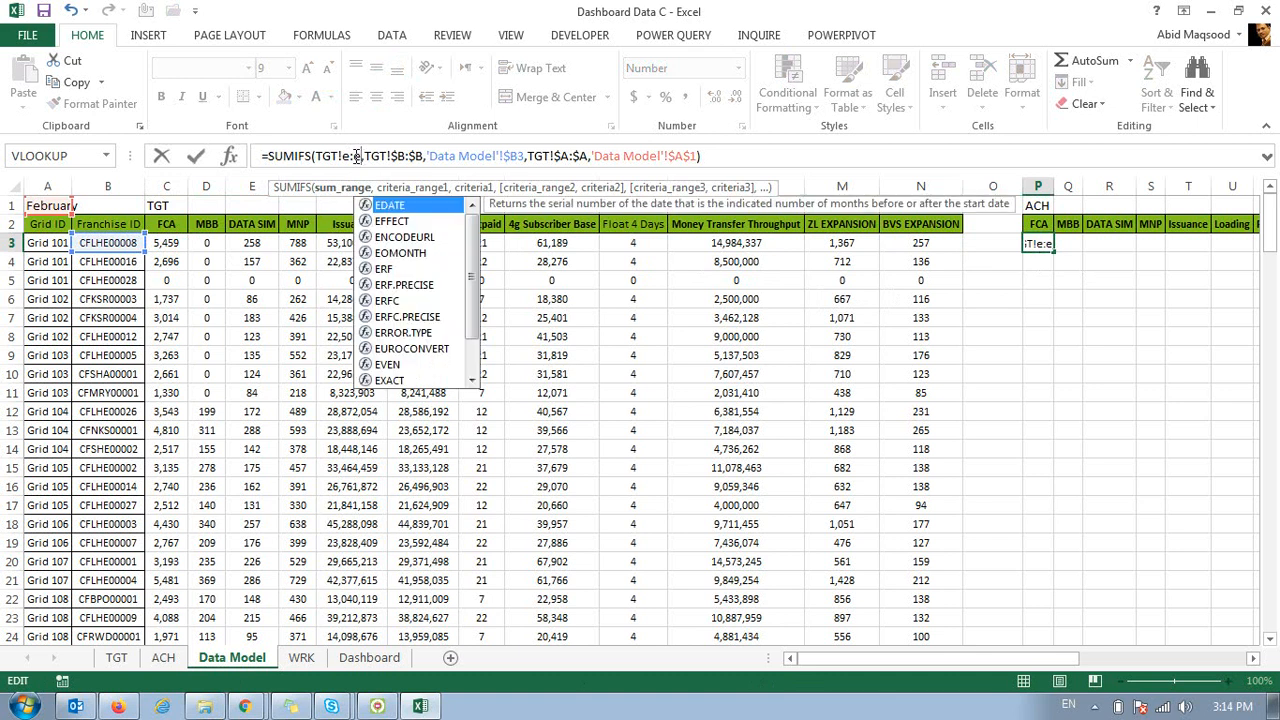
key("Return")
key("Up")
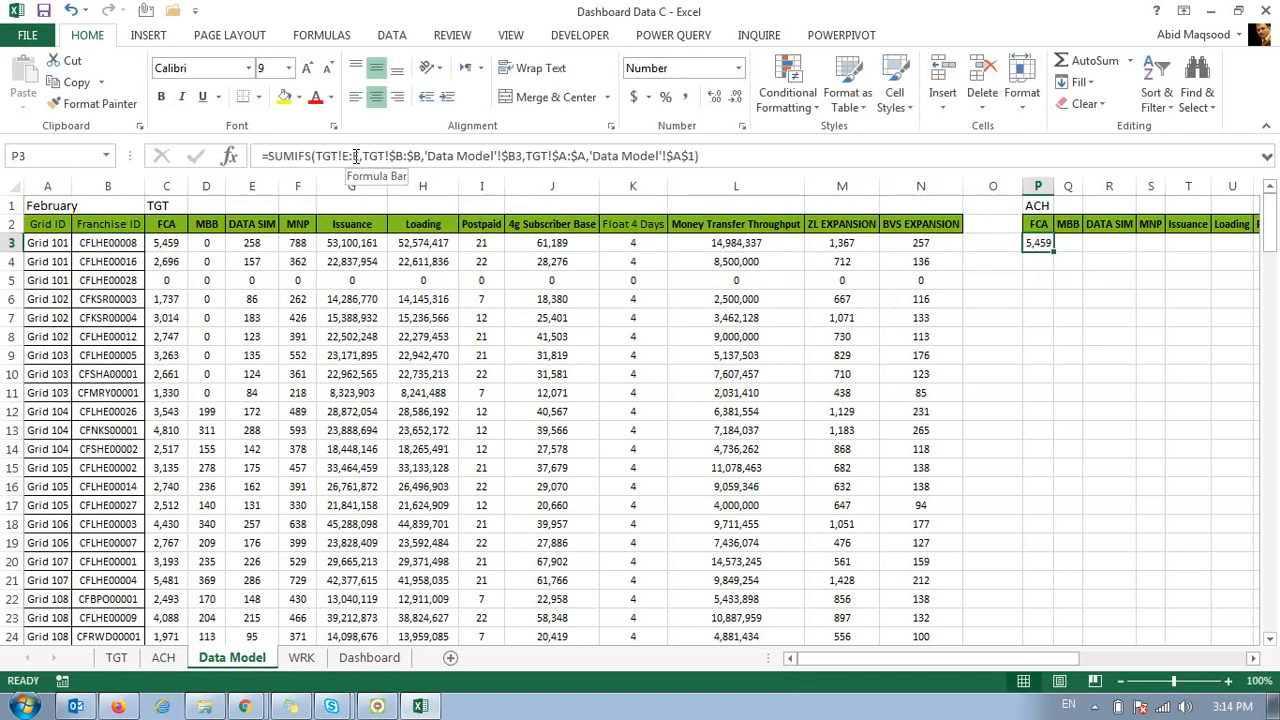
Copy the P3 formula into Q3 under the ACH block's MBB heading.
key("ctrl+c")
key("Right")
key("ctrl+v")
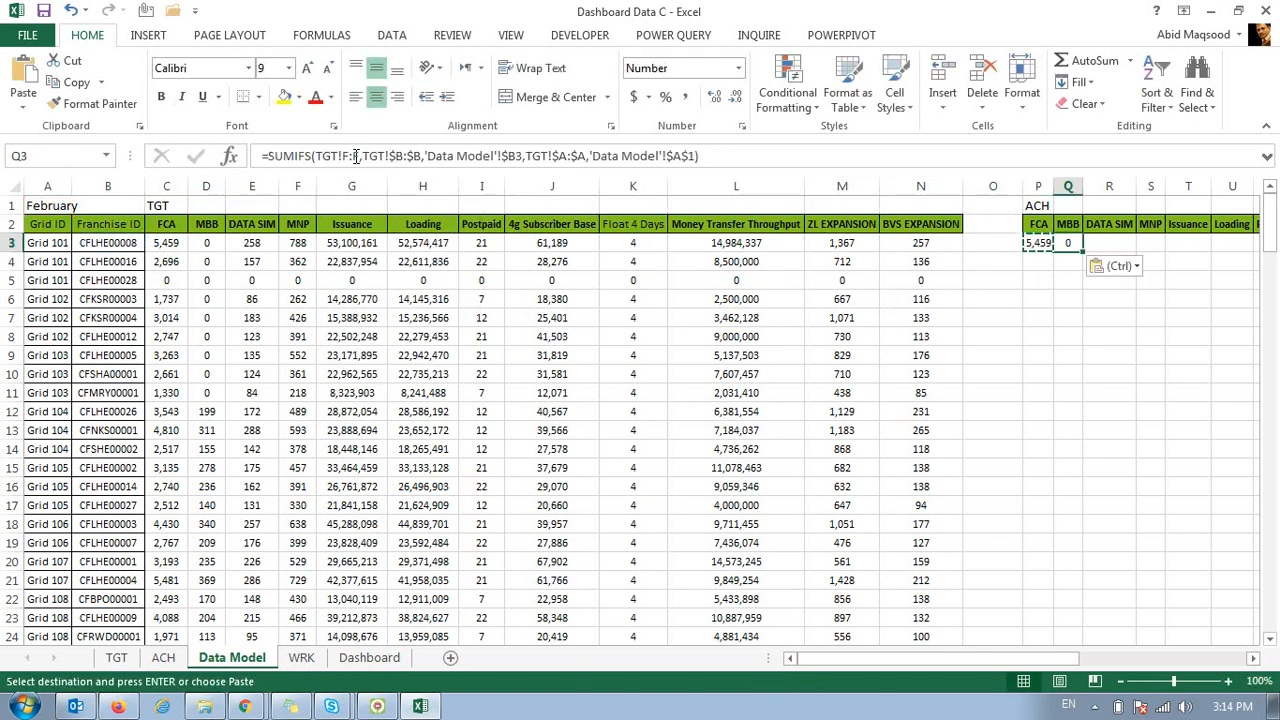
Replace all occurrences of TGT with ACH in the formulas of P3:Q3.
key("Left")
key("shift+Right")
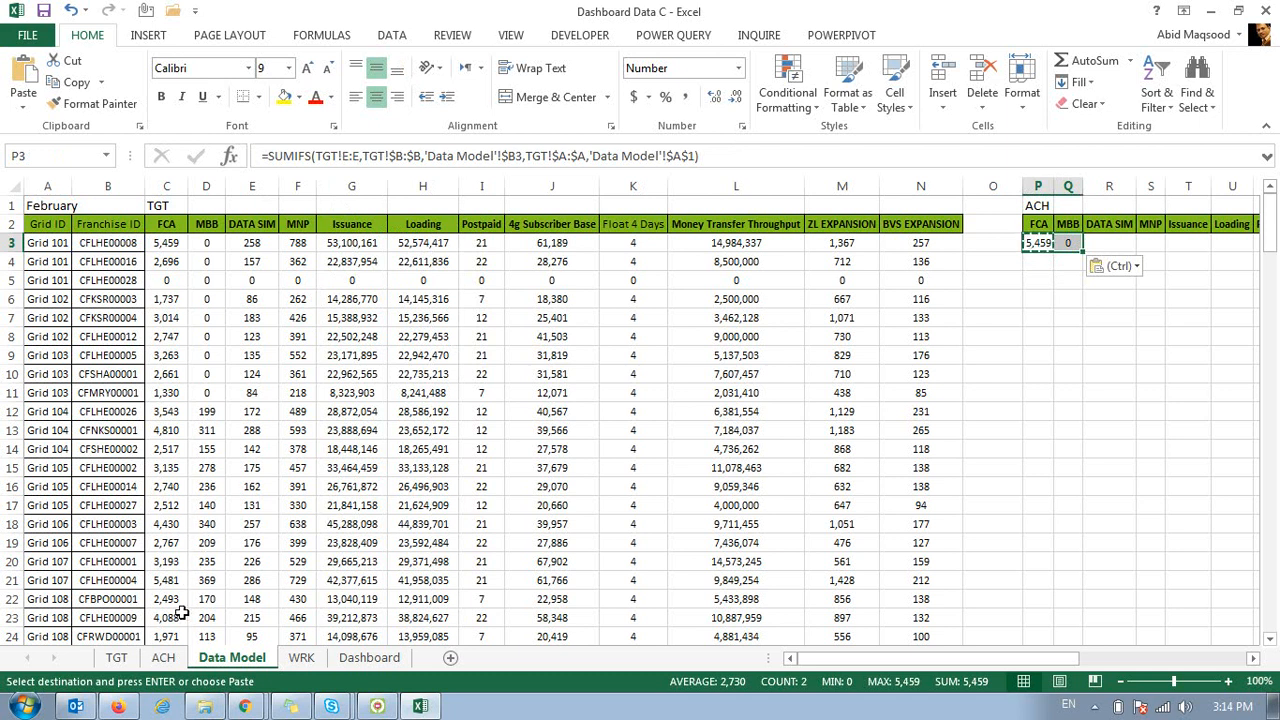
key("ctrl+h")
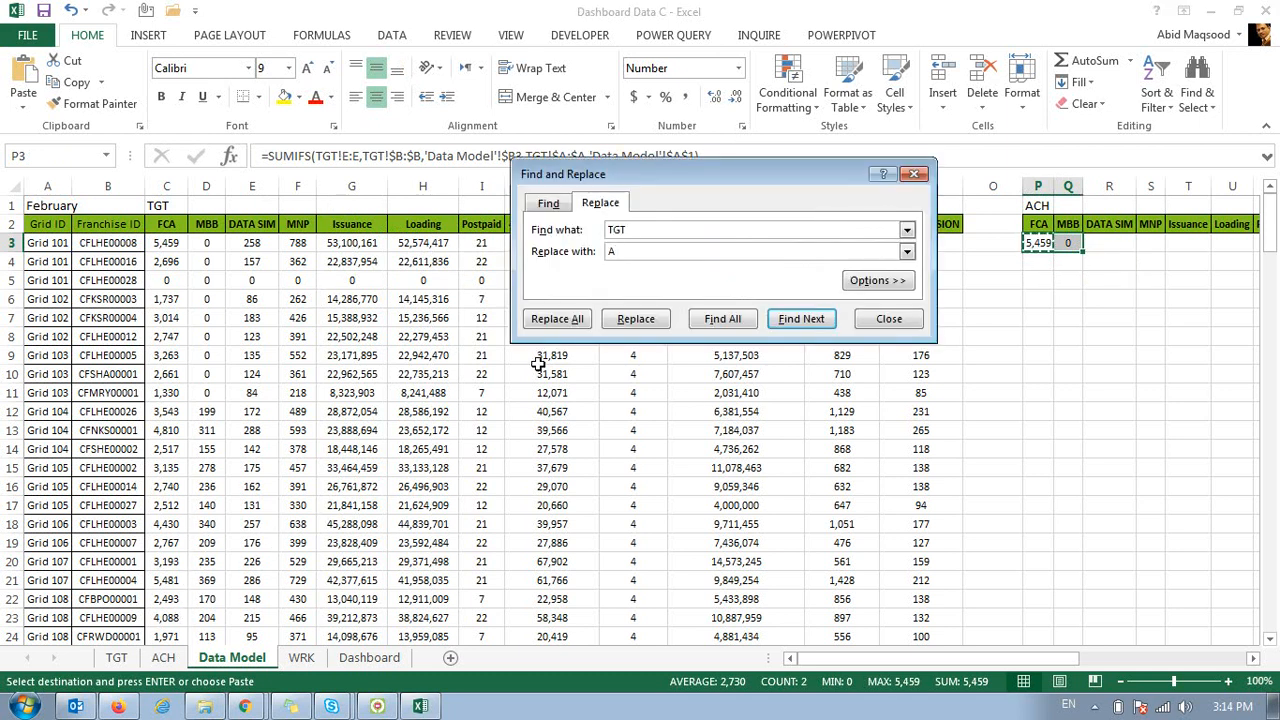
left_click(548, 319)
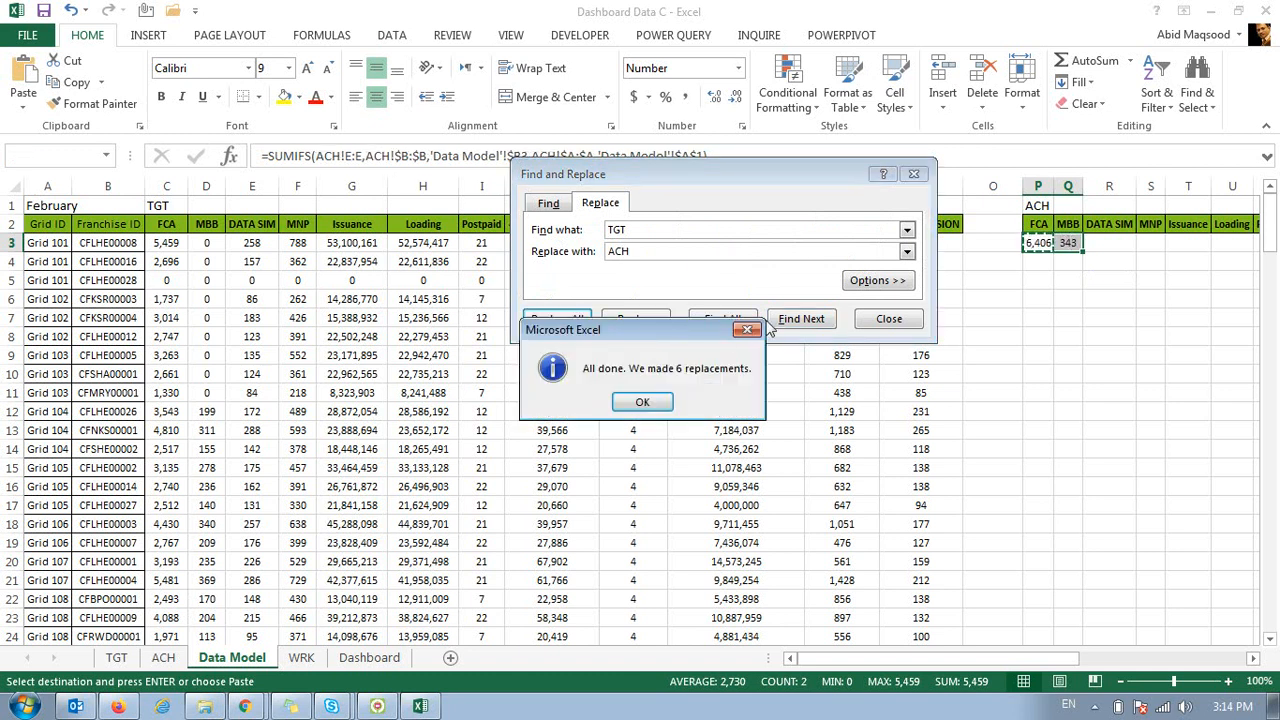
left_click(660, 403)
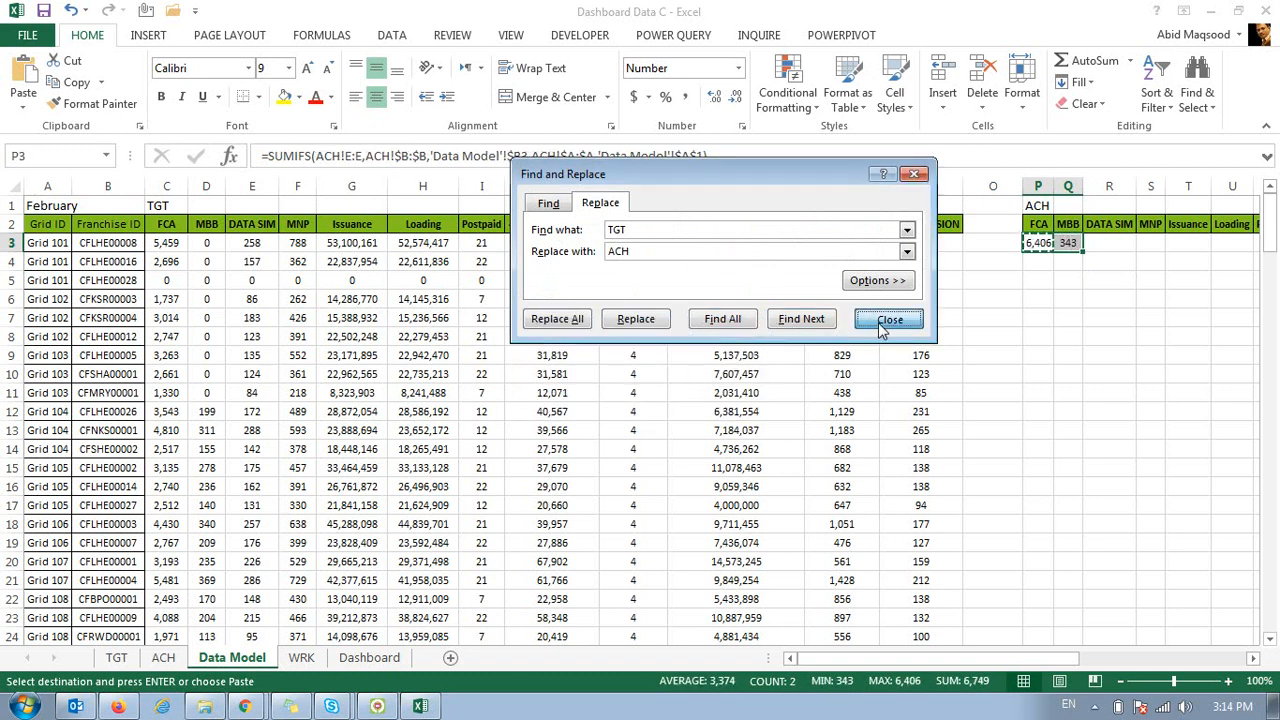
left_click(886, 320)
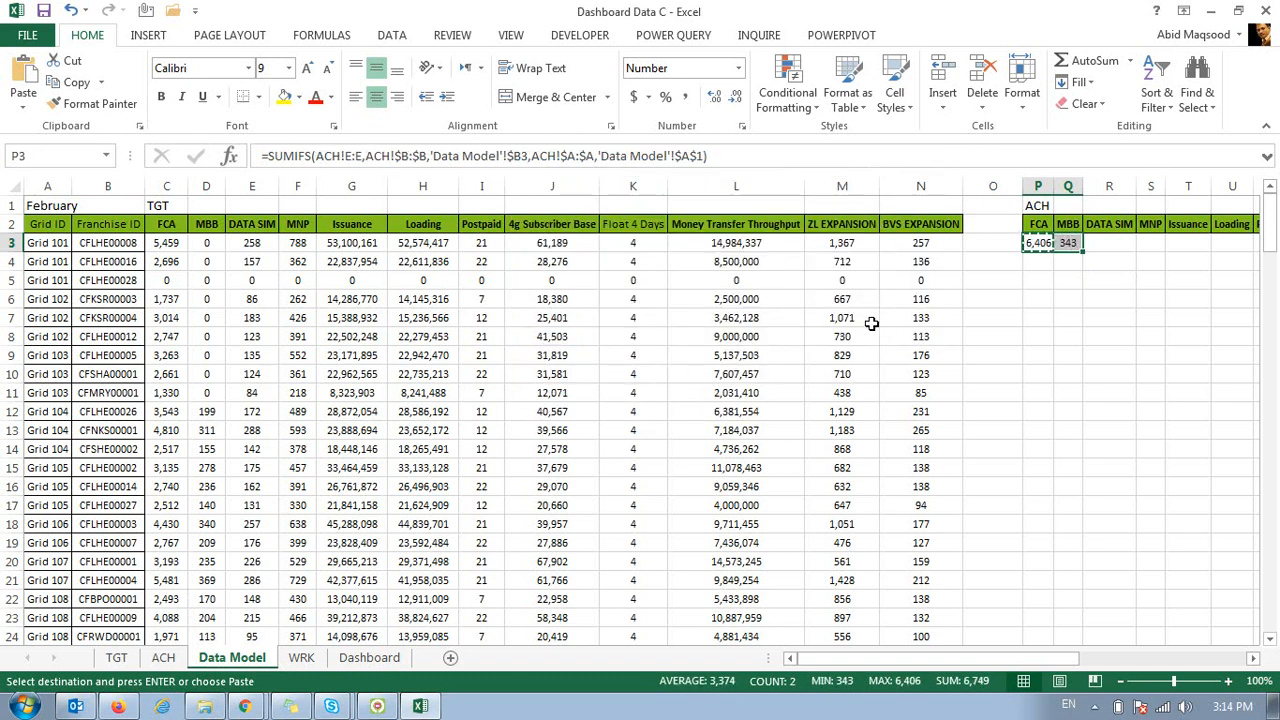
Fill the P3 formula across the ACH block through AA131 and autofit columns P to AA.
left_click(1041, 241)
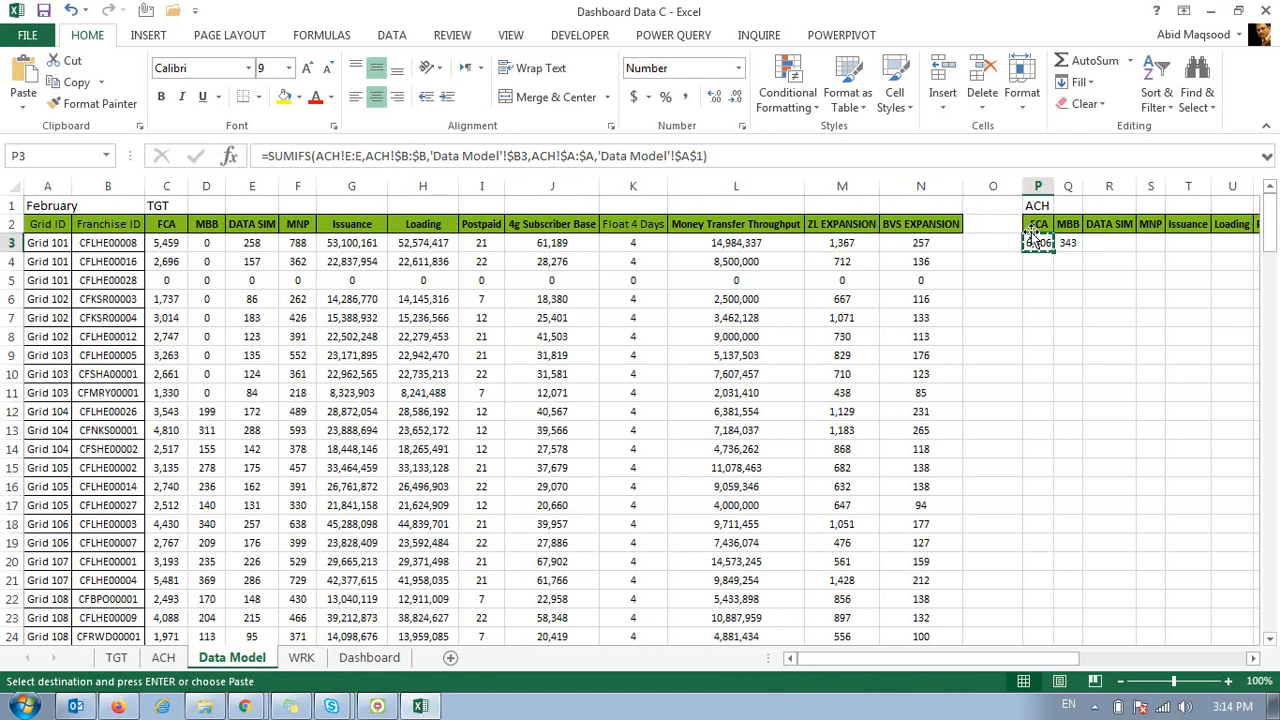
left_click_drag(1054, 253, 1000, 517)
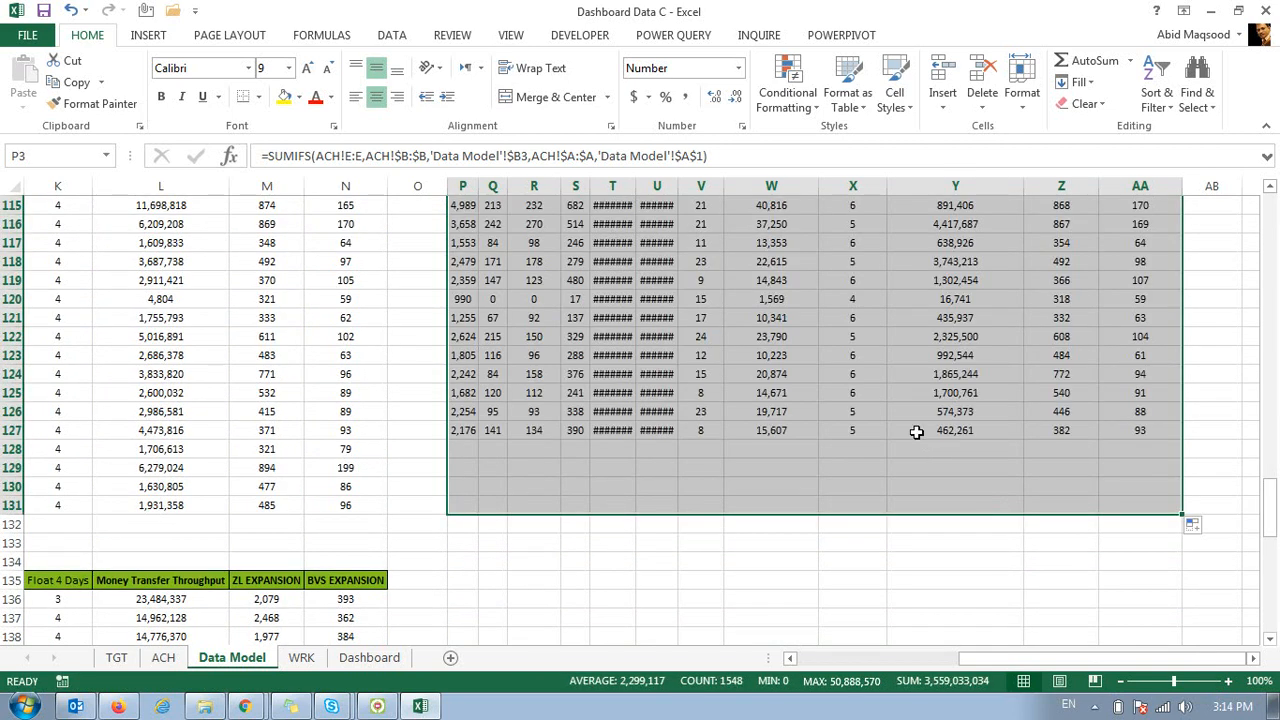
left_click_drag(462, 186, 1131, 200)
double_click(1180, 186)
left_click(661, 263)
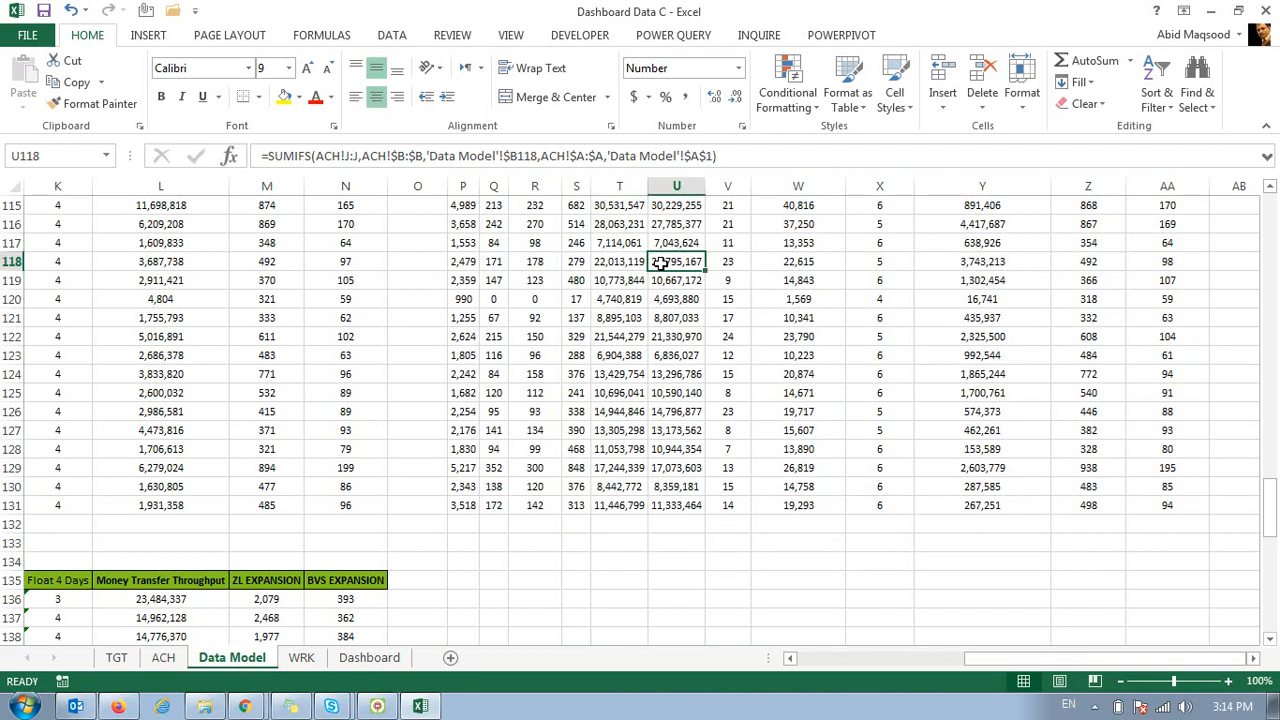
Copy the grid-level and region-level summary tables in C135:N176 beneath the TGT block.
key("ctrl+Up")
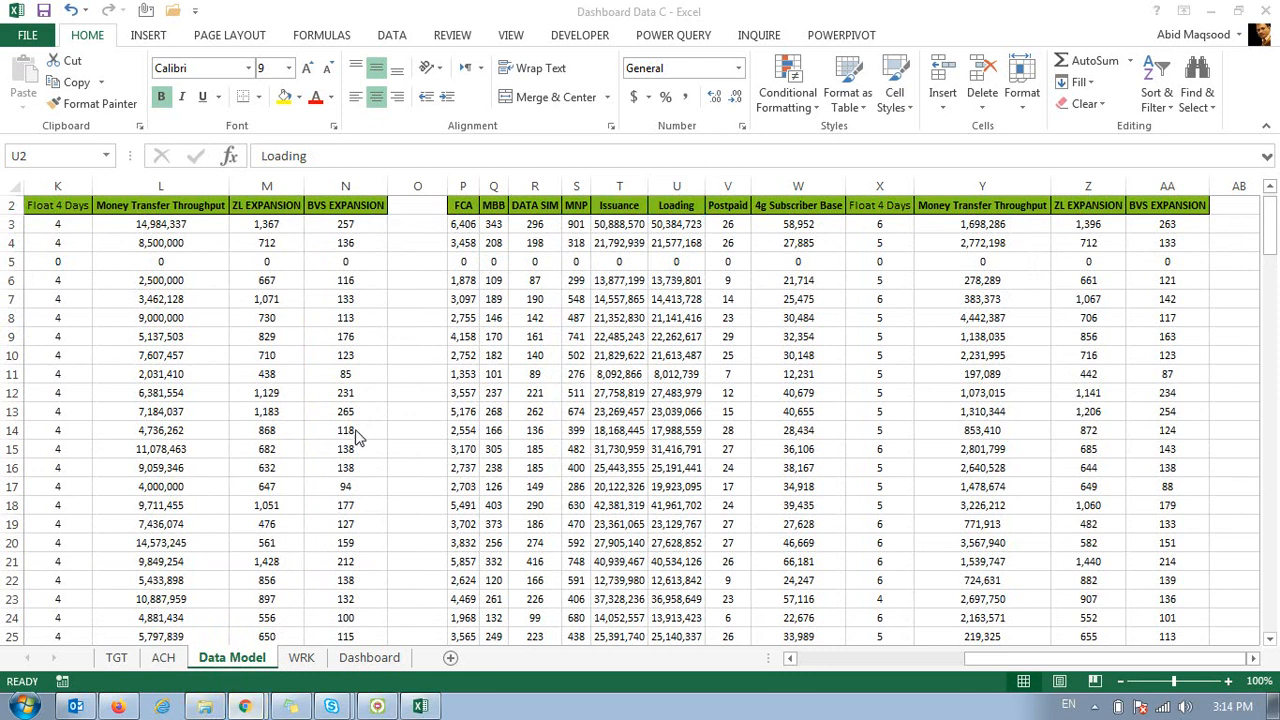
left_click(470, 225)
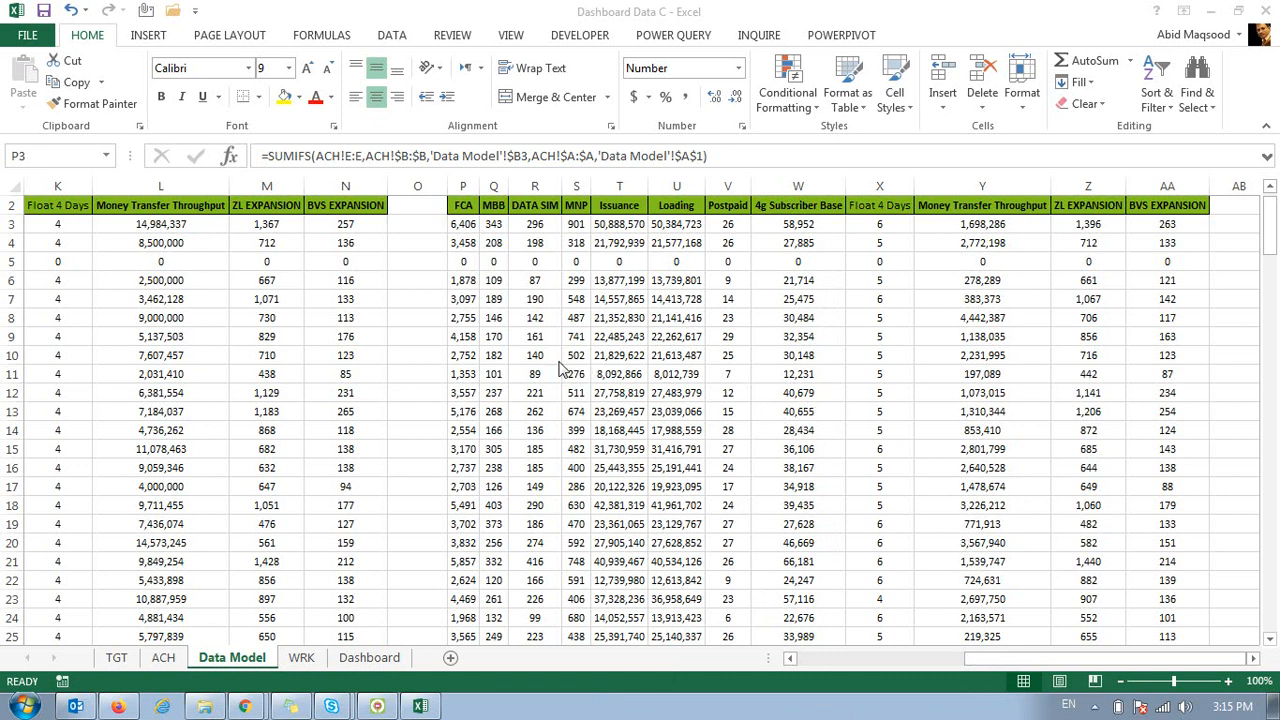
key("alt+Tab")
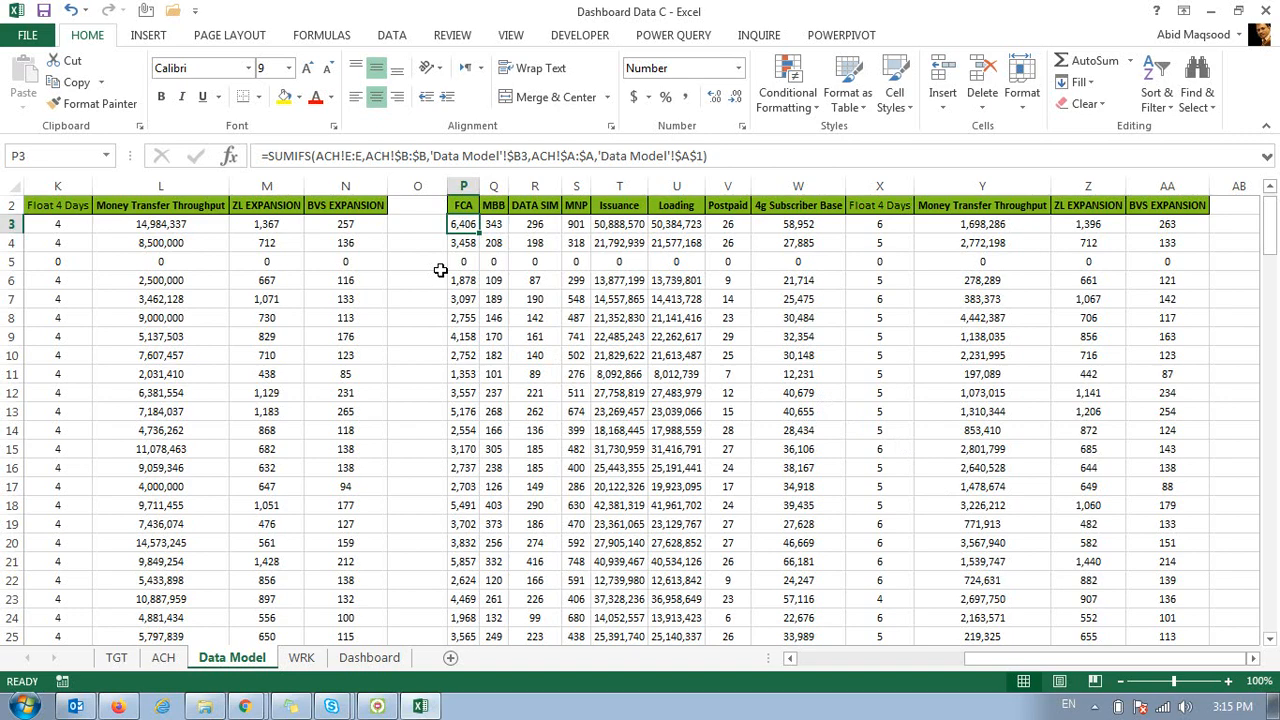
key("ctrl+Down")
key("Down")
key("Down")
key("Down")
key("Left")
key("Left")
key("Down")
key("ctrl+Left")
key("Right")
key("Right")
key("shift+Right")
key("shift+Right")
key("shift+Right")
key("shift+Right")
key("shift+Right")
key("shift+Right")
key("shift+Right")
key("shift+Right")
key("shift+Right")
key("shift+Right")
key("shift+Right")
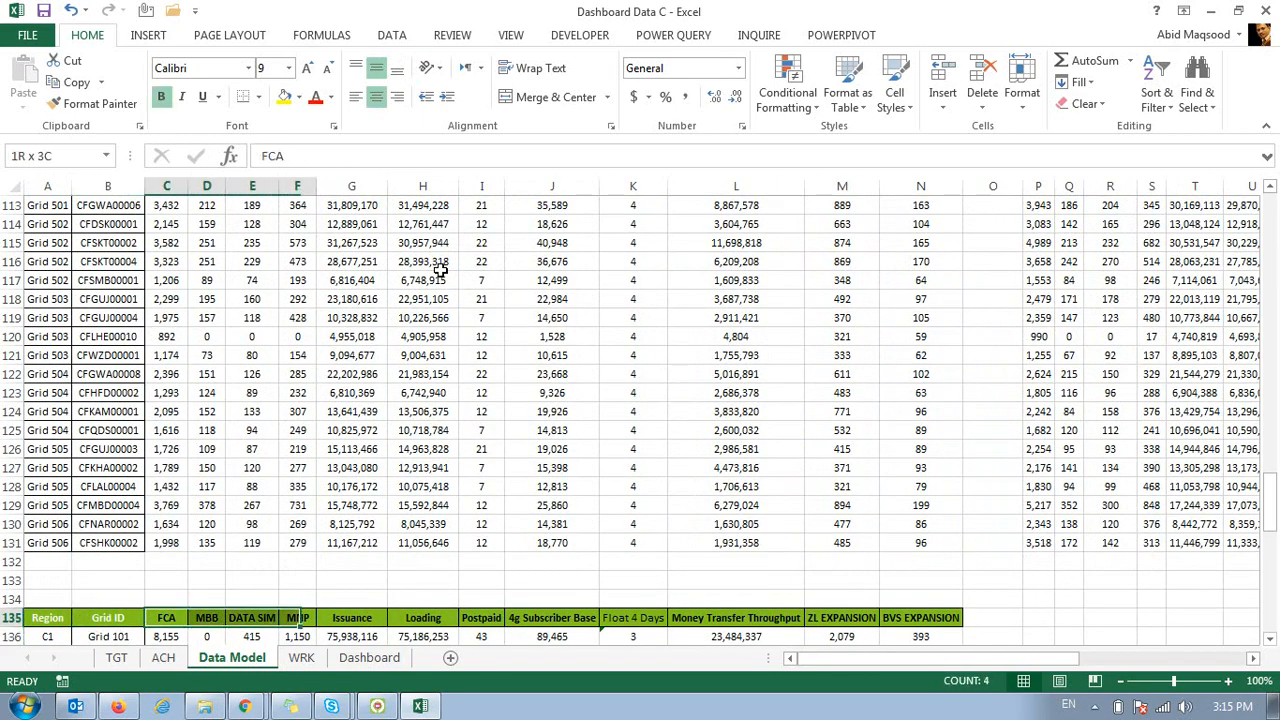
key("shift+Down")
key("shift+Down")
key("shift+Down")
key("shift+Down")
key("shift+Down")
key("shift+Down")
key("shift+Down")
key("shift+Down")
key("shift+Down")
key("shift+Down")
key("shift+Down")
key("shift+Down")
key("shift+Down")
key("shift+Down")
key("shift+Down")
key("shift+Down")
key("shift+Down")
key("shift+Down")
key("shift+Down")
key("shift+Down")
key("shift+Down")
key("shift+Down")
key("shift+Down")
key("shift+Down")
key("shift+Down")
key("shift+Down")
key("shift+Down")
key("shift+Down")
key("shift+Down")
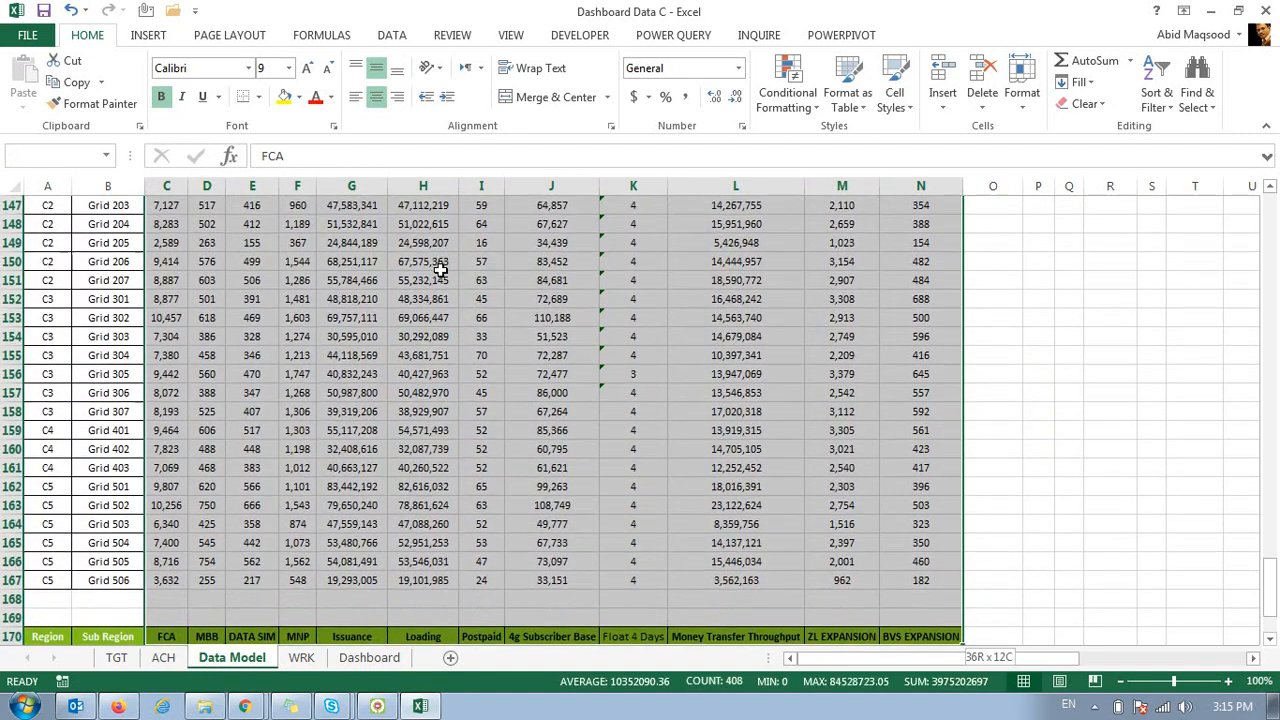
key("ctrl+c")
Paste the copied summary tables at P135 under the ACH block and autofit the pasted columns.
key("Right")
key("Right")
key("Right")
key("Right")
key("Right")
key("Right")
key("Right")
key("Right")
key("Right")
key("Right")
key("Right")
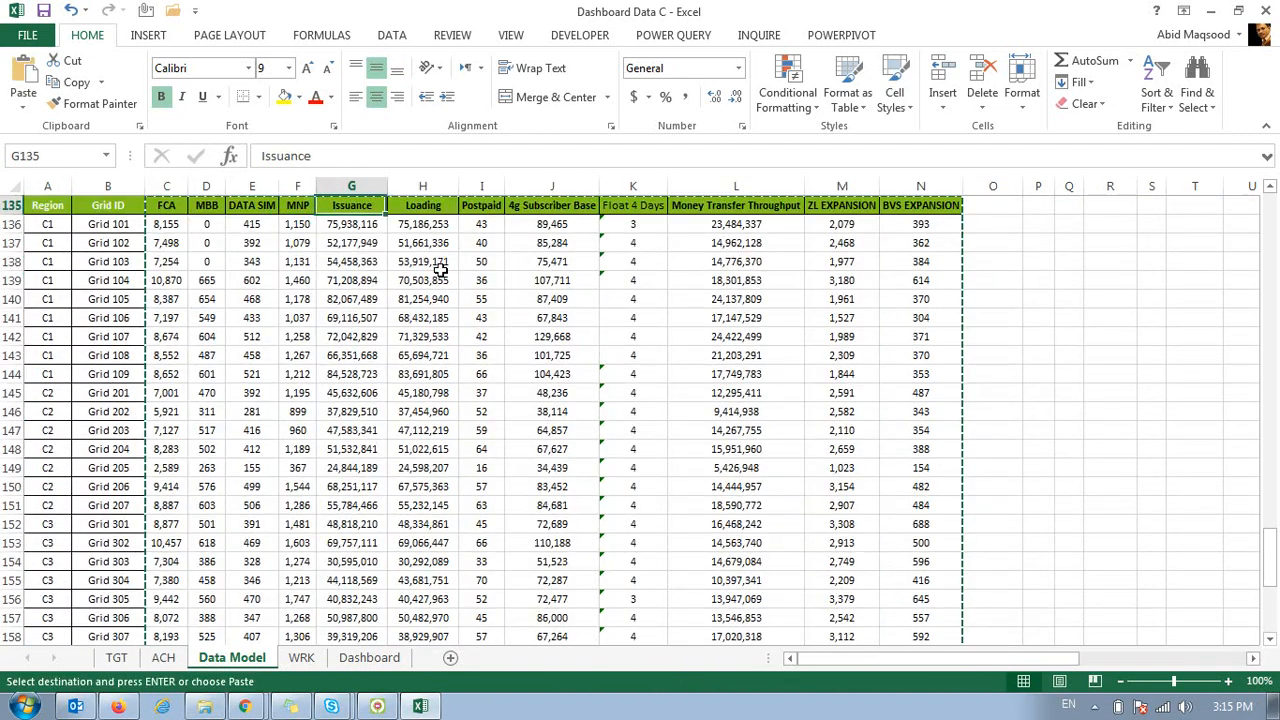
key("Right")
key("Right")
key("Right")
key("Right")
key("Up")
key("Up")
key("Up")
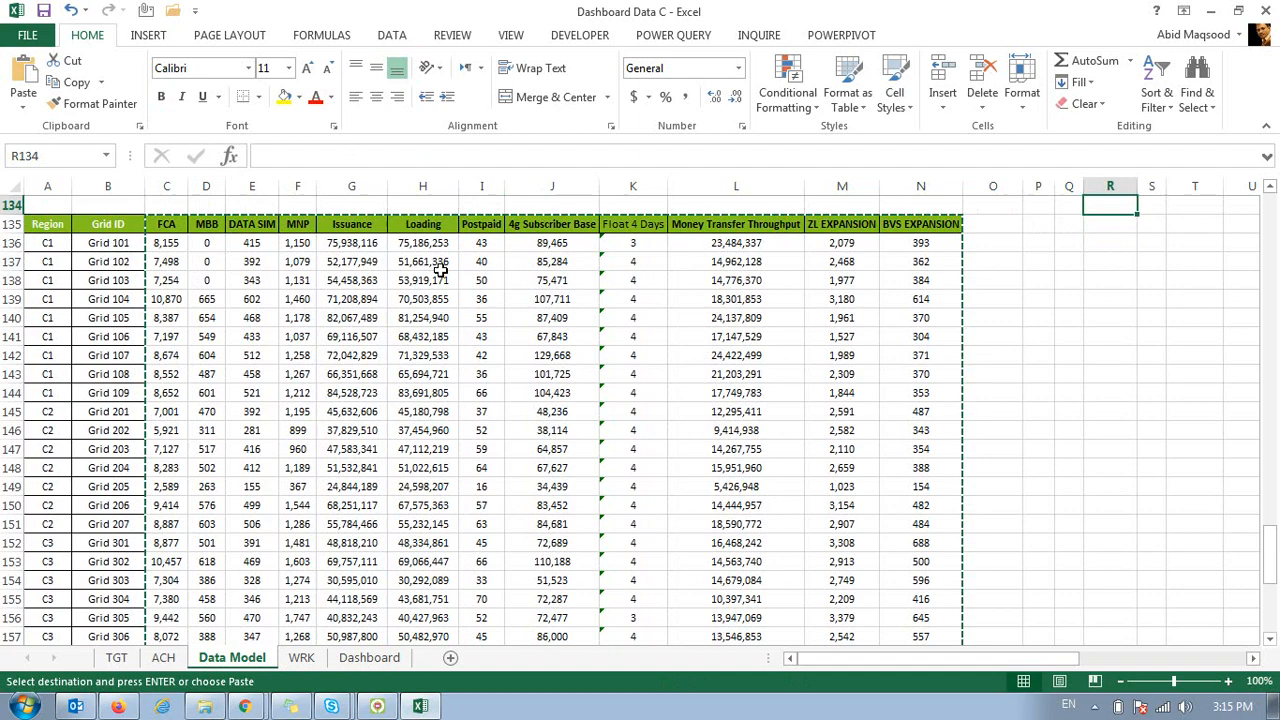
key("Up")
key("Down")
key("Down")
key("Down")
key("Down")
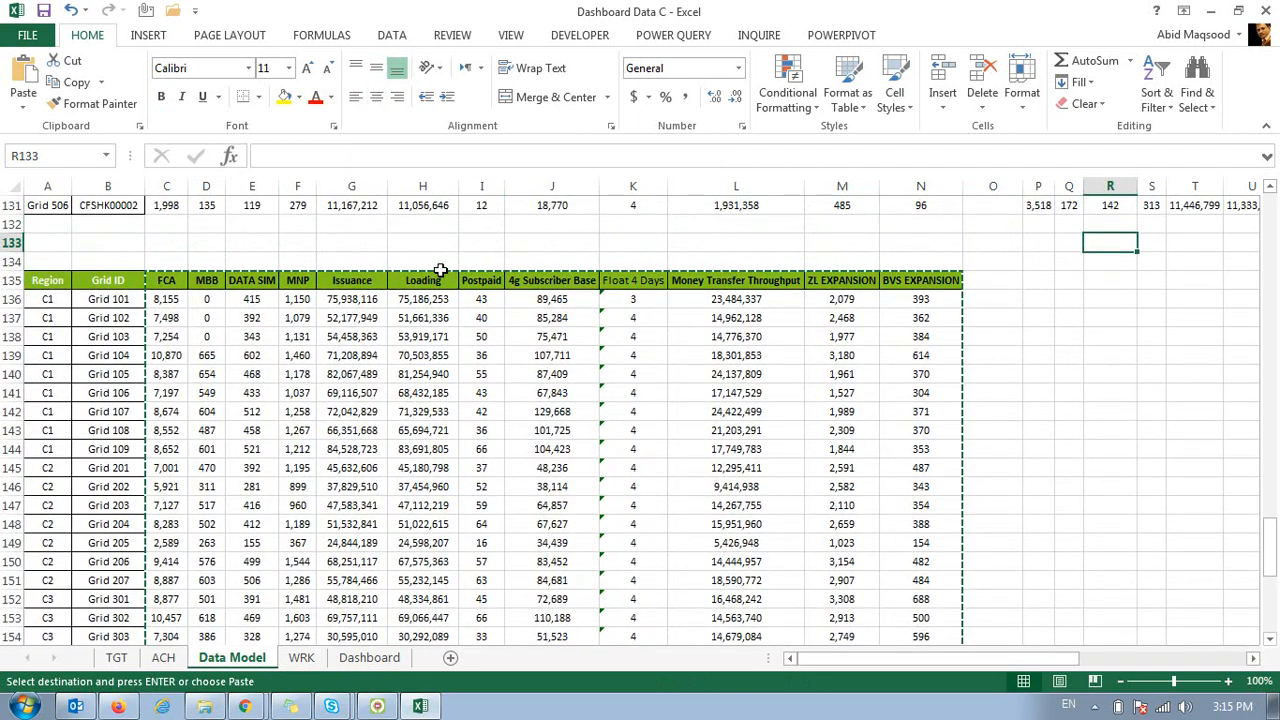
key("Left")
key("Left")
key("ctrl+v")
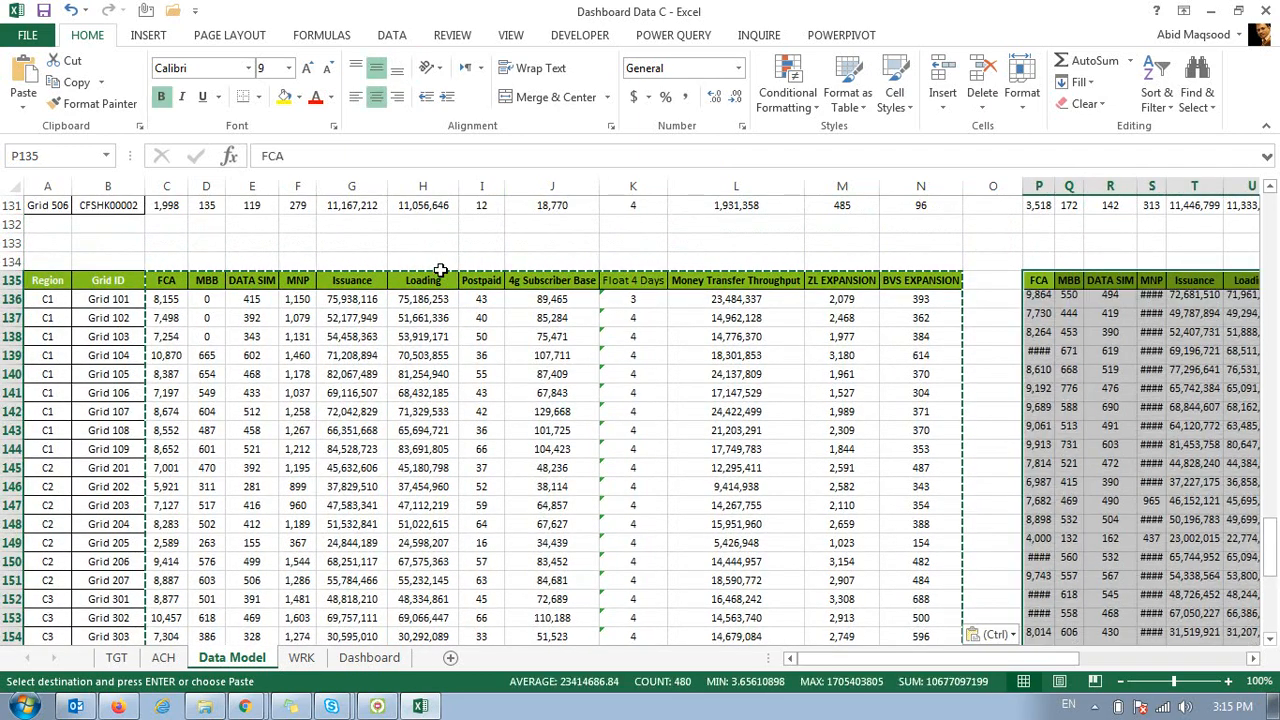
double_click(1172, 186)
Inspect the ranges referenced by the SUMIFS formulas in Q136 and AA137, then the region summary below.
left_click(1068, 299)
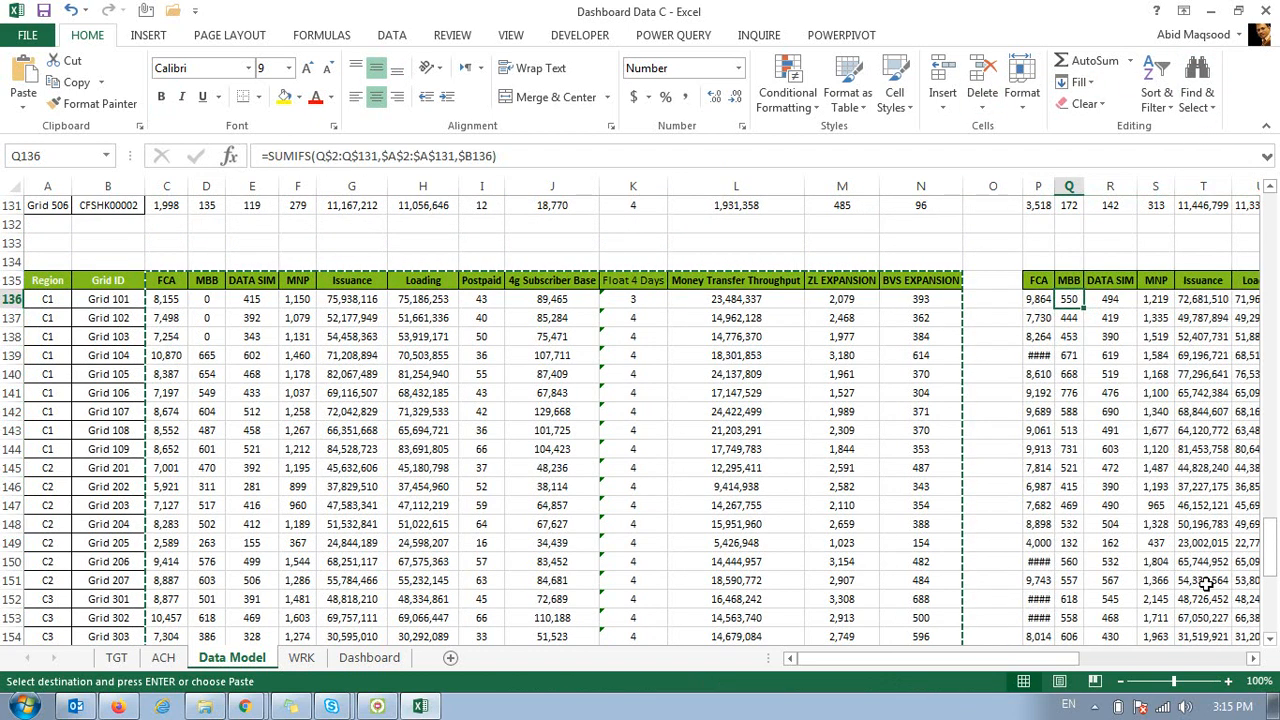
key("F2")
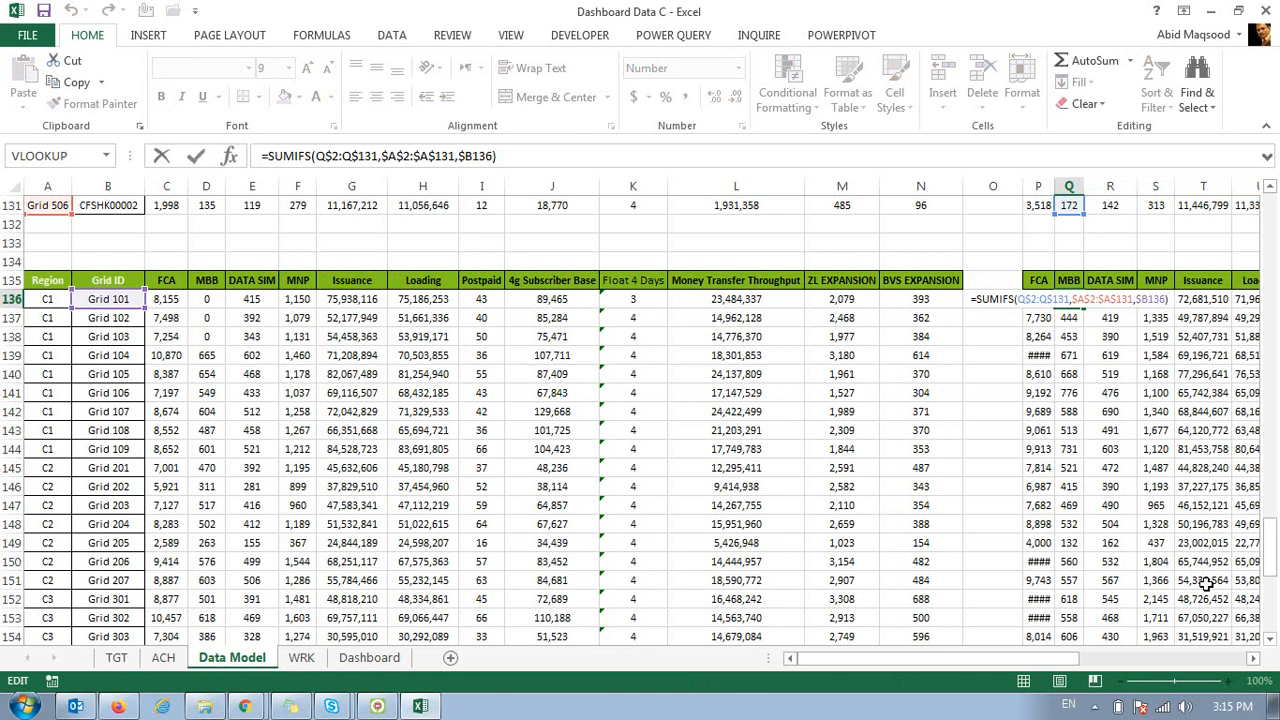
scroll(1207, 583, "up", 2)
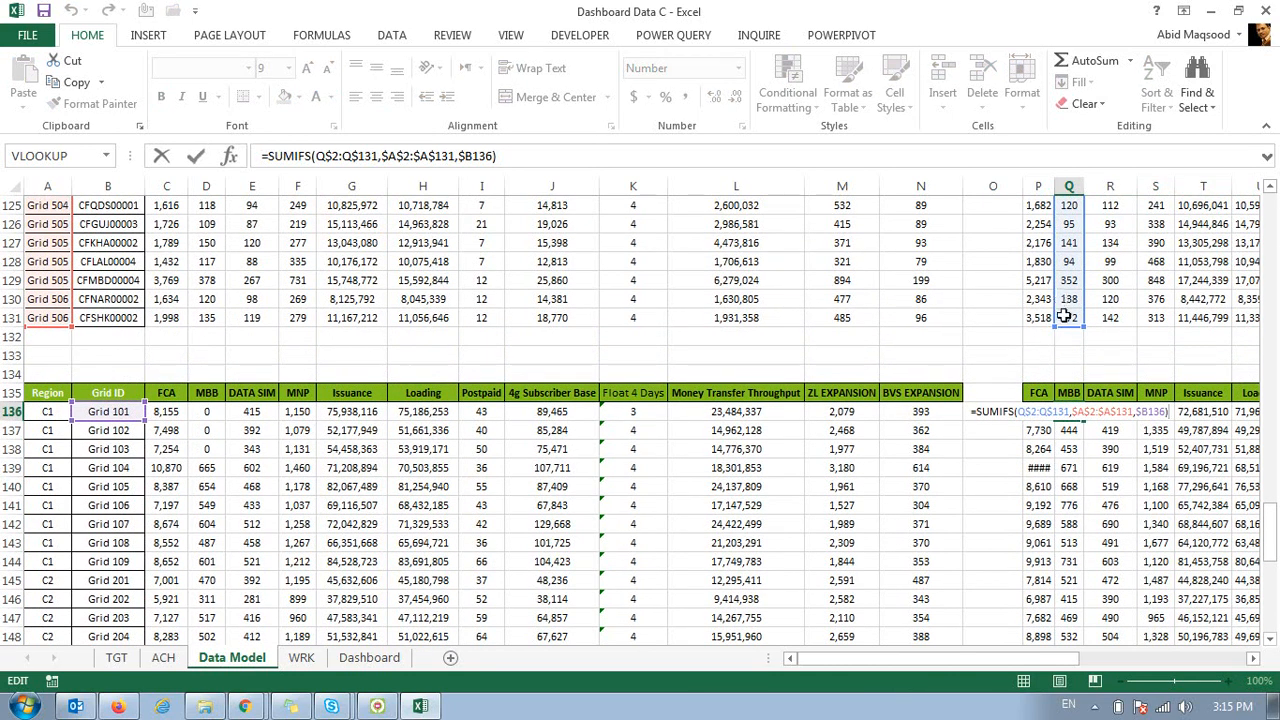
key("Return")
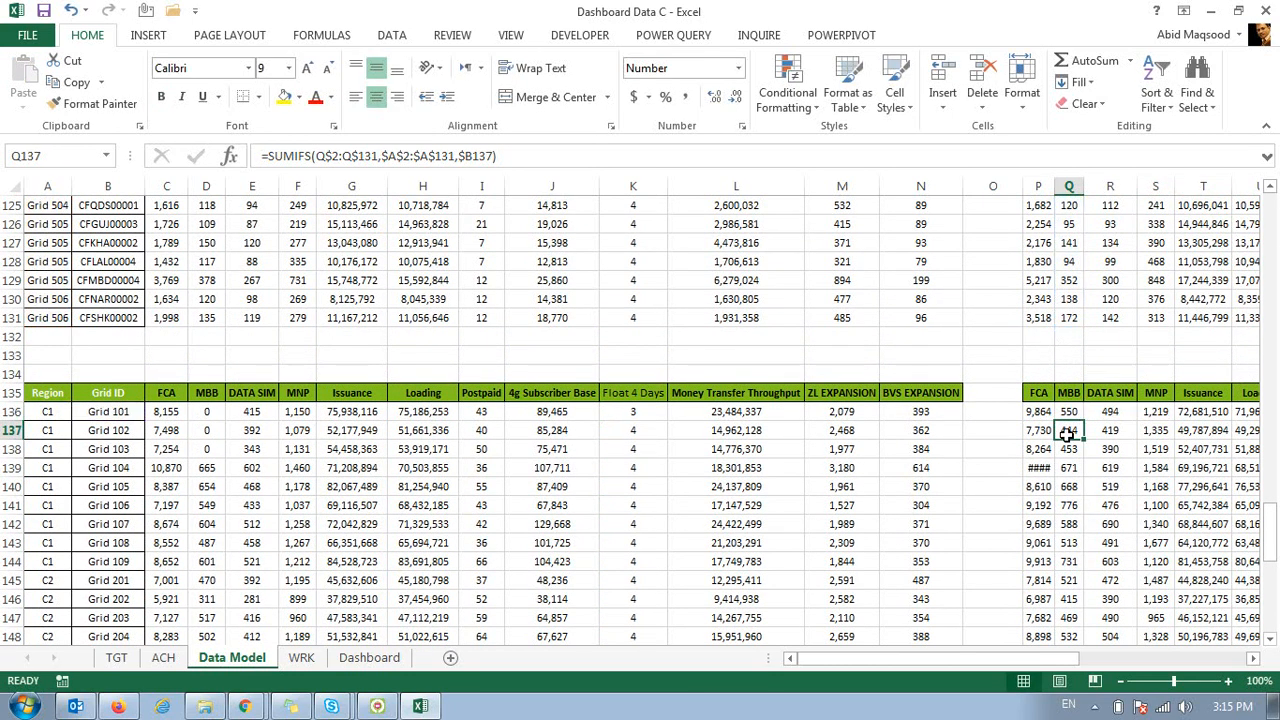
key("ctrl+Right")
key("F2")
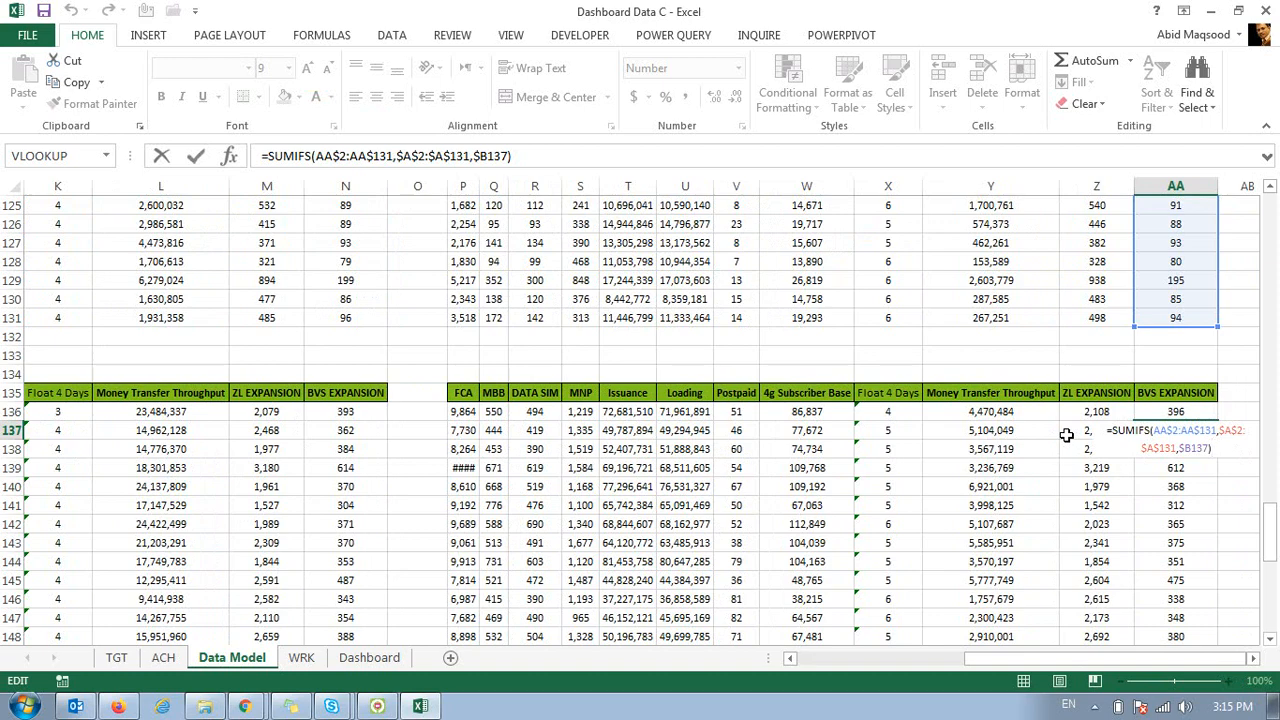
scroll(1066, 435, "down", 13)
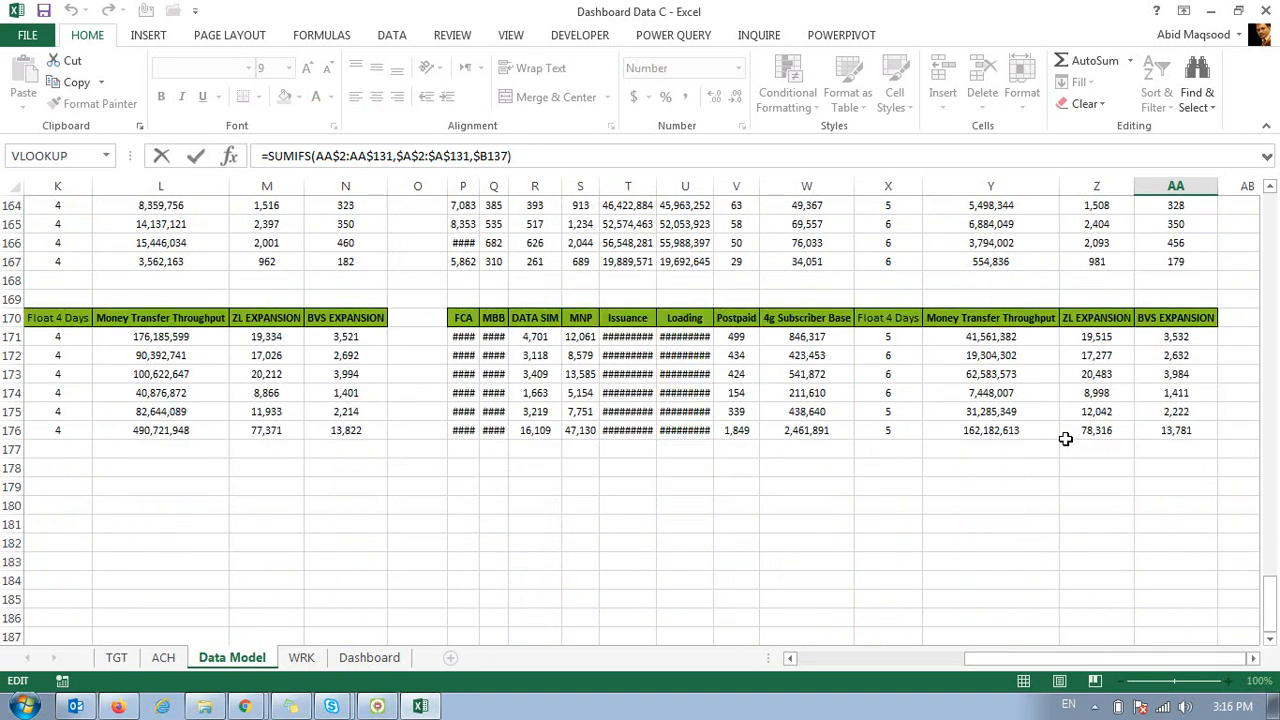
Autofit all columns of the Data Model sheet.
left_click(15, 186)
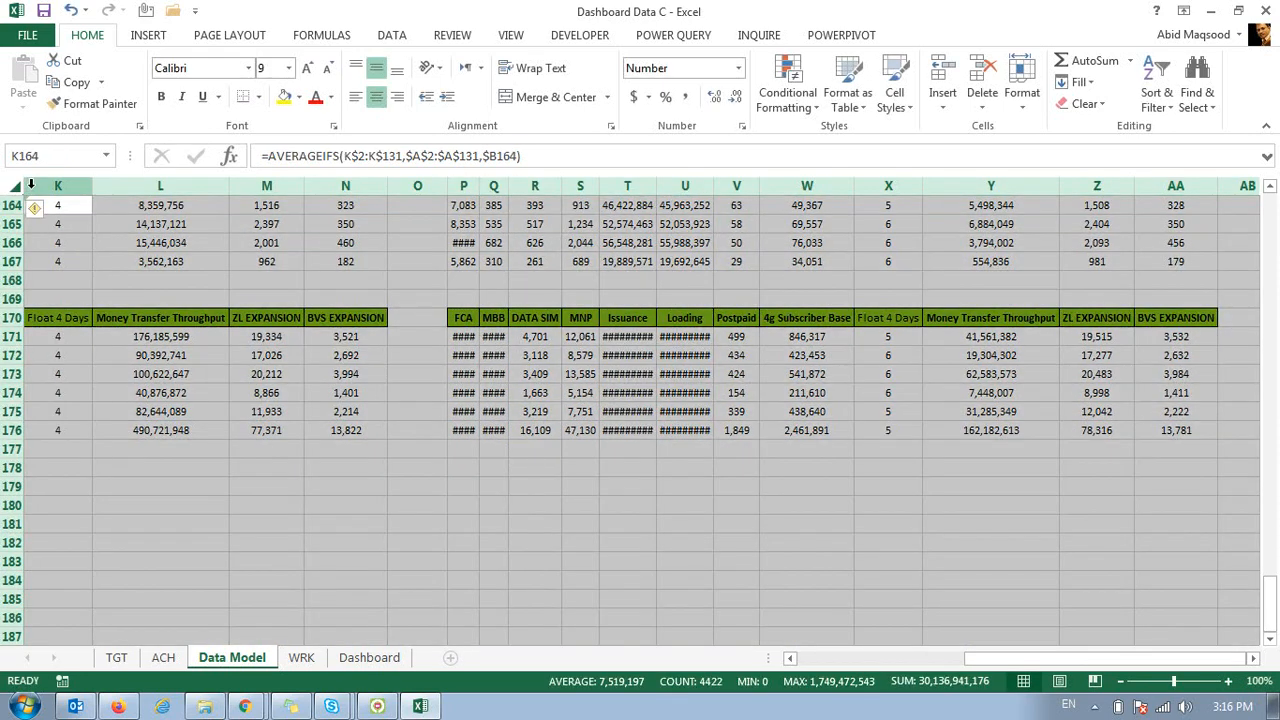
double_click(83, 185)
left_click(645, 340)
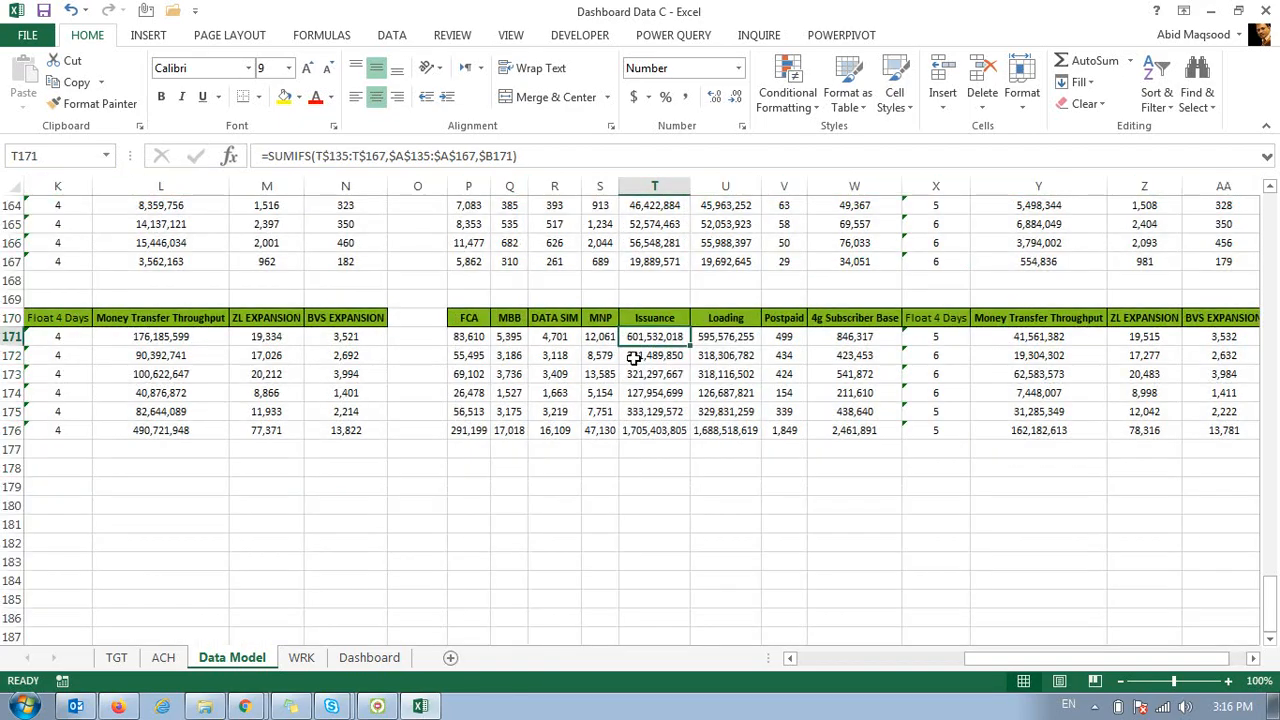
scroll(624, 372, "up", 20)
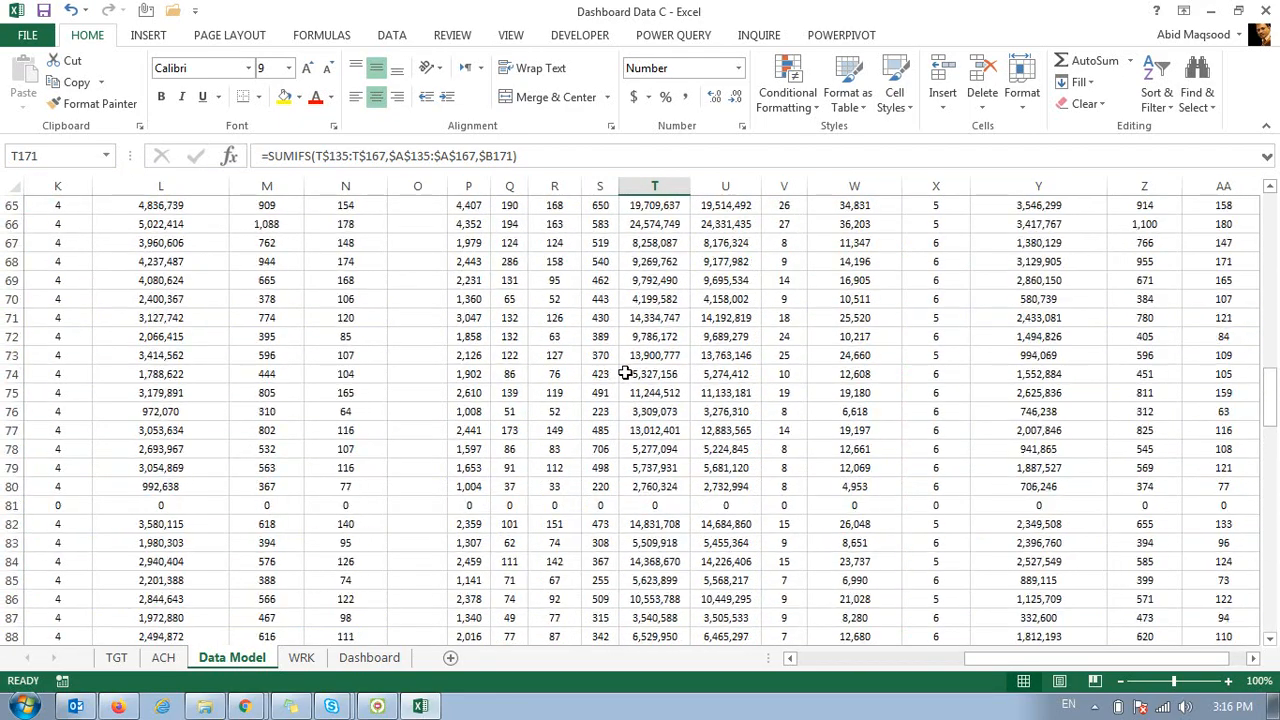
scroll(624, 372, "up", 10)
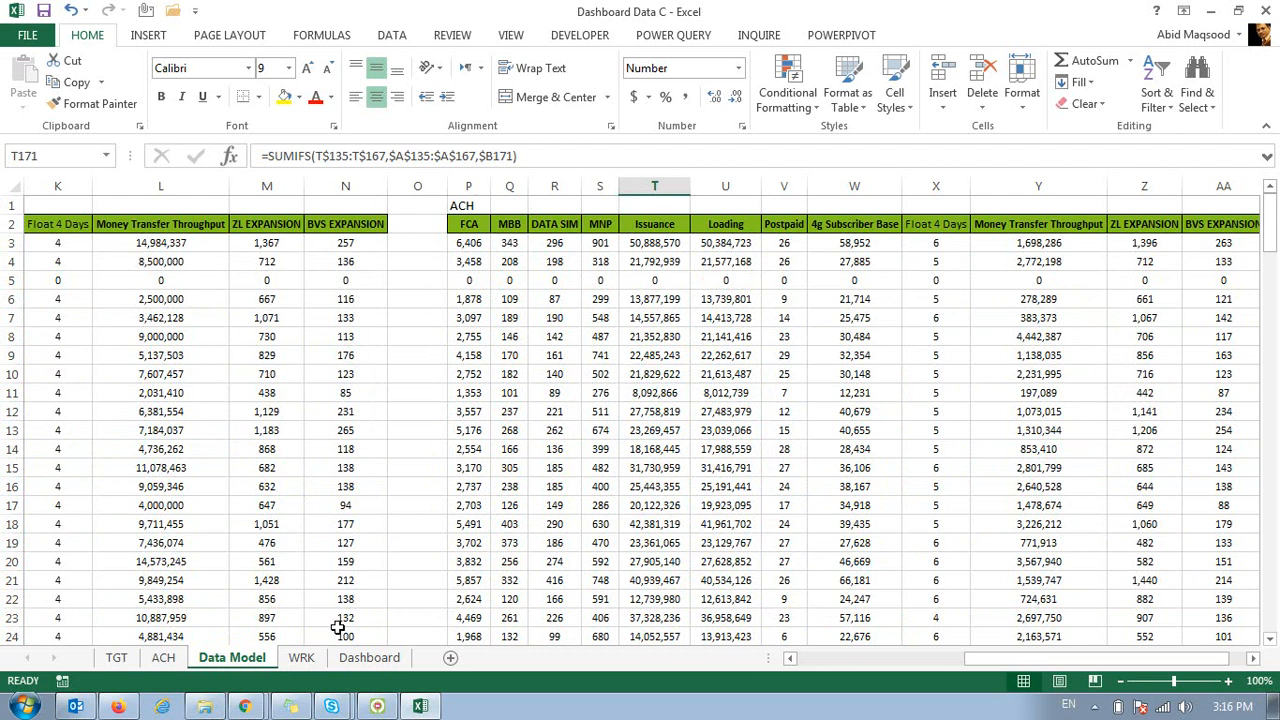
Highlight cell V1 on the WRK sheet with a red fill, a contrasting font colour and bold text.
left_click(303, 657)
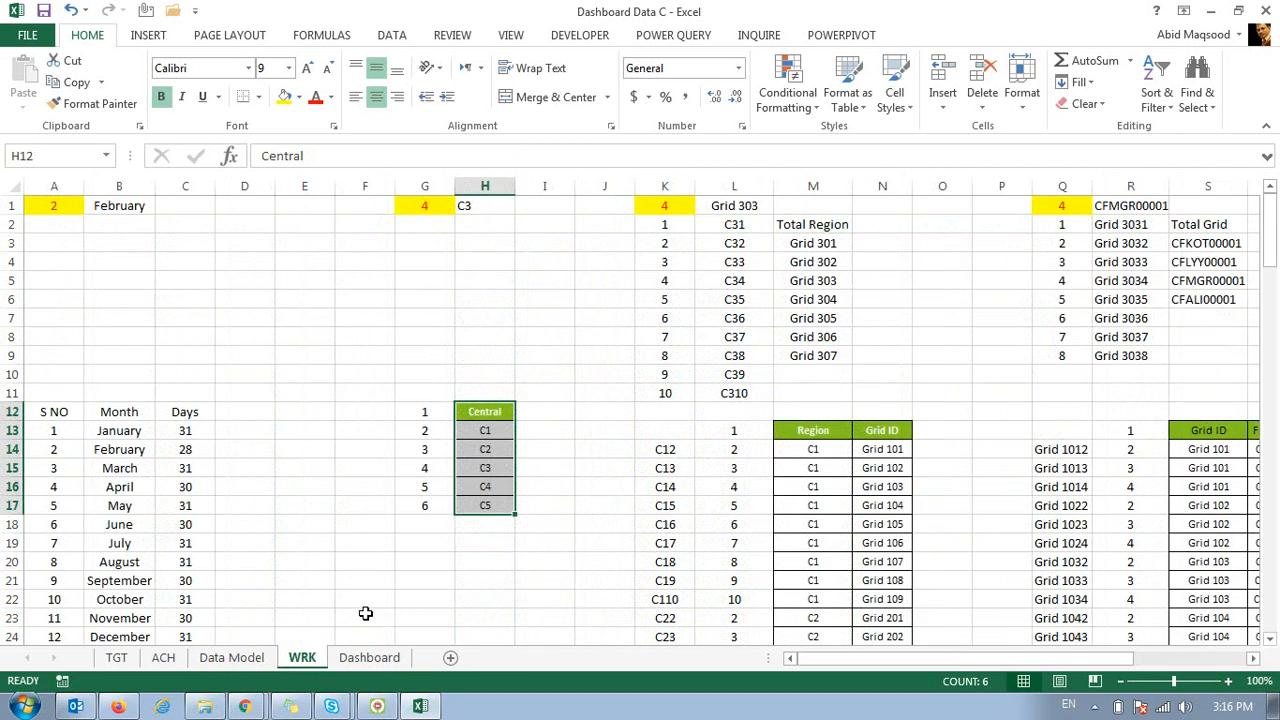
left_click_drag(847, 661, 960, 661)
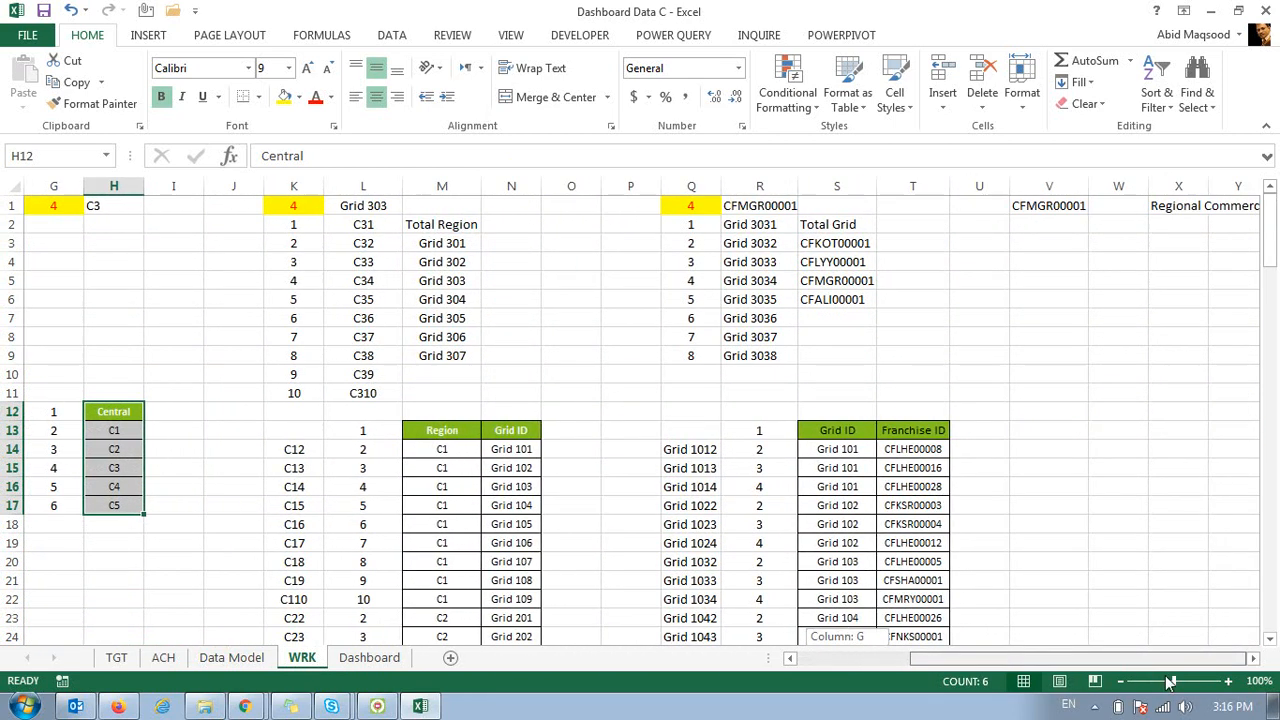
left_click(1036, 207)
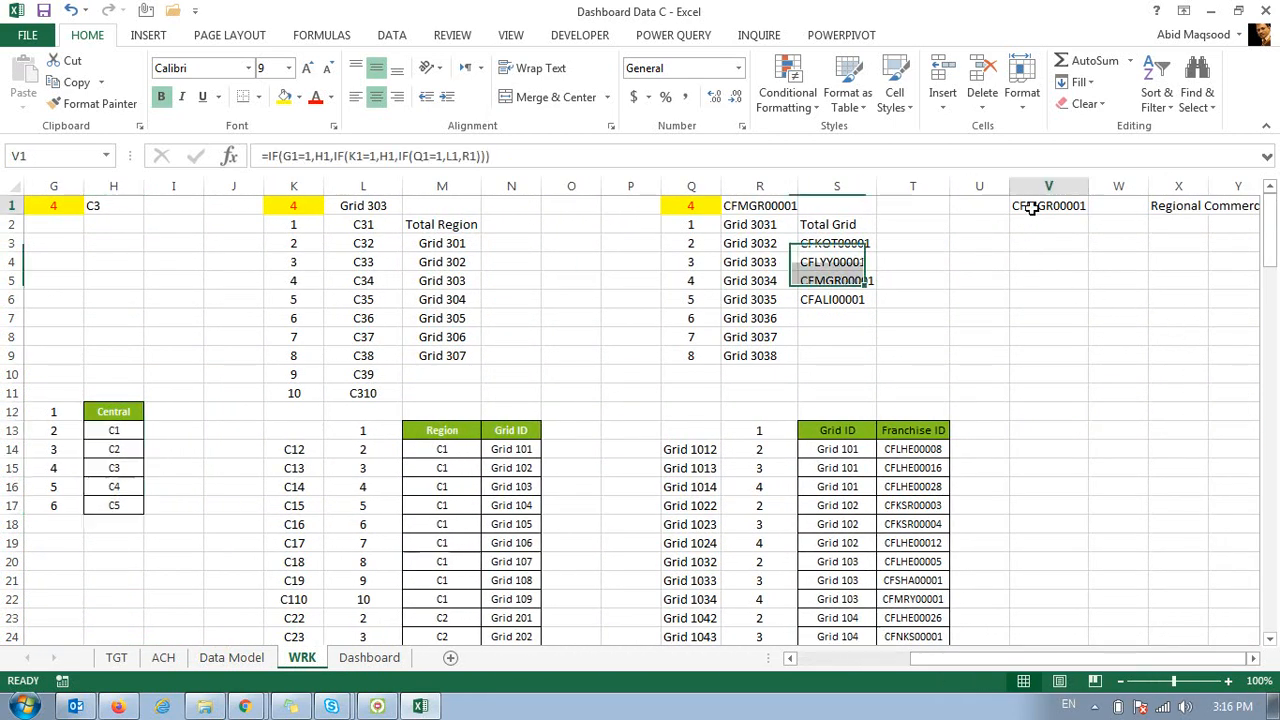
left_click(286, 96)
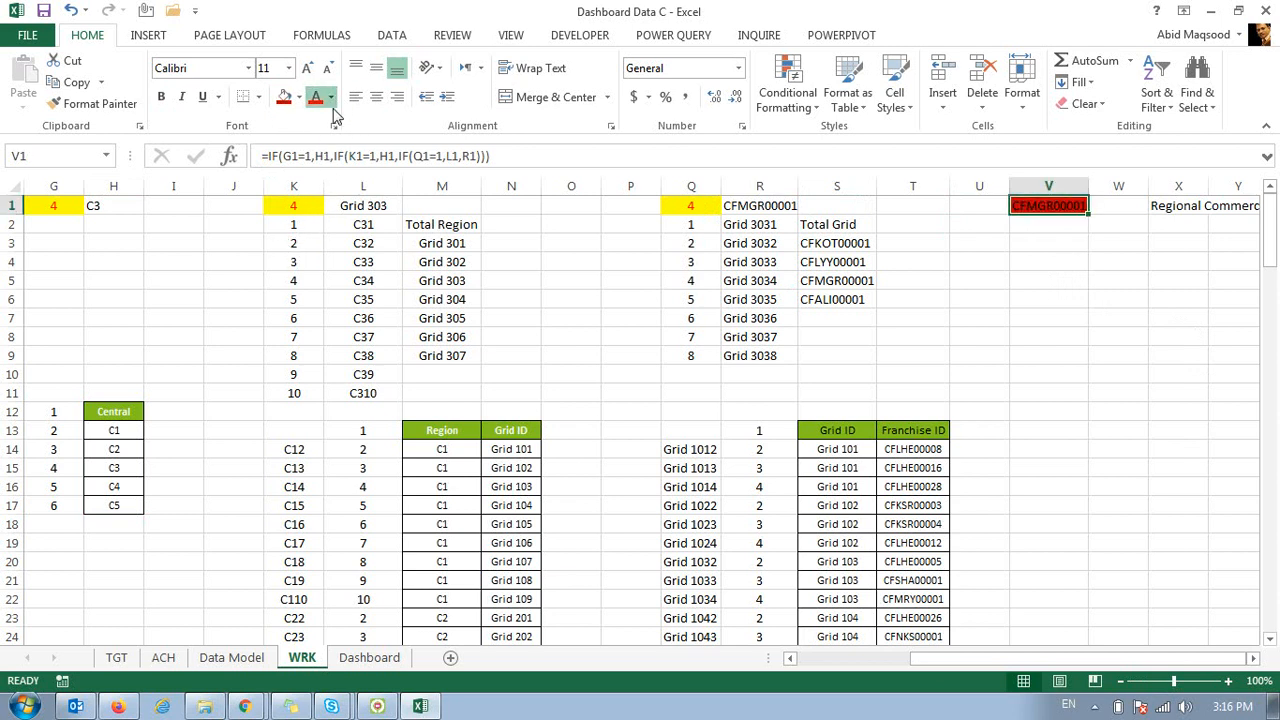
left_click(316, 97)
left_click(161, 96)
Review the Data Model's TGT block from header row 2 down to row 131 and its SUMIFS formulas.
left_click(240, 657)
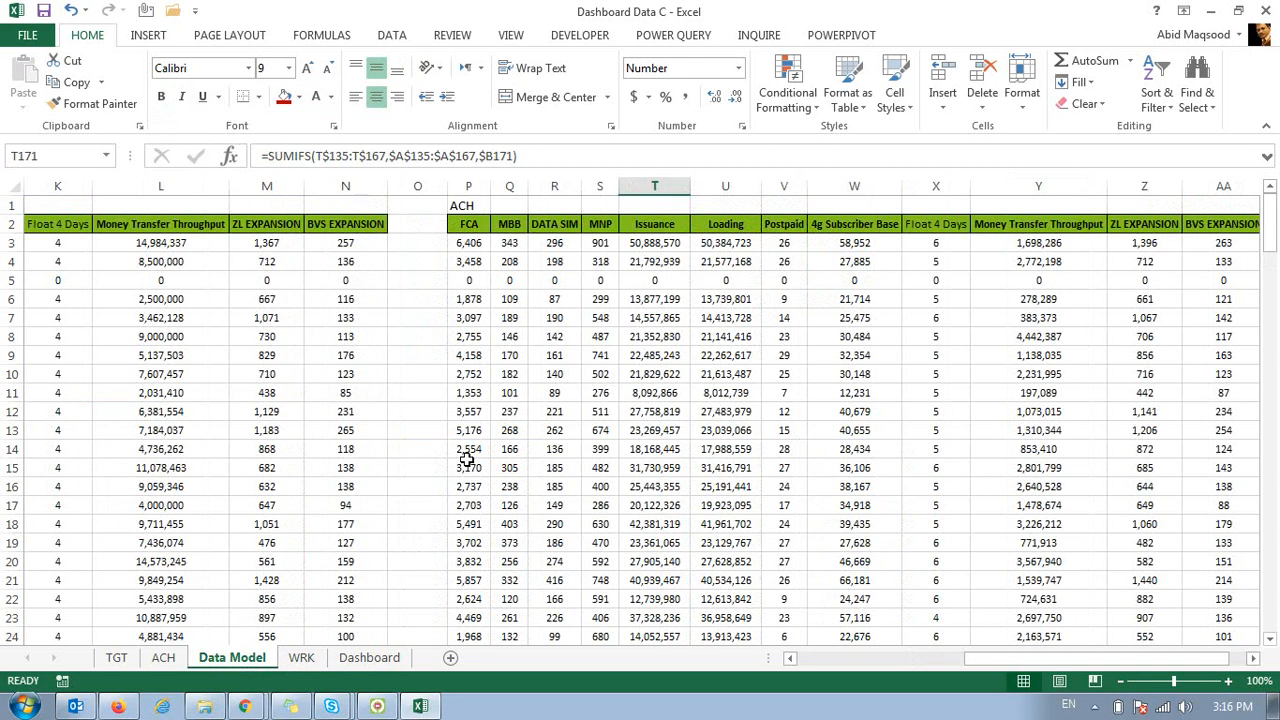
left_click(330, 240)
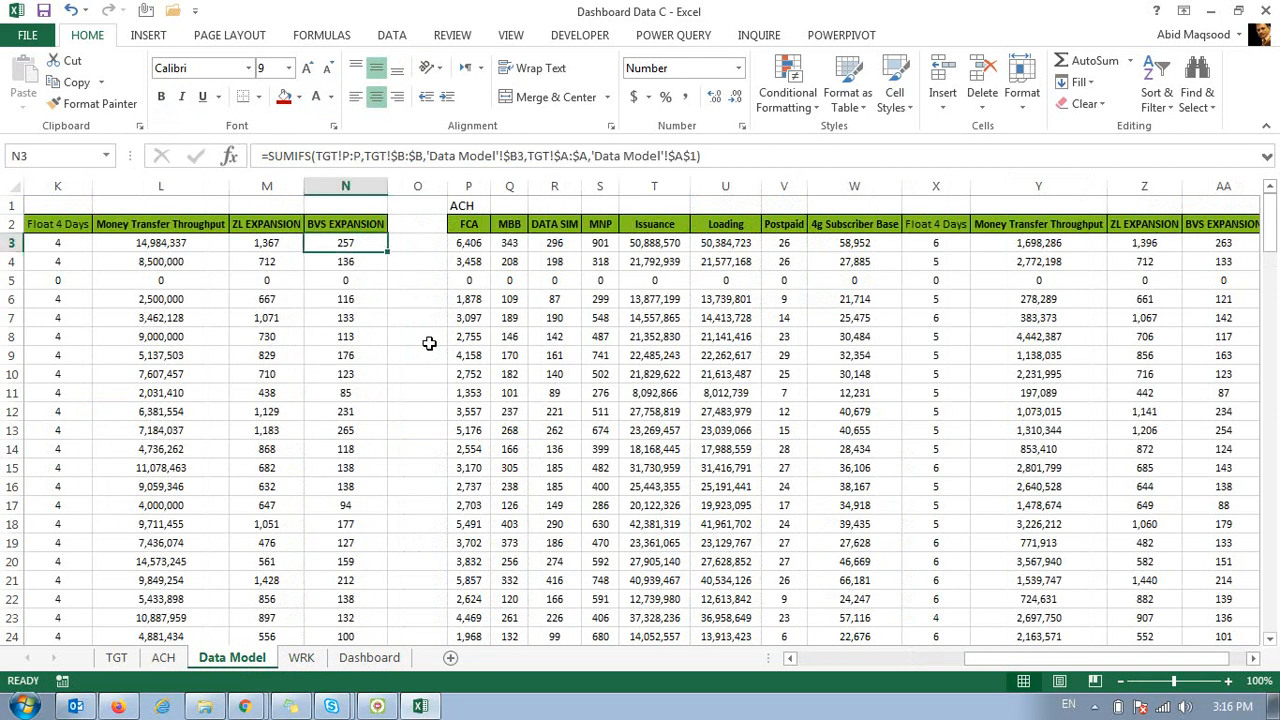
key("ctrl+Left")
key("Up")
key("Right")
key("Left")
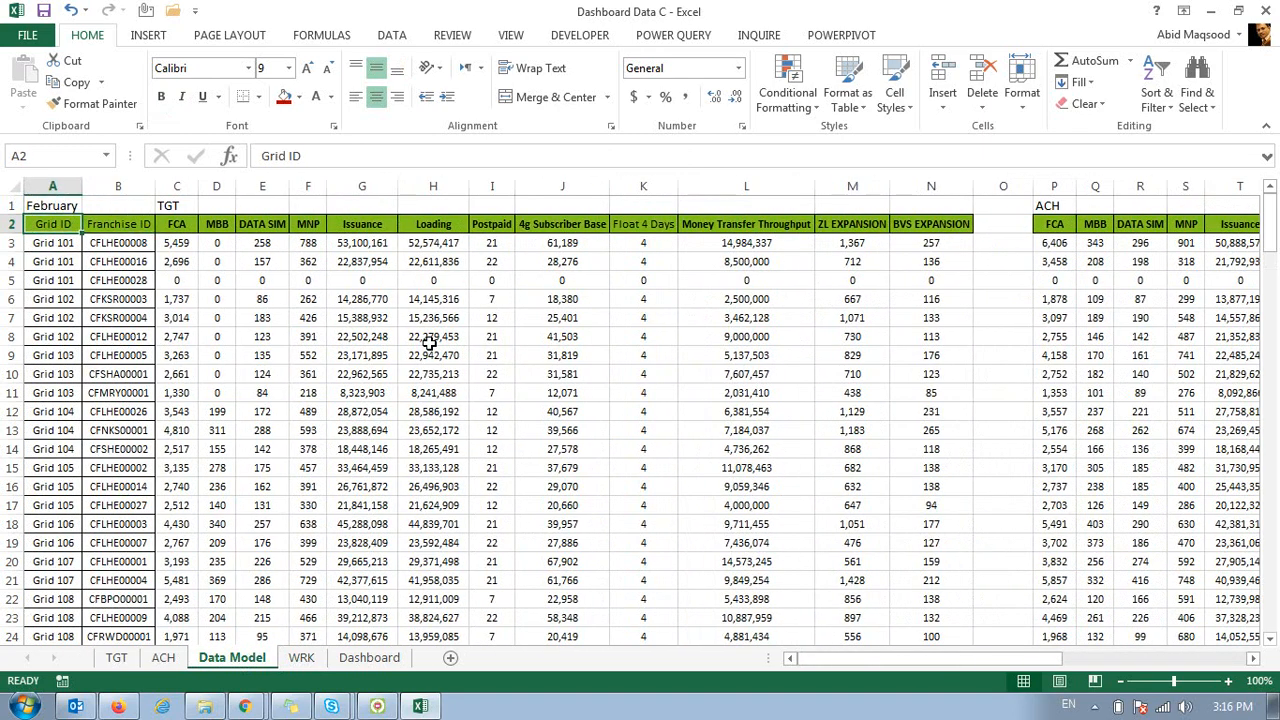
key("shift+Right")
key("shift+Right")
key("shift+Right")
key("shift+Right")
key("shift+Right")
key("shift+Right")
key("shift+Right")
key("shift+Right")
key("shift+Right")
key("shift+Right")
key("shift+Right")
key("shift+Right")
key("shift+Right")
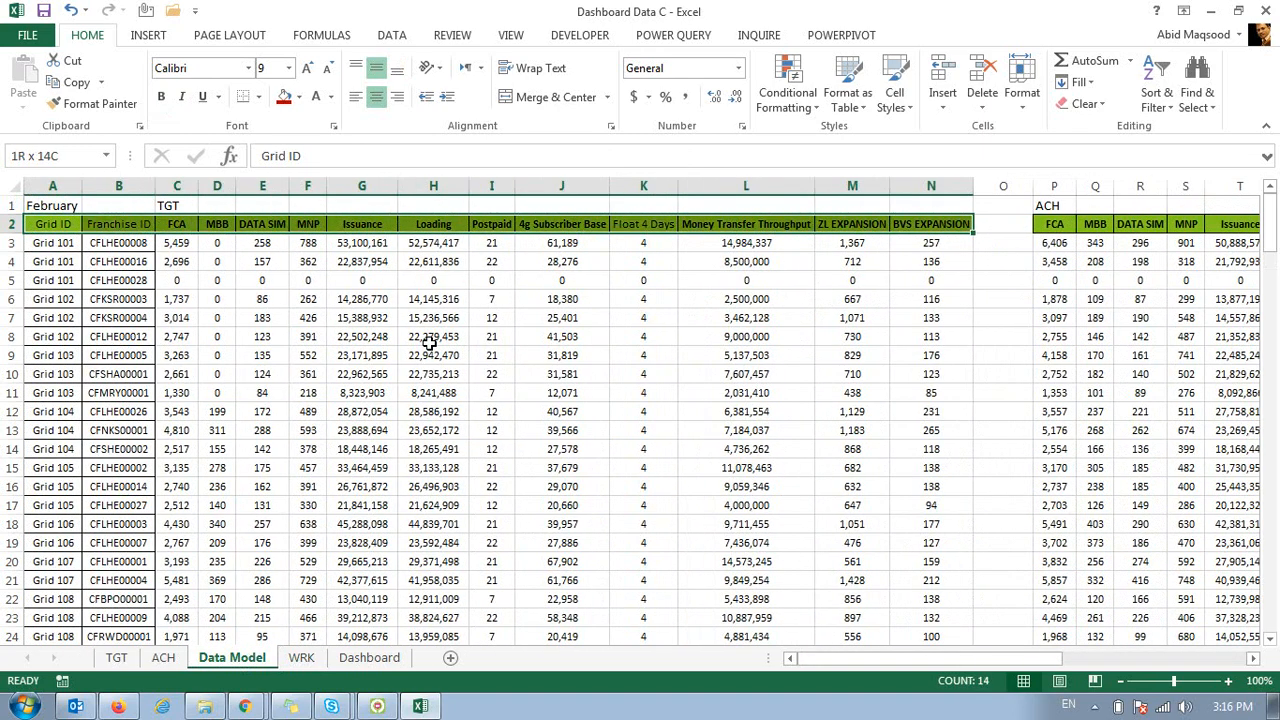
key("shift+Down")
key("shift+Down")
key("shift+Down")
key("shift+Down")
key("shift+Down")
key("shift+Down")
key("shift+Down")
key("shift+Down")
key("shift+Down")
key("shift+Down")
key("shift+Down")
key("shift+Down")
key("shift+Down")
key("shift+Down")
key("shift+Down")
key("shift+Down")
key("shift+Down")
key("shift+Down")
key("shift+Down")
key("shift+Down")
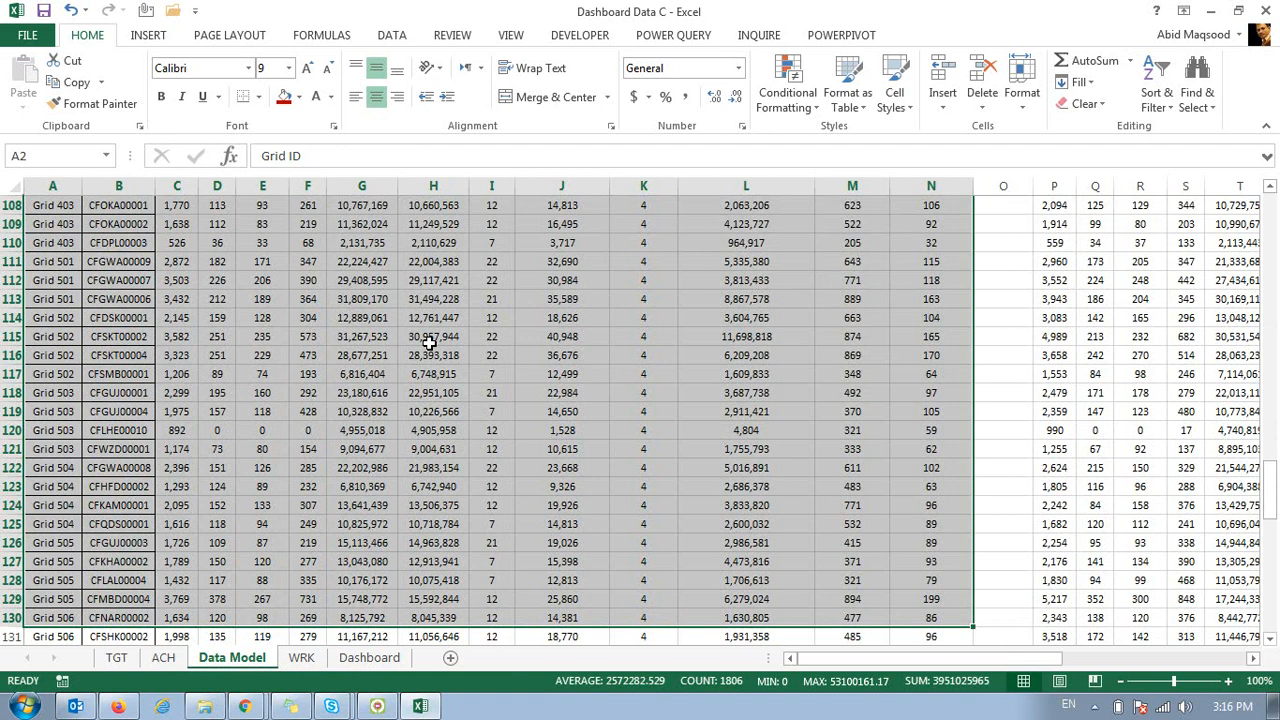
key("Left")
key("Right")
key("Right")
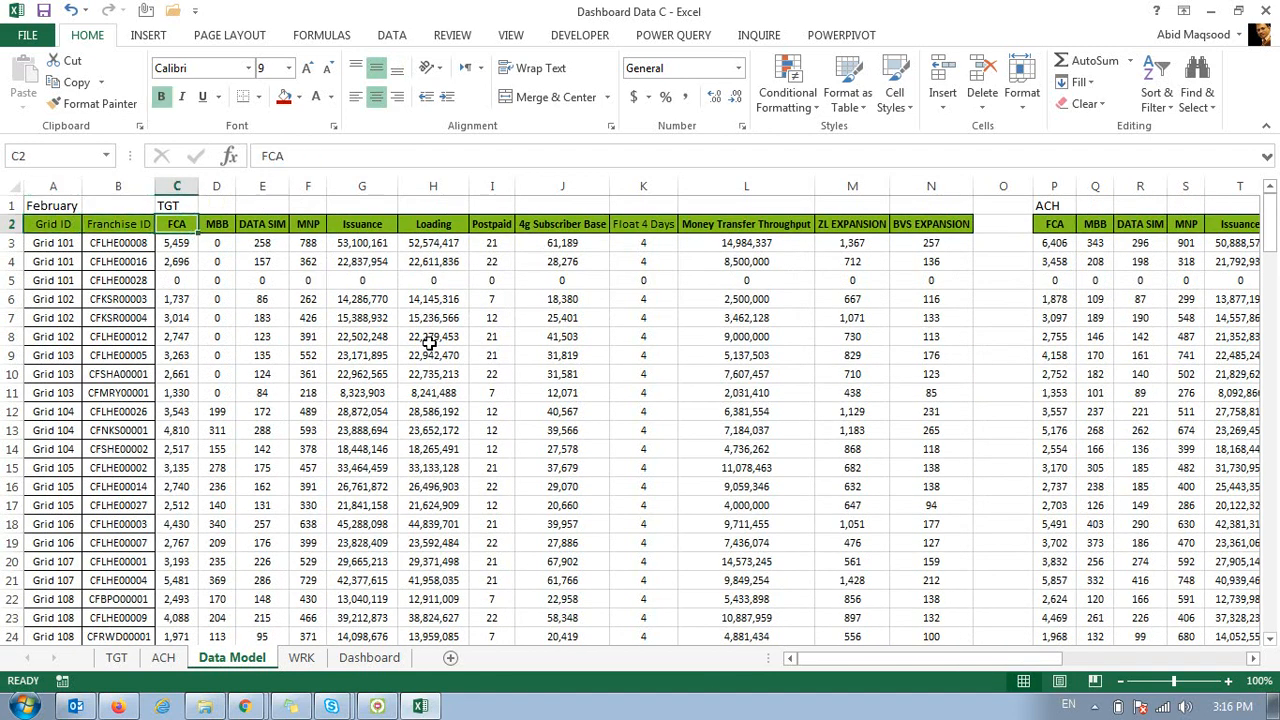
key("Down")
key("Right")
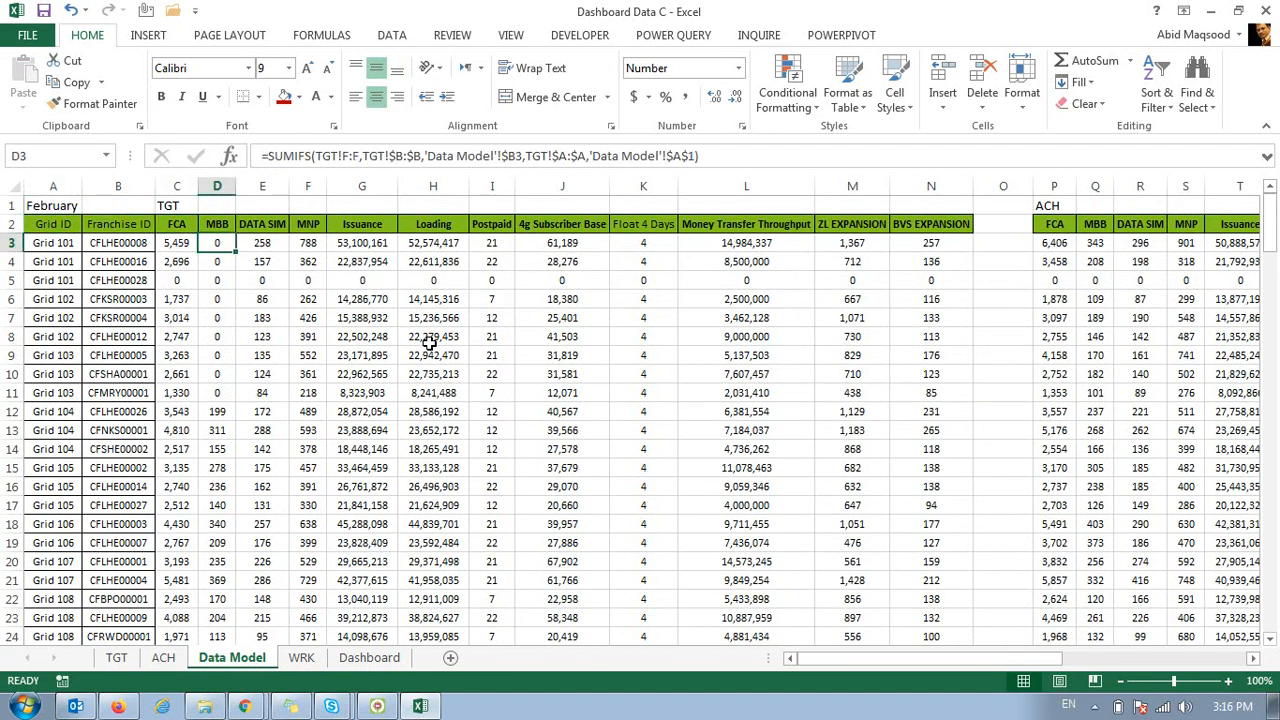
Set the month selector on the Dashboard sheet to January.
left_click(369, 657)
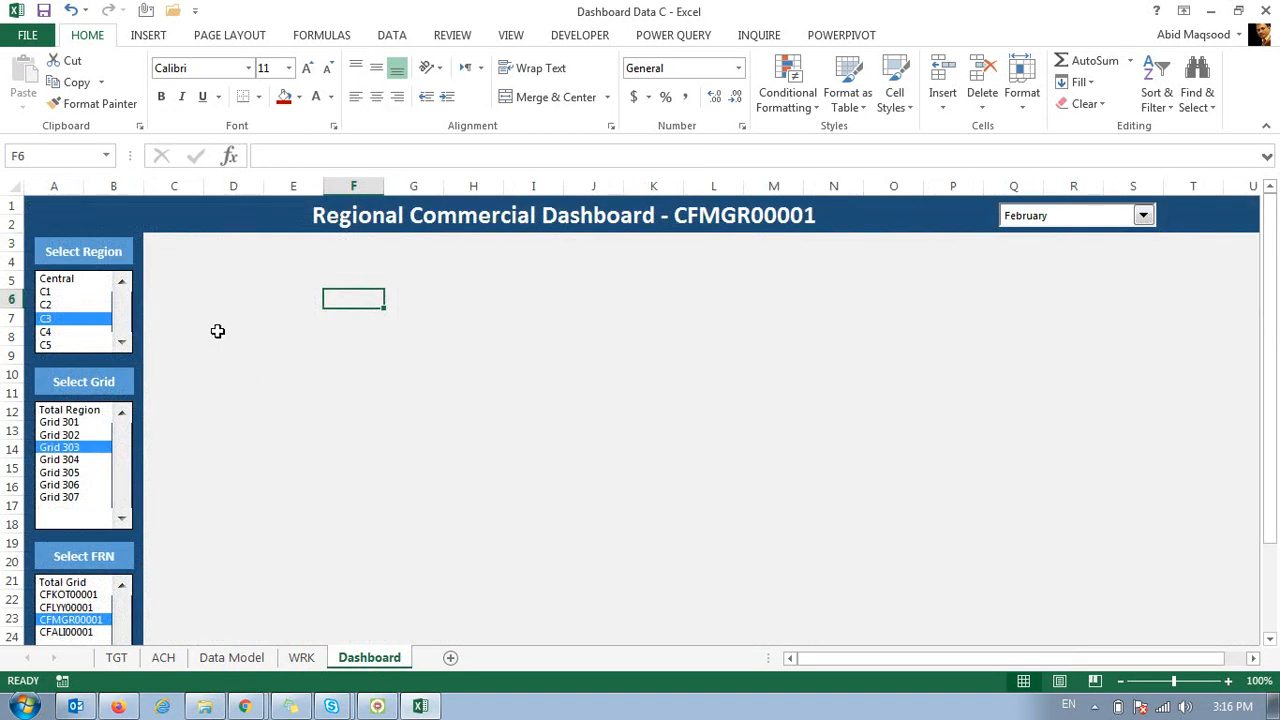
left_click(1050, 217)
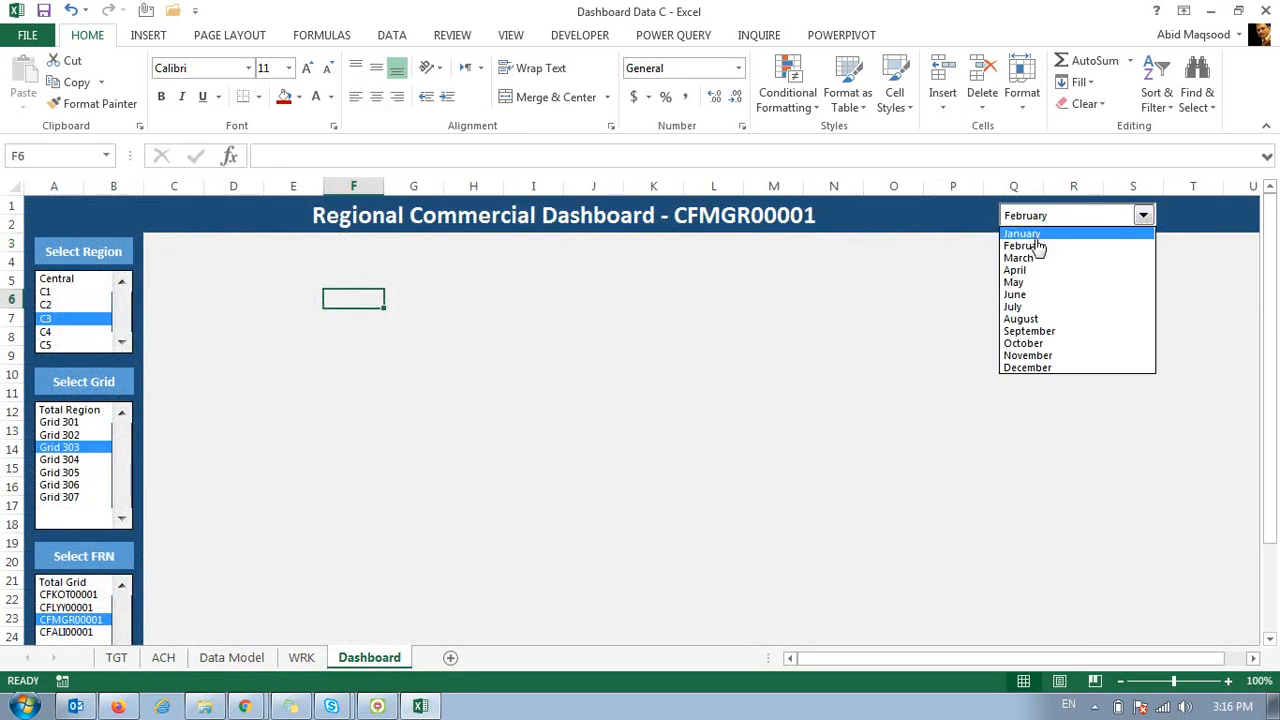
left_click(1025, 235)
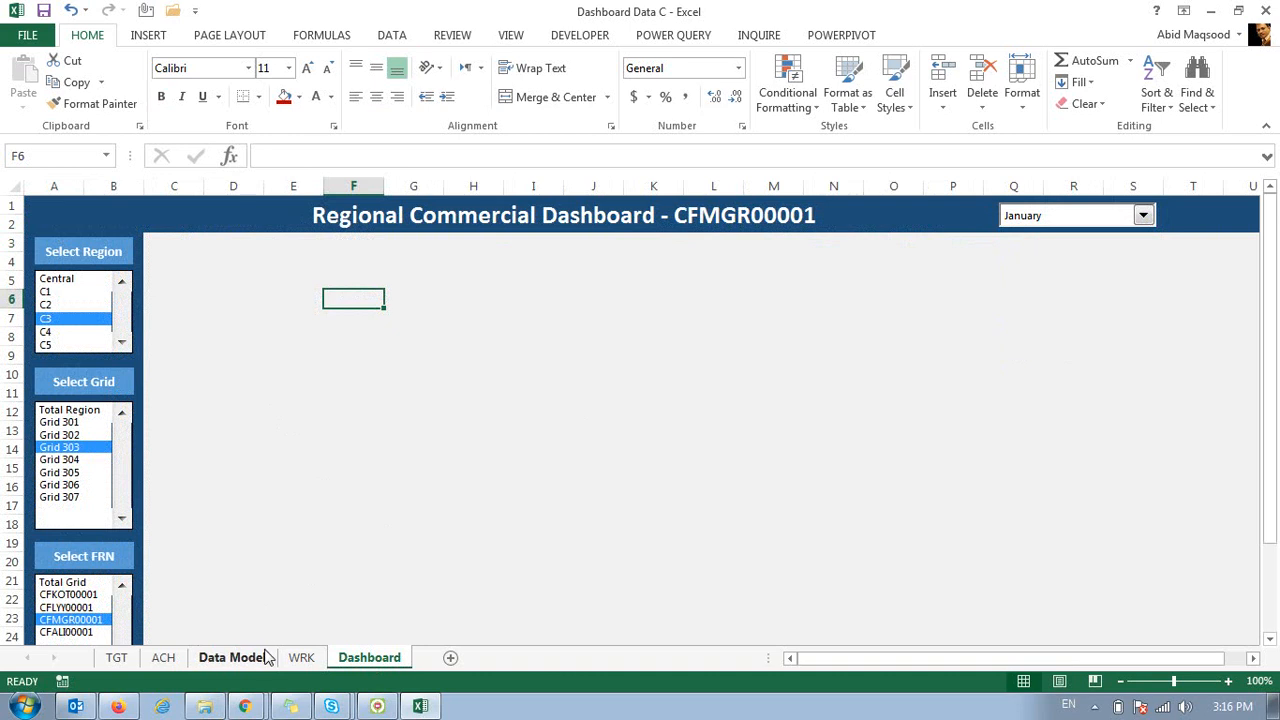
Check the Data Model's month cell A1 and the TGT block's MBB formula in D3 against the chosen month.
left_click(266, 657)
left_click(62, 207)
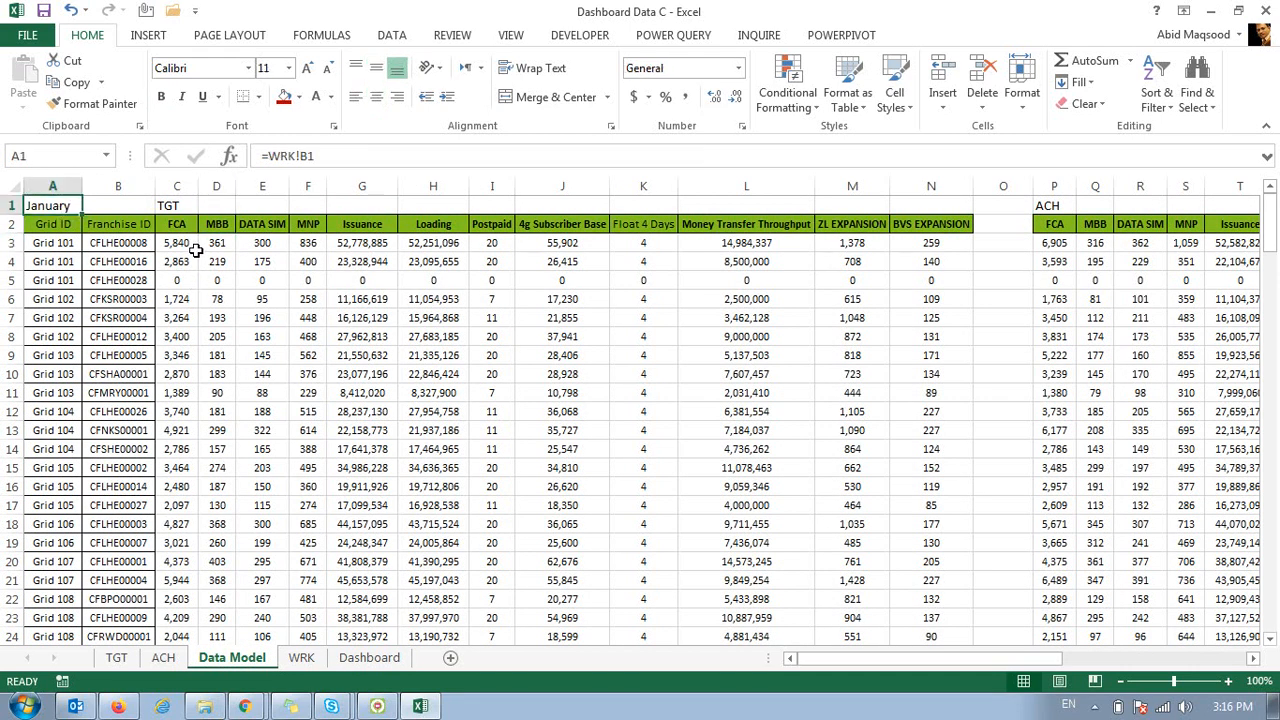
left_click_drag(196, 250, 217, 261)
key("Right")
key("Left")
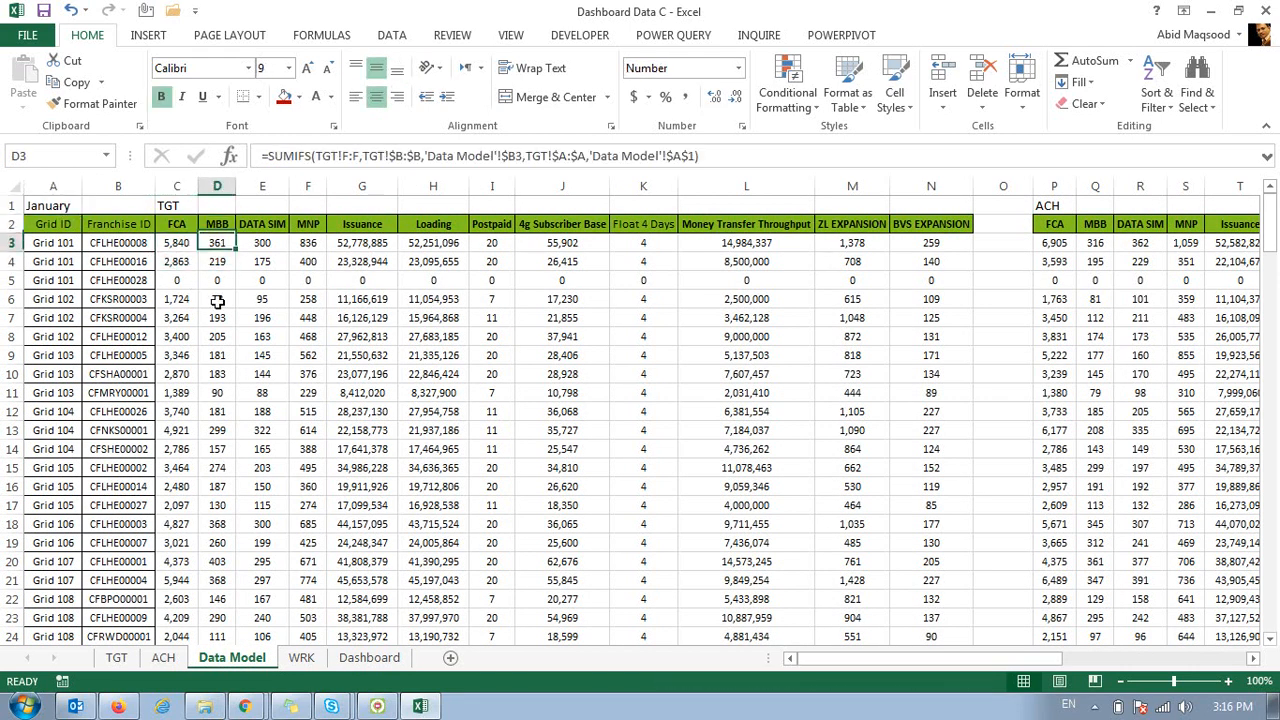
Look across row 3 of the Data Model from the TGT block through the ACH block's BVS EXPANSION column and back to C3.
key("Left")
key("Left")
key("ctrl+Right")
key("Left")
key("Right")
key("Right")
key("Right")
key("Right")
key("ctrl+Right")
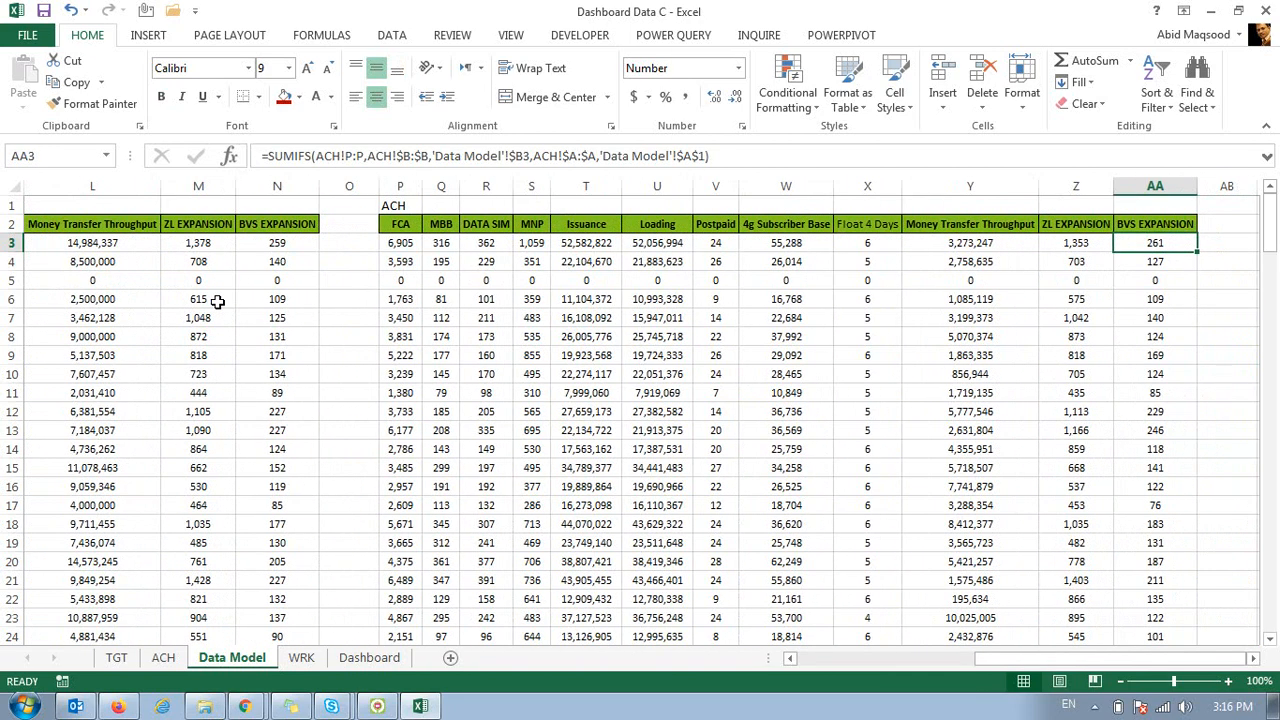
key("Home")
key("Right")
key("Right")
key("Right")
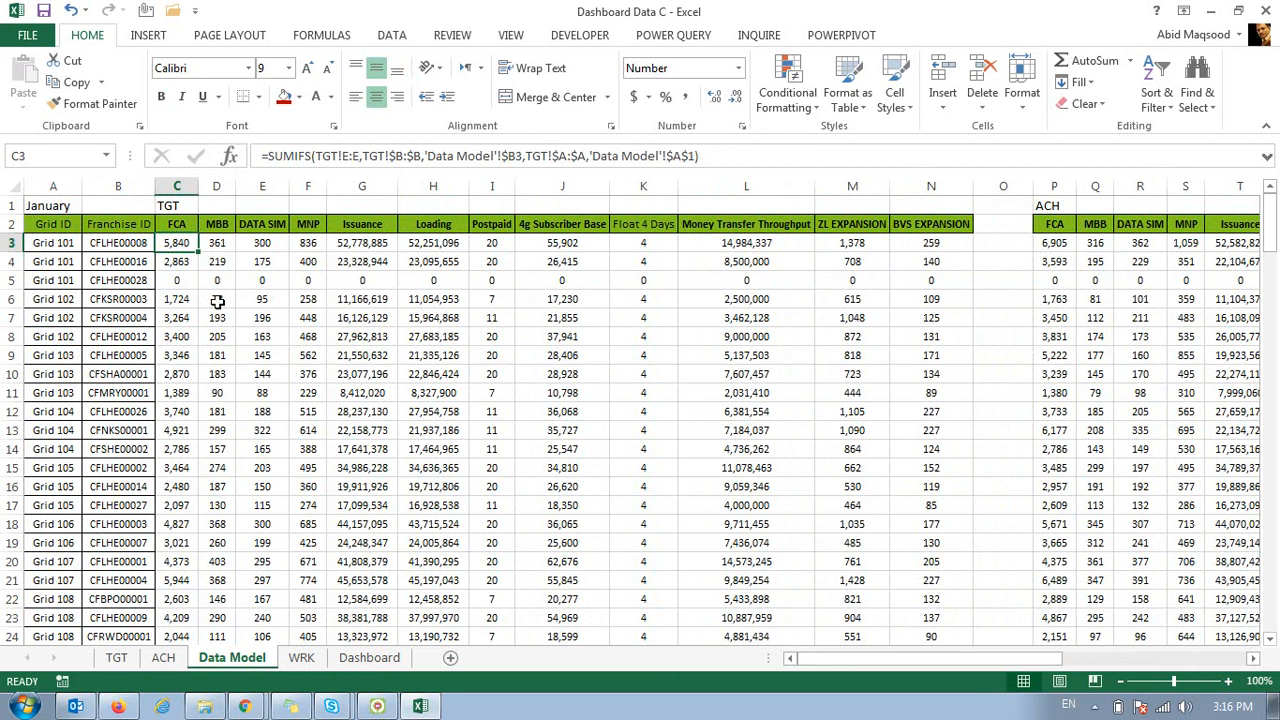
Add filters to the TGT sheet's header row and view the months listed in the Month column's filter.
left_click(971, 657)
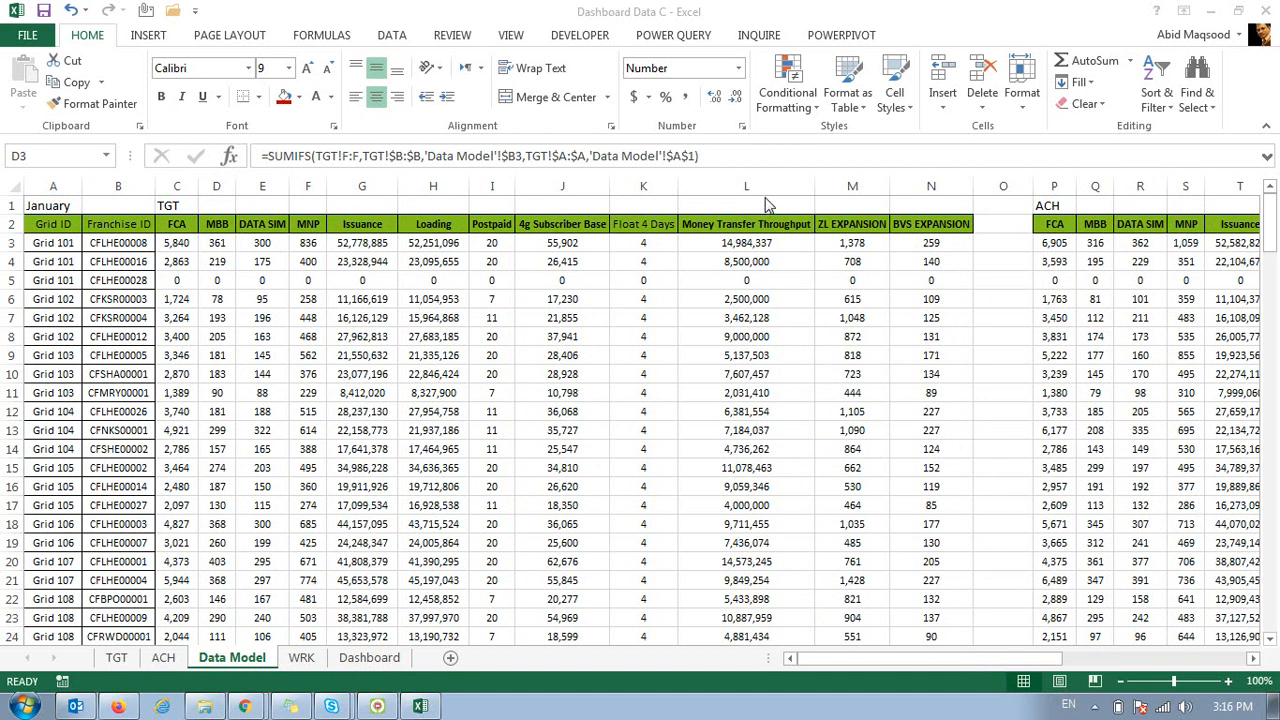
left_click(116, 658)
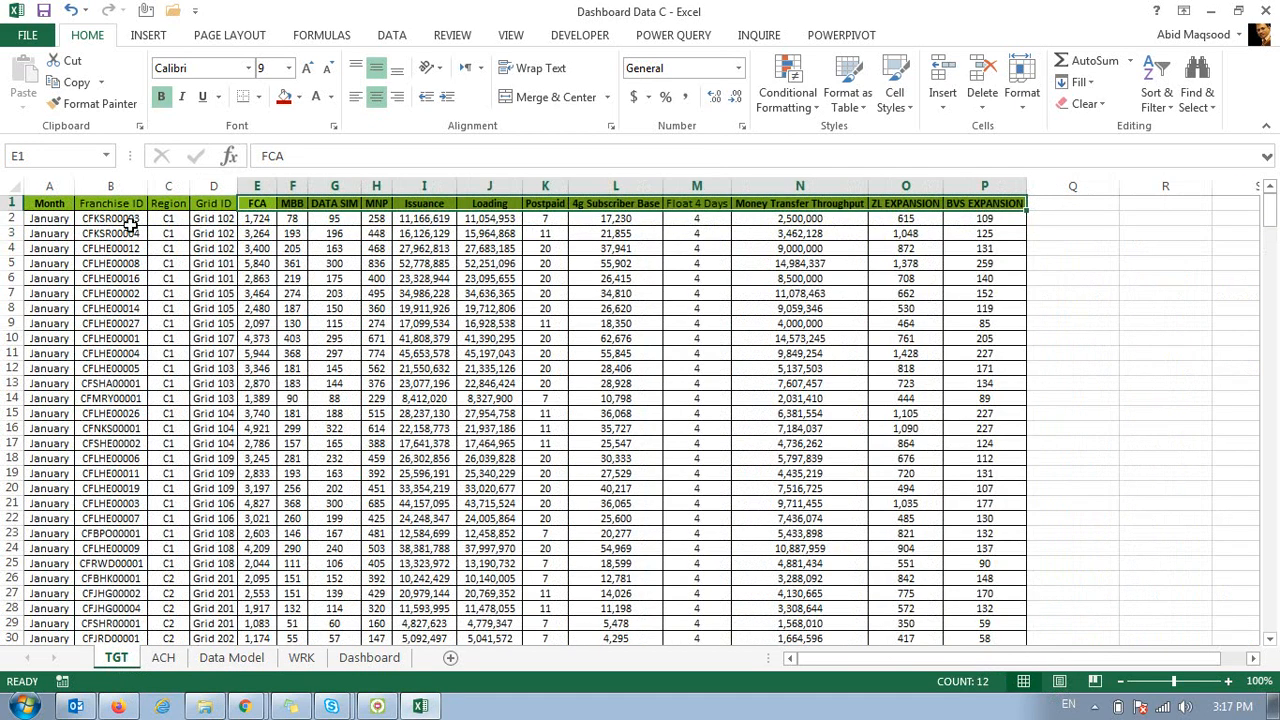
left_click(120, 203)
key("ctrl+shift+l")
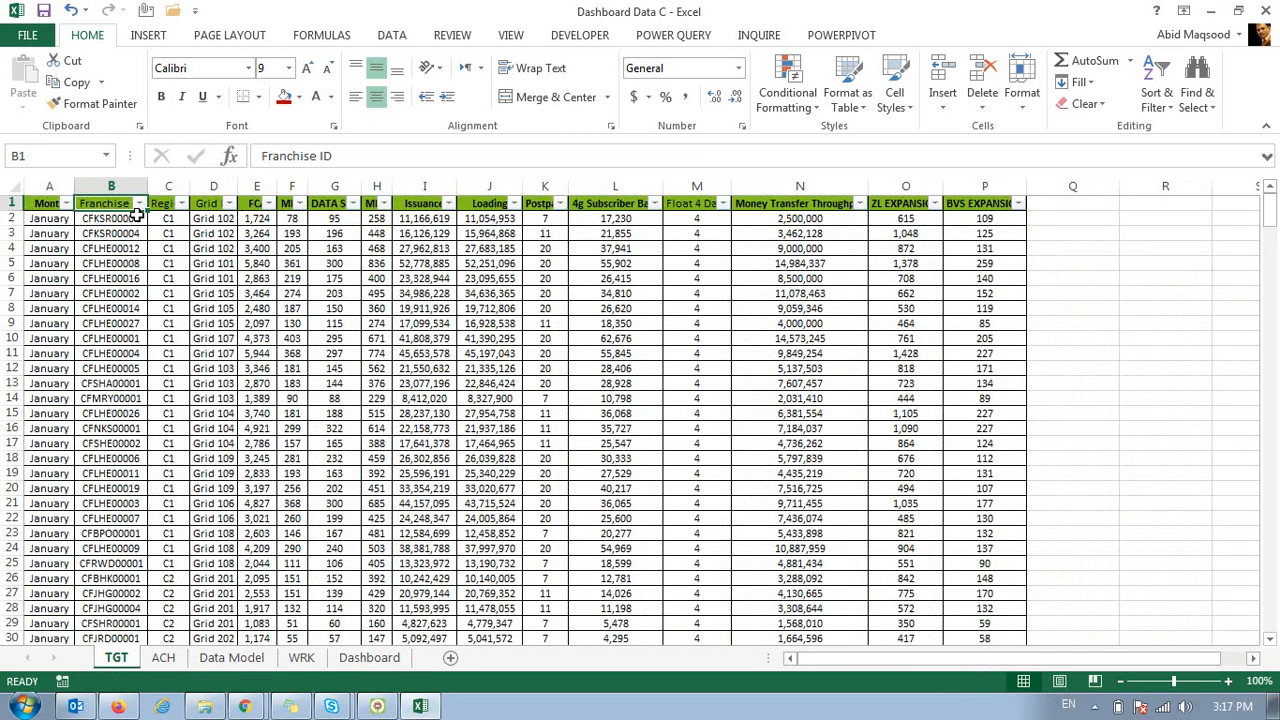
left_click(67, 203)
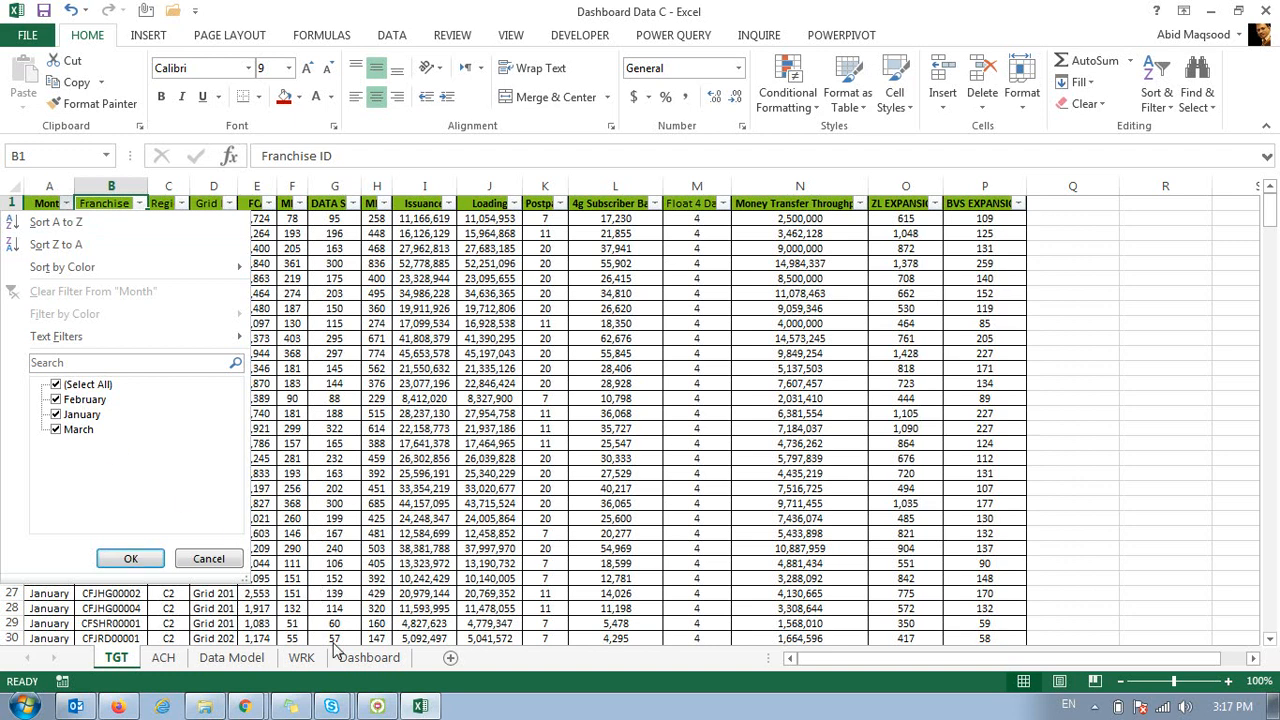
left_click(337, 705)
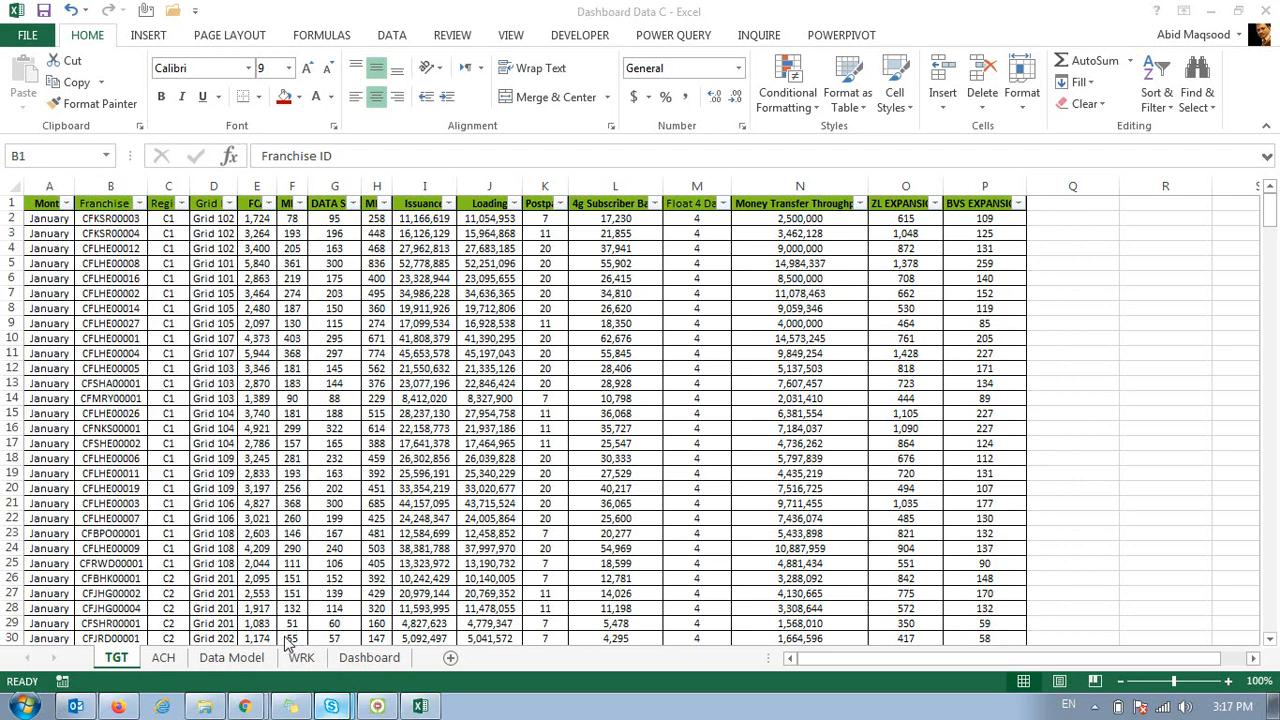
left_click(198, 345)
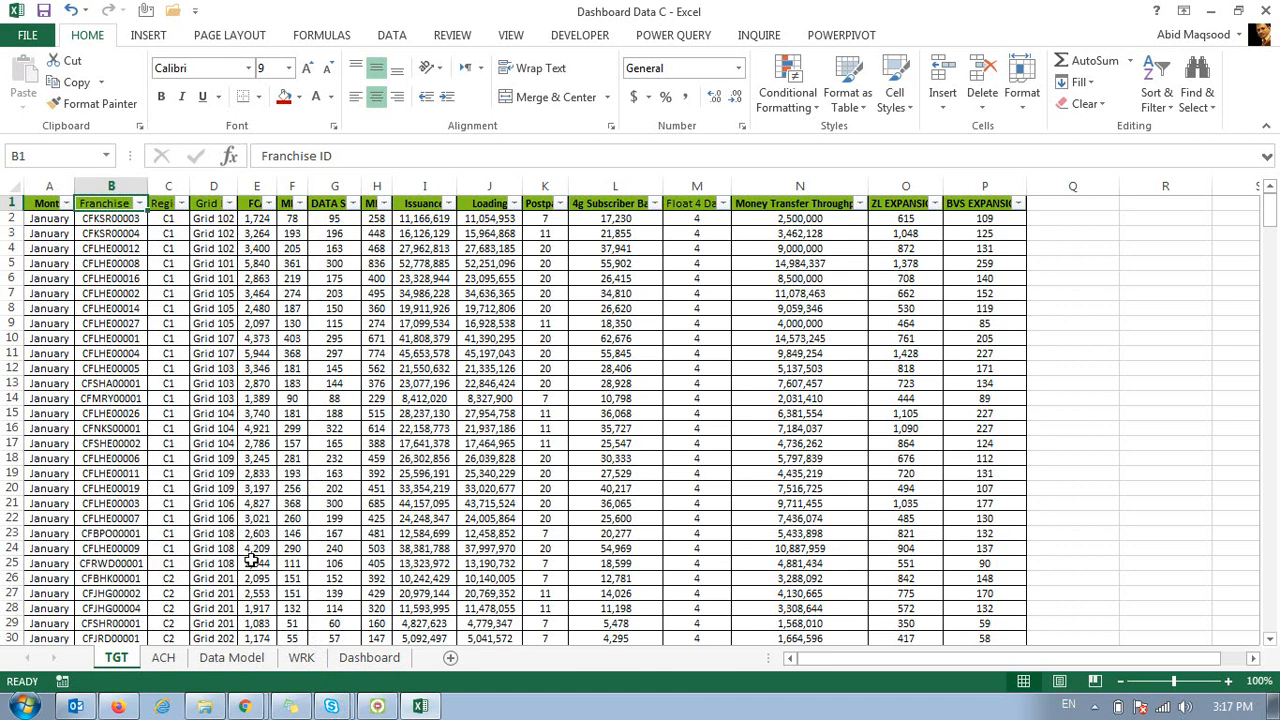
Check the month selector on the Dashboard sheet without changing its selection.
left_click(366, 657)
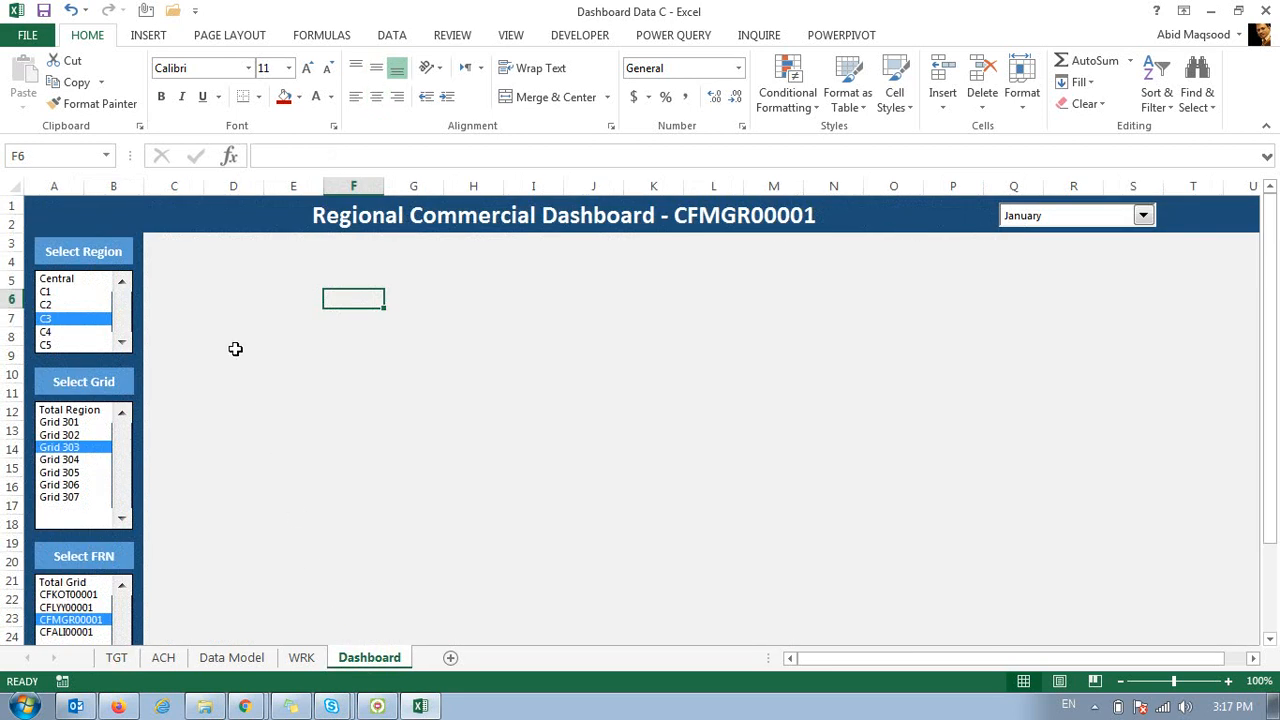
left_click(1044, 219)
left_click(626, 310)
left_click(349, 316)
Review the Data Model's Grid ID and Franchise ID columns from row 3 down to row 131.
left_click(205, 658)
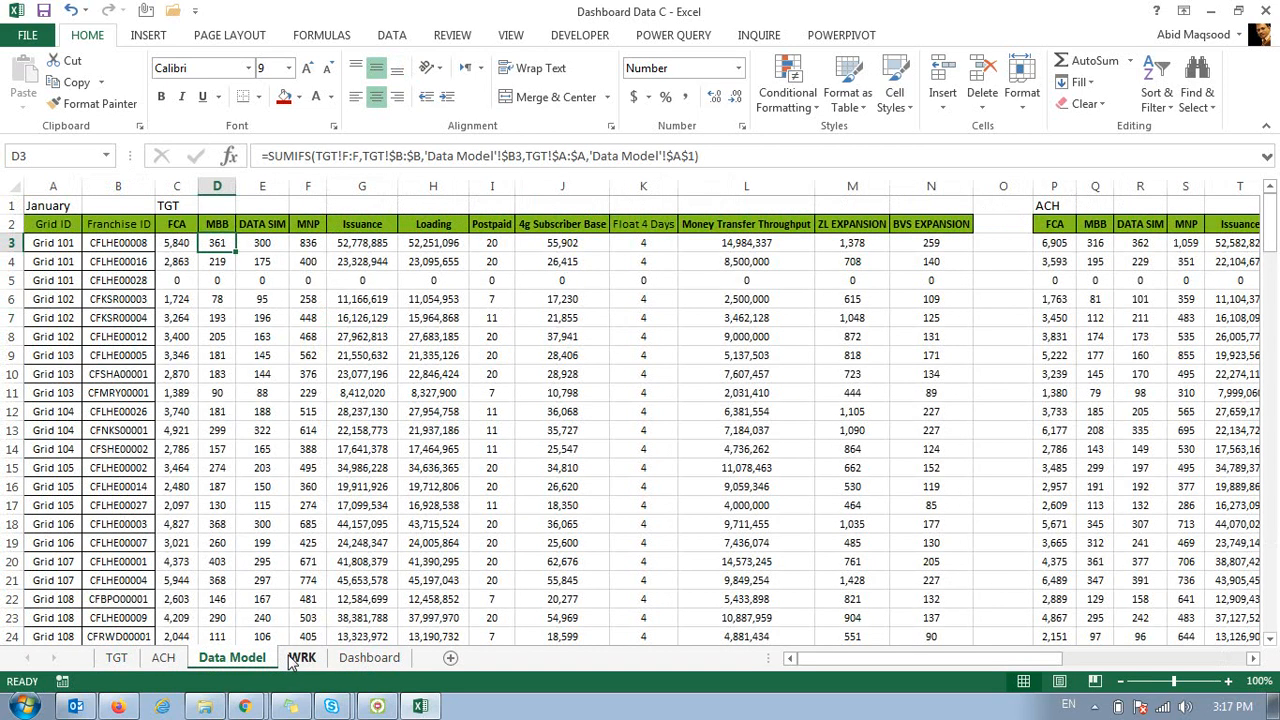
key("Left")
key("Left")
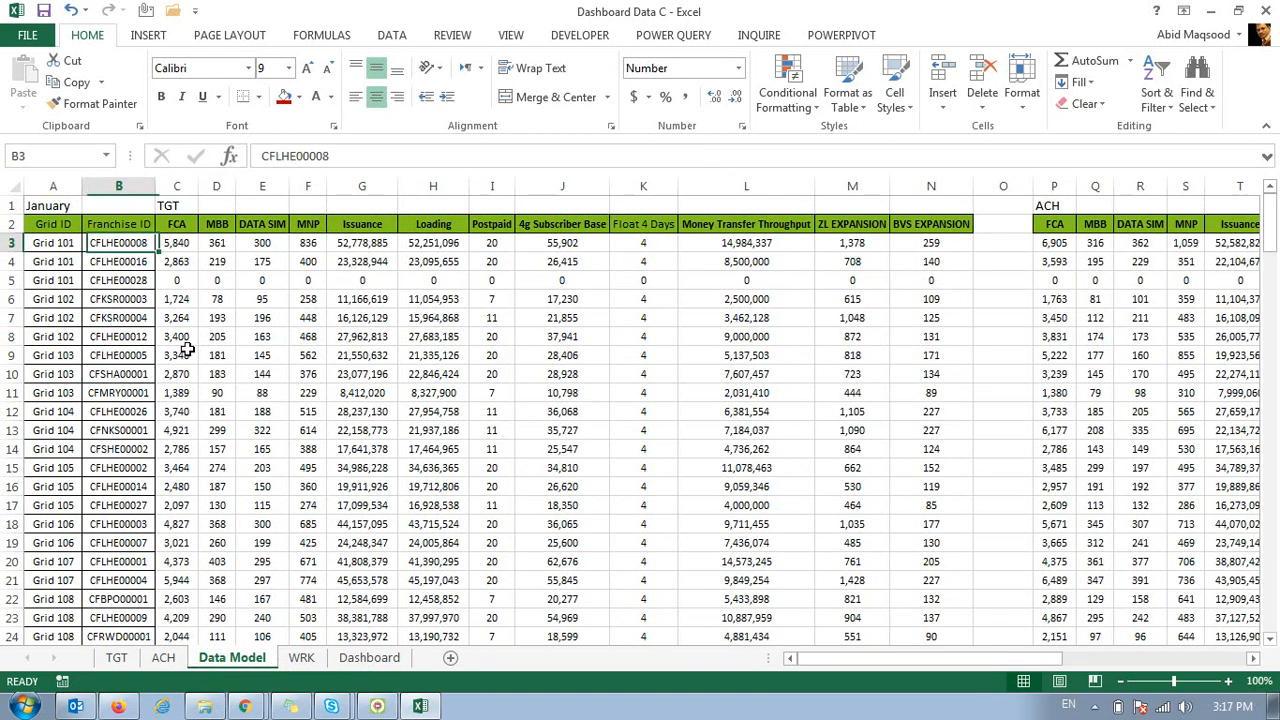
key("ctrl+Down")
key("Left")
key("Down")
key("Up")
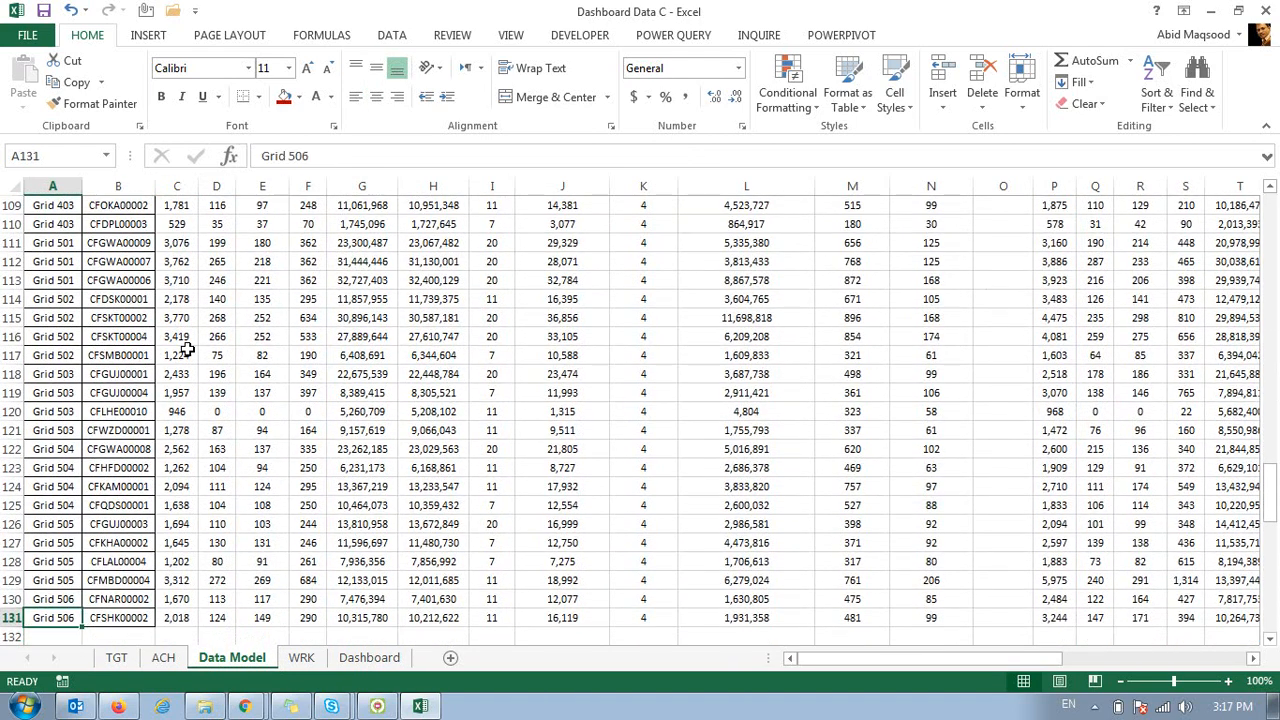
key("Right")
scroll(120, 450, "up", 3)
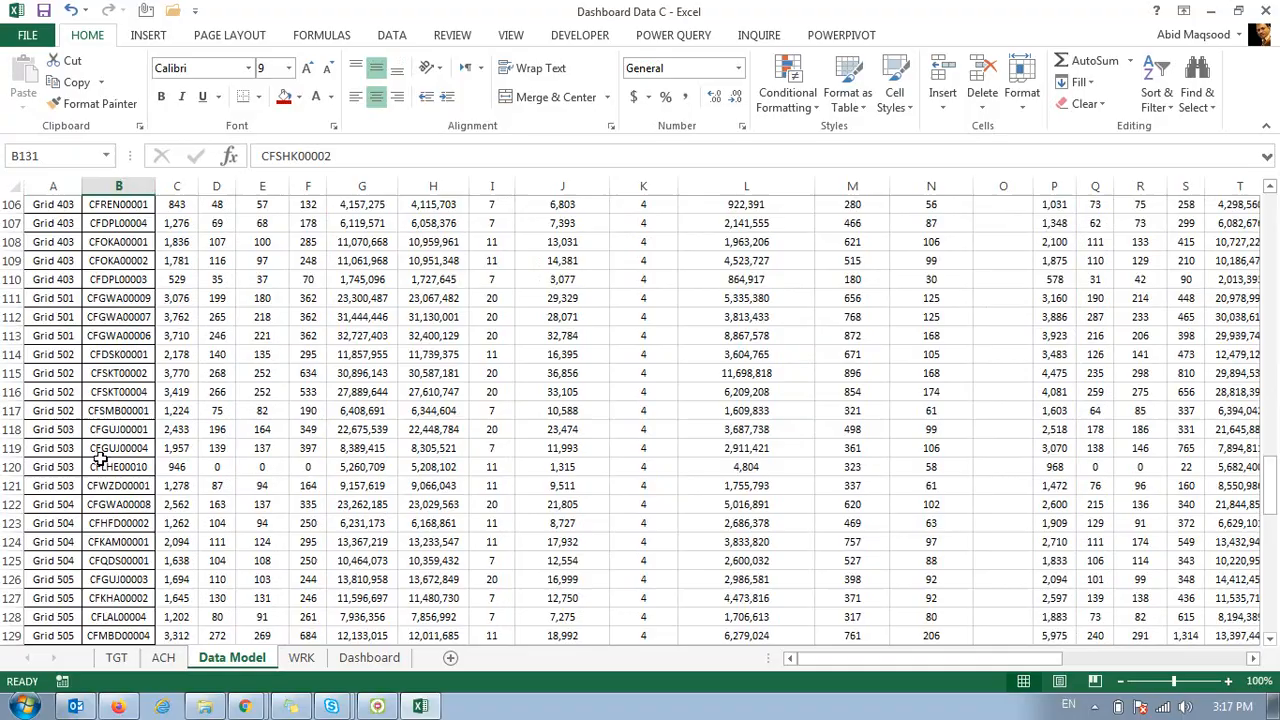
Check how far the Month column extends on the TGT sheet and return to its header.
left_click(116, 658)
key("ctrl+Down")
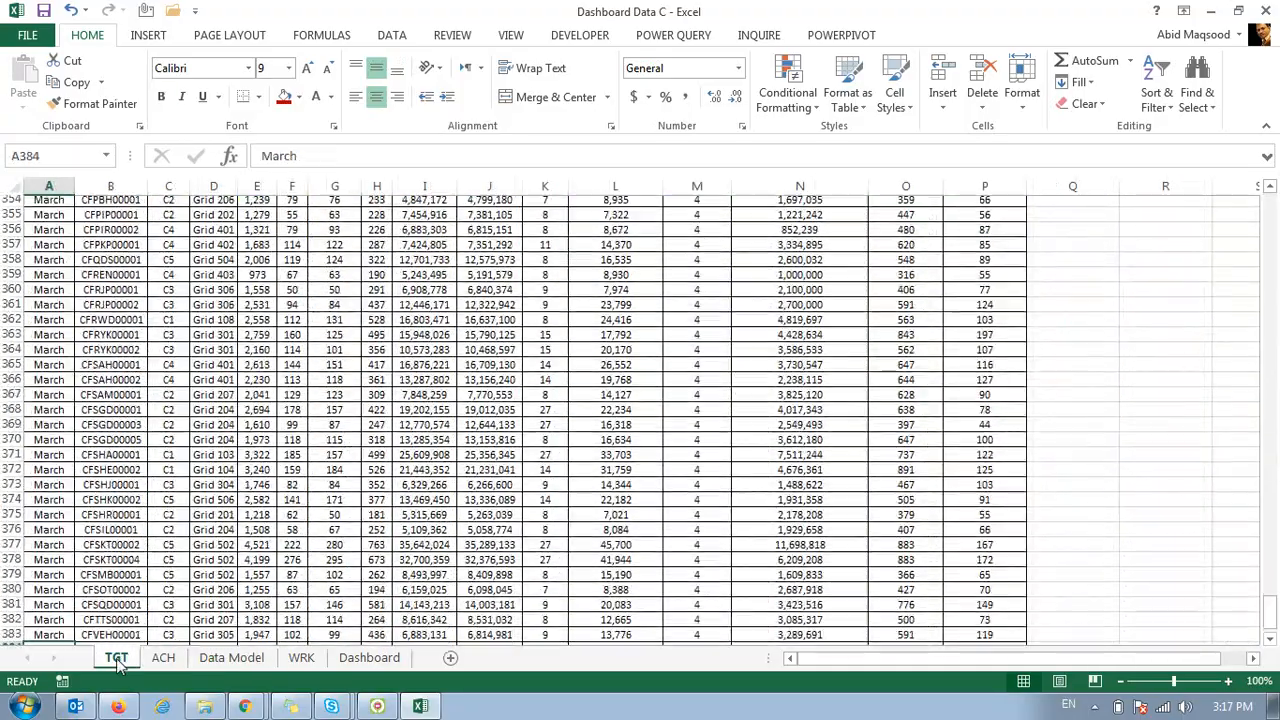
key("Down")
key("Up")
key("ctrl+Up")
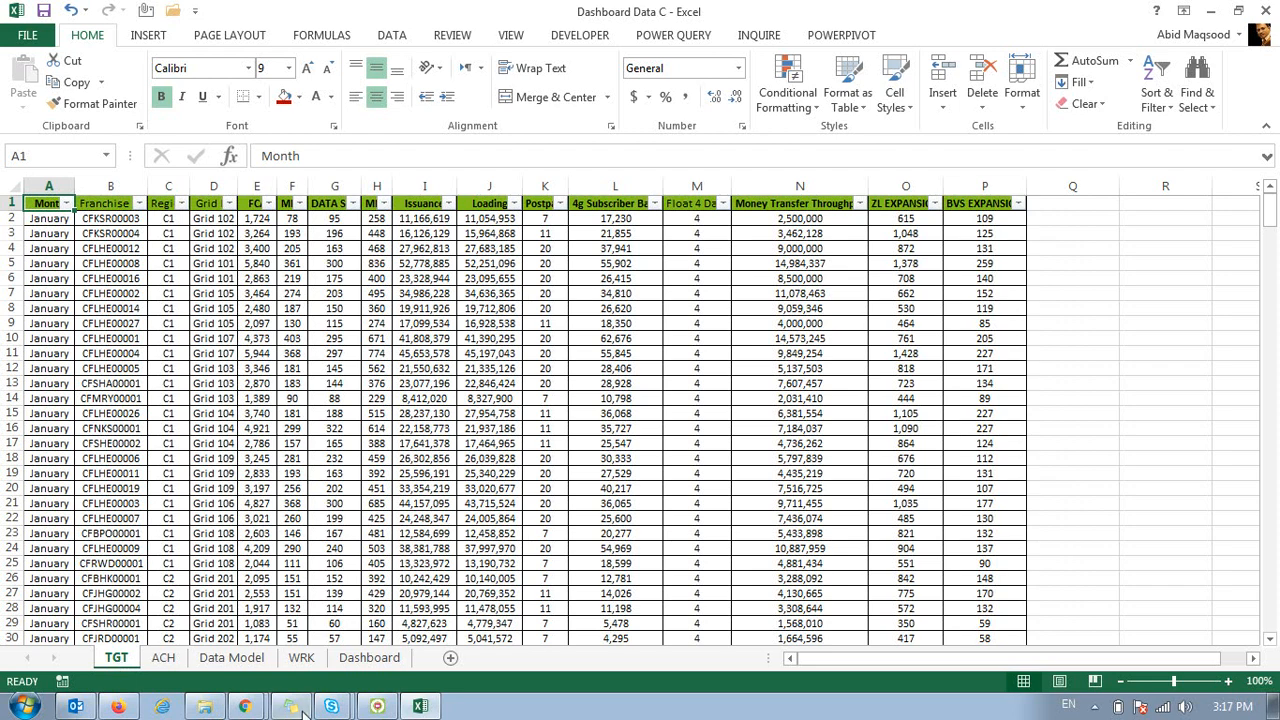
Examine the Data Model's TGT block formulas in row 3 up to the BVS EXPANSION column, including N3 and N4.
left_click(301, 658)
left_click(232, 658)
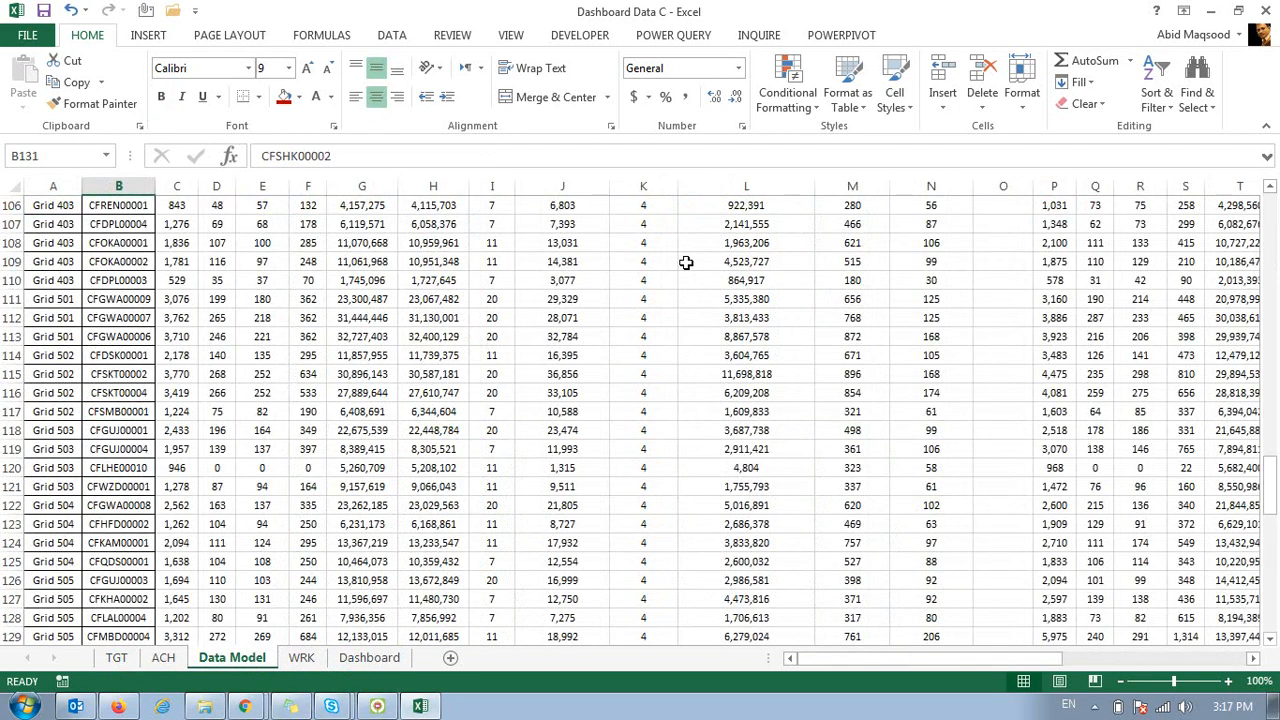
key("ctrl+Up")
key("Down")
key("Right")
key("Right")
key("ctrl+Right")
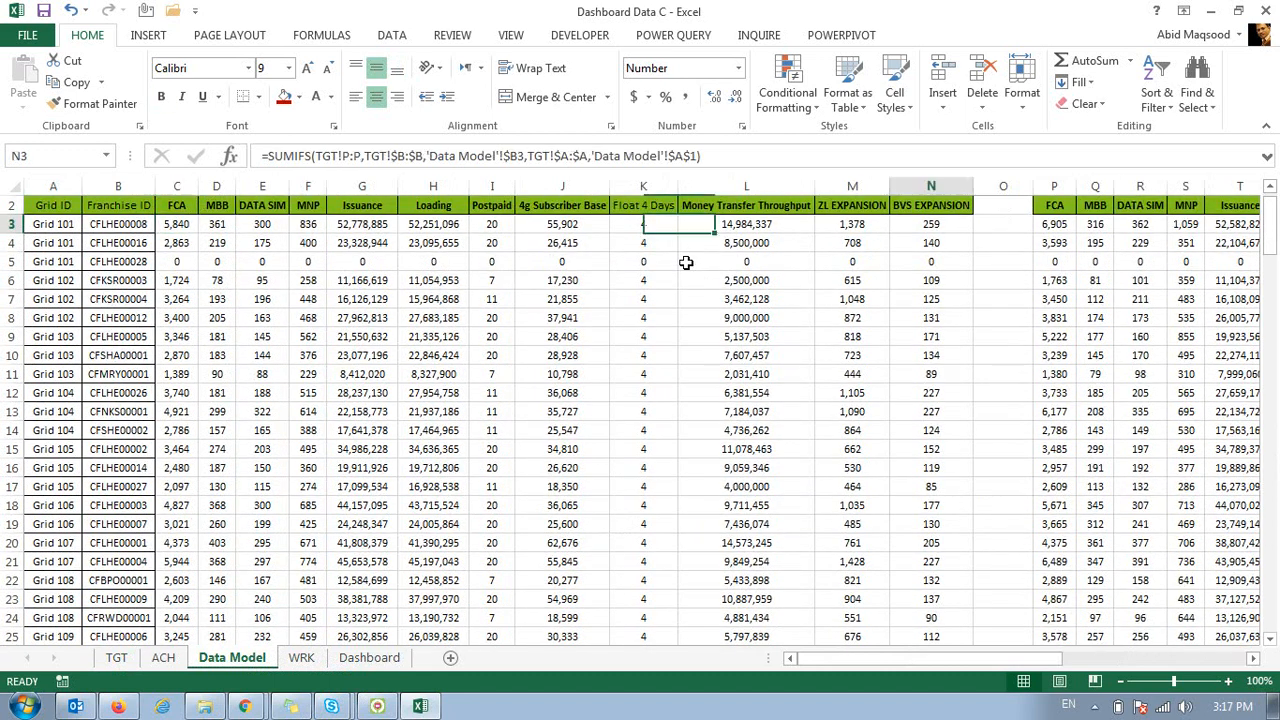
key("Up")
key("Up")
key("Down")
key("Down")
key("Down")
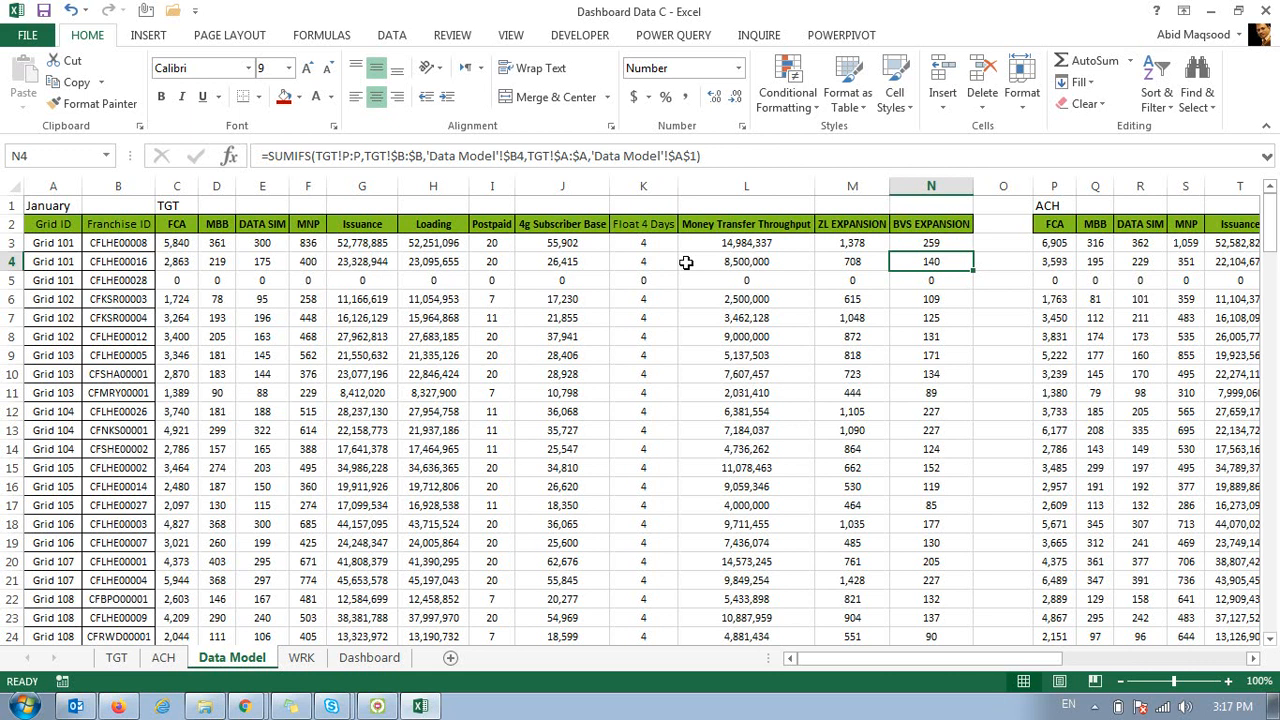
Examine the ACH block's SUMIFS formulas along row 3 of the Data Model, from FCA in P3 to BVS EXPANSION in AA3.
key("Down")
key("Right")
key("Up")
key("Up")
key("Right")
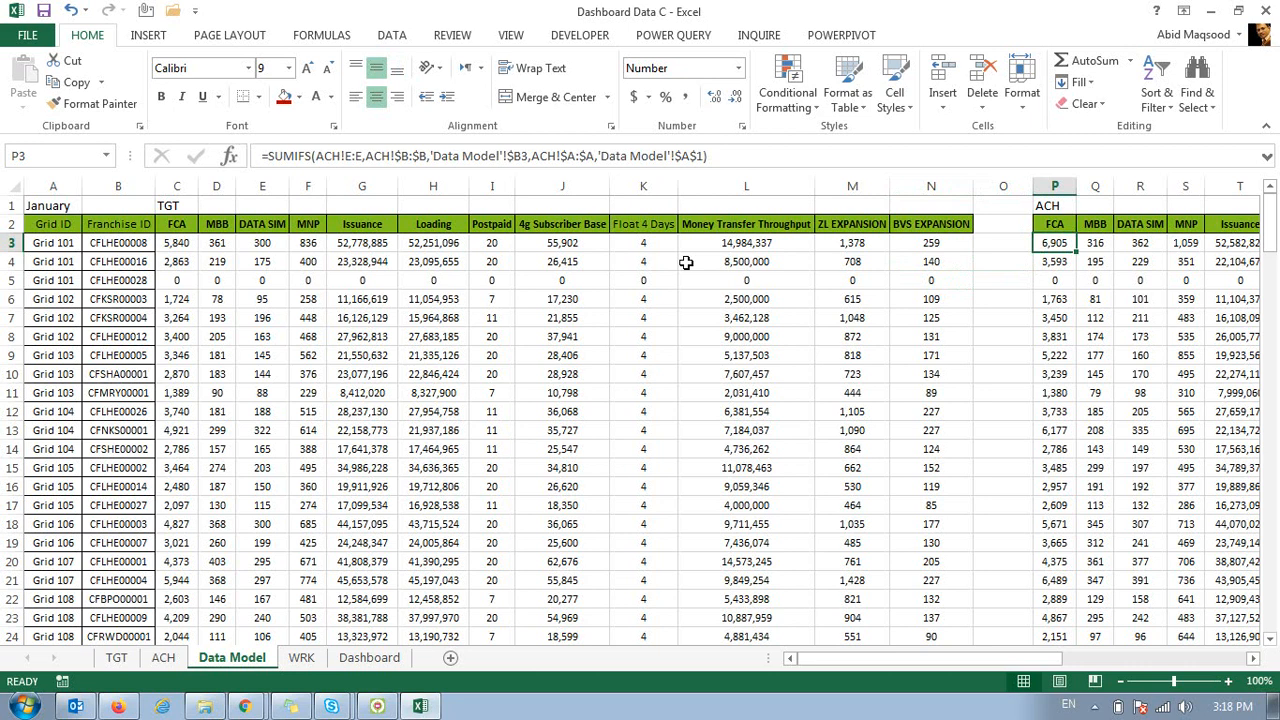
key("Right")
key("Right")
key("Right")
key("Right")
key("Right")
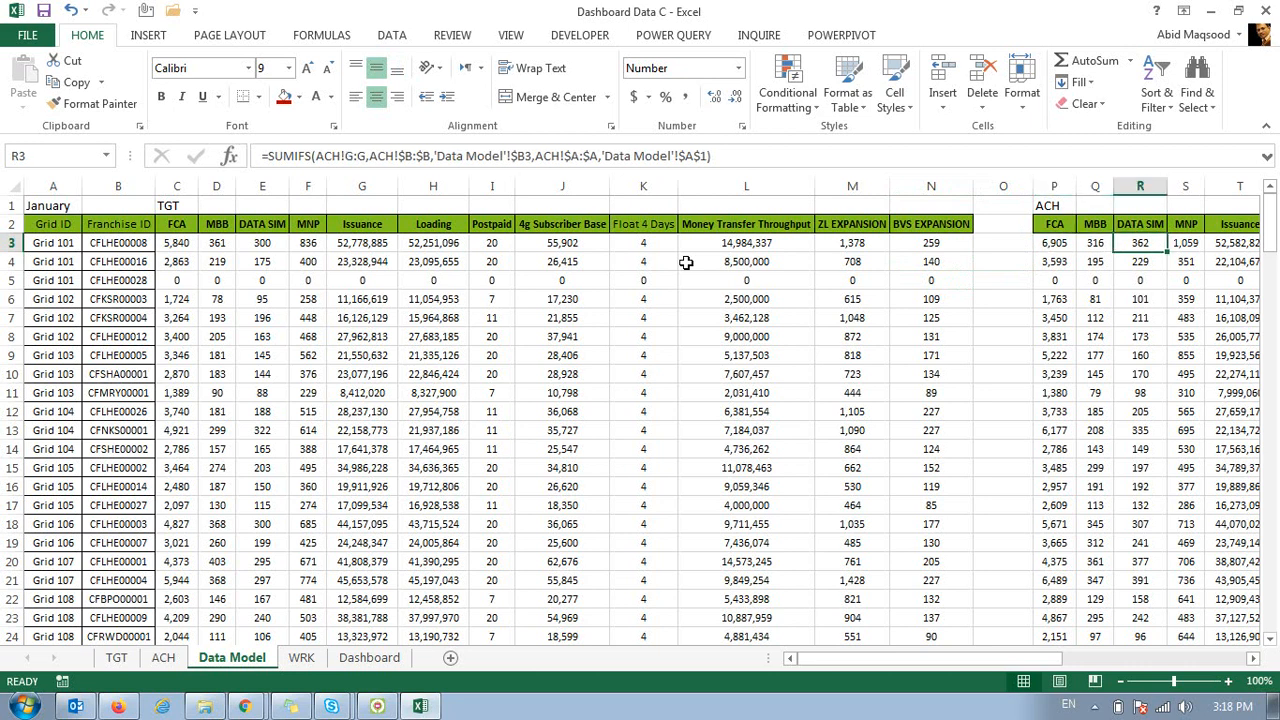
key("Right")
key("Right")
key("Right")
key("Right")
key("Right")
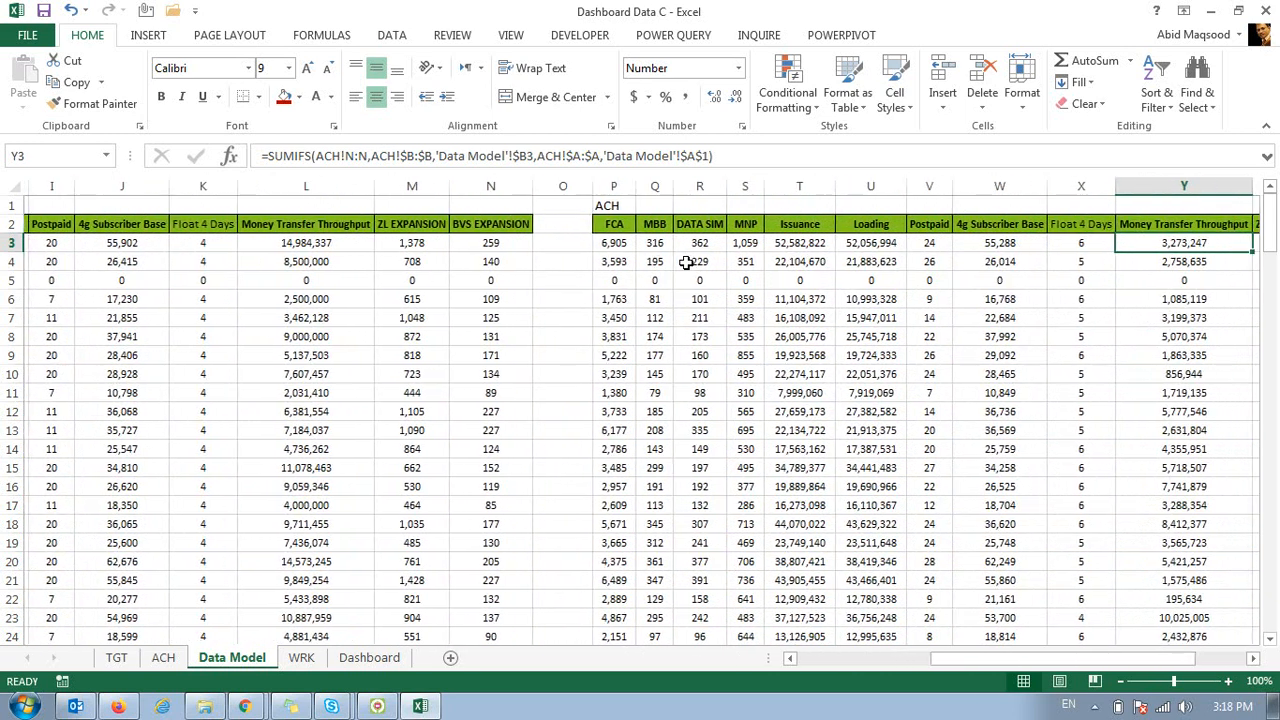
key("Right")
key("Right")
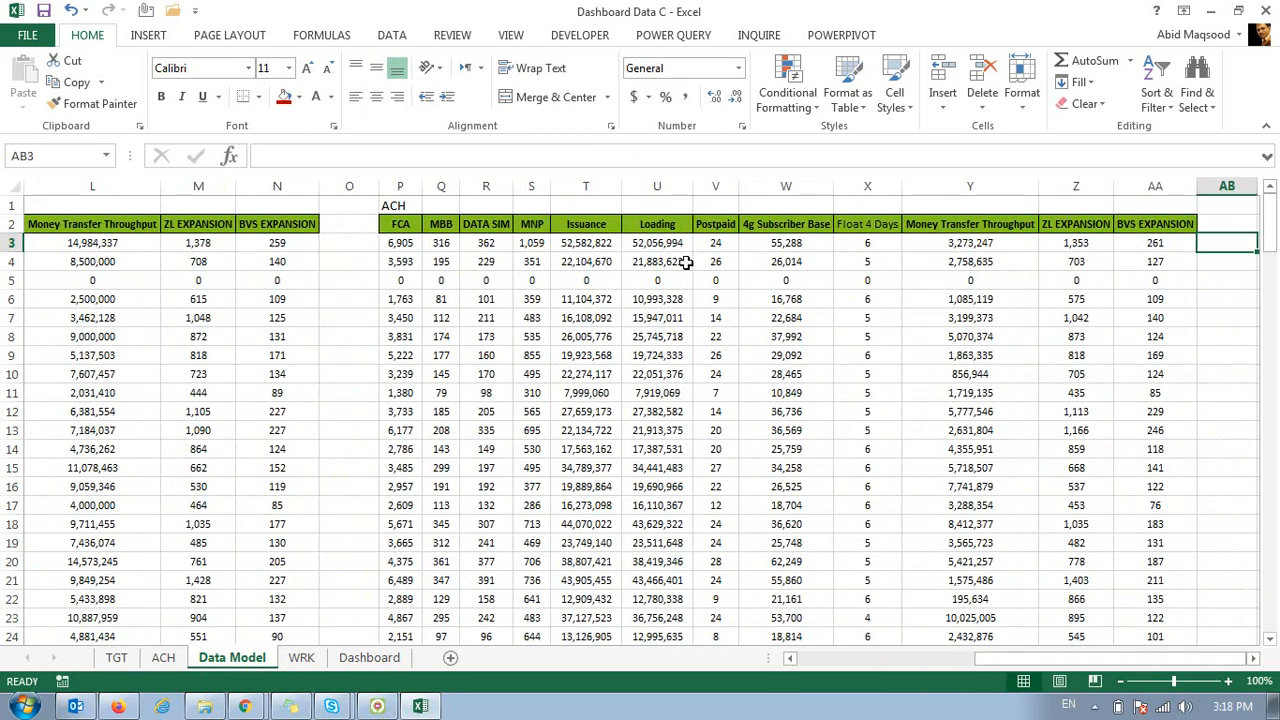
key("Left")
key("Left")
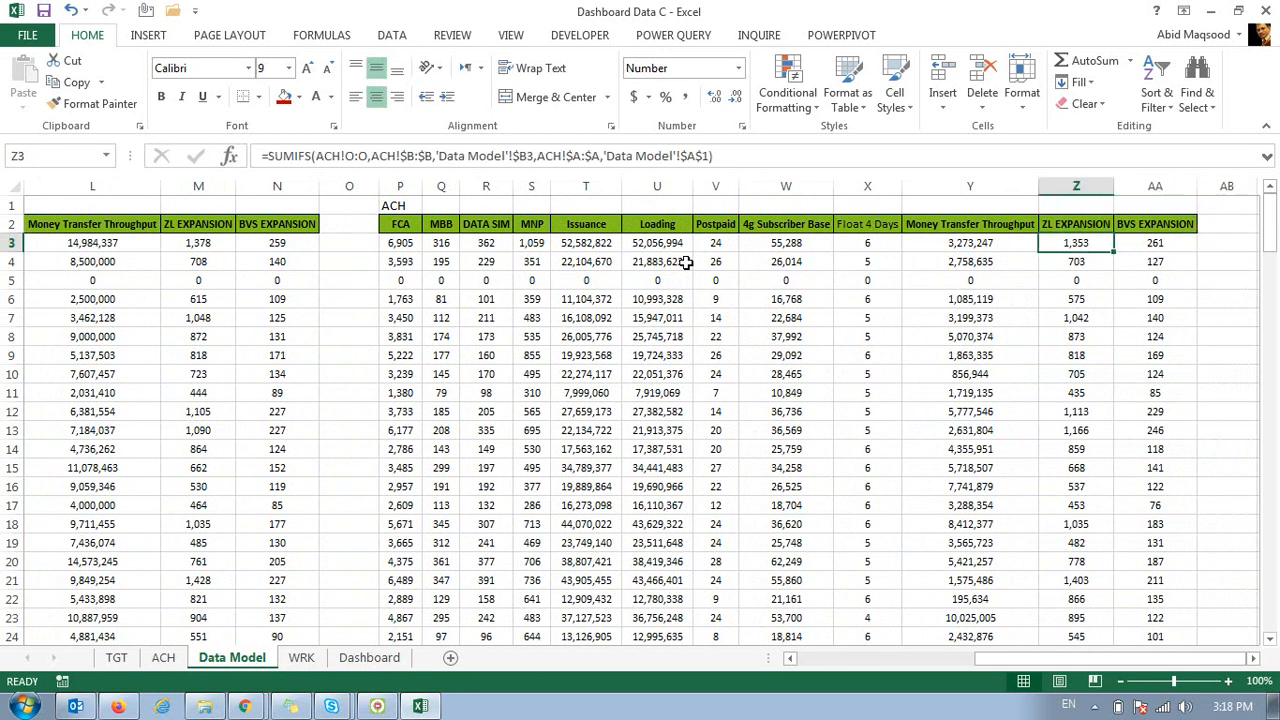
Inspect the ranges referenced by the ACH grid summary's SUMIFS formula in P137.
key("ctrl+Down")
key("Down")
key("Down")
key("Down")
key("Down")
key("Down")
key("Down")
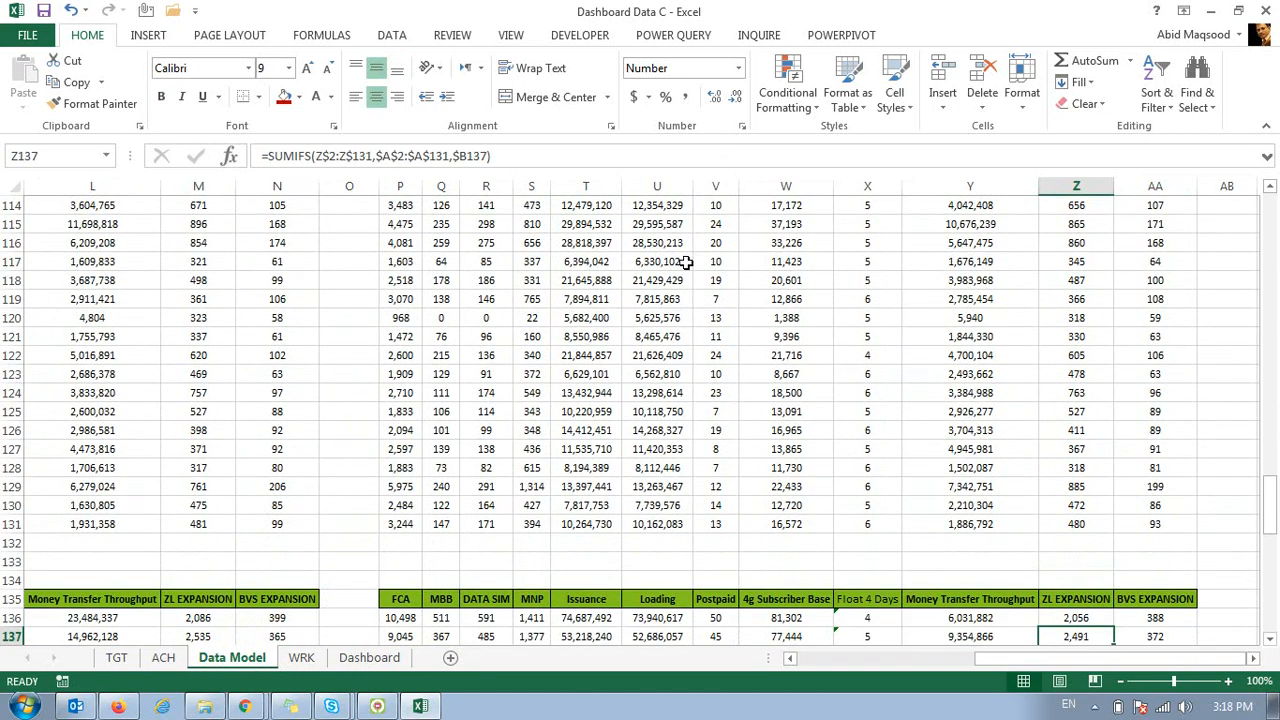
key("ctrl+Left")
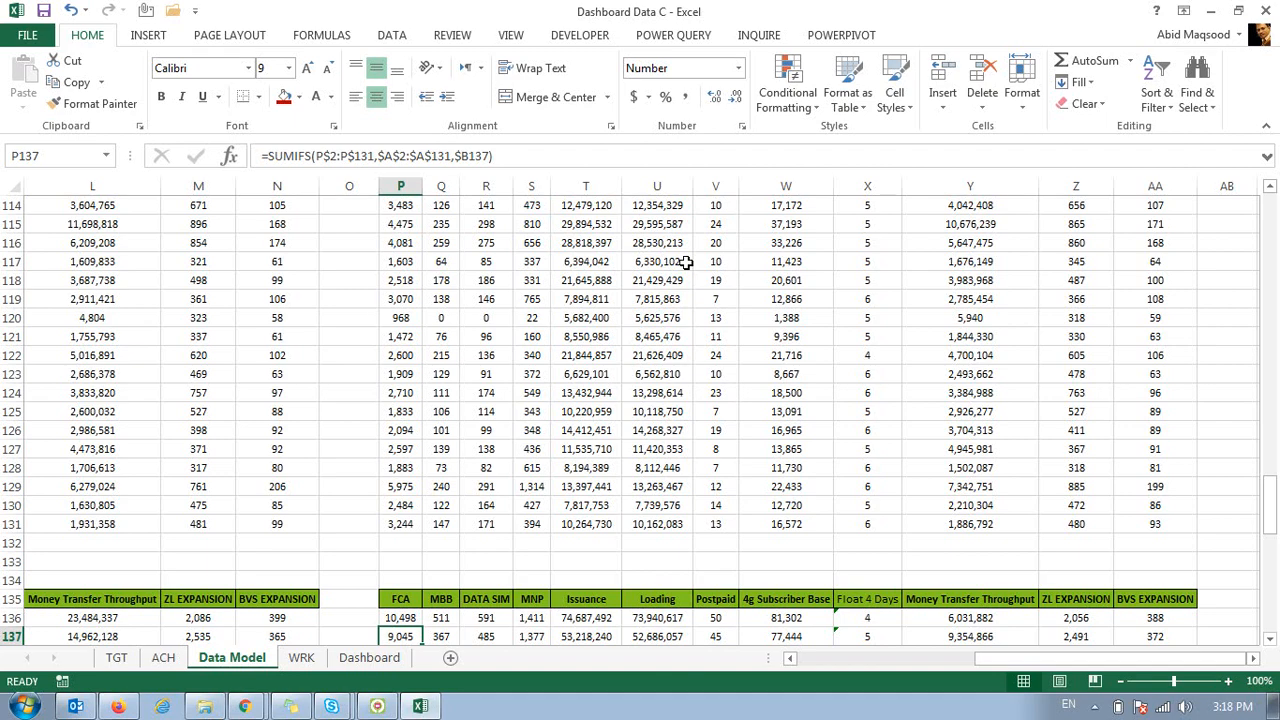
key("F2")
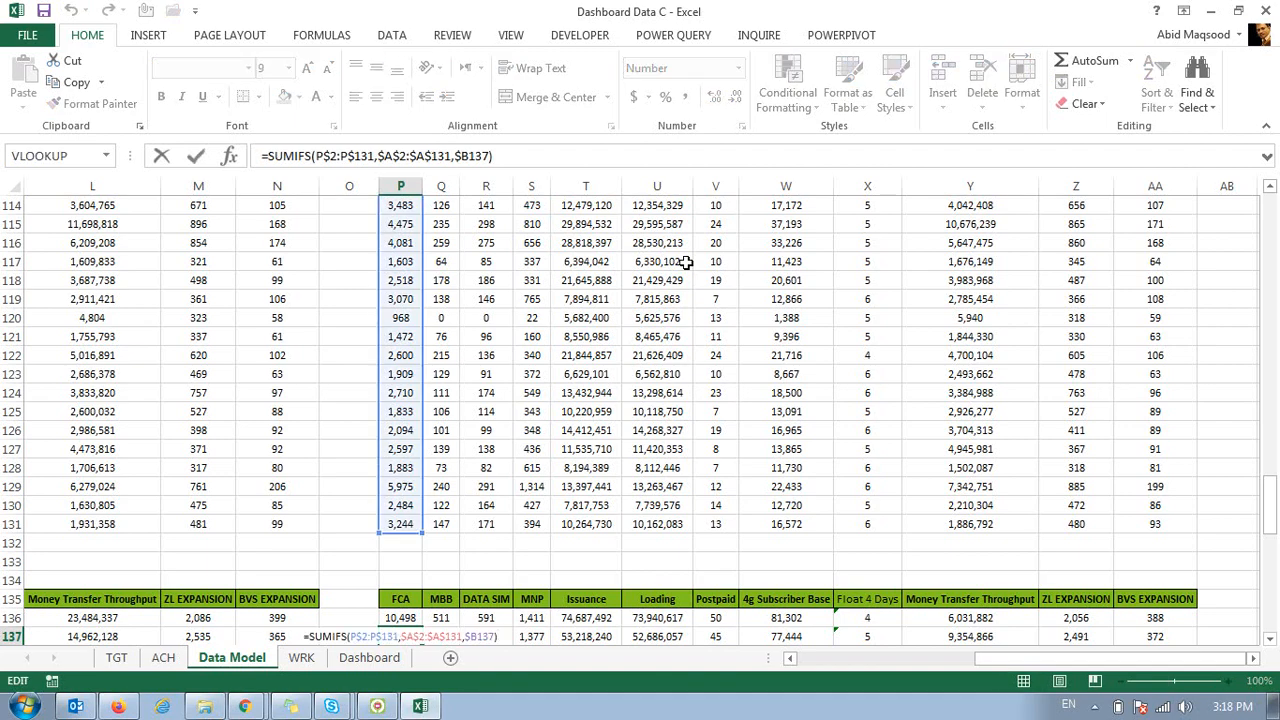
key("Return")
Inspect the ranges referenced by the ACH region summary's SUMIFS formula in P171.
key("Up")
key("Right")
key("ctrl+Down")
key("Down")
key("Down")
key("Down")
key("Down")
key("Left")
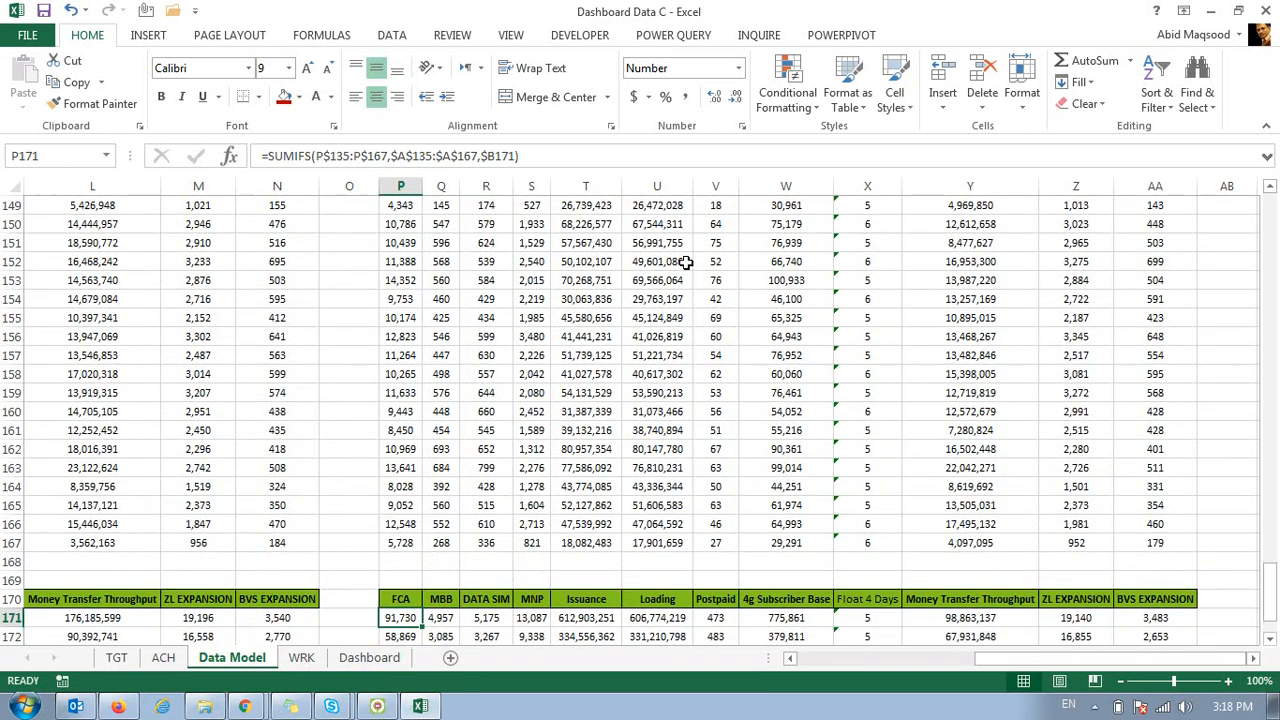
key("F2")
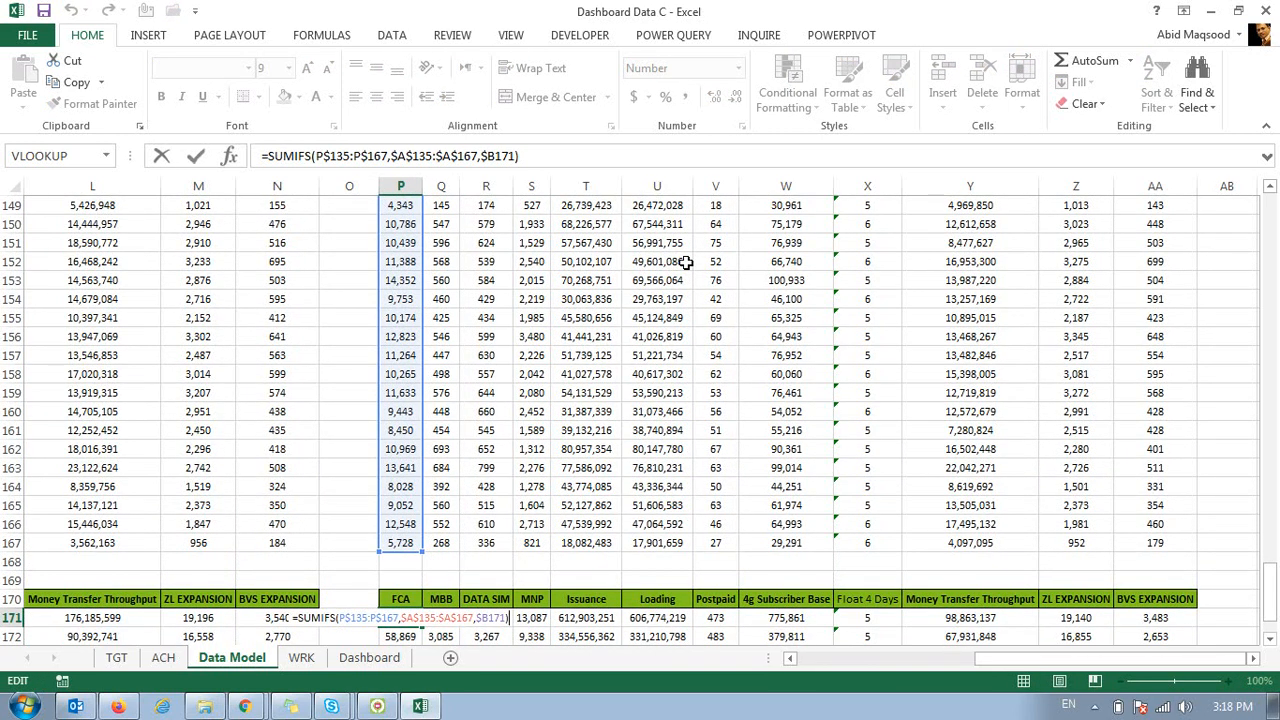
key("Return")
Review the FCA formulas down the ACH region summary to the SUM total in P176.
key("Down")
key("Down")
key("Down")
key("Down")
key("Down")
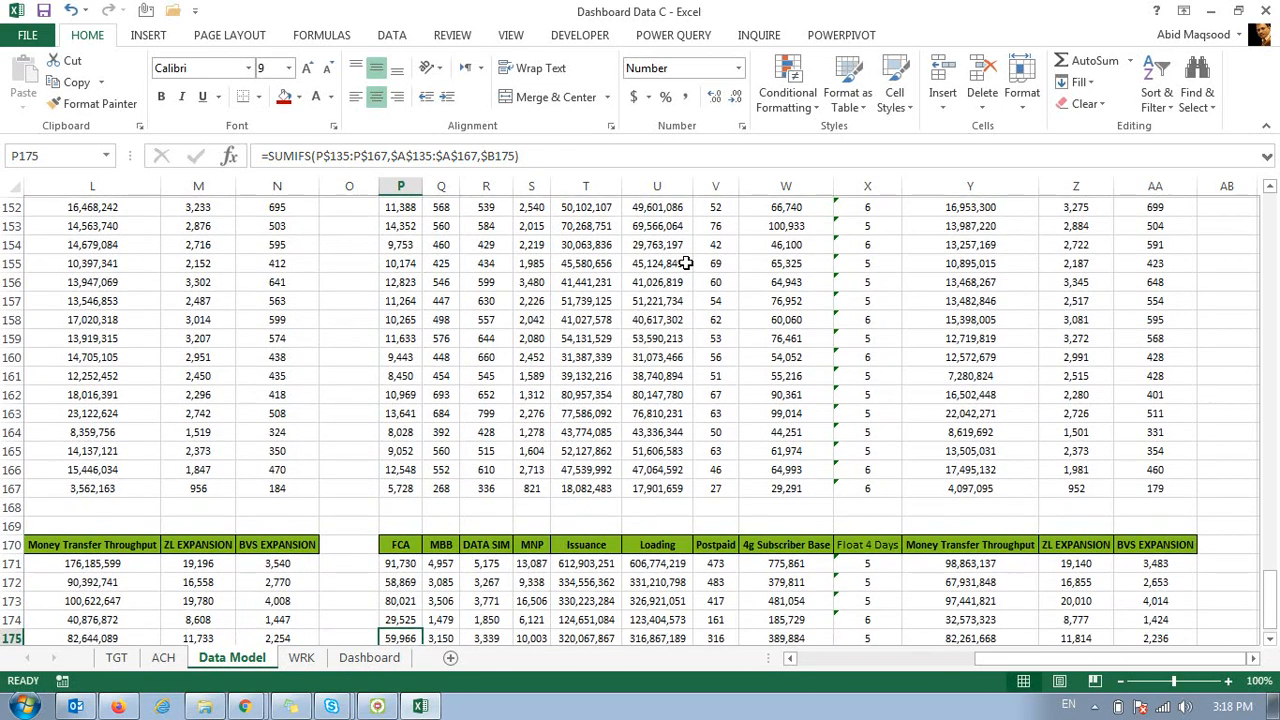
key("Up")
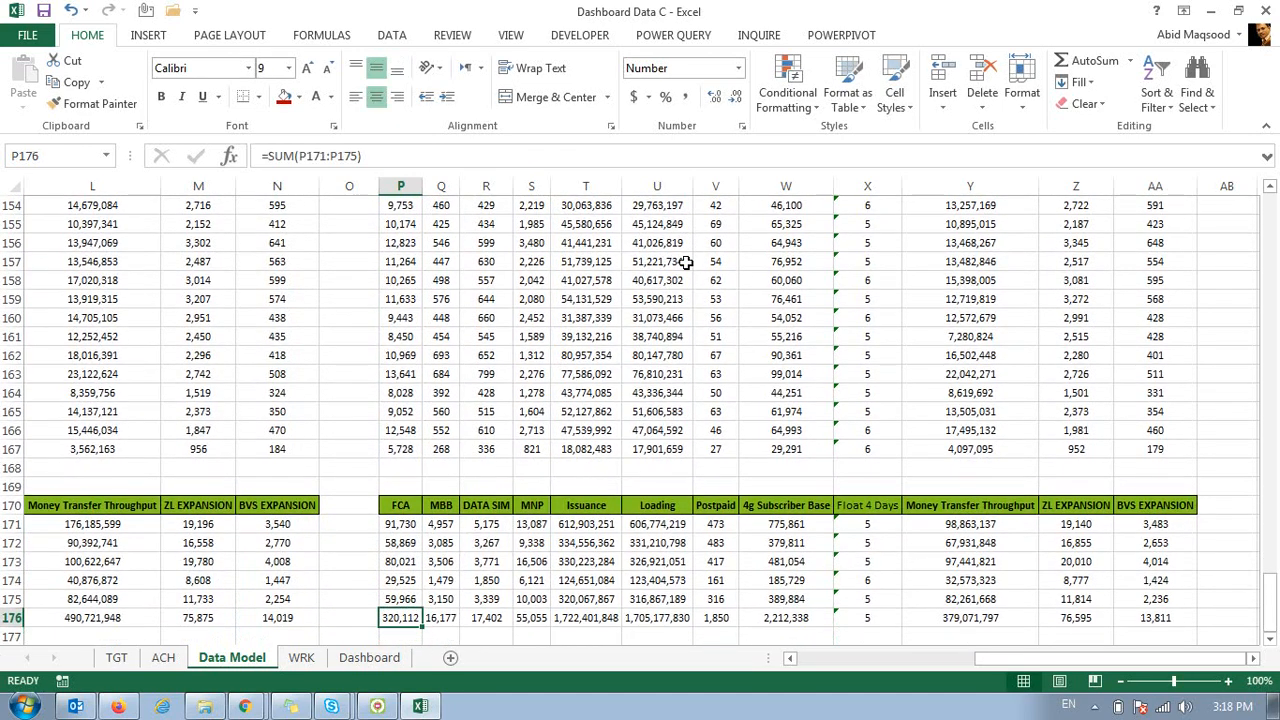
Inspect the range summed by the ACH region summary's FCA total in P176.
key("F2")
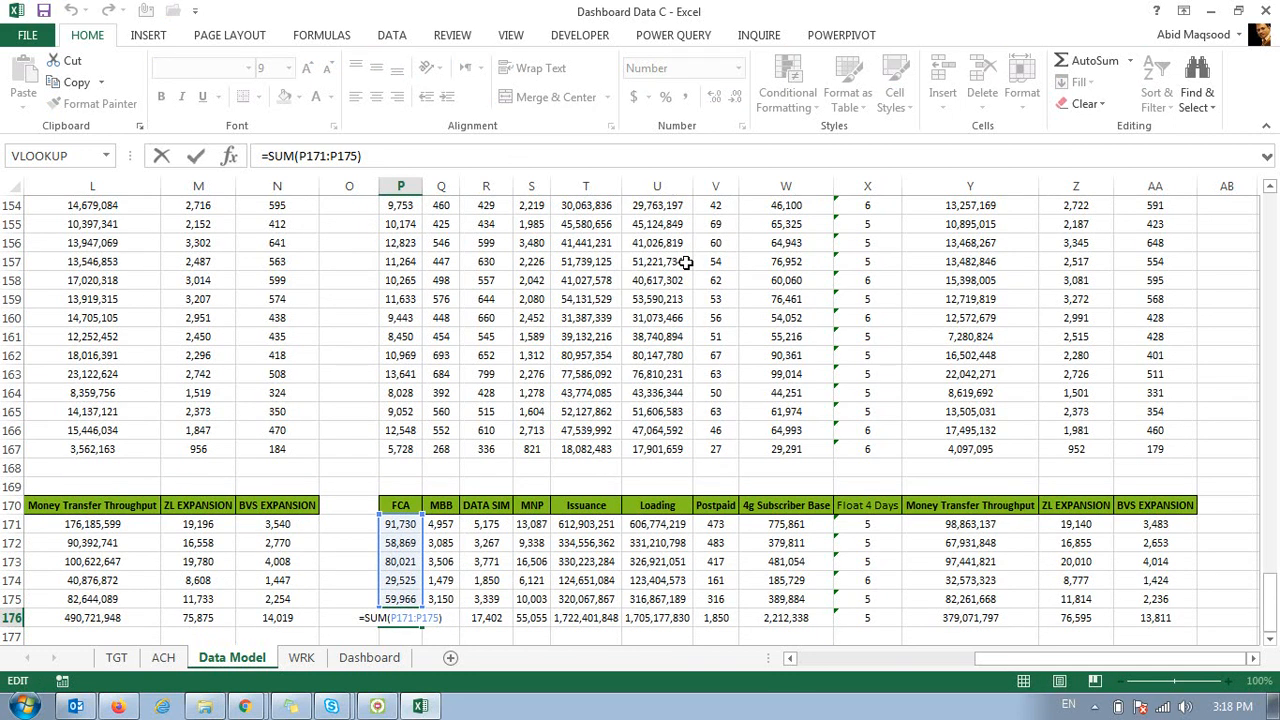
key("Return")
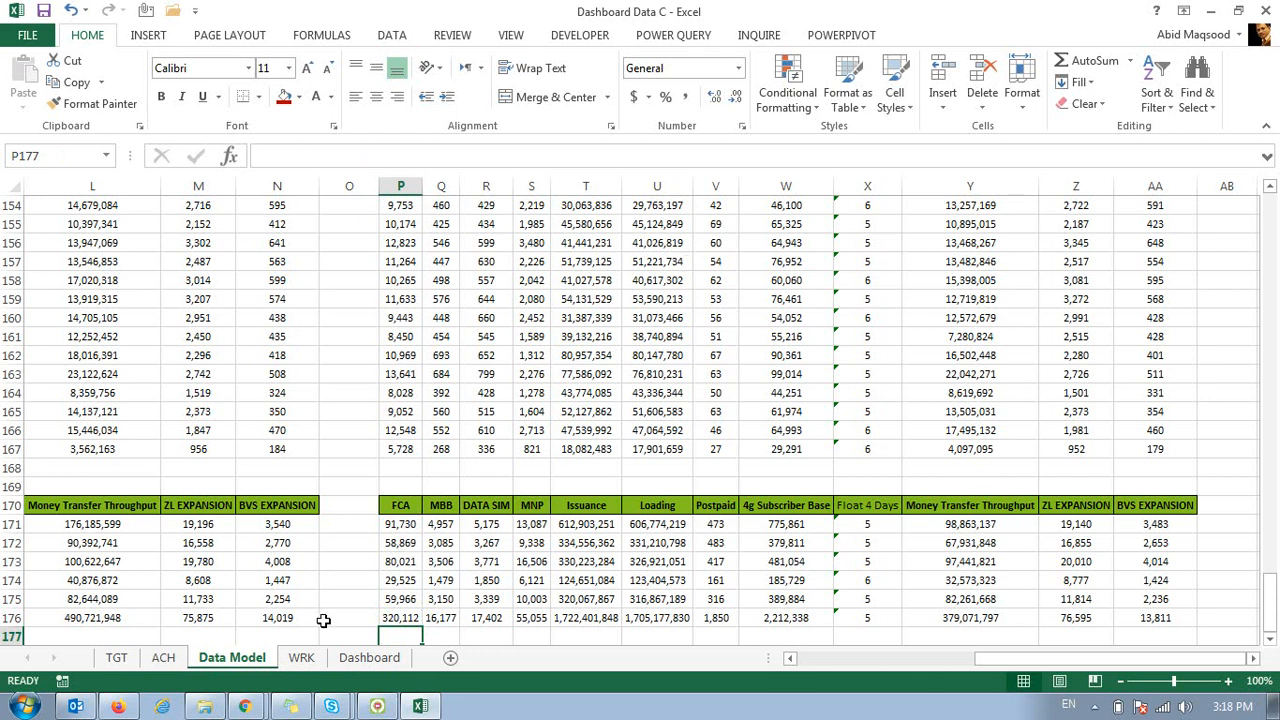
On the WRK sheet, inspect the cells referenced by the nested IF selection formula in V1.
left_click(302, 660)
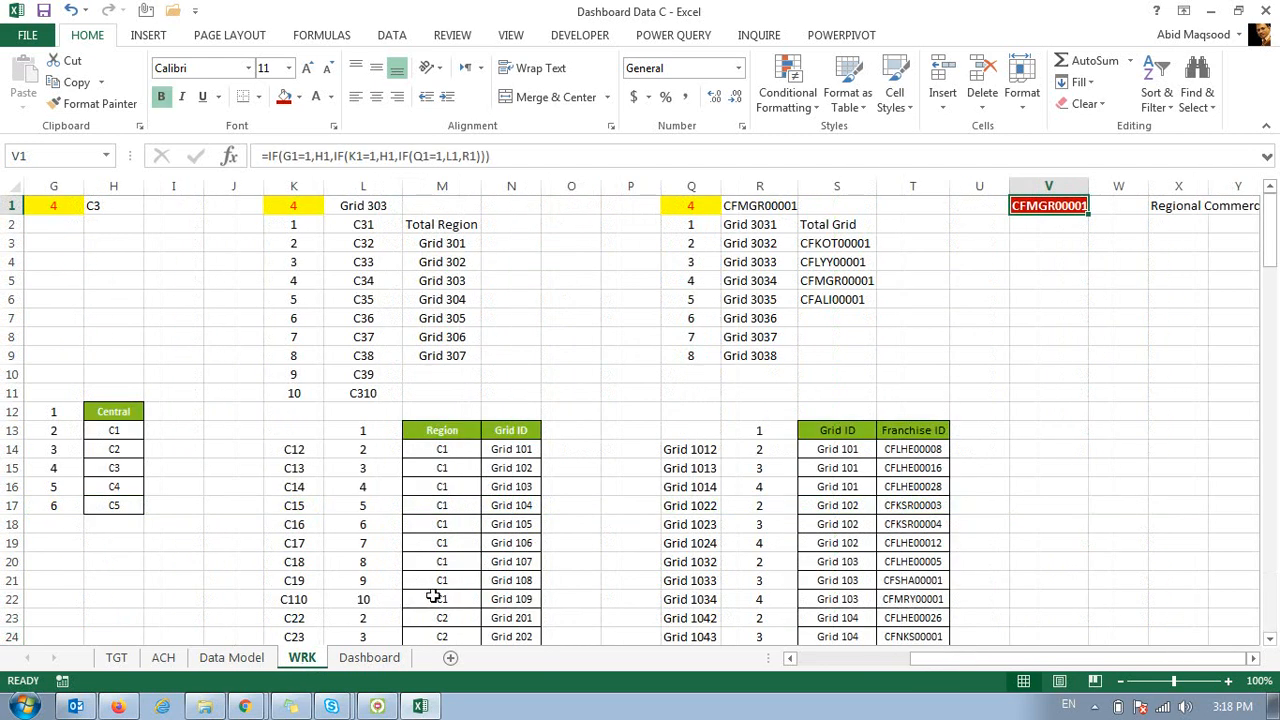
left_click(920, 337)
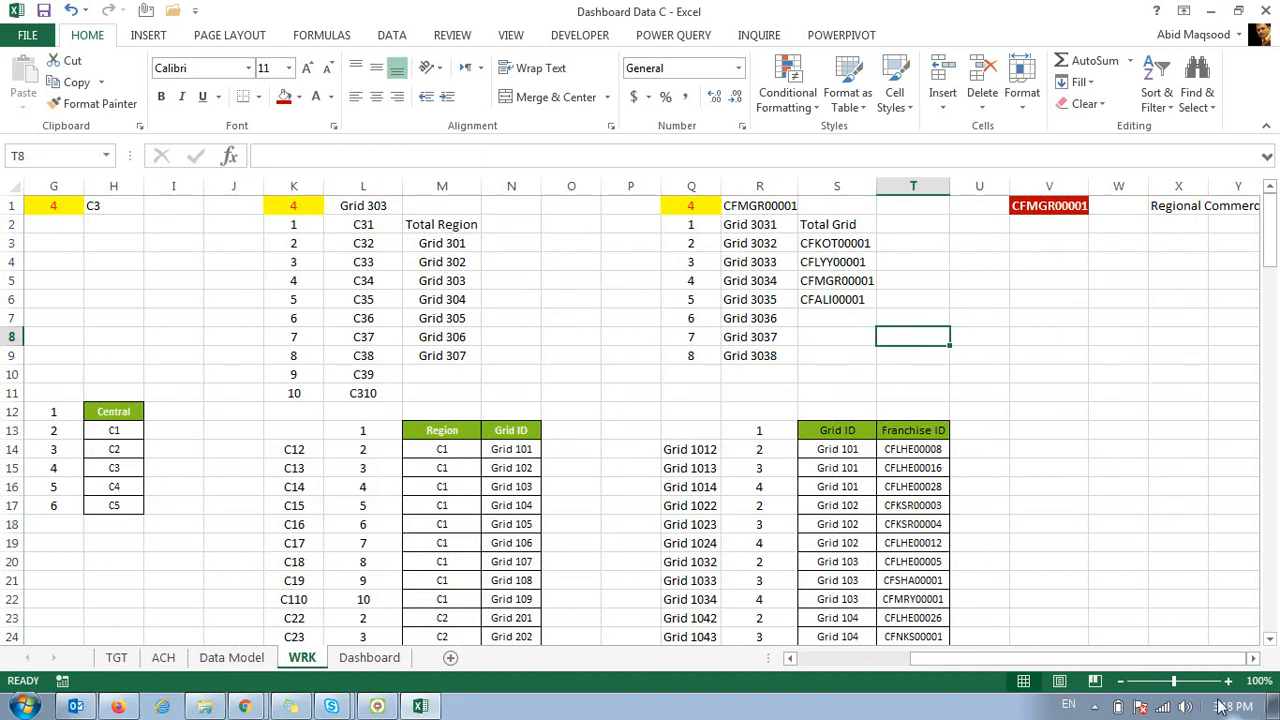
left_click(1095, 426)
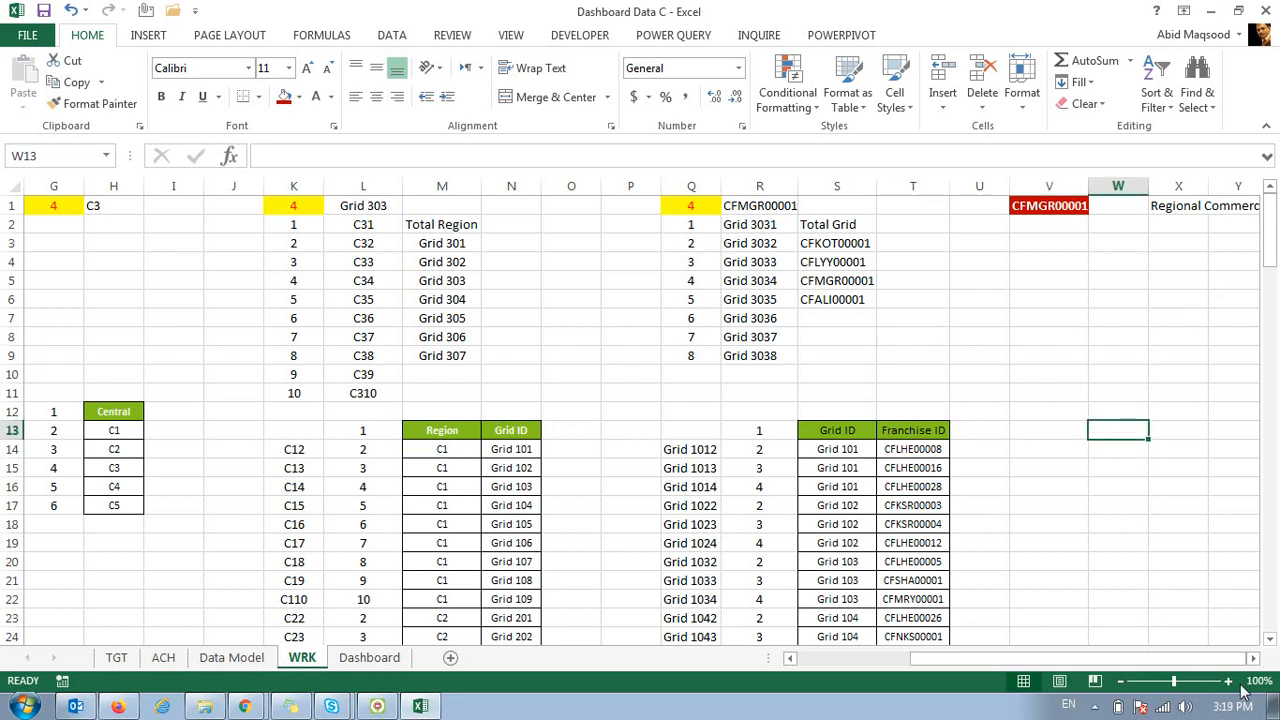
left_click(1092, 707)
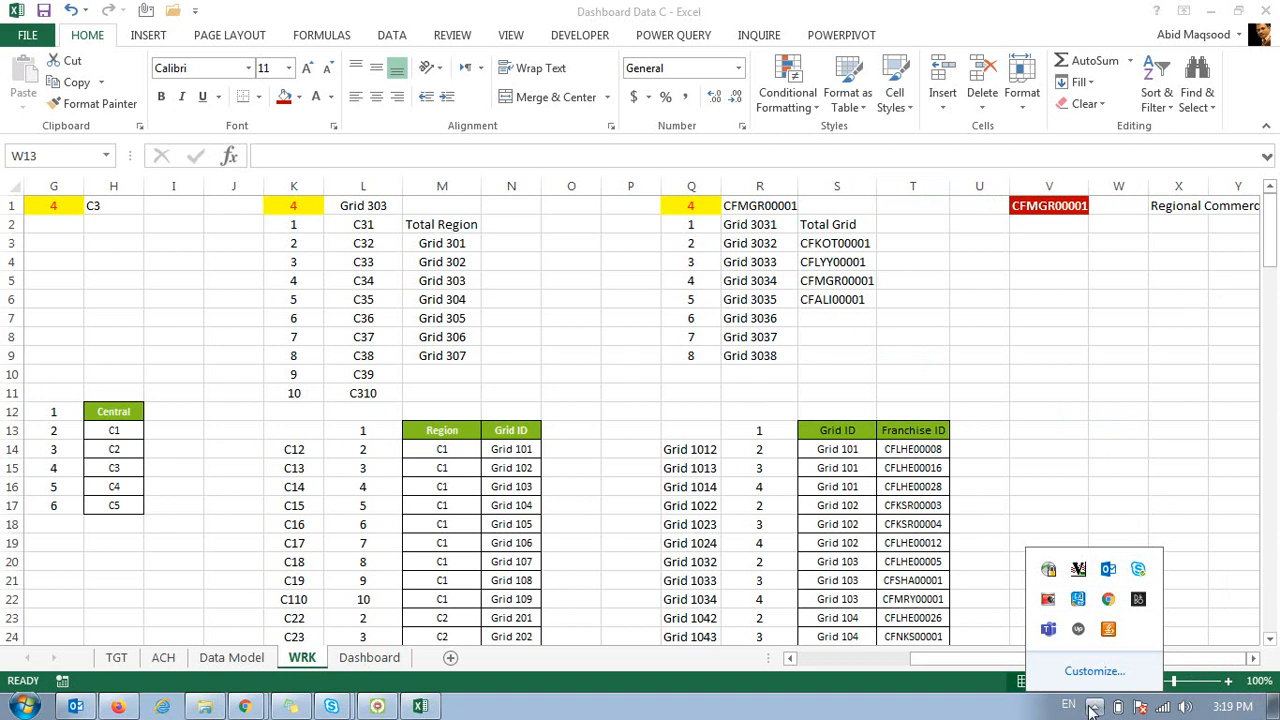
left_click(1048, 441)
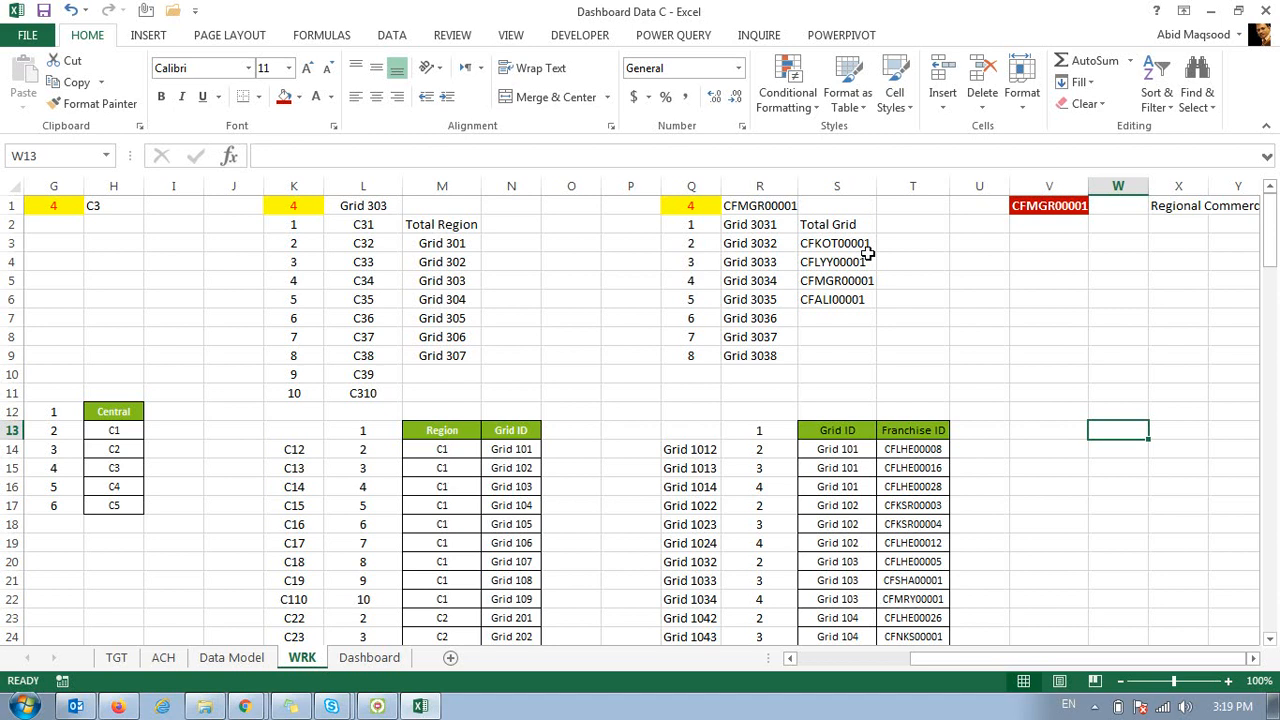
left_click(1026, 207)
key("F2")
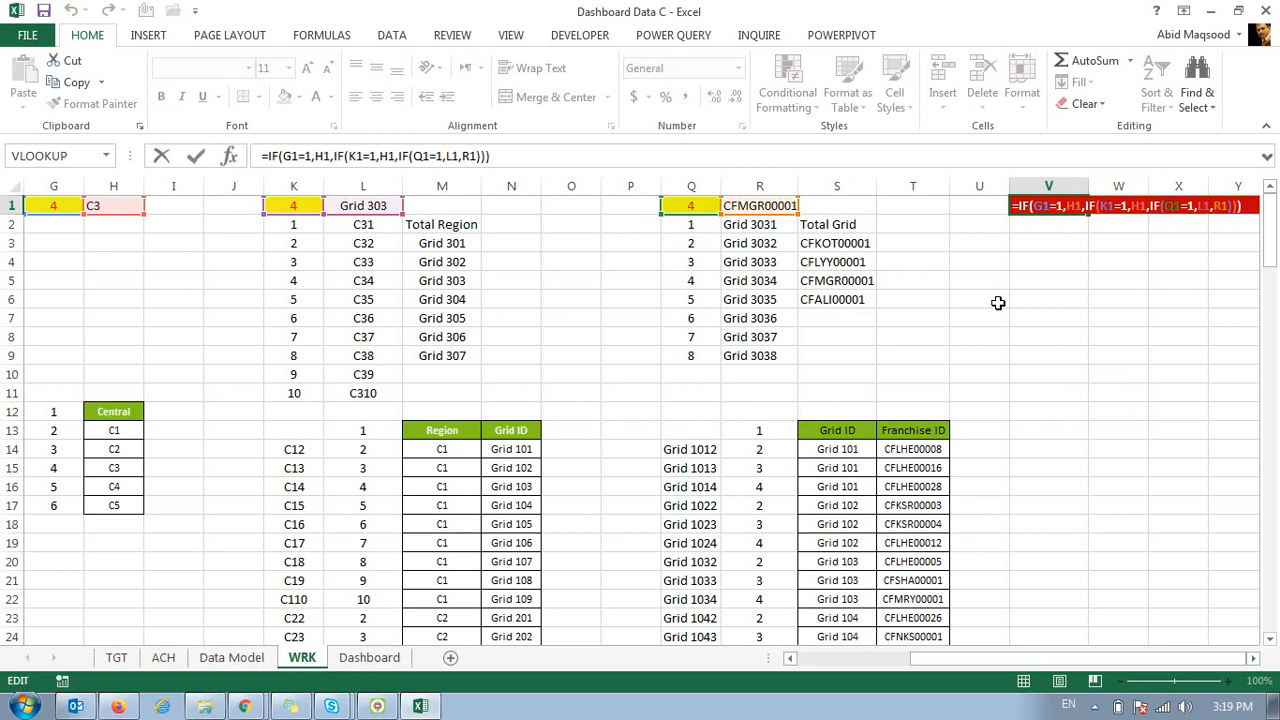
key("Return")
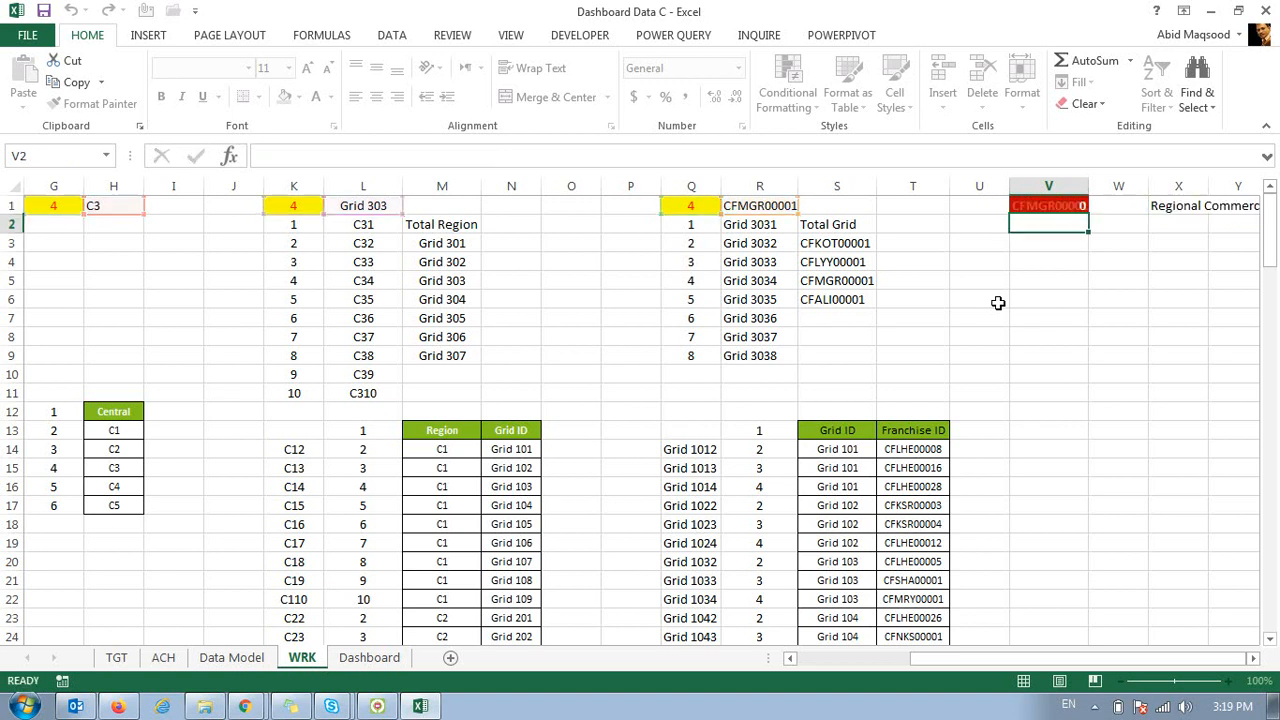
key("Up")
key("Right")
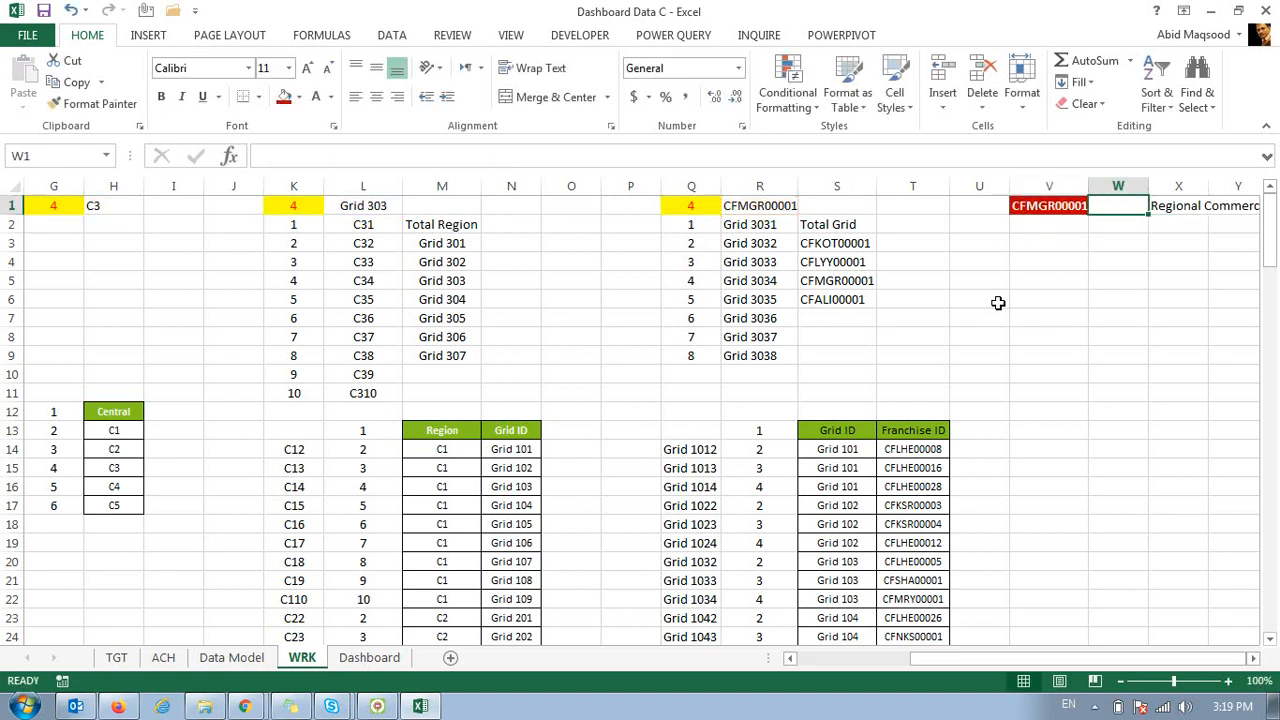
key("Left")
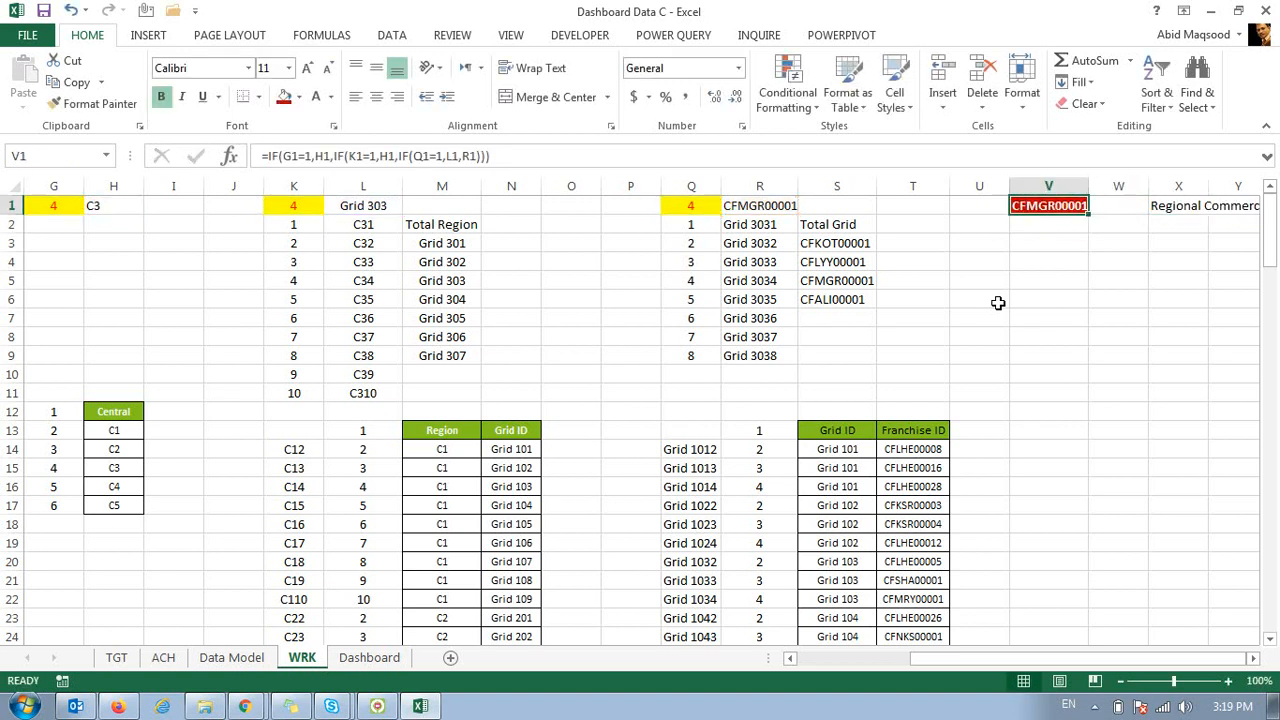
Review the Data Model from the franchise rows down through the grid and region summaries to the C5 FCA formula in C175.
left_click(231, 658)
left_click(213, 393)
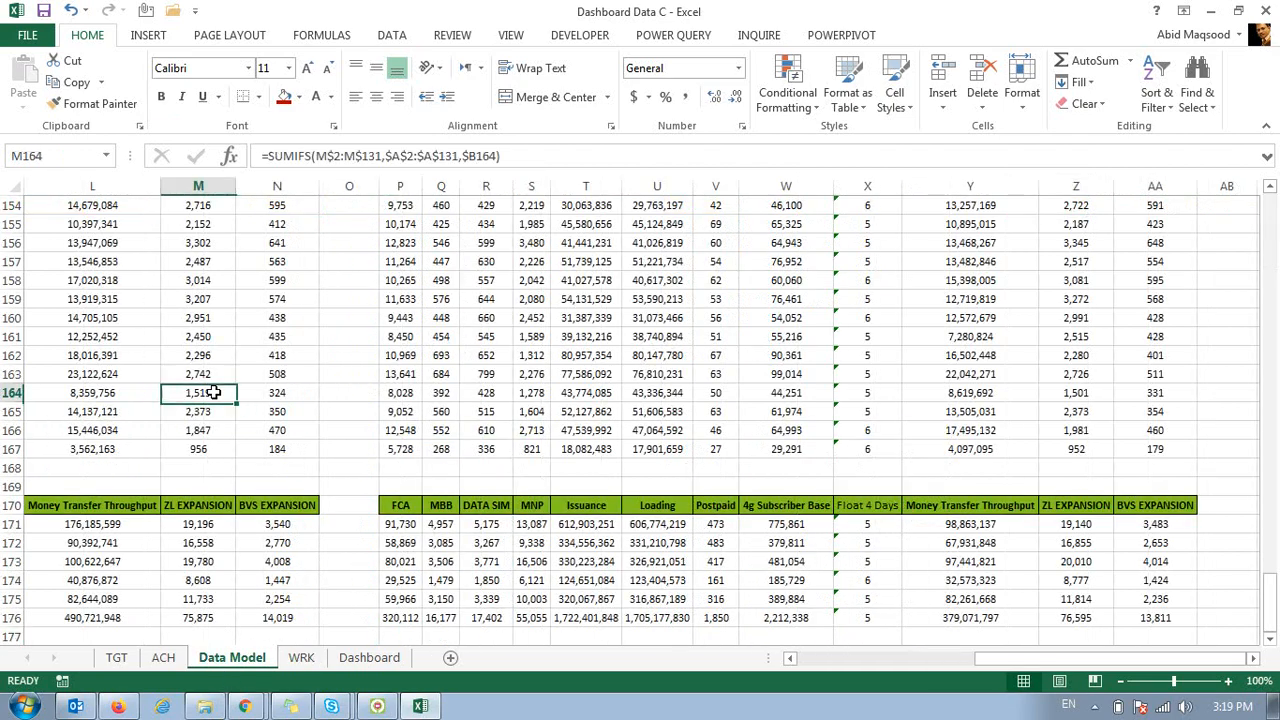
key("ctrl+Home")
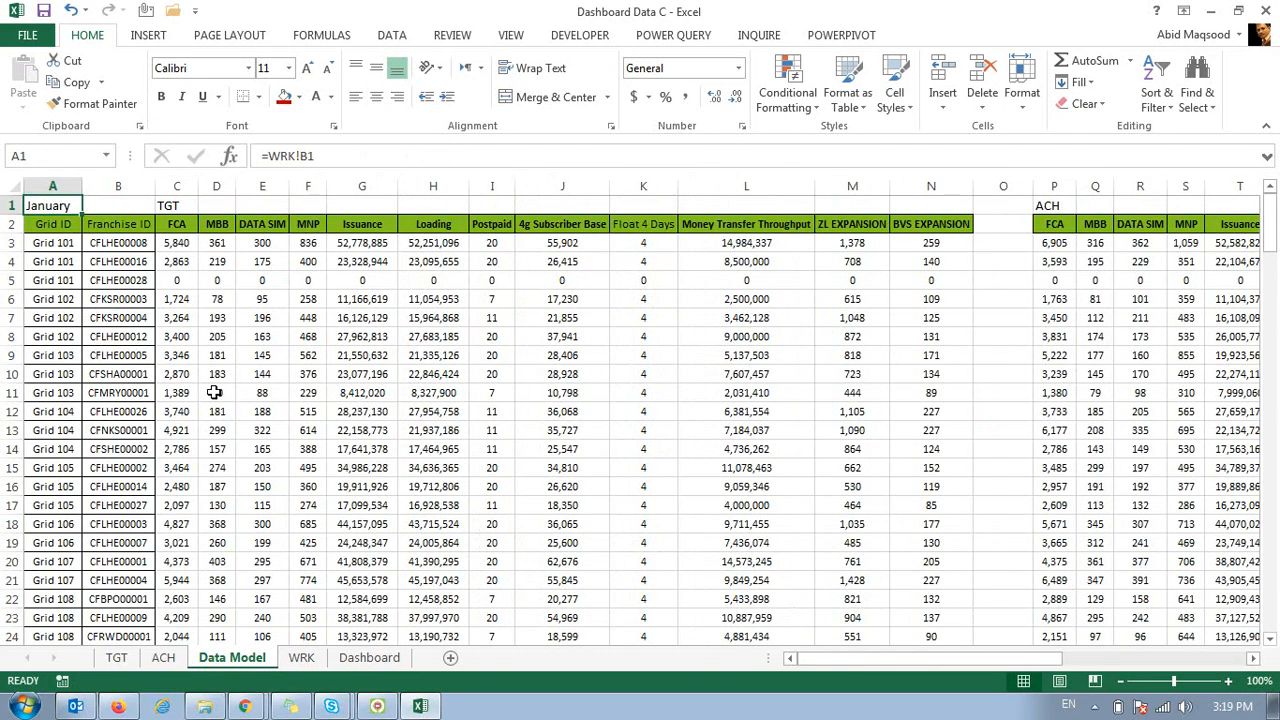
key("ctrl+Down")
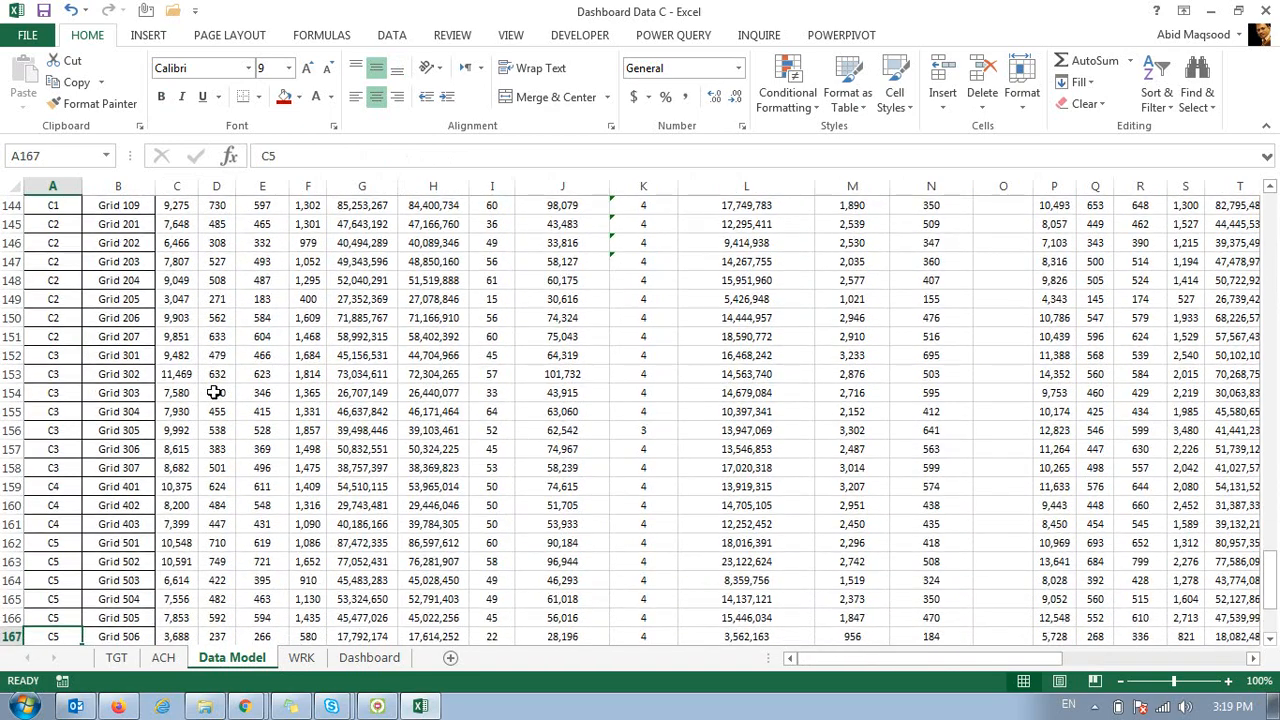
key("ctrl+Down")
key("ctrl+Down")
key("Right")
key("Right")
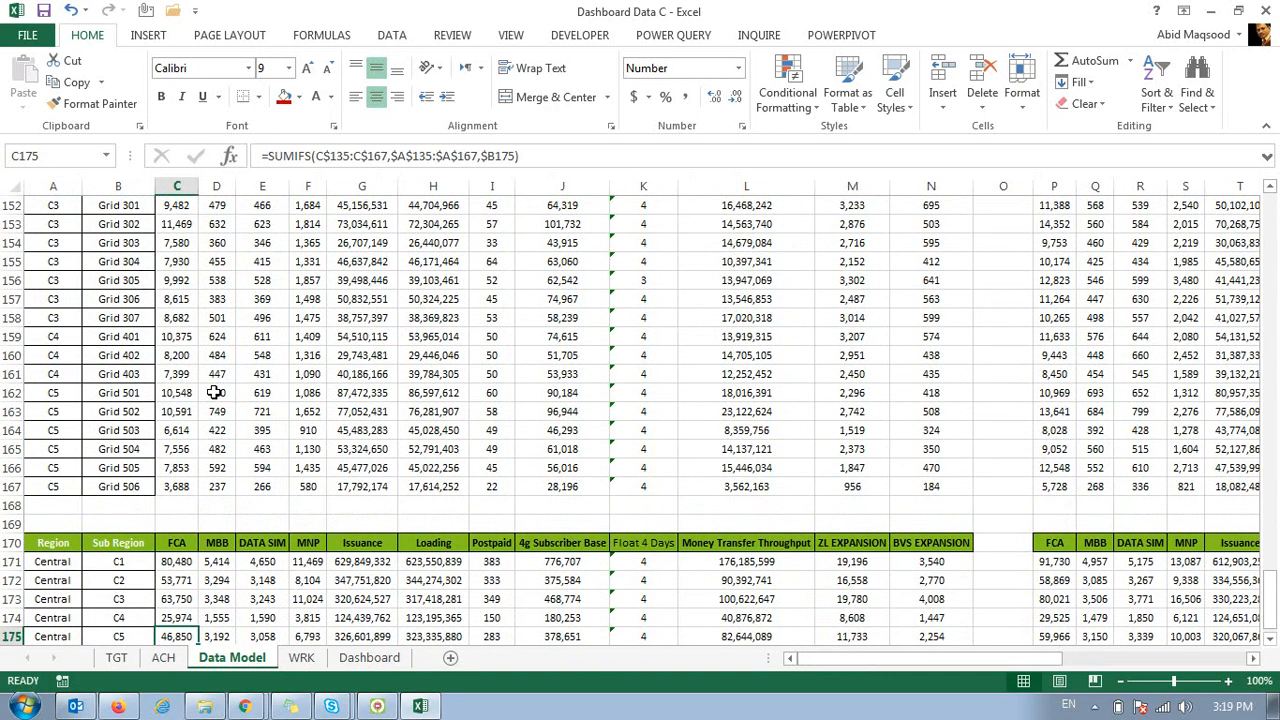
On the Dashboard, select Central as the region, Total Region as the grid and Total Grid as the FRN.
left_click(379, 657)
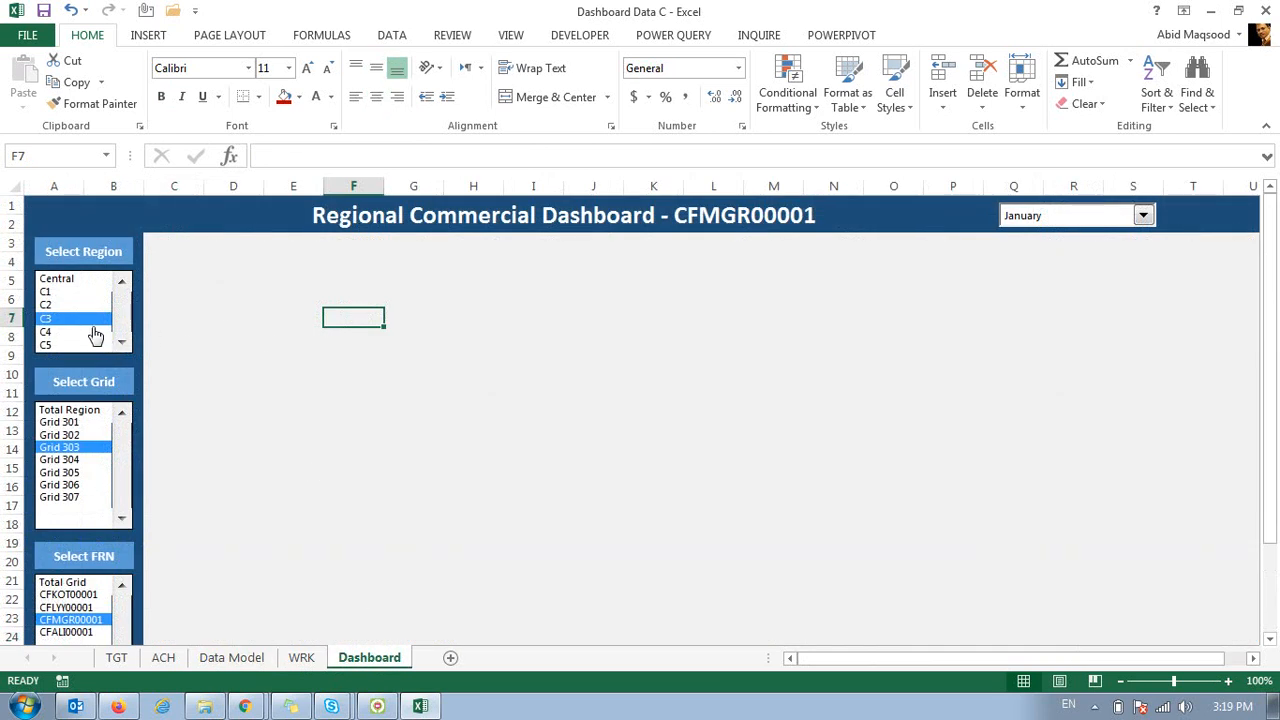
left_click(93, 280)
left_click(73, 422)
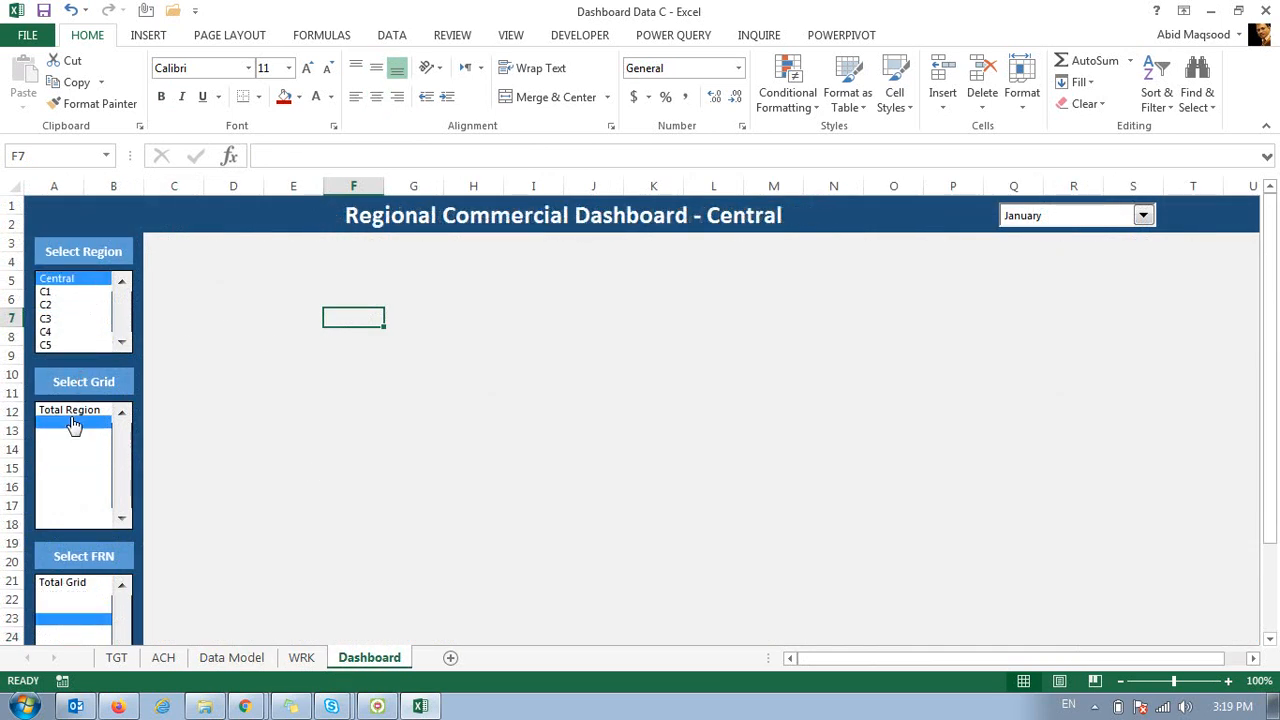
left_click(70, 411)
left_click(62, 562)
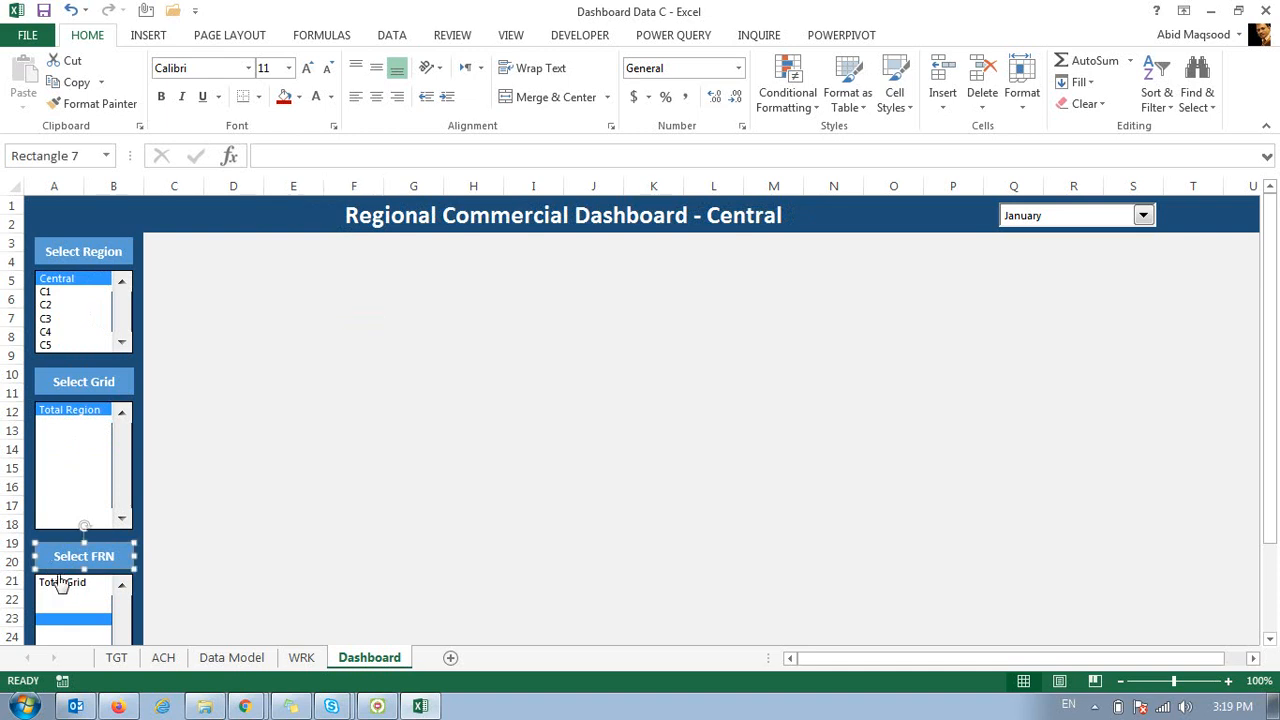
left_click(62, 583)
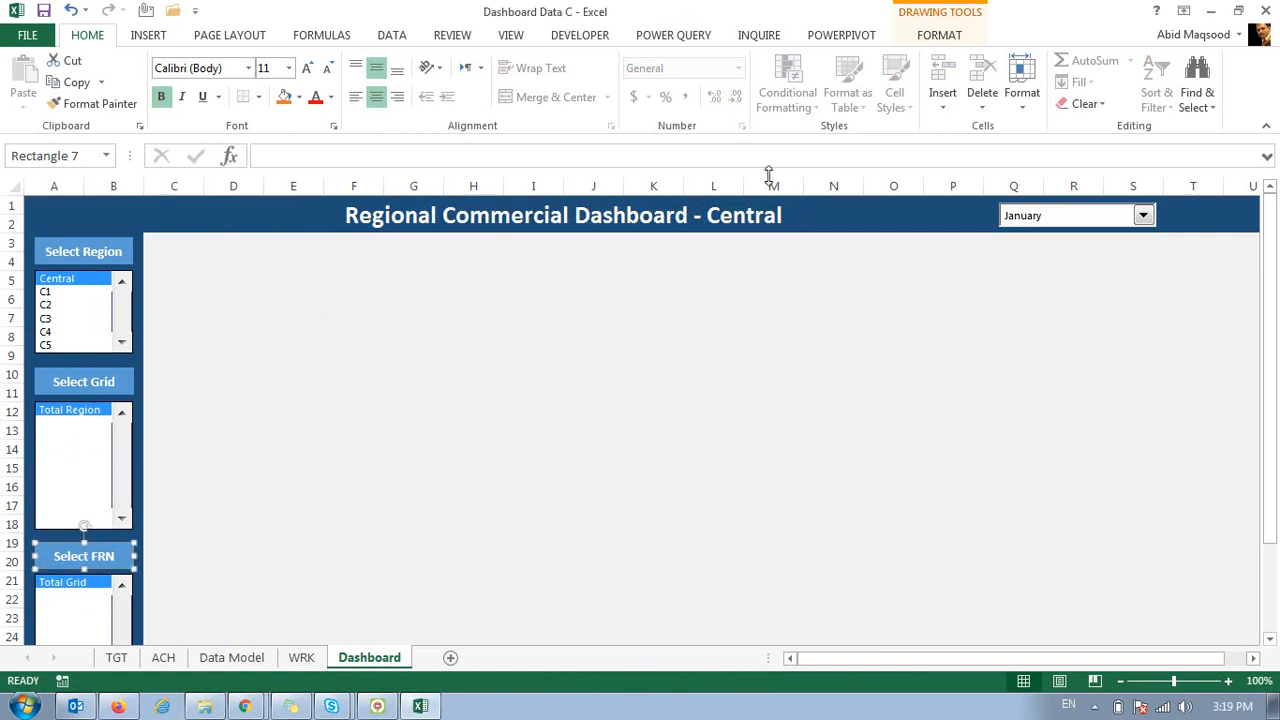
On the WRK sheet, link cell W7 to the selected month with the formula =B1.
left_click(290, 659)
key("Down")
key("Down")
key("Down")
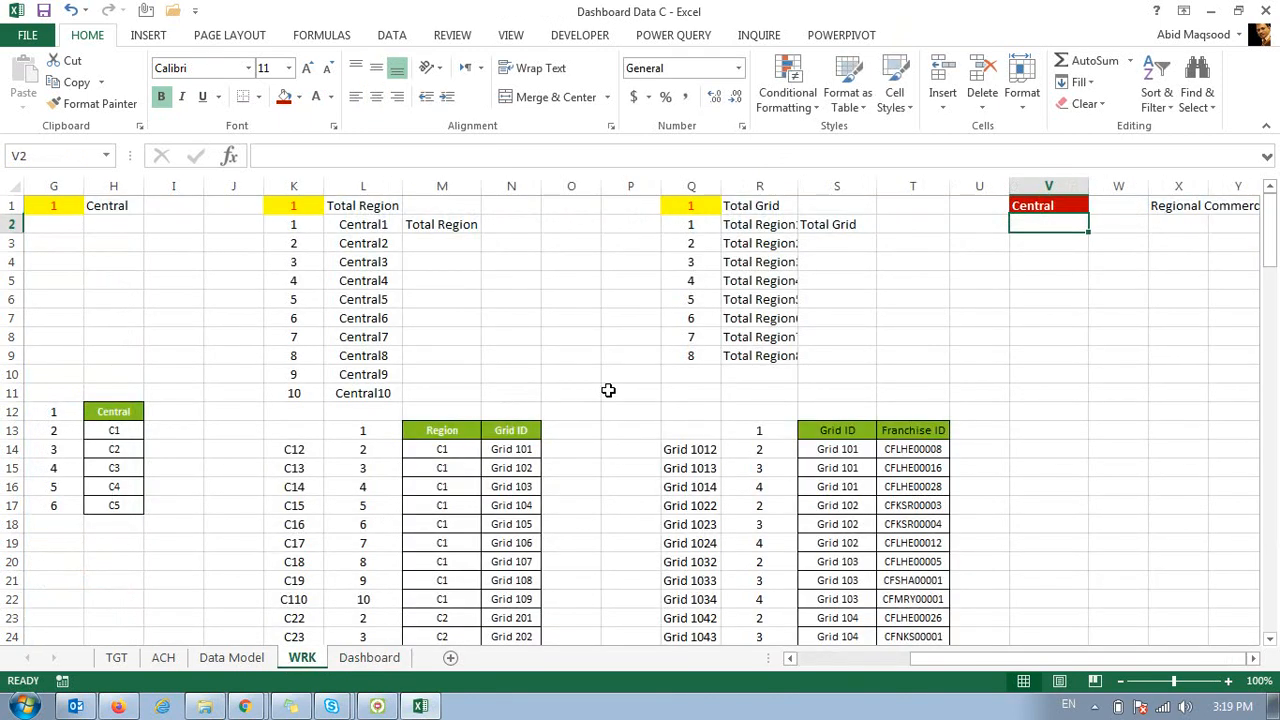
key("Right")
key("Right")
key("Left")
key("Down")
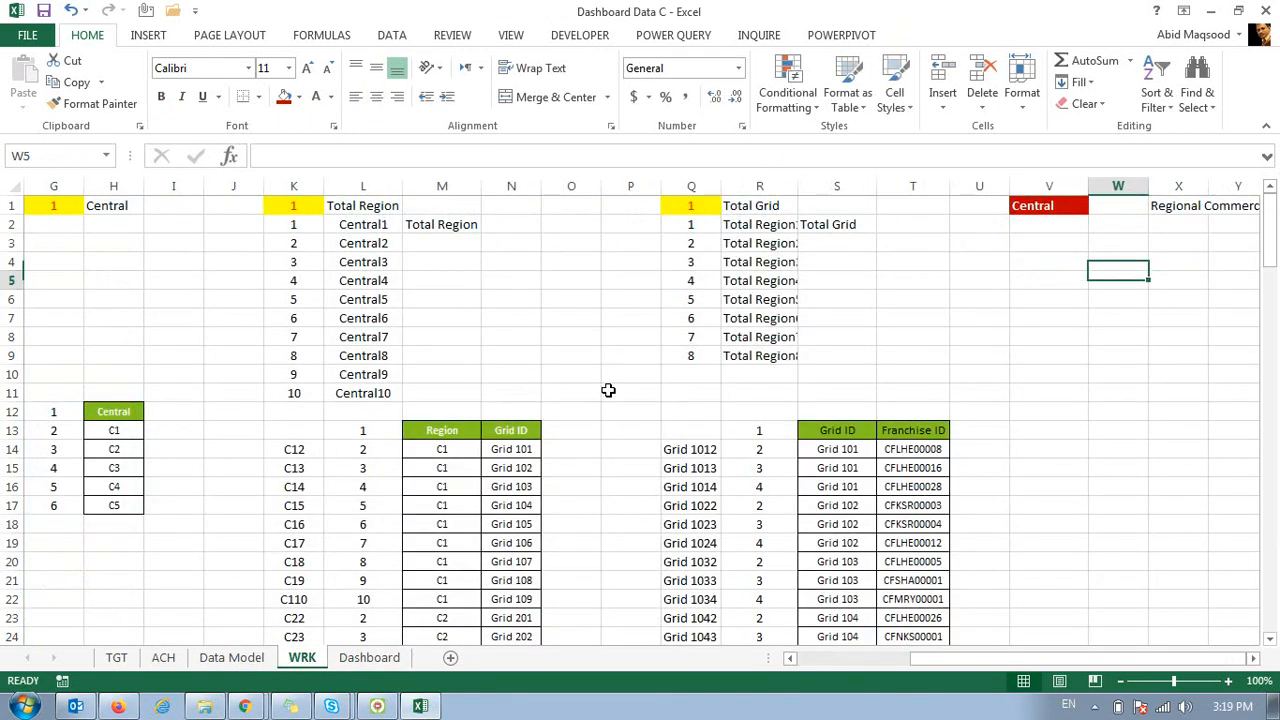
key("Down")
key("Down")
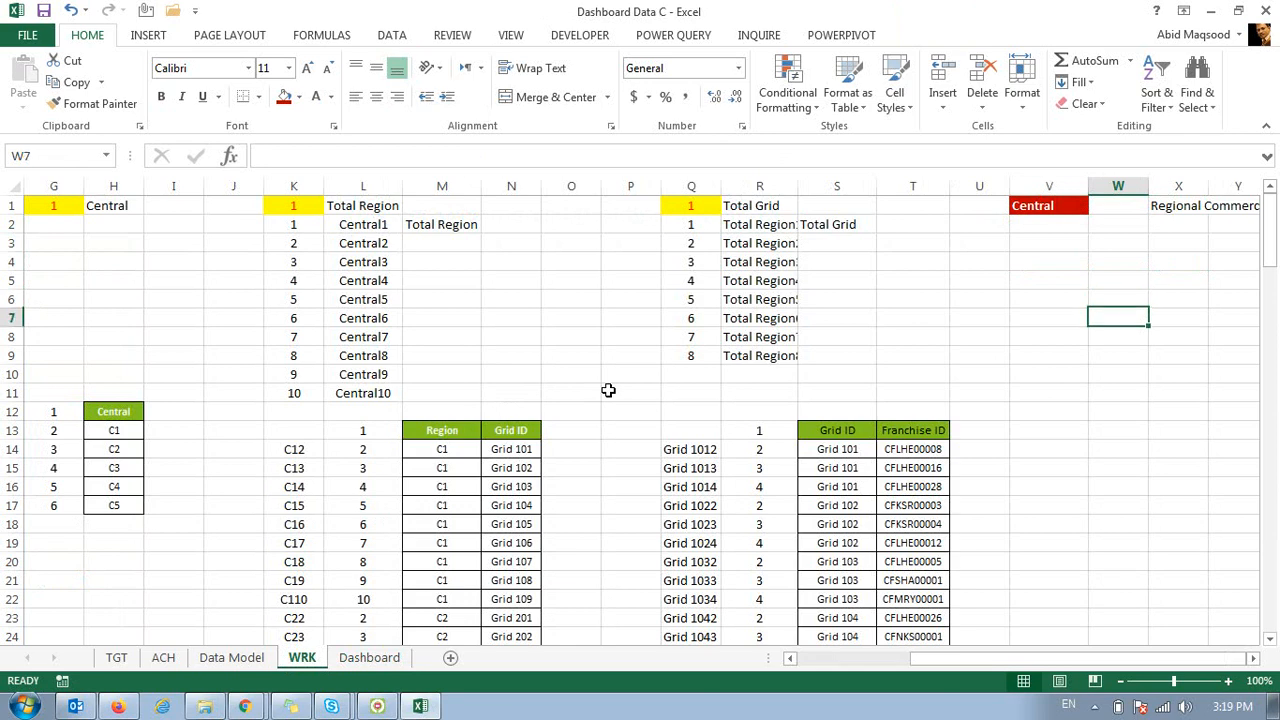
type("=")
key("ctrl+Home")
key("Right")
key("Return")
Link cell W4 to the active dashboard selection with the formula =V1.
key("Up")
key("Down")
key("Up")
key("Right")
key("Up")
key("Up")
key("Left")
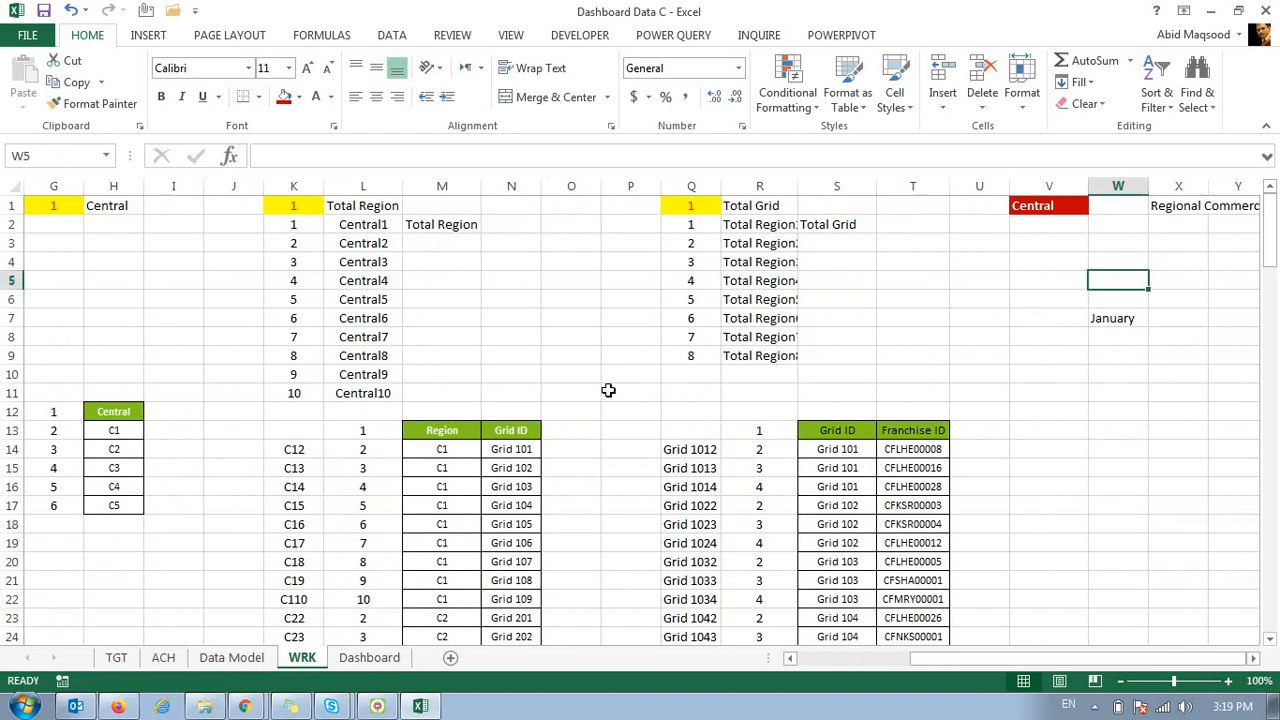
key("Up")
type("=")
key("Up")
key("Up")
key("Up")
key("Left")
key("Return")
key("Up")
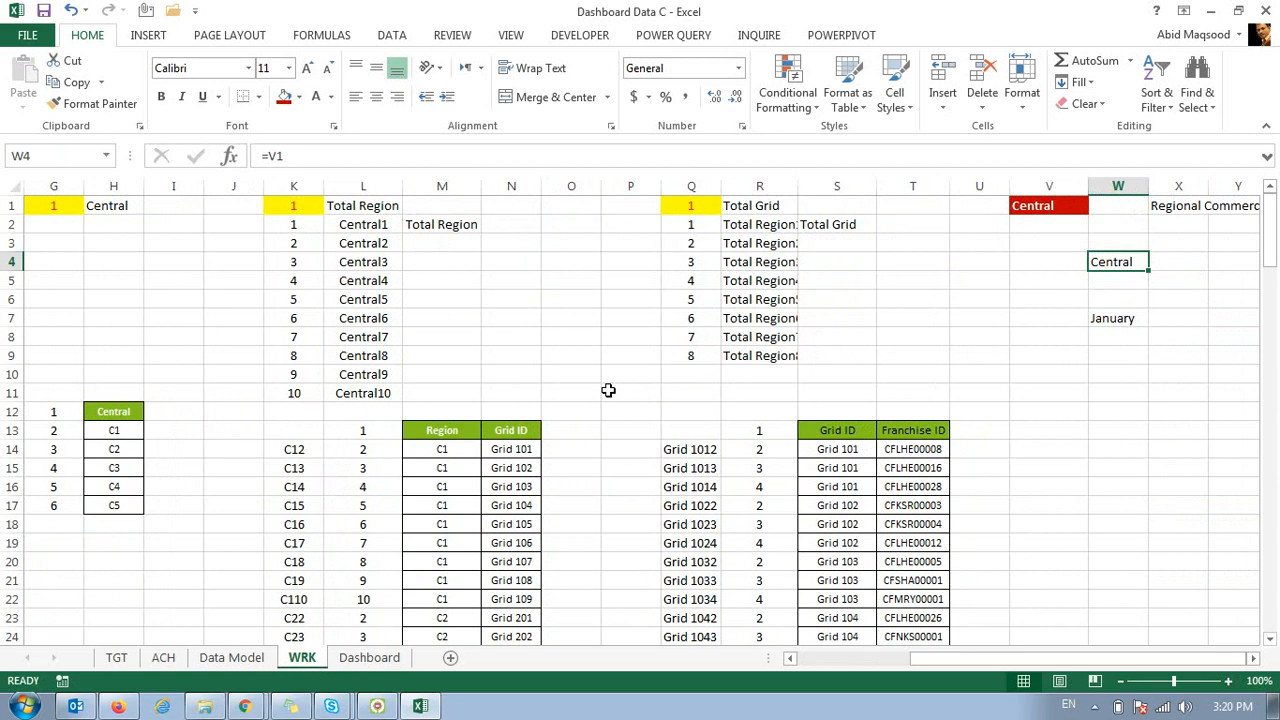
Enter the label TGT in X7 beside the month and ACH beneath it in X8.
key("Down")
key("Down")
key("Down")
key("Up")
key("Right")
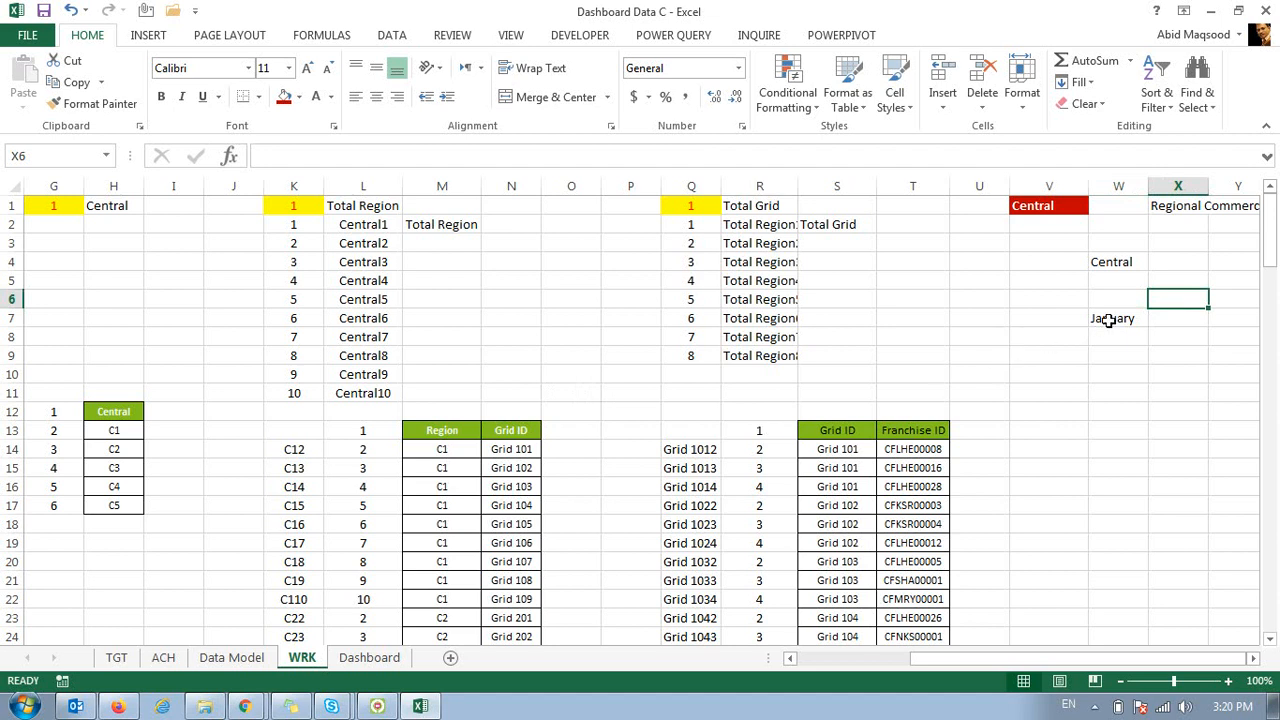
left_click(1108, 319)
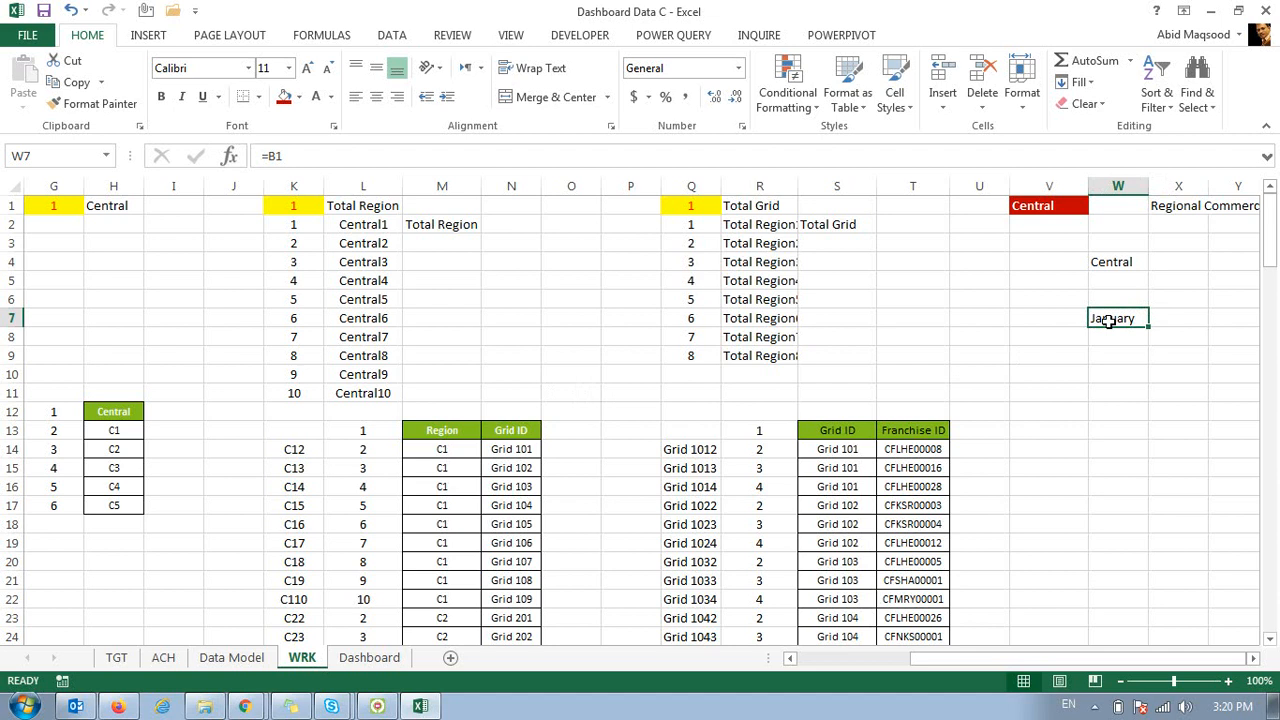
key("Right")
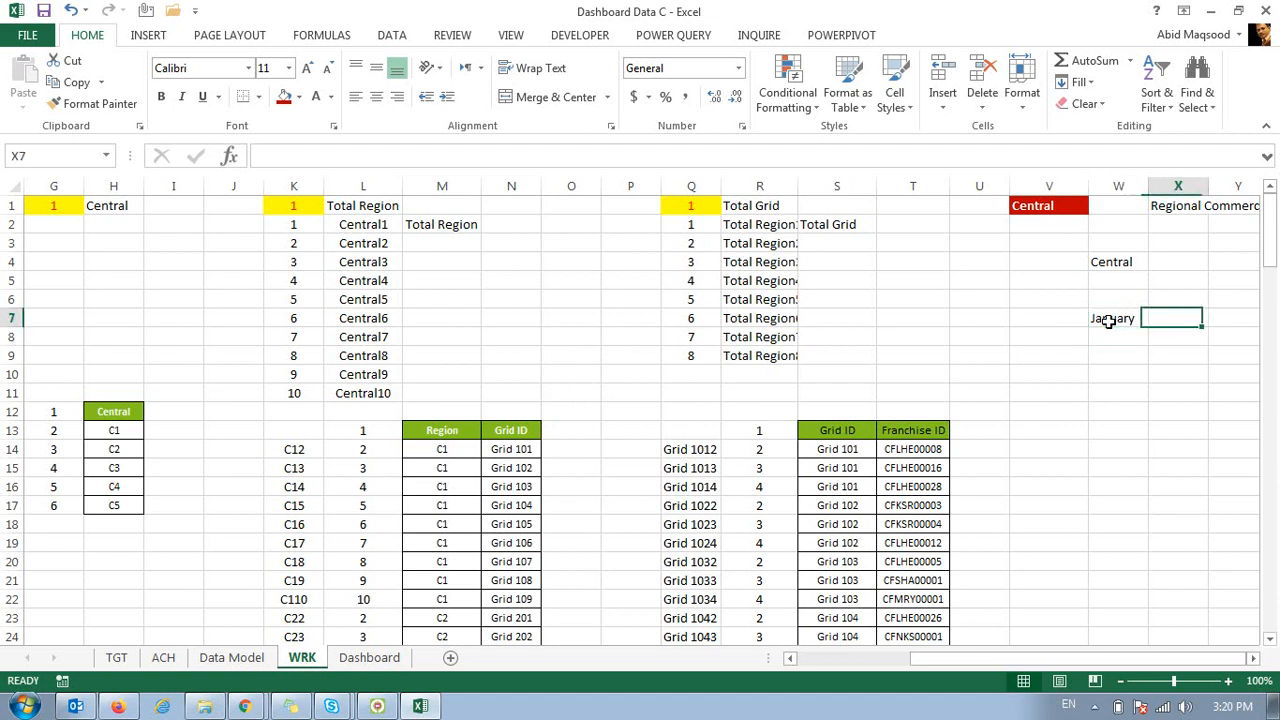
type("TGT")
key("Return")
type("ACH")
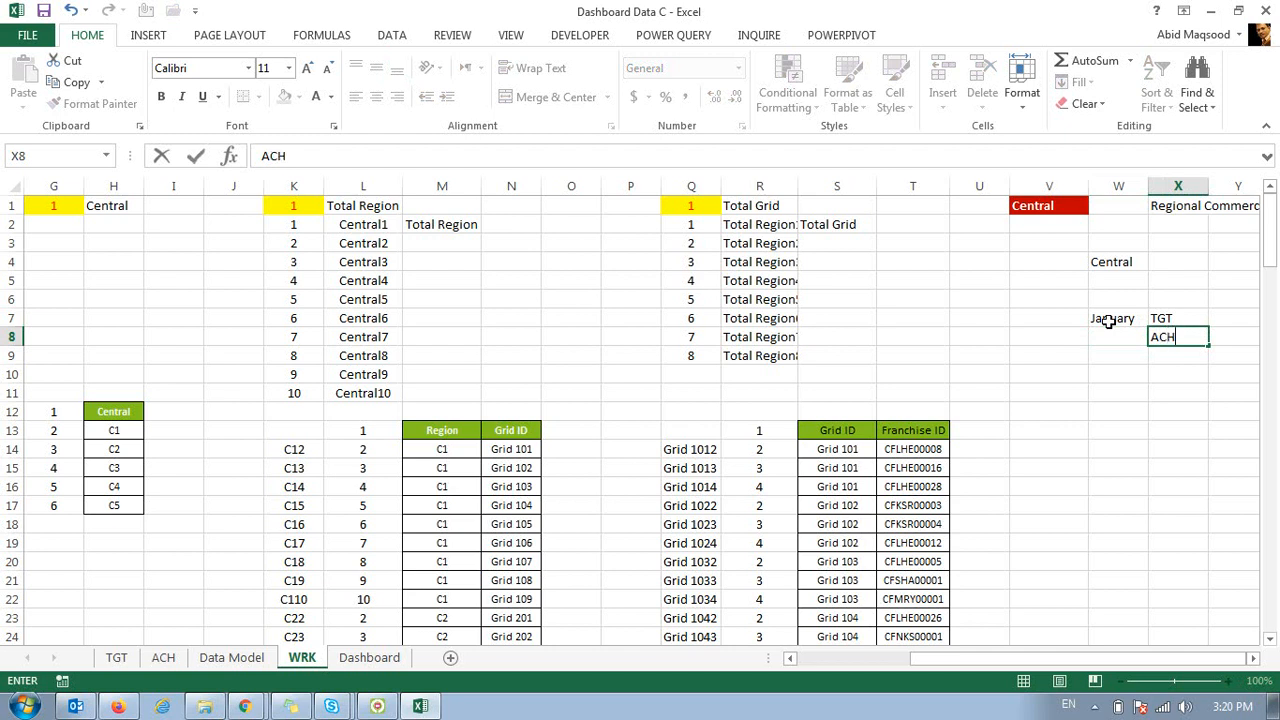
key("Return")
Link cell W8 beside the ACH label to the month in the cell above it with =W7.
key("Up")
key("Left")
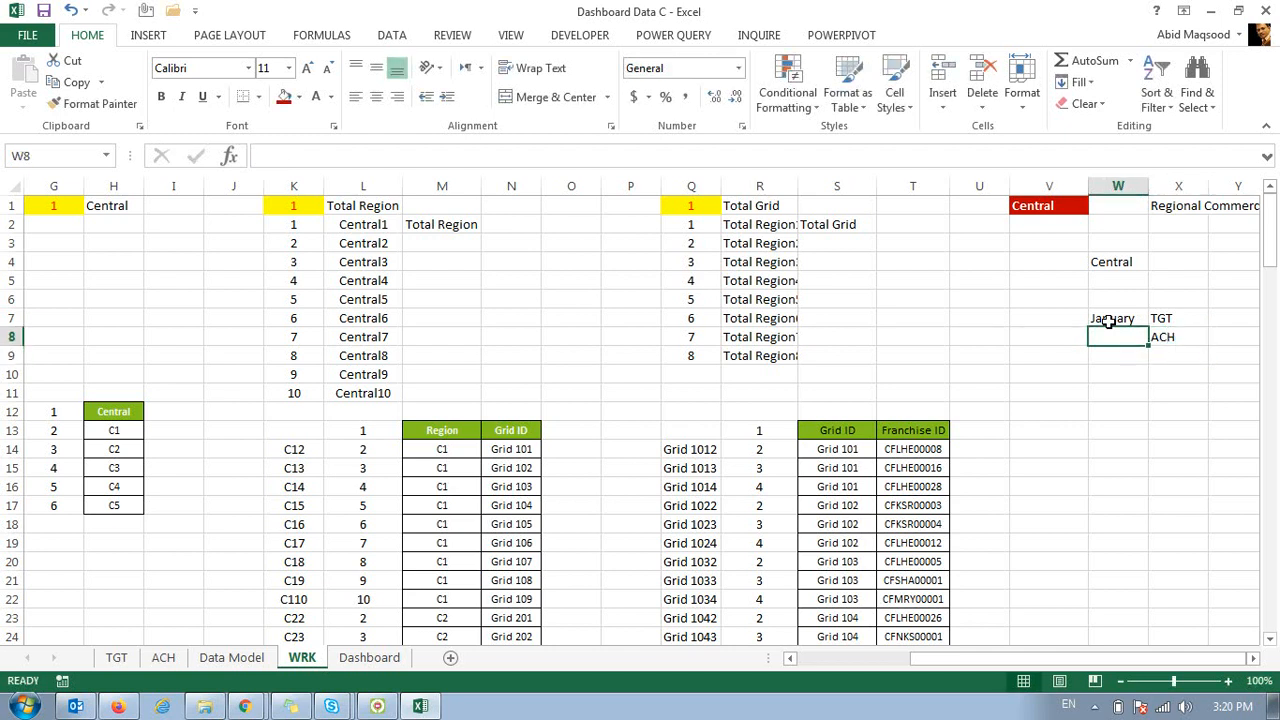
type("=")
key("Up")
key("Return")
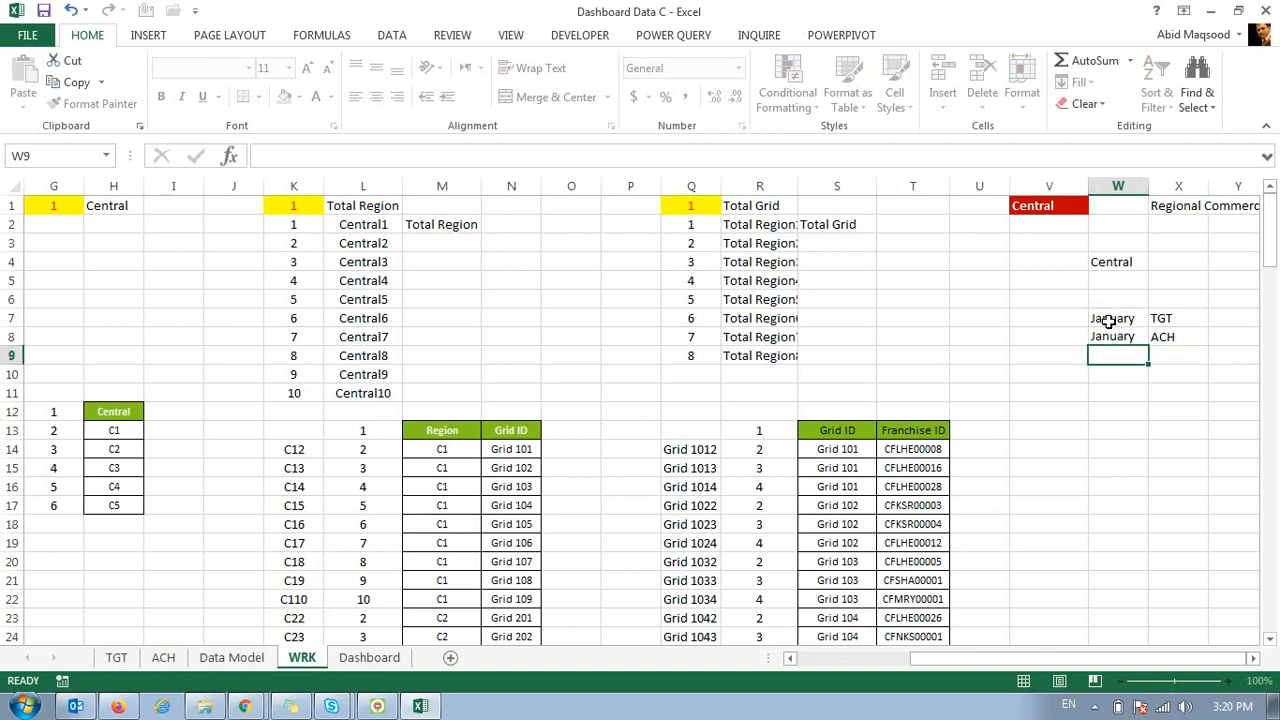
key("Up")
key("Up")
key("Right")
key("Left")
key("Down")
key("Up")
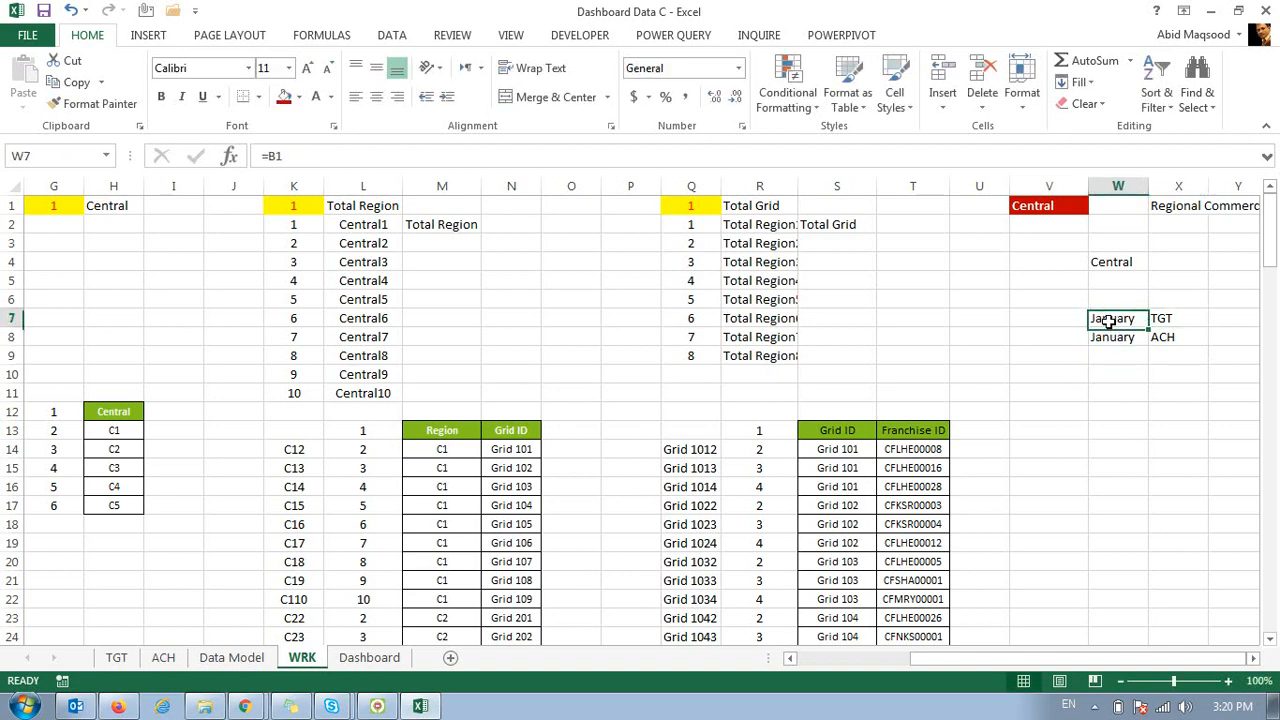
key("Up")
Copy the twelve metric headings from FCA to BVS EXPANSION on the TGT sheet into WRK starting at Y6.
left_click(118, 657)
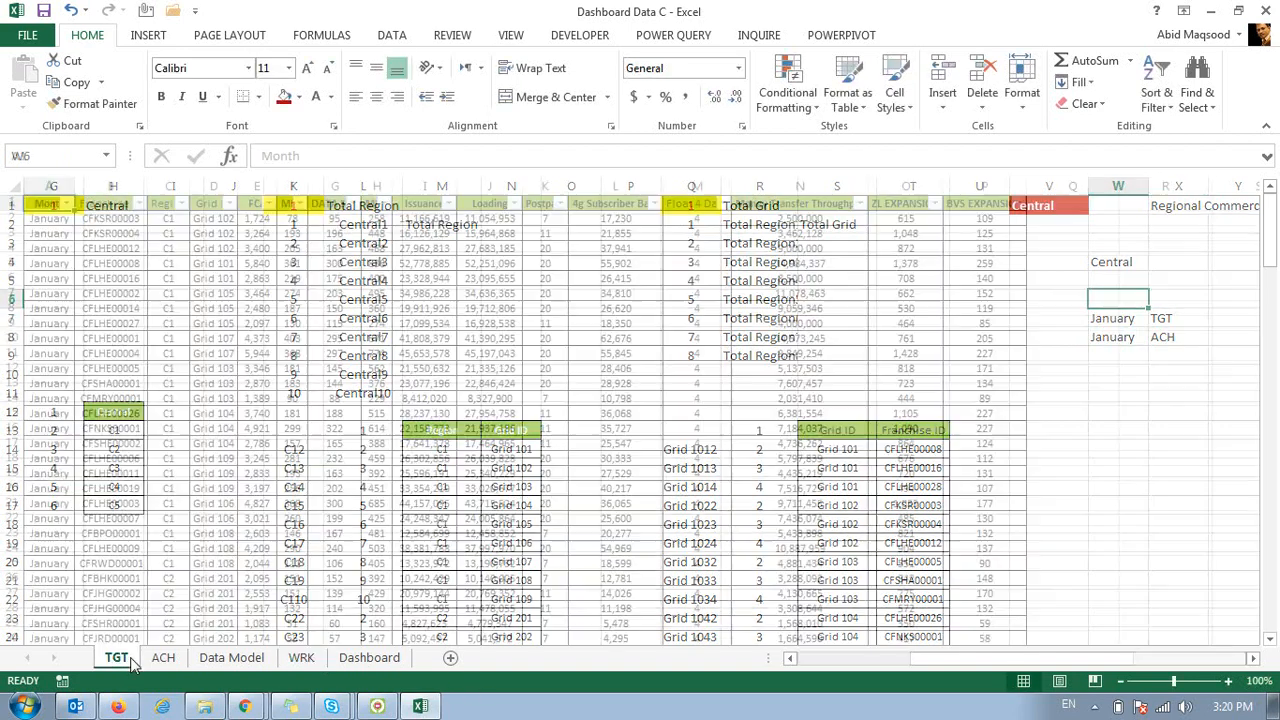
key("Right")
key("Right")
key("Right")
key("Right")
key("ctrl+shift+Right")
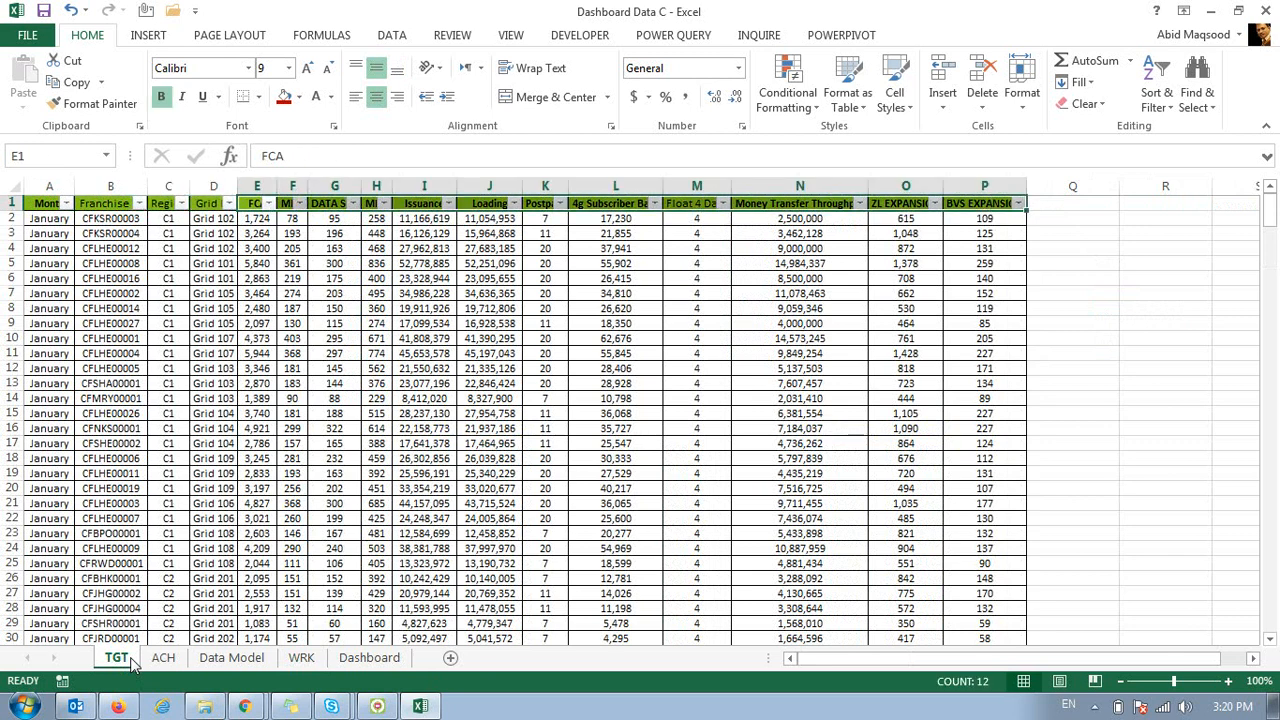
key("ctrl+c")
left_click(301, 657)
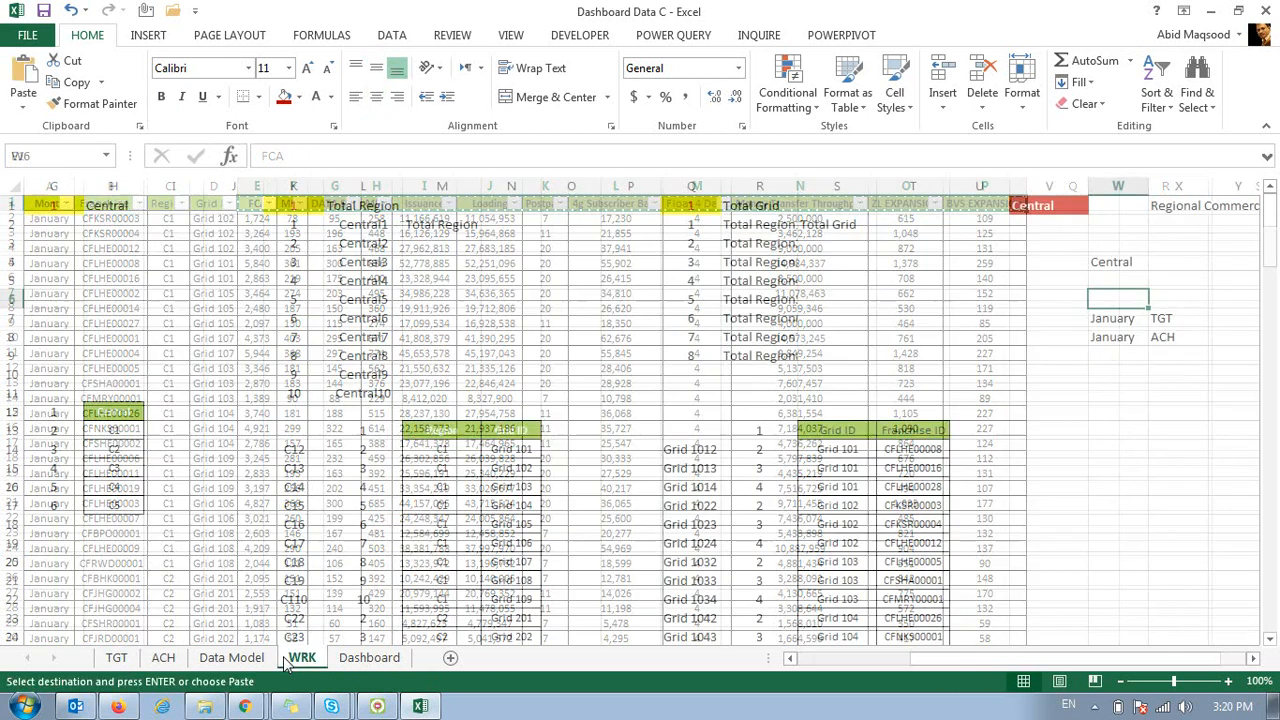
left_click(1231, 299)
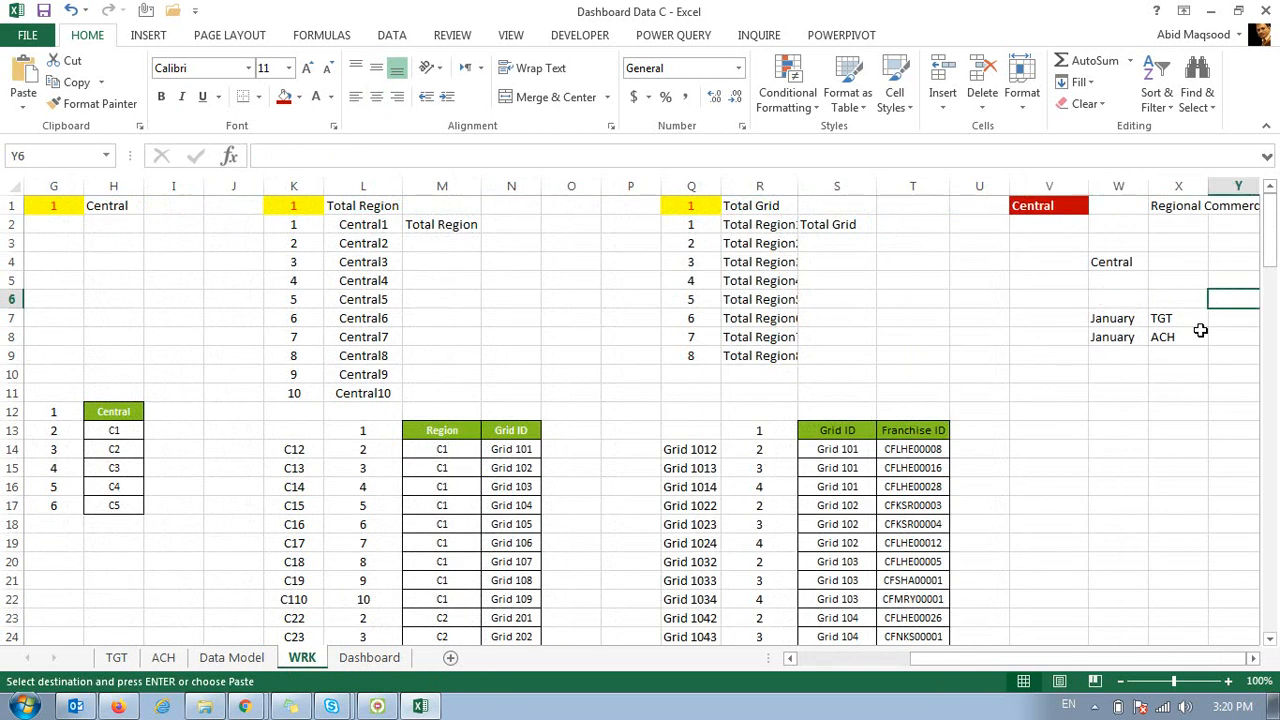
key("ctrl+v")
Autofit columns Y through AJ on WRK to the width of the pasted metric headings.
left_click(667, 277)
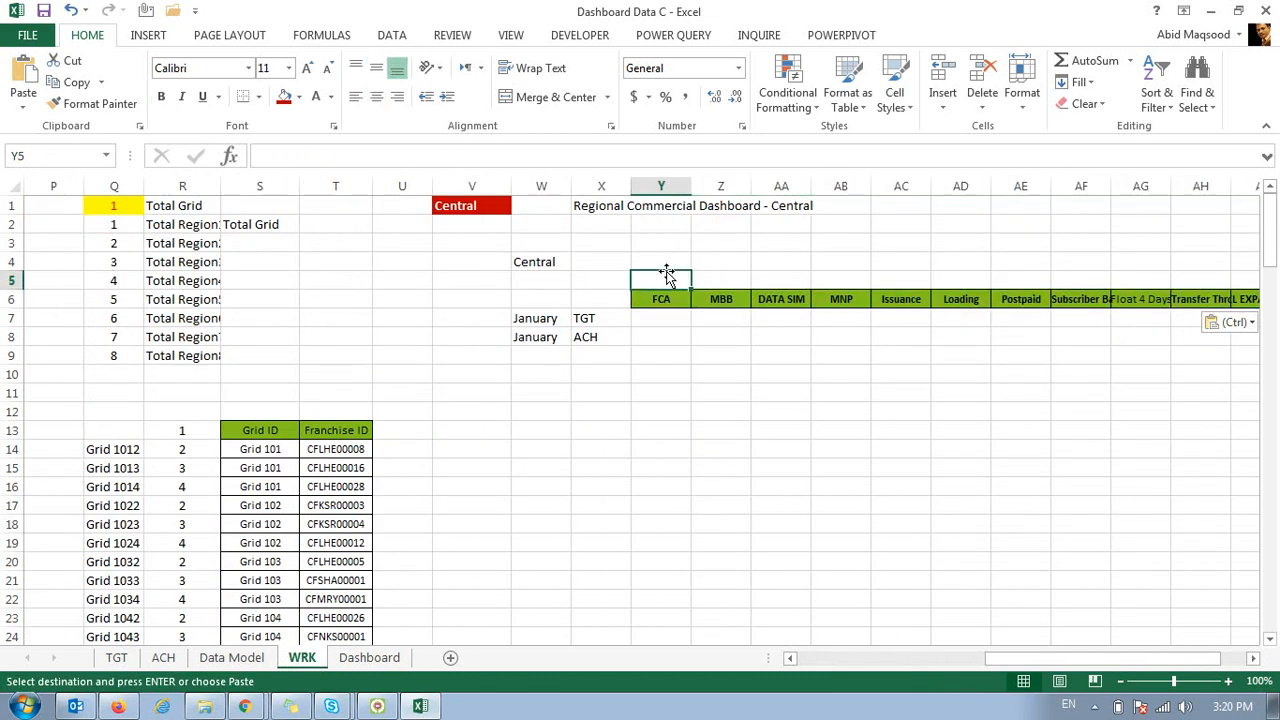
left_click_drag(660, 186, 1186, 263)
left_click_drag(1152, 190, 1152, 190)
double_click(1152, 190)
Make the Float 4 Days heading in AG6 bold to match the other metric headings.
left_click(956, 298)
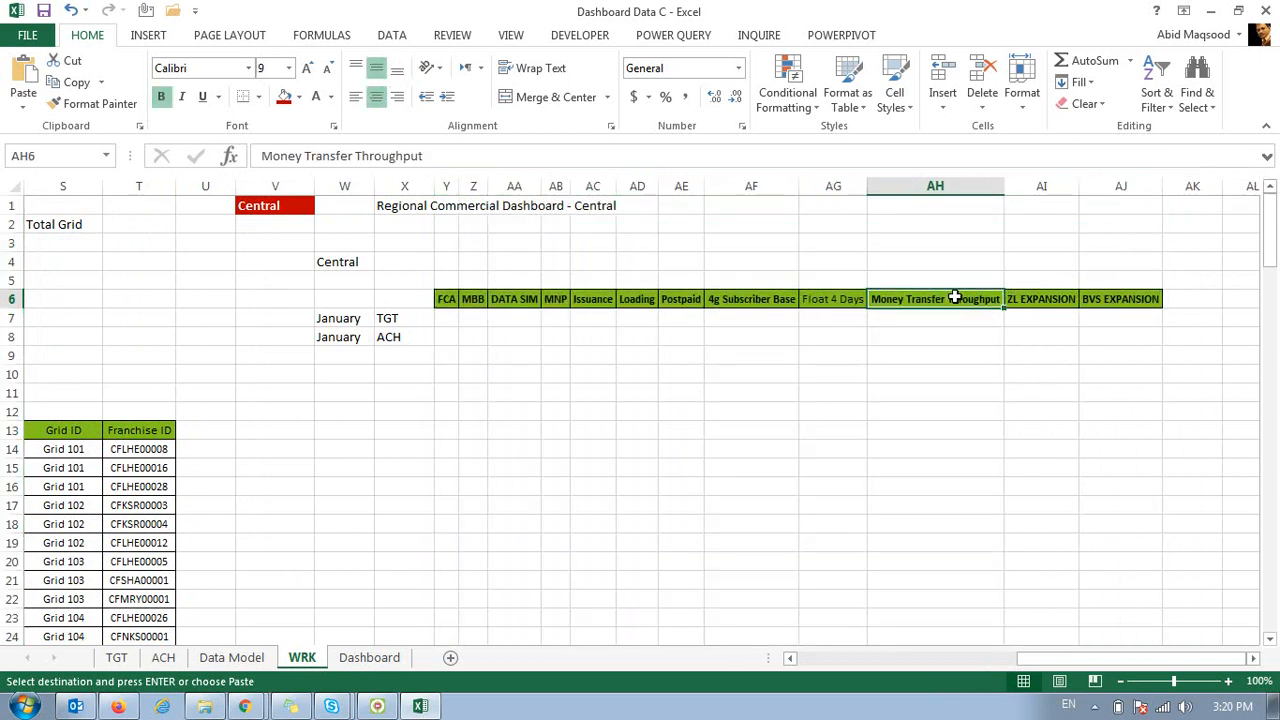
key("Left")
key("Escape")
key("Down")
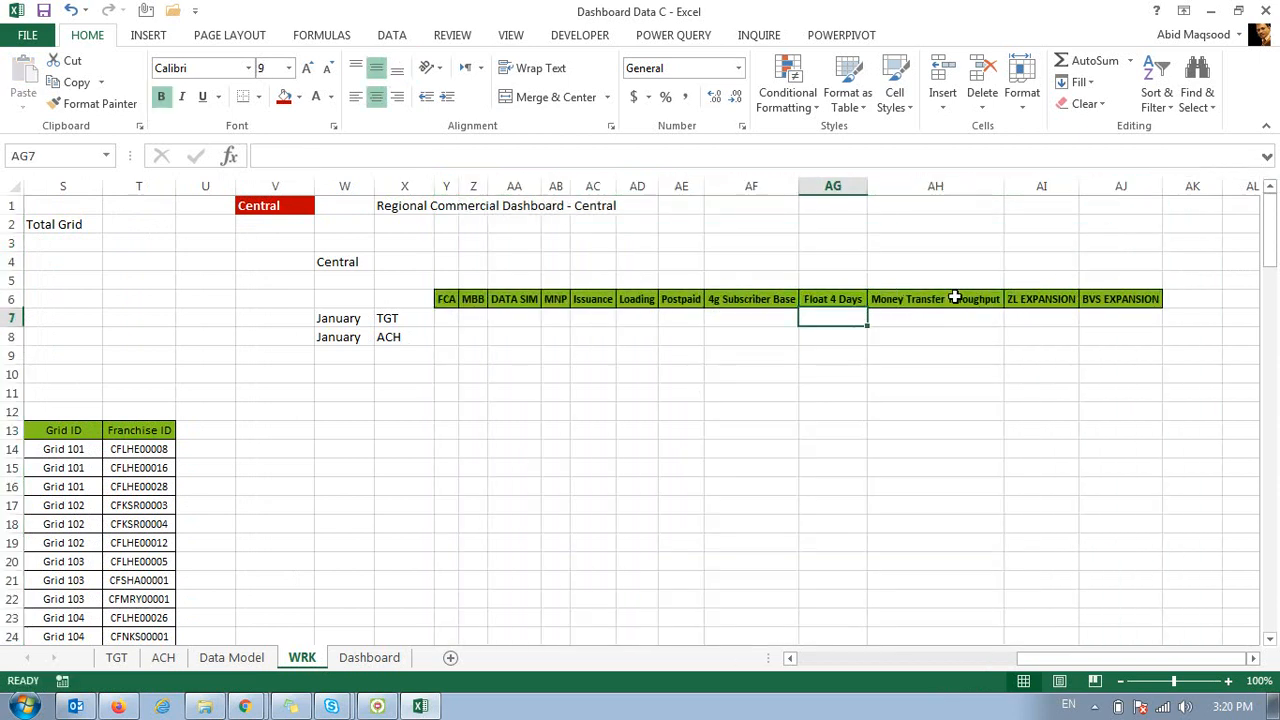
key("Left")
key("Up")
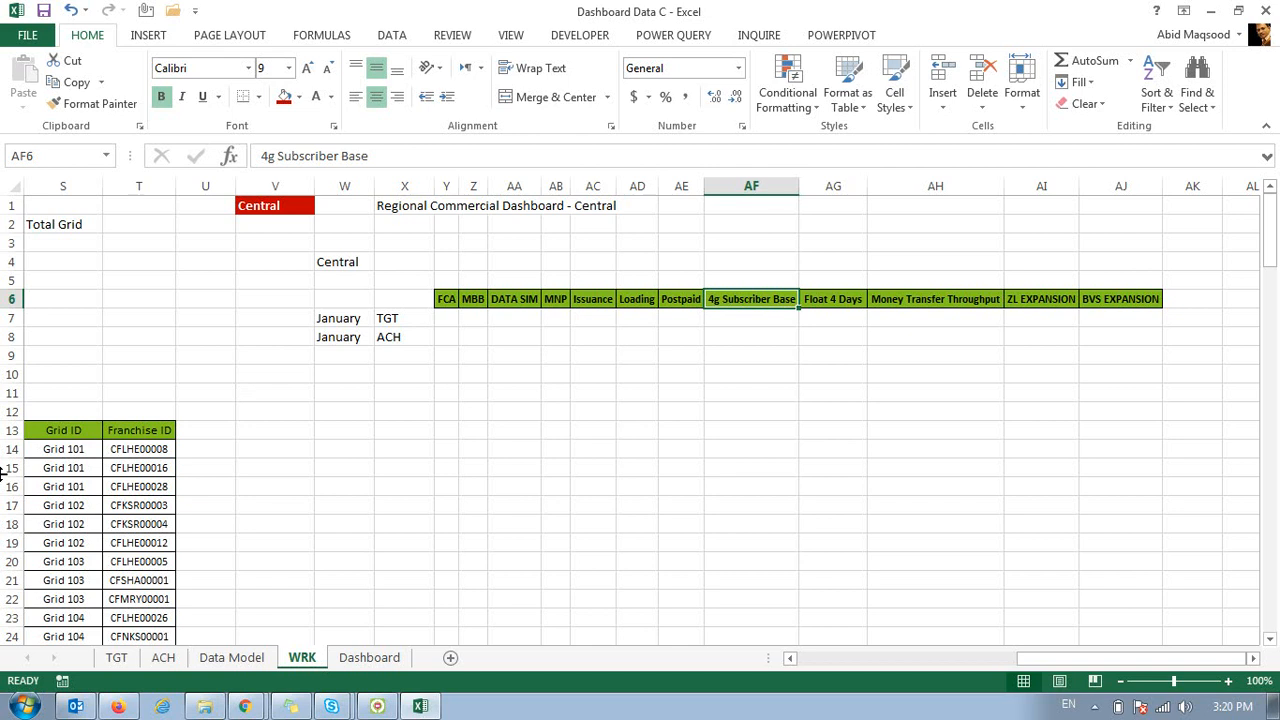
Set the font colour of the metric headings in Y6:AJ6 to white.
key("Left")
key("Left")
key("Left")
key("Left")
key("Left")
key("Left")
key("Left")
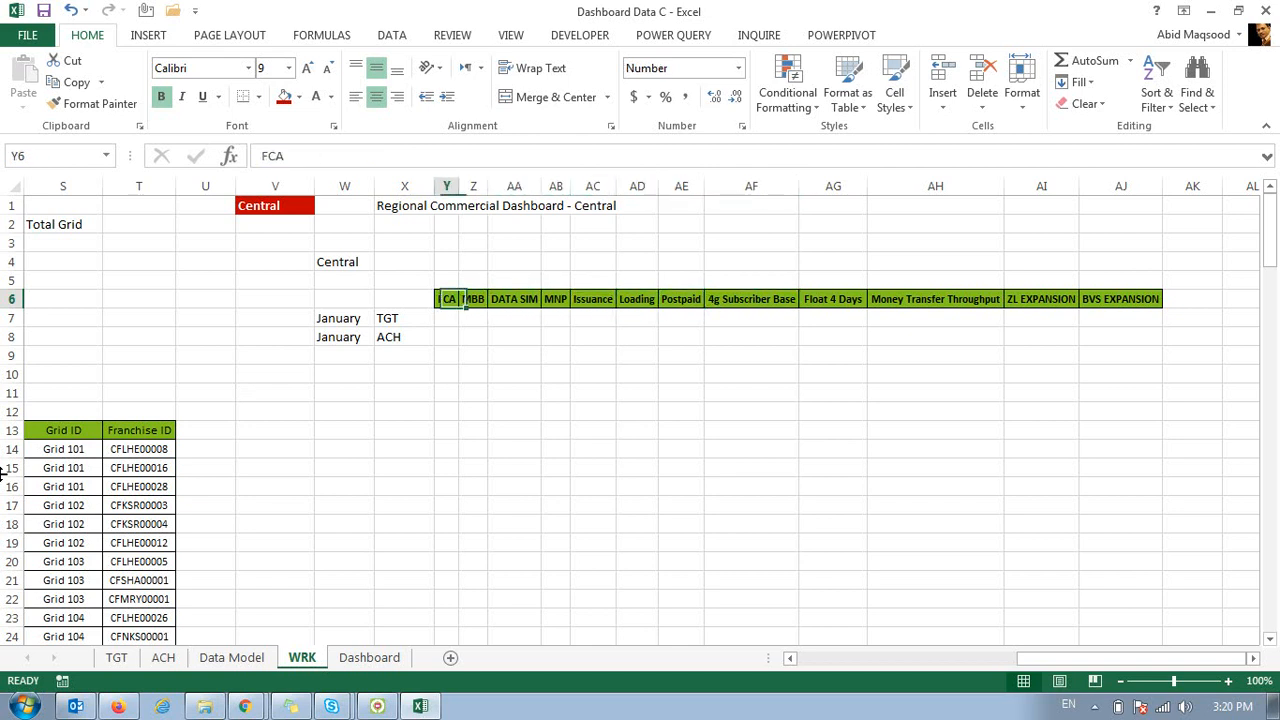
key("ctrl+shift+Right")
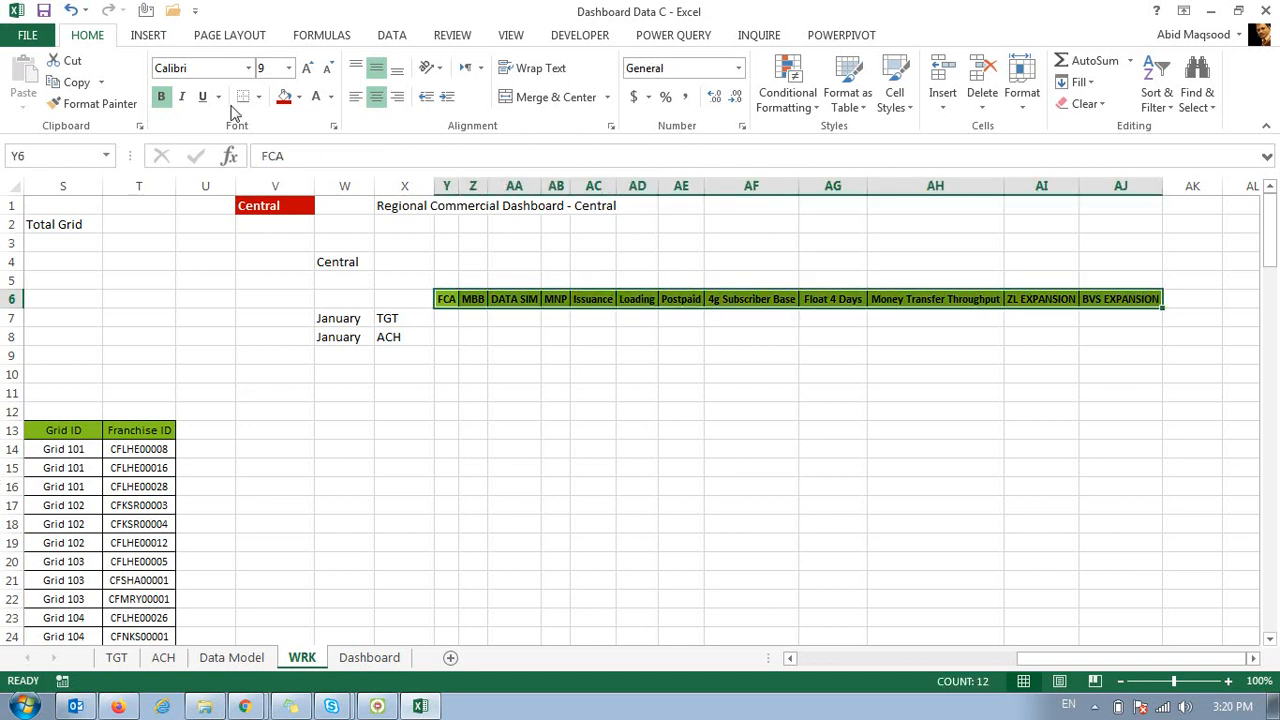
left_click(477, 330)
left_click(449, 299)
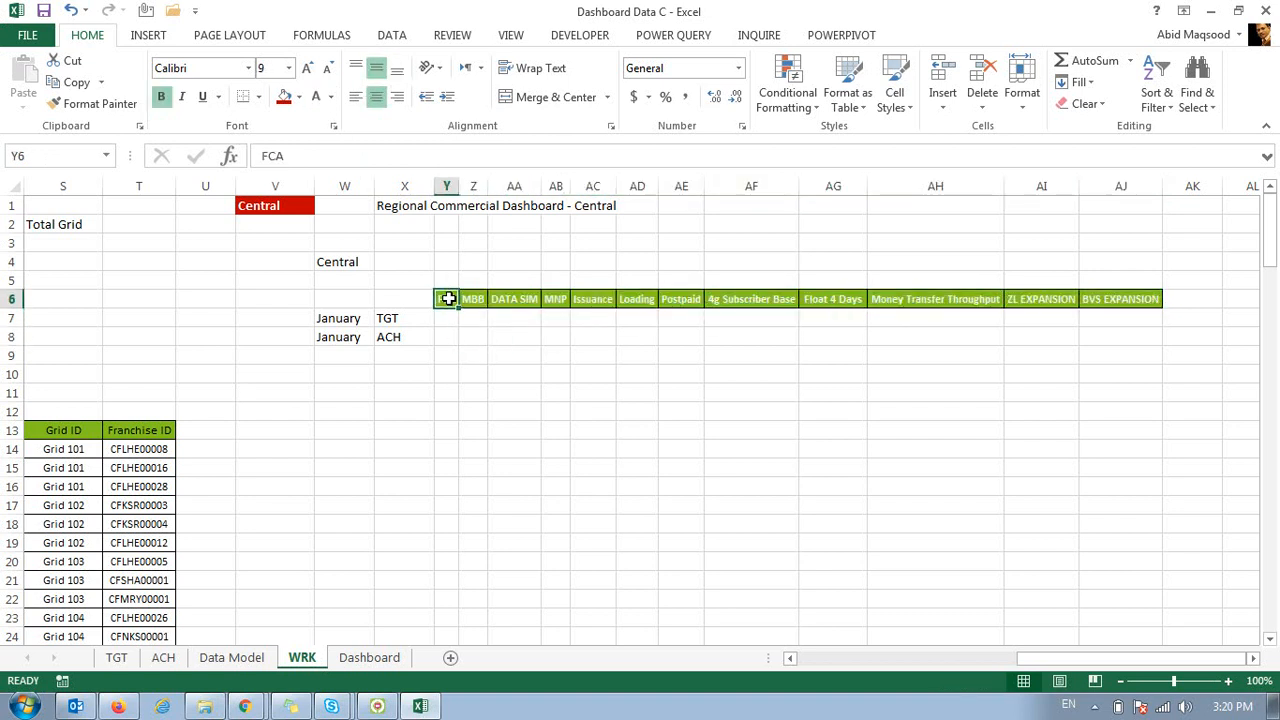
Review the empty TGT and ACH rows under the headings, along with the linked entity in W4 and month in W7.
key("ctrl+Right")
key("Down")
key("Left")
key("Left")
key("Left")
key("Left")
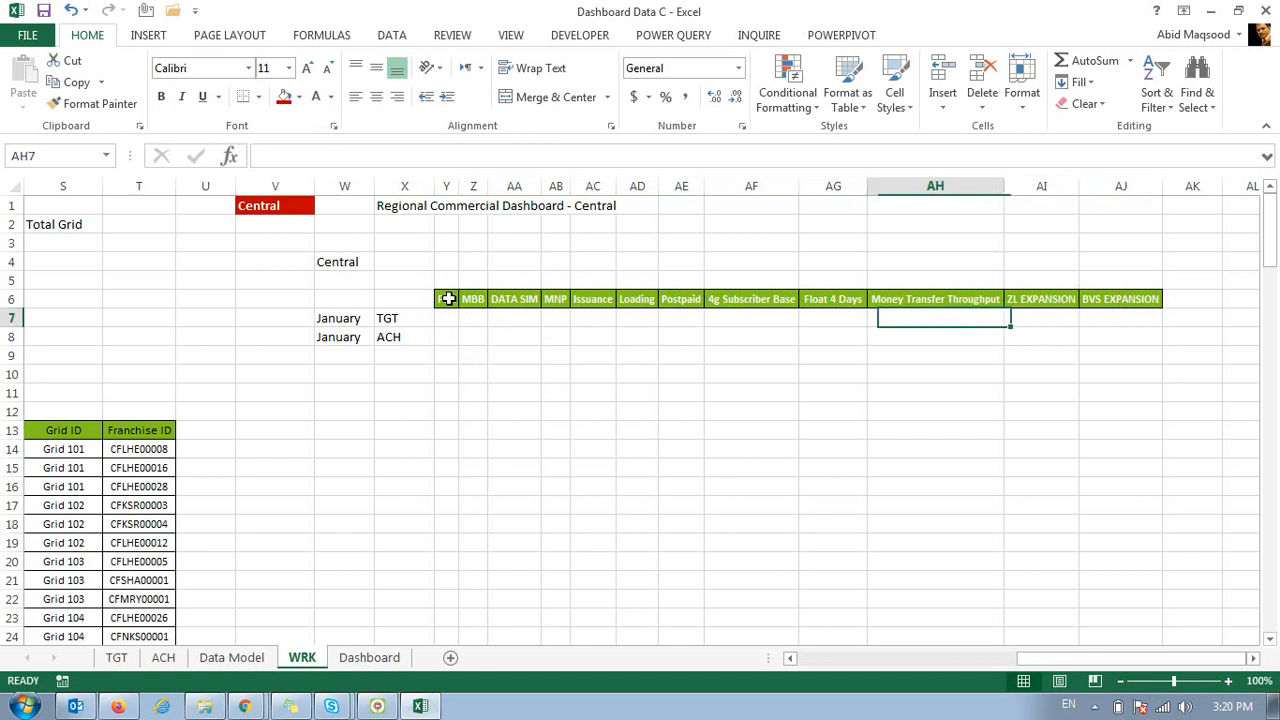
key("ctrl+Left")
key("Right")
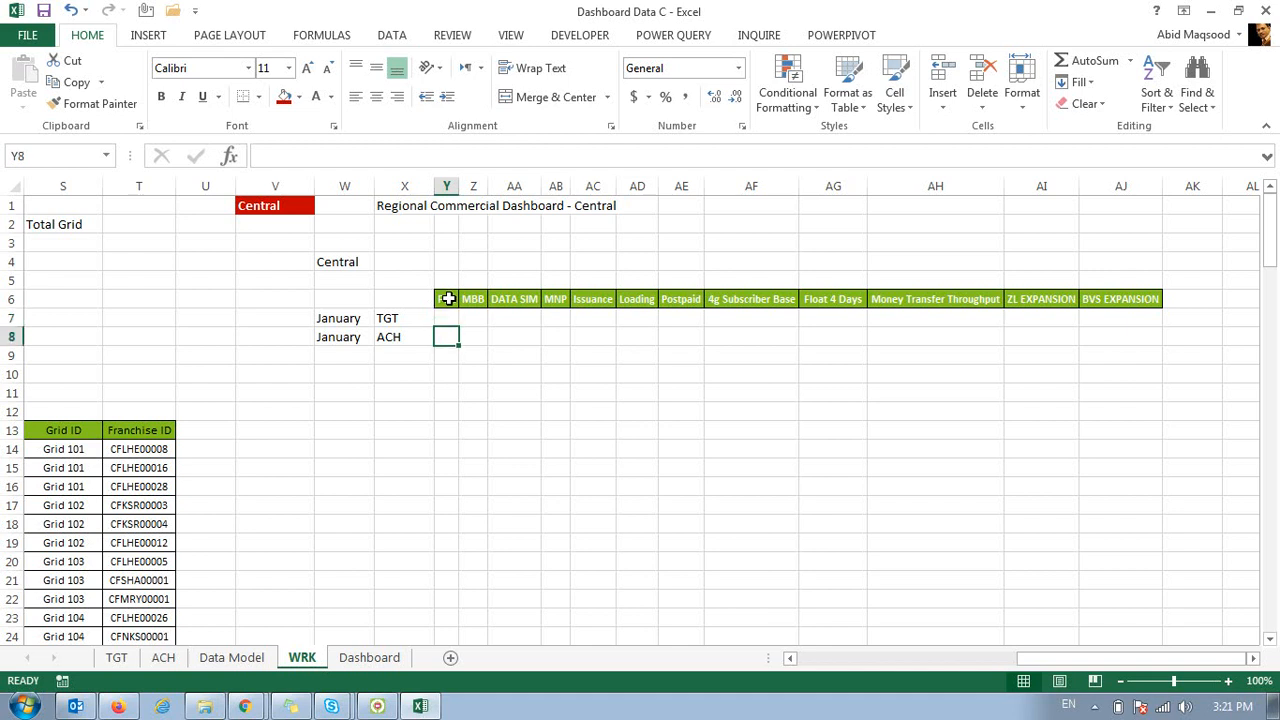
key("Left")
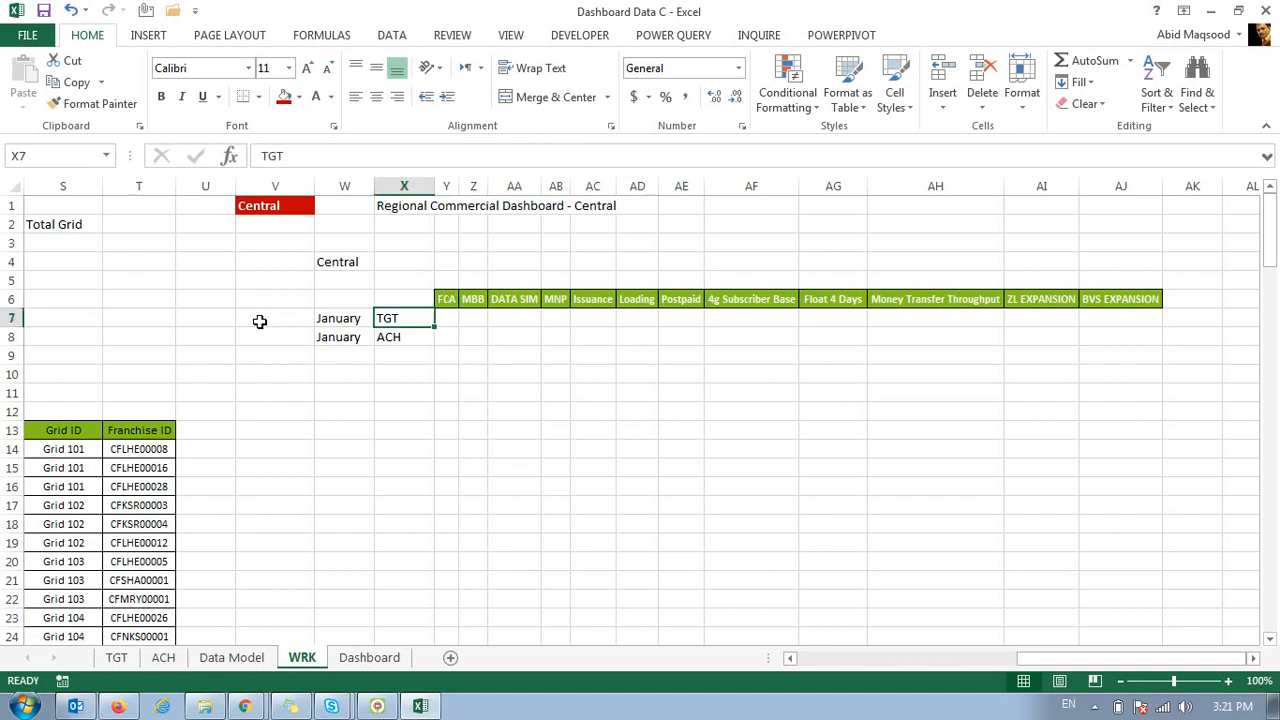
key("Left")
key("Up")
key("Up")
key("Up")
key("Down")
key("Down")
key("Down")
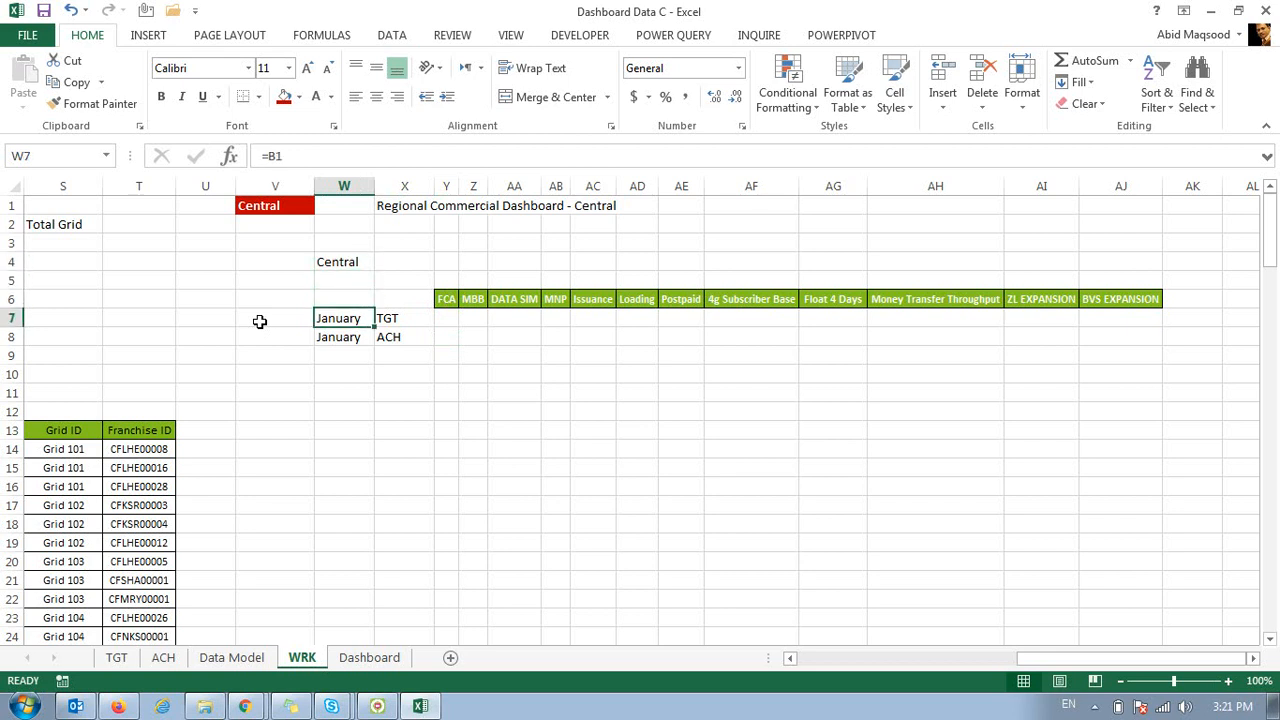
In Y7, start a SUMIFS formula that uses column C of the Data Model sheet as its sum range.
key("Up")
key("Up")
key("Up")
key("Right")
key("Right")
key("Down")
key("Down")
key("Down")
type("=sum")
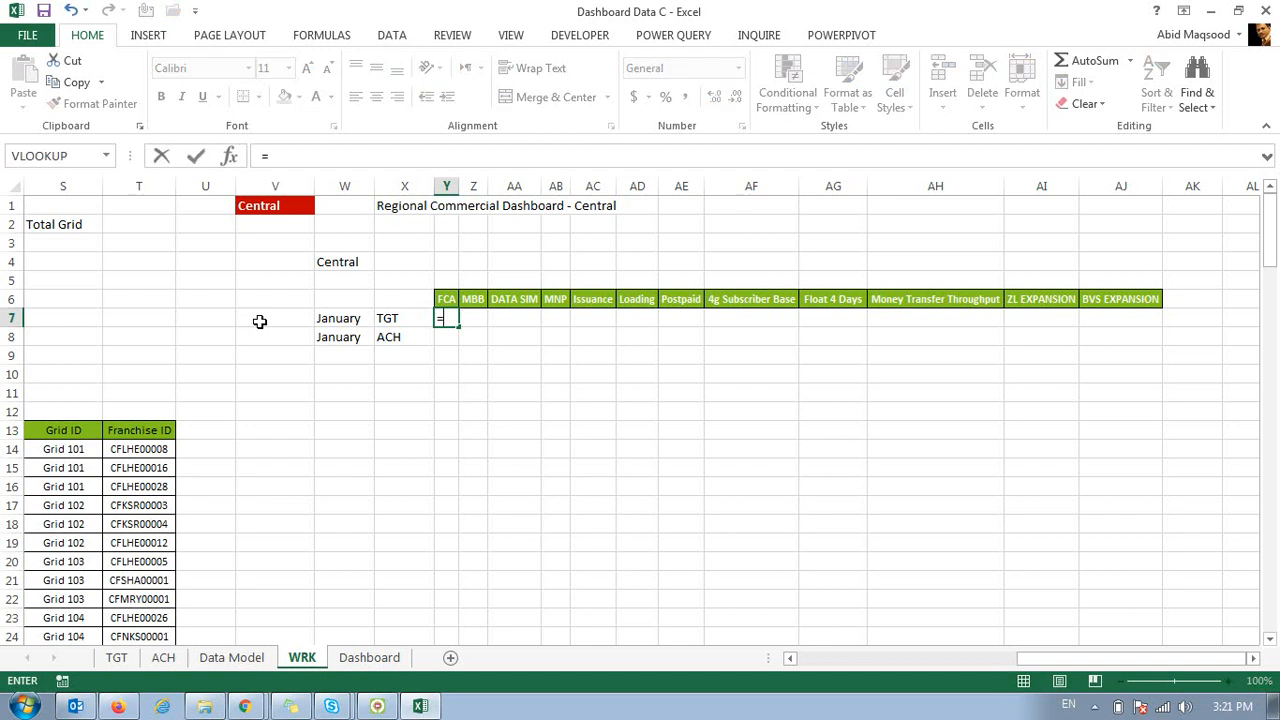
key("Down")
key("Down")
key("Tab")
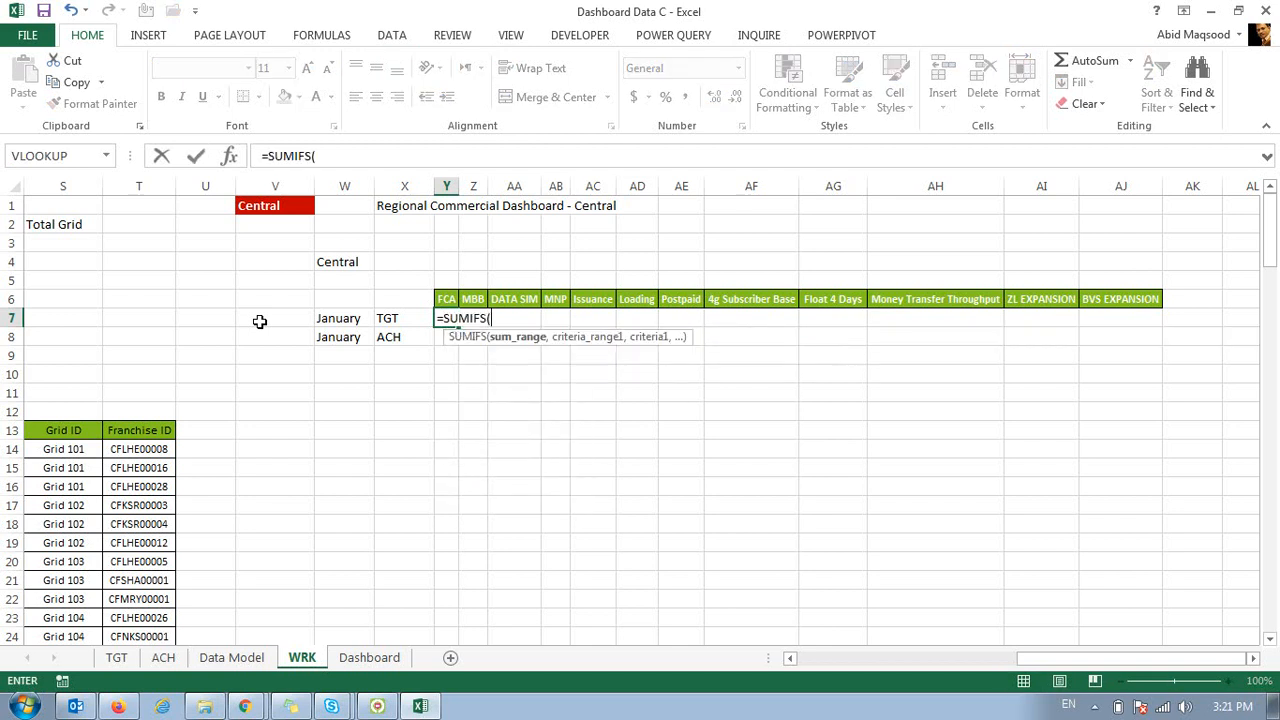
left_click(225, 660)
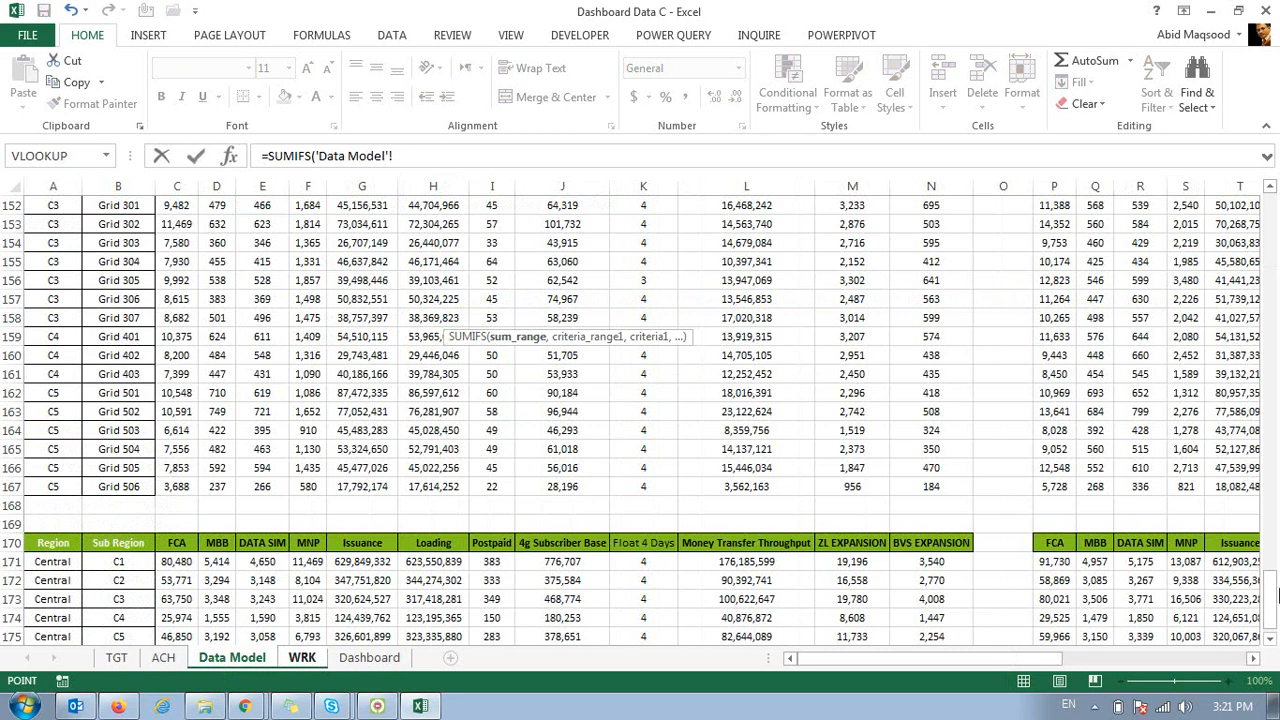
left_click_drag(1272, 598, 1272, 220)
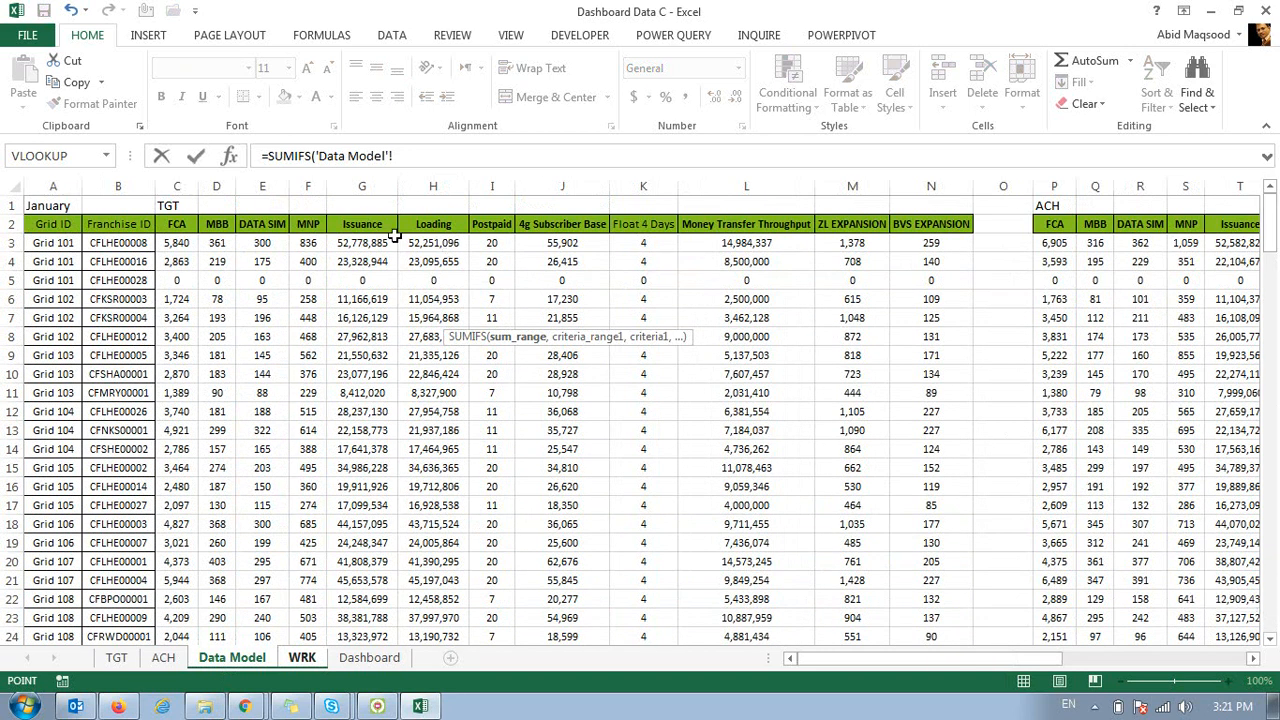
left_click(179, 188)
type(",")
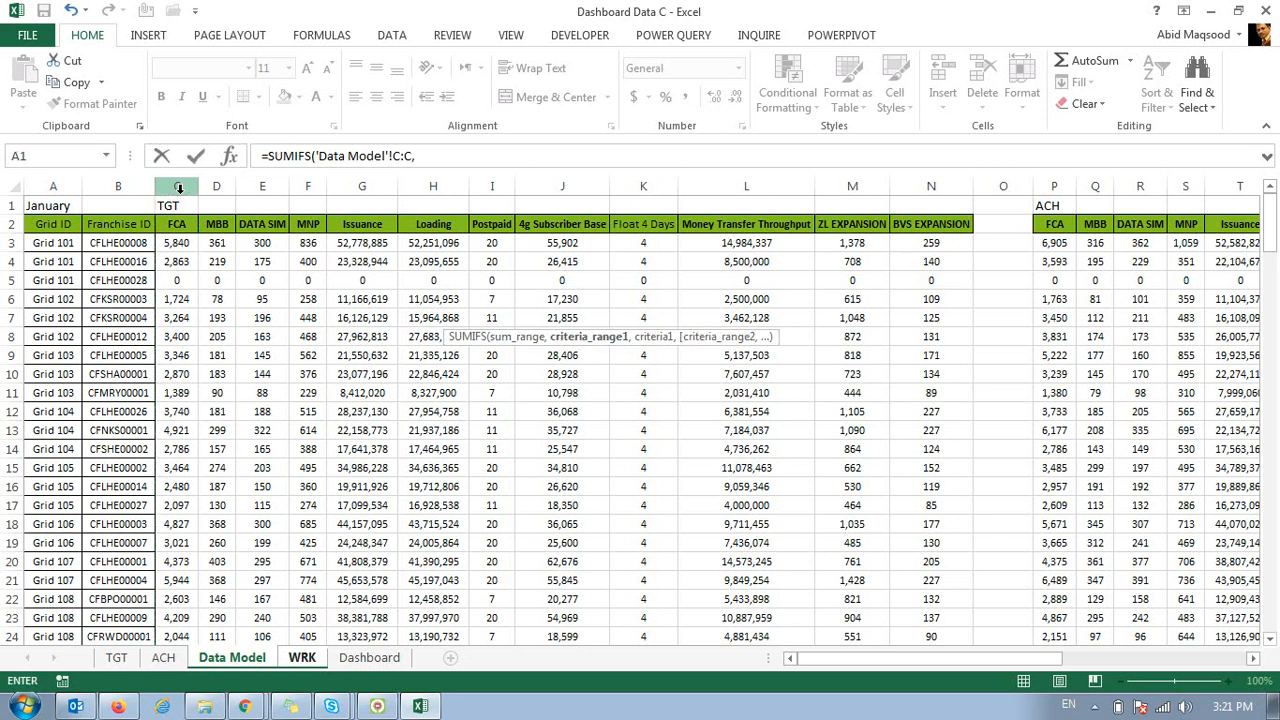
Complete the Y7 SUMIFS formula with criteria range 'Data Model'!$B:$B and the absolute criterion WRK!$W$4.
left_click(116, 186)
key("F4")
type(",")
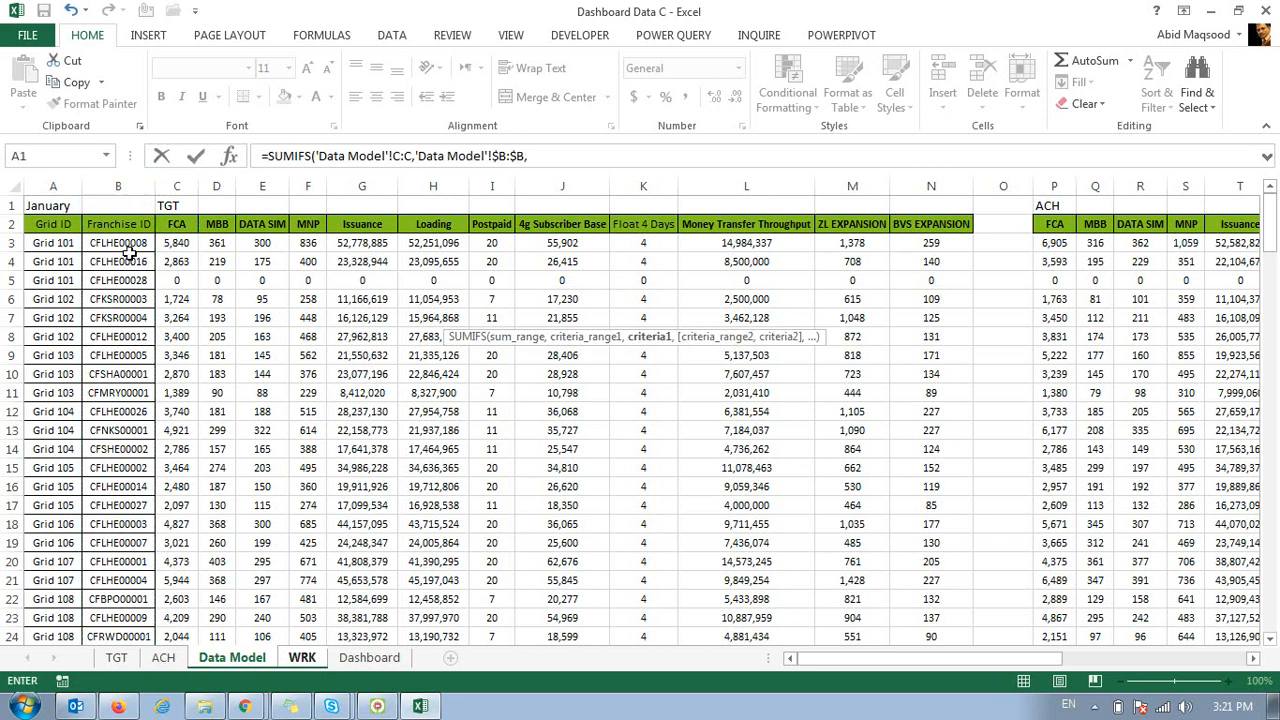
left_click(302, 659)
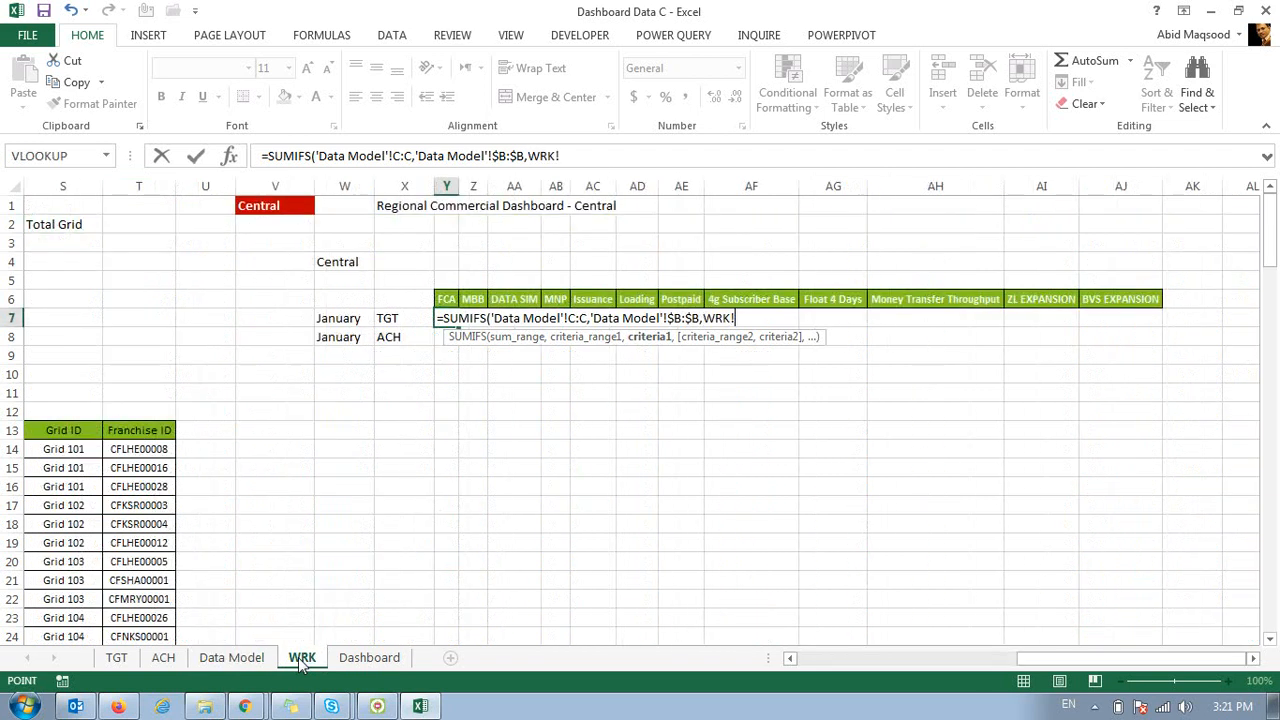
left_click(338, 262)
key("F4")
key("Return")
key("Up")
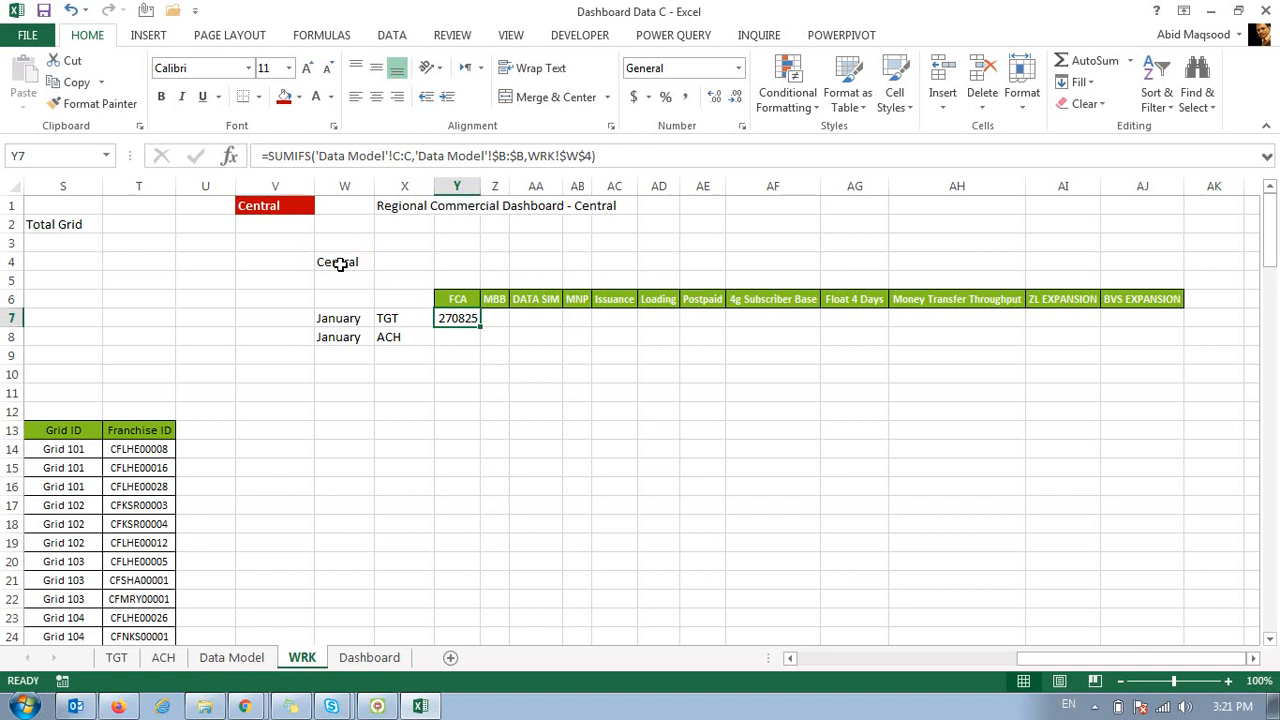
Format Y7 as a number with zero decimal places and a thousands separator.
key("ctrl+1")
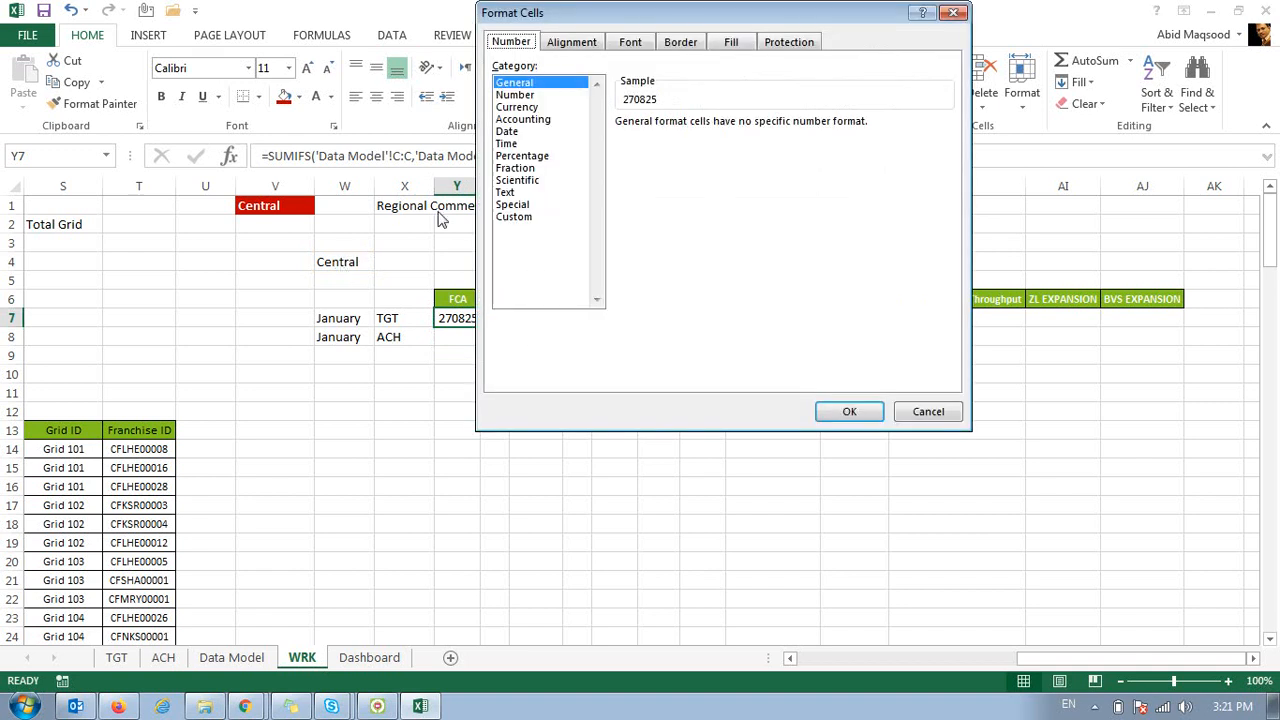
left_click(522, 95)
left_click(621, 146)
left_click(742, 128)
left_click(742, 128)
left_click(806, 411)
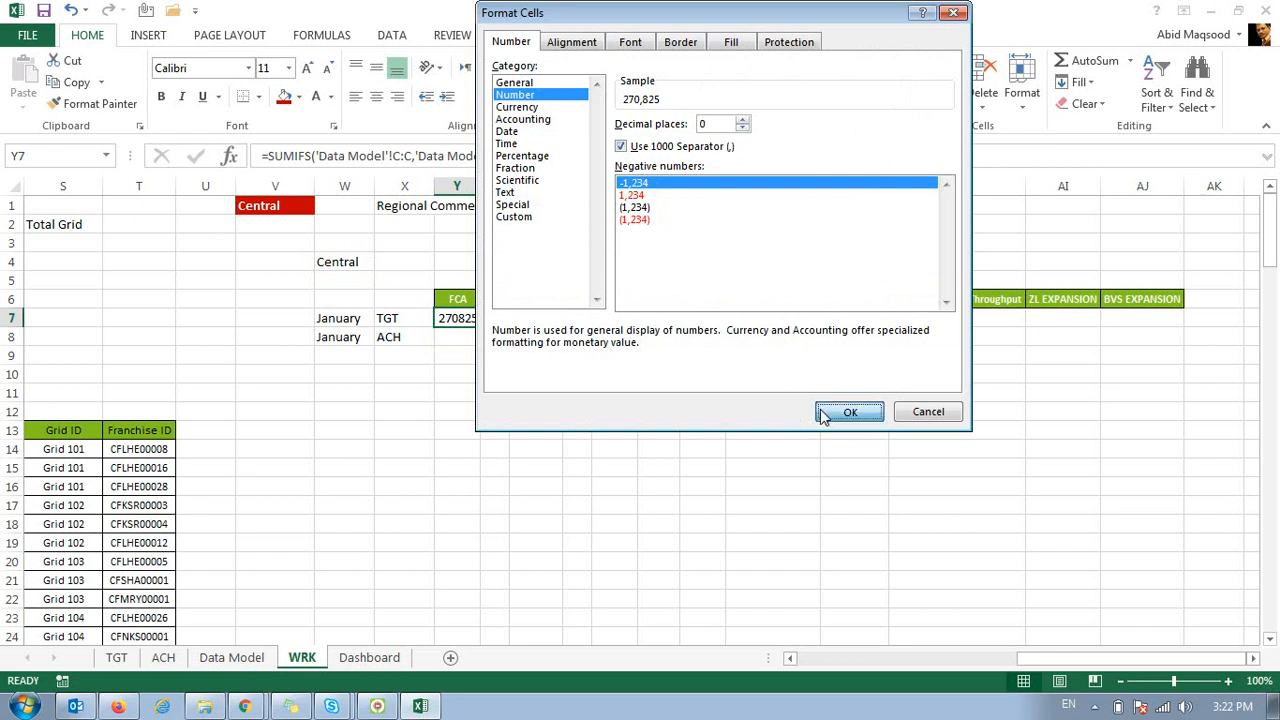
Fill the Y7 formula across the TGT row to AJ7 and autofit columns Y through AJ.
left_click_drag(483, 325, 1156, 342)
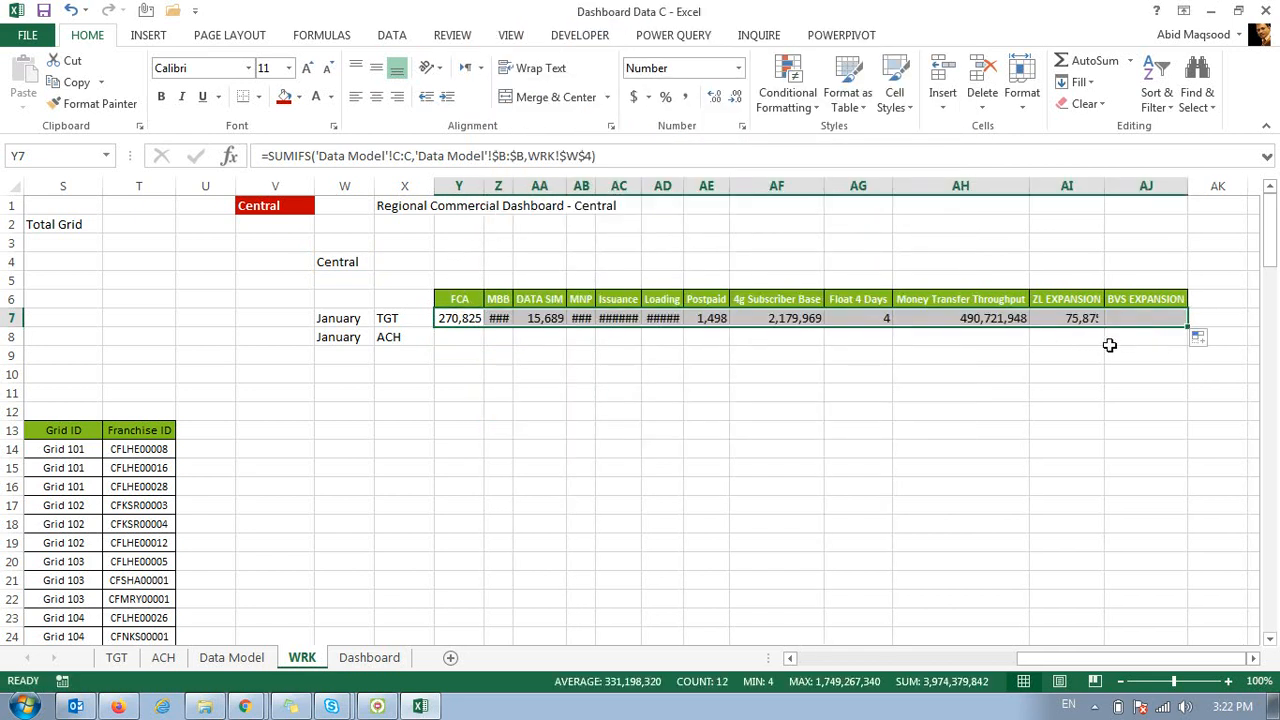
left_click(456, 188)
left_click_drag(456, 188, 1180, 190)
double_click(1188, 189)
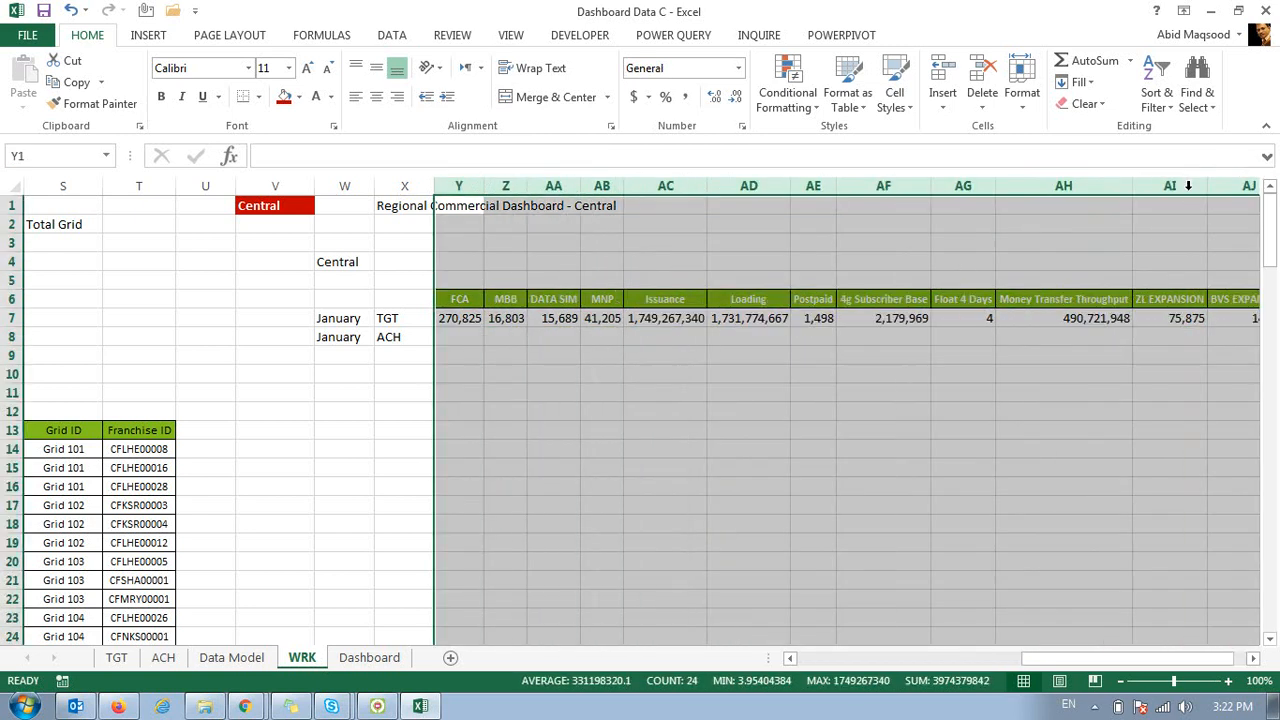
Select region C2 on the Dashboard and check the TGT row on WRK.
left_click(263, 204)
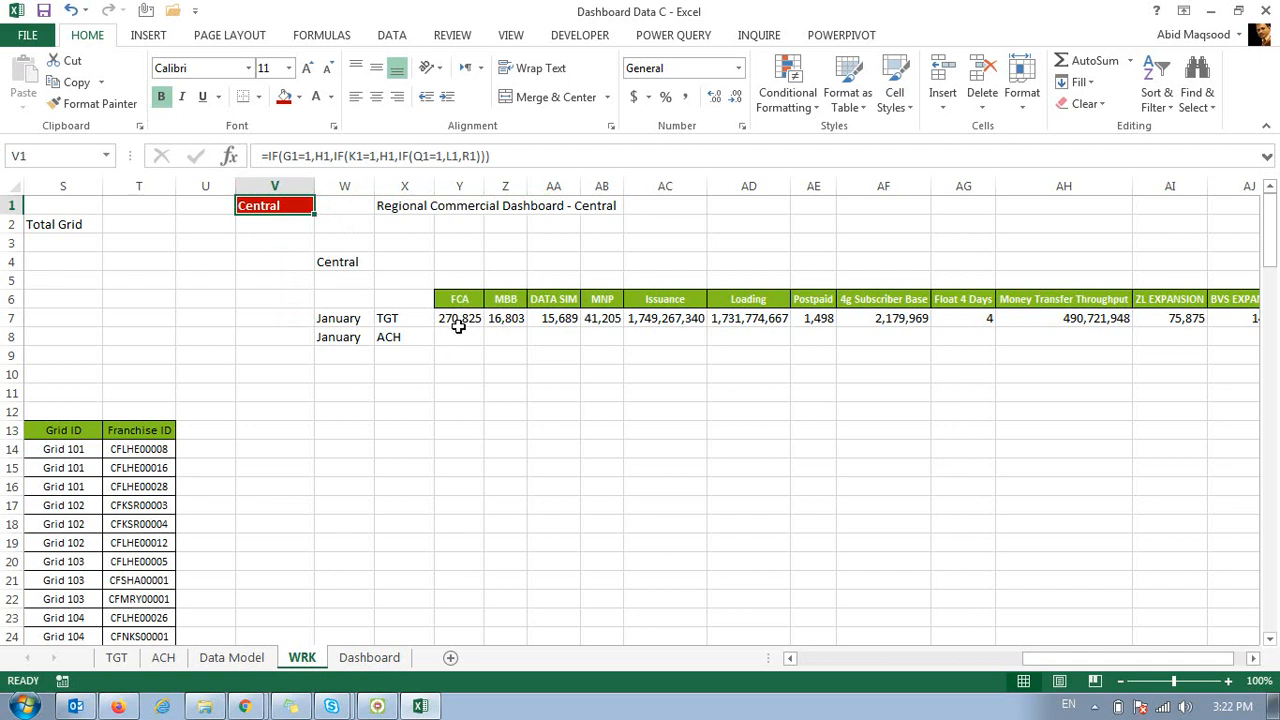
left_click(457, 322)
left_click(354, 656)
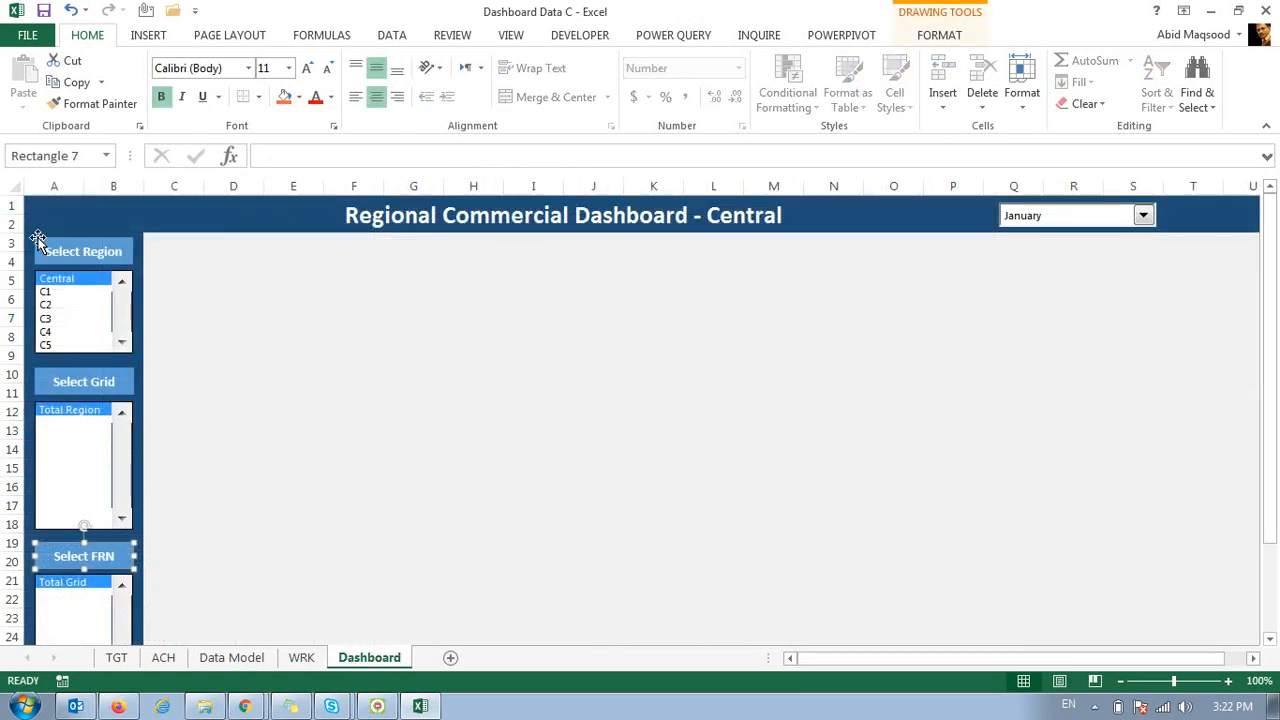
left_click(47, 304)
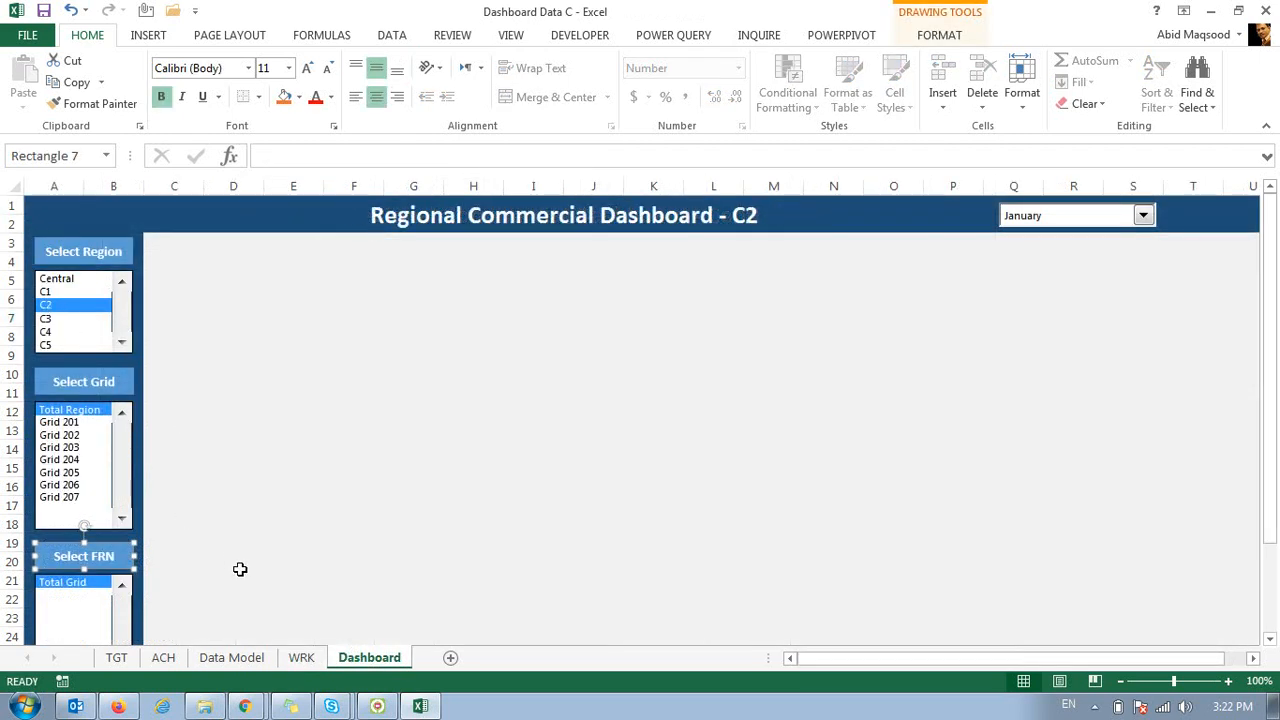
left_click(301, 657)
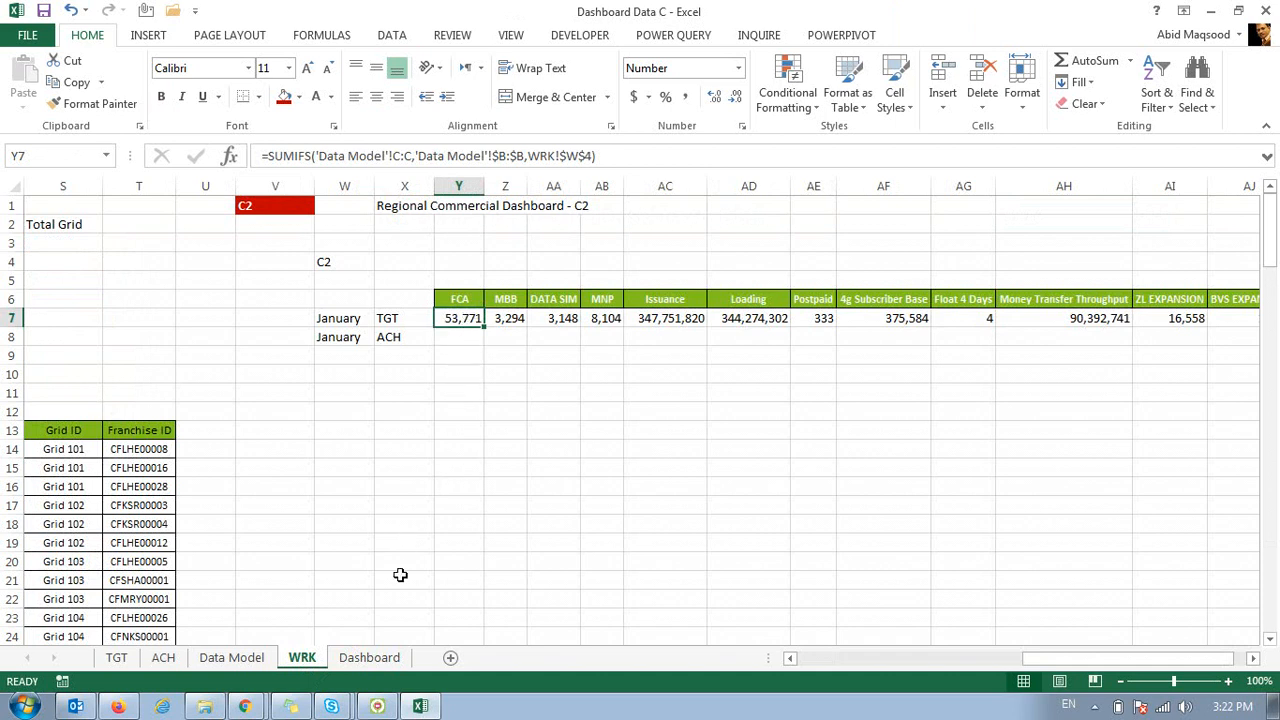
Select Grid 202 on the Dashboard and check how the TGT row on WRK responds.
left_click(369, 657)
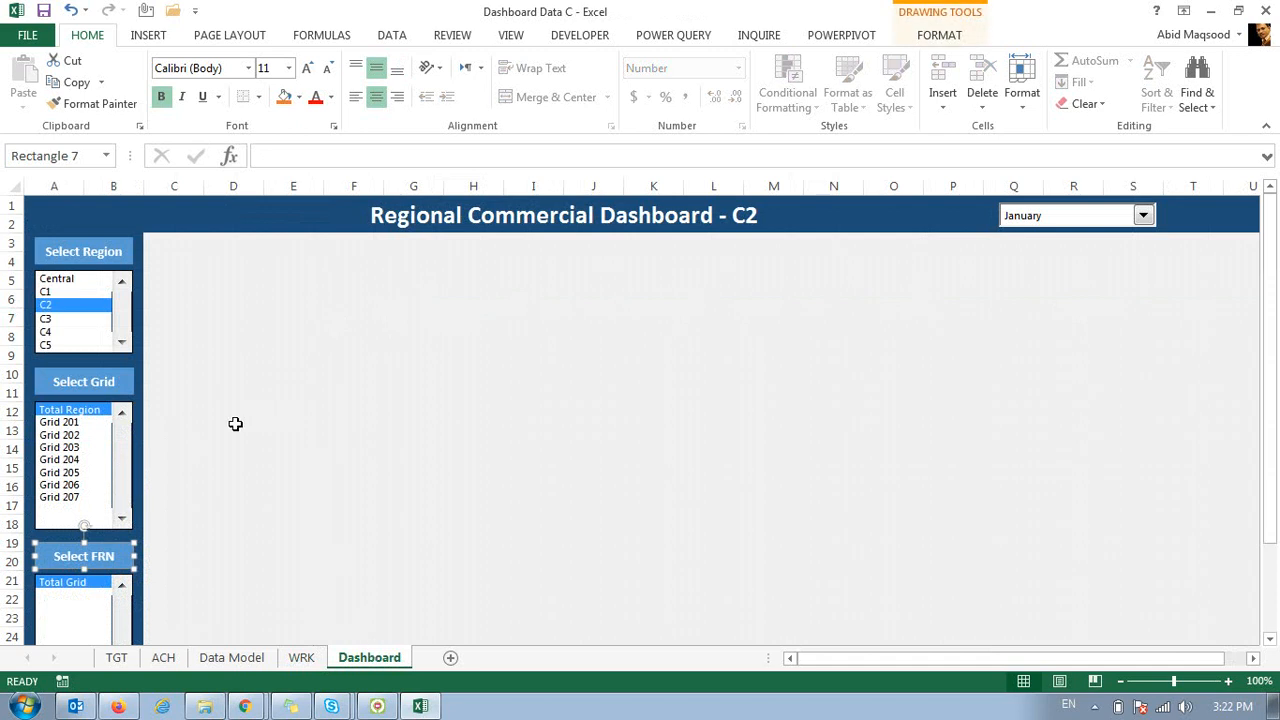
left_click(60, 435)
left_click(300, 659)
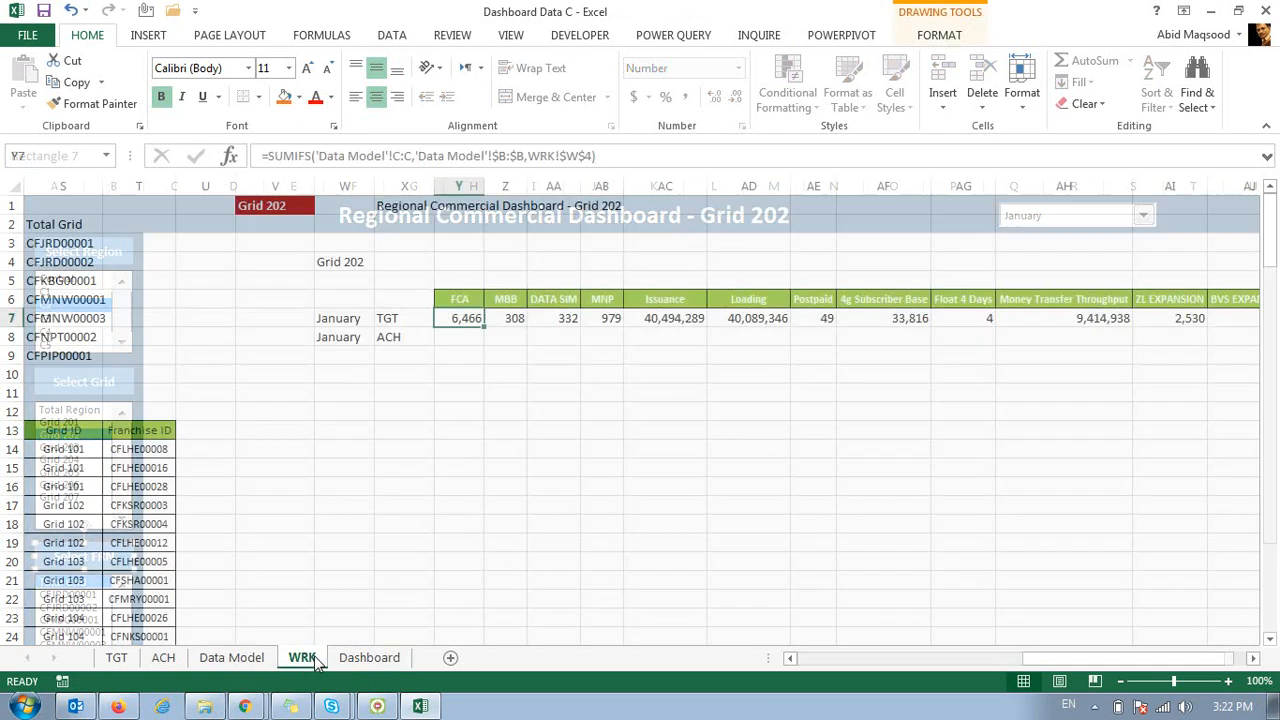
Select franchise CFMNW00001 on the Dashboard and check the TGT row on WRK.
left_click(369, 657)
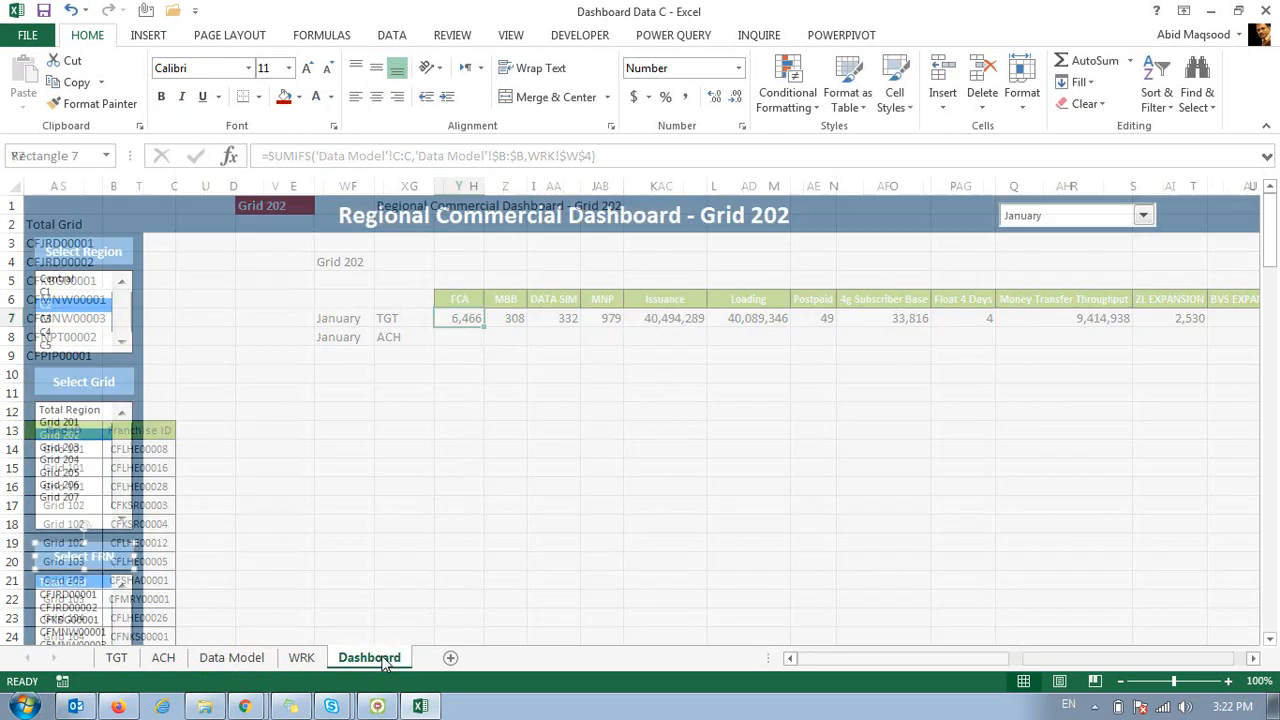
left_click(66, 632)
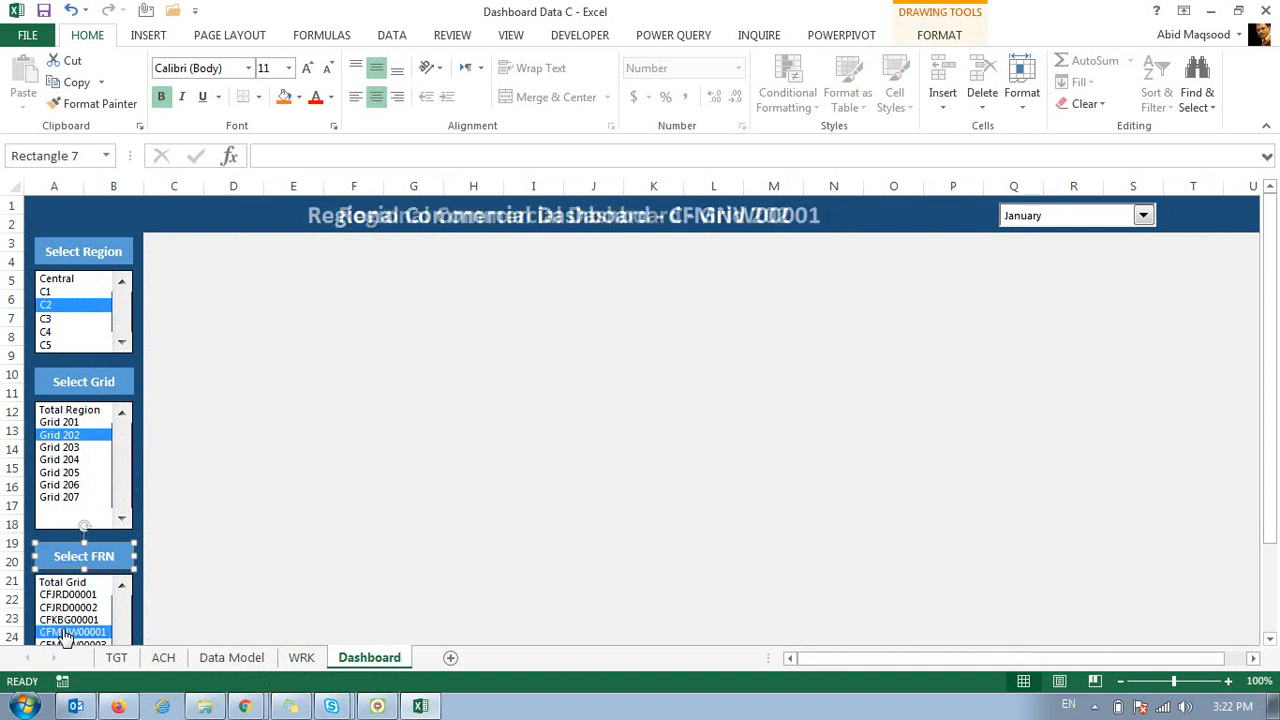
left_click(175, 562)
left_click(301, 657)
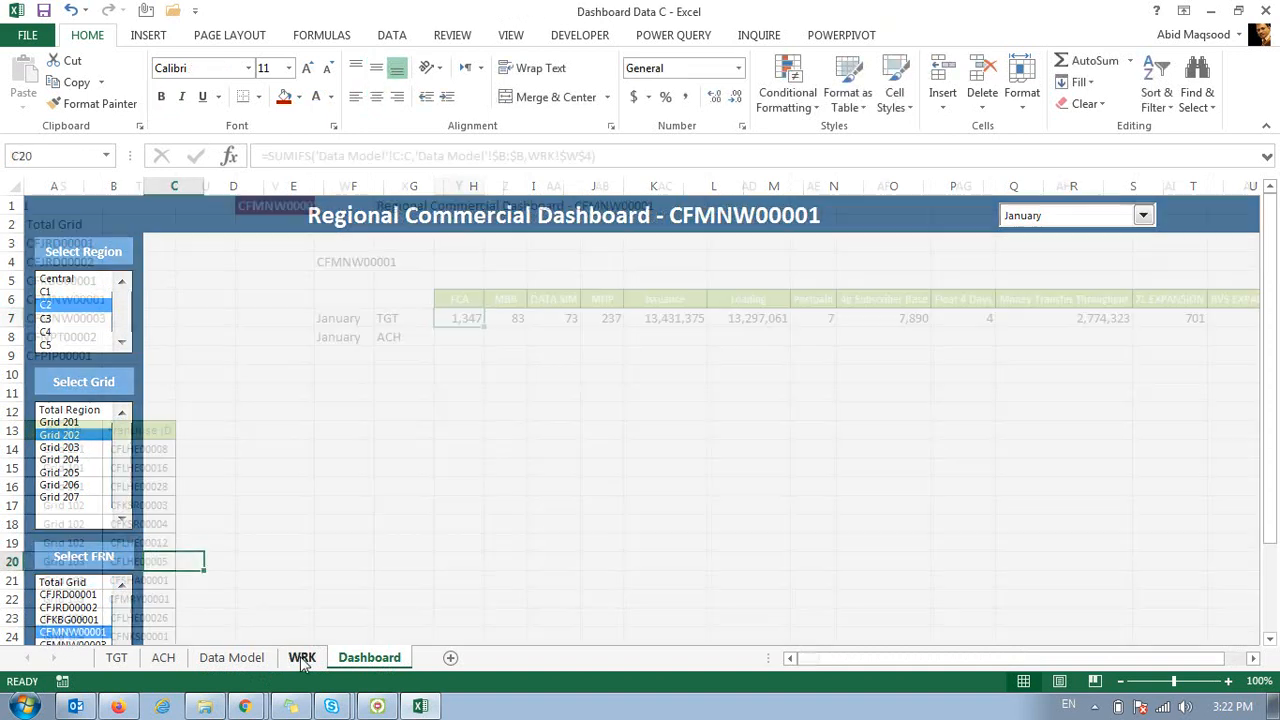
Enter =SUMIFS('Data Model'!P:P,'Data Model'!$B:$B,WRK!$W$4) in Y8 of WRK for the ACH row's FCA value.
left_click(451, 340)
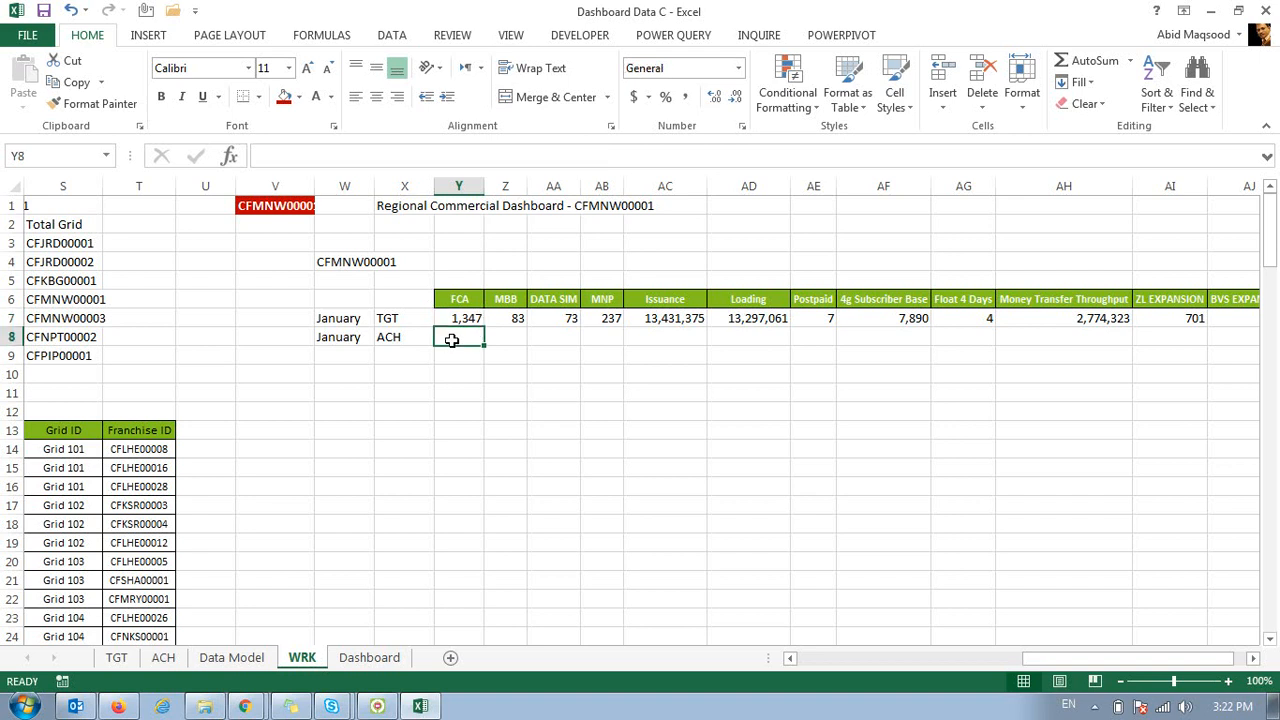
type("=sum")
key("Down")
key("Down")
key("Tab")
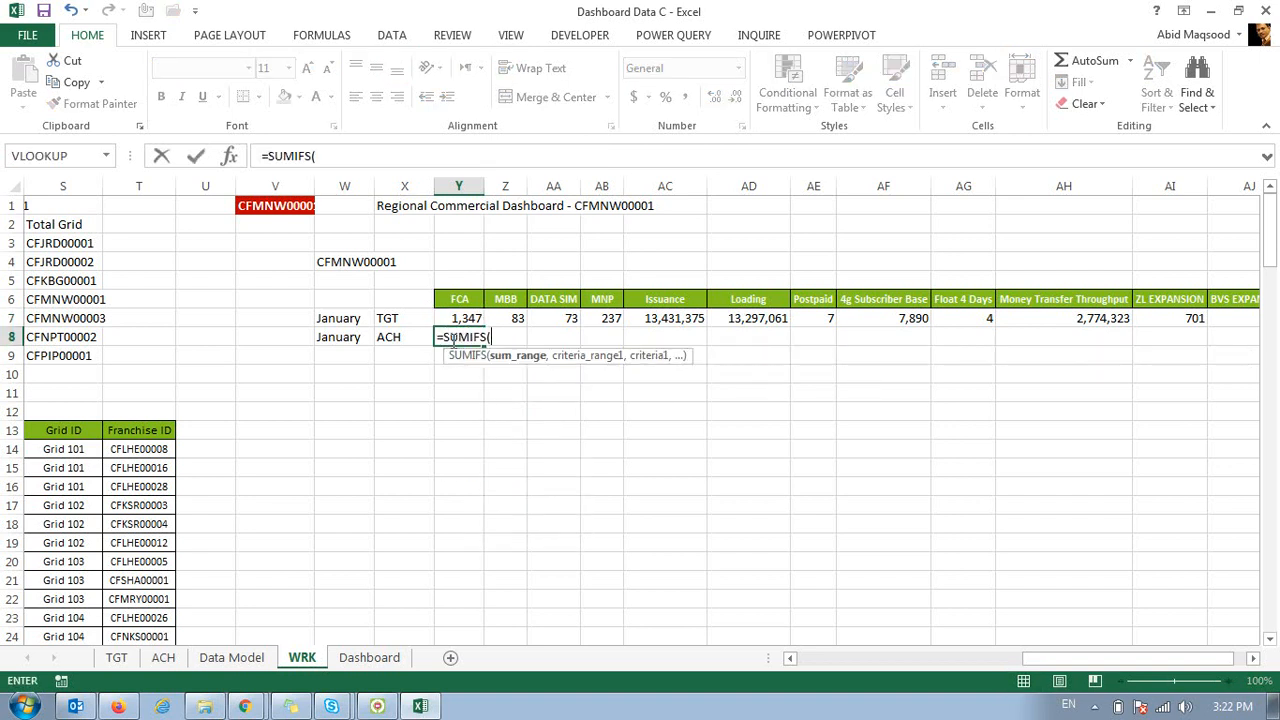
left_click(215, 662)
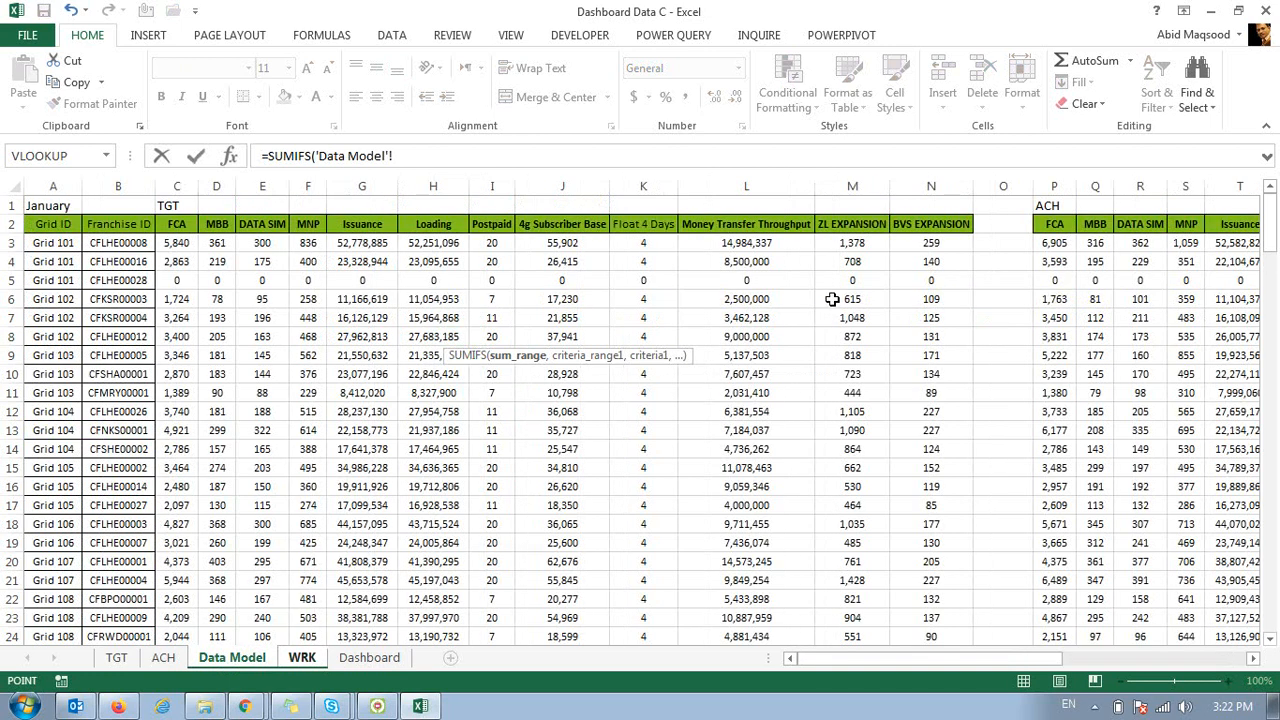
left_click(1054, 188)
type(",")
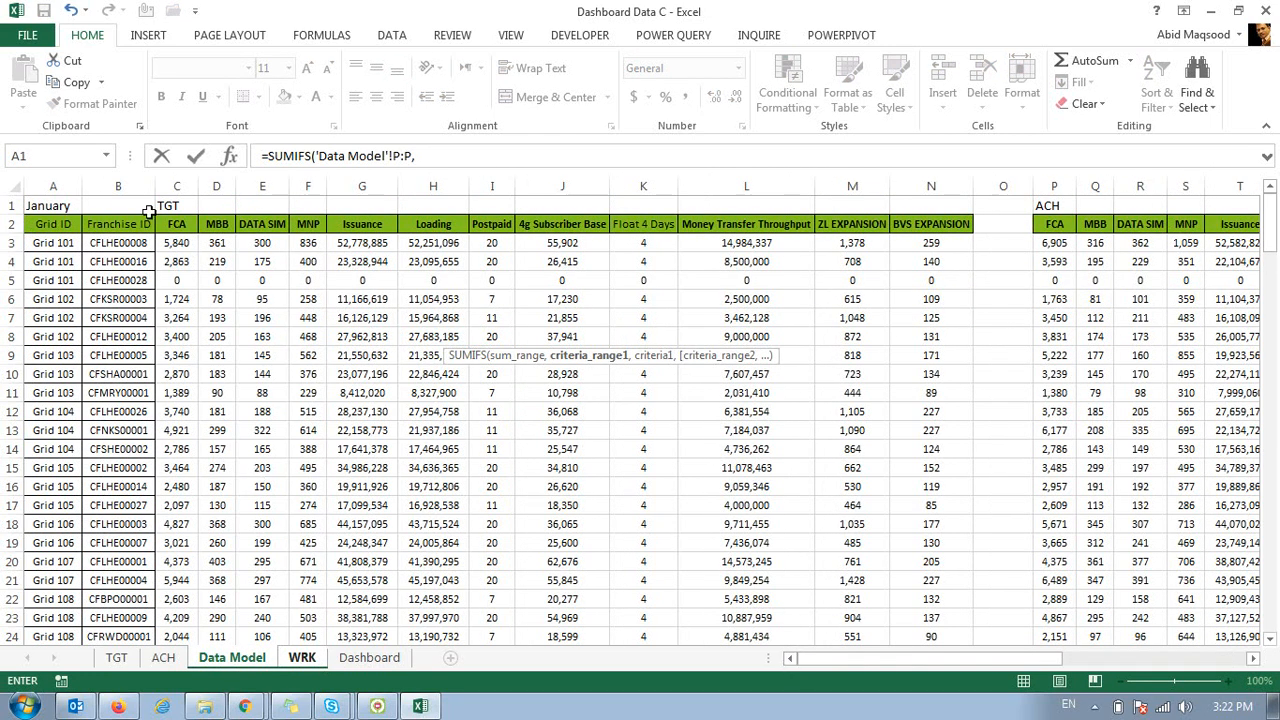
left_click(122, 186)
type(",")
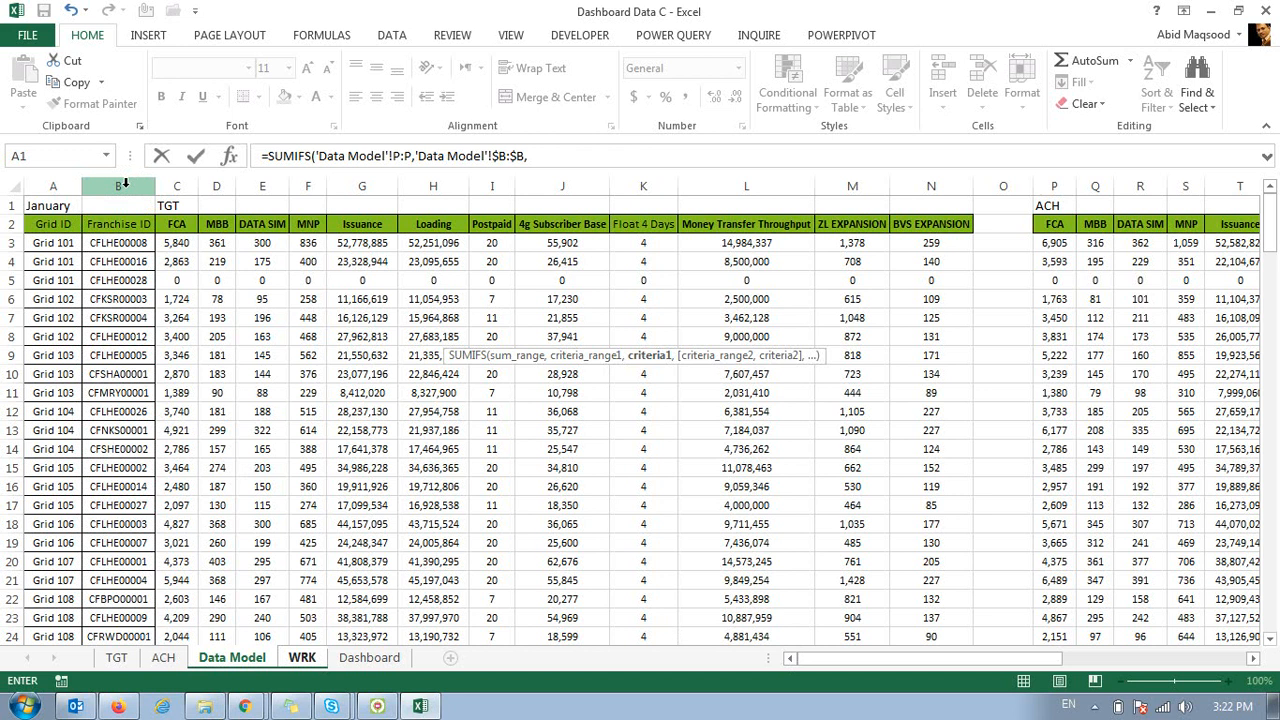
left_click(300, 658)
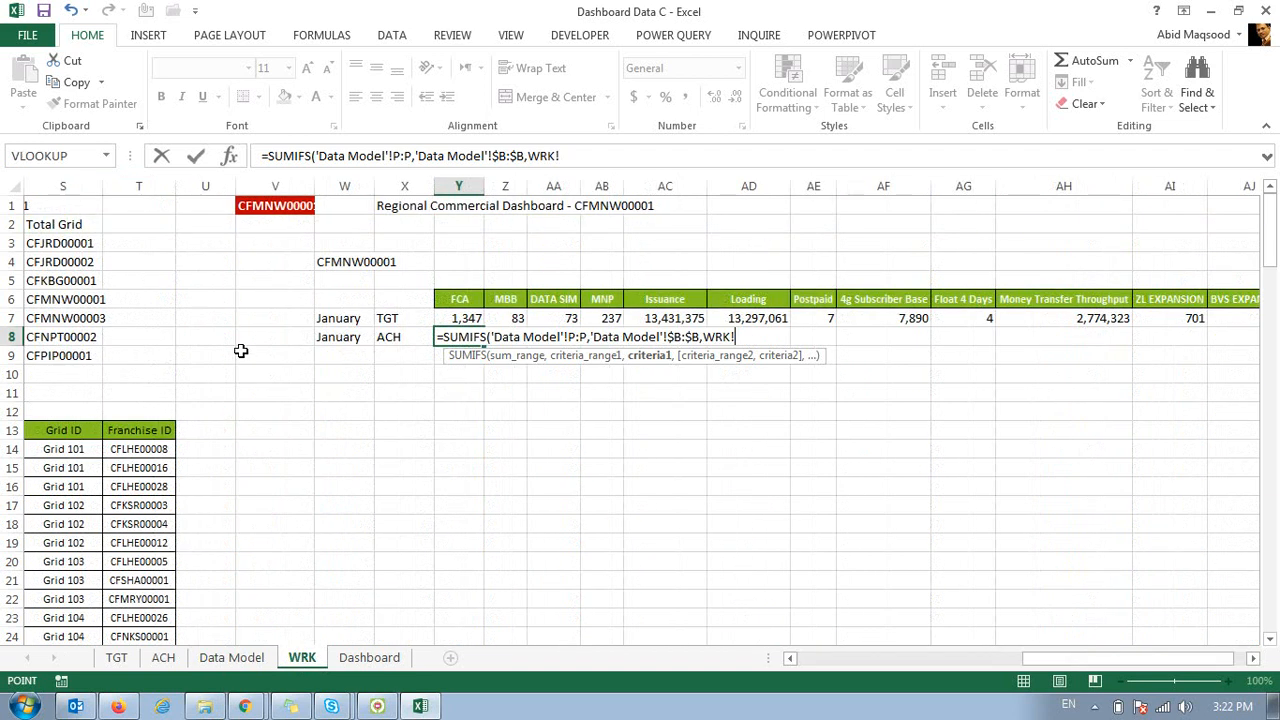
left_click(334, 260)
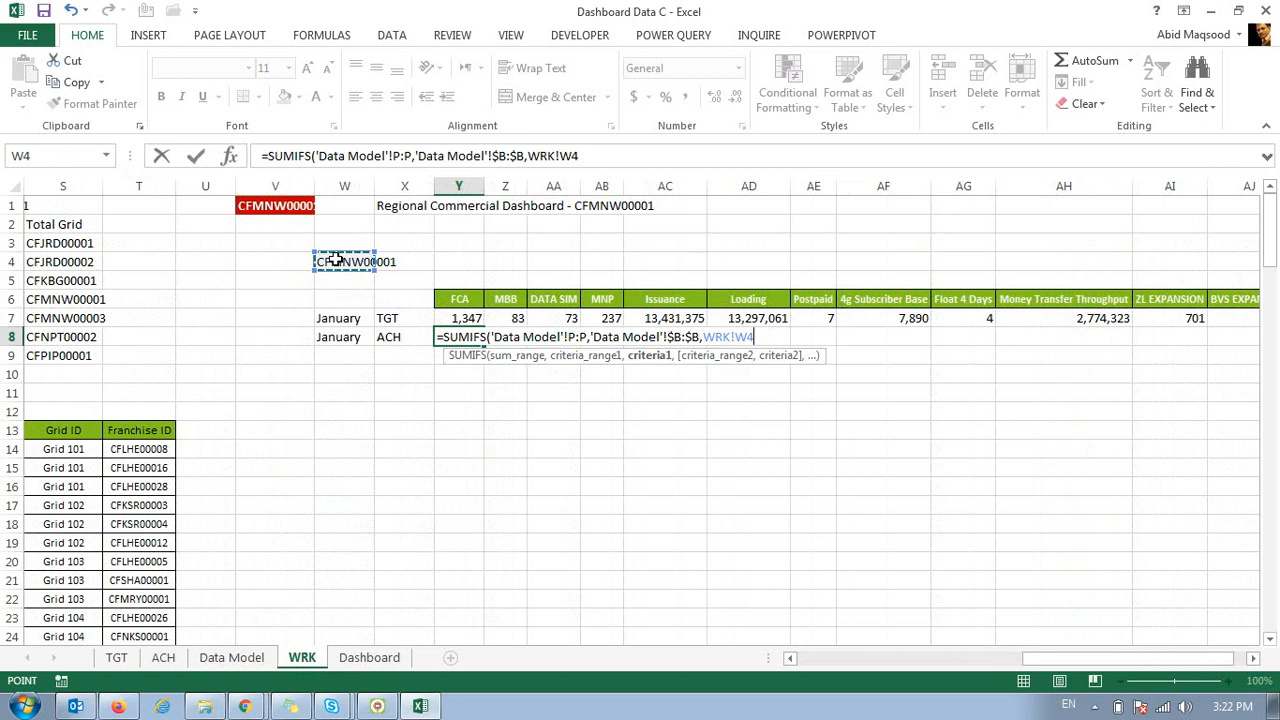
key("F4")
key("Return")
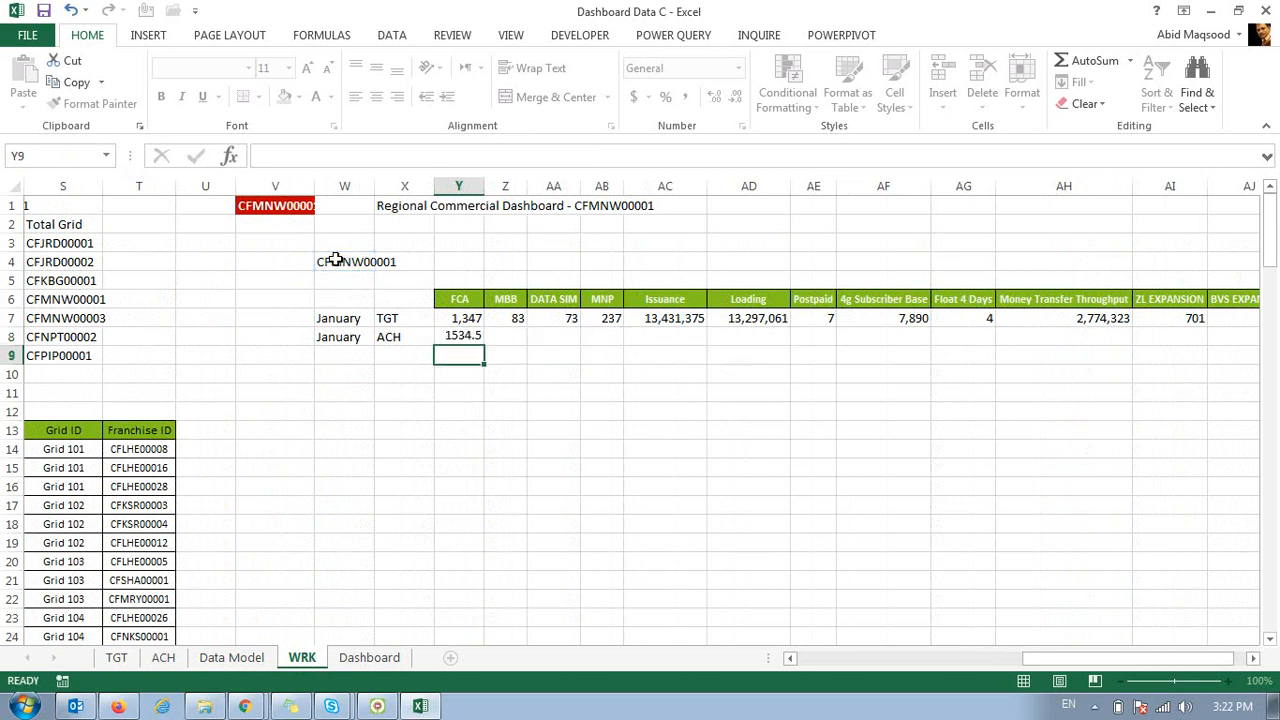
Copy the number format of Y7 to Y8 and fill the Y8 formula across the ACH row to AJ8.
key("Up")
left_click(467, 316)
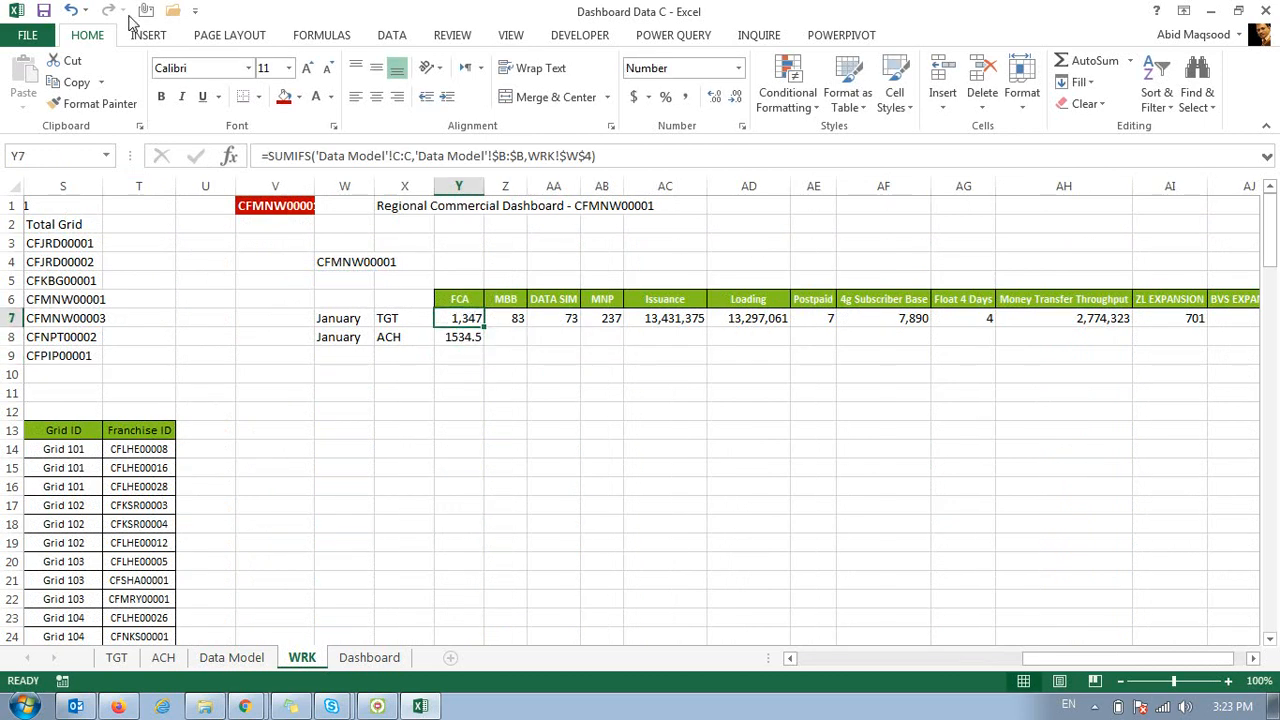
left_click(90, 103)
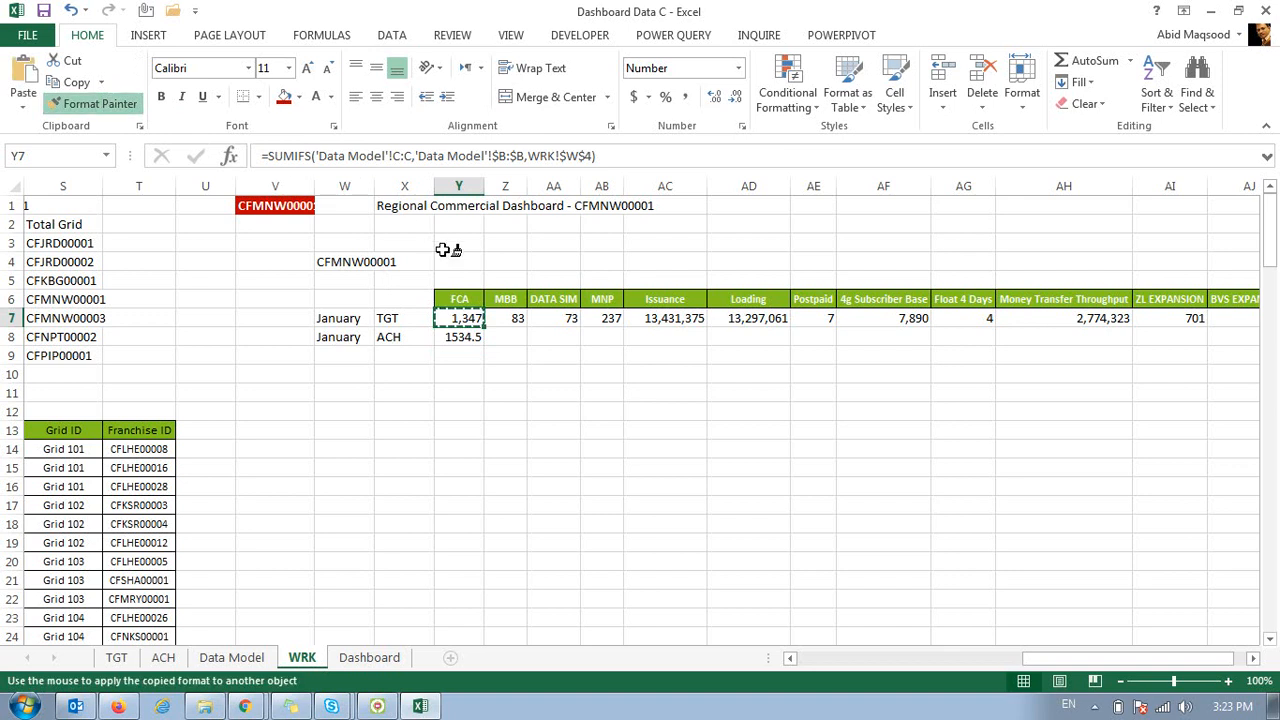
left_click(455, 342)
mouse_move(484, 346)
left_mouse_down()
mouse_move(652, 391)
mouse_move(1176, 385)
mouse_move(1150, 383)
left_mouse_up()
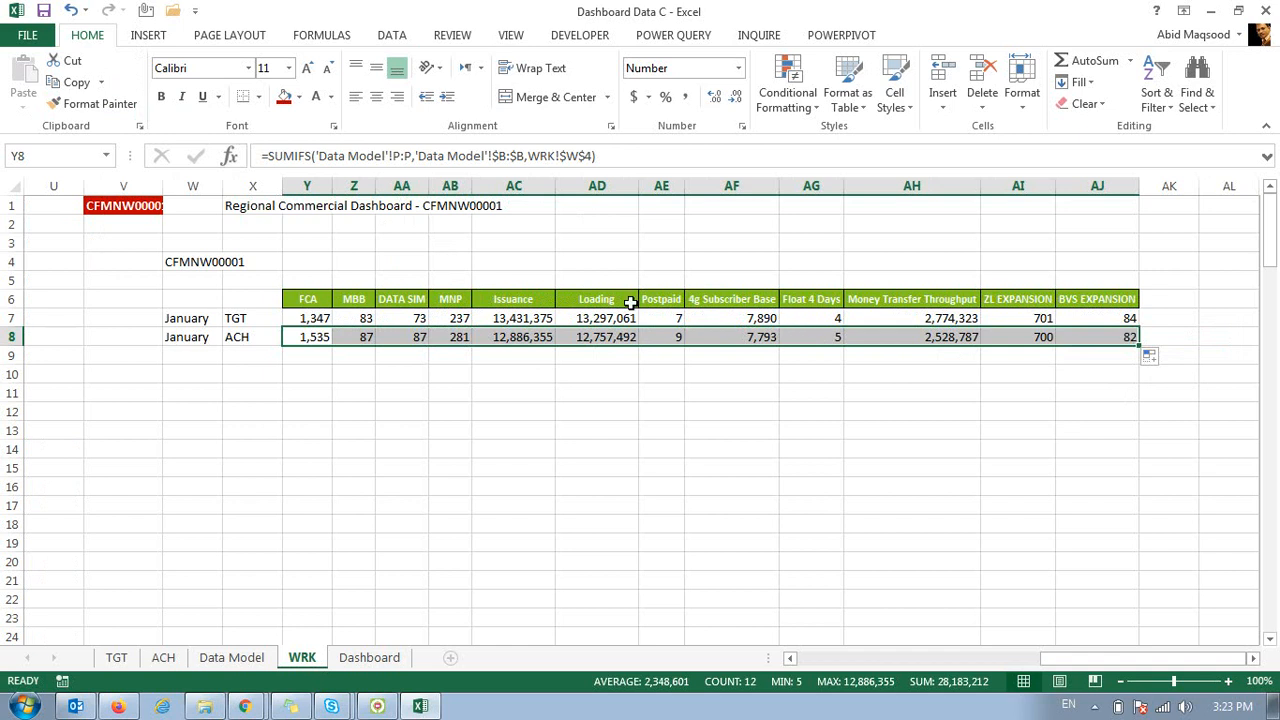
left_click(325, 371)
key("Left")
key("Left")
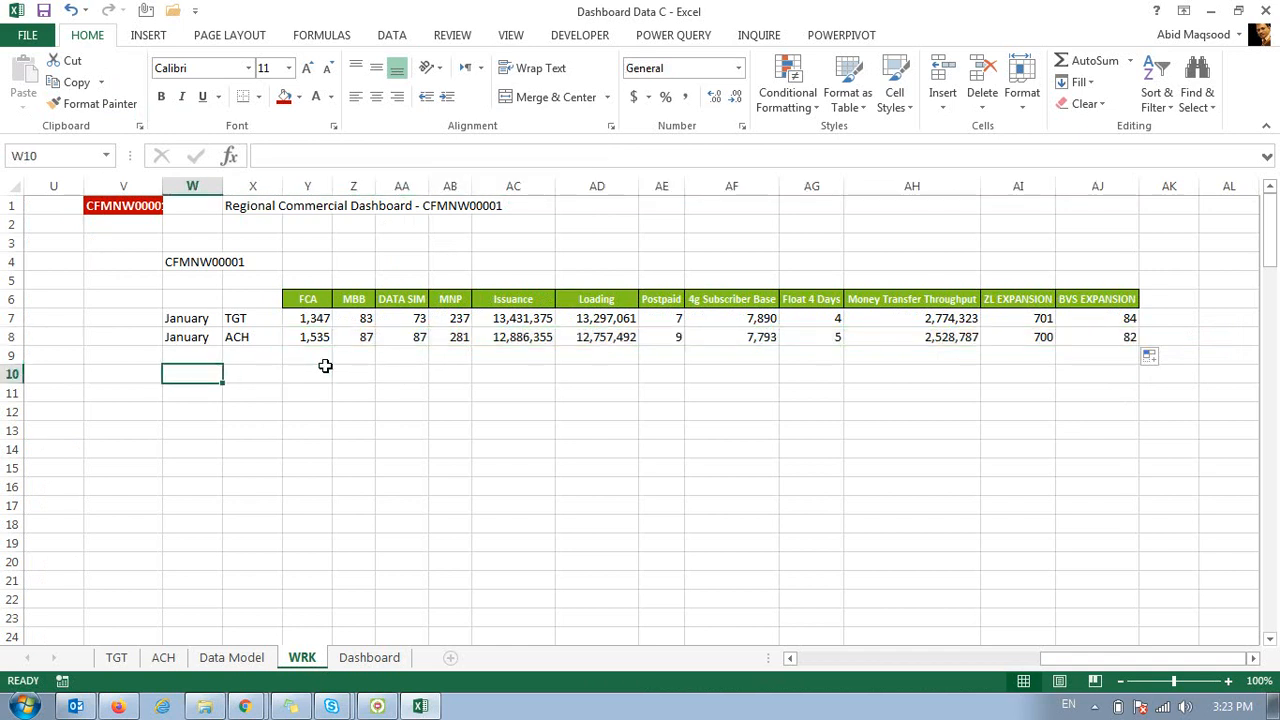
key("Up")
key("Right")
key("Right")
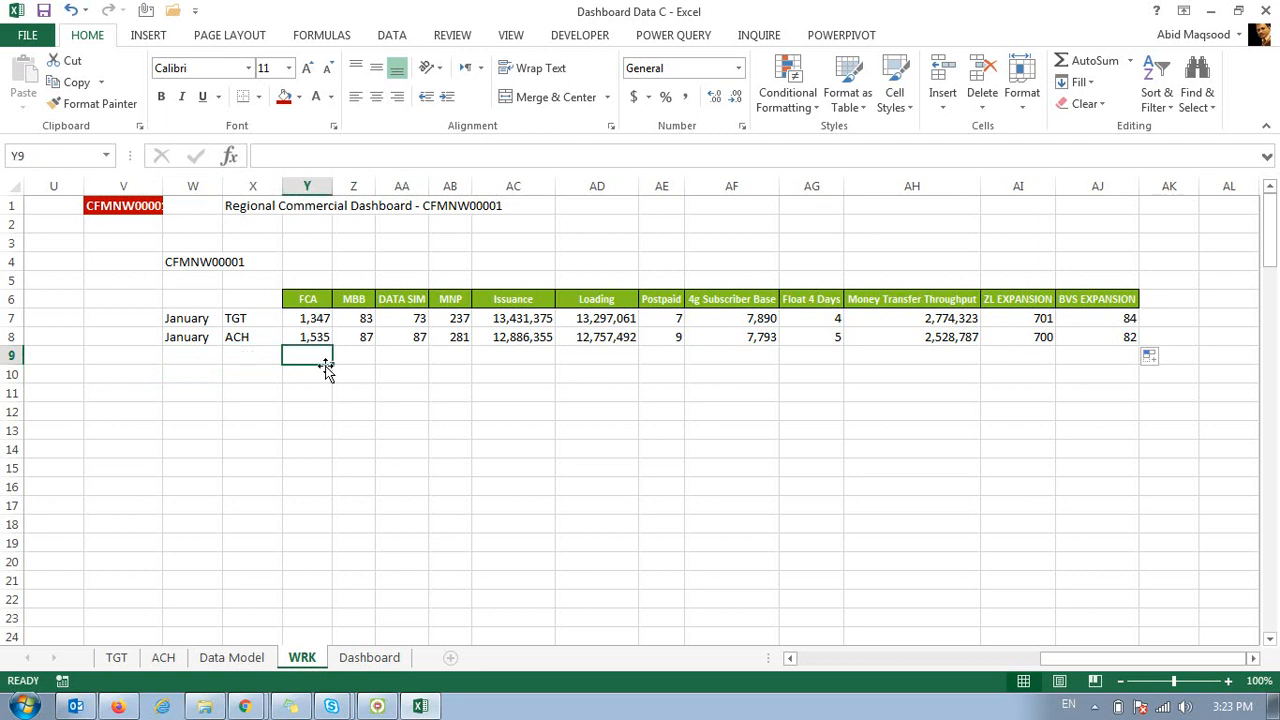
key("Down")
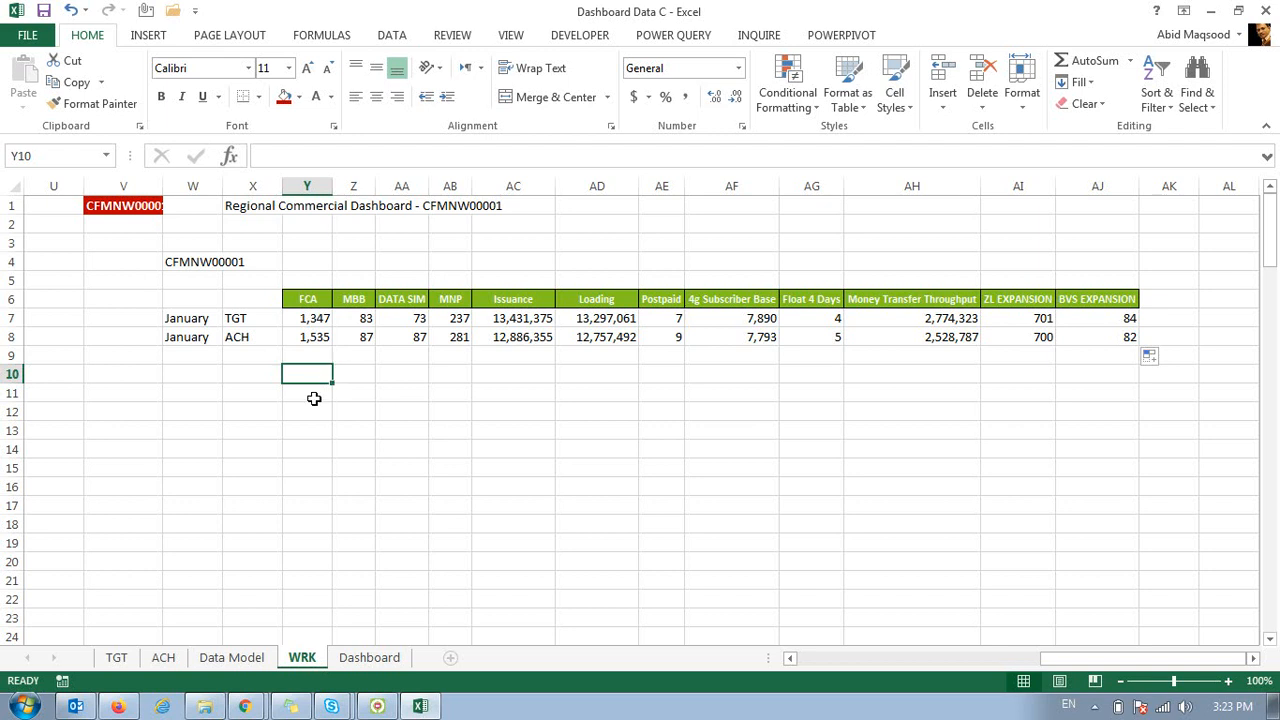
key("Left")
key("Left")
key("Up")
key("Up")
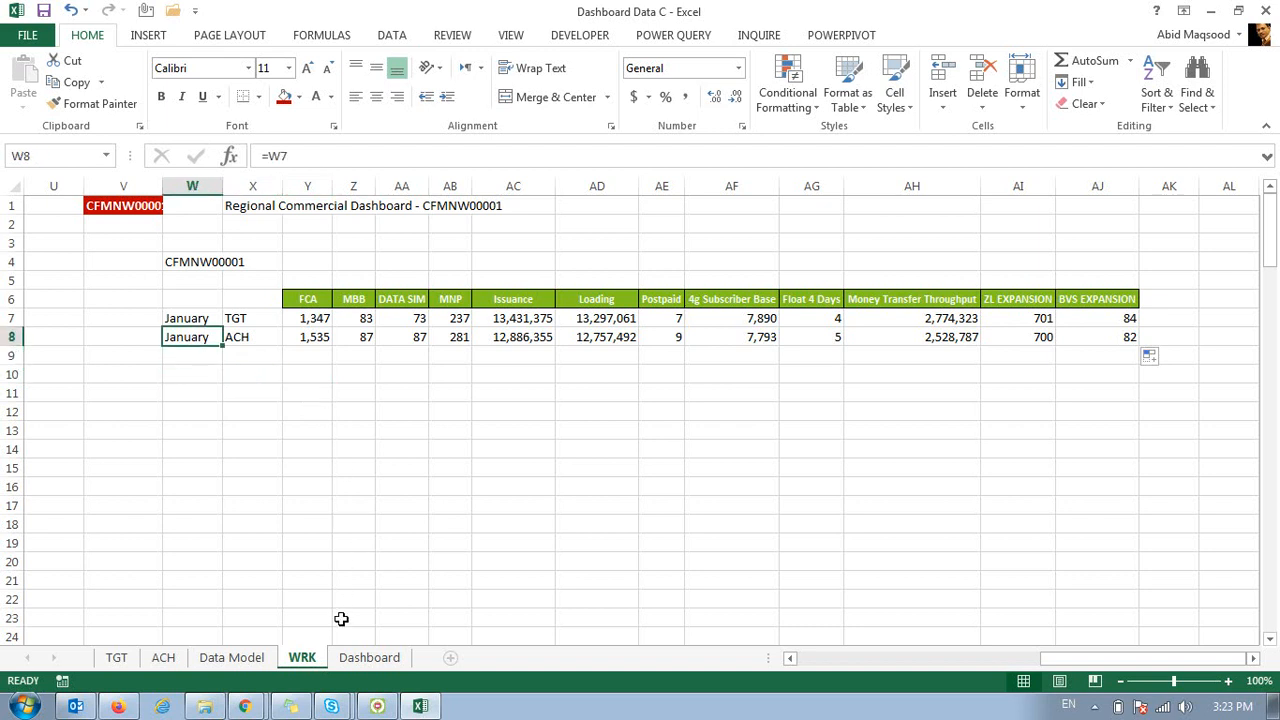
Set the Dashboard month to February and check the TGT and ACH rows on WRK.
left_click(369, 657)
left_click(1008, 220)
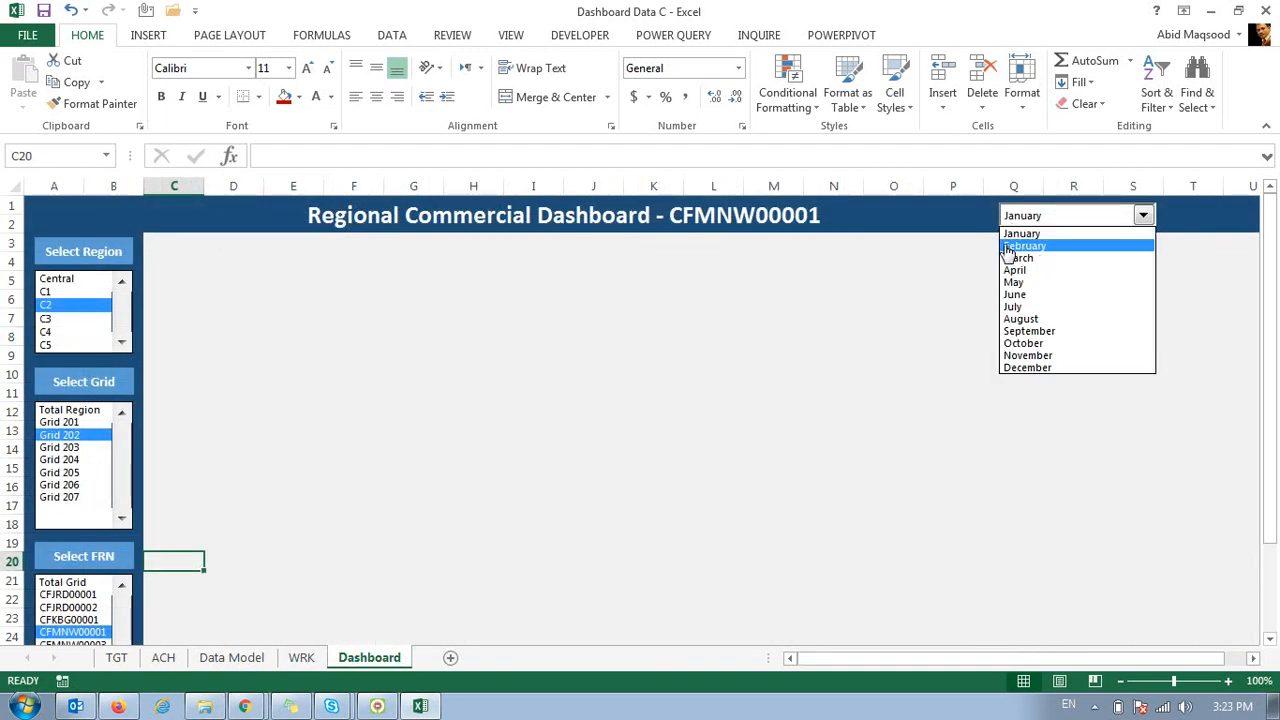
left_click(1008, 248)
left_click(301, 657)
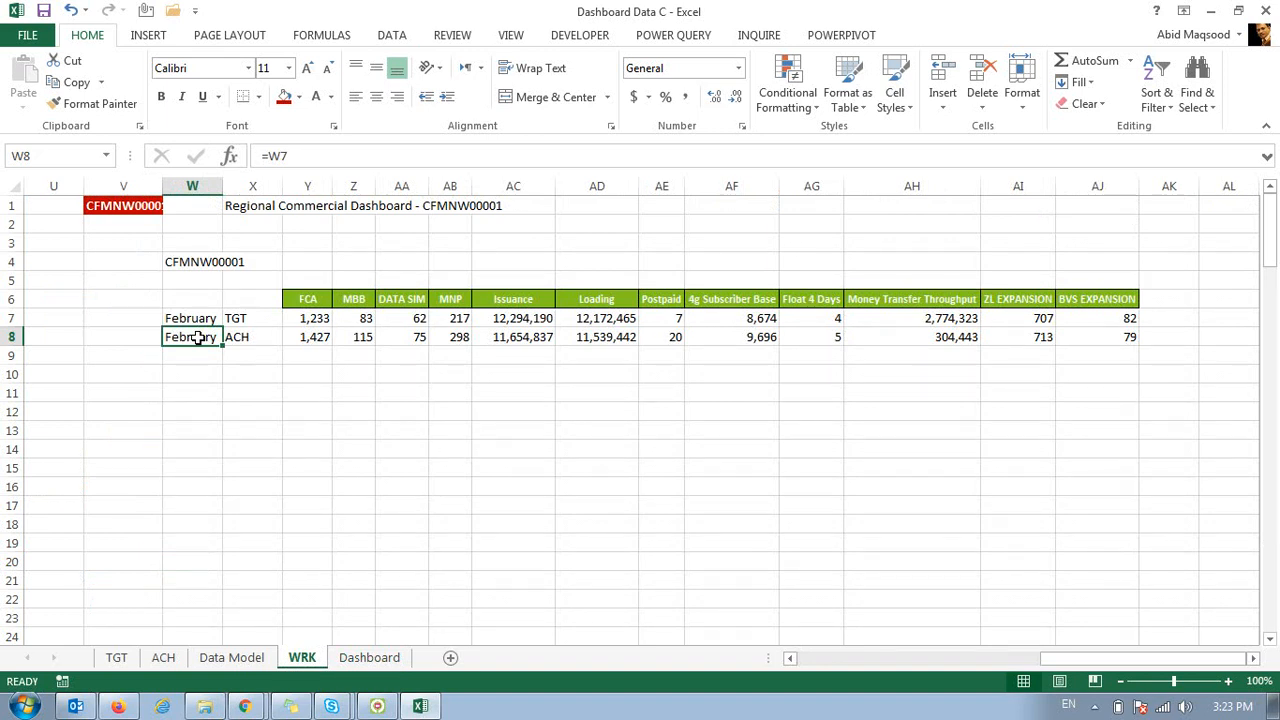
key("Down")
key("Right")
key("Left")
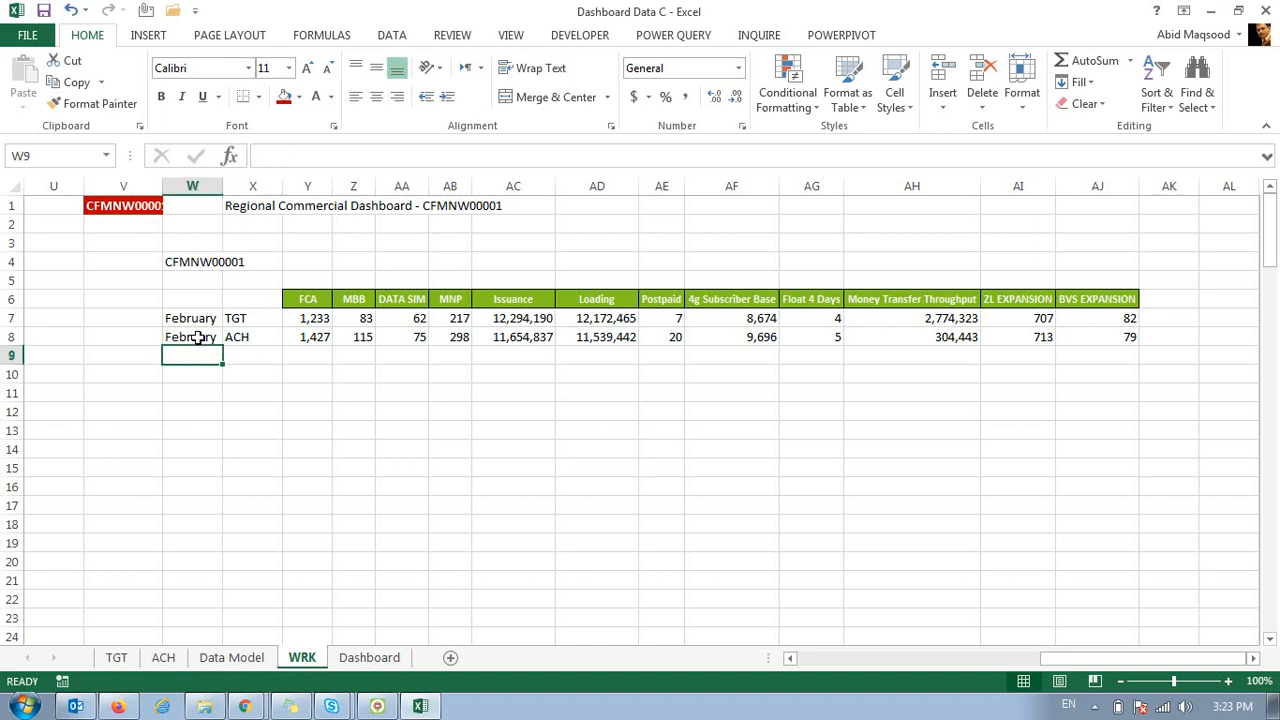
key("Right")
key("Left")
key("Right")
type("G")
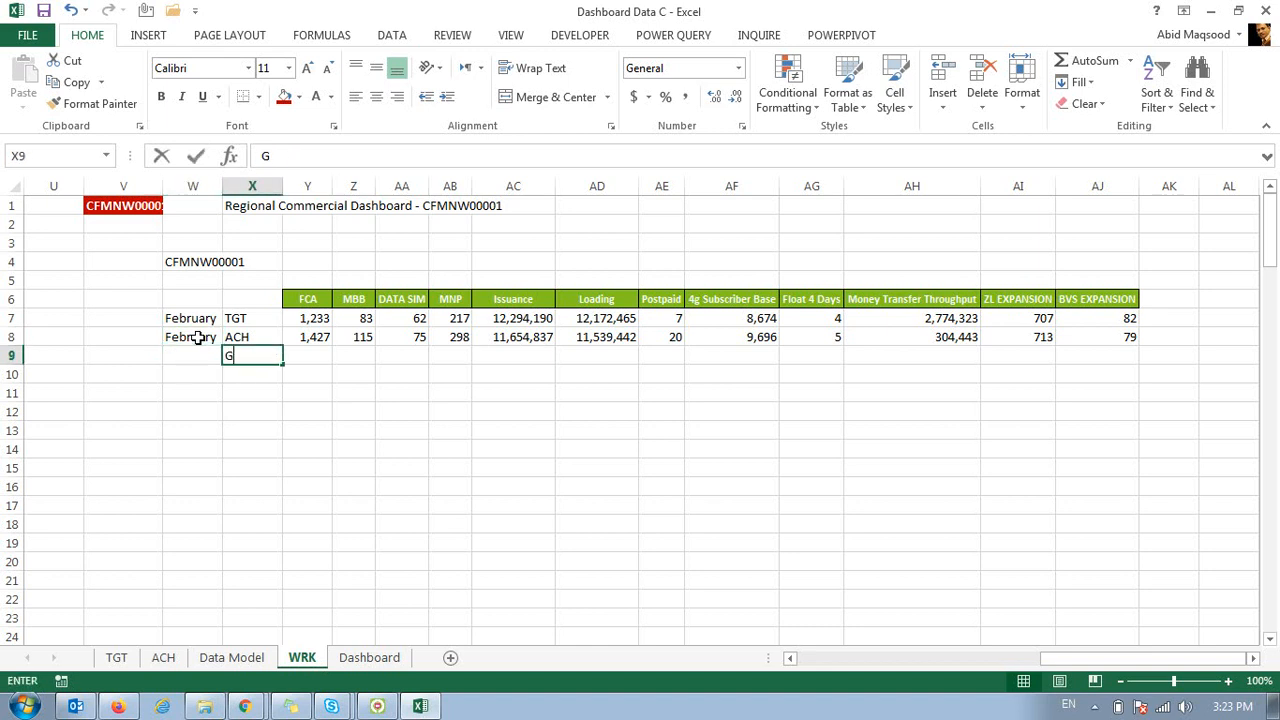
type("rowth")
key("Escape")
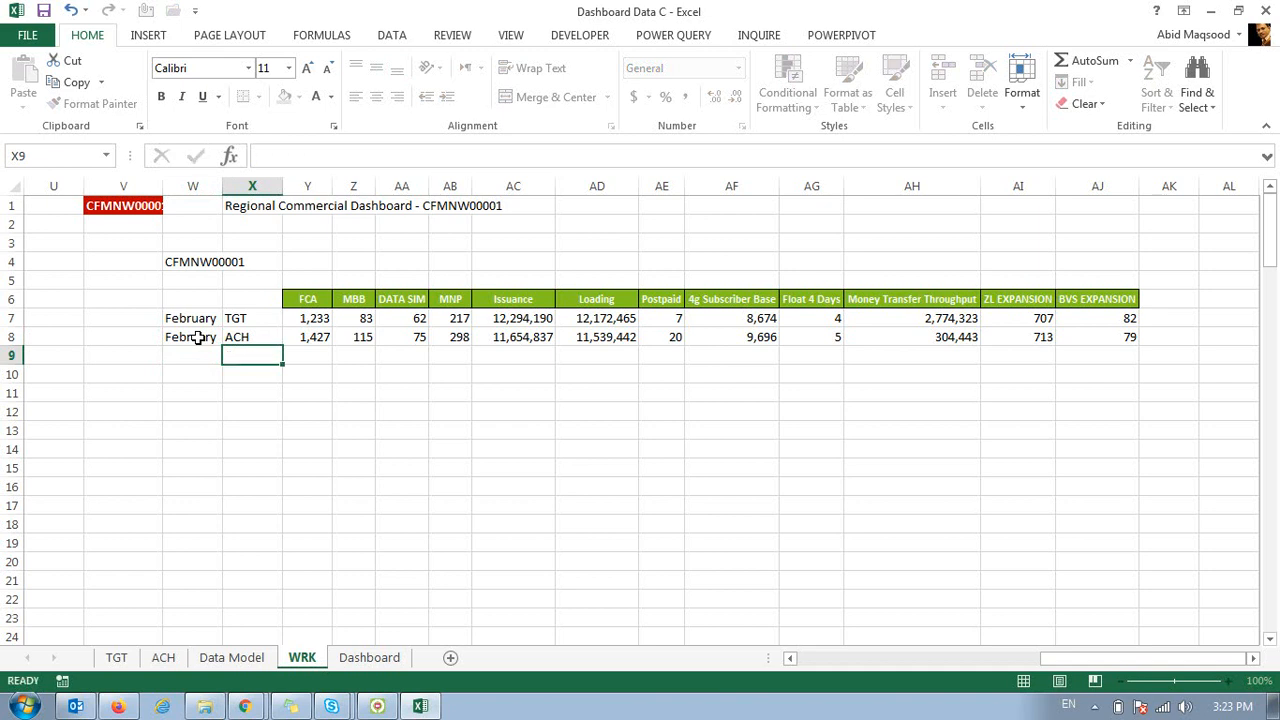
Enter the row label "Growth" in cell X10, leaving a blank row below the ACH row.
key("Down")
type("Grow")
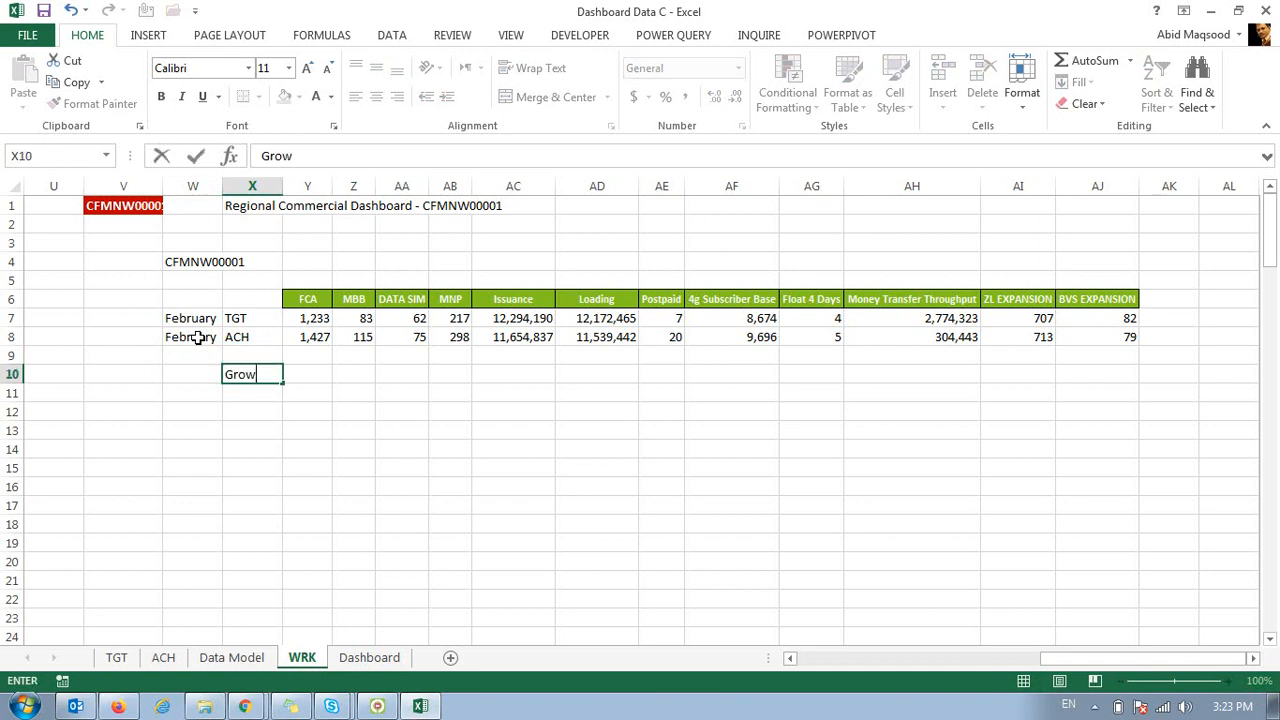
type("th")
key("Return")
Start a VLOOKUP formula in W10 with the month in W8 as the lookup value.
key("Up")
key("Up")
key("Up")
left_click(198, 338)
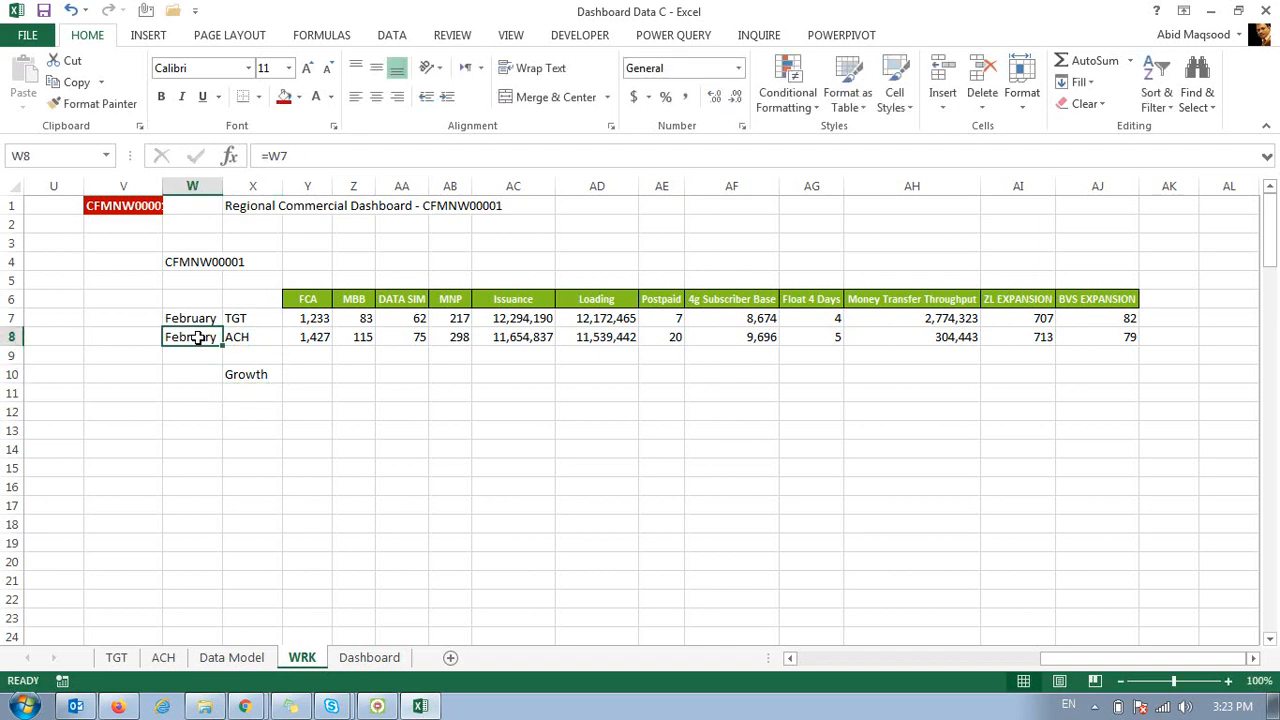
key("Down")
key("Down")
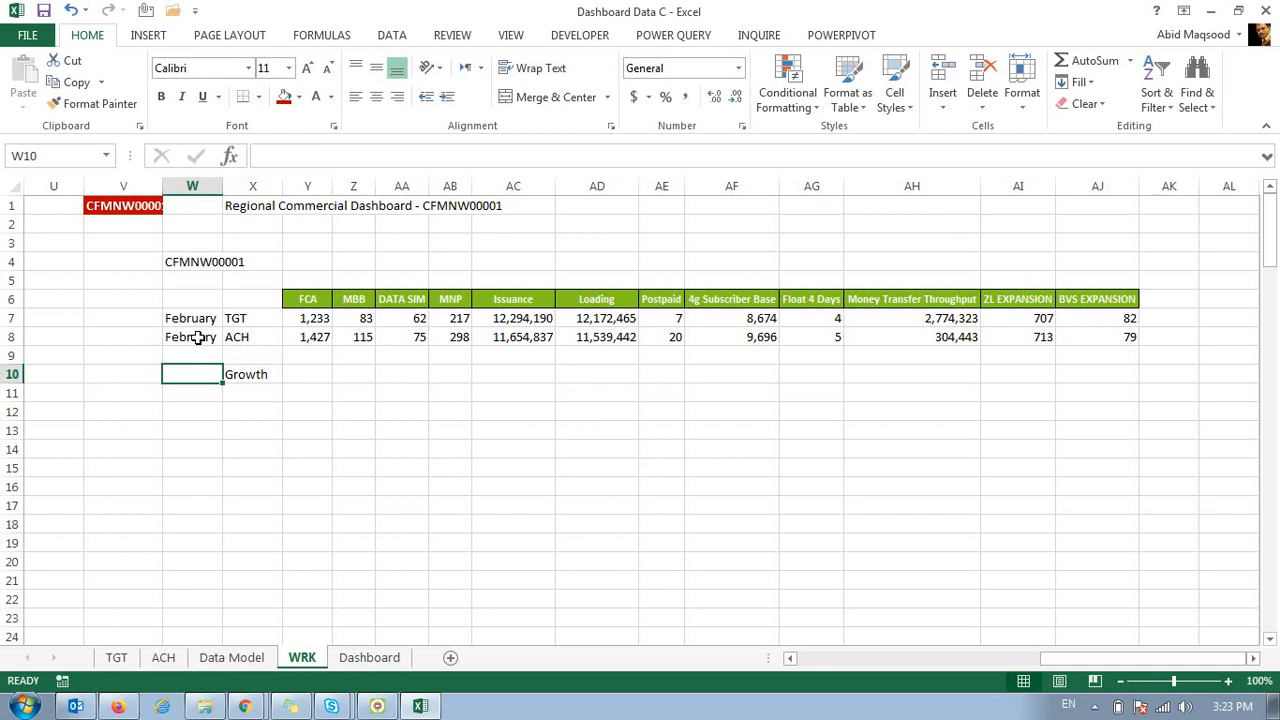
type("=vlo")
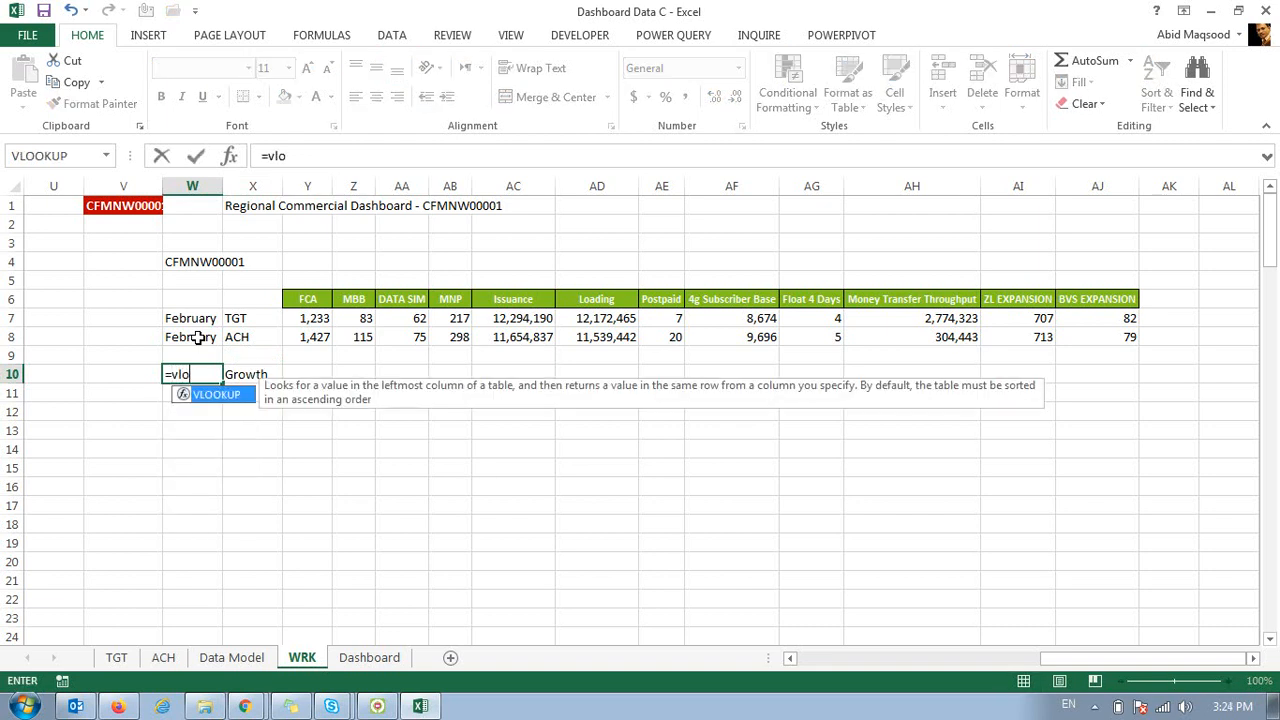
key("Tab")
left_click(198, 338)
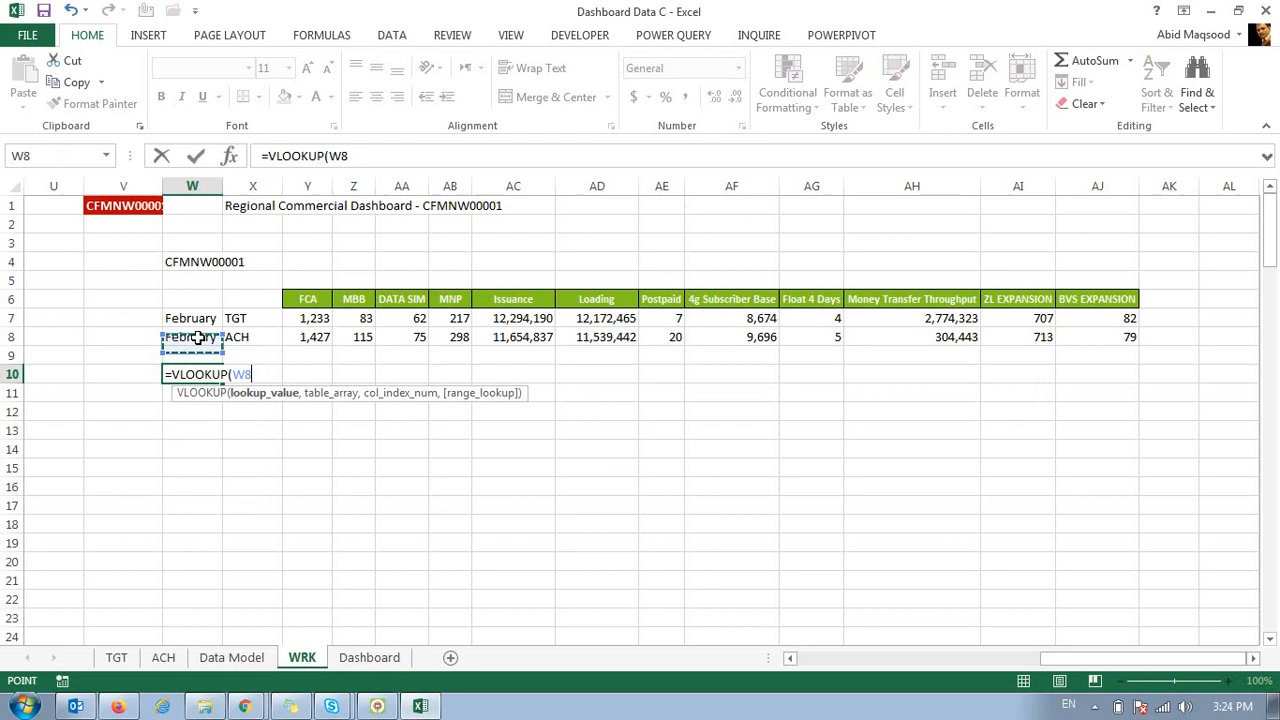
type(",")
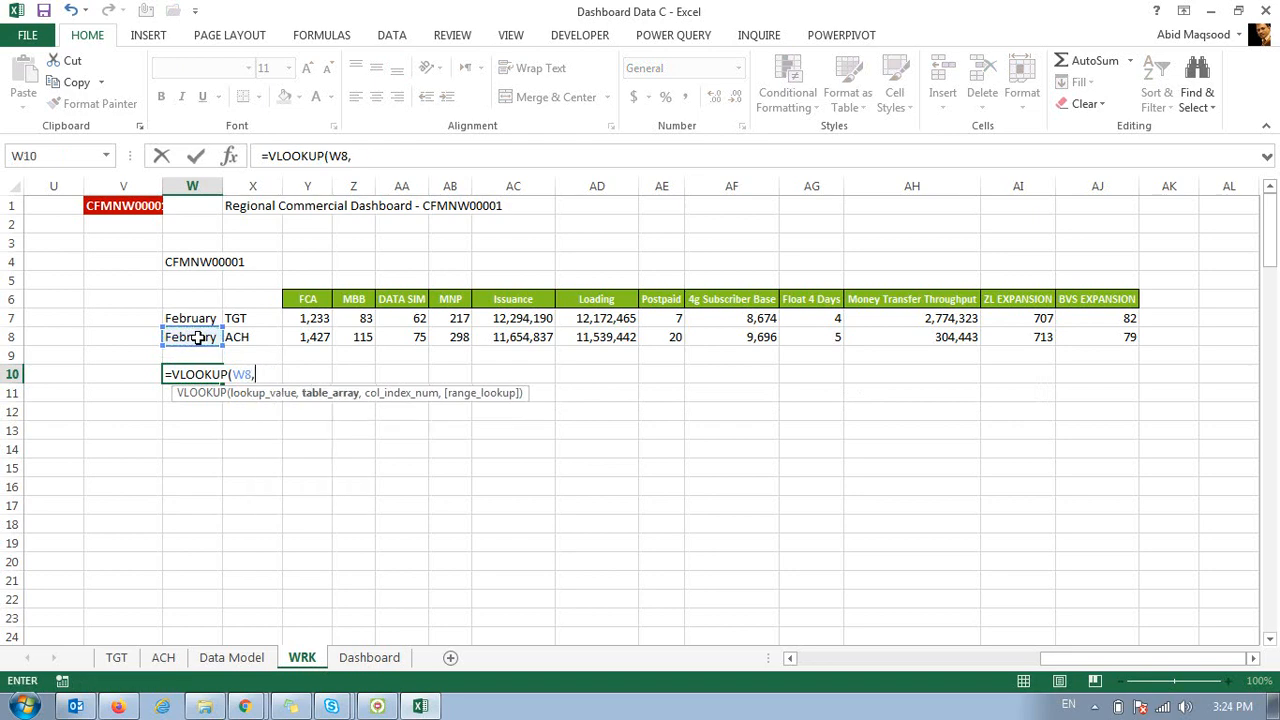
Complete the W10 VLOOKUP with the Month and Days table B12:C24, column index 2 and exact match 0.
key("ctrl+Left")
key("Down")
key("Down")
key("shift+Right")
key("shift+Right")
key("ctrl+shift+Down")
key("Right")
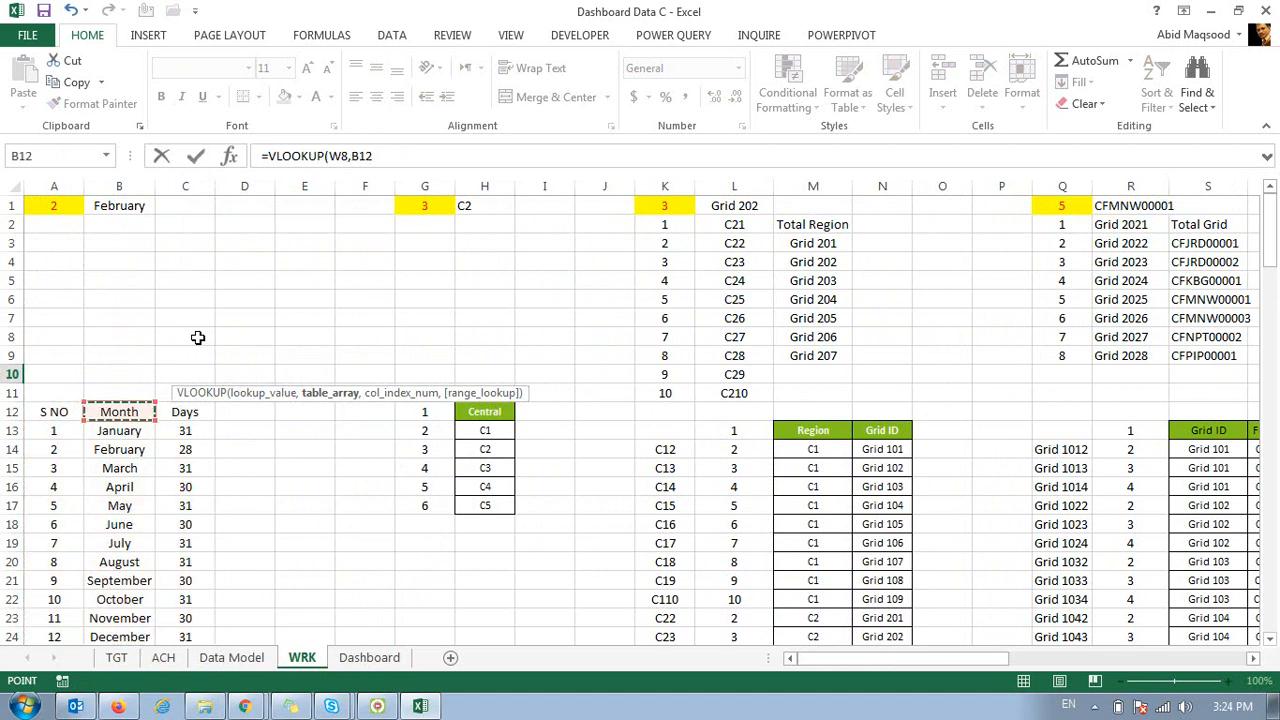
key("shift+Right")
key("ctrl+shift+Down")
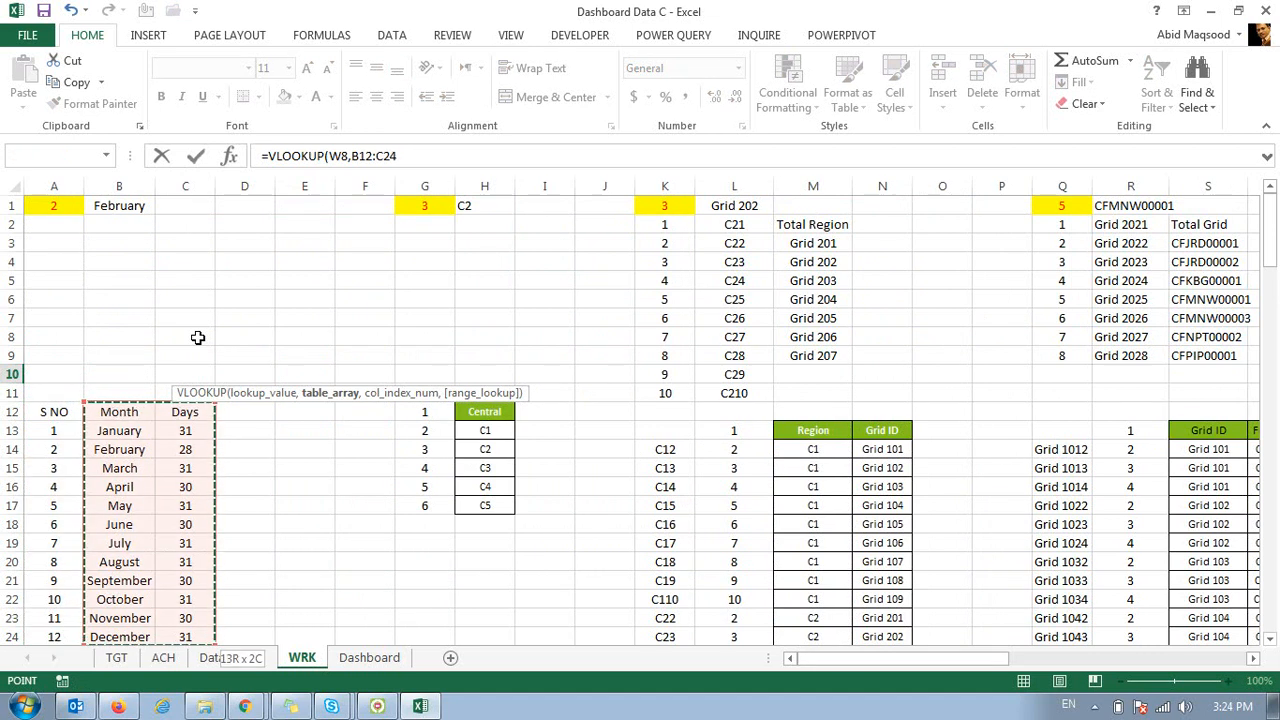
type(",2,0")
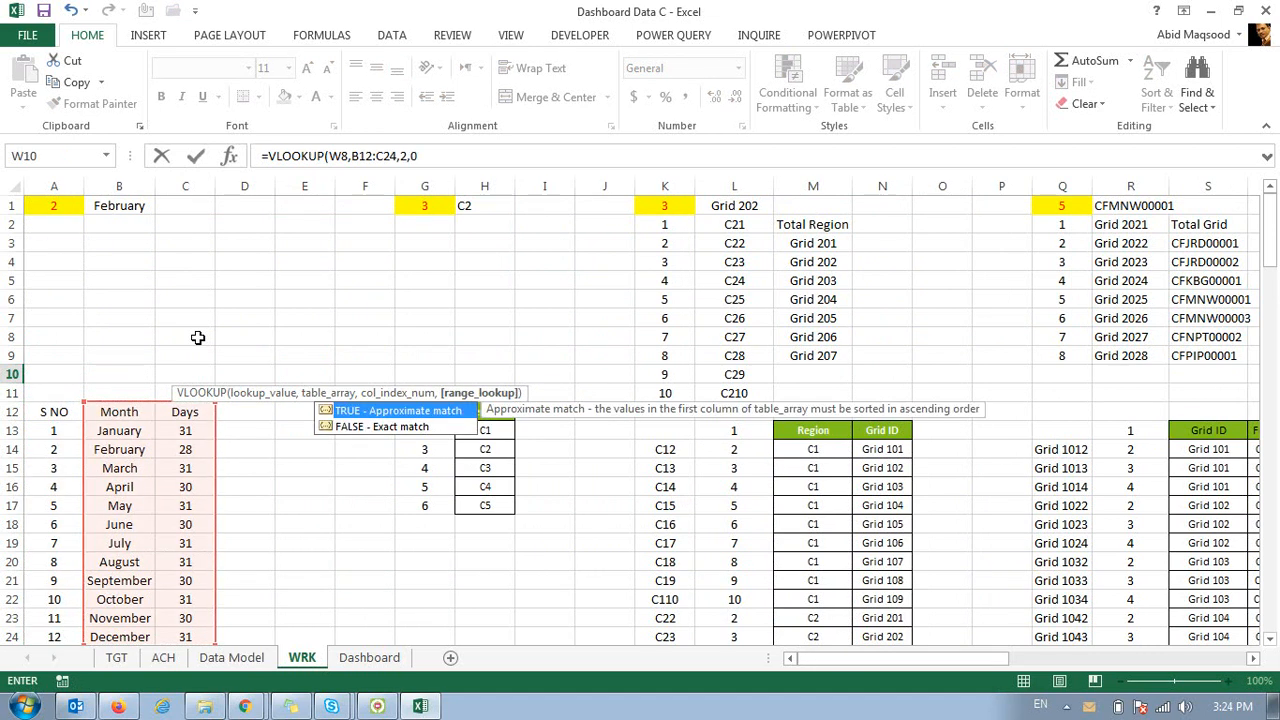
key("Return")
key("Right")
key("Right")
key("Right")
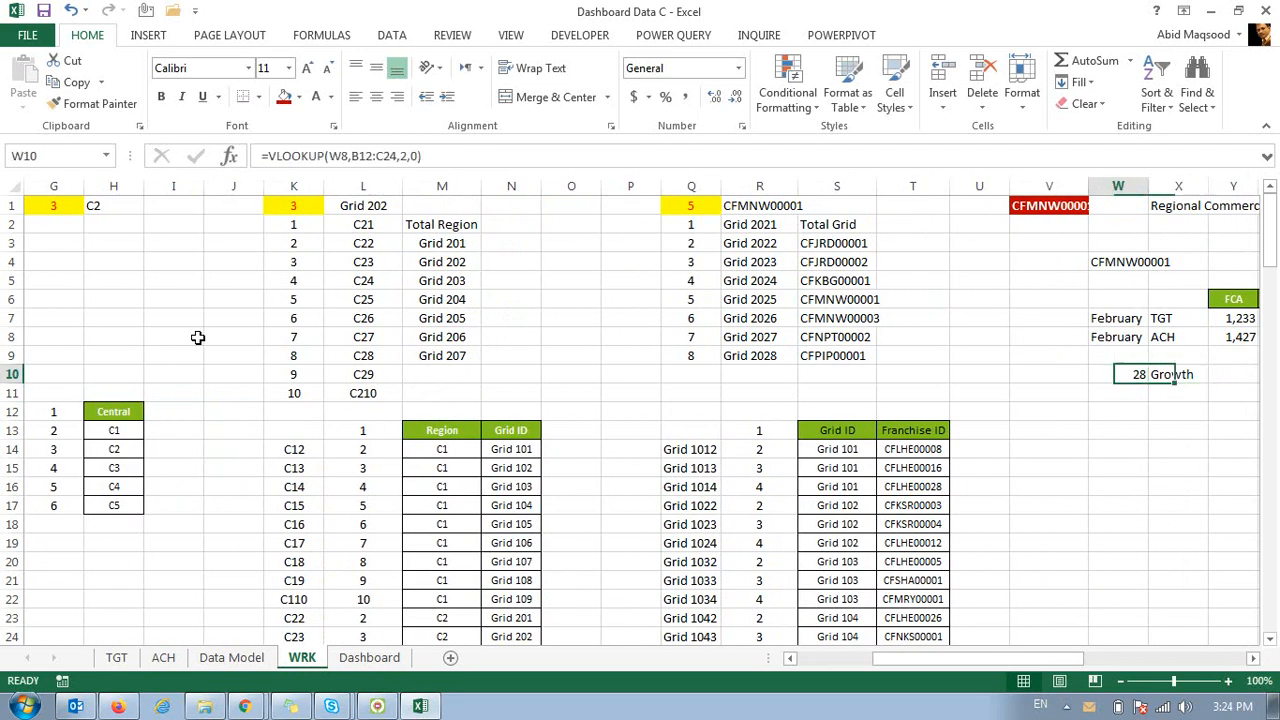
key("Left")
key("Left")
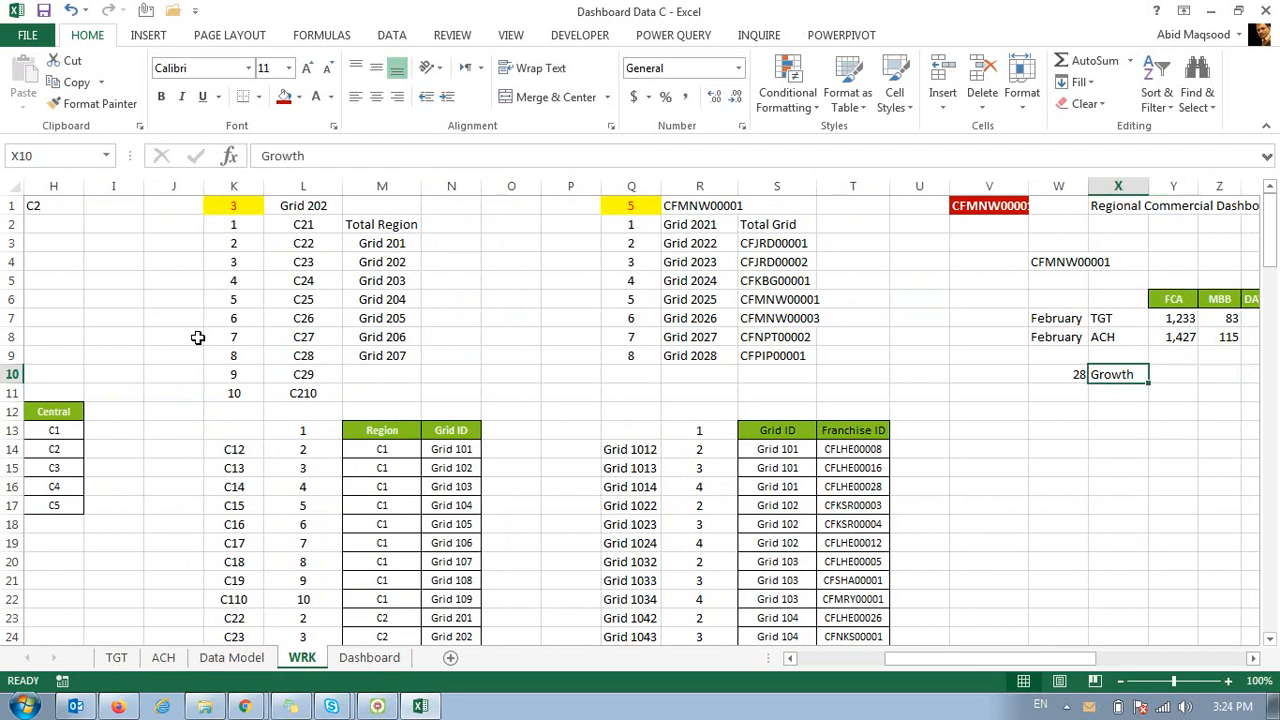
key("Left")
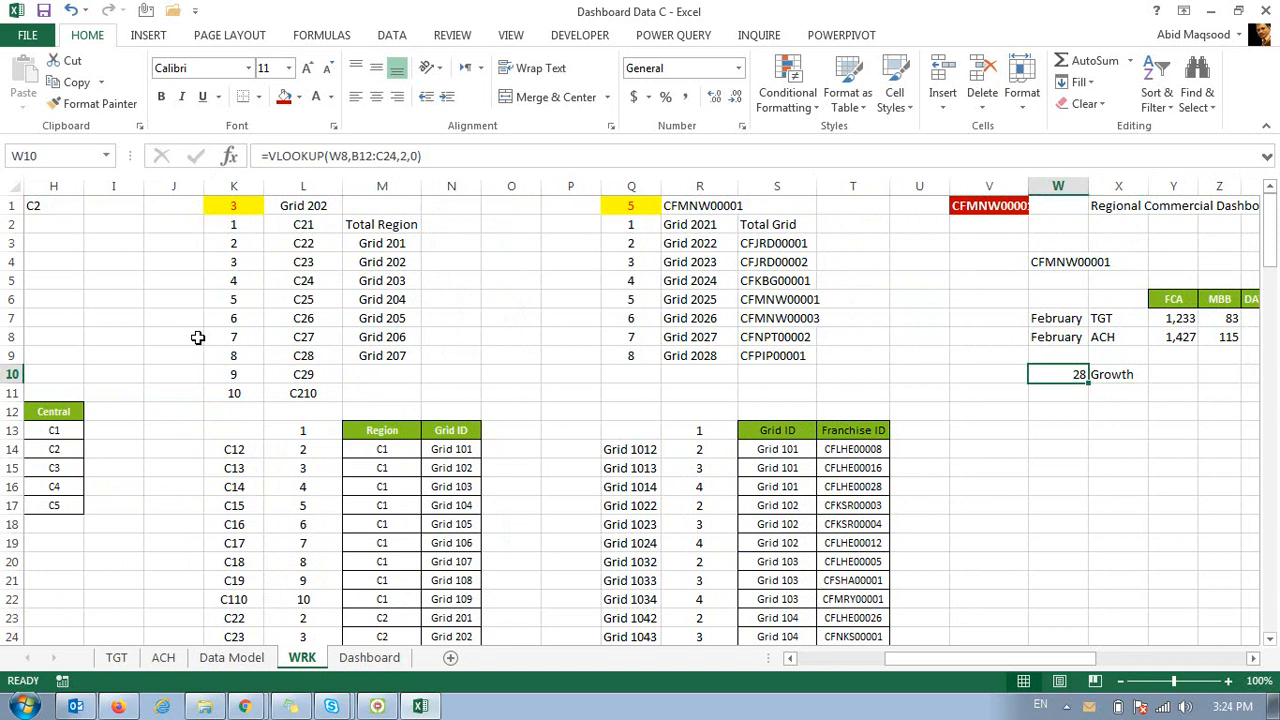
key("Right")
key("Right")
key("Left")
key("Left")
key("Up")
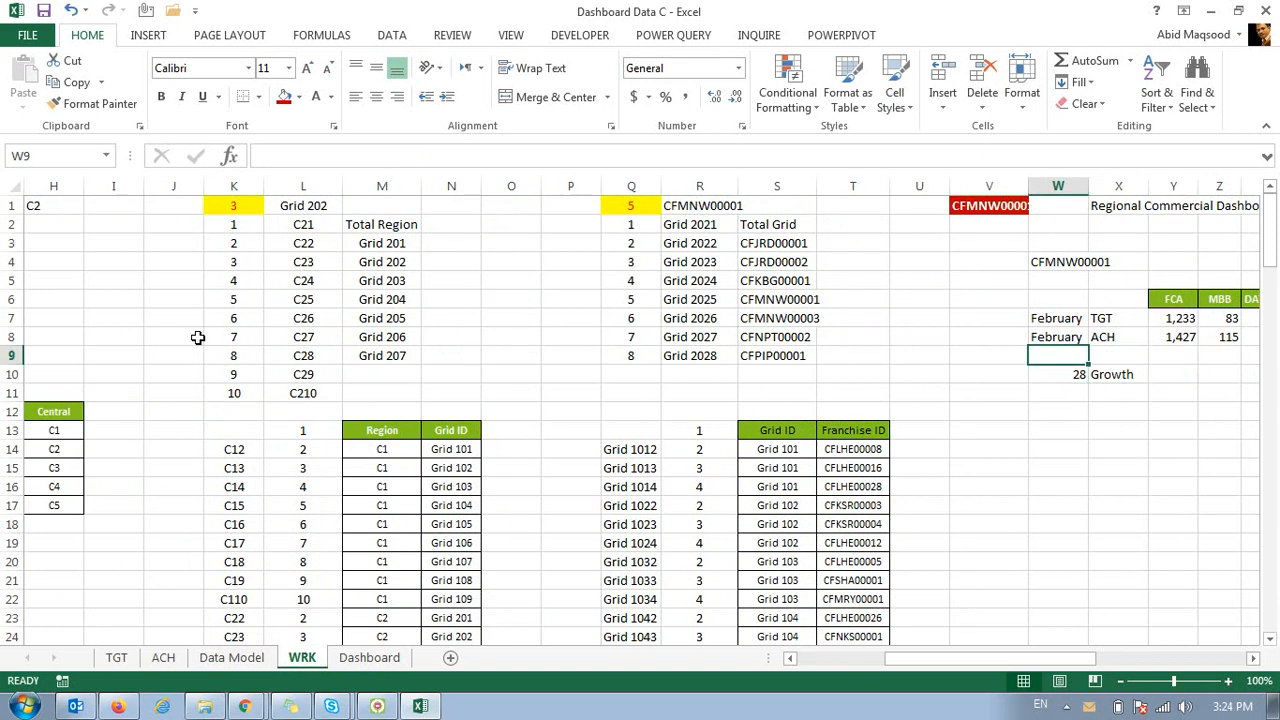
type("=")
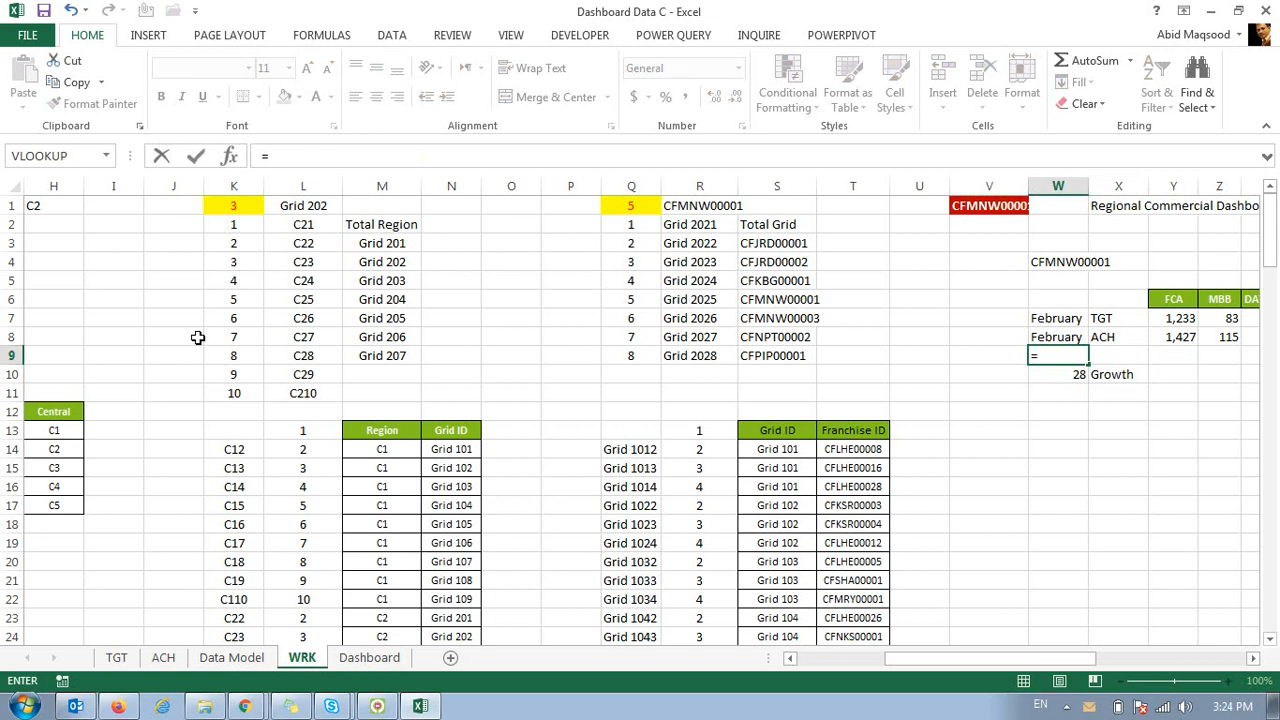
key("Escape")
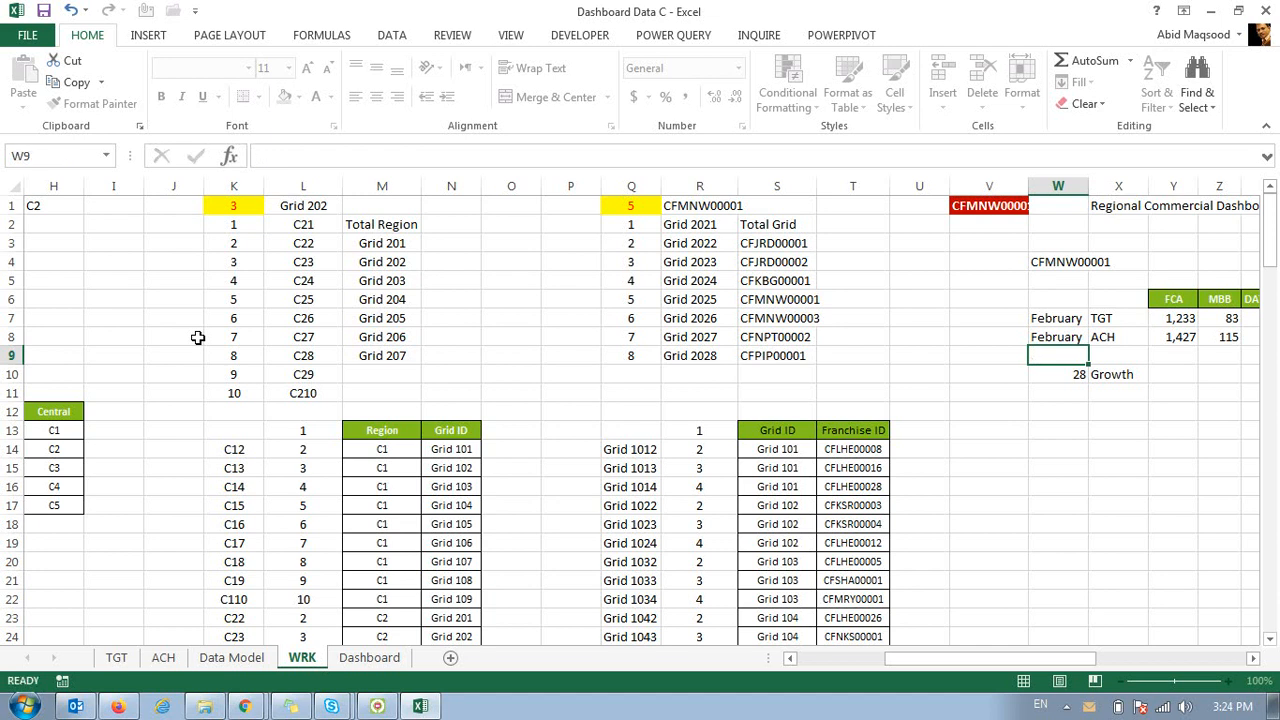
key("Right")
key("Left")
key("Down")
key("Up")
key("Up")
key("Down")
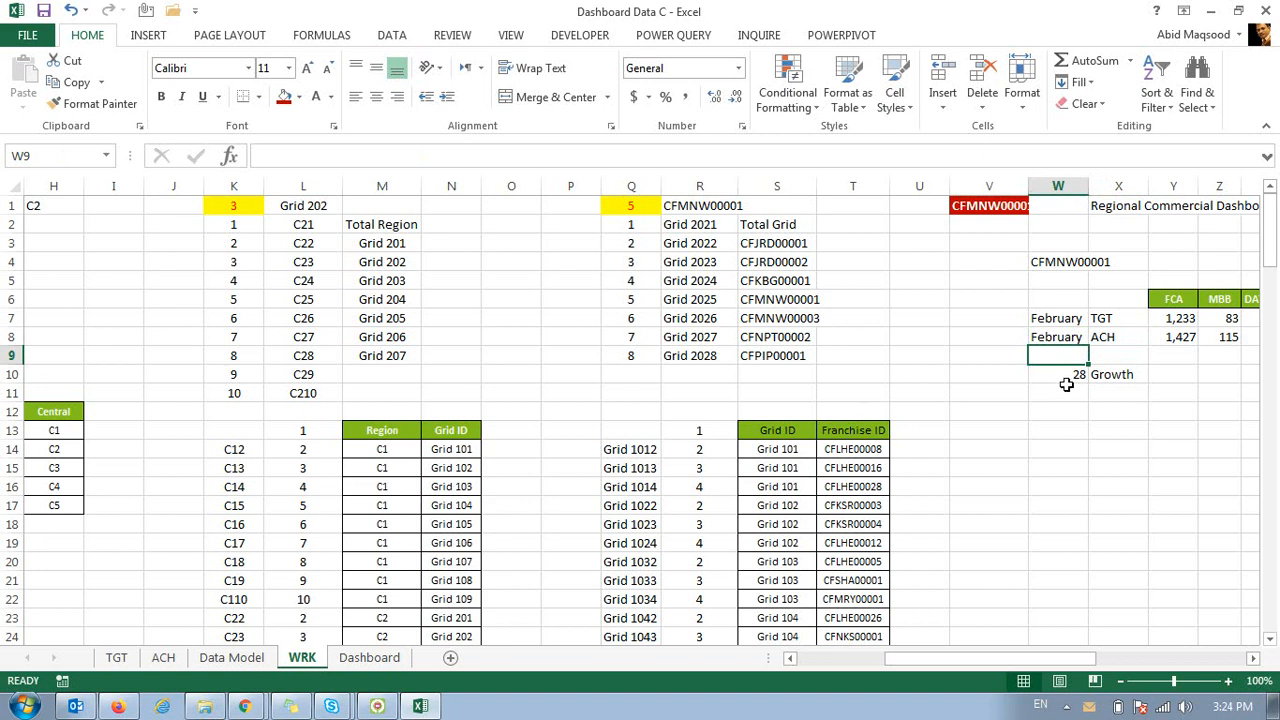
Center the days value and the Growth label in W10:X10 both horizontally and vertically.
left_click_drag(1057, 379, 1094, 373)
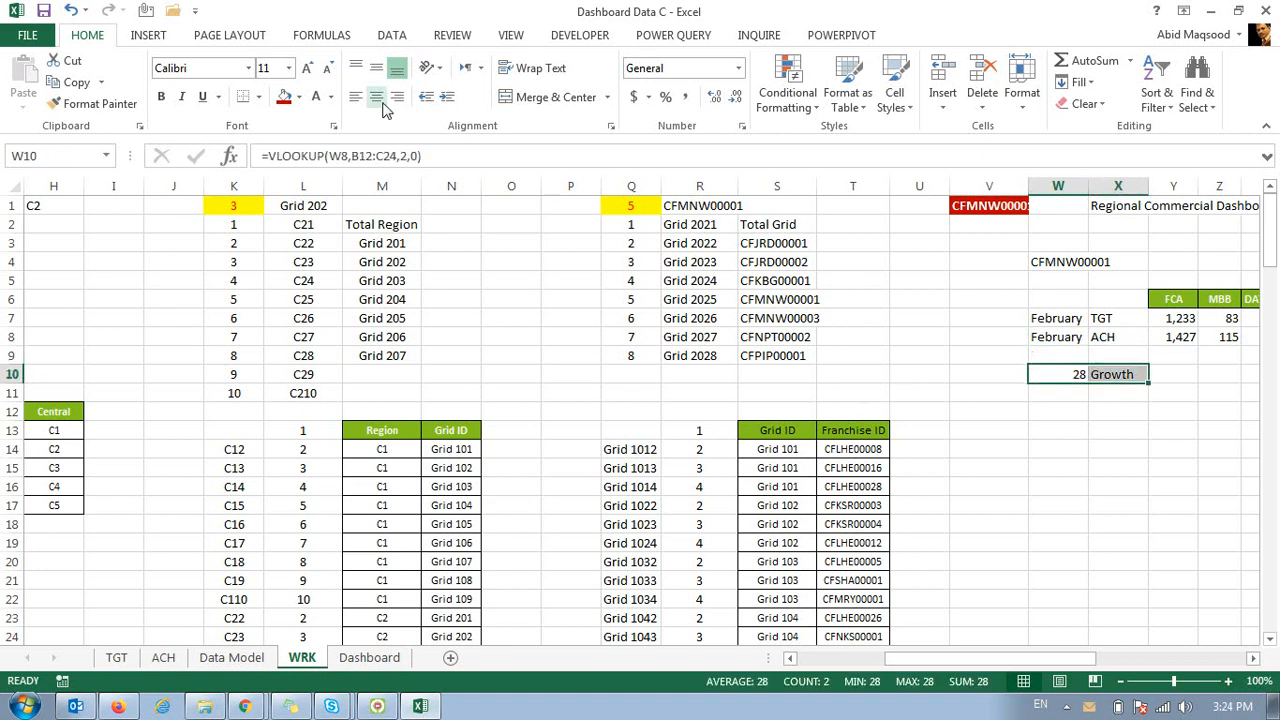
left_click(376, 67)
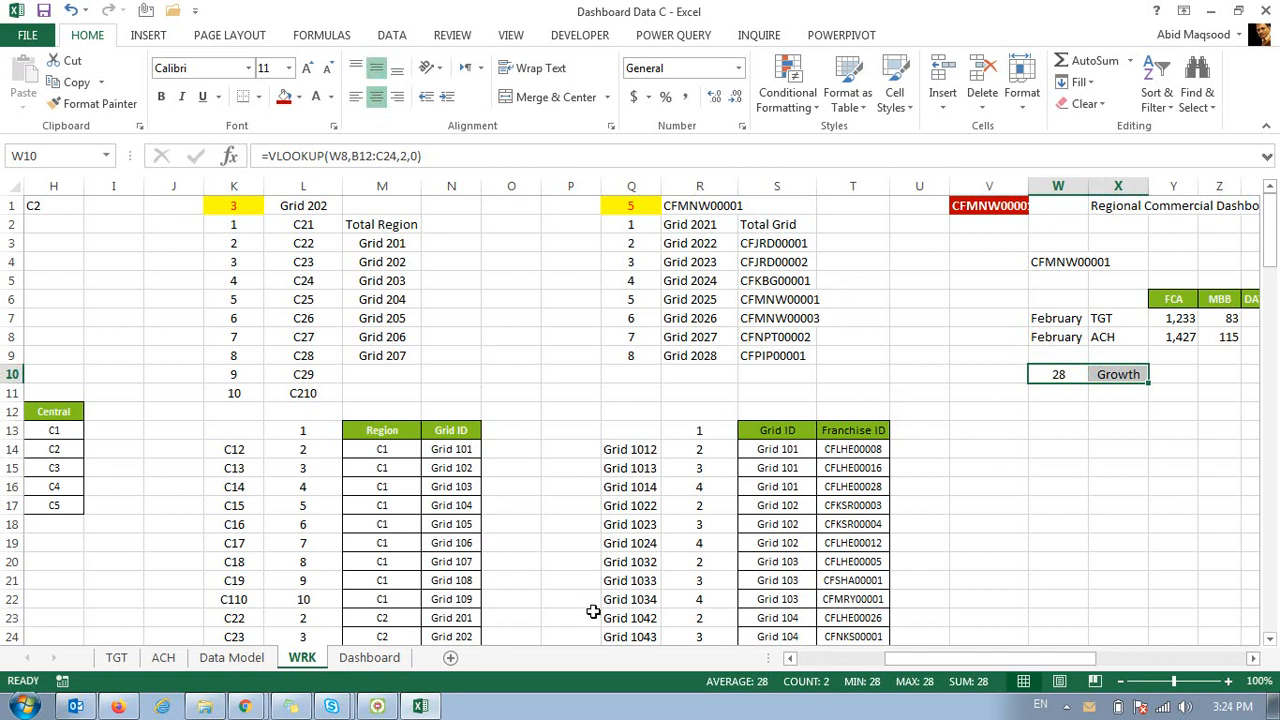
Set the Dashboard month to March and check the days lookup on WRK.
left_click(369, 658)
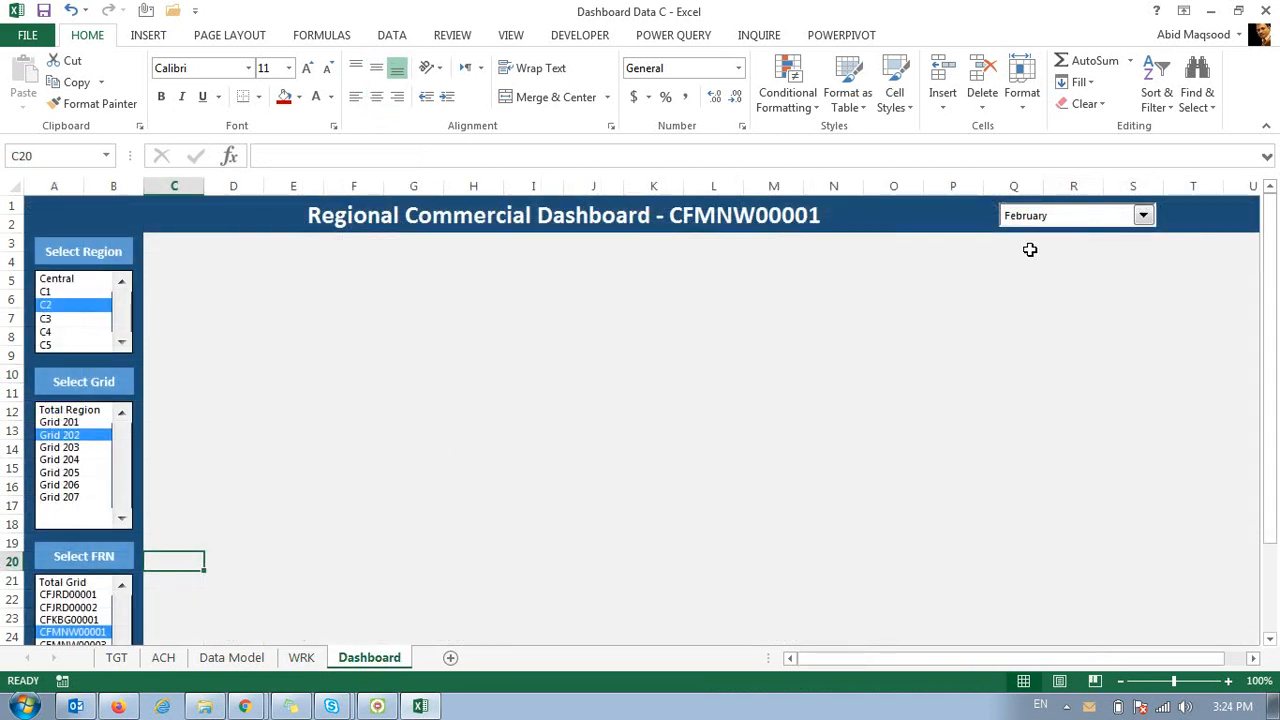
left_click(1035, 216)
left_click(1020, 256)
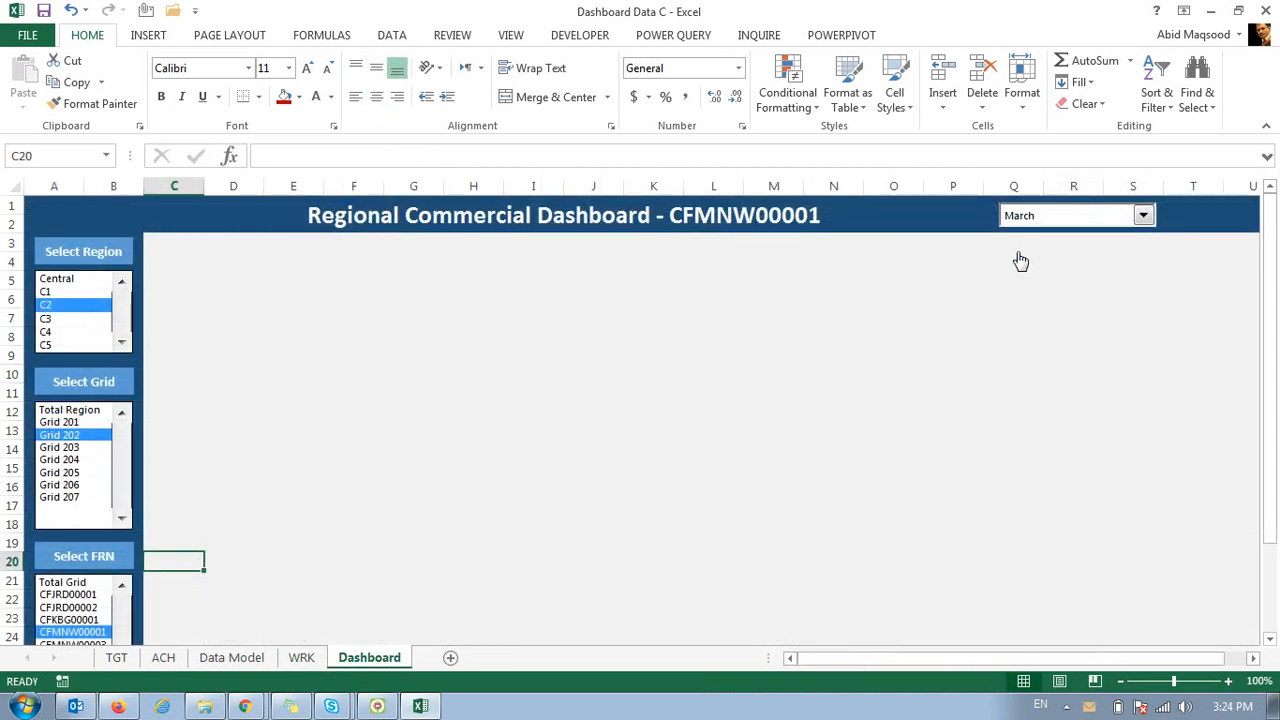
left_click(302, 658)
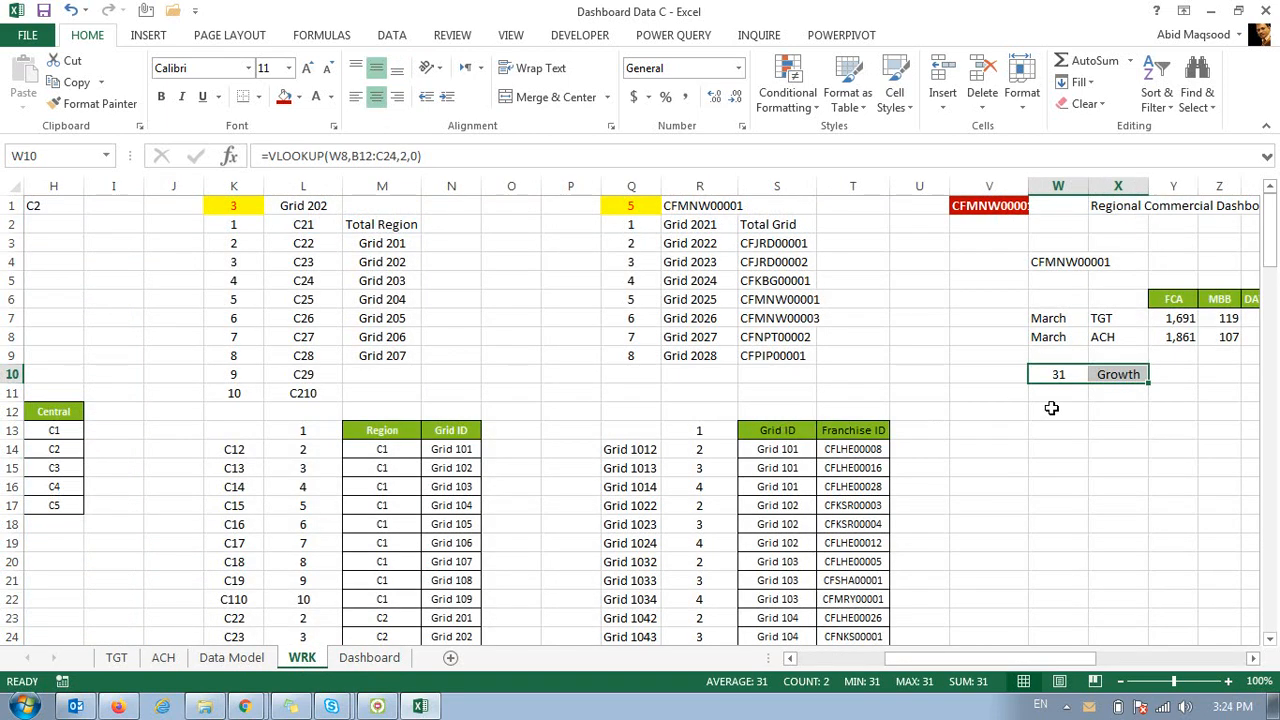
Examine the S NO, Month and Days table on WRK to see how months are numbered.
left_click(1049, 356)
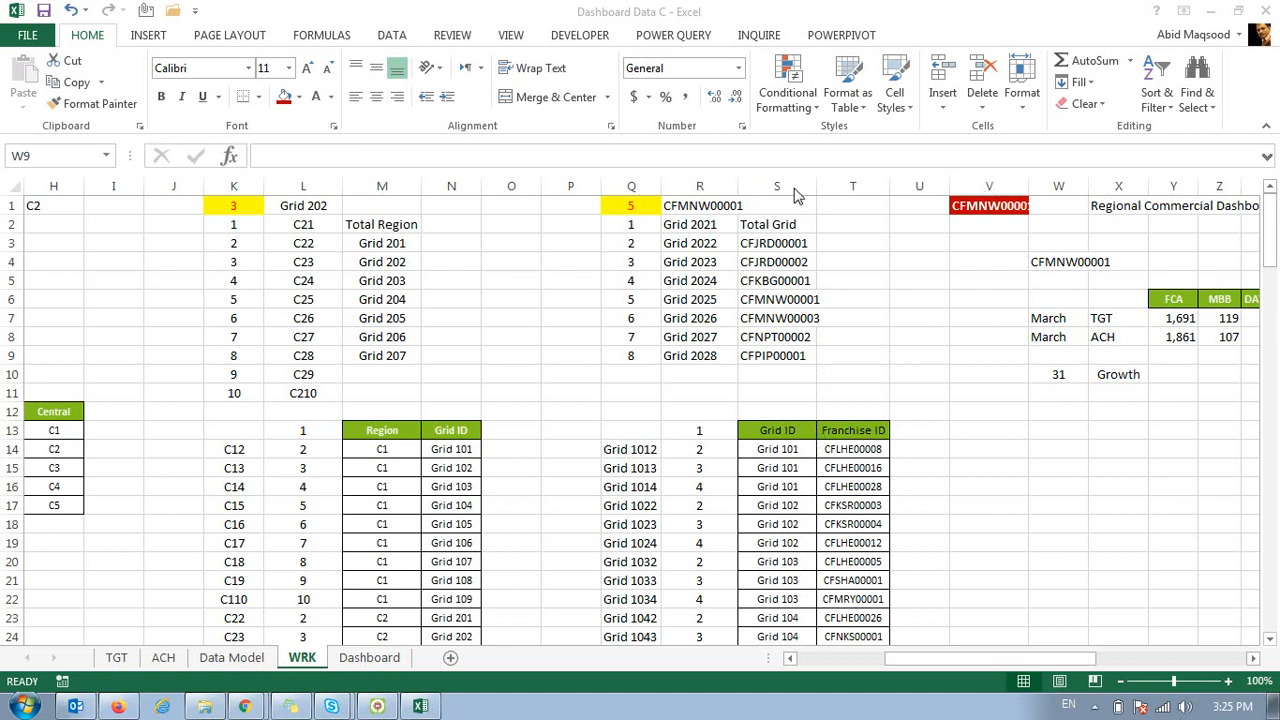
left_click(1046, 364)
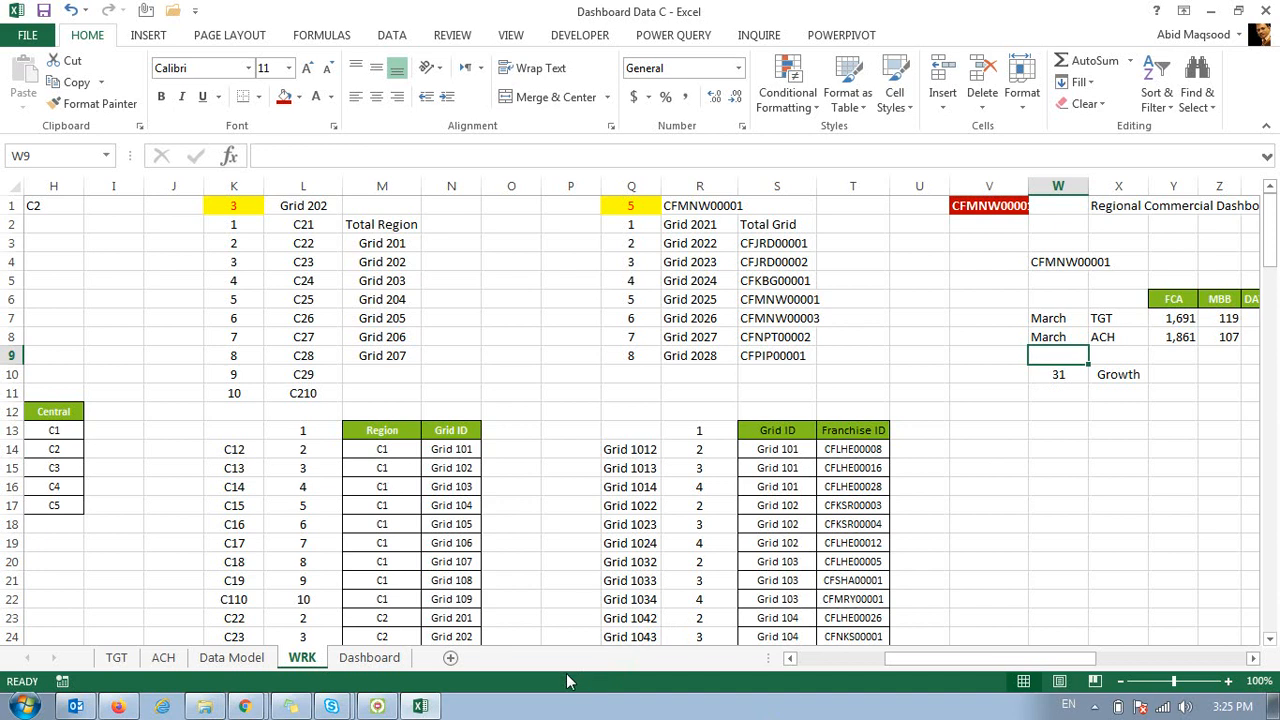
left_click(1063, 340)
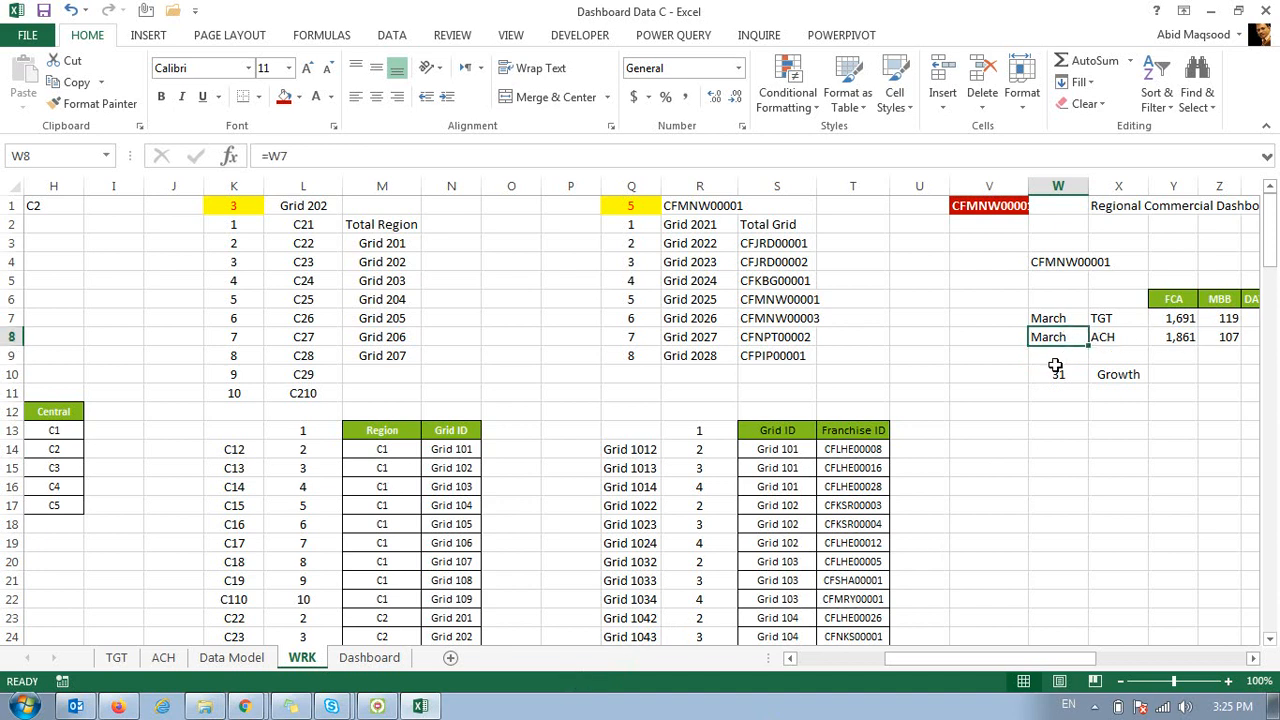
left_click(1056, 360)
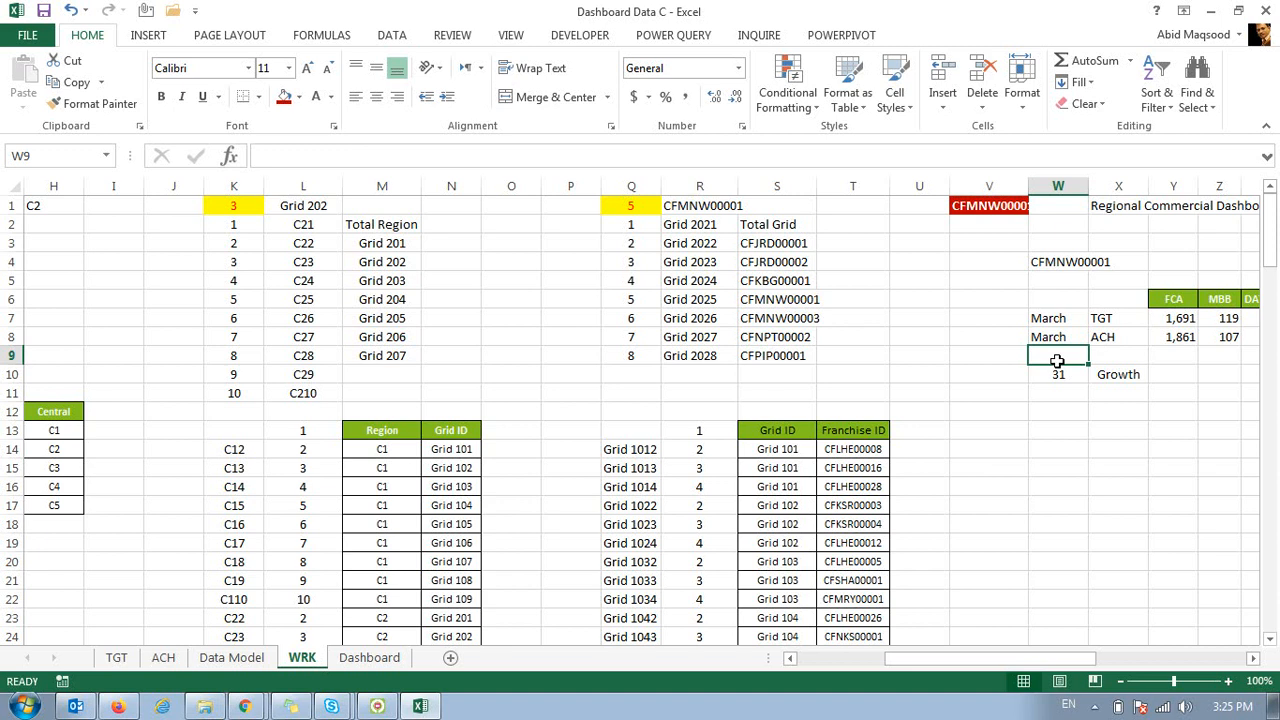
key("Left")
key("Left")
key("Left")
key("Left")
key("Home")
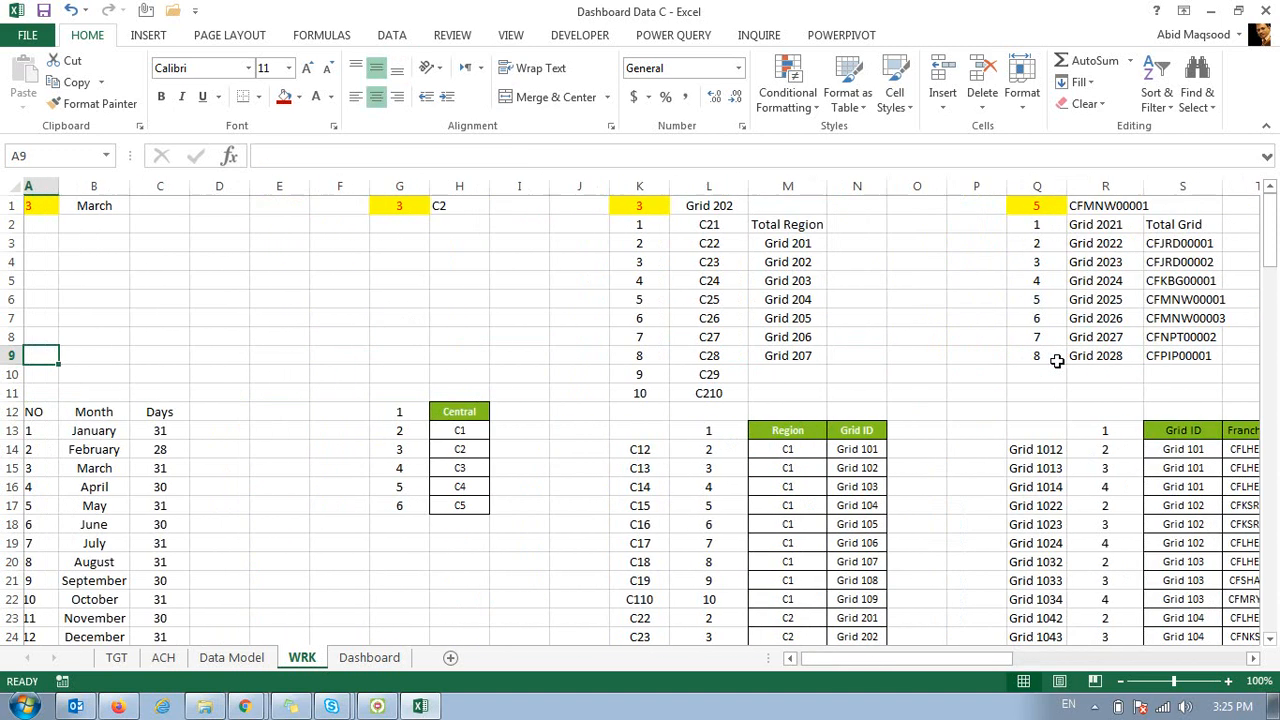
key("Down")
key("Down")
key("Down")
key("Down")
key("Right")
key("Right")
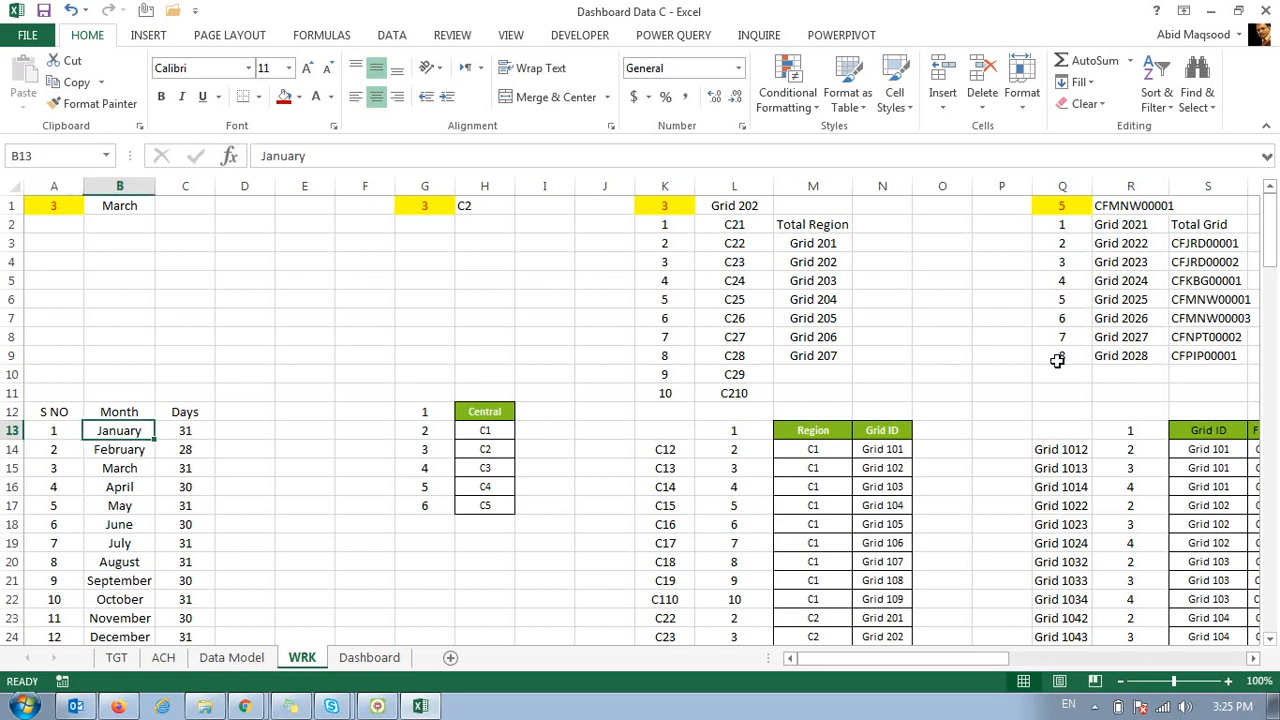
key("Left")
key("Left")
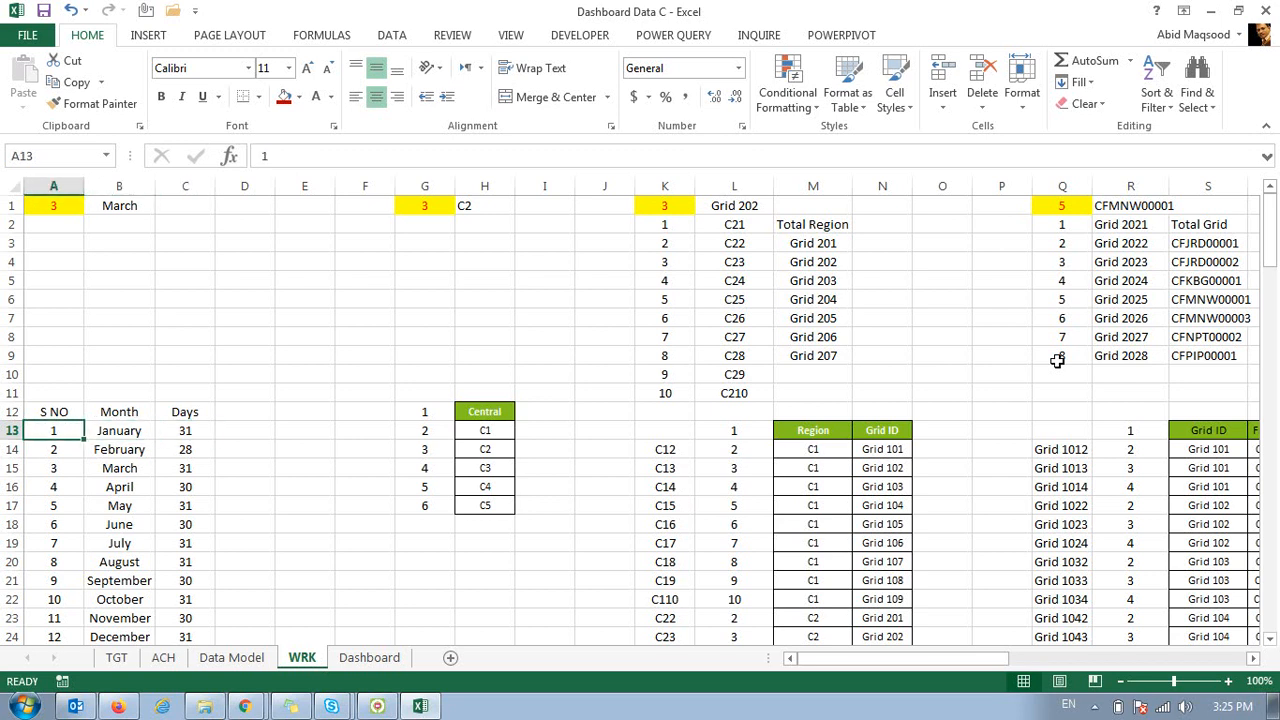
key("Right")
key("Right")
key("Right")
key("Right")
key("Right")
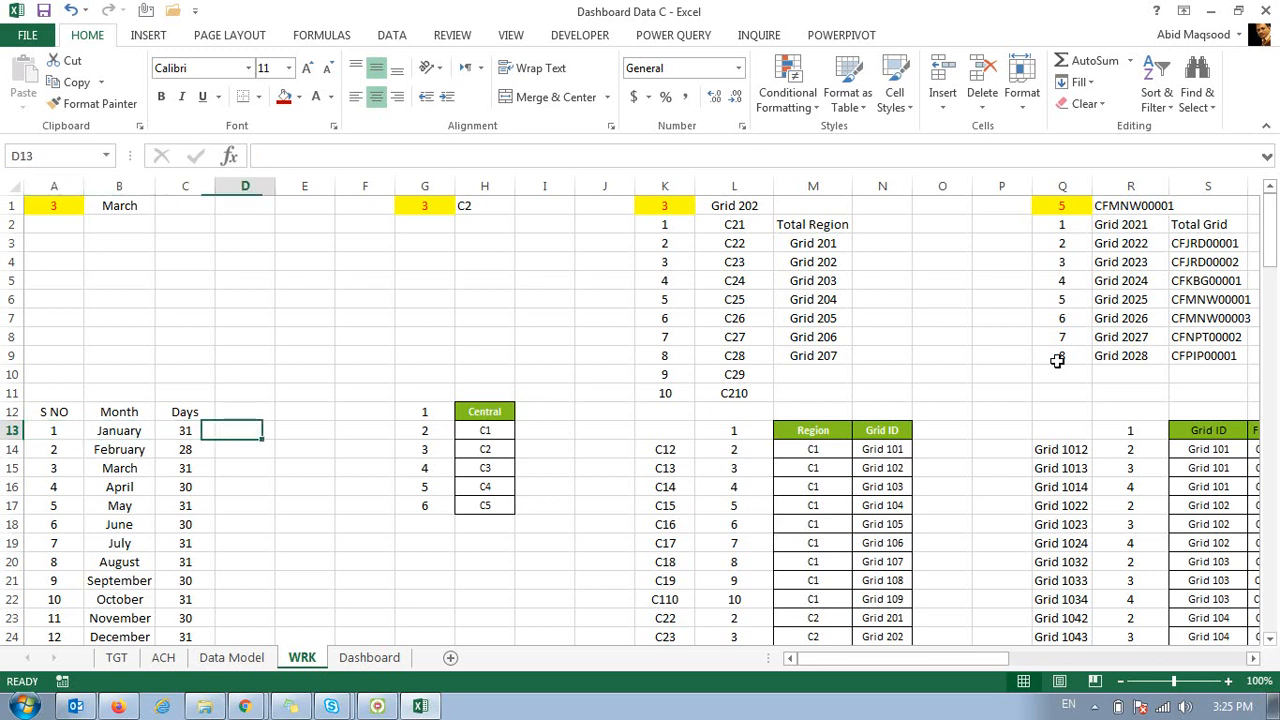
key("Up")
key("Up")
key("Up")
key("Up")
key("Up")
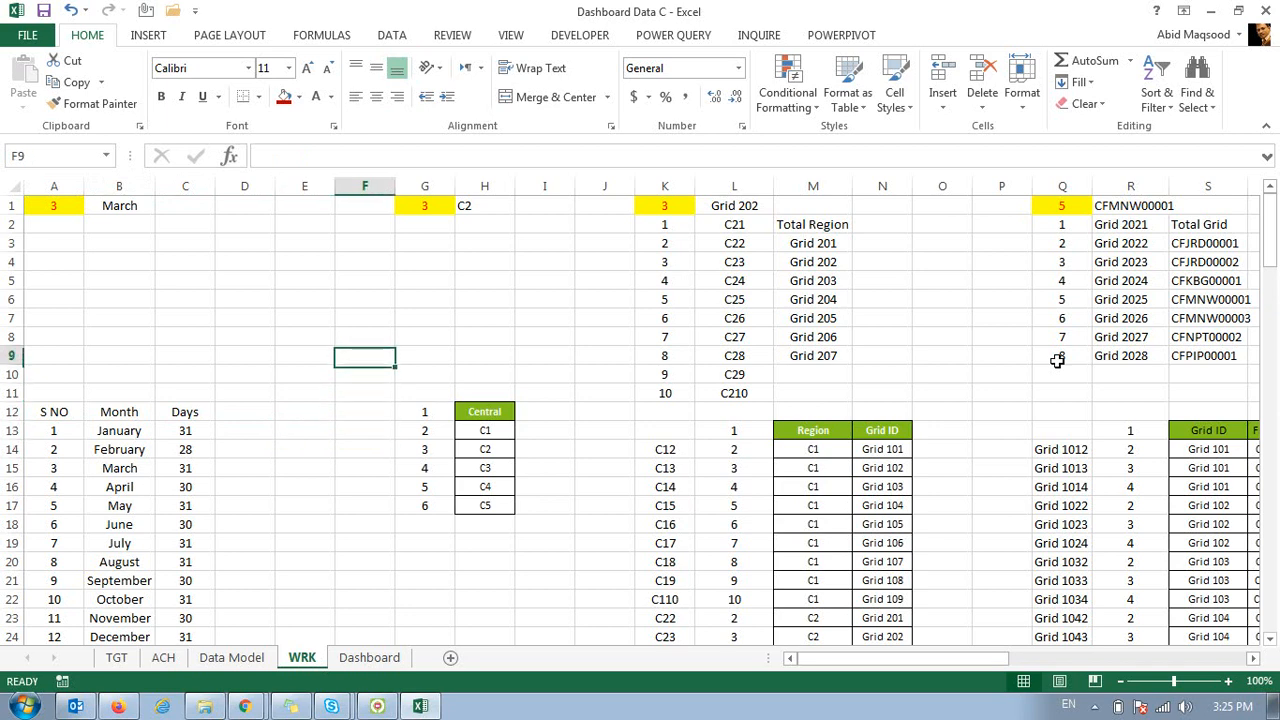
Enter the previous month's number in V9 with the formula =A1-1.
key("Right")
key("Right")
key("Right")
key("Right")
key("Right")
key("Right")
key("Right")
key("Right")
key("Right")
key("Right")
key("Right")
key("Right")
key("Right")
key("Right")
key("Right")
key("Right")
key("Right")
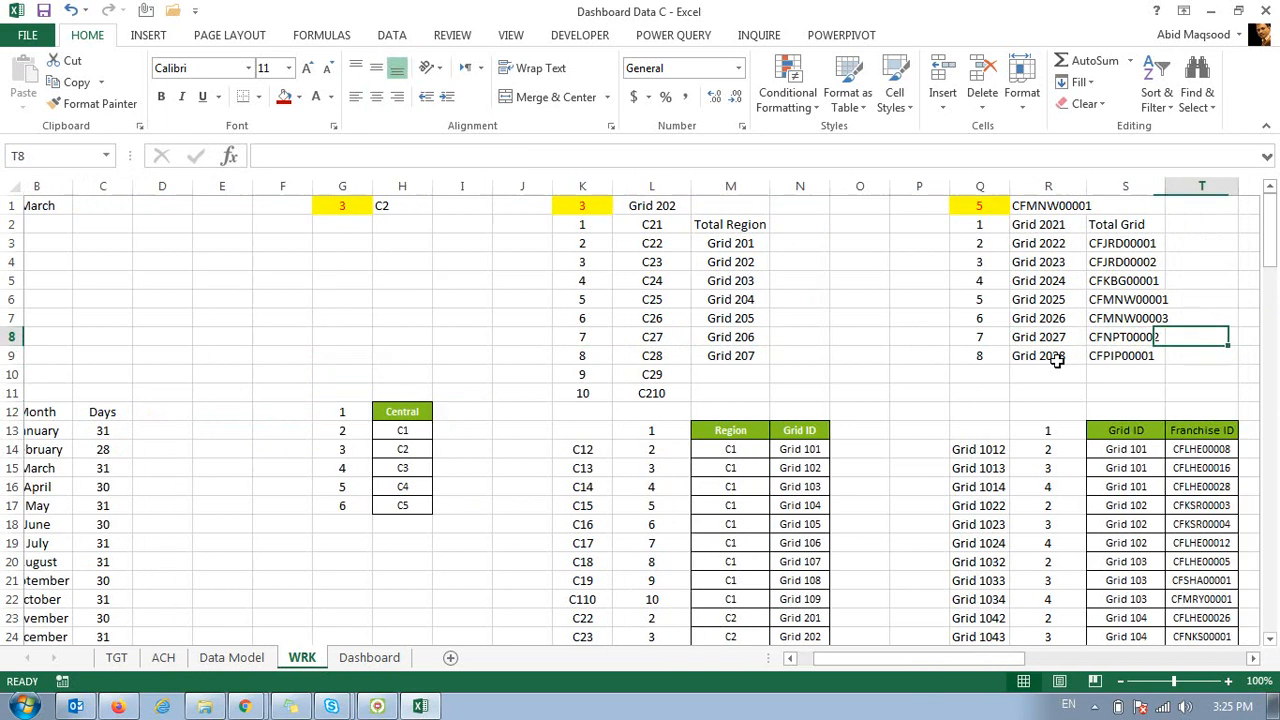
left_click(1057, 361)
type("=")
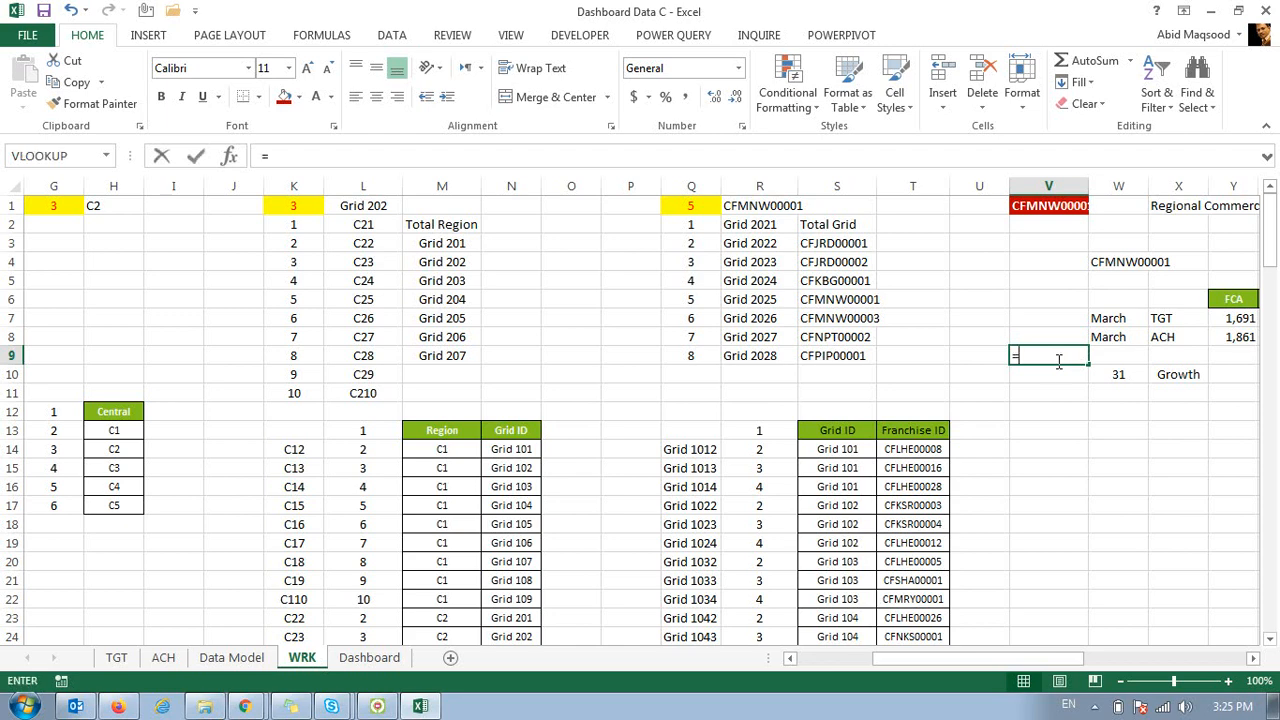
key("ctrl+Home")
type("-1")
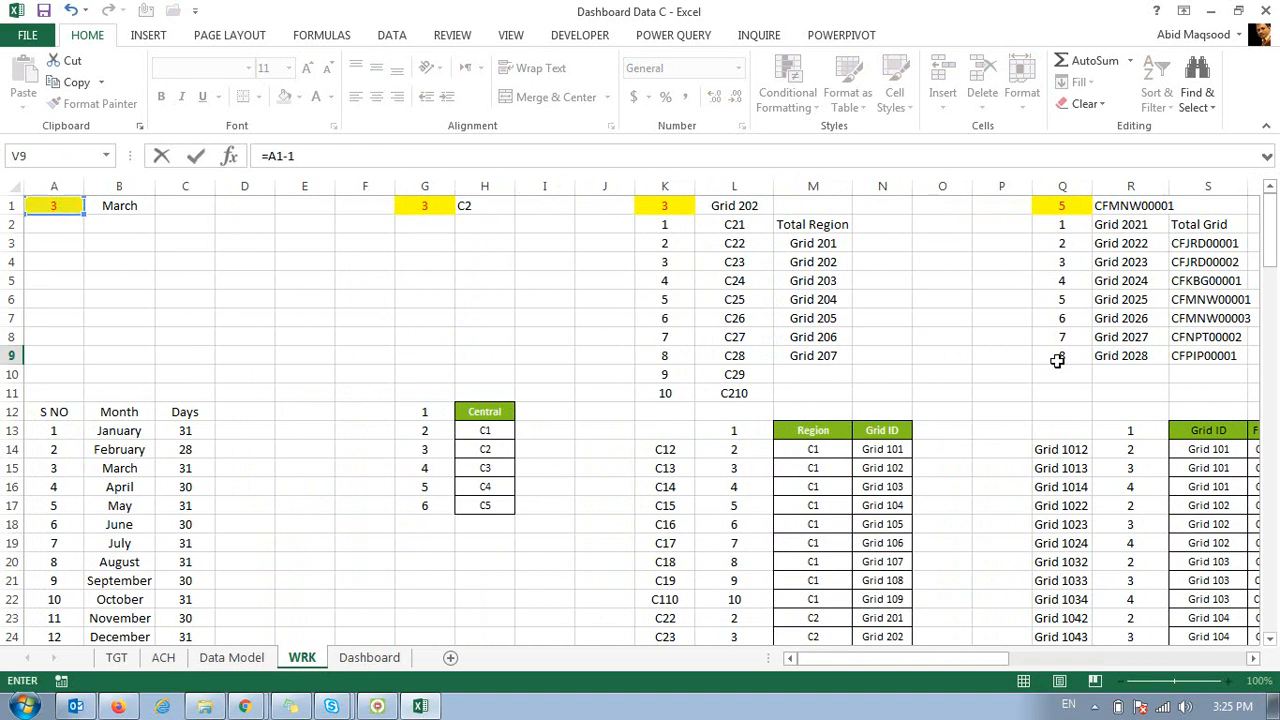
key("Return")
Look up the previous month's name in W9 with =VLOOKUP(V9,A12:B24,2,0).
key("Right")
key("Up")
type("=vl")
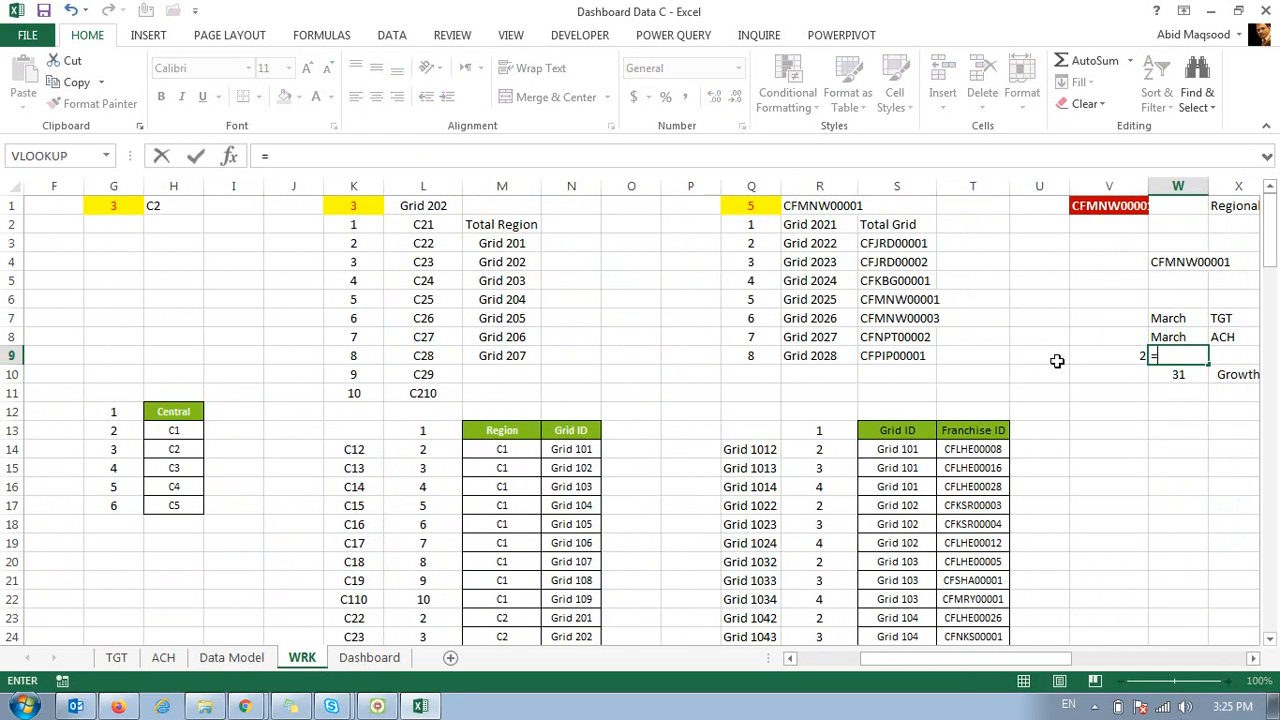
key("Tab")
key("Left")
type(",")
key("Left")
key("ctrl+Left")
key("Home")
key("Down")
key("Down")
key("Down")
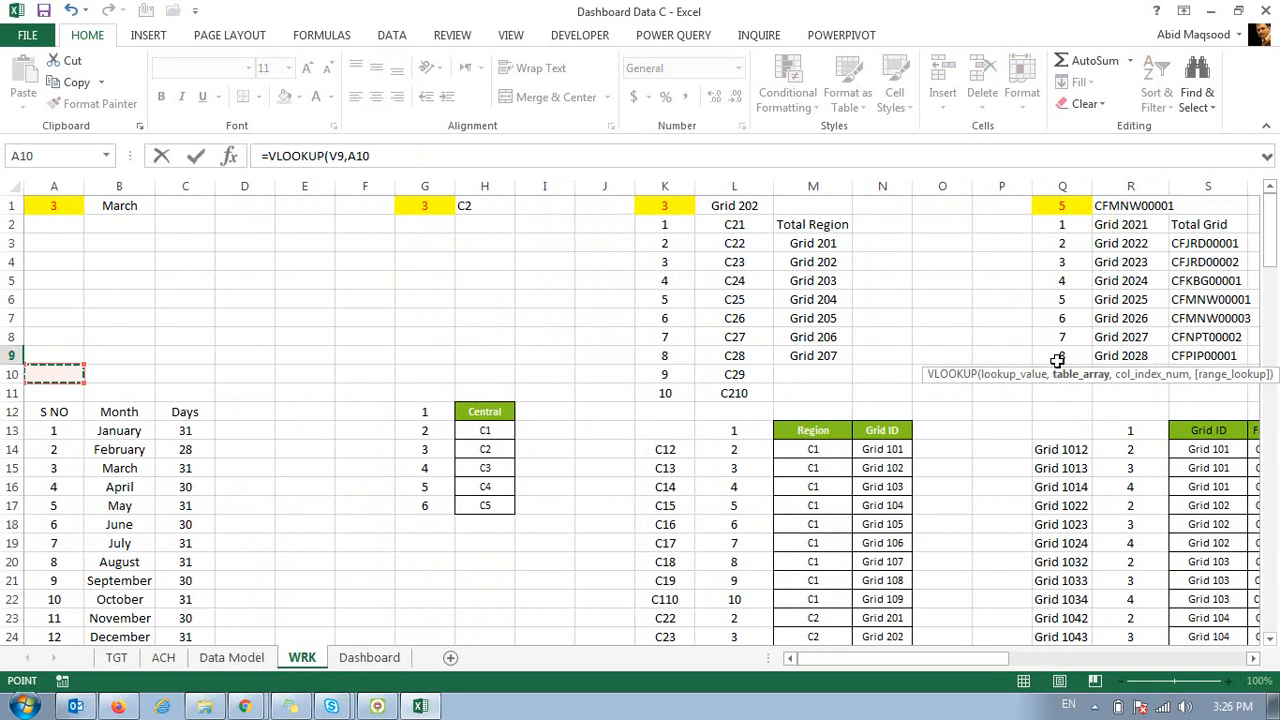
key("shift+Right")
key("ctrl+shift+Down")
type(",2,0)")
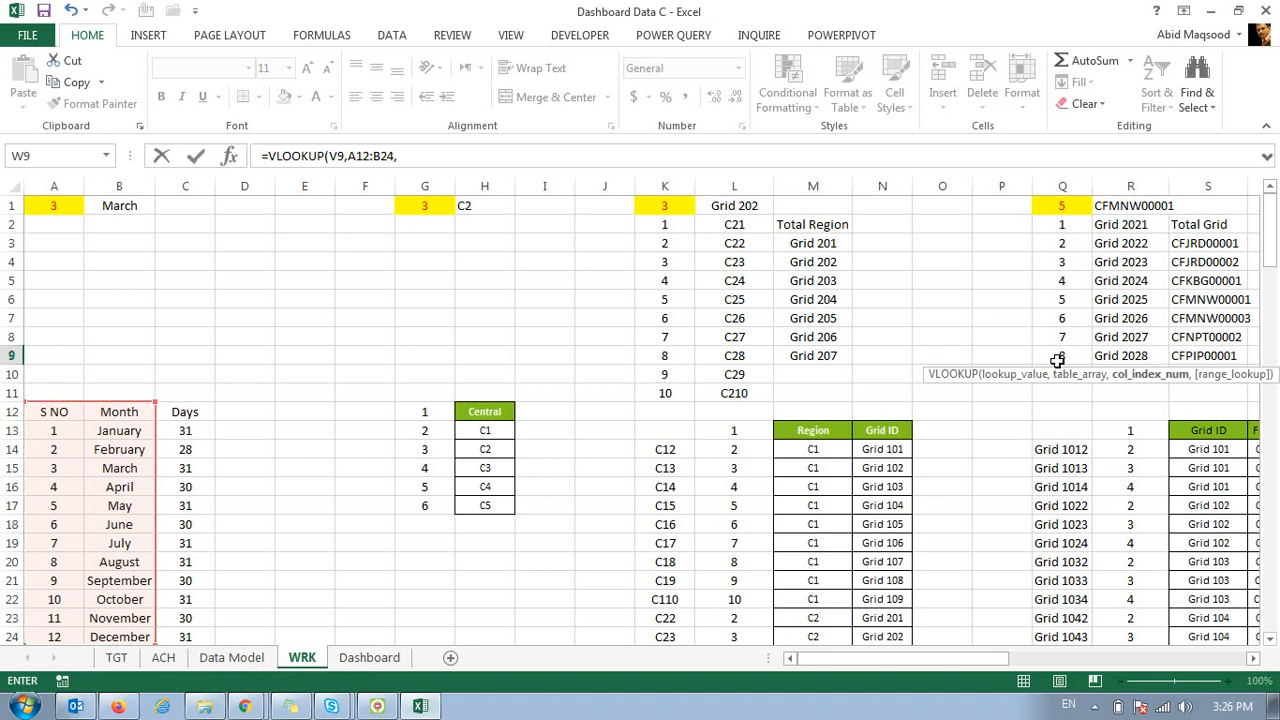
key("Return")
key("Up")
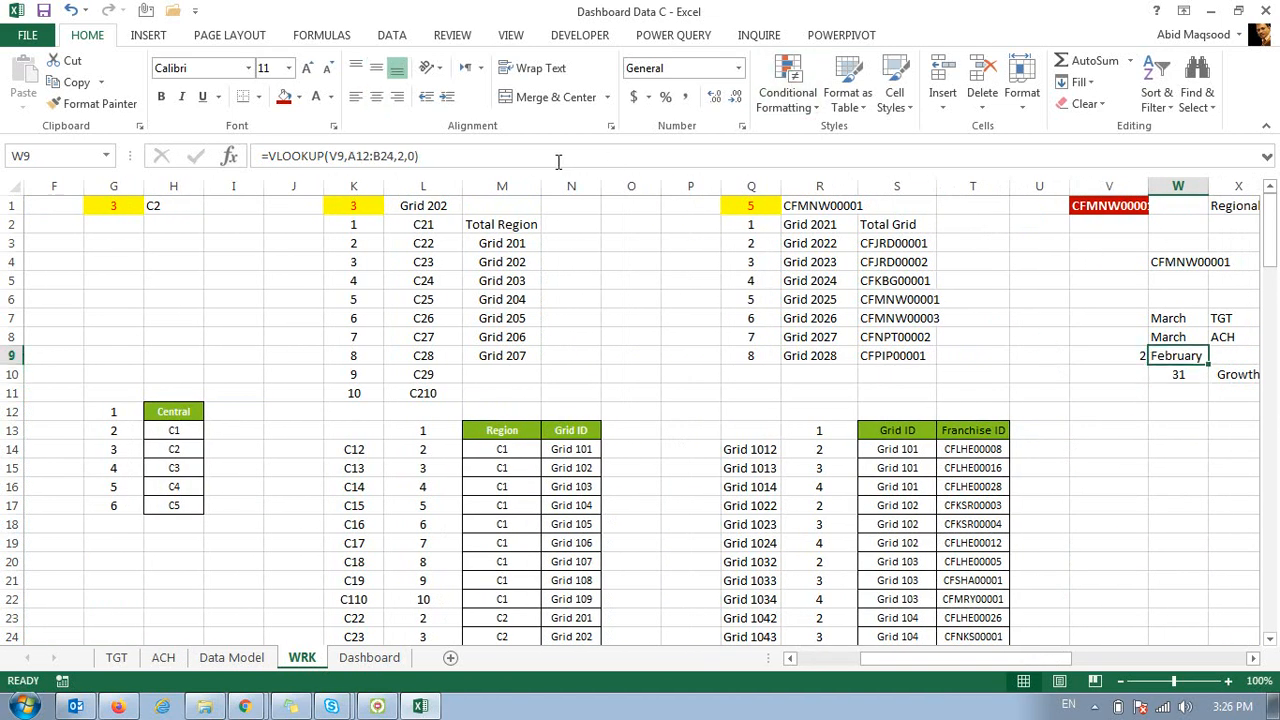
Wrap the W9 VLOOKUP in IFERROR, returning an empty string "" on error.
left_click(1132, 356)
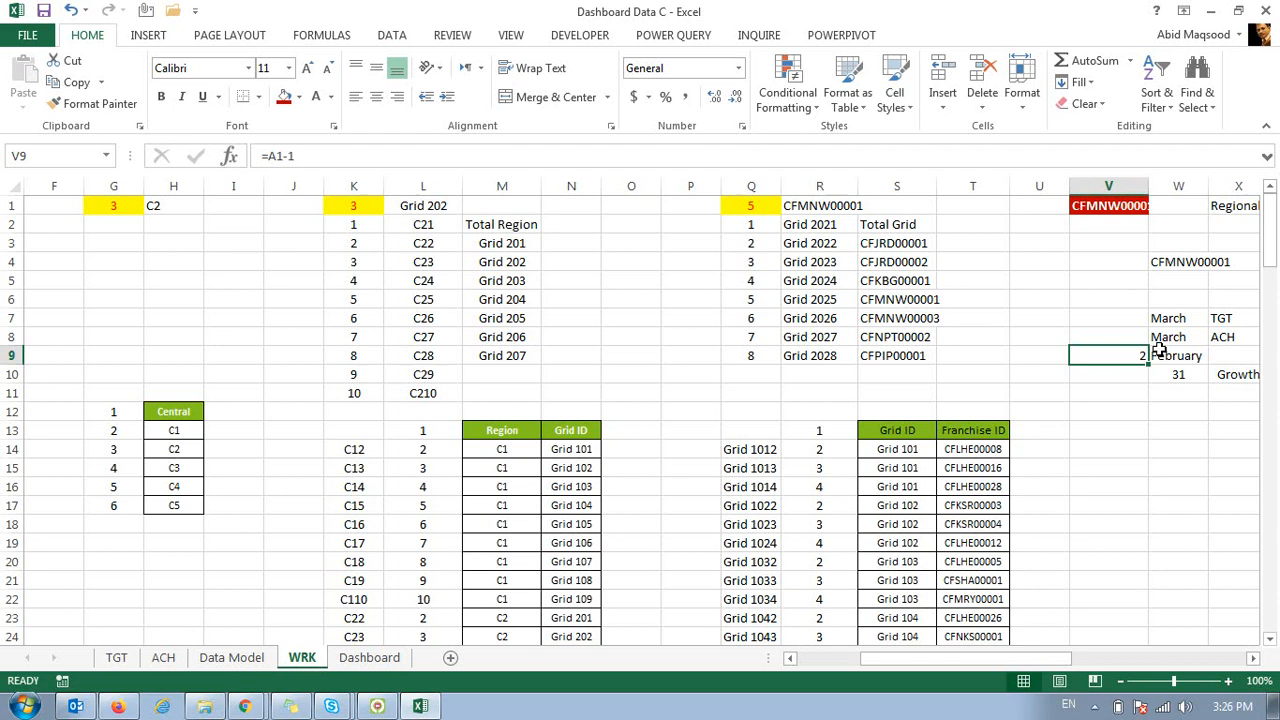
left_click(1158, 352)
left_click(268, 157)
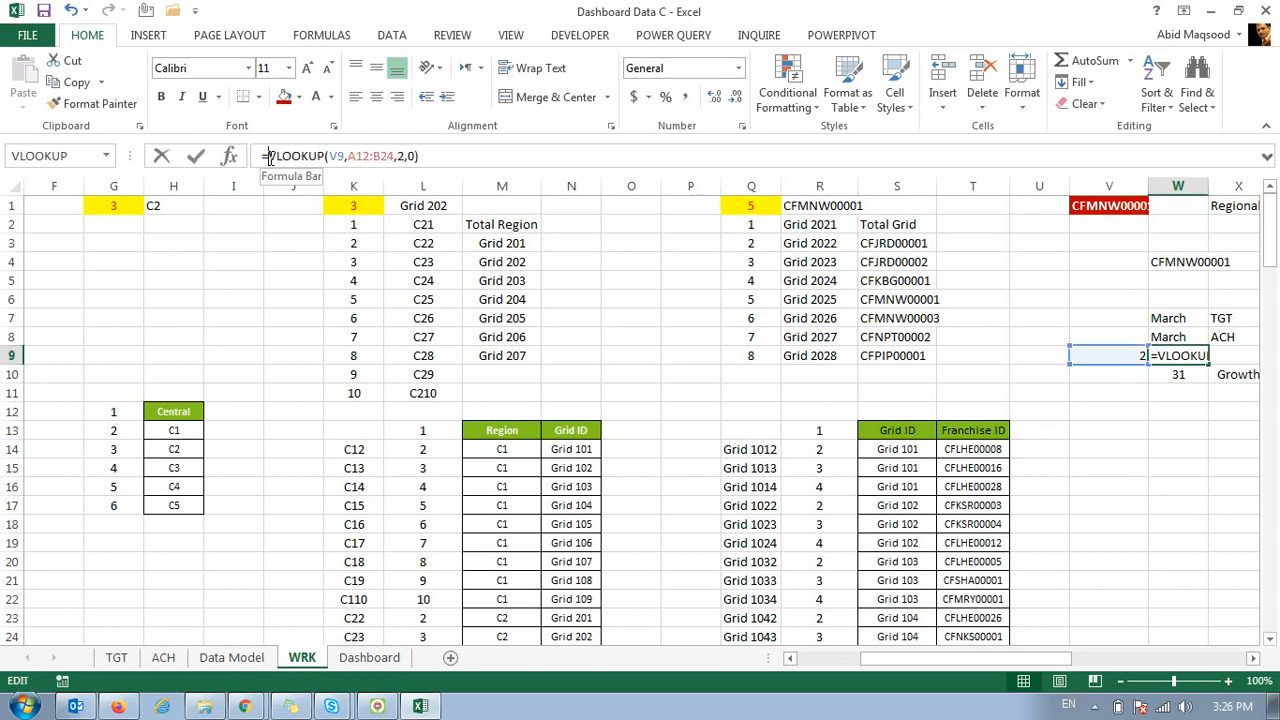
type("ife")
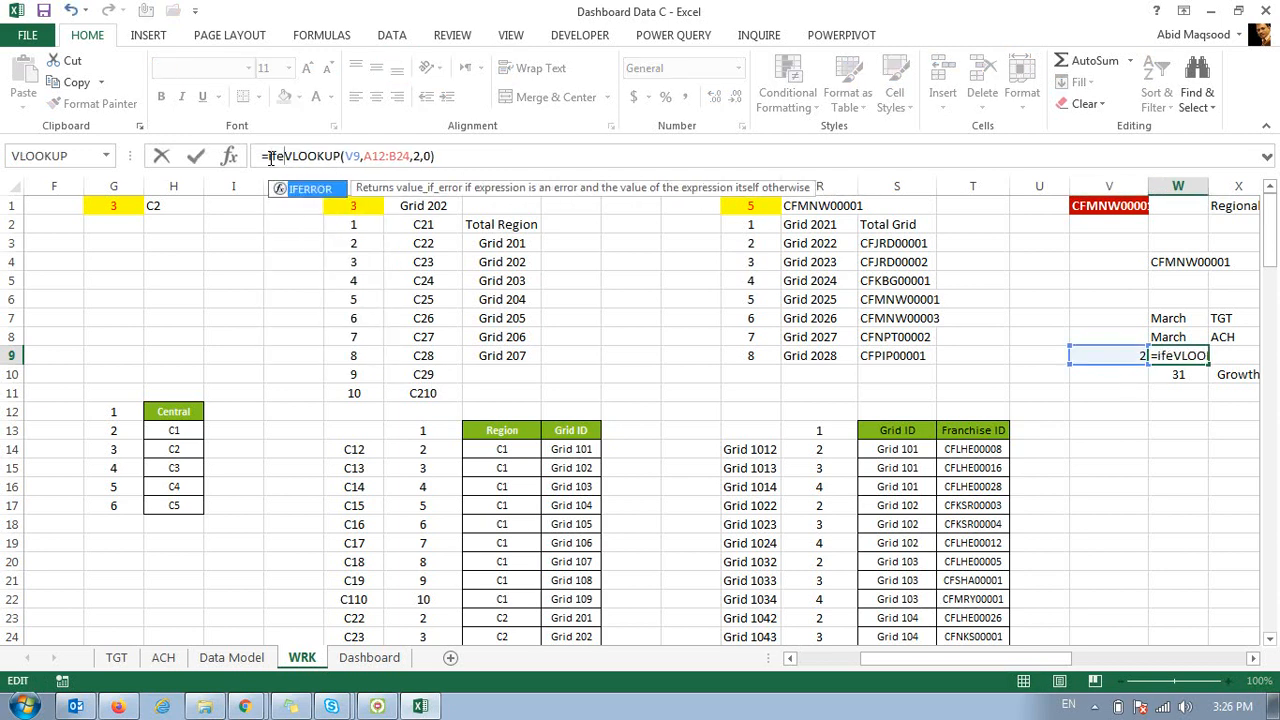
key("Tab")
key("End")
type(",\"\")")
key("Return")
Fill the ACH label from X8 down into X9 for the previous-month row.
key("Up")
key("Right")
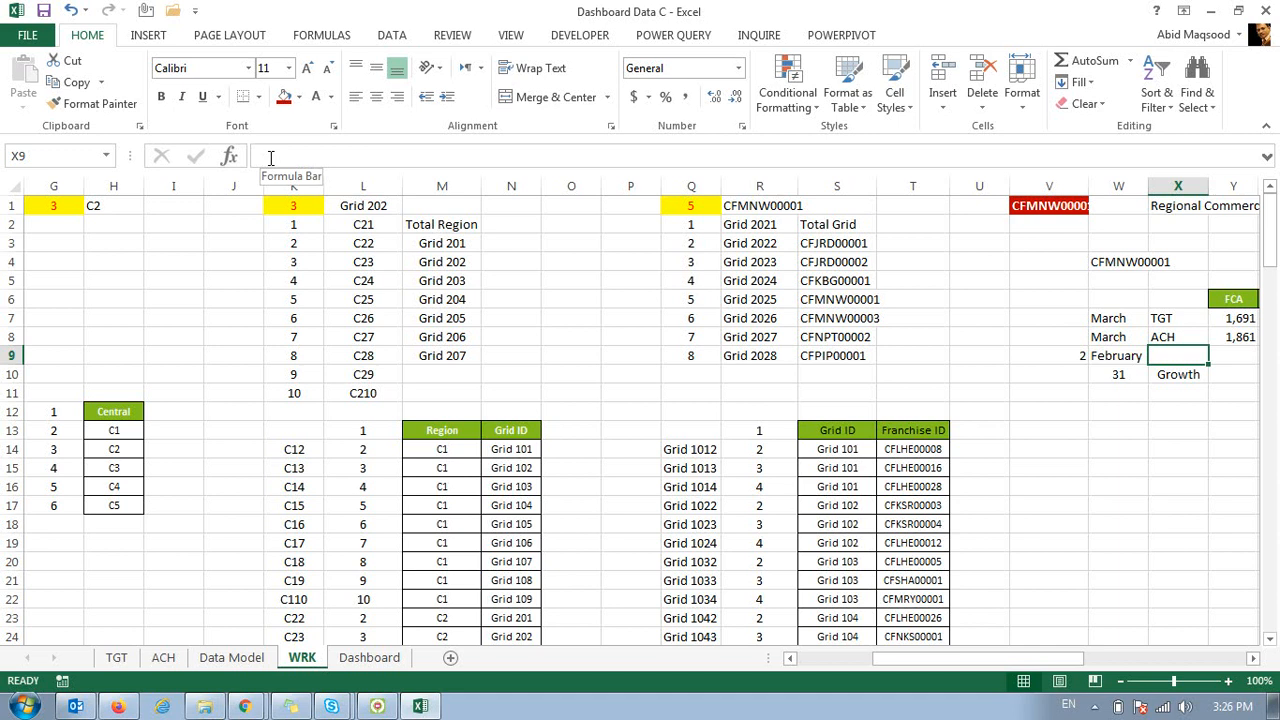
key("ctrl+d")
Create a copy of the Data Model sheet, placed before the original Data Model sheet.
left_click(228, 658)
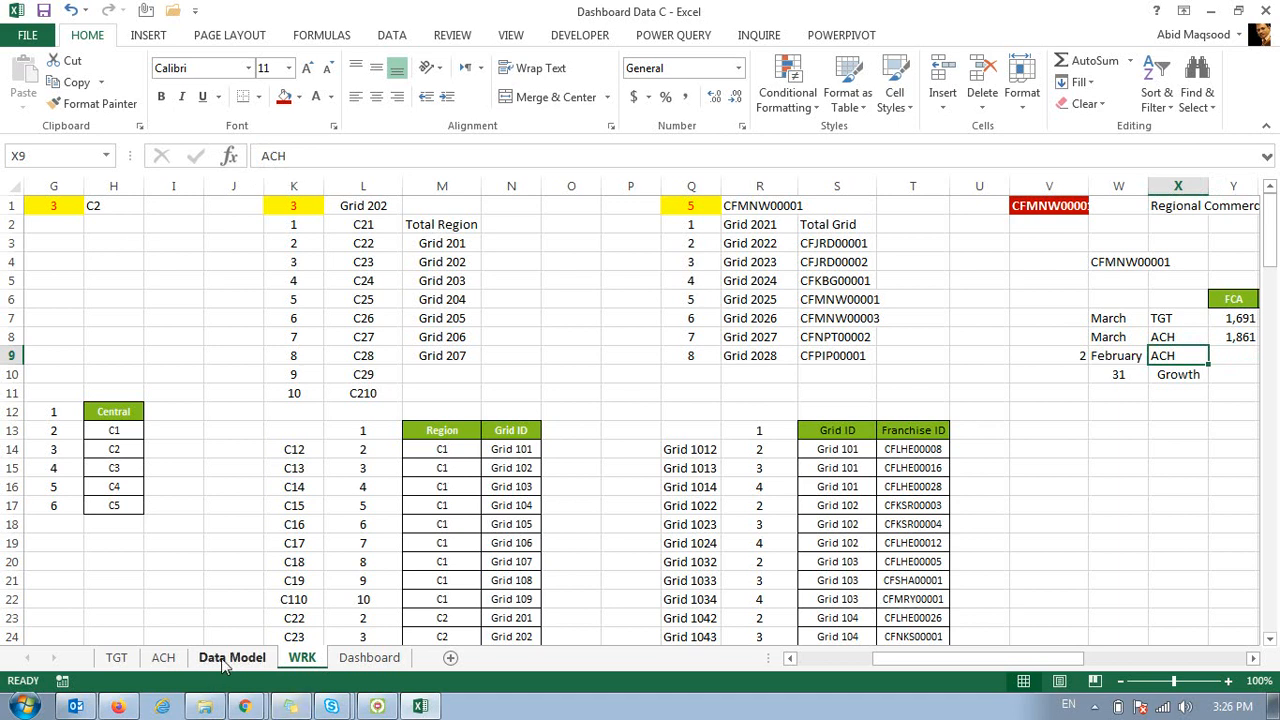
right_click(225, 664)
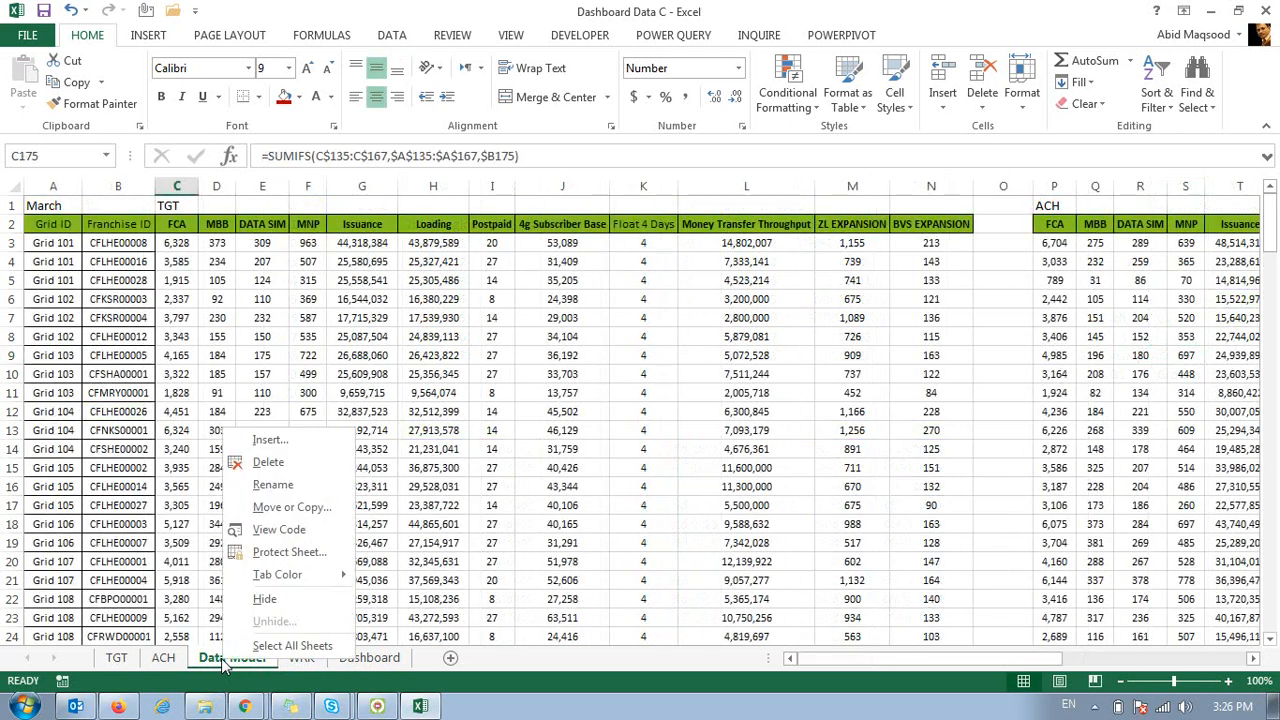
left_click(263, 510)
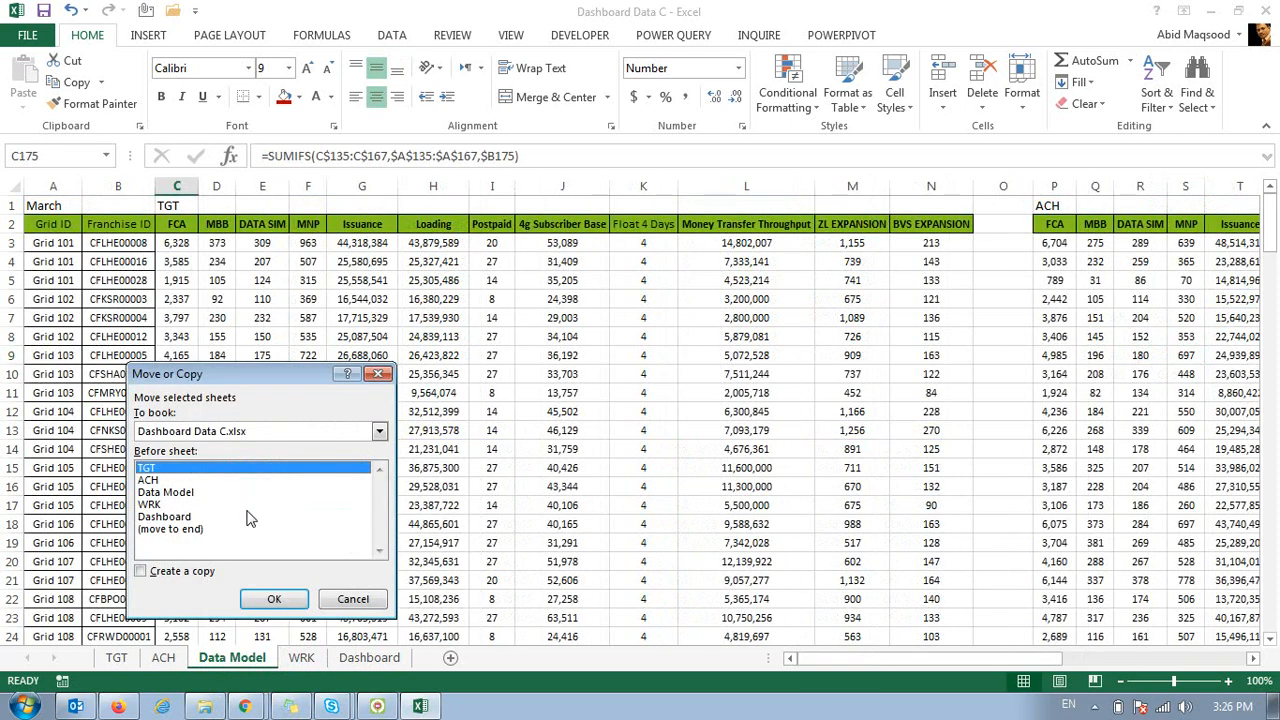
left_click(180, 493)
left_click(150, 573)
left_click(272, 603)
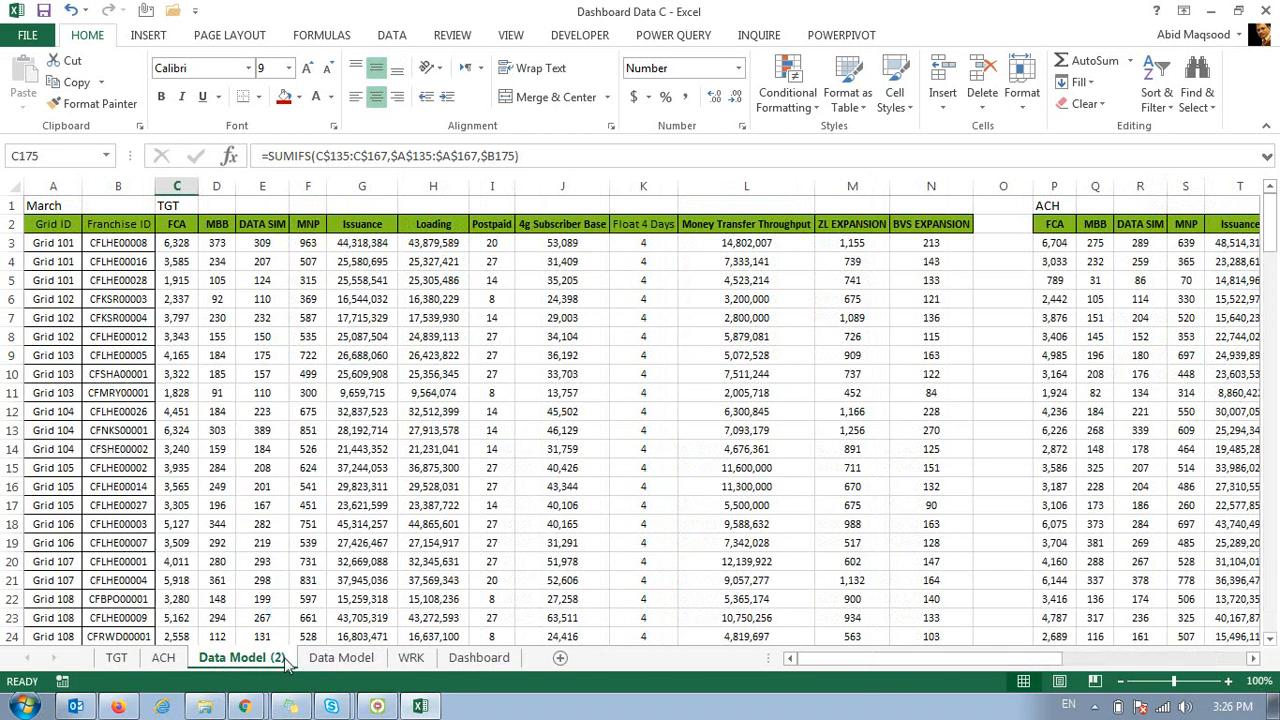
Rename the copied sheet as Data Model (LM).
double_click(277, 651)
key("BackSpace")
type("LM")
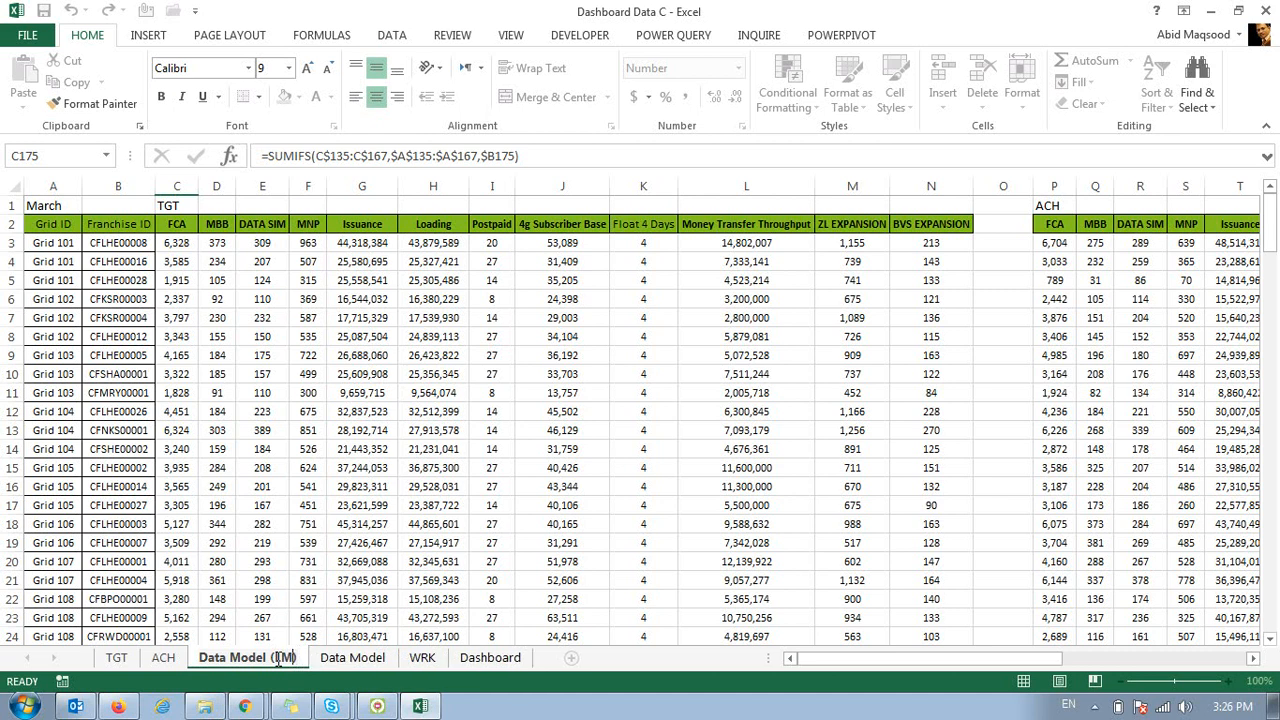
Link cell A1 of the Data Model (LM) sheet to the previous-month cell WRK!W9.
left_click(46, 205)
type("=")
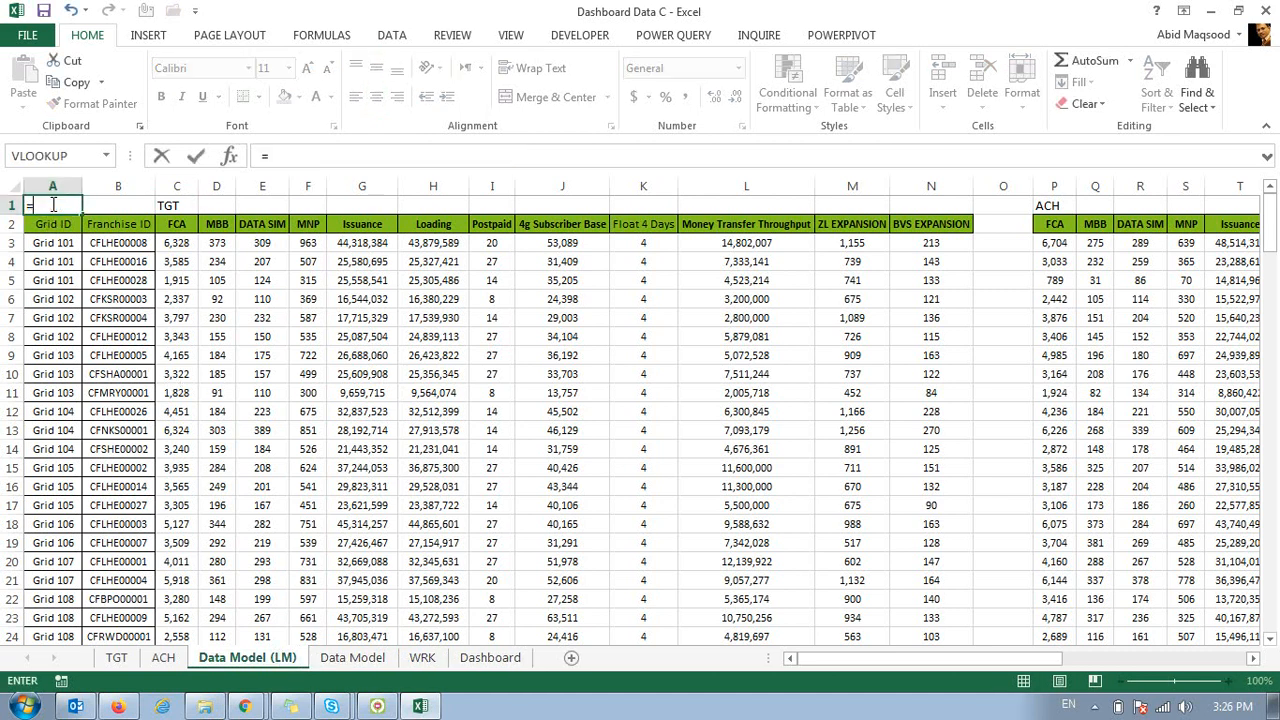
left_click(422, 657)
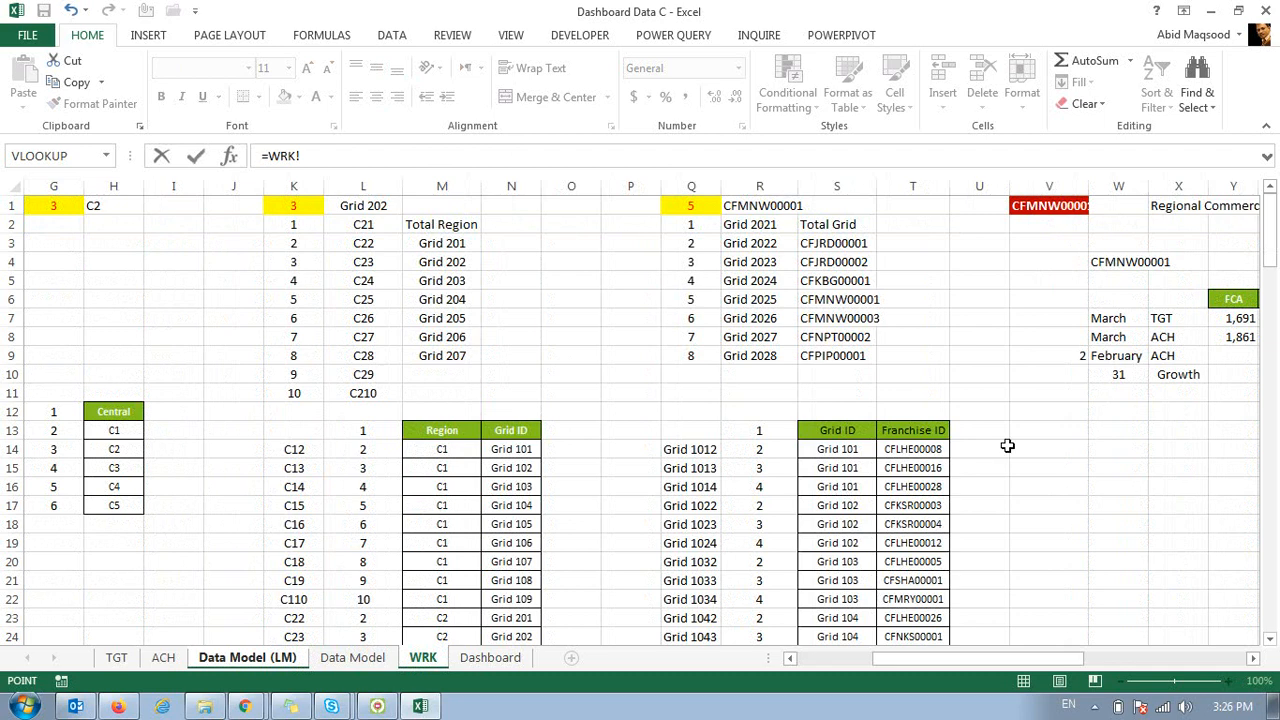
left_click(1108, 357)
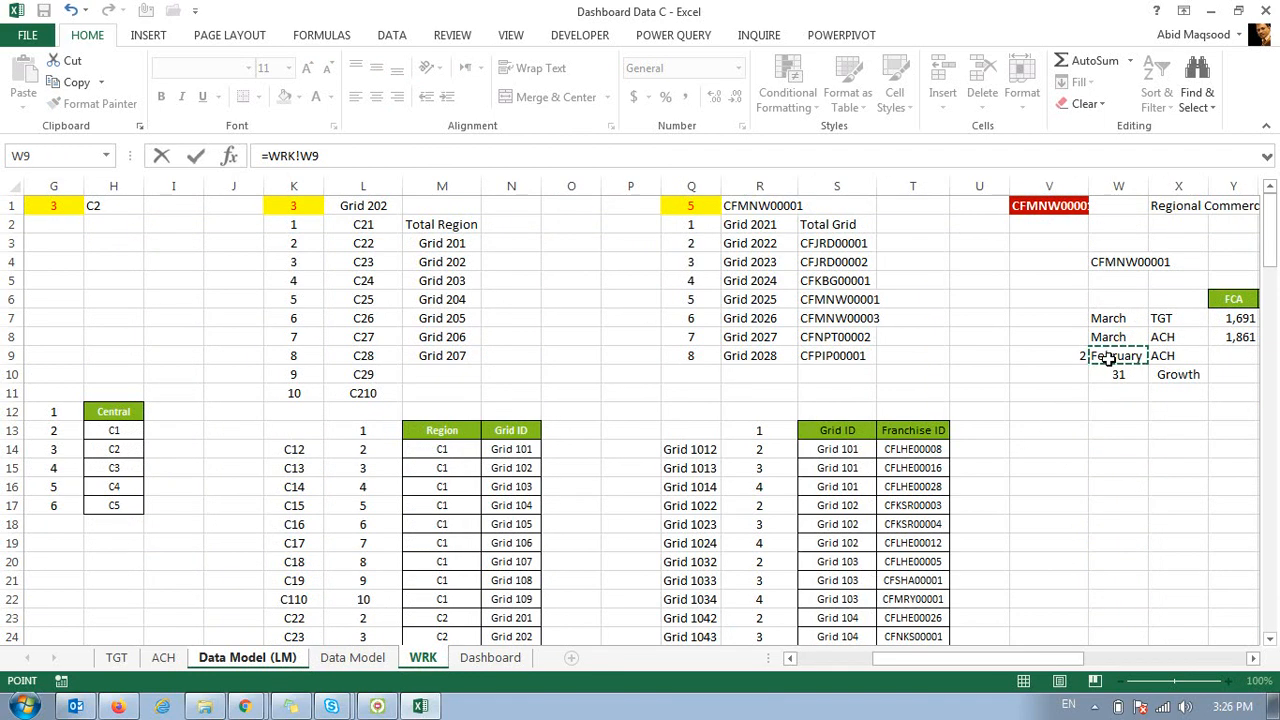
key("Return")
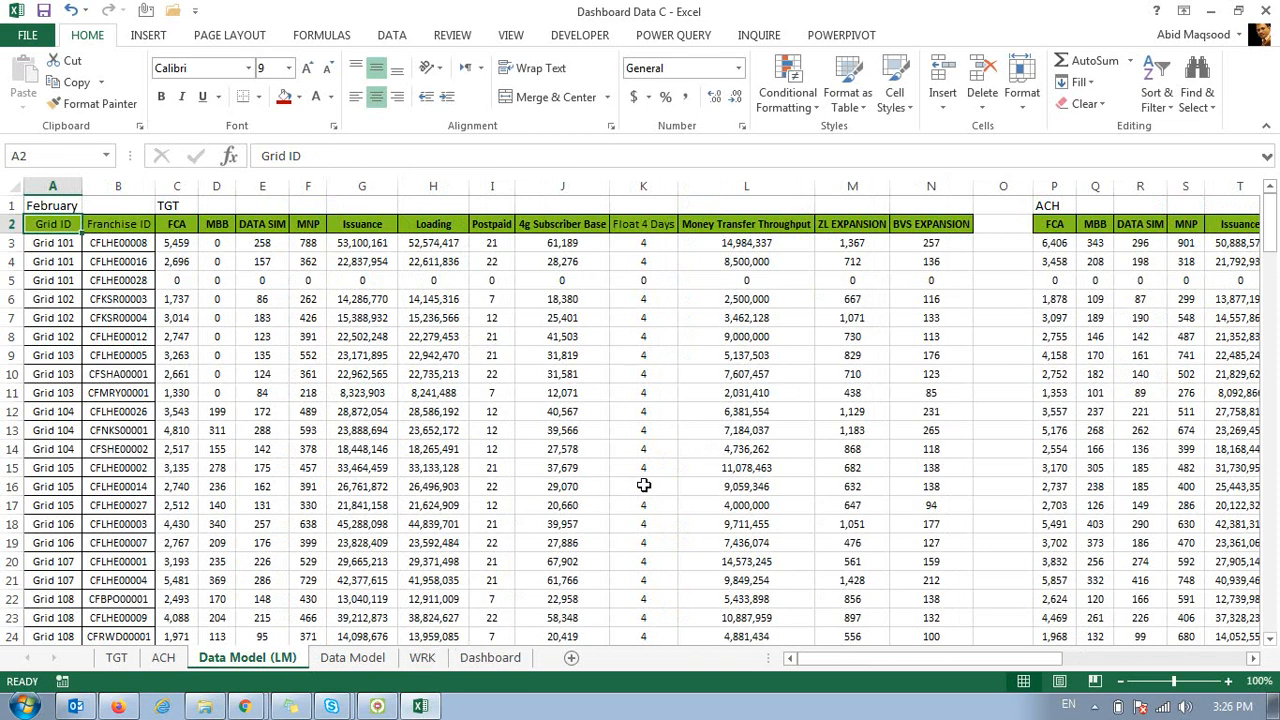
In WRK cell Y9, enter =SUMIFS('Data Model (LM)'!P:P,'Data Model (LM)'!$B:$B,WRK!$V$1) for the previous-month FCA achievement.
left_click(422, 657)
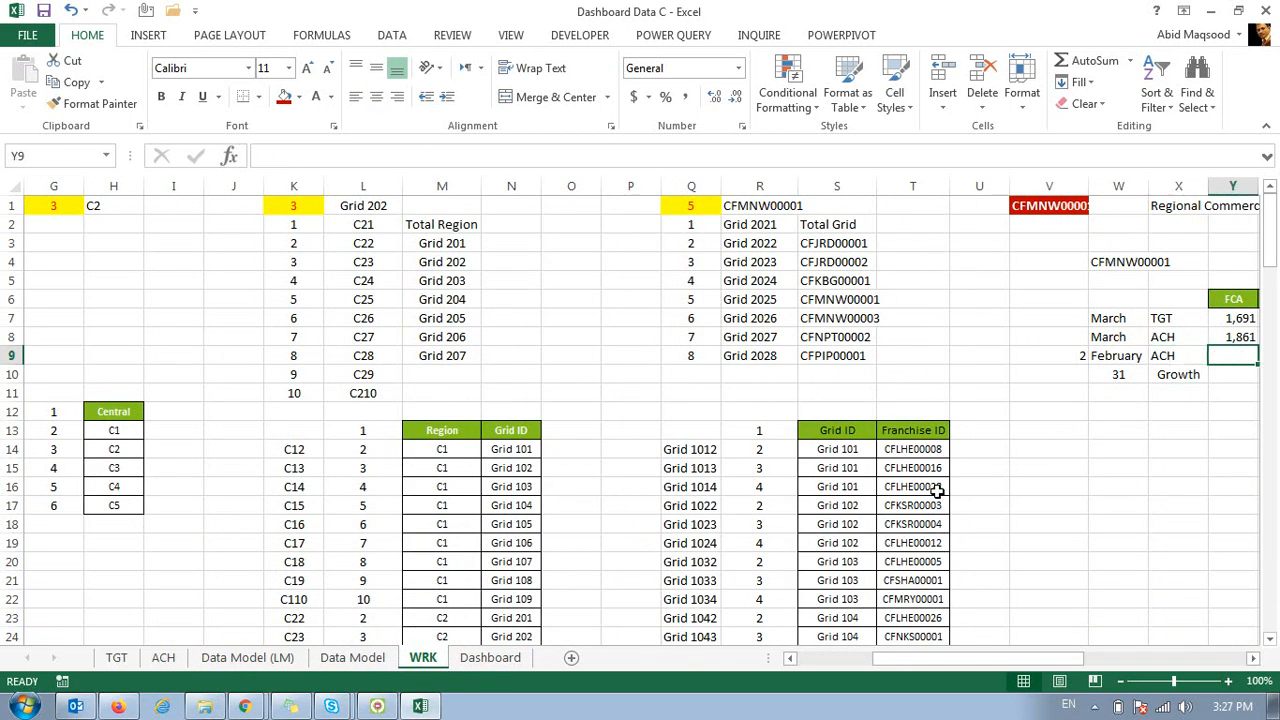
key("Right")
type("=sum")
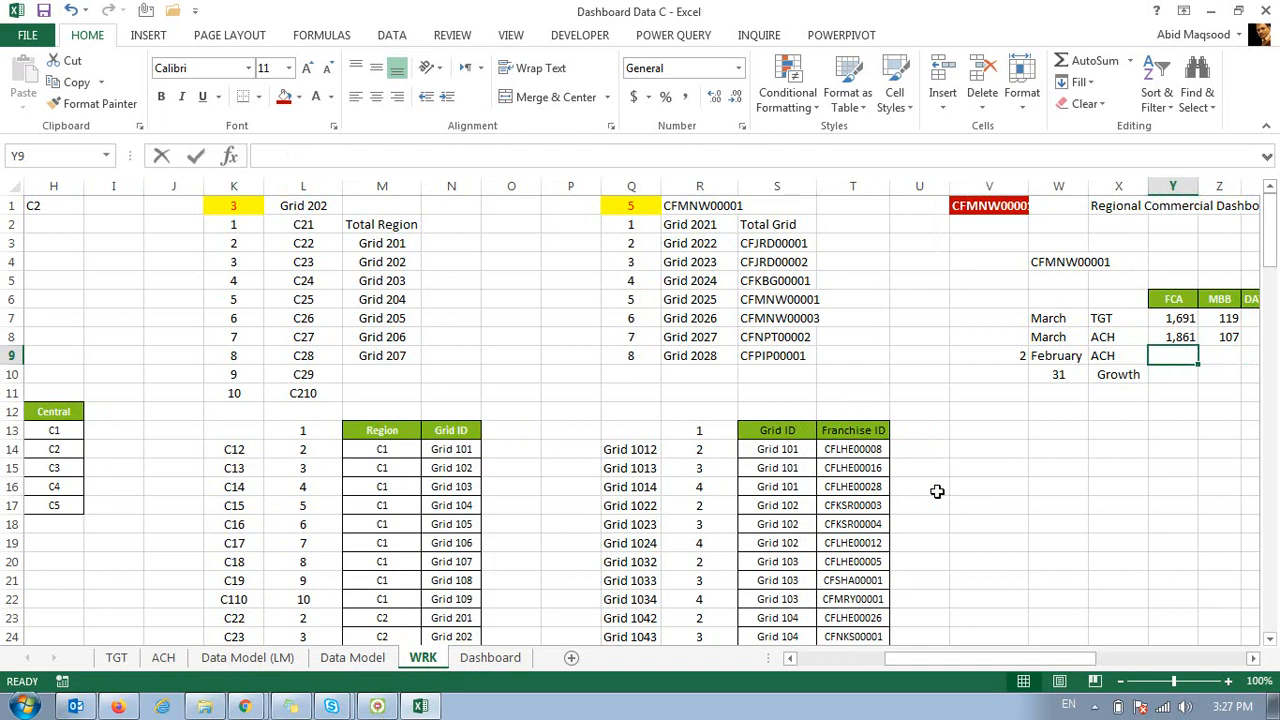
key("Down")
key("Down")
key("Tab")
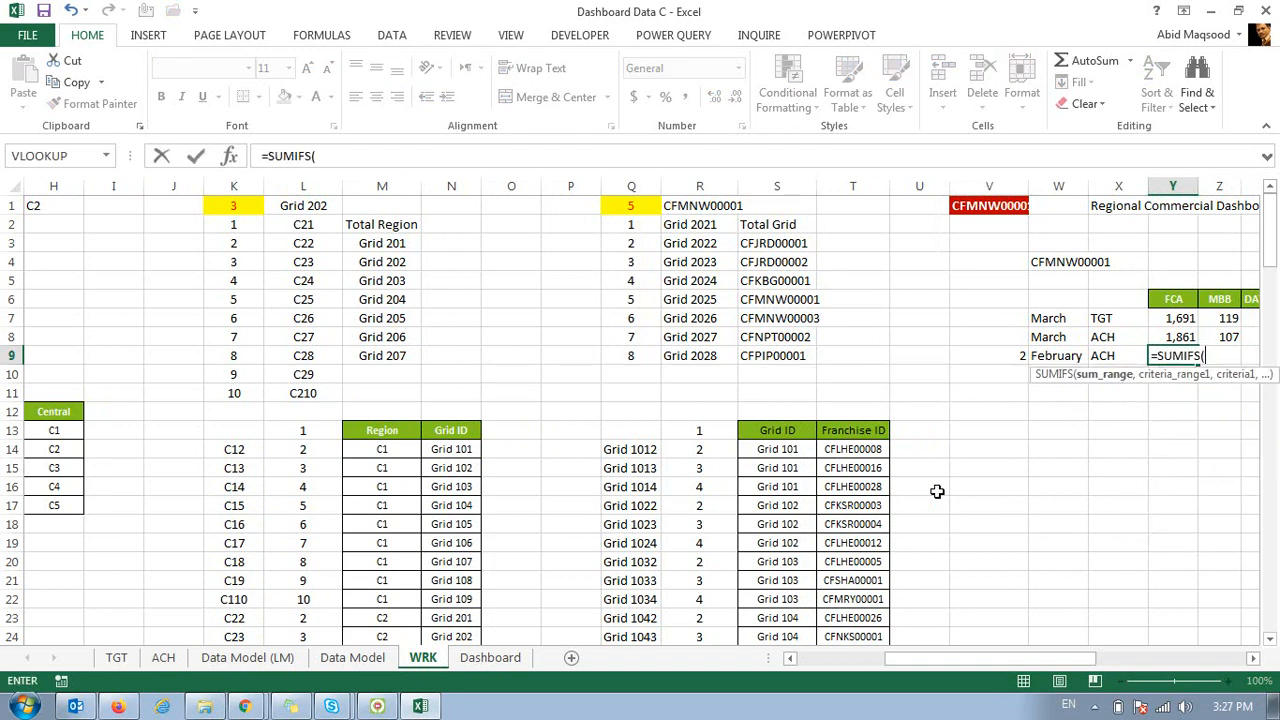
left_click(252, 657)
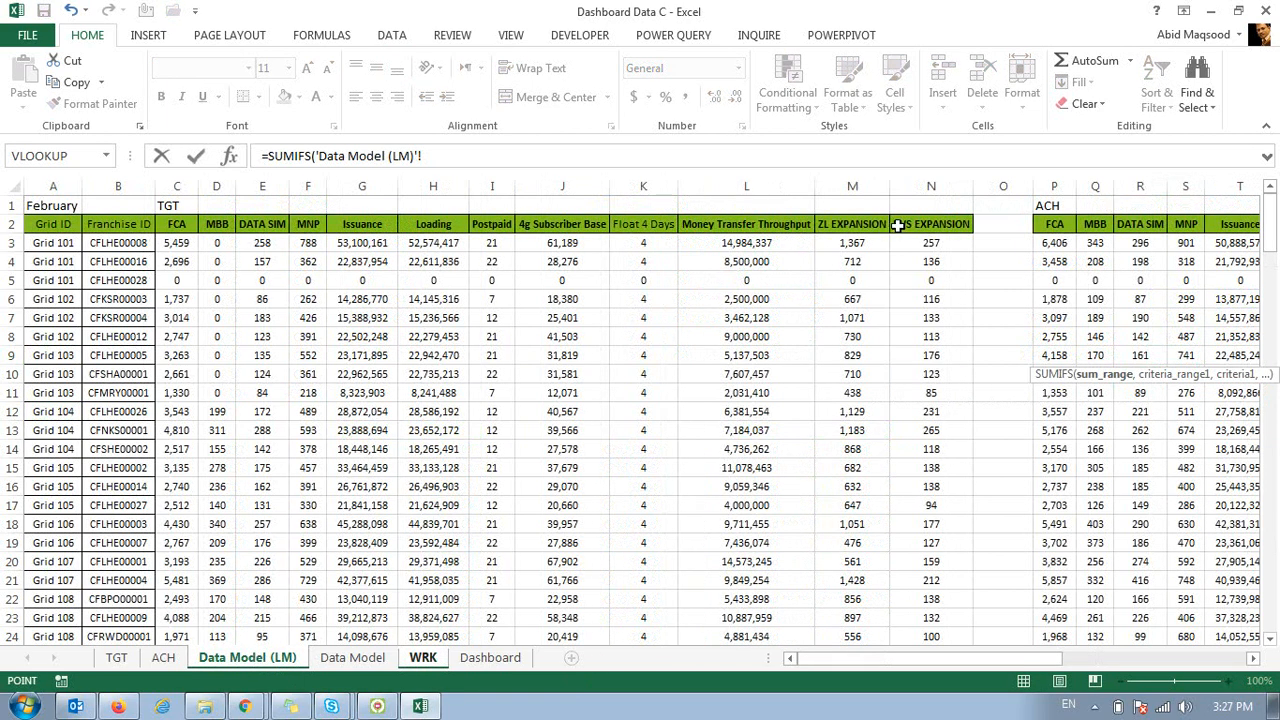
left_click(1045, 192)
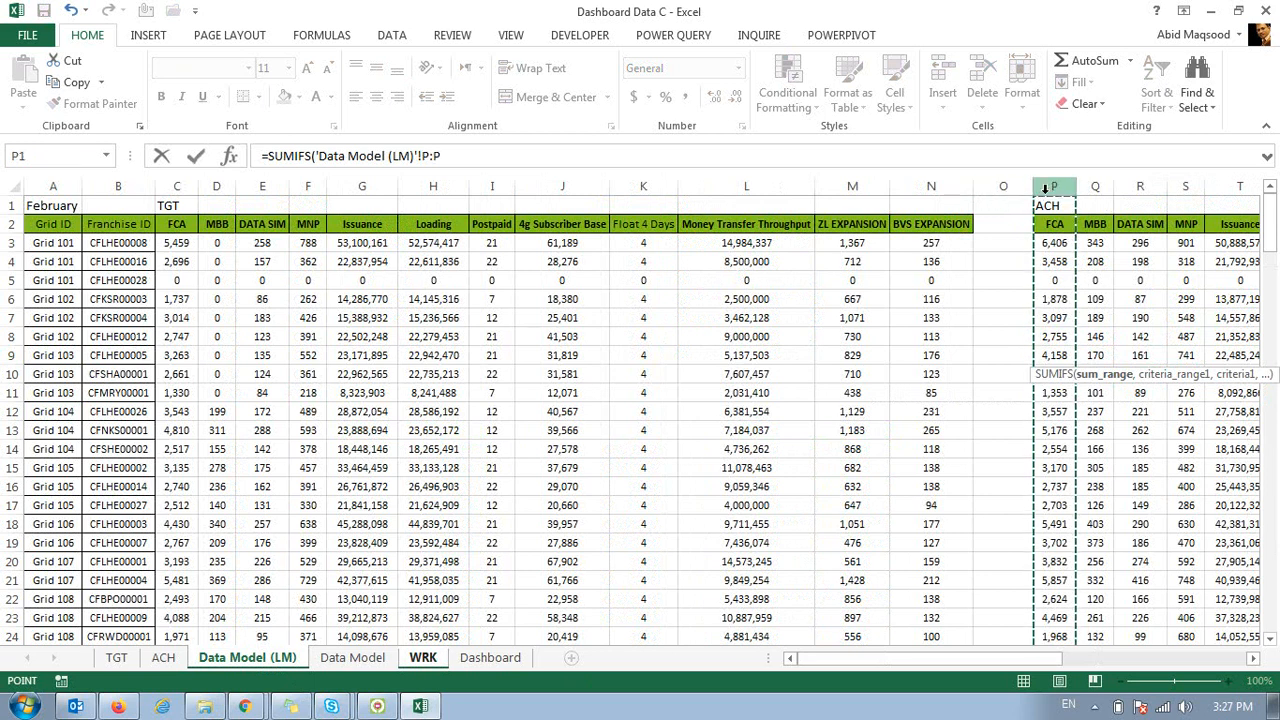
type(",")
left_click(138, 180)
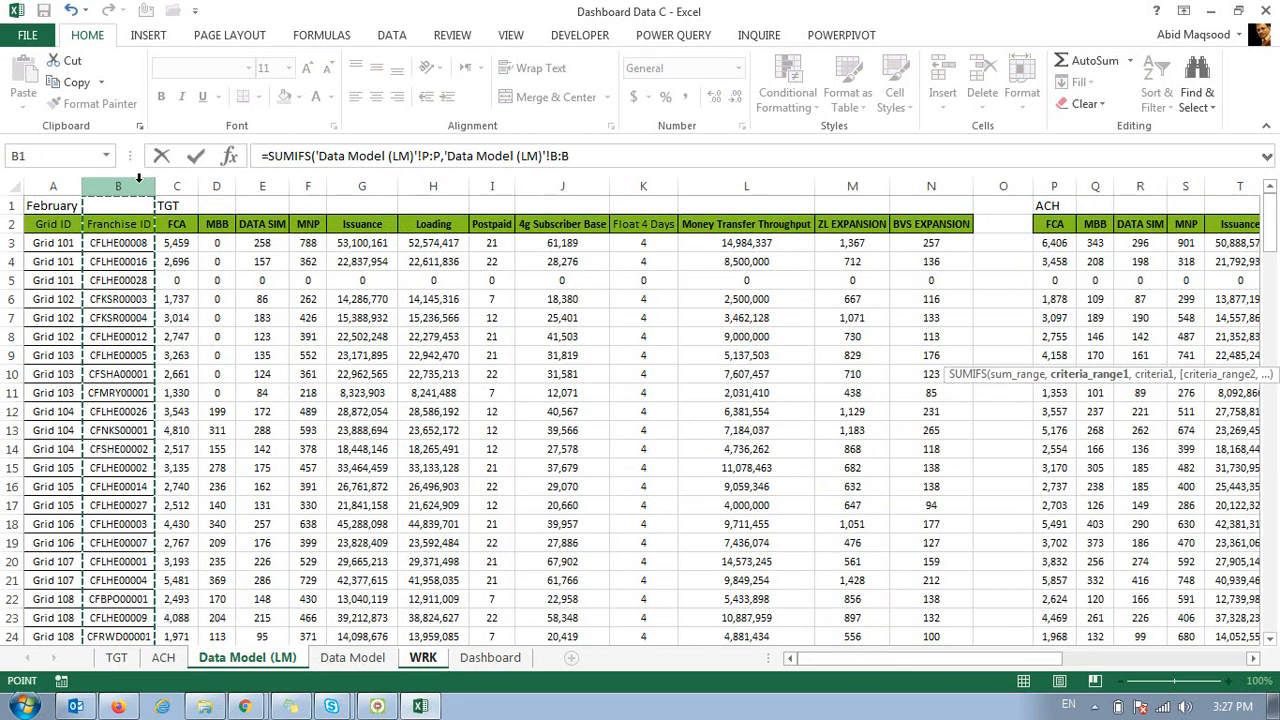
key("F4")
type(",")
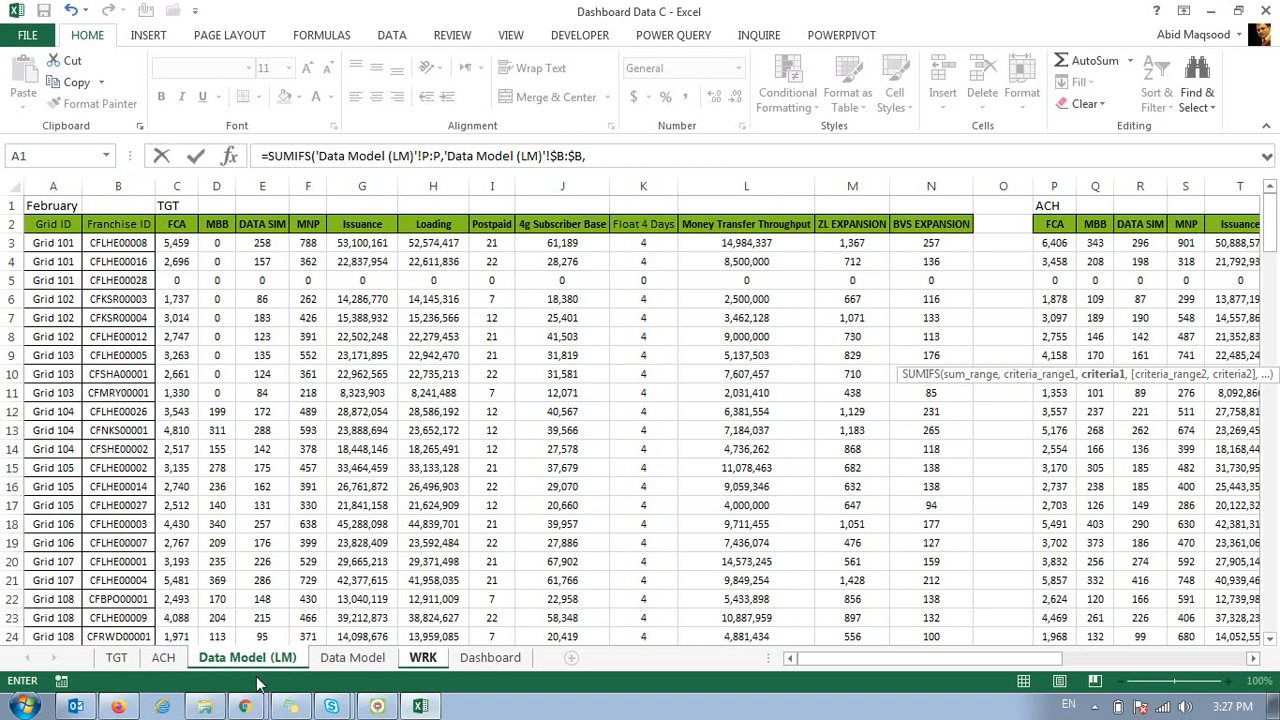
left_click(422, 657)
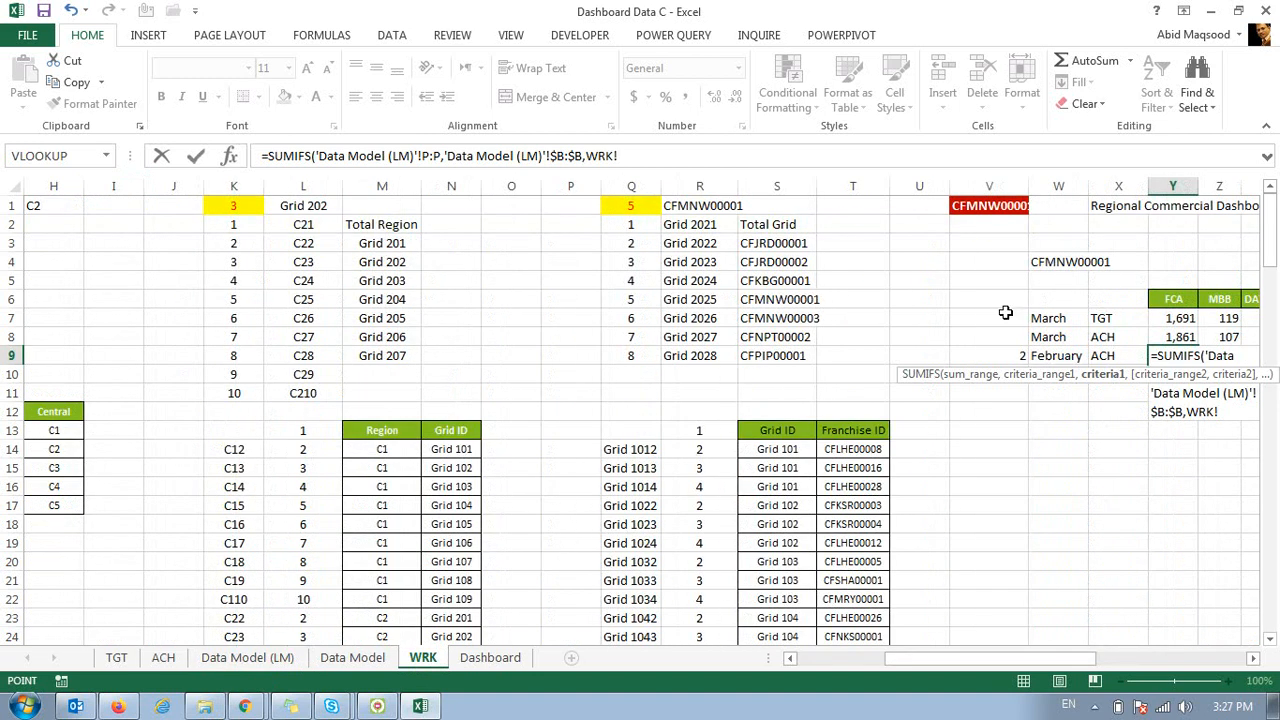
left_click(990, 206)
key("F4")
type(")")
key("Return")
Copy the Y9 SUMIFS formula across Z9:AJ9 for the remaining KPIs of the previous-month ACH row.
key("Up")
key("ctrl+c")
key("Right")
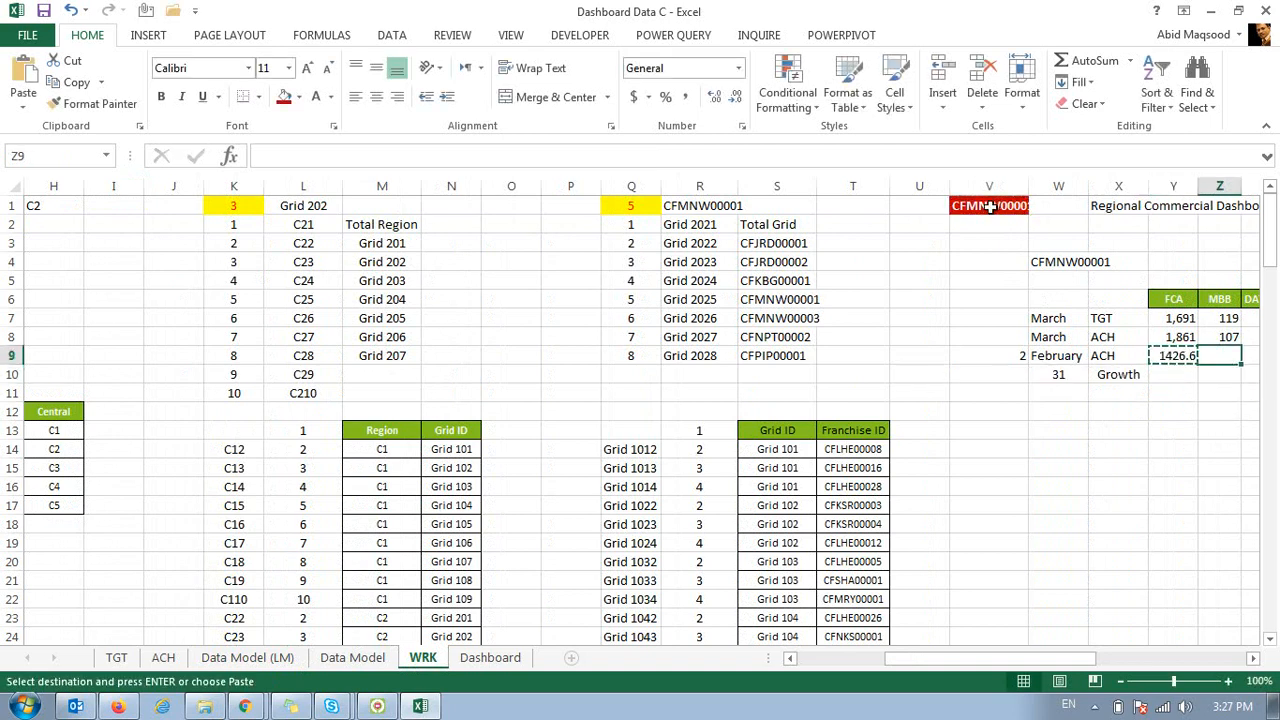
key("shift+Right")
key("shift+Right")
key("shift+Right")
key("shift+Right")
key("shift+Right")
key("shift+Right")
key("shift+Right")
key("shift+Right")
key("shift+Right")
key("shift+Right")
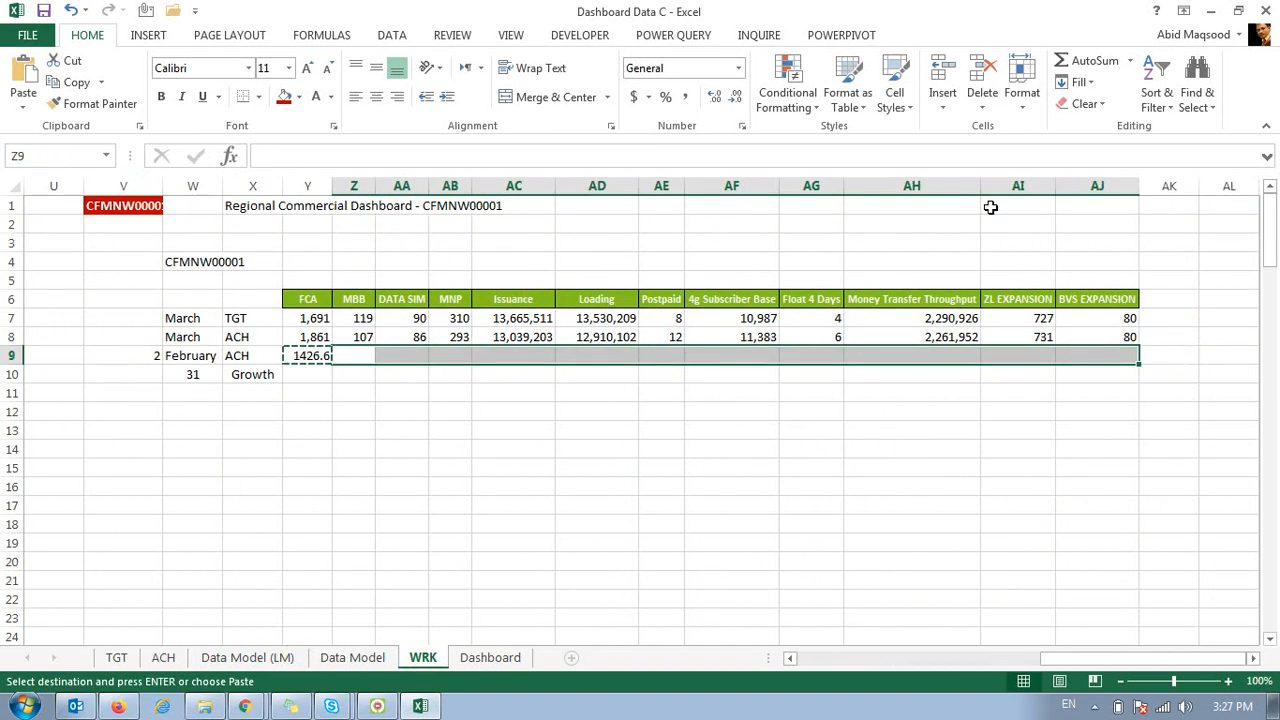
key("ctrl+v")
Copy the number formatting of the current-month ACH row Y8:AJ8 onto the previous-month row Y9:AJ9.
key("Up")
key("Left")
key("ctrl+shift+Right")
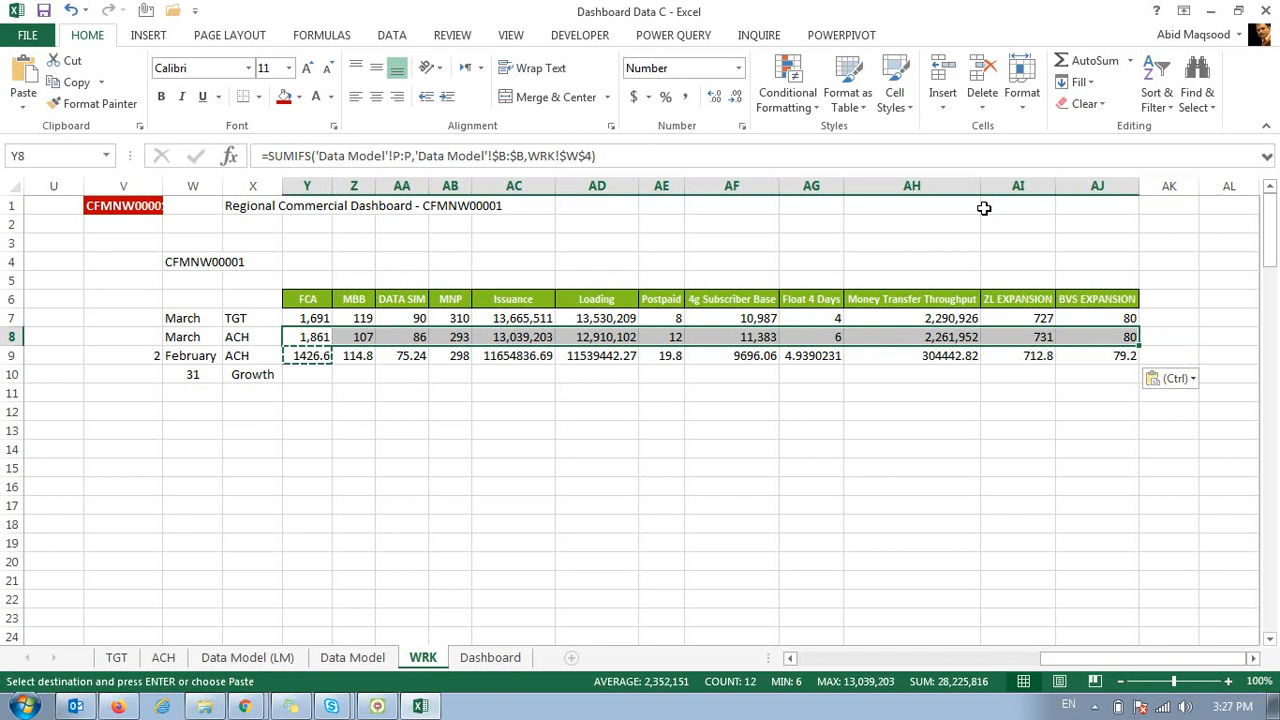
left_click(85, 104)
key("Down")
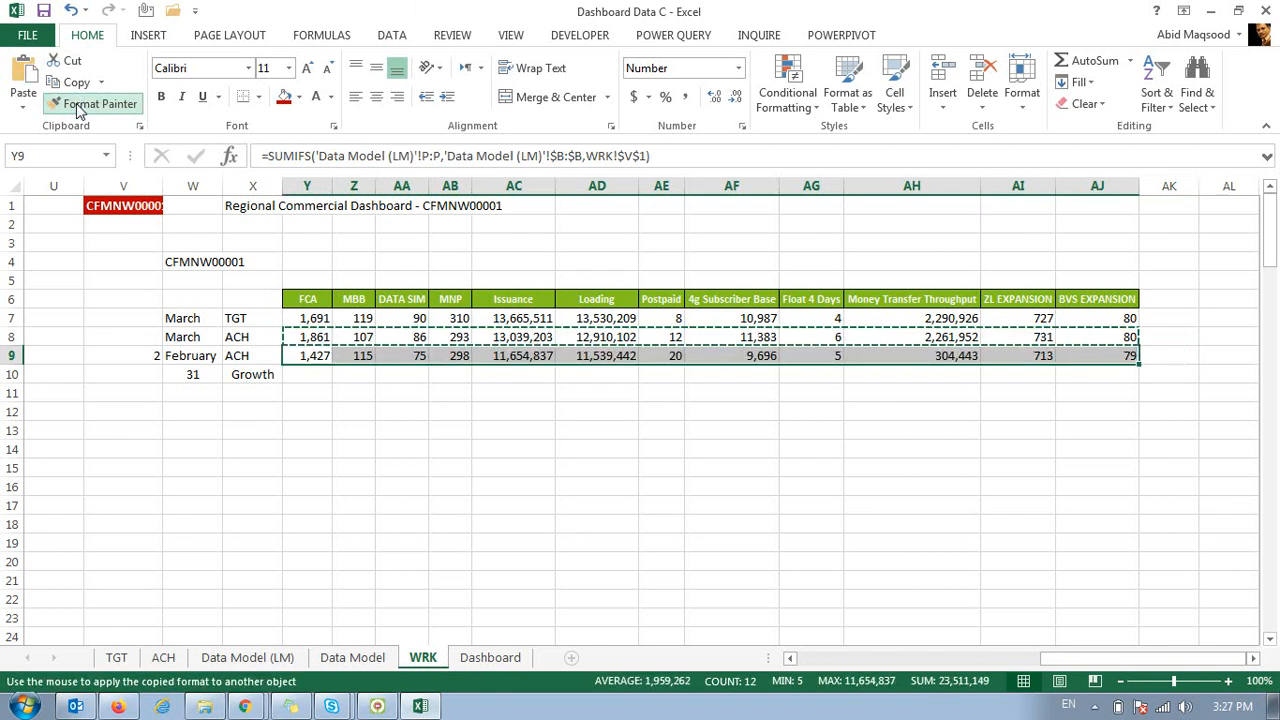
Clear the days VLOOKUP from cell W10 beside the Growth label.
key("Down")
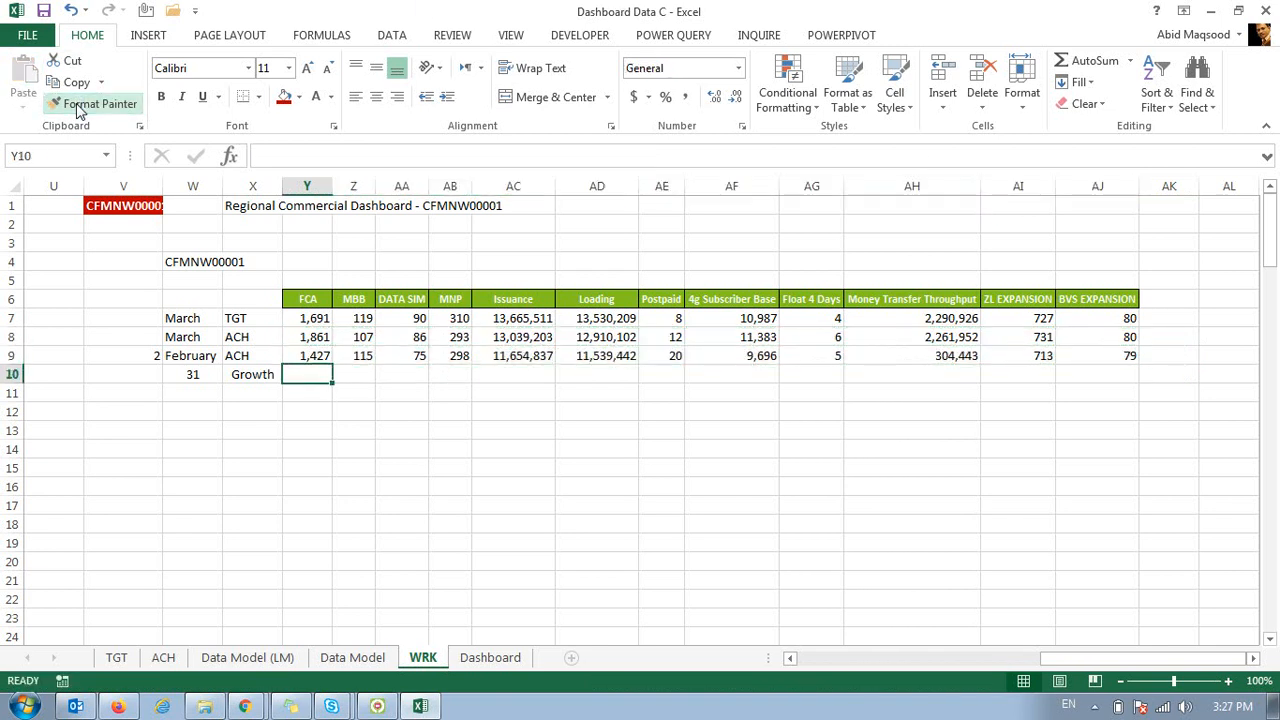
key("Left")
key("Left")
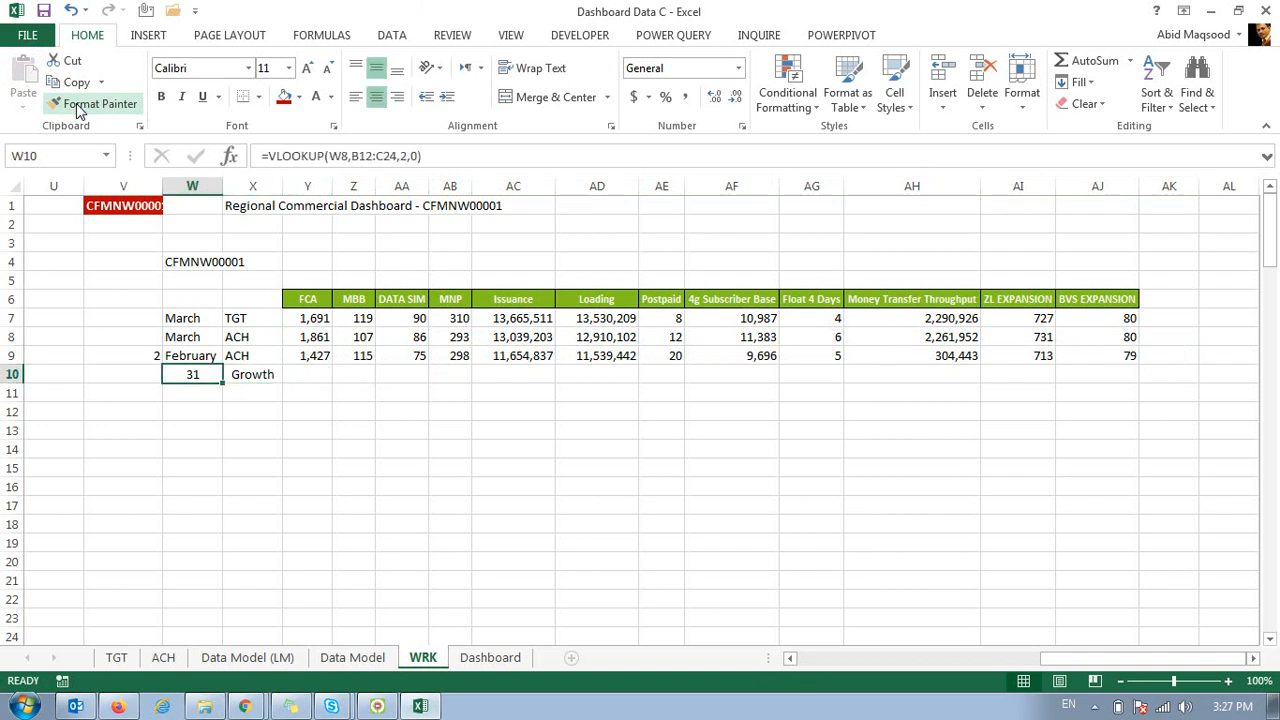
key("Delete")
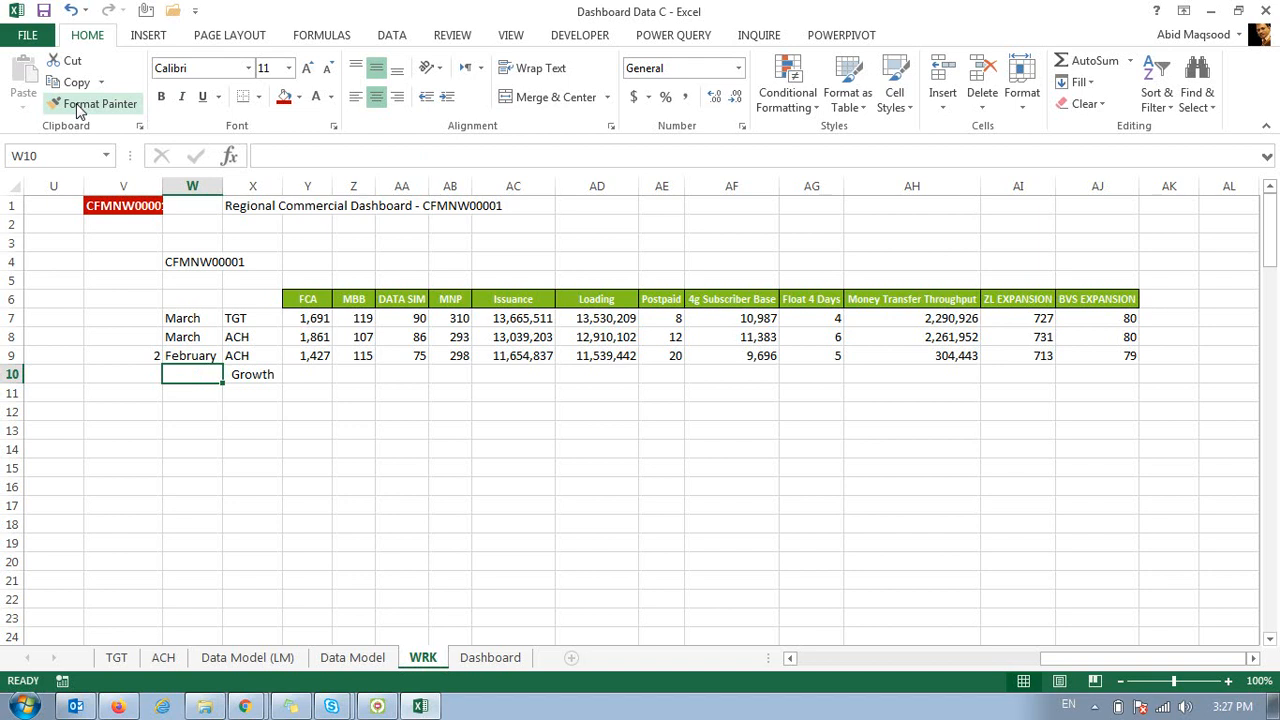
key("Up")
key("Up")
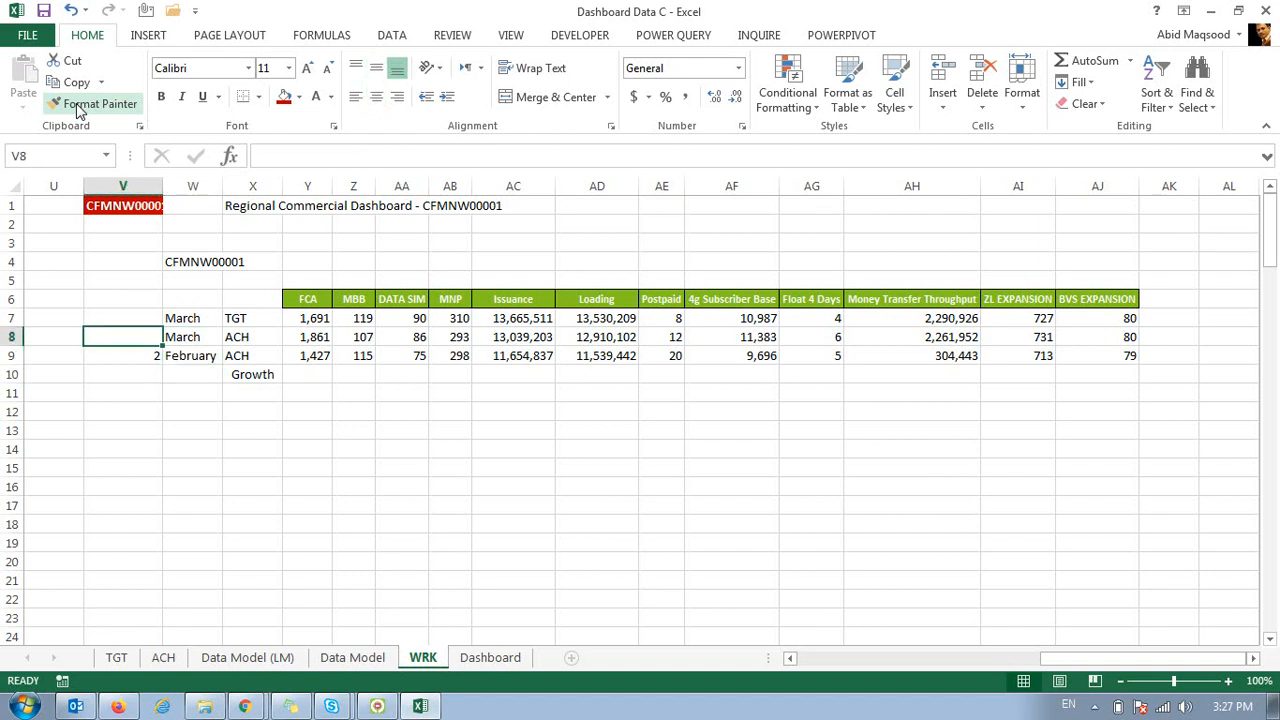
key("Left")
key("Right")
key("Right")
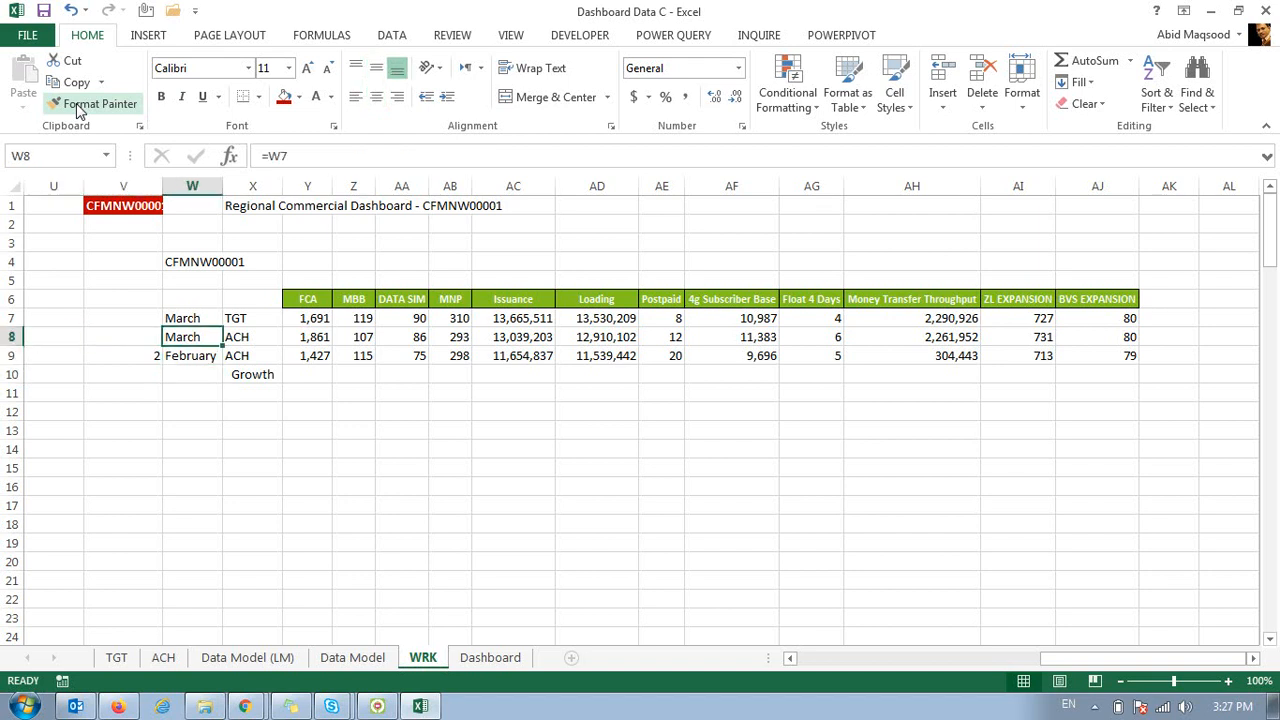
key("Left")
key("Left")
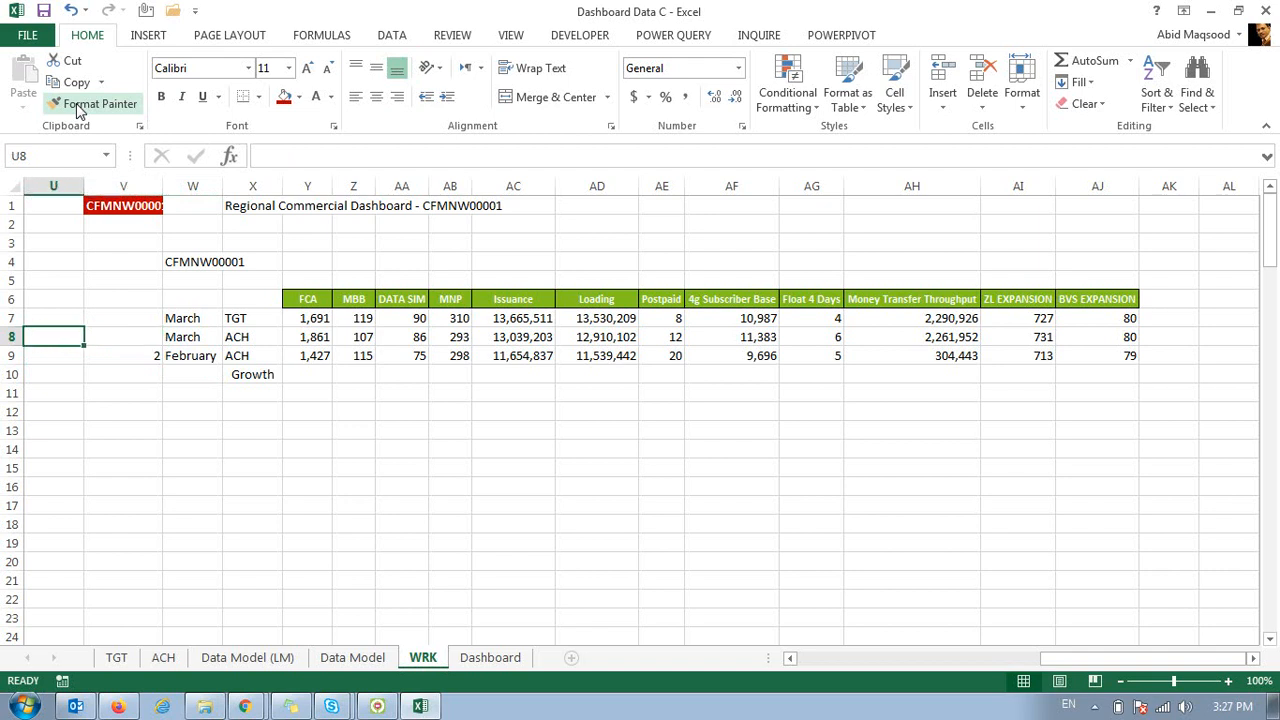
key("Left")
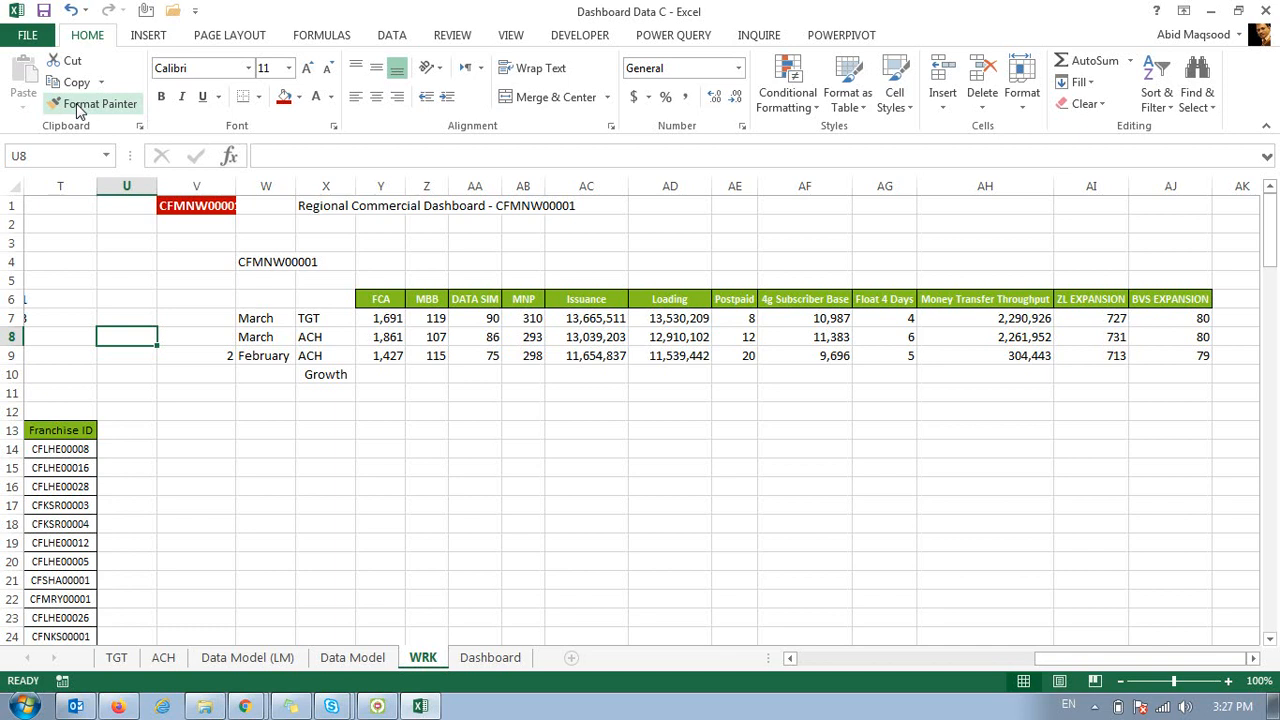
key("Right")
key("Right")
key("Right")
key("Right")
key("Right")
key("Right")
key("Right")
key("Right")
key("Right")
key("Right")
key("Right")
key("Right")
key("Right")
key("Right")
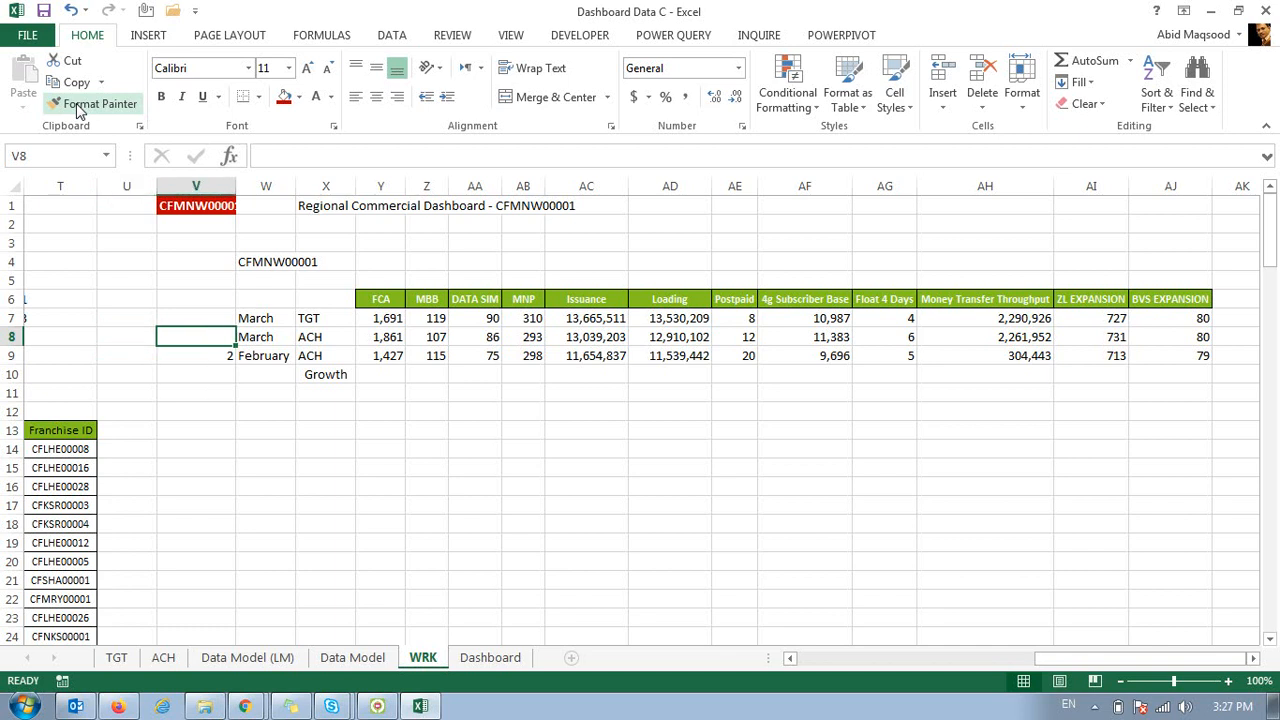
key("Left")
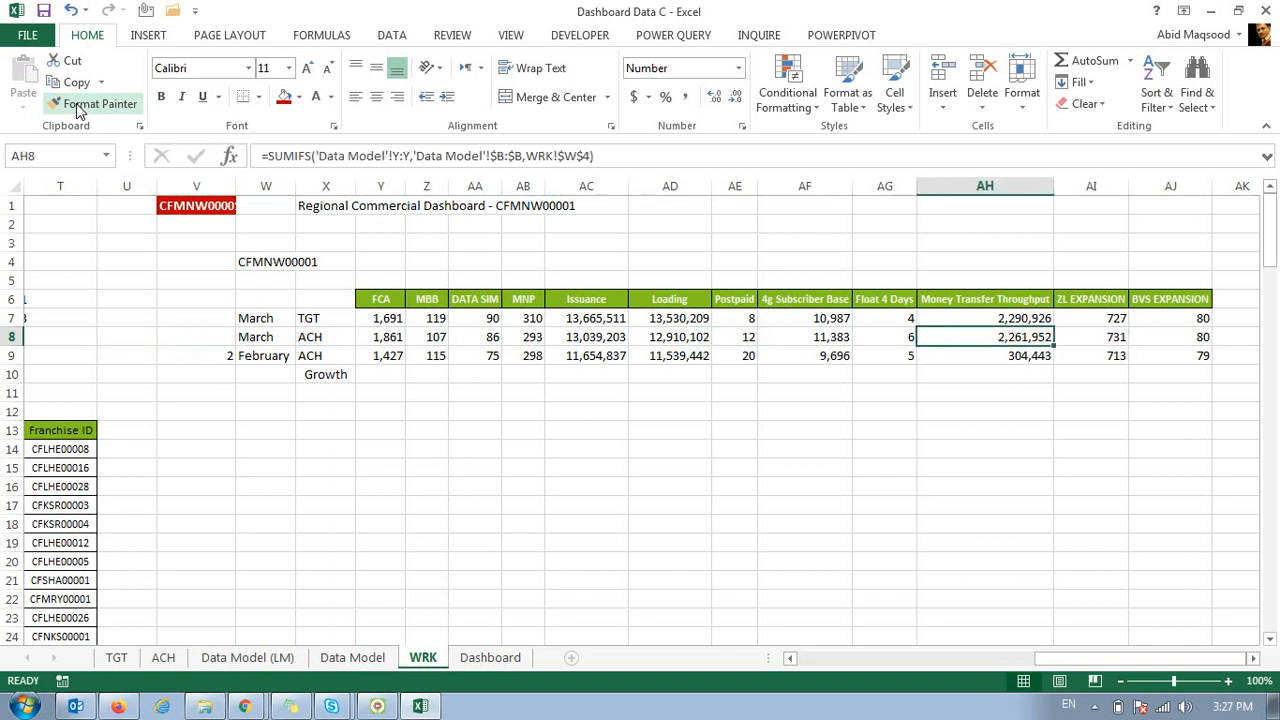
key("Left")
key("Left")
key("Left")
key("Left")
key("Left")
key("Left")
key("Left")
key("Left")
key("Left")
key("Left")
key("Left")
key("Left")
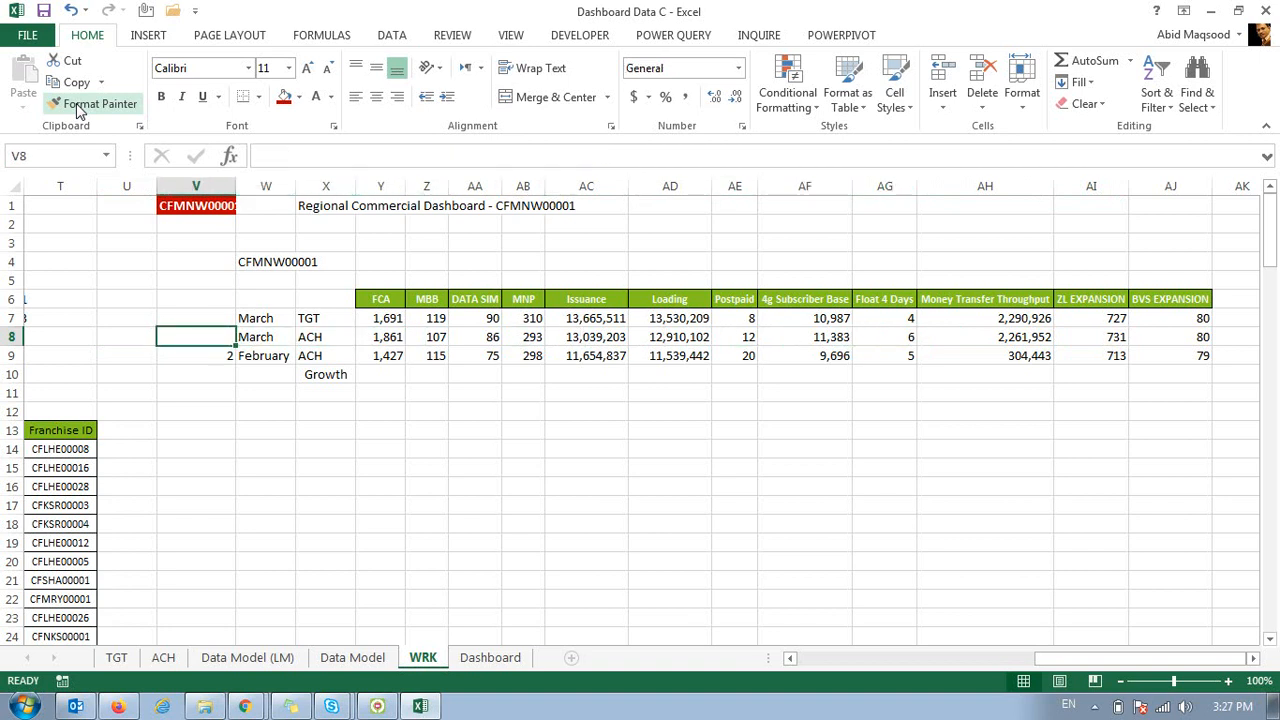
In U8, enter =VLOOKUP(W8,$B$12:$C$24,2,0) to return the number of days in the selected month.
key("Left")
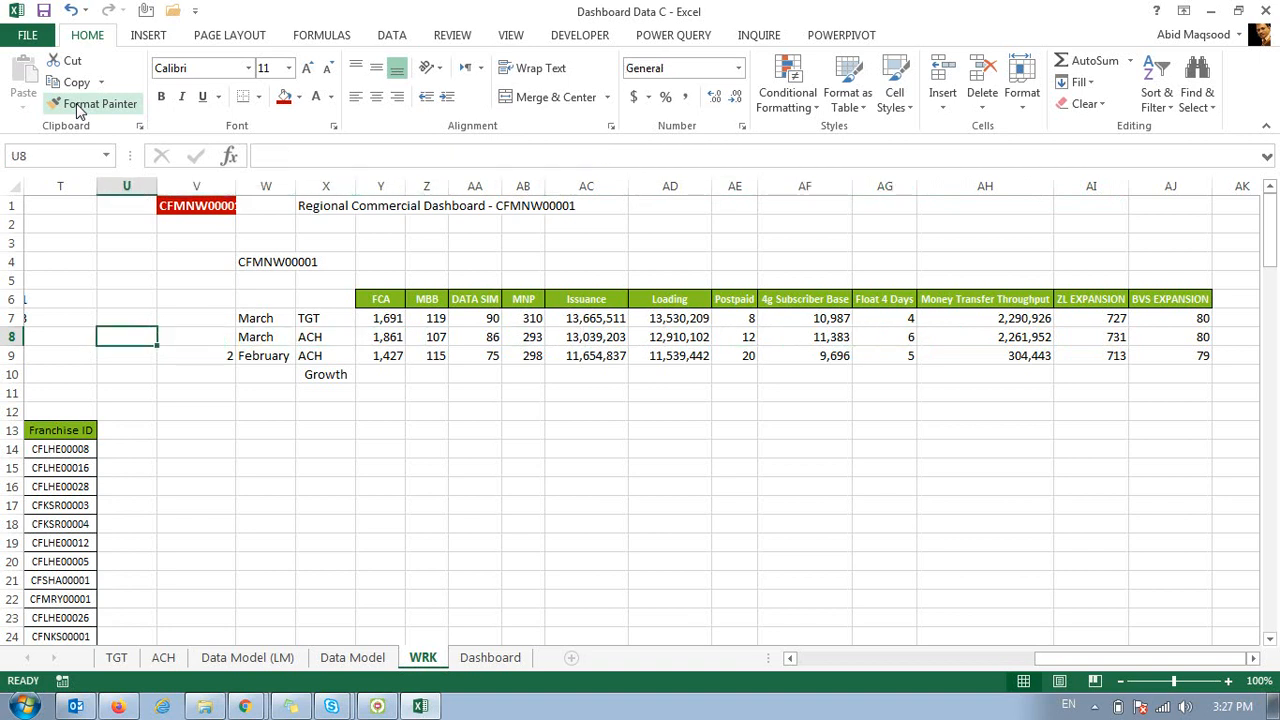
type("=vl")
key("Tab")
key("Right")
key("Right")
type(",")
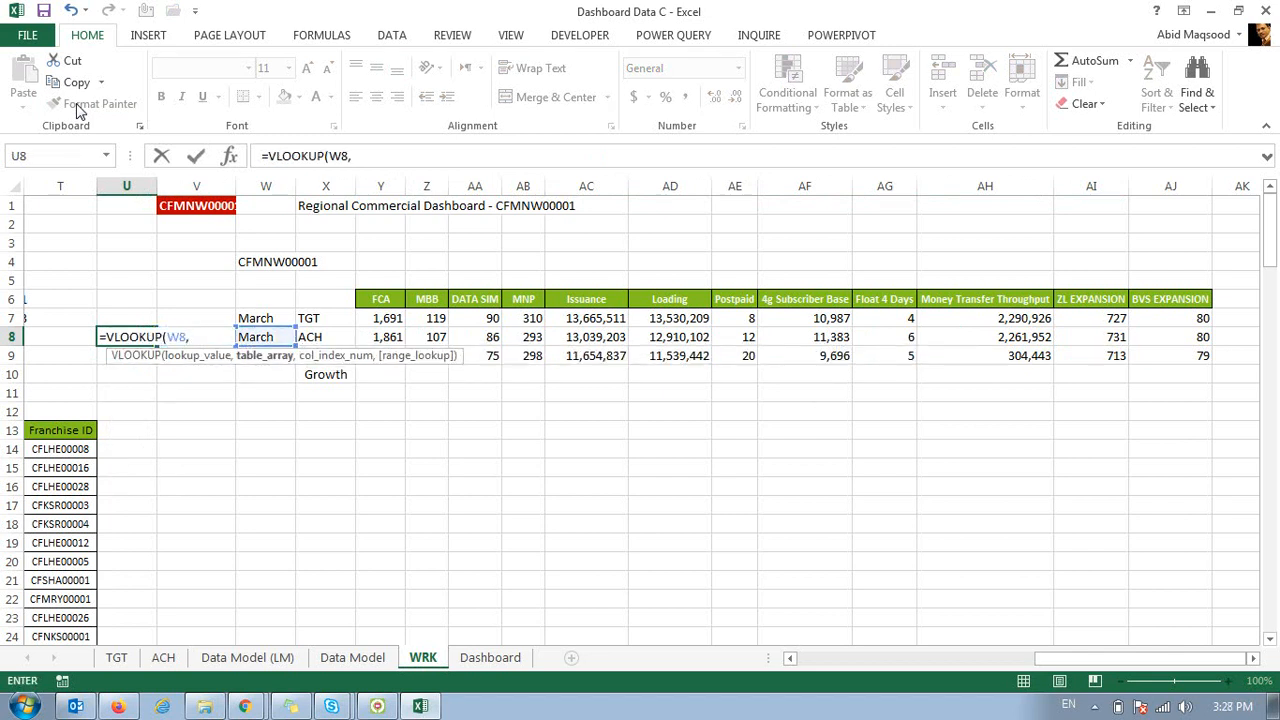
key("ctrl+Home")
key("ctrl+Down")
key("Right")
key("shift+Right")
key("ctrl+shift+Down")
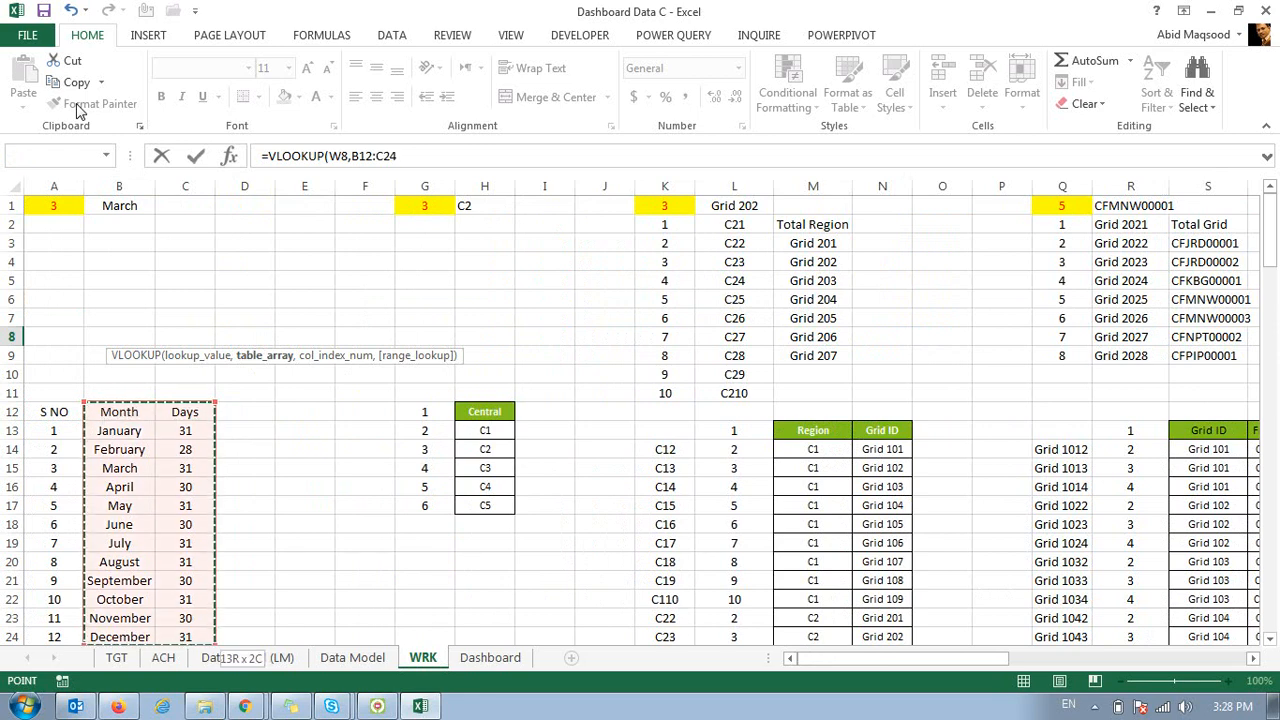
key("F4")
type(",2,0)")
key("Return")
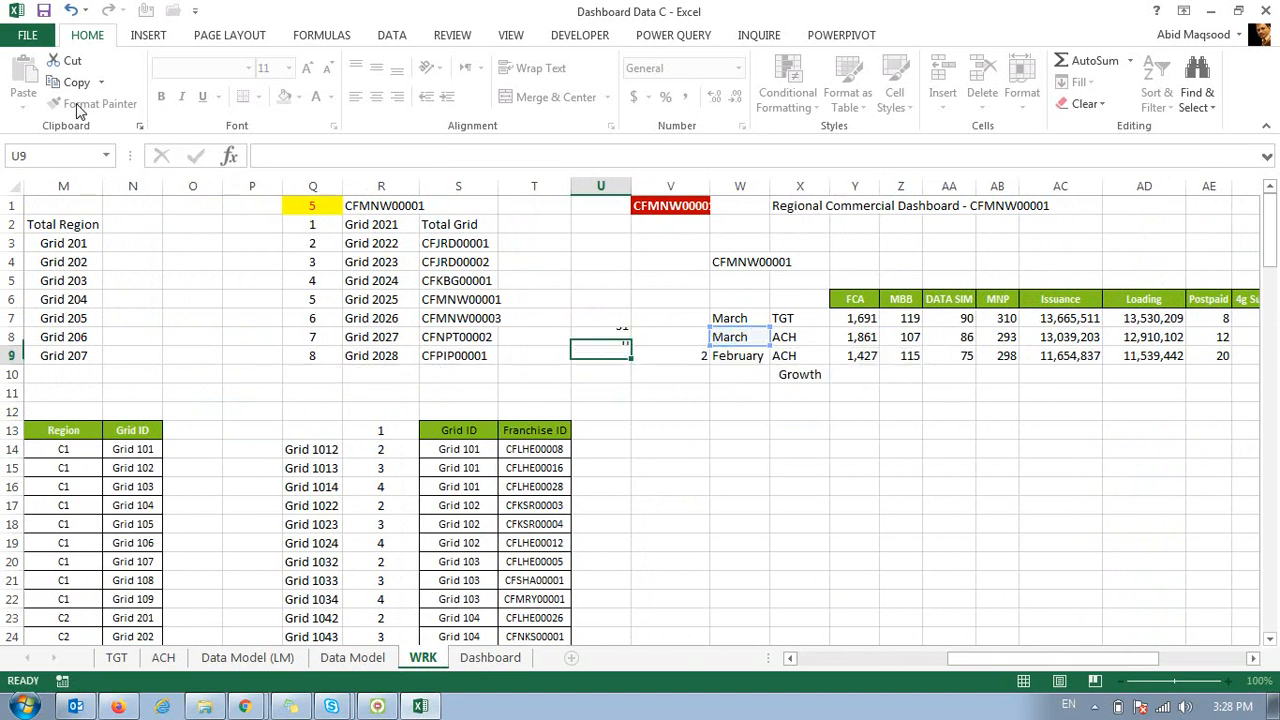
Fill the days VLOOKUP from U8 down into U9 for the previous month.
key("ctrl+d")
key("Up")
key("Down")
Enter the FCA growth formula =Y8/Y9-1 in Y10 and format it as a percentage.
key("Right")
key("Right")
key("Right")
key("Right")
key("Down")
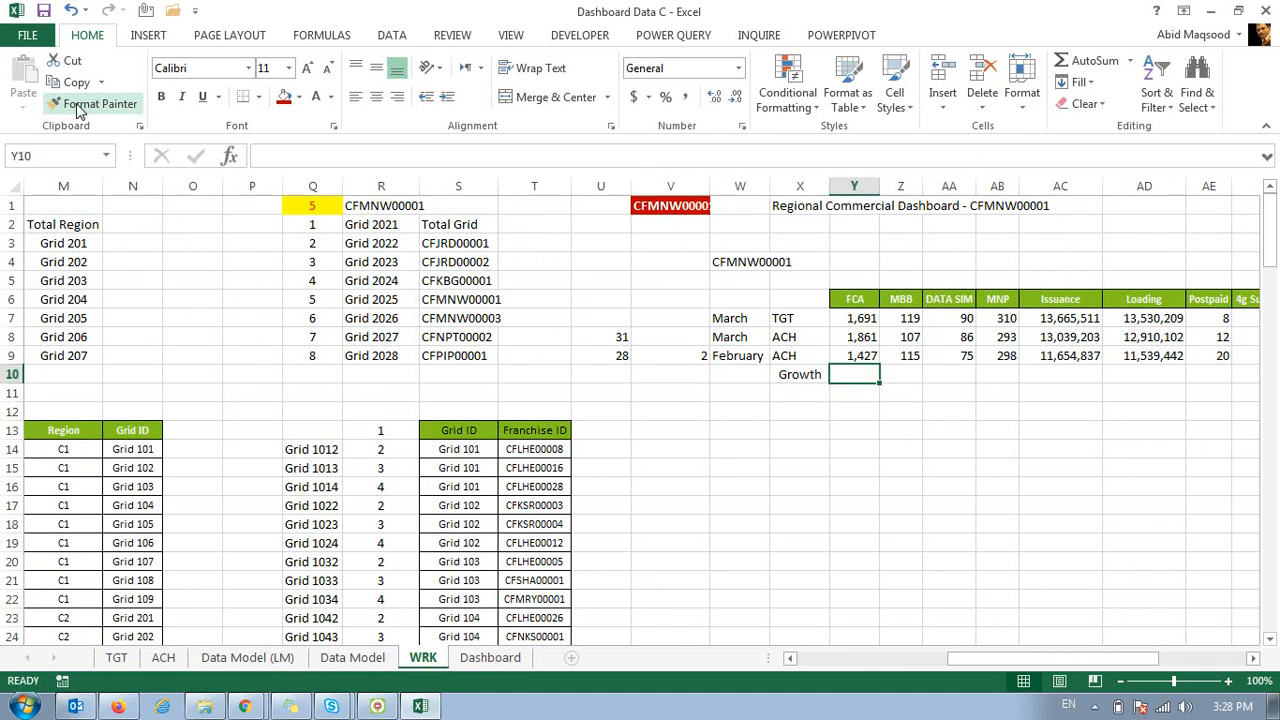
type("=")
key("Up")
key("Up")
type("/")
key("Up")
type("-1")
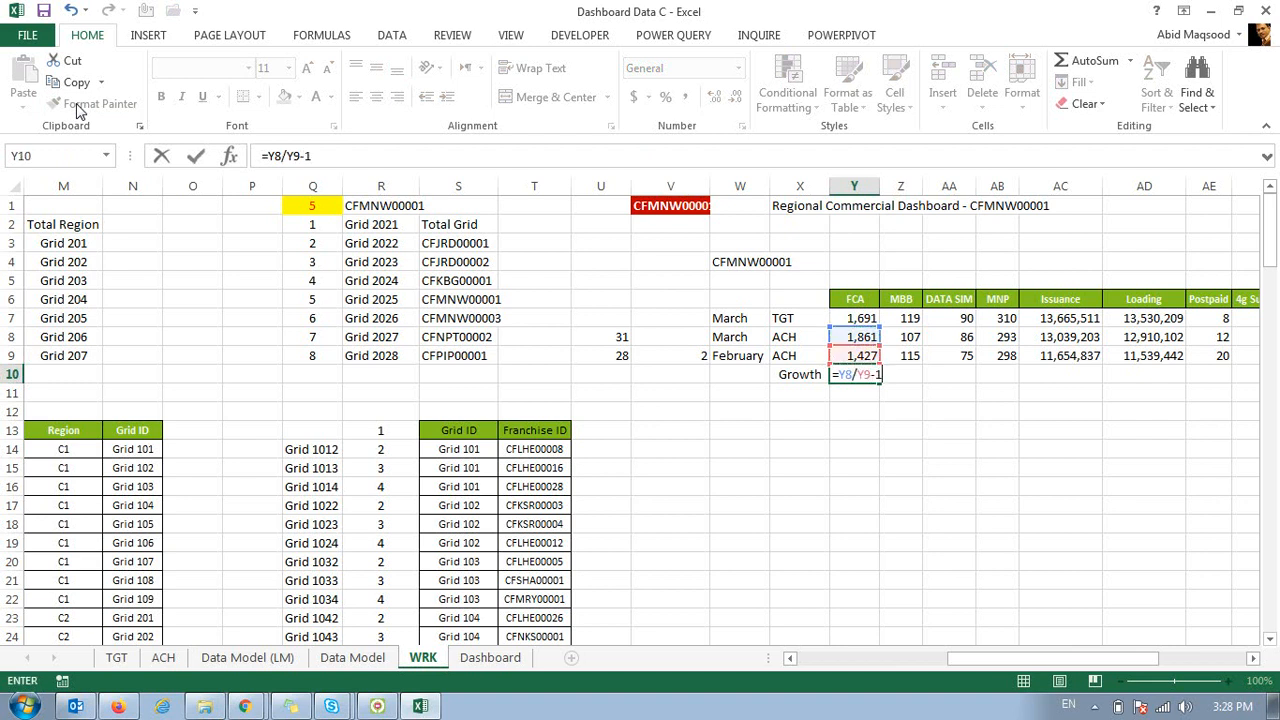
key("ctrl+Return")
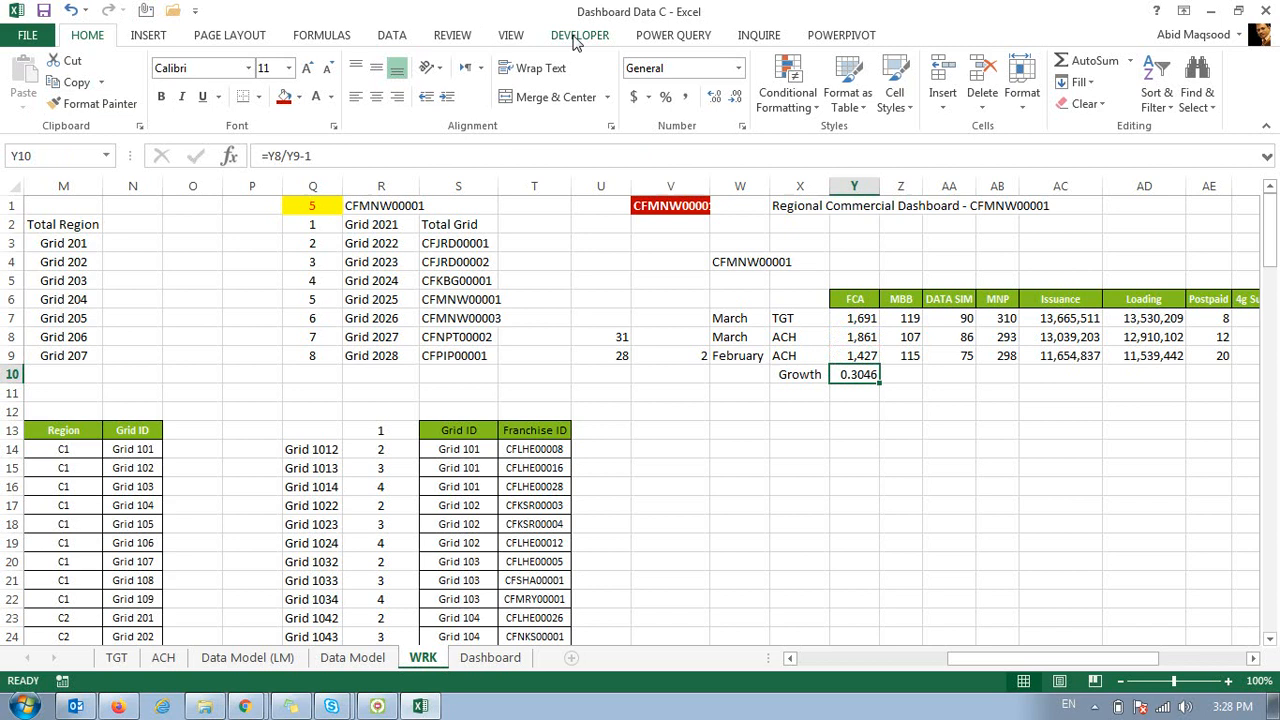
left_click(665, 96)
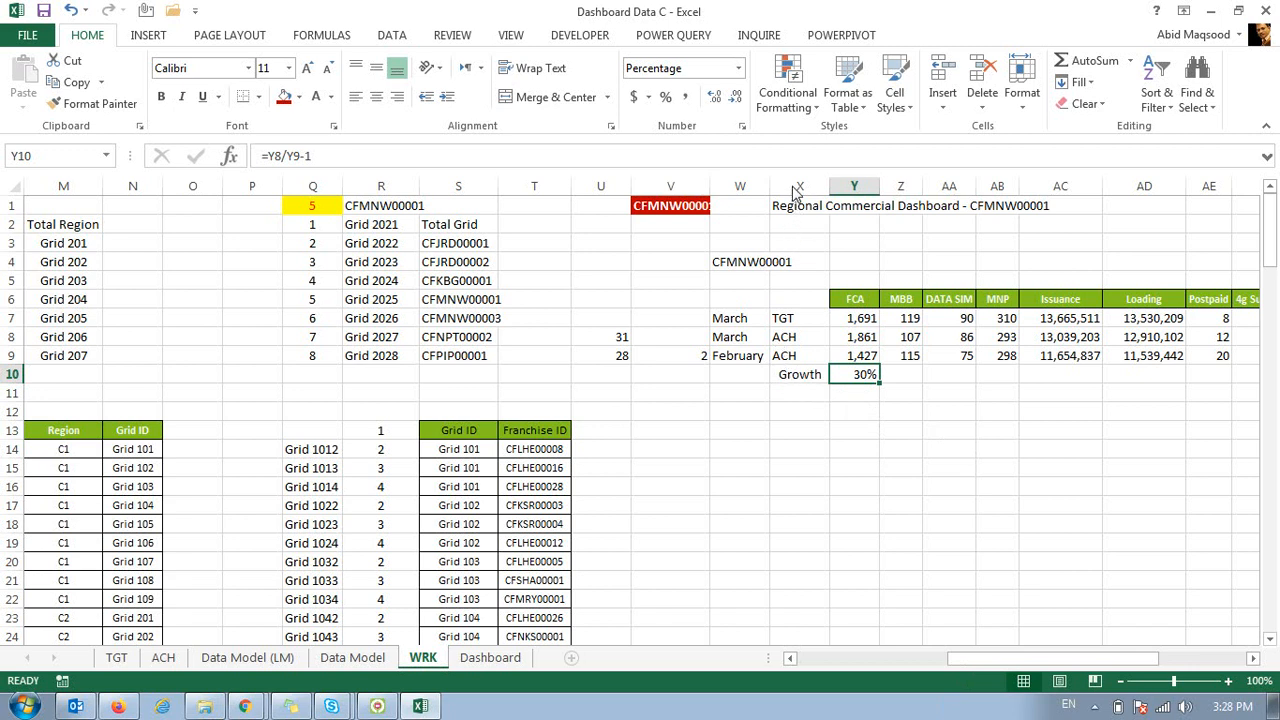
left_click(845, 374)
left_click(850, 340)
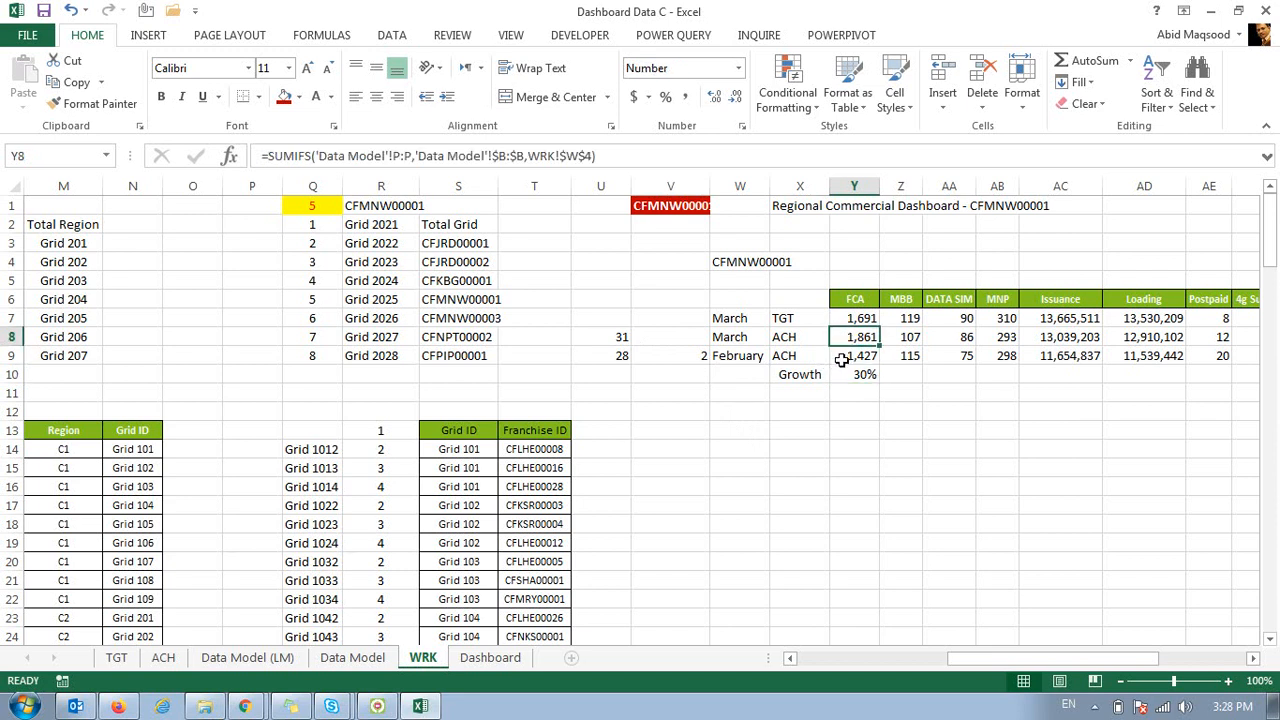
Change the FCA growth formula in Y10 to the per-day comparison =(Y8/$U$8)/(Y9/$U$9)-1, formatted as a percentage.
left_click(843, 361)
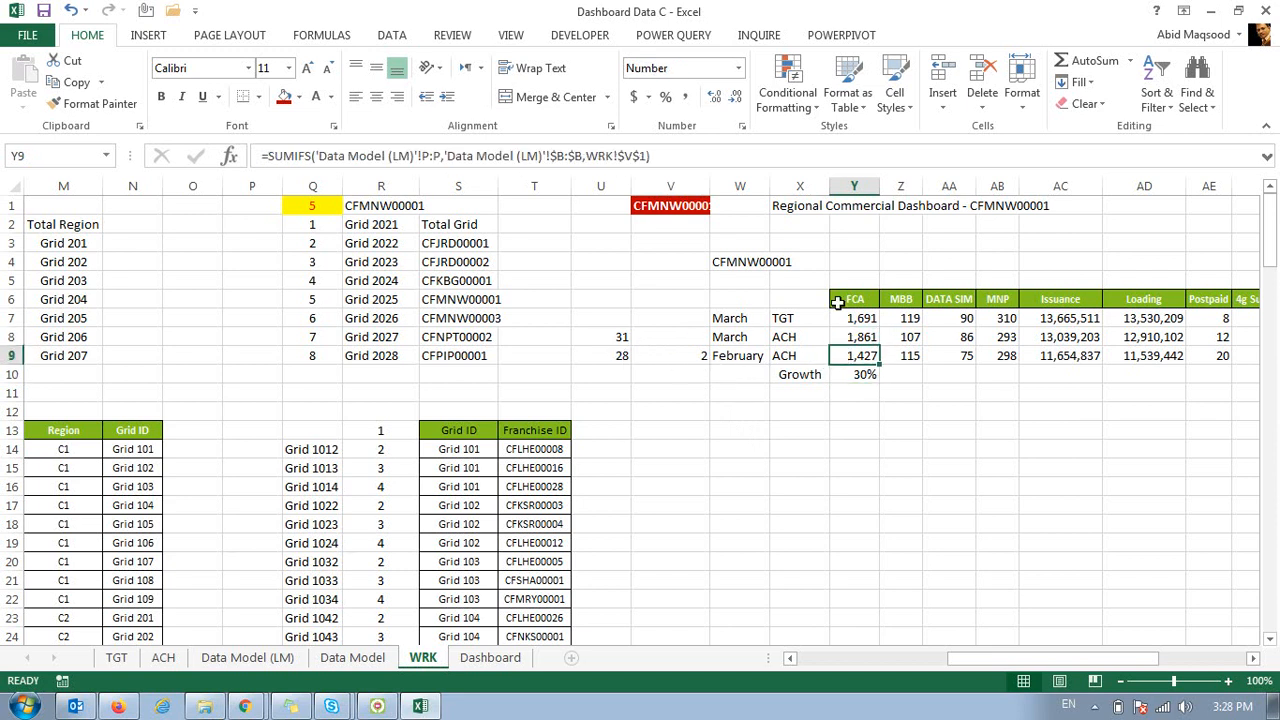
left_click(852, 374)
left_click_drag(265, 156, 463, 178)
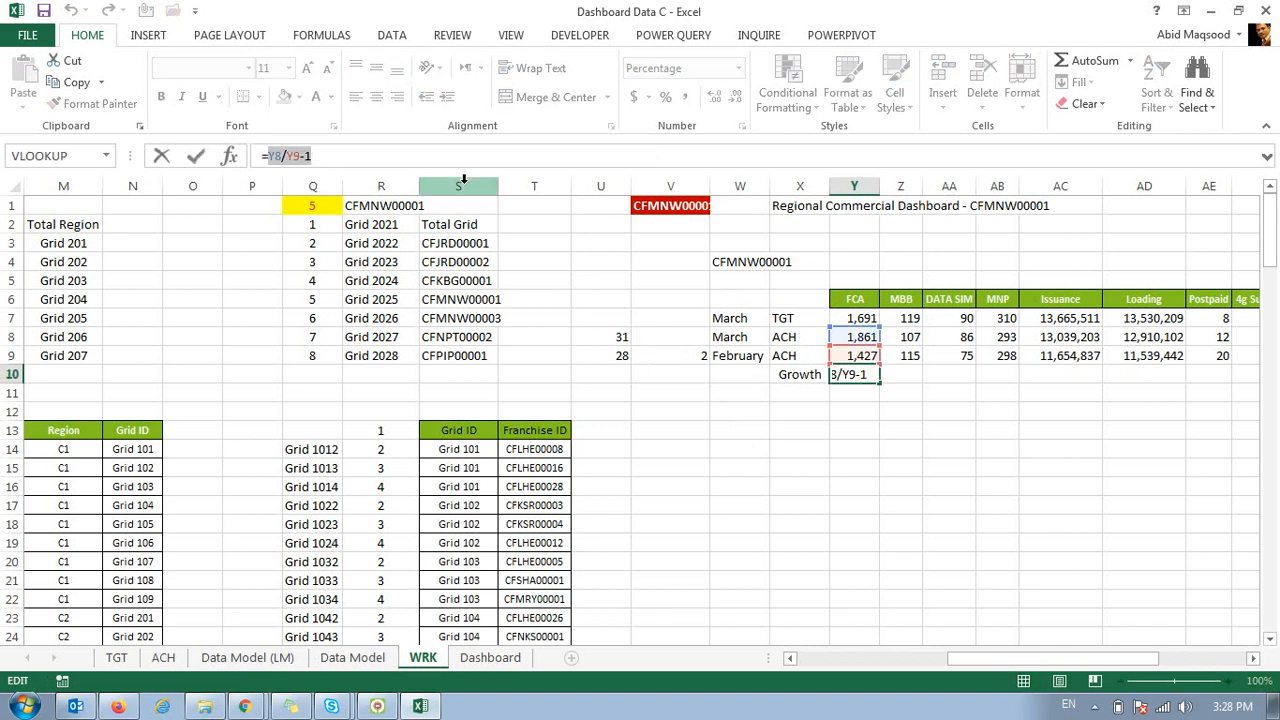
type("(")
left_click(838, 337)
type("/")
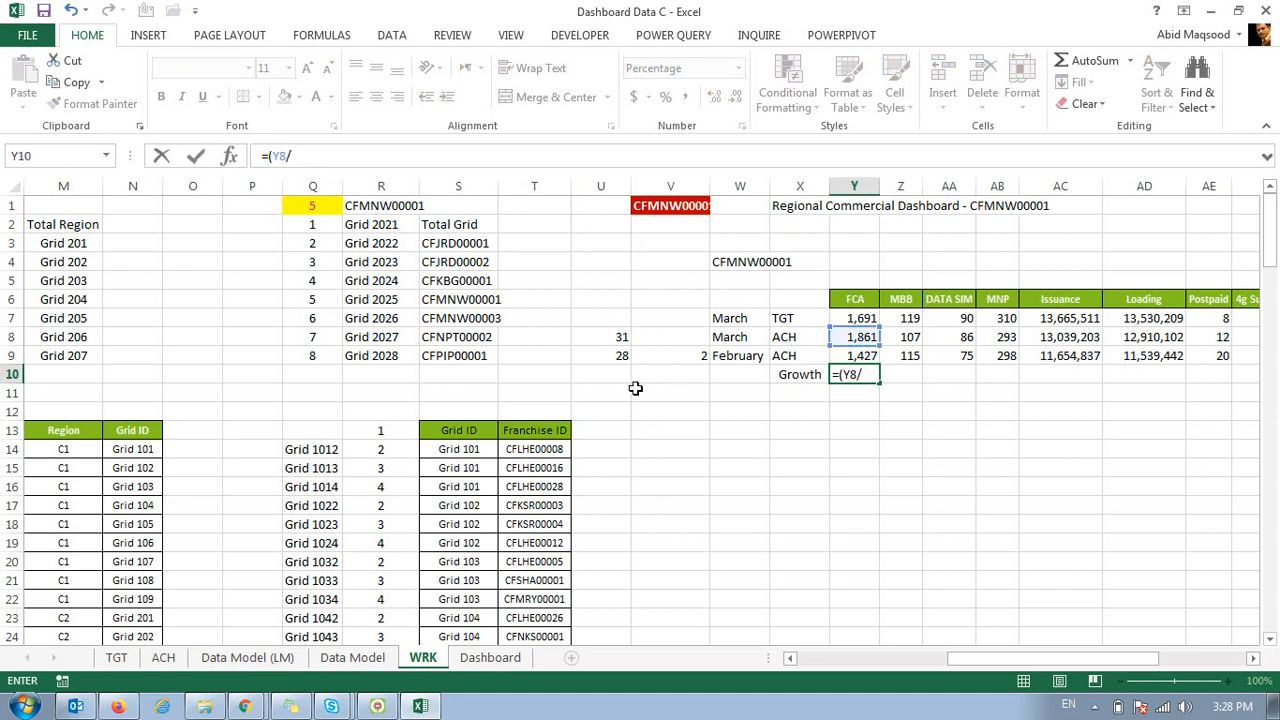
left_click(620, 337)
key("F4")
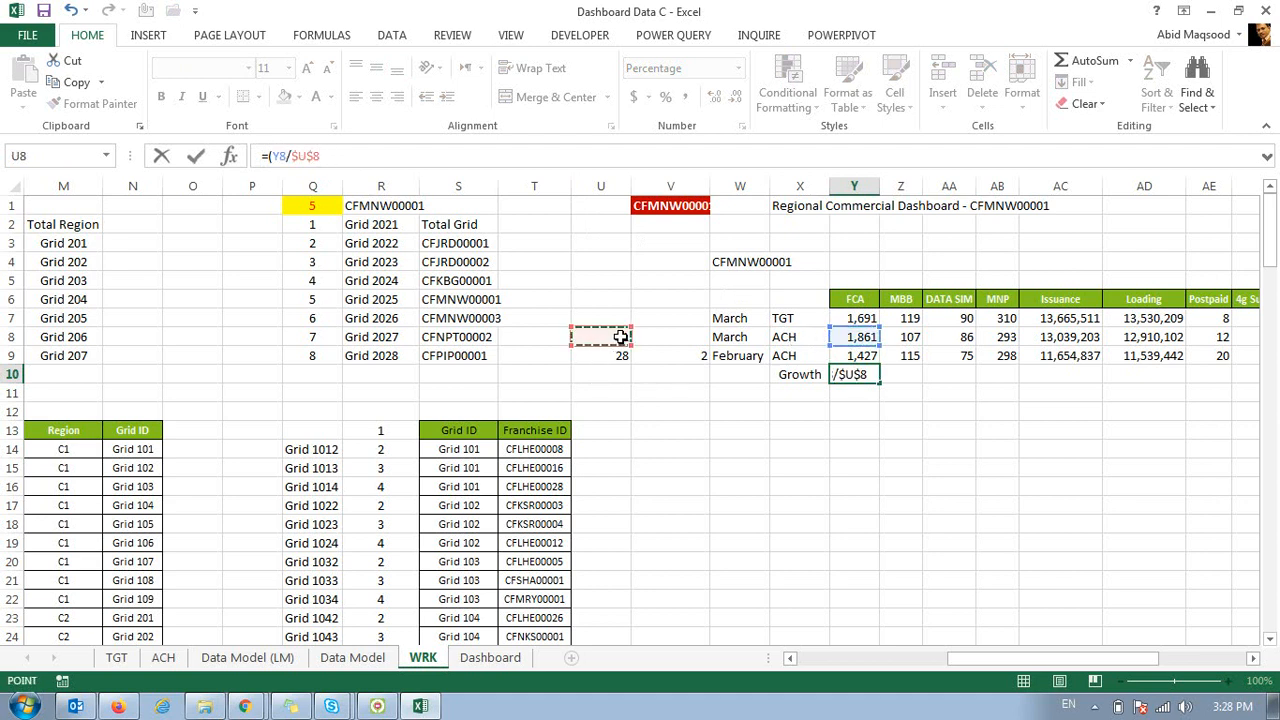
type(")/(")
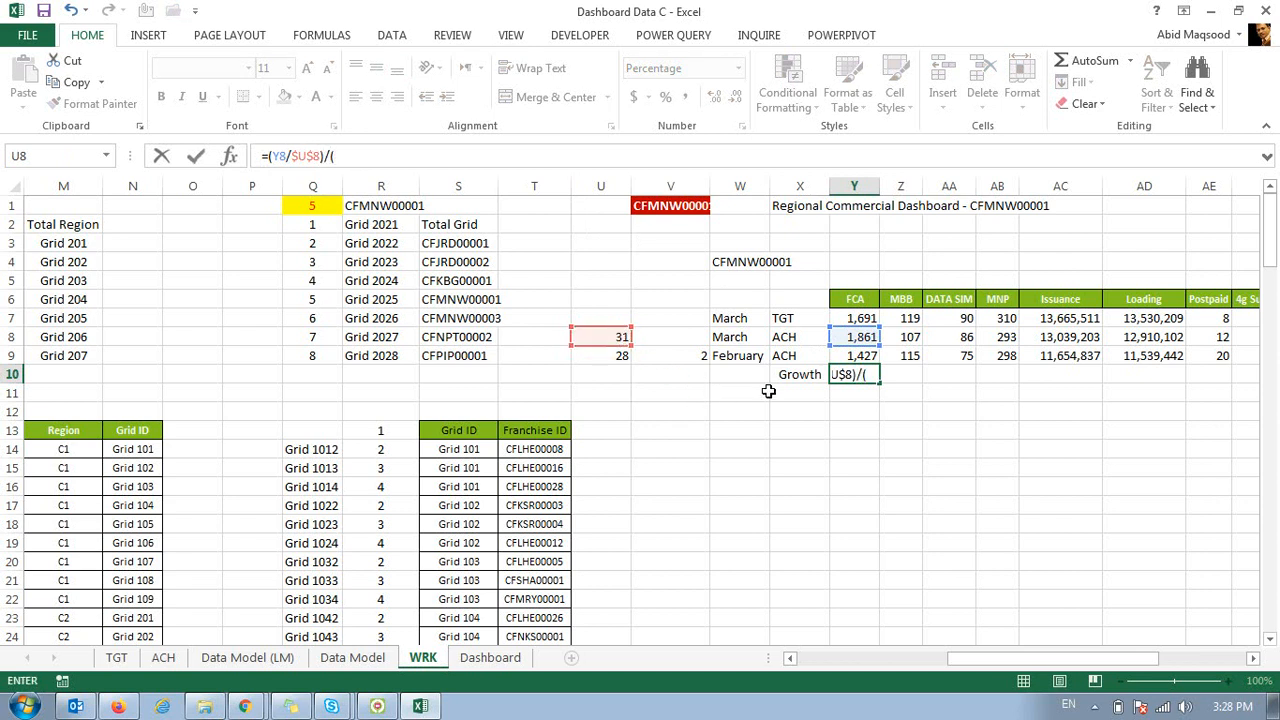
left_click(854, 356)
type("/")
left_click(620, 355)
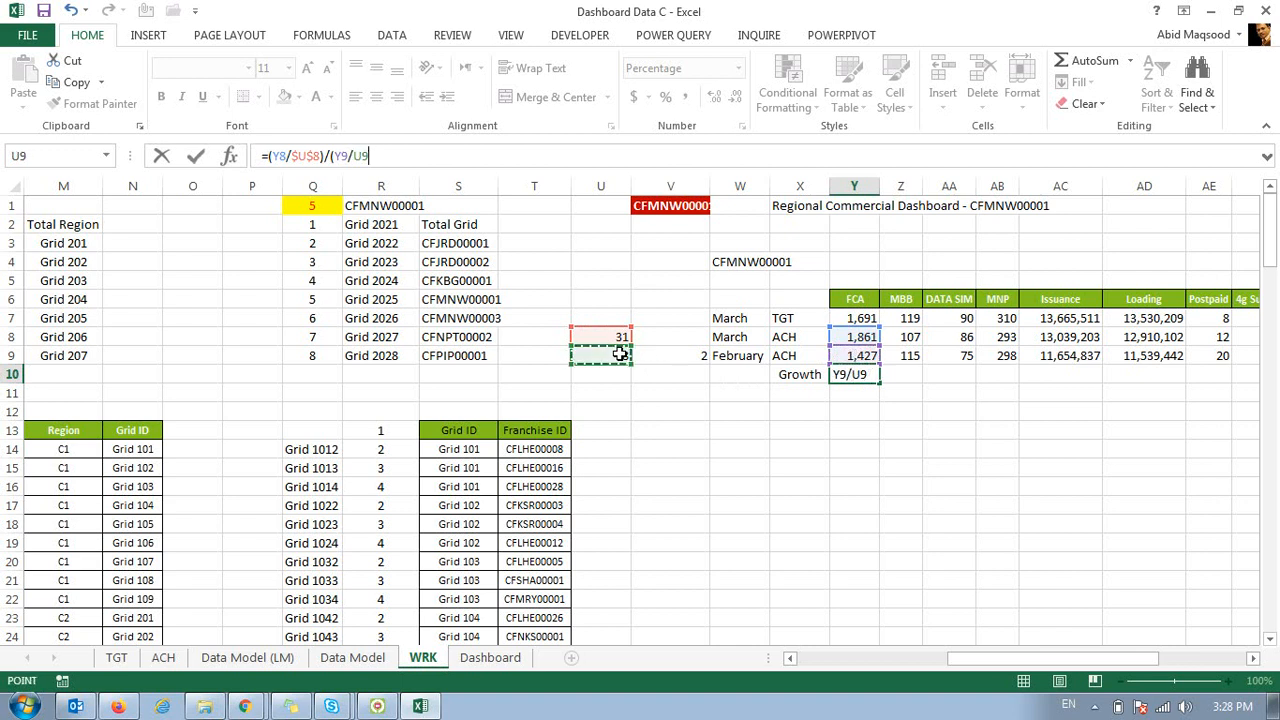
key("F4")
type(")-1")
key("ctrl+Return")
key("ctrl+shift+5")
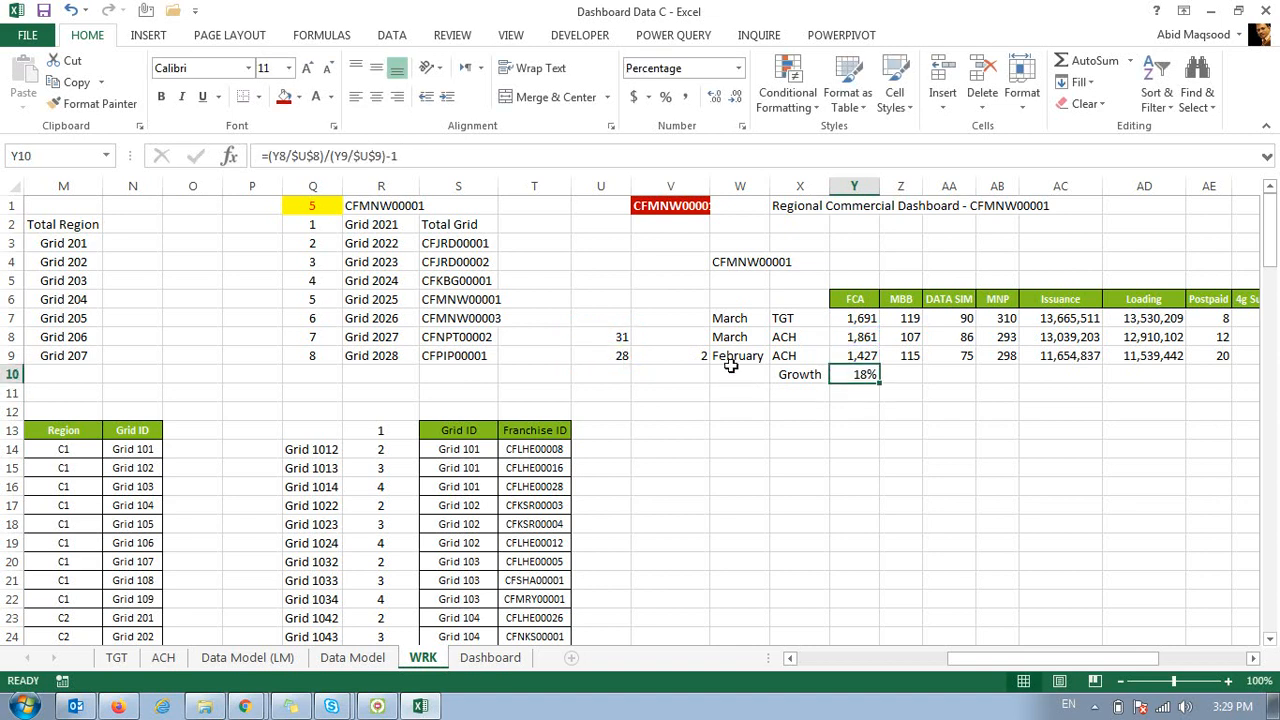
Fill the growth formula from Y10 across to the BVS EXPANSION column and centre the row horizontally and vertically.
left_click_drag(880, 381, 1131, 374)
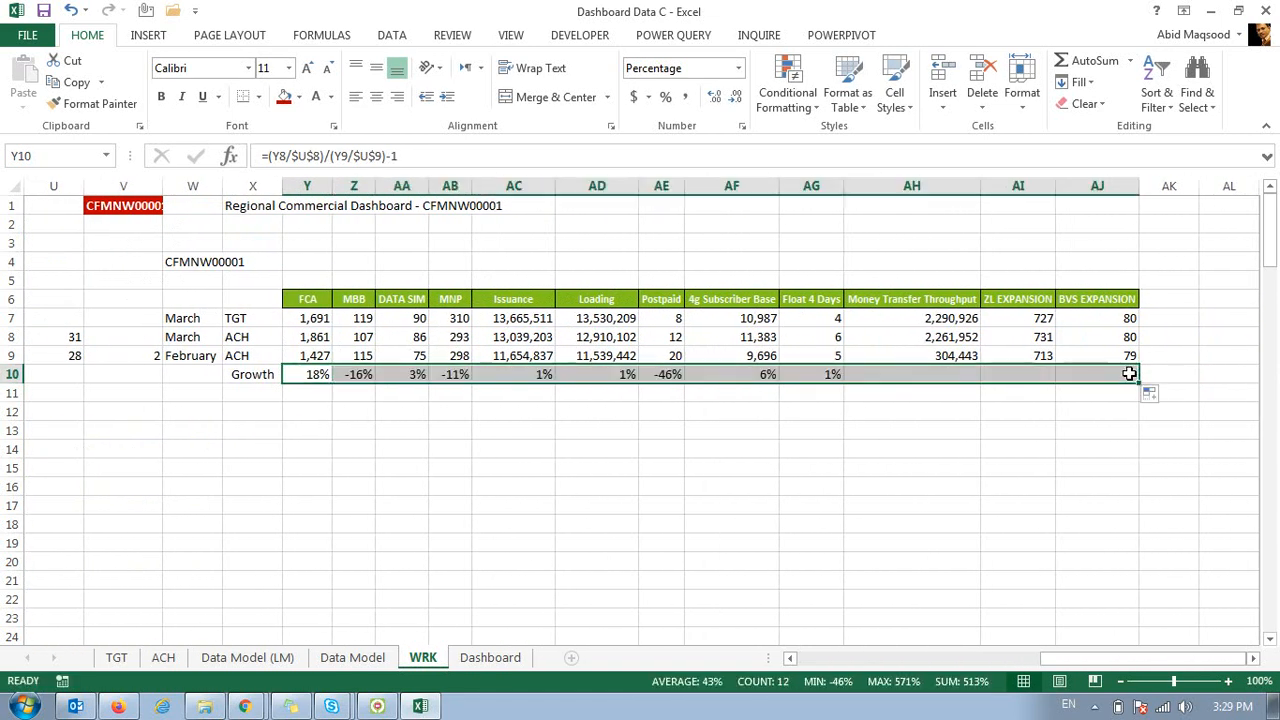
left_click(378, 70)
left_click(376, 96)
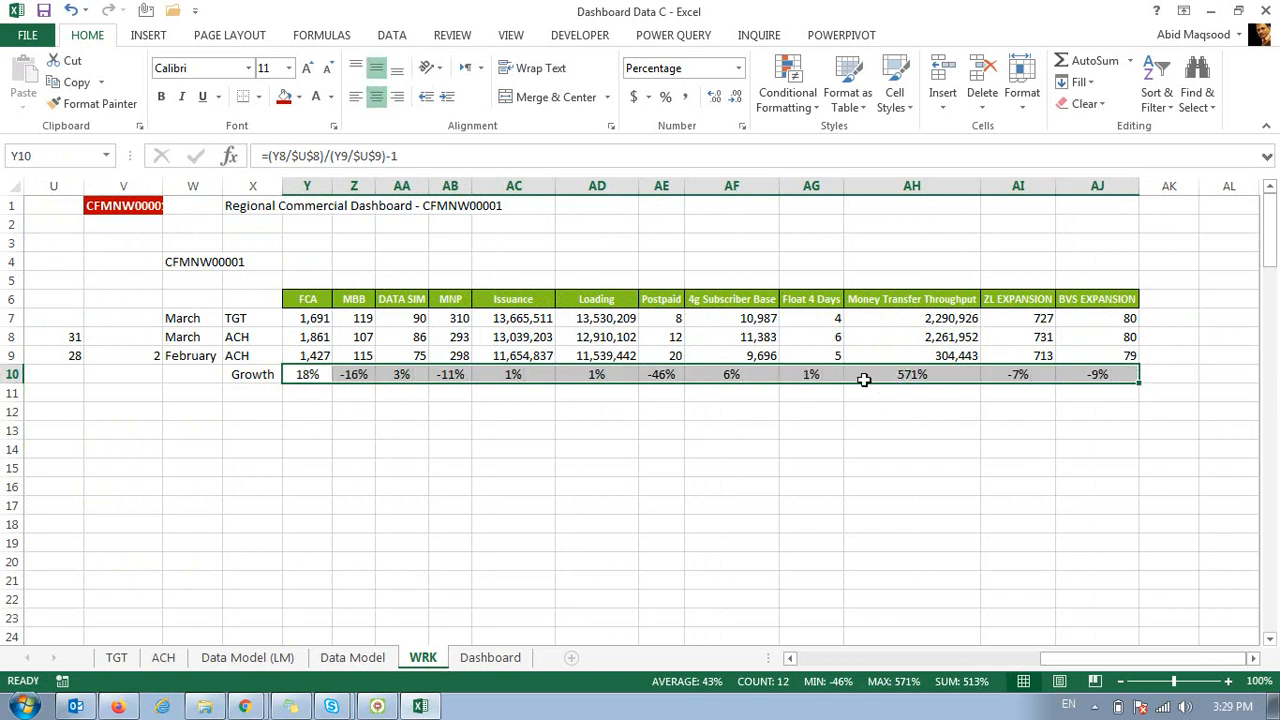
Replace the Float 4 Days growth formula in AG10 with =AG8/AG9-1, without dividing by month days.
left_click(837, 374)
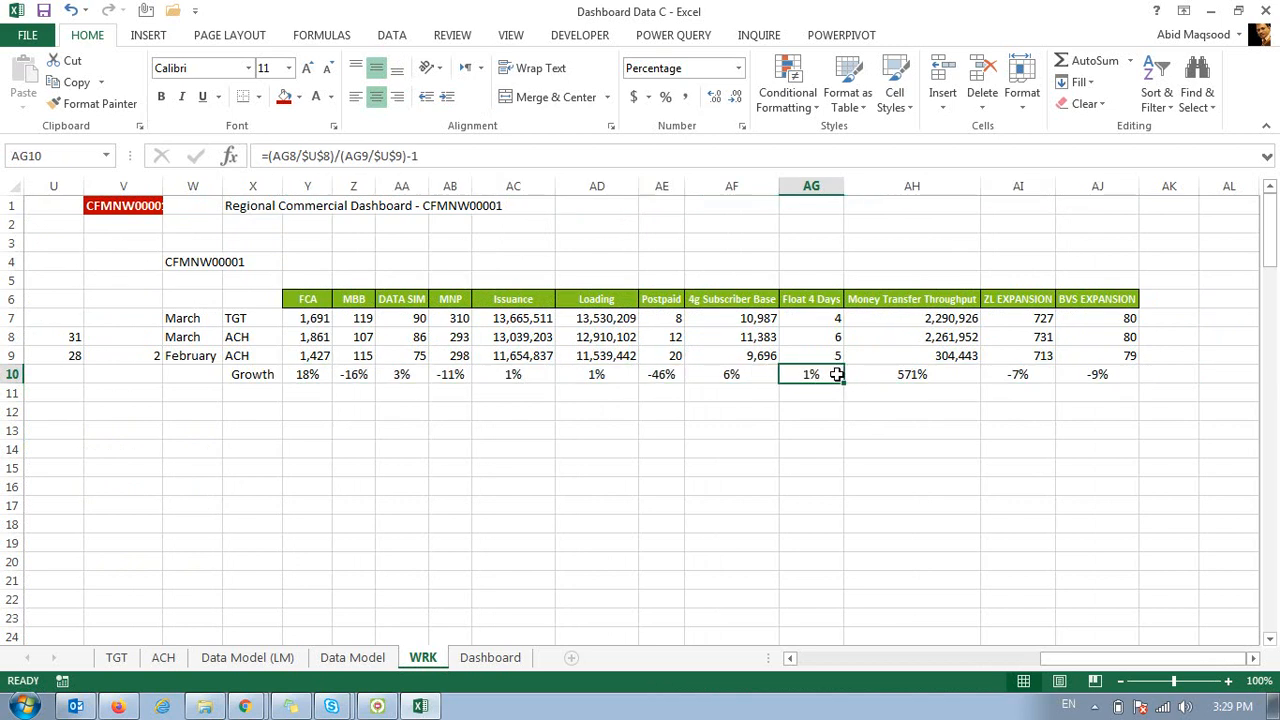
type("=")
key("Up")
key("Up")
type("/")
key("Up")
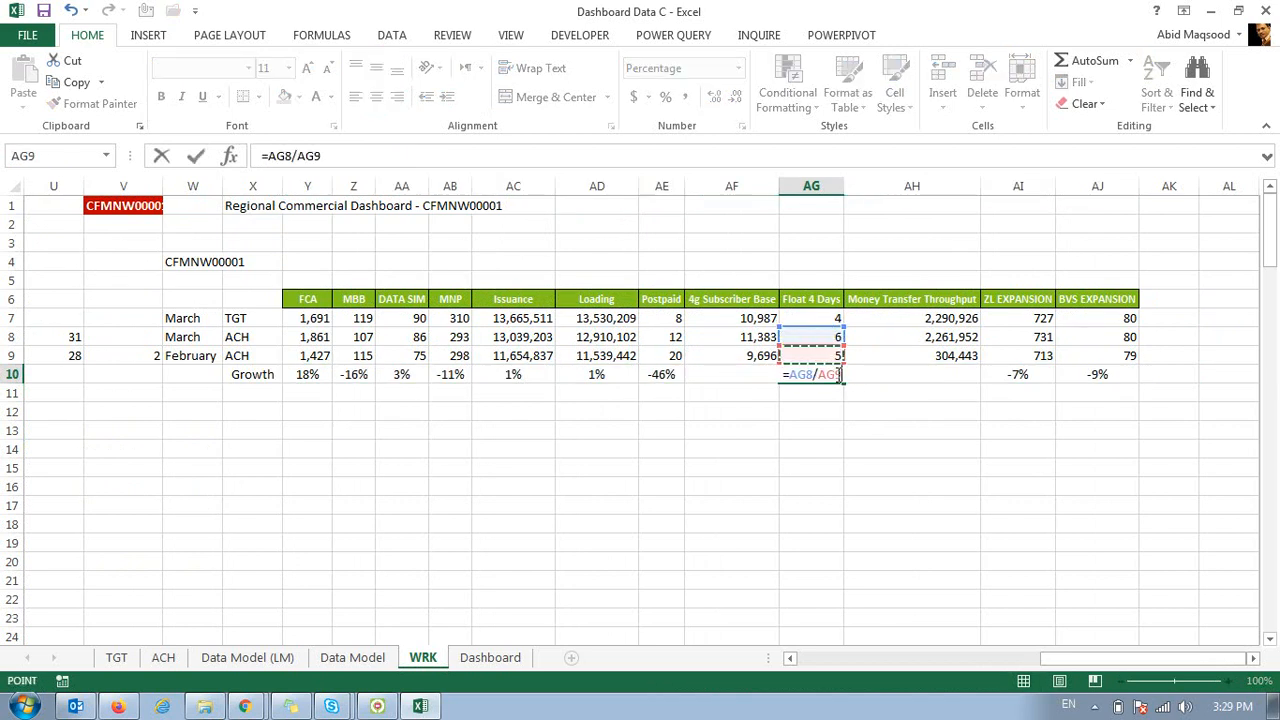
key("ctrl+Return")
key("ctrl+c")
key("Right")
key("Right")
key("Left")
key("Left")
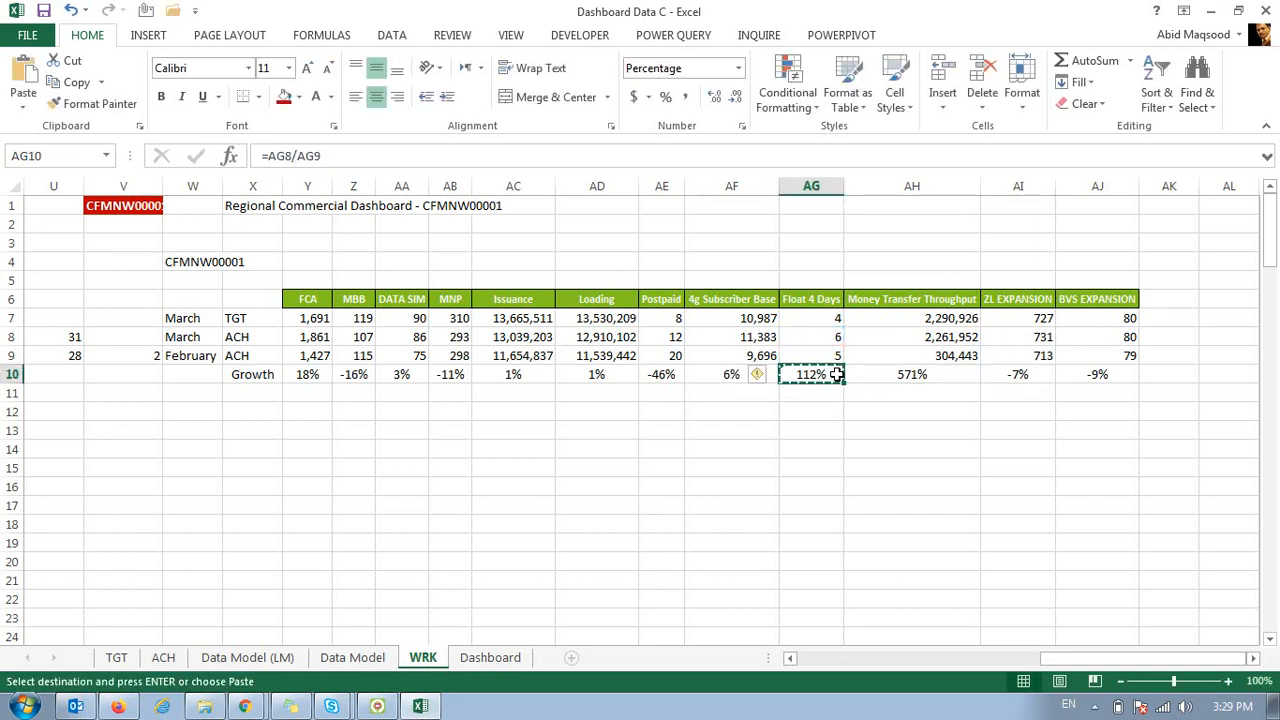
double_click(836, 374)
type("-1")
key("ctrl+Return")
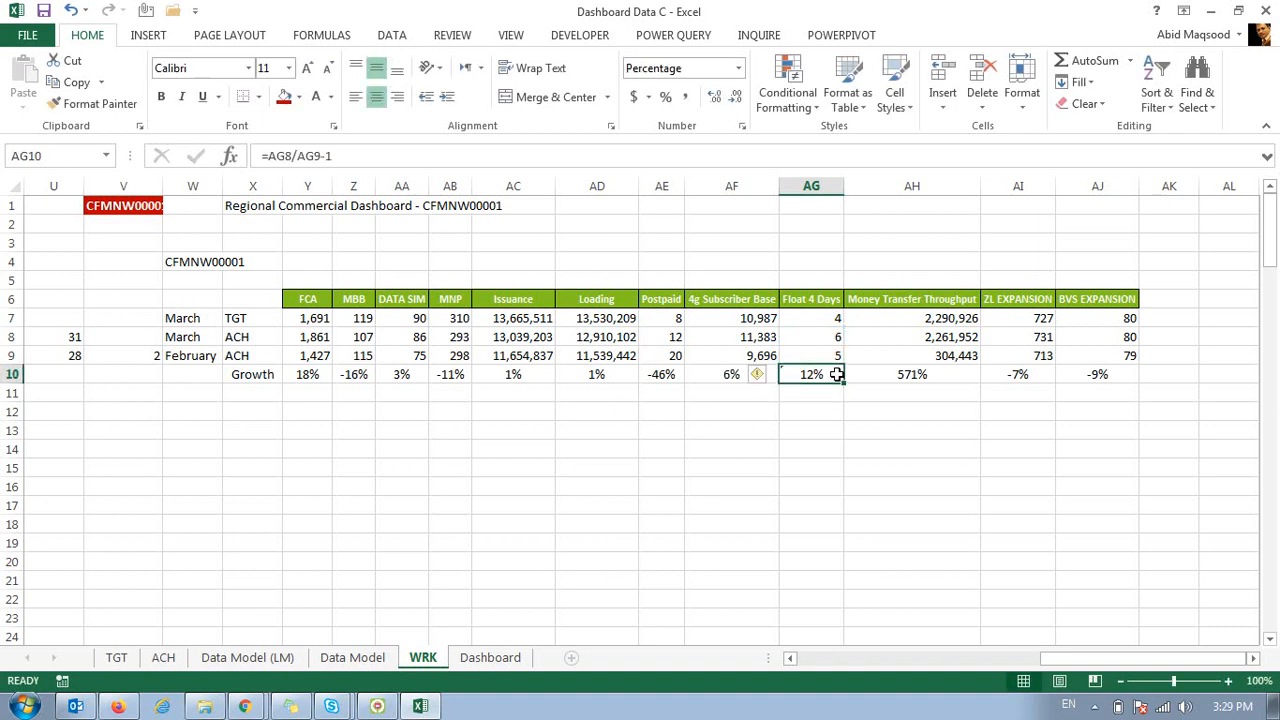
Copy the AG10 growth formula into AH10, AI10 and AJ10 for the remaining measures.
key("ctrl+c")
key("Right")
key("ctrl+v")
key("Right")
key("Right")
key("Left")
key("ctrl+v")
key("Right")
key("ctrl+v")
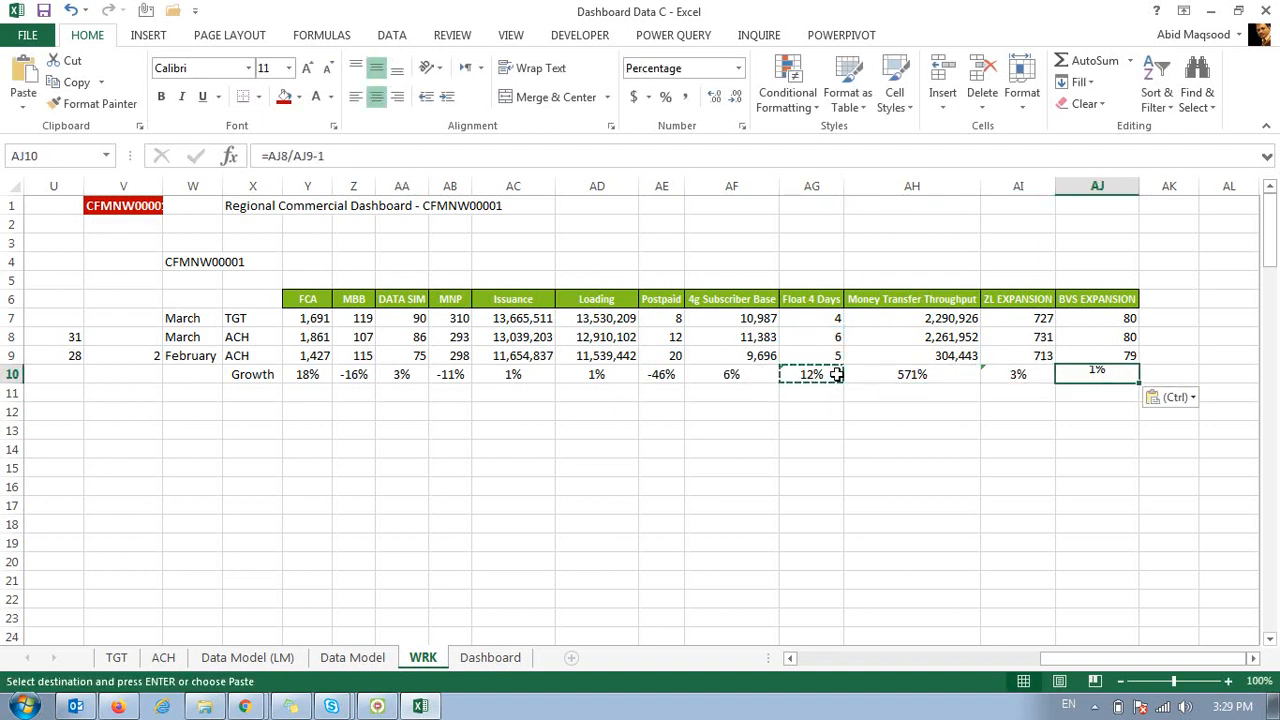
key("Escape")
Review the achievement and growth figures across the dashboard lookup table in rows 8 to 10.
key("Left")
key("ctrl+Left")
key("Right")
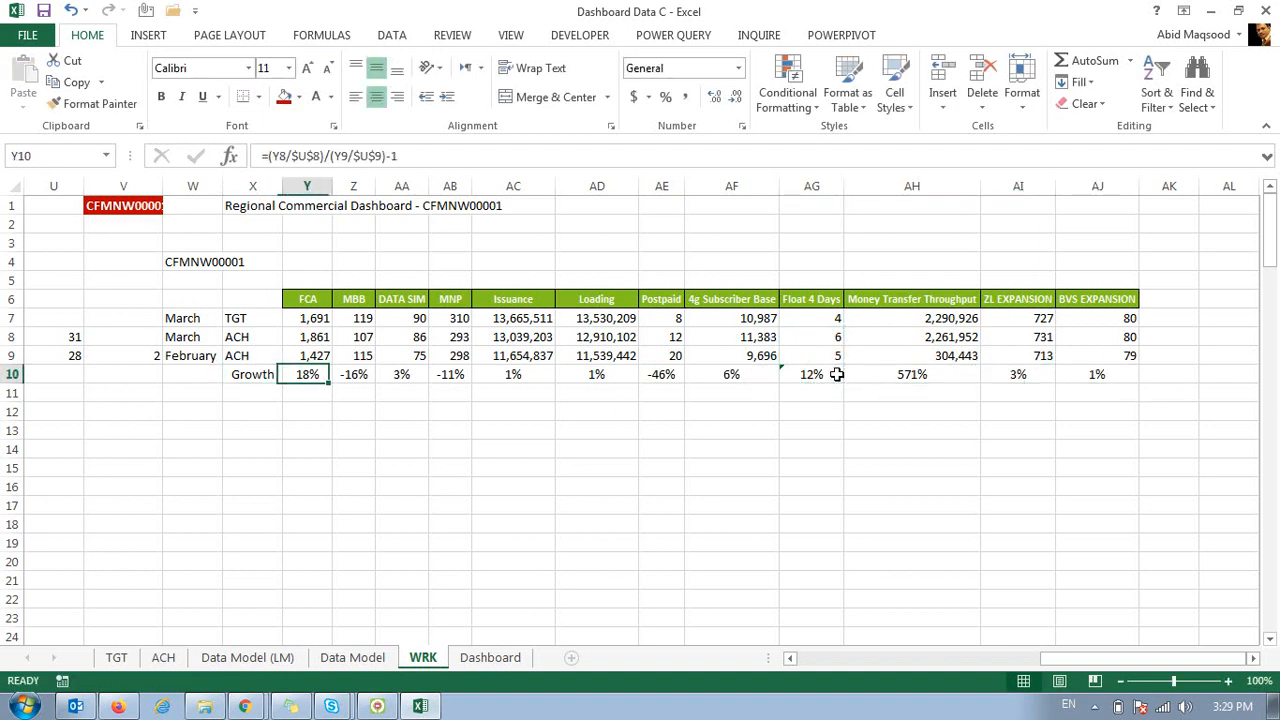
key("Left")
key("ctrl+shift+Right")
left_click(836, 374)
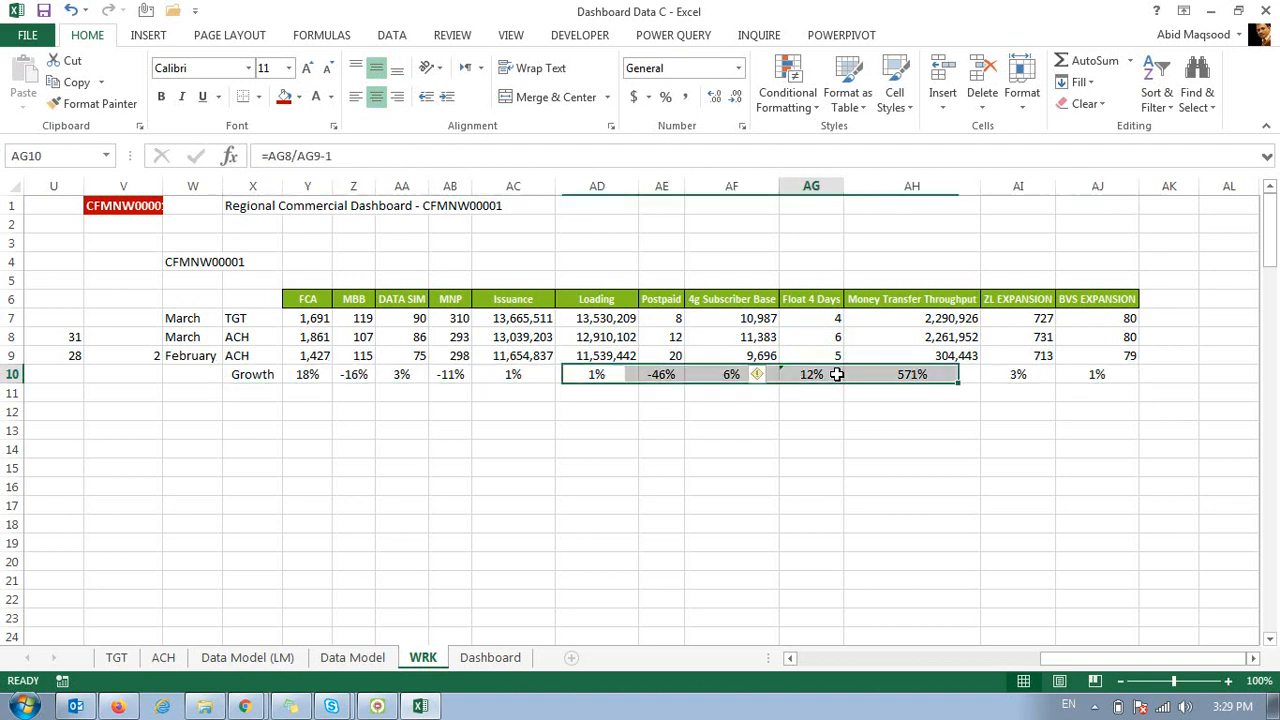
left_click(597, 412)
key("Up")
key("Up")
key("Up")
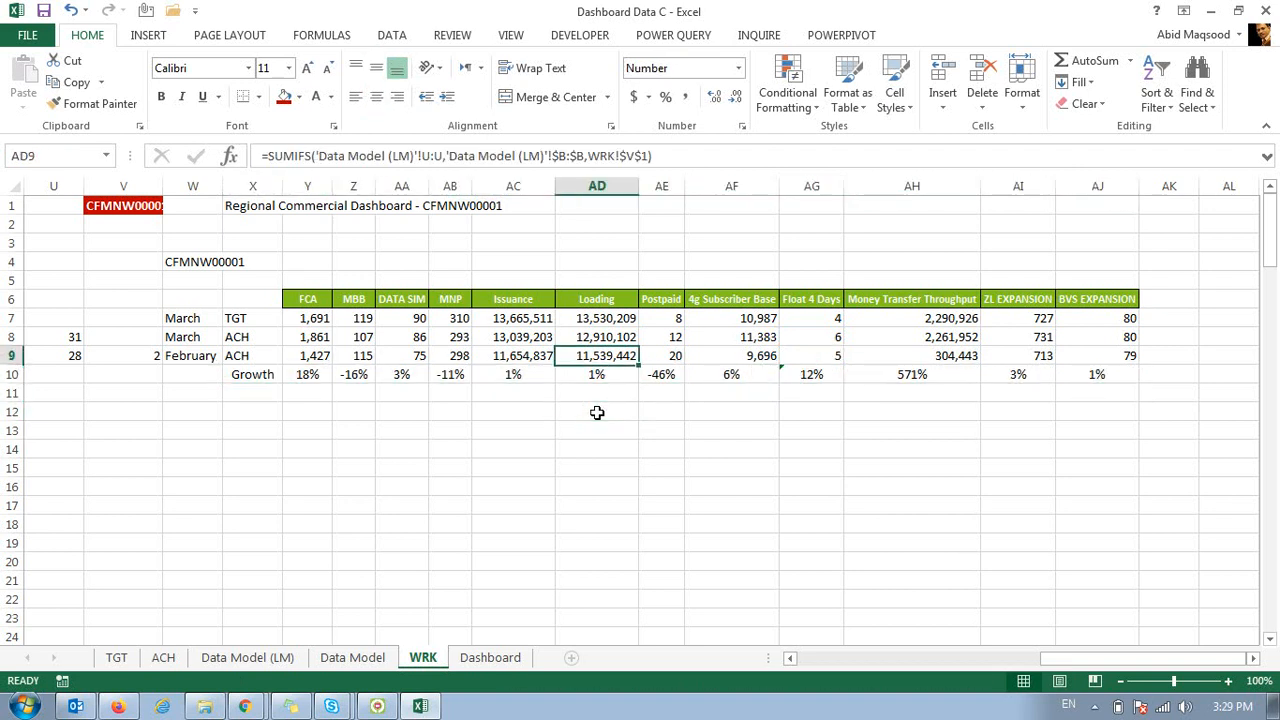
key("Left")
key("Left")
key("Left")
key("Left")
key("Up")
key("Left")
key("Up")
key("Down")
key("Down")
key("Left")
key("Down")
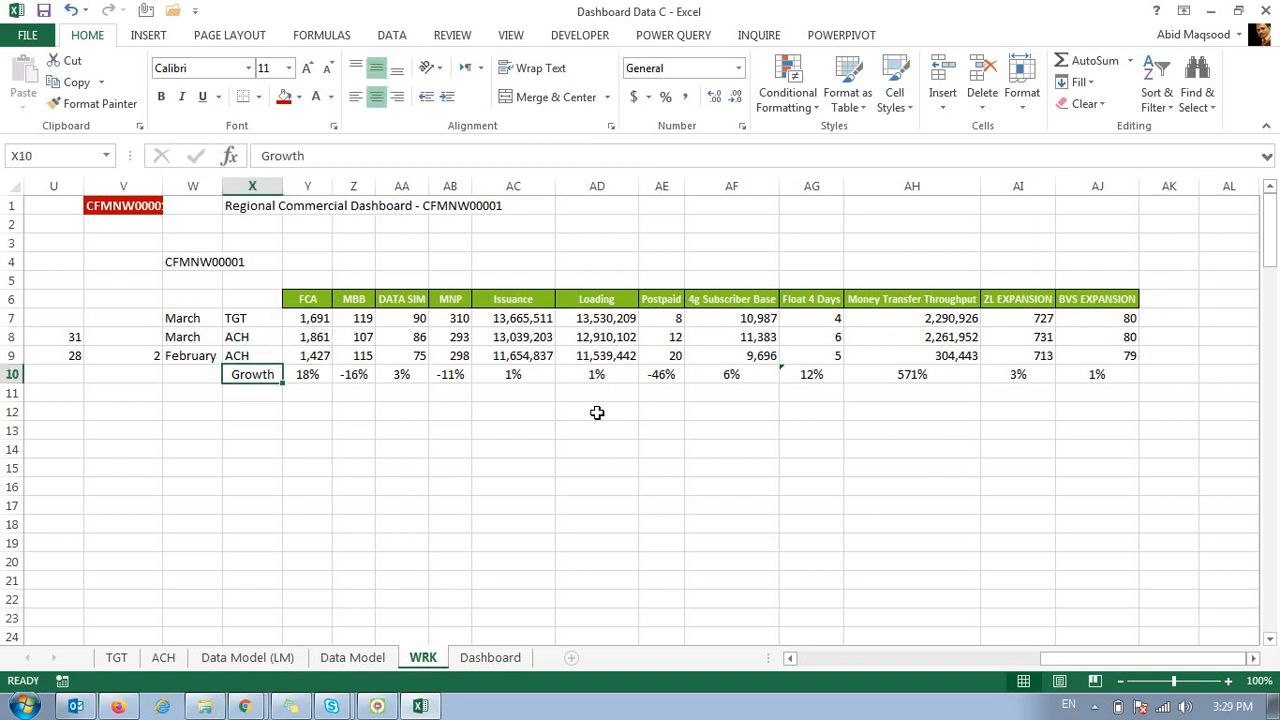
key("Down")
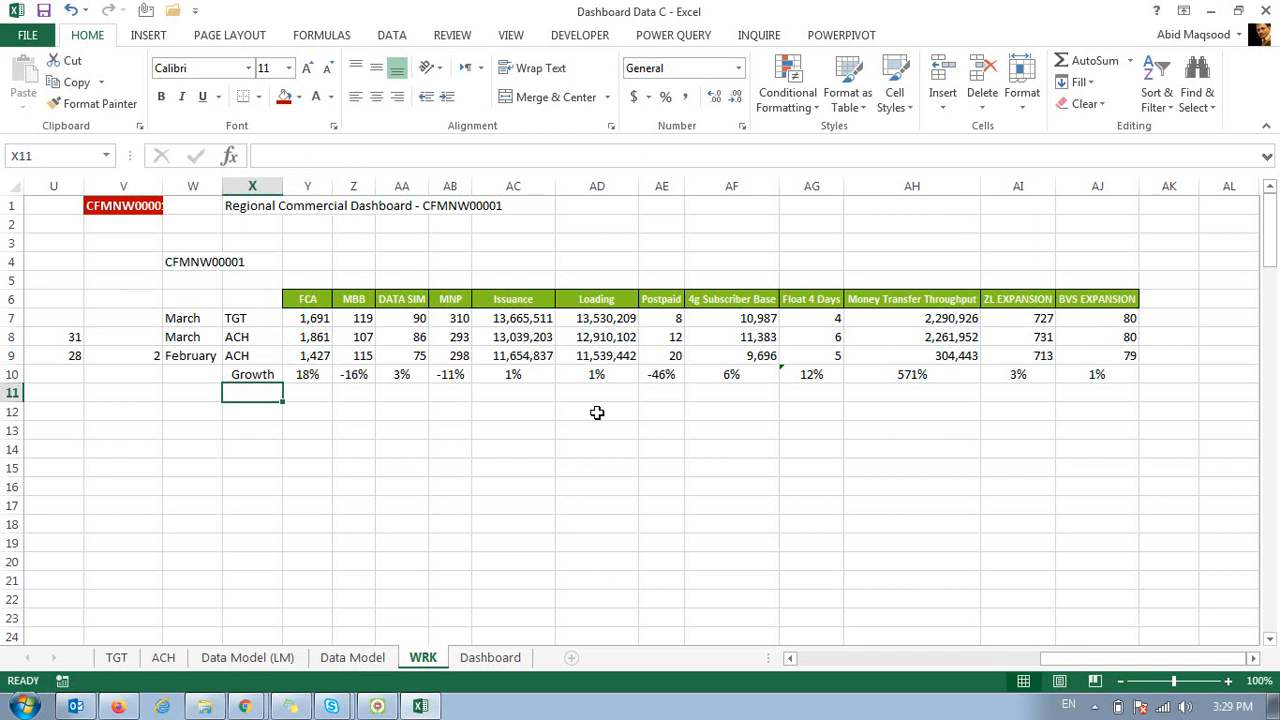
Add a "Days Passed" header in D12 of the month table and widen column D to fit it.
key("Home")
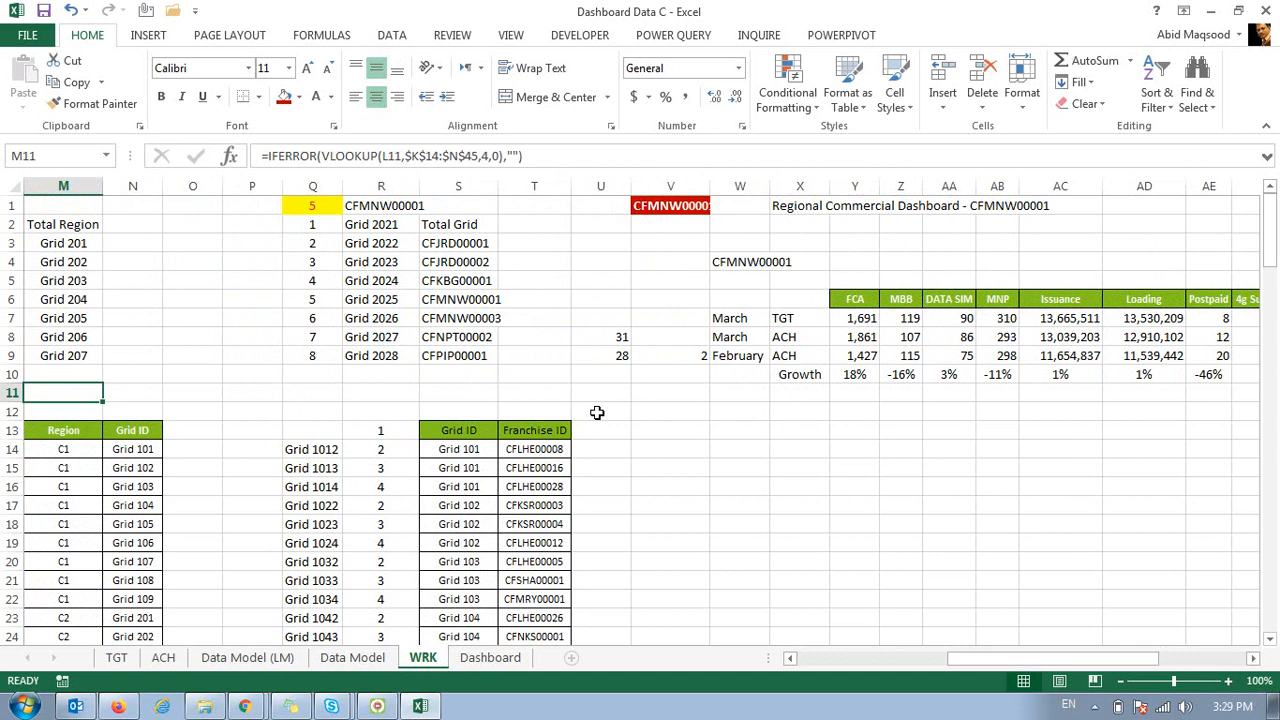
key("Right")
key("Right")
key("Down")
key("Down")
key("Right")
key("Up")
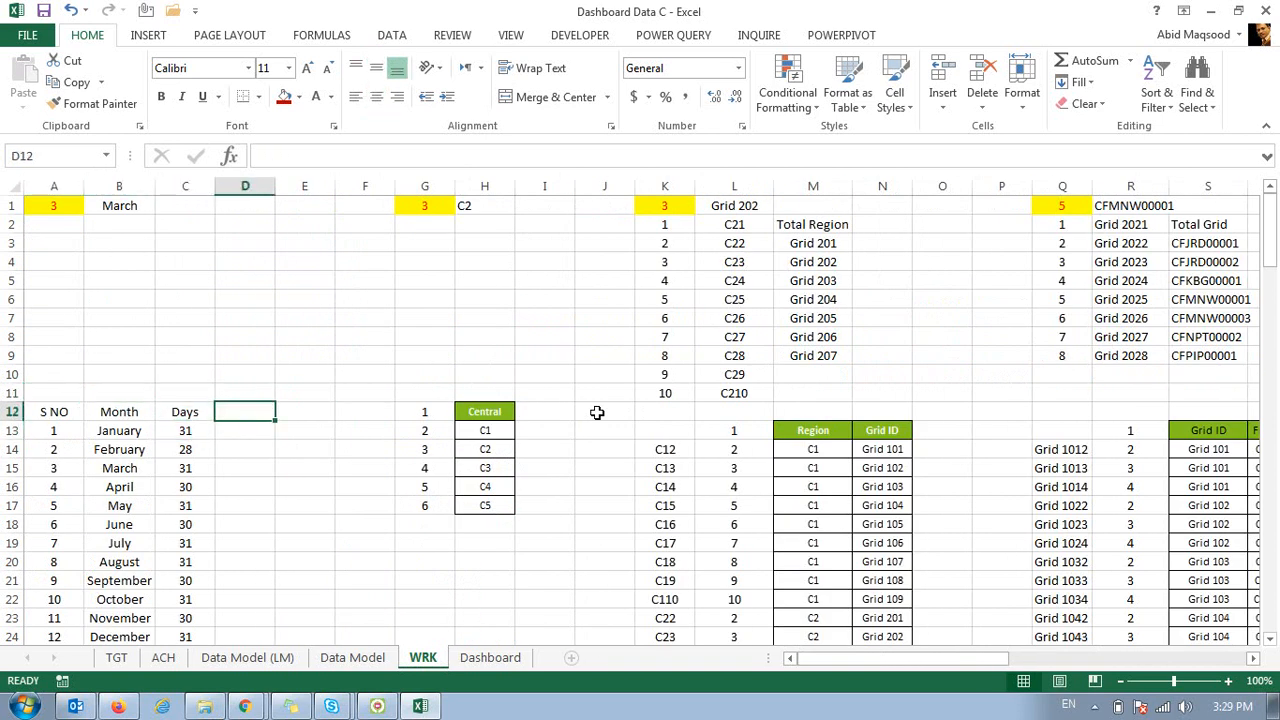
type("Days Passed")
key("Return")
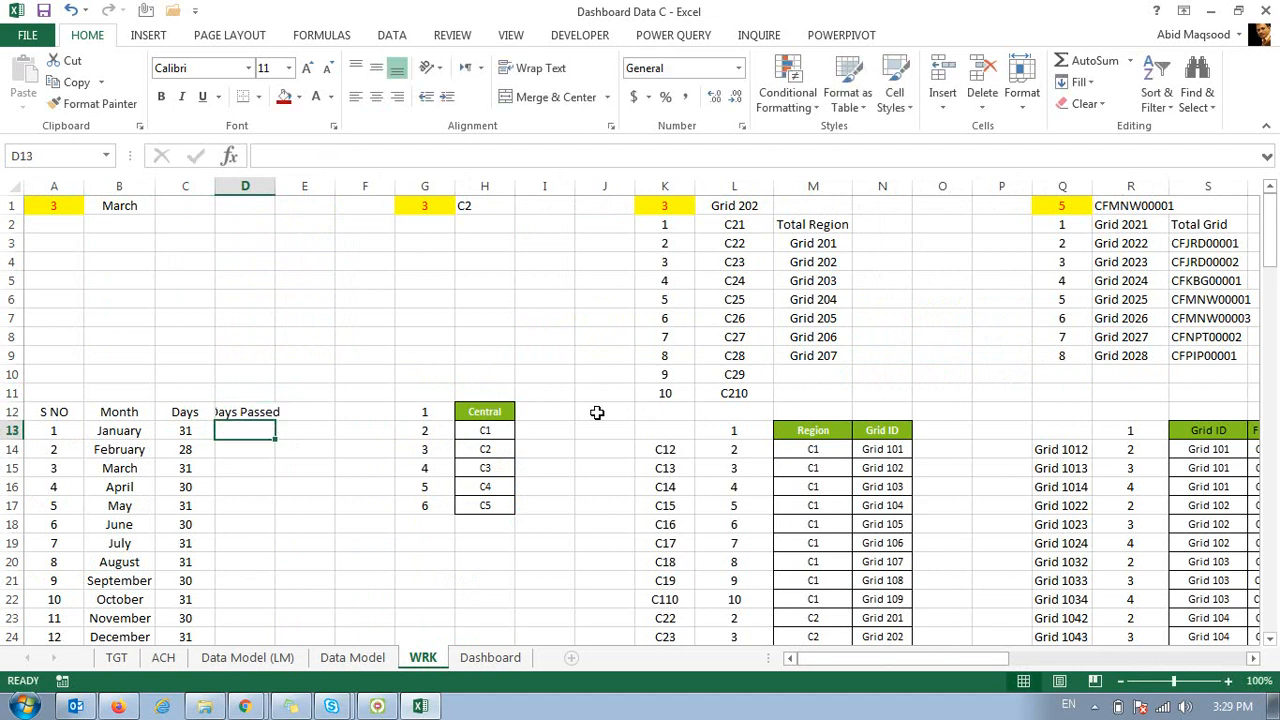
double_click(274, 188)
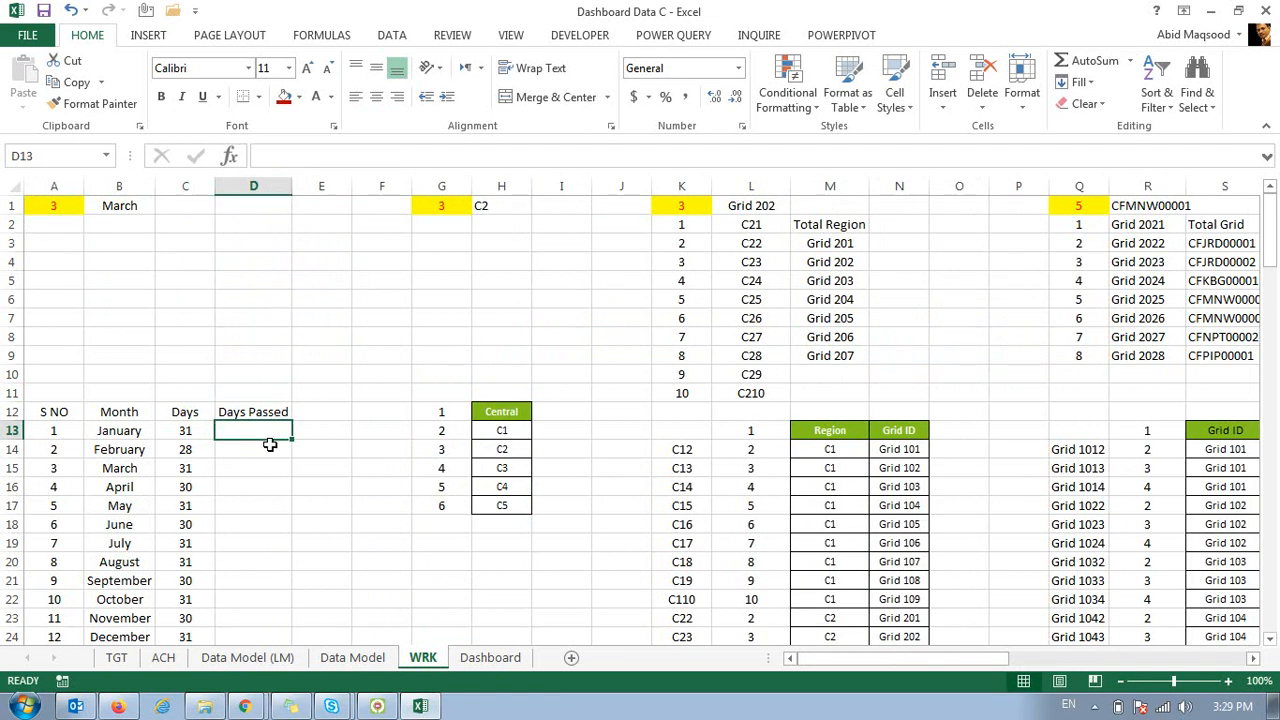
Enter the days passed as 31 for January, 28 for February and 29 for March.
type("31")
key("Return")
type("28")
key("Return")
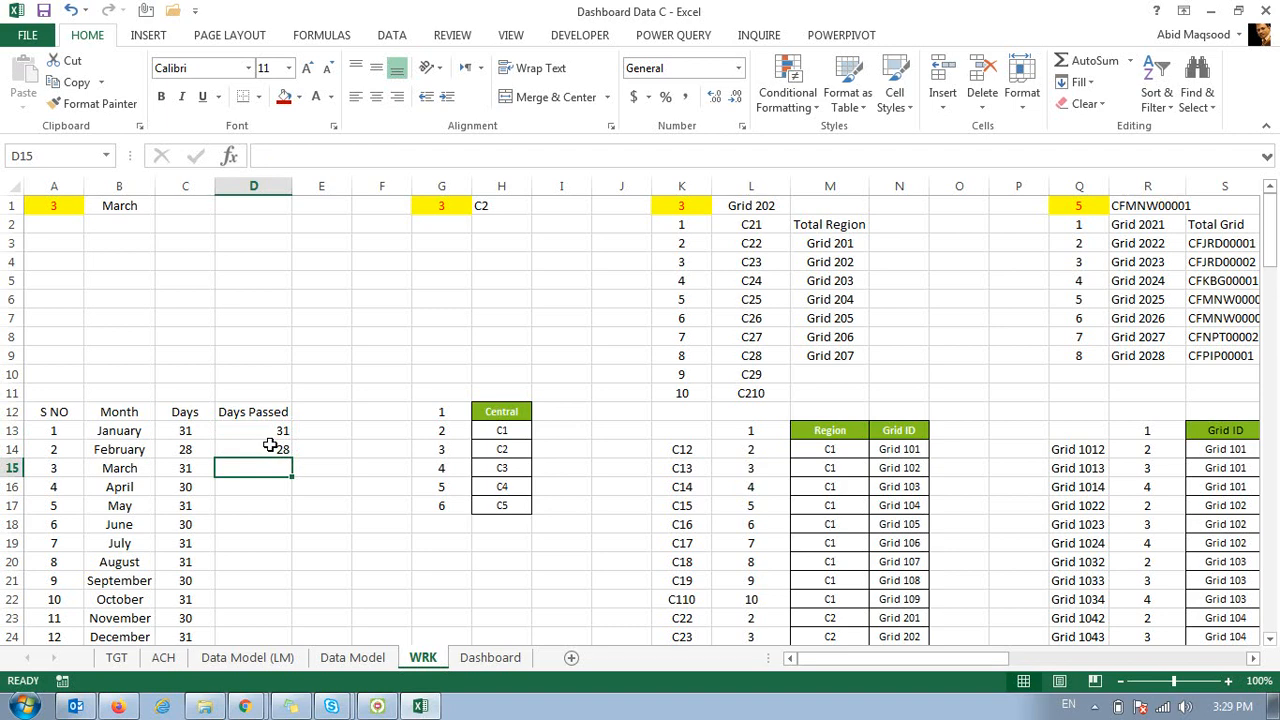
type("29")
key("Return")
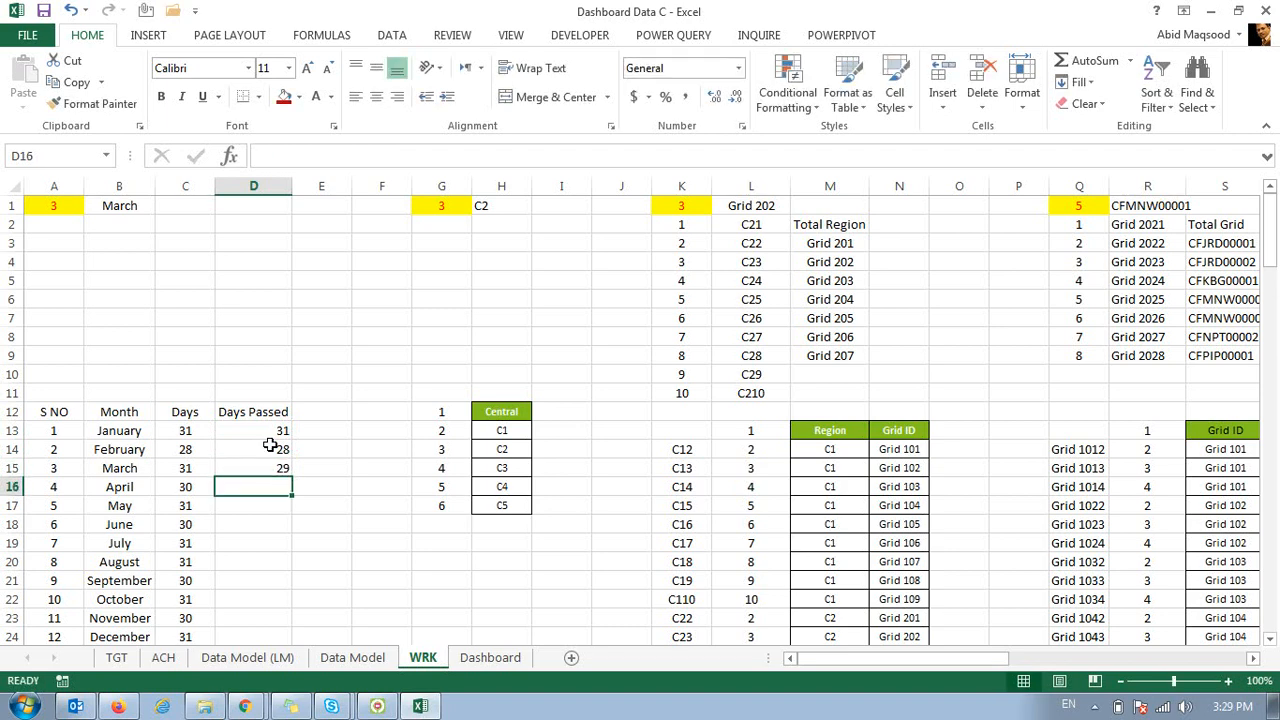
Label cell X11 below Growth as "Projection".
left_click_drag(805, 660, 1035, 640)
left_click(388, 394)
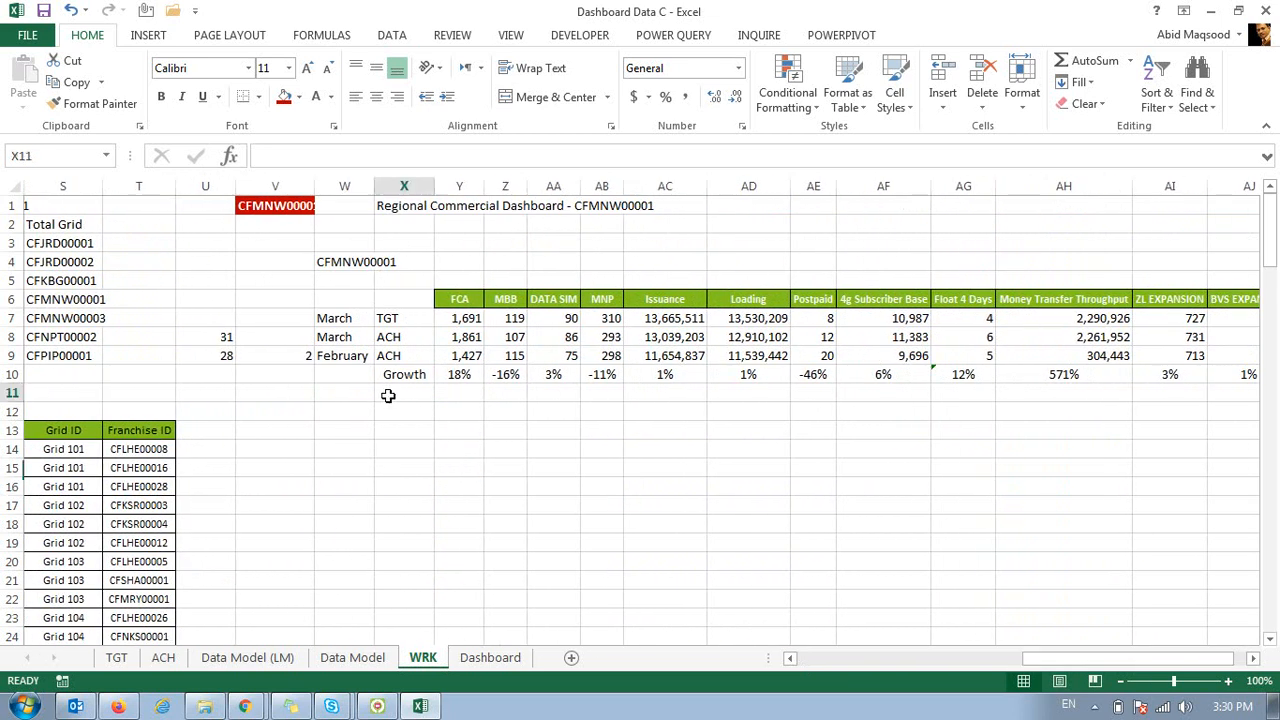
type("Projection")
key("Return")
key("Up")
In W11, enter =VLOOKUP(W8,B12:D24,3,0) to return the days passed for the selected month.
key("Left")
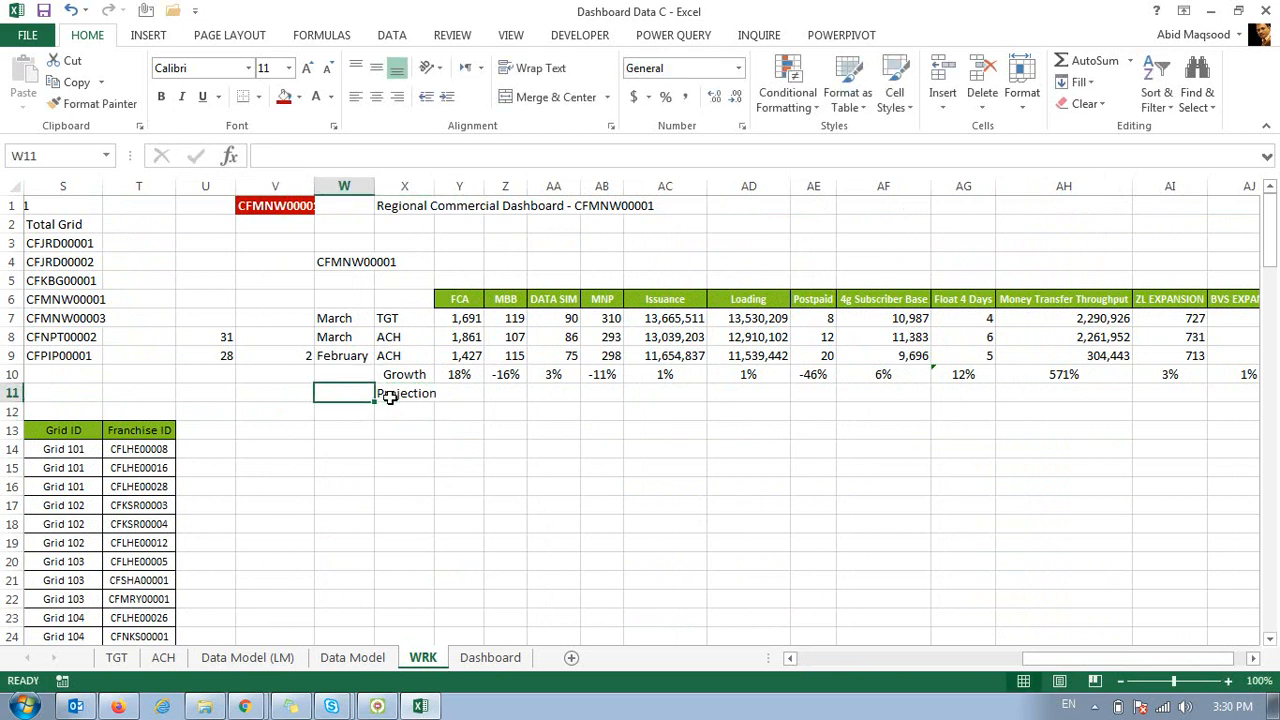
type("=")
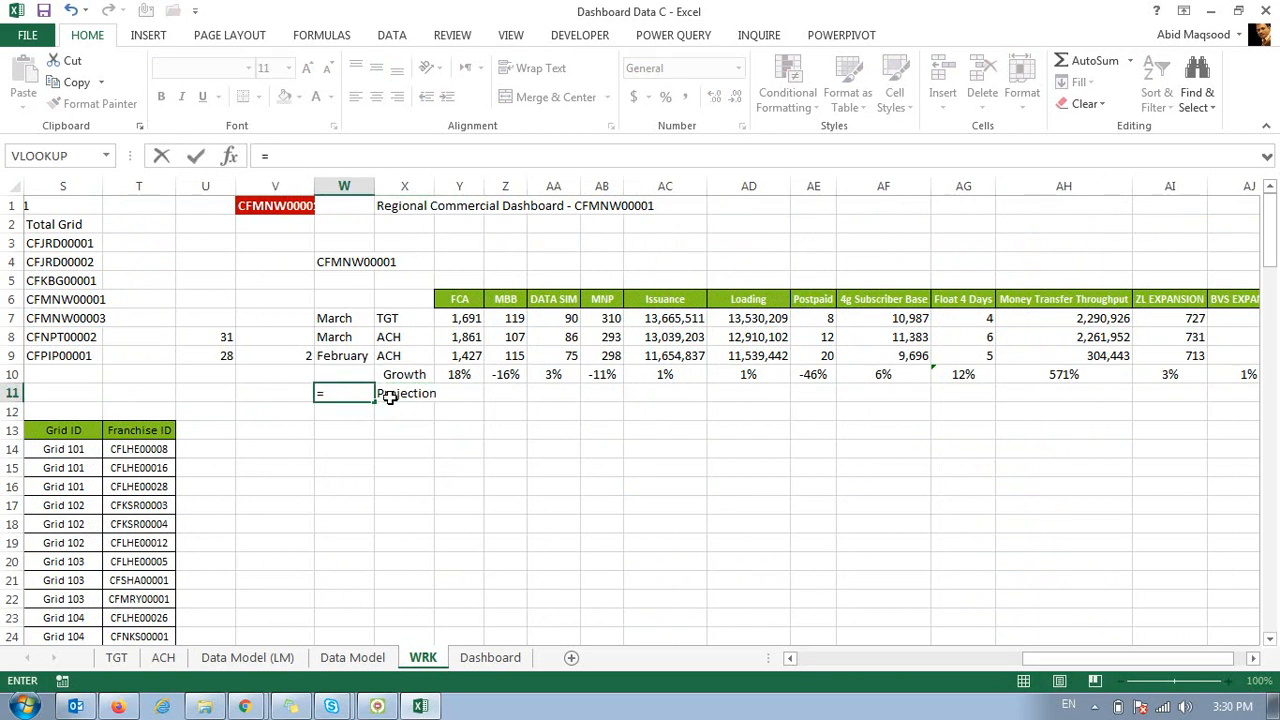
type("vl")
key("Tab")
key("Up")
key("Up")
key("Up")
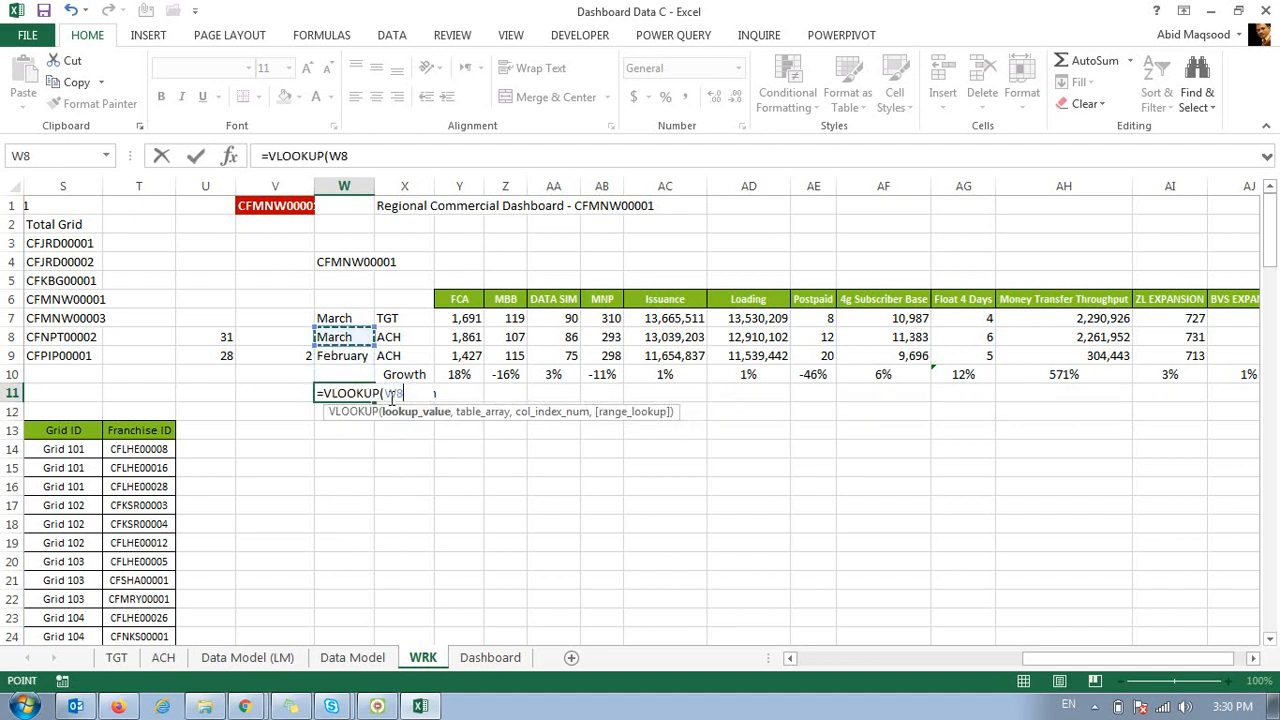
type(",")
key("ctrl+Home")
key("ctrl+Down")
key("shift+Right")
key("shift+Right")
key("shift+Right")
key("Right")
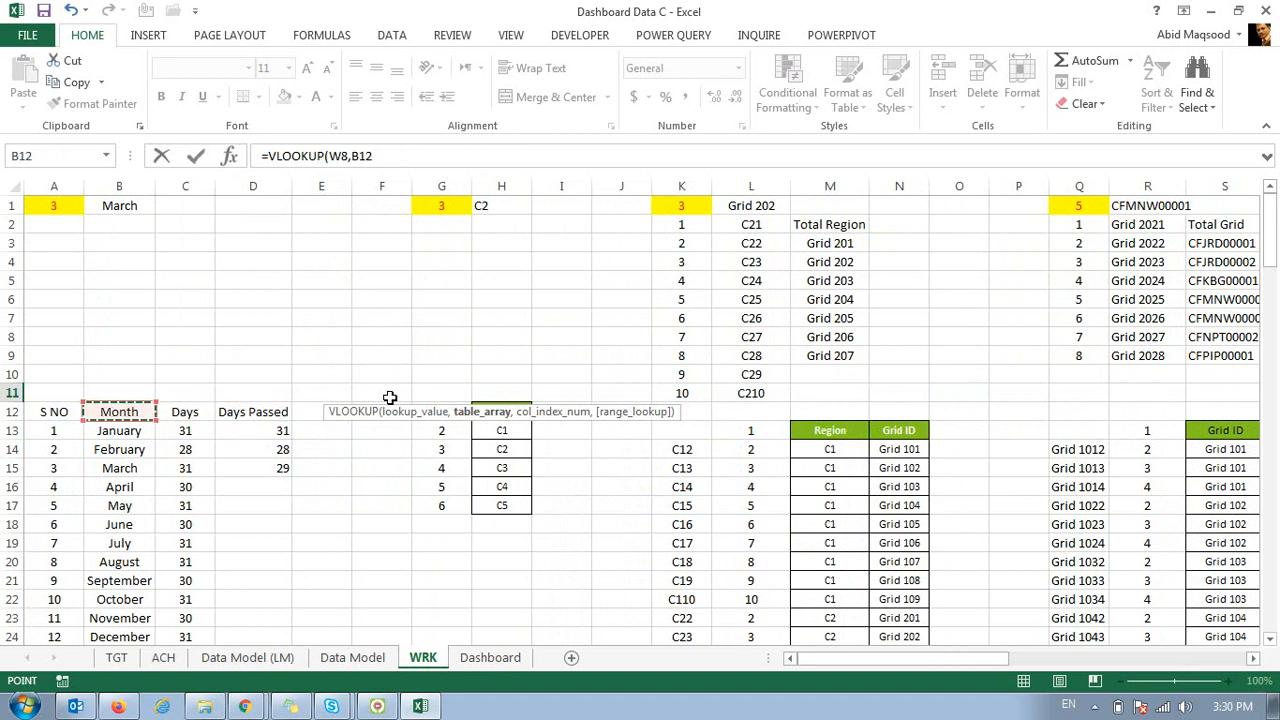
key("shift+Right")
key("shift+Right")
key("ctrl+shift+Down")
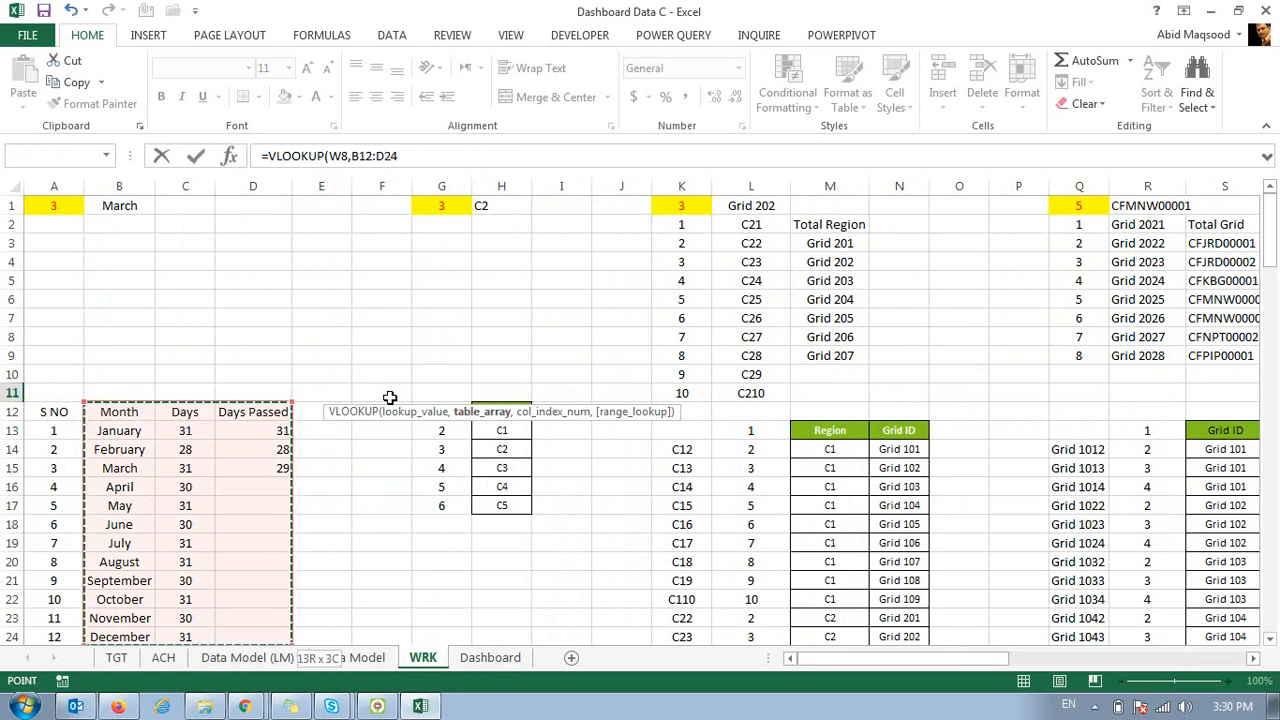
type(",3,0")
key("Tab")
key("Tab")
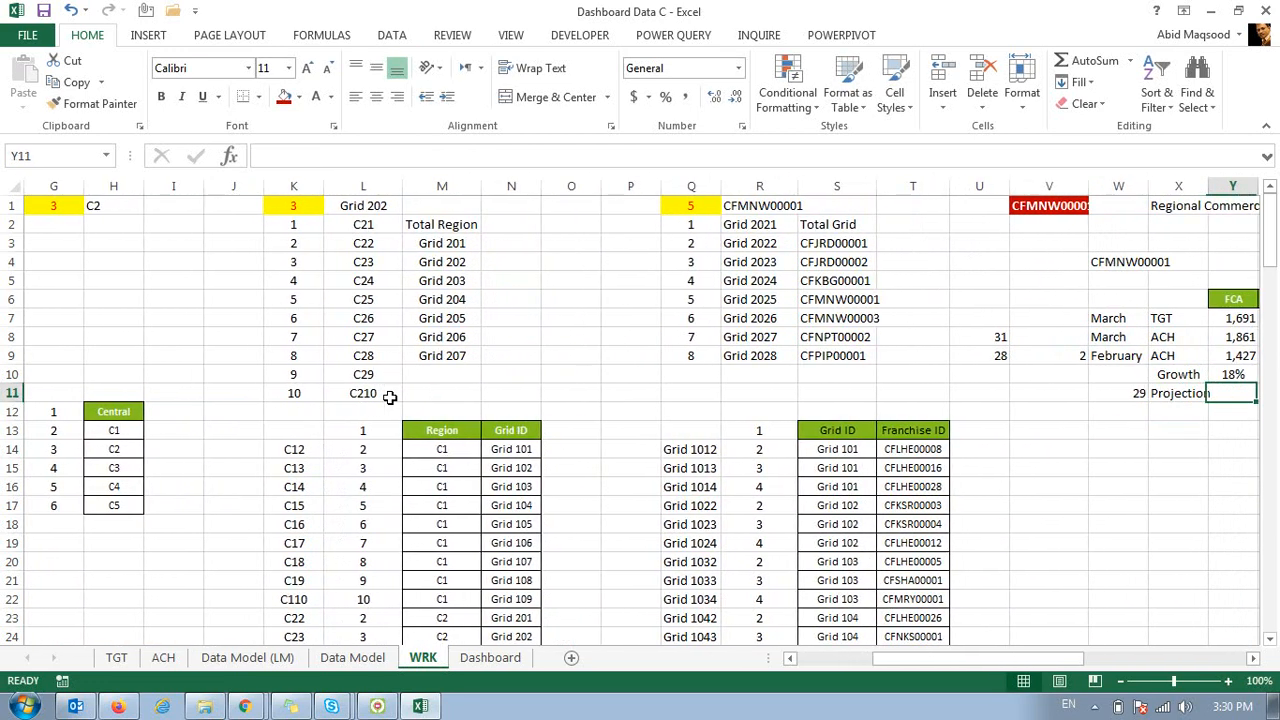
key("Right")
key("Right")
key("Left")
key("Left")
key("Right")
key("Right")
key("Right")
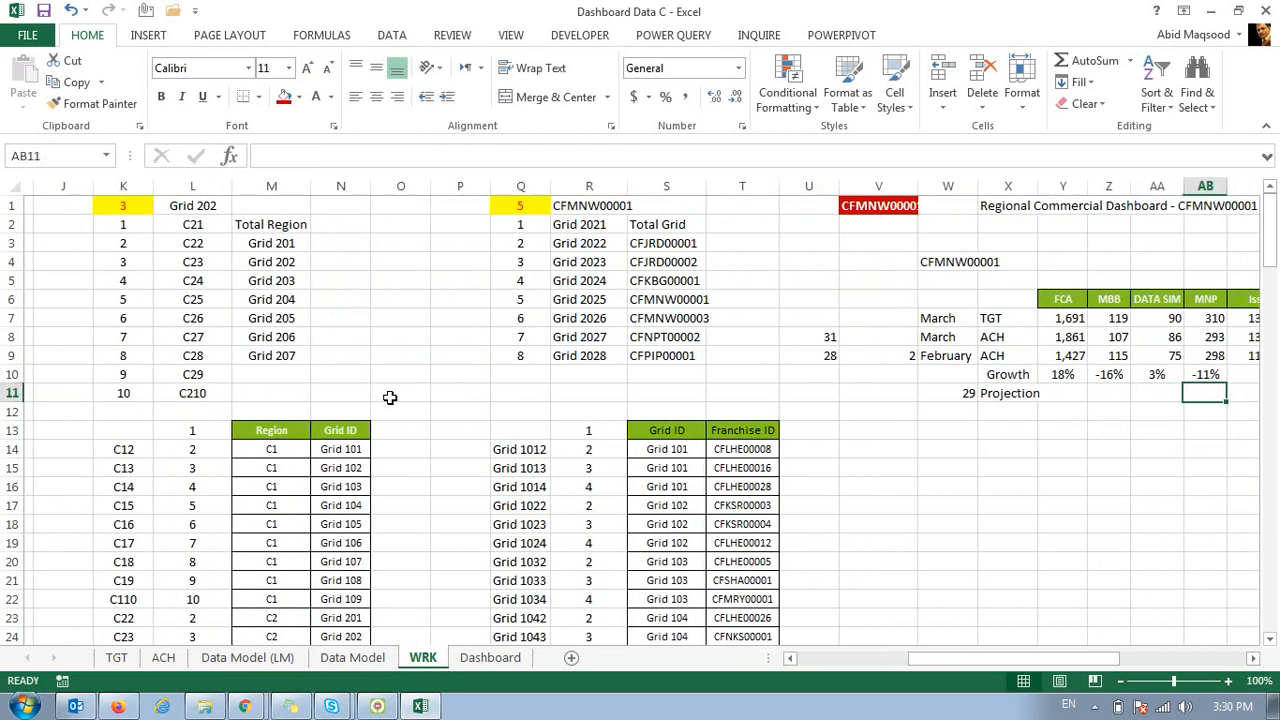
key("Right")
key("Right")
key("Left")
key("Left")
key("Left")
key("Left")
key("Left")
In Y11, enter =Y8/$W$11*$U$8 to project the FCA achievement over the full month.
type("=")
key("Up")
key("Up")
key("Up")
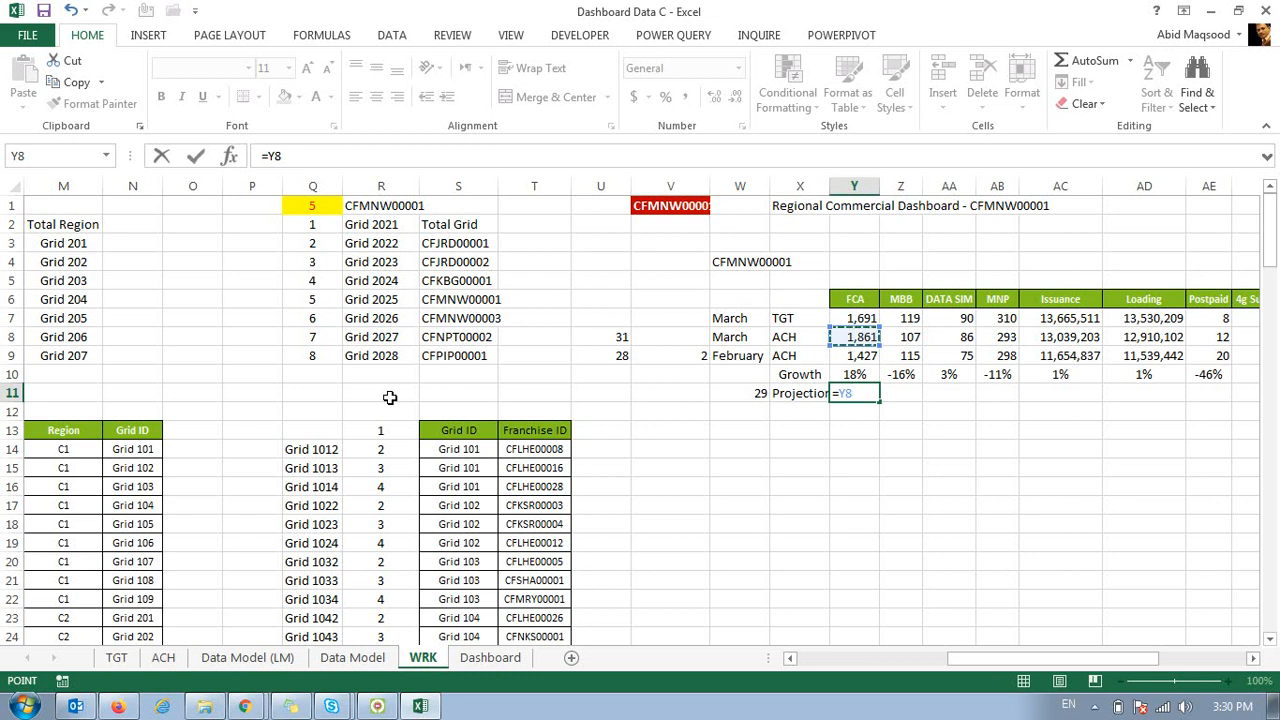
type("/")
key("Left")
key("Left")
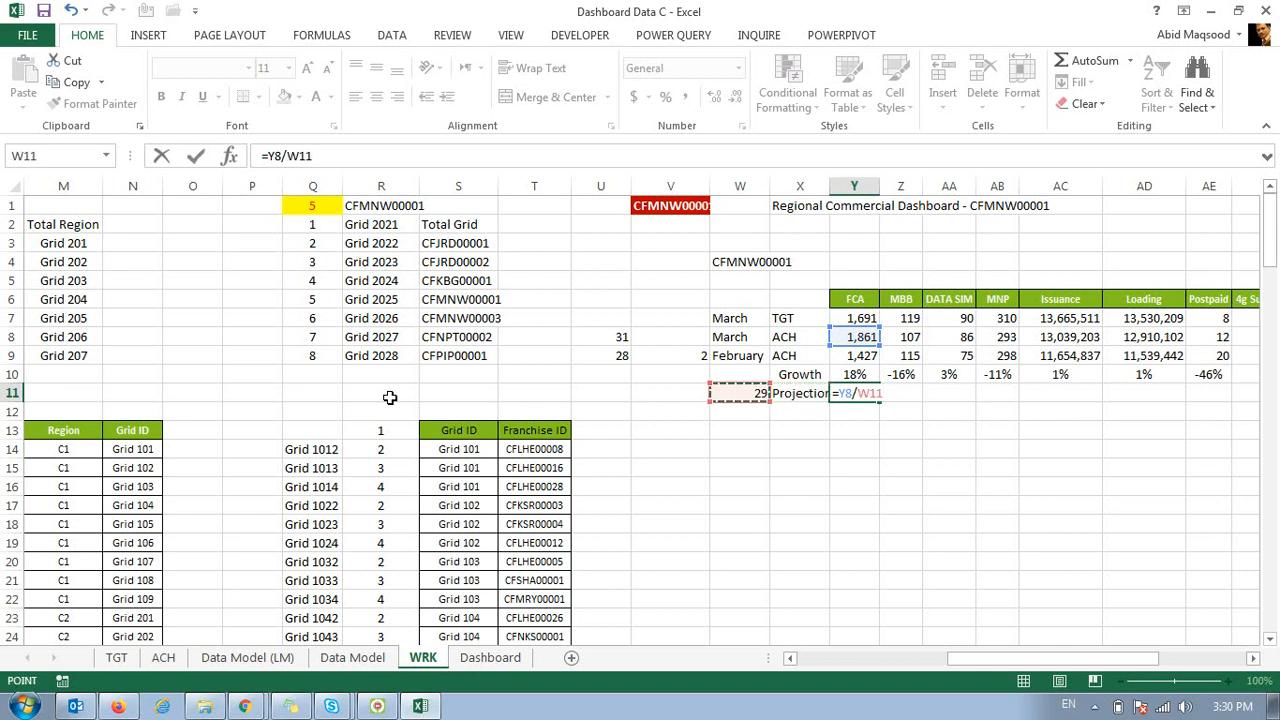
type("*")
left_click(600, 341)
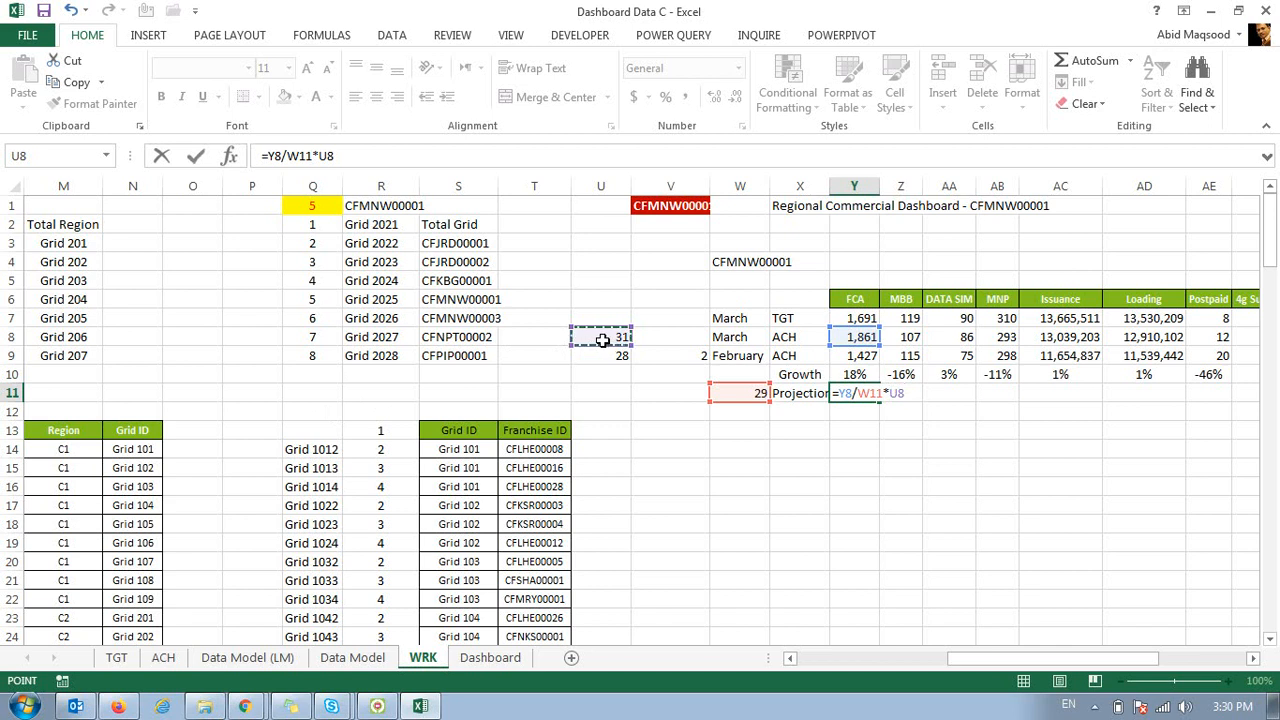
key("F4")
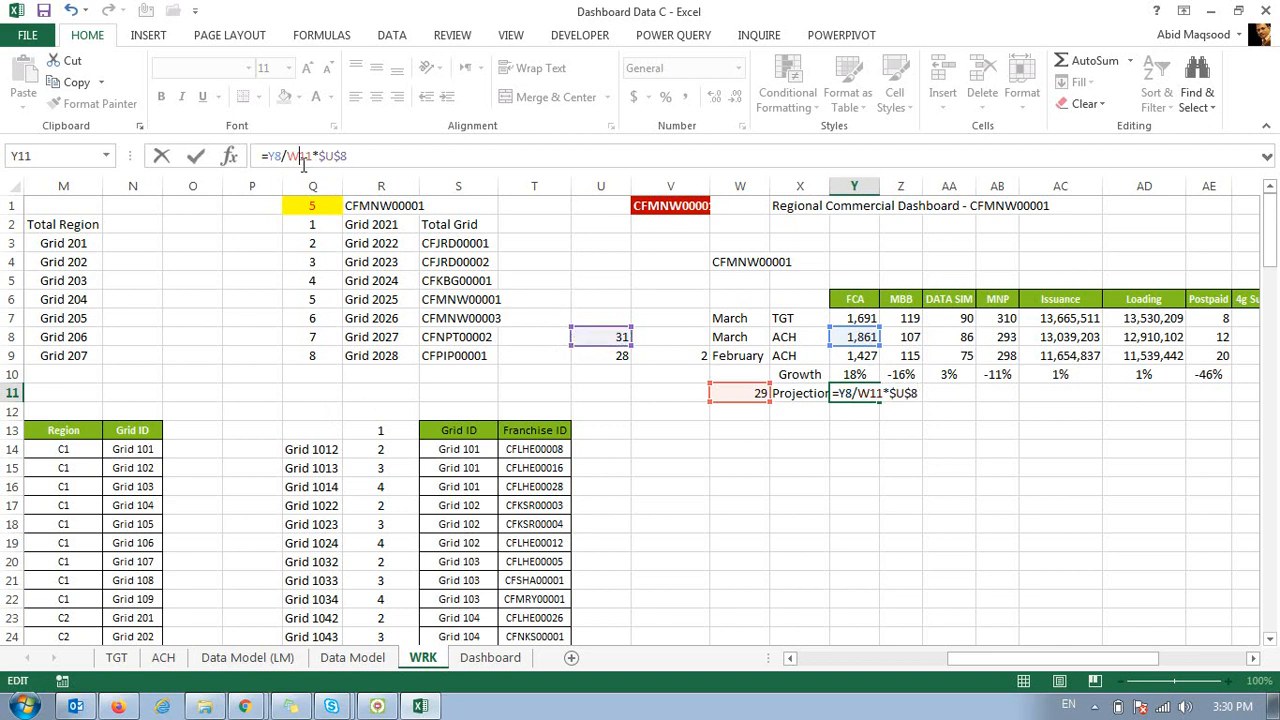
key("F4")
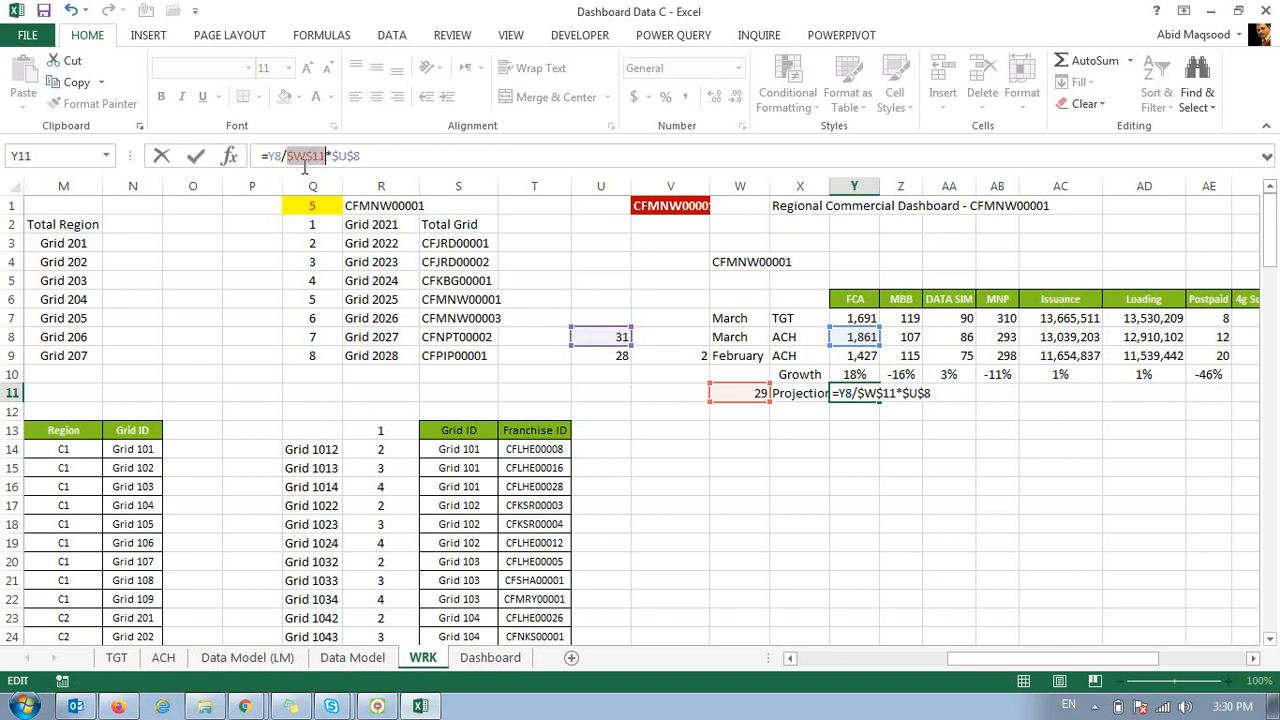
key("Return")
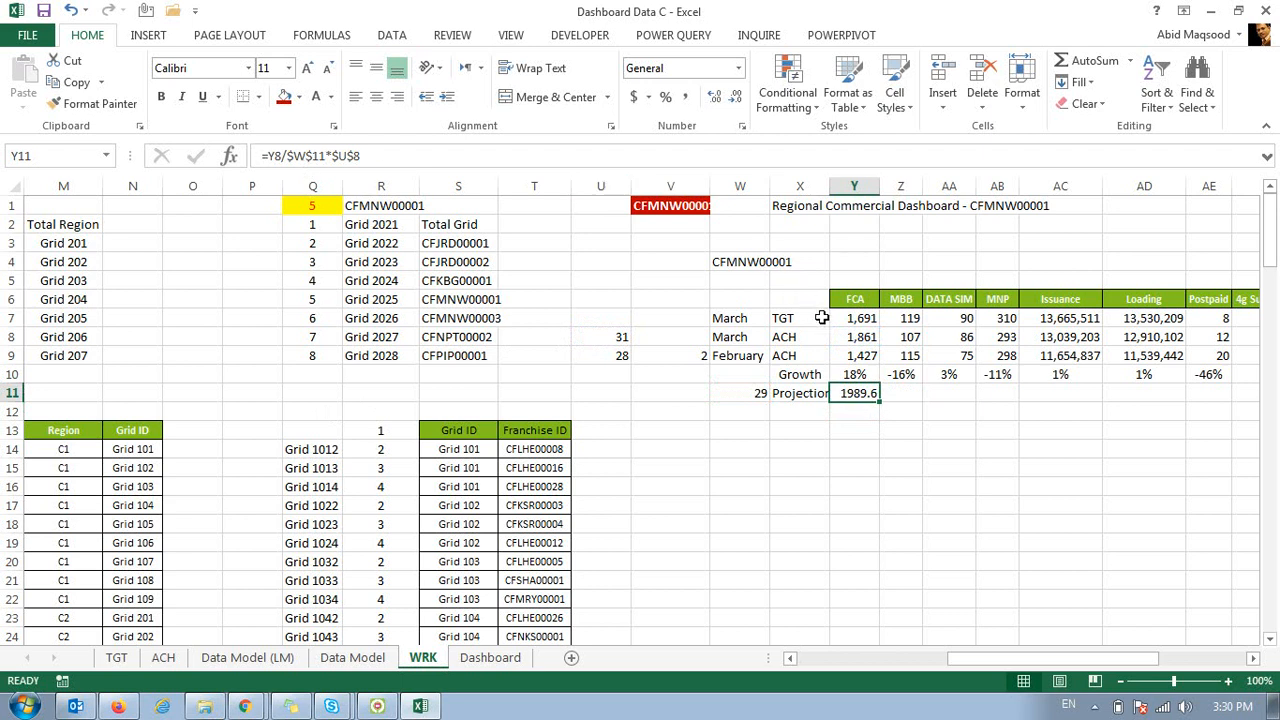
Copy the number format of Y8 to the projection in Y11 and fill the formula across to AJ11.
left_click(848, 338)
left_click(95, 104)
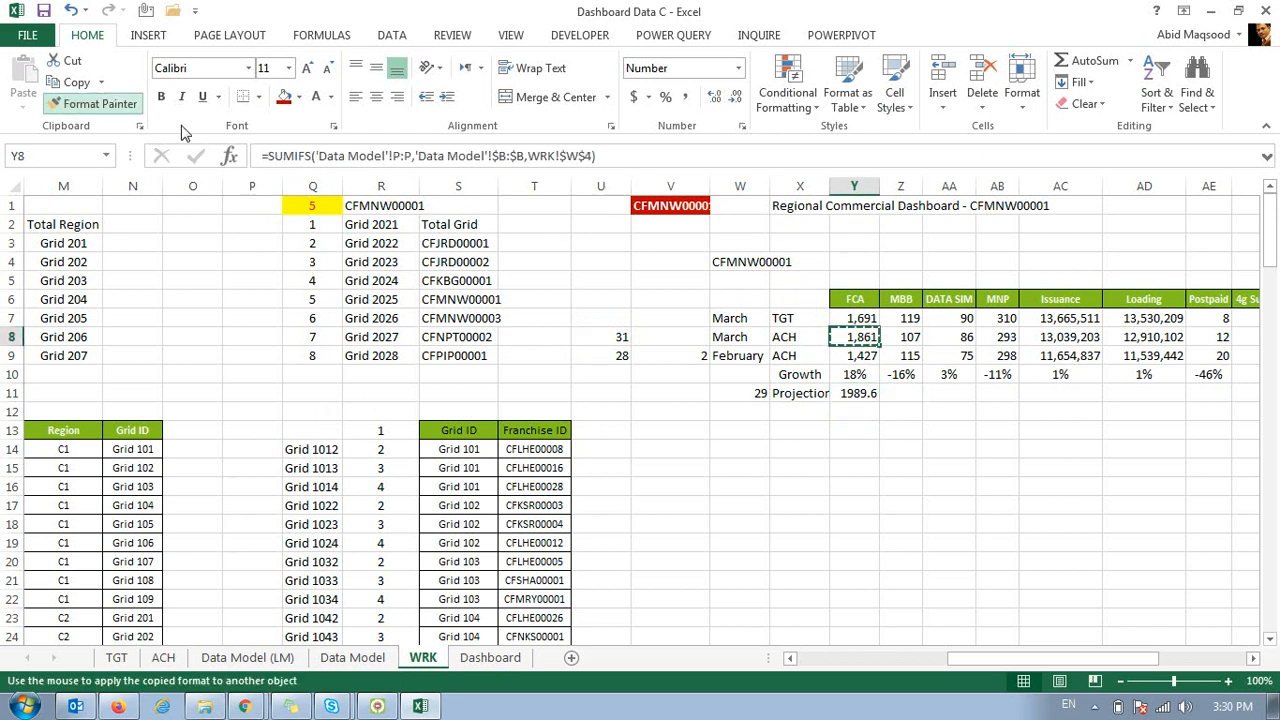
left_click(858, 393)
left_click_drag(879, 402, 1276, 413)
left_click_drag(1155, 393, 1180, 393)
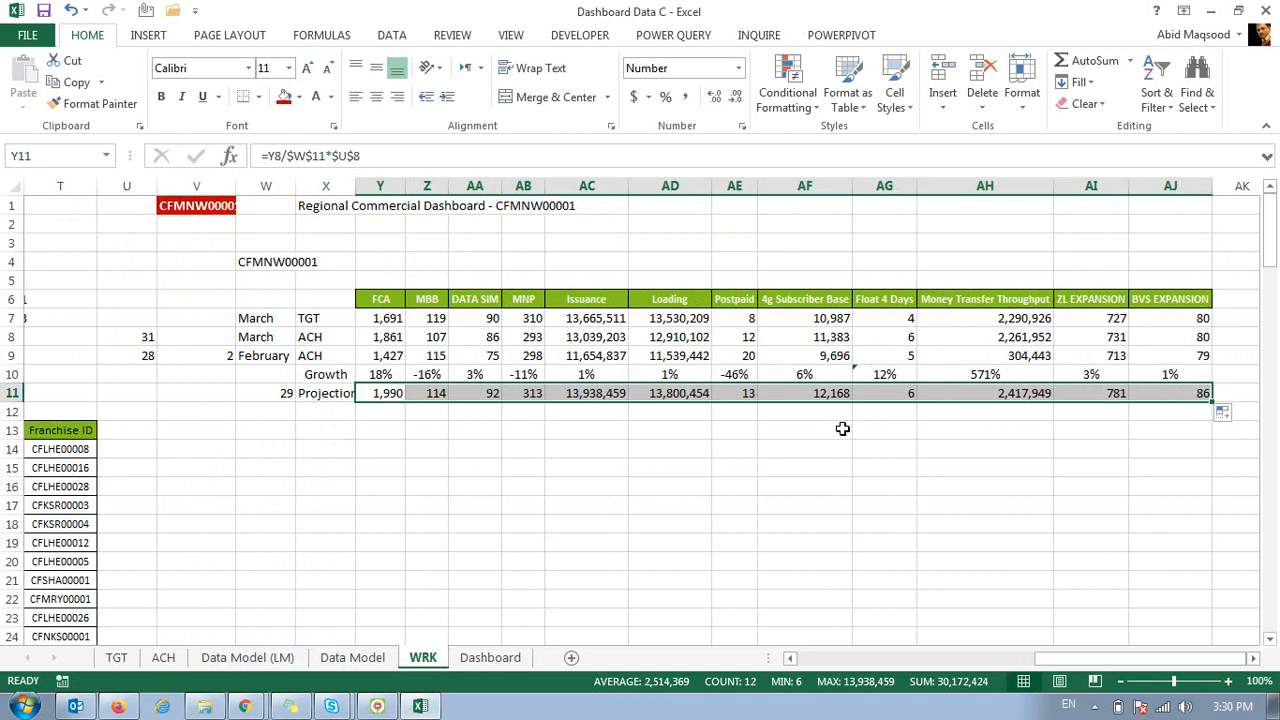
Set March's days passed in D15 to 31.
left_click(840, 657)
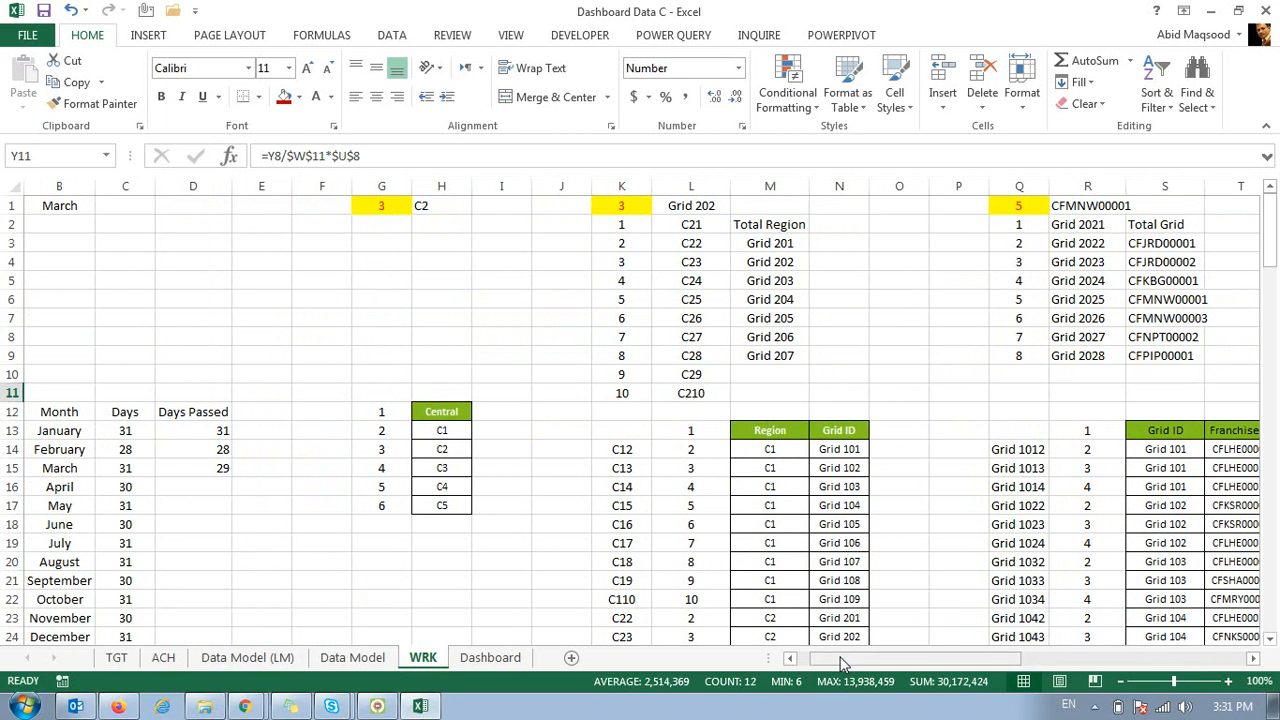
left_click(195, 468)
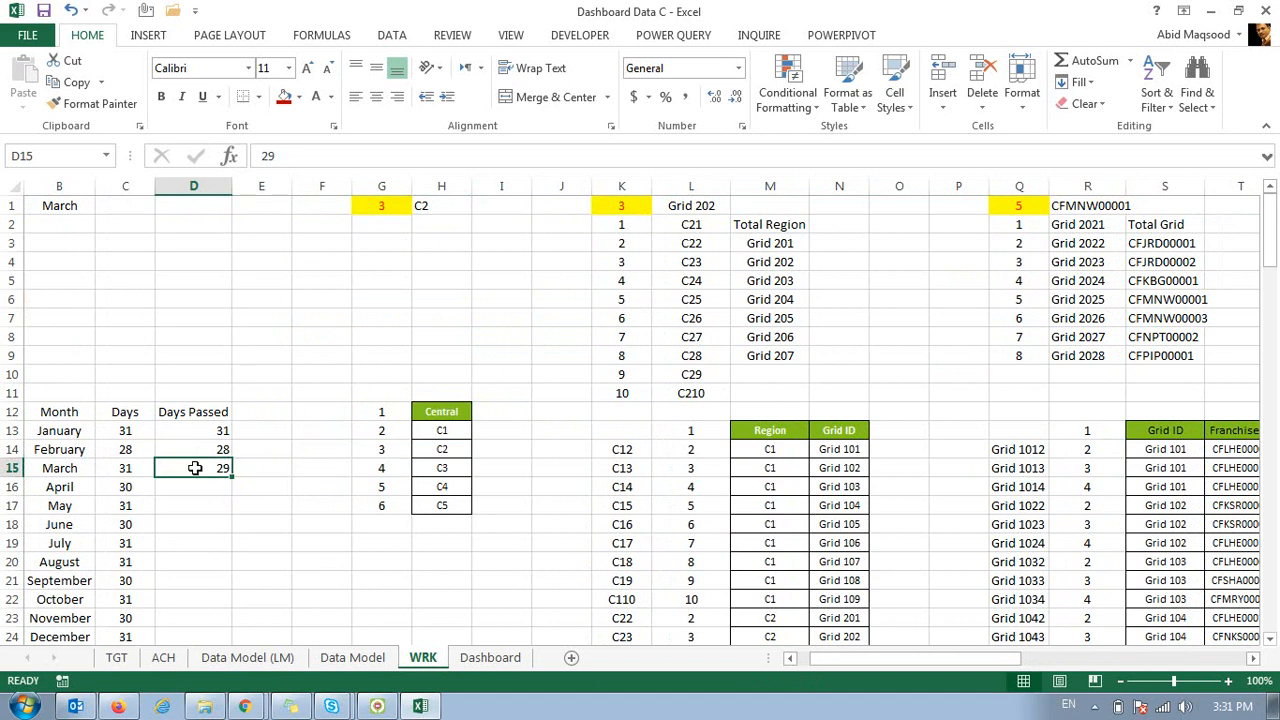
type("31")
key("Return")
Examine the Projection row against the March ACH row across the metrics through BVS EXPANSION.
key("Up")
key("Right")
key("Right")
key("Right")
key("Right")
key("Right")
key("Right")
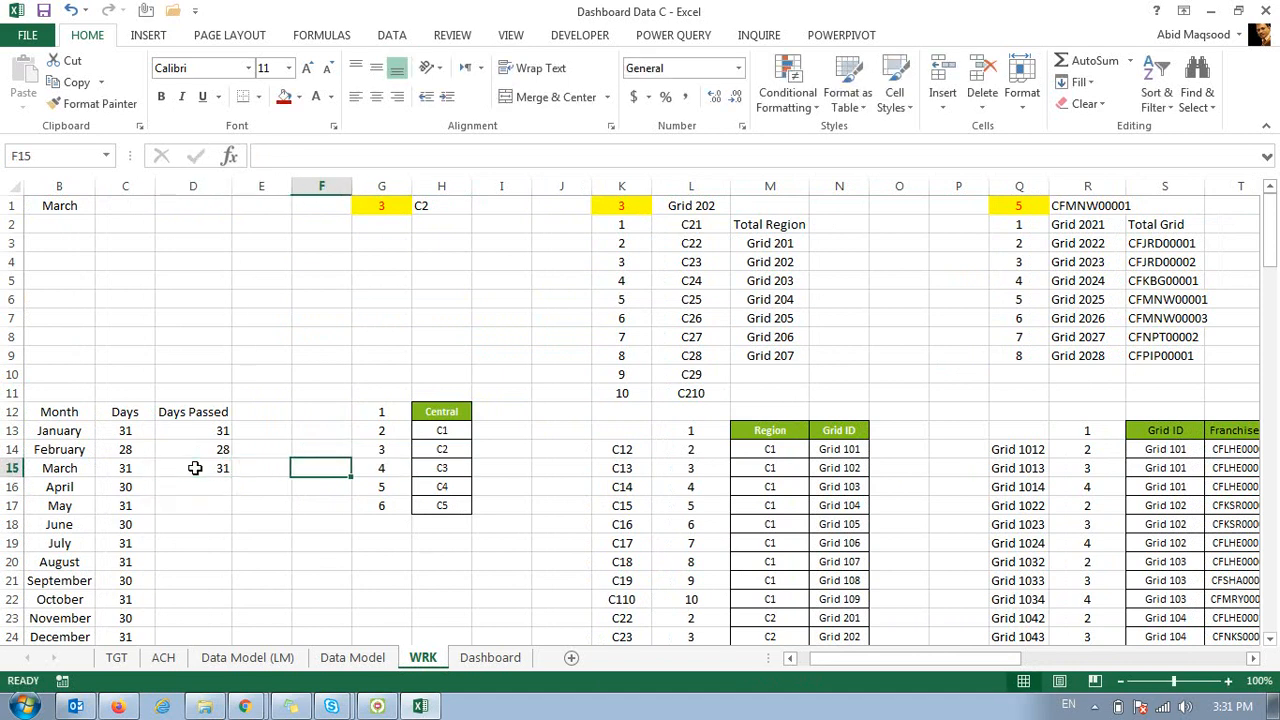
key("Right")
key("Right")
key("Right")
key("Right")
key("Right")
key("Right")
key("Right")
key("Right")
key("Right")
key("Right")
key("Right")
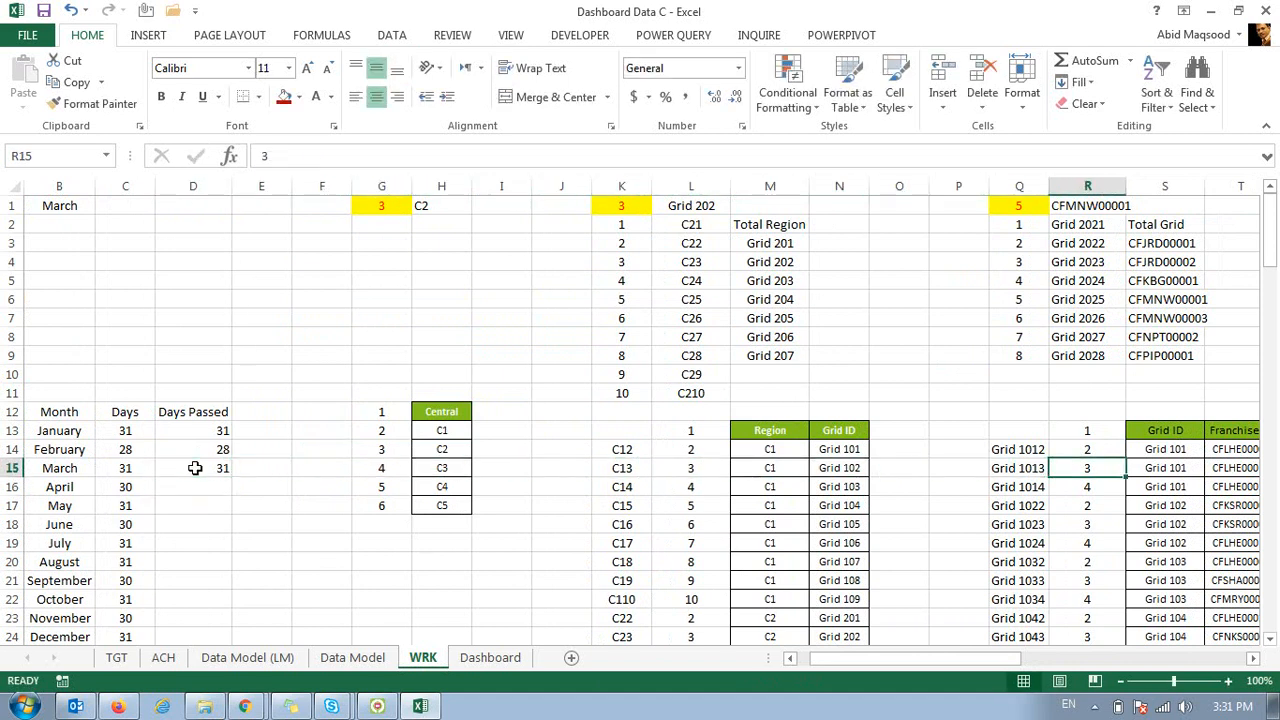
key("Right")
key("Right")
key("Right")
key("Right")
key("Right")
key("Right")
key("Right")
key("Up")
key("Up")
key("Up")
key("Up")
key("Up")
key("Up")
key("Up")
key("Up")
key("Up")
key("ctrl+Up")
key("ctrl+Down")
key("ctrl+Right")
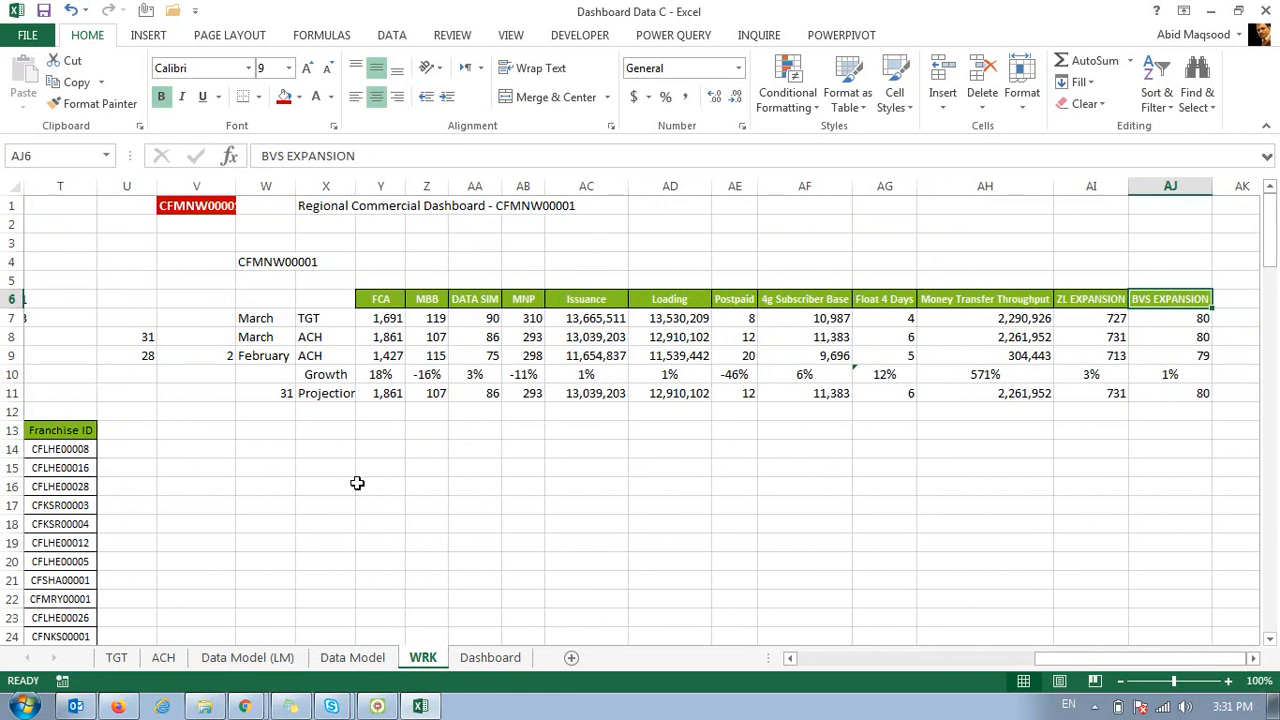
On the Dashboard sheet, select Total Grid, Total Region and the Central region in the selection lists.
left_click(490, 657)
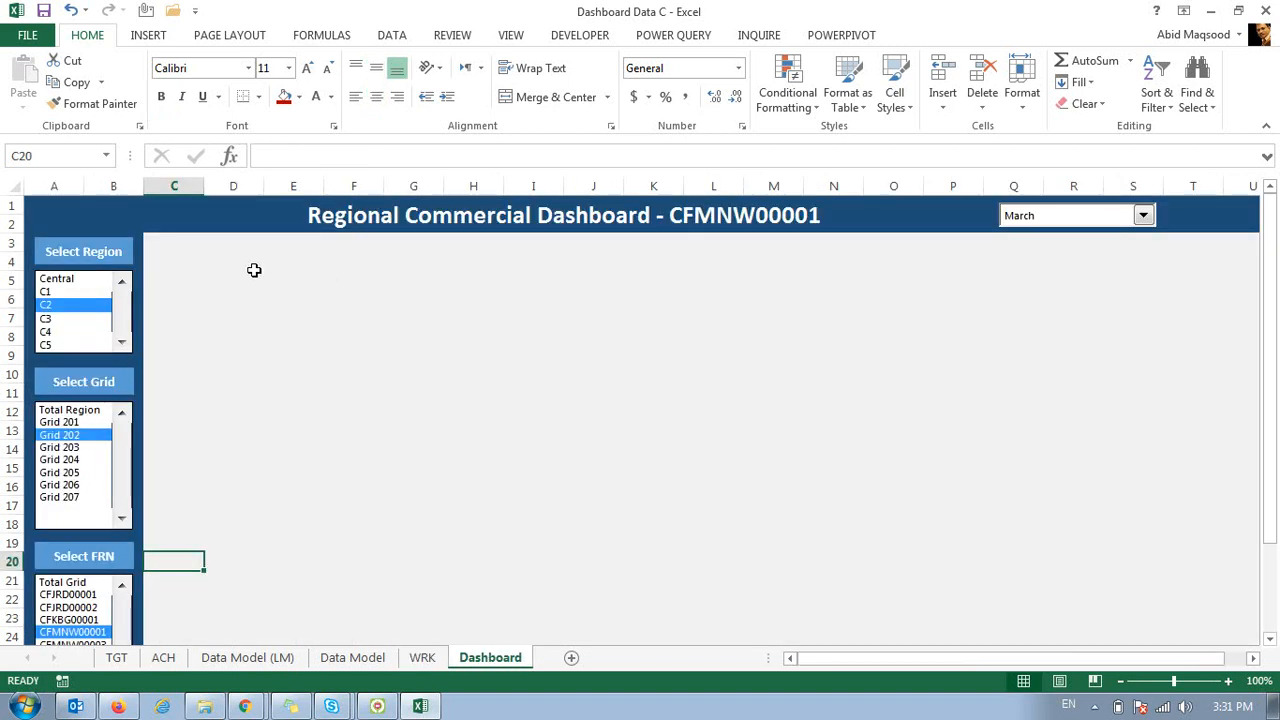
left_click(64, 582)
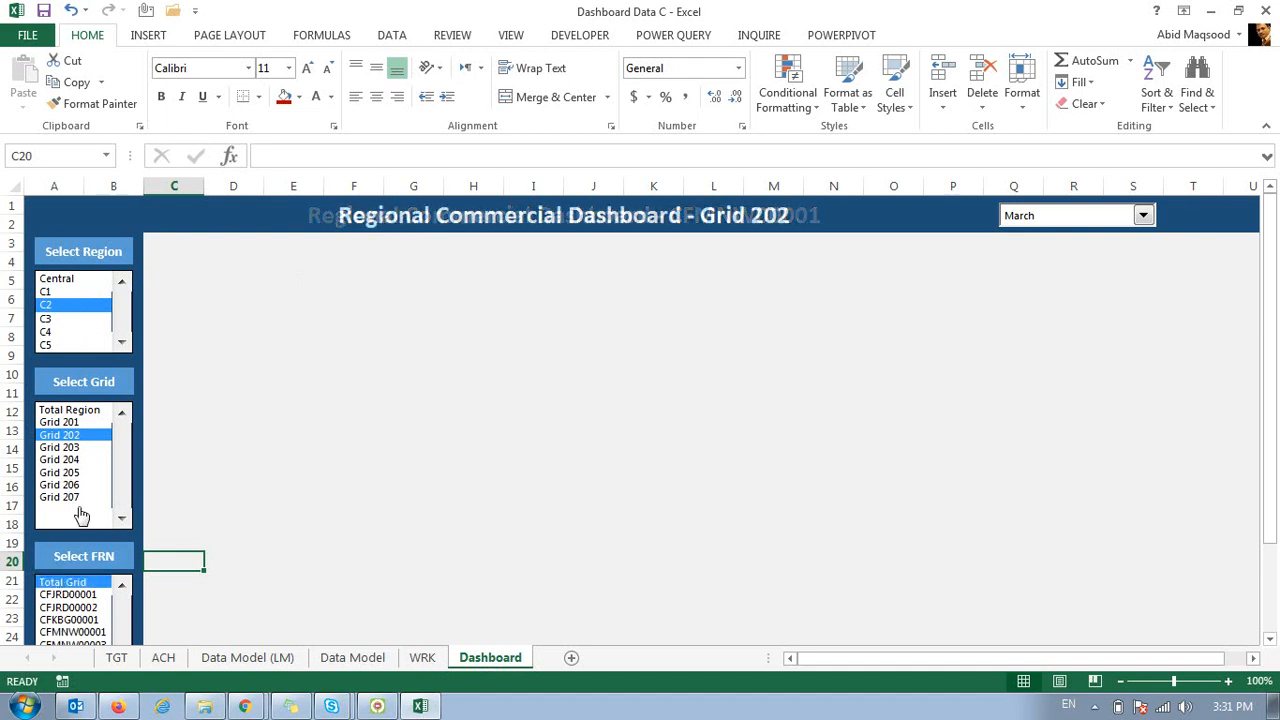
left_click(88, 411)
left_click(78, 280)
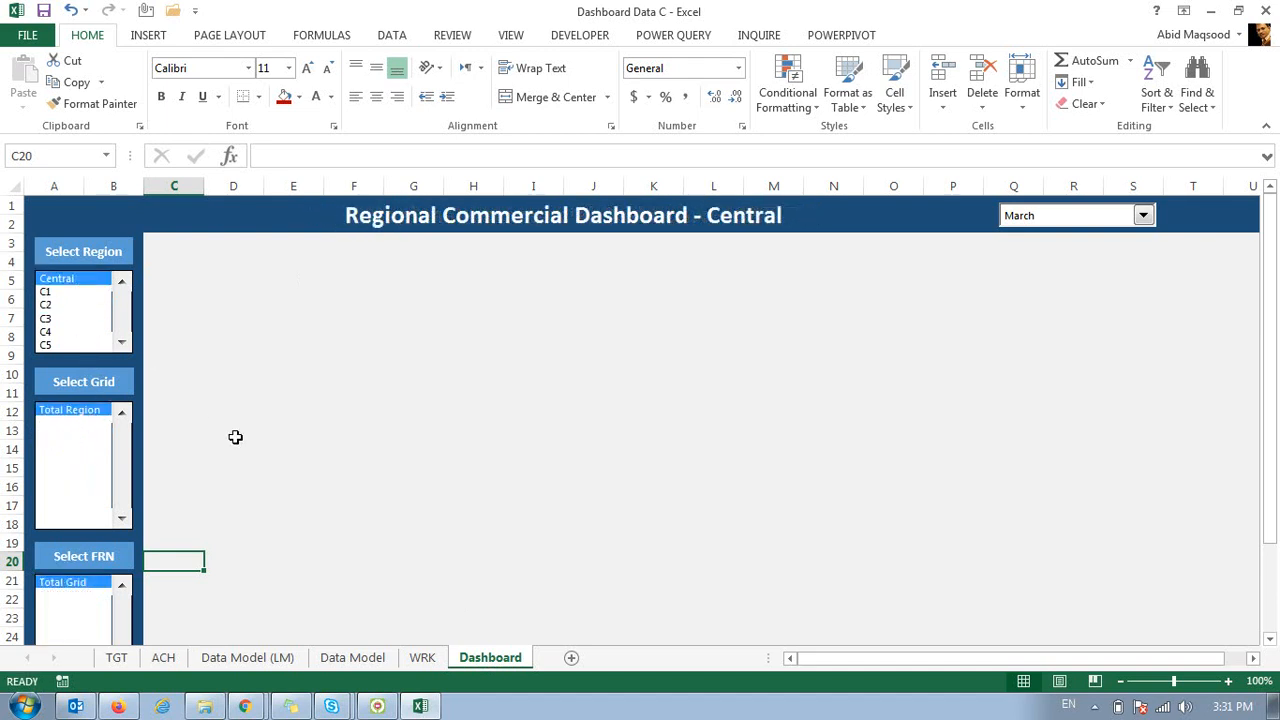
Narrow Dashboard column C to a thin spacer about 0.83 wide.
left_click(228, 283)
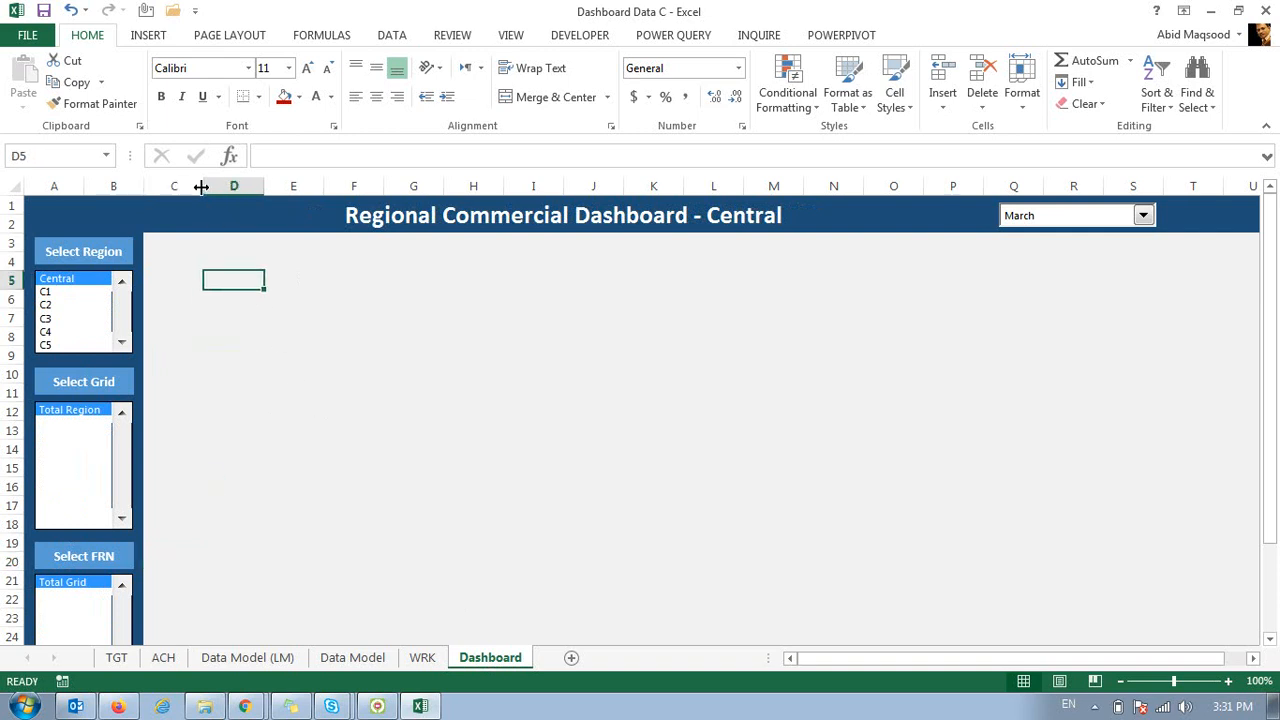
left_click_drag(202, 188, 151, 188)
left_click(150, 242)
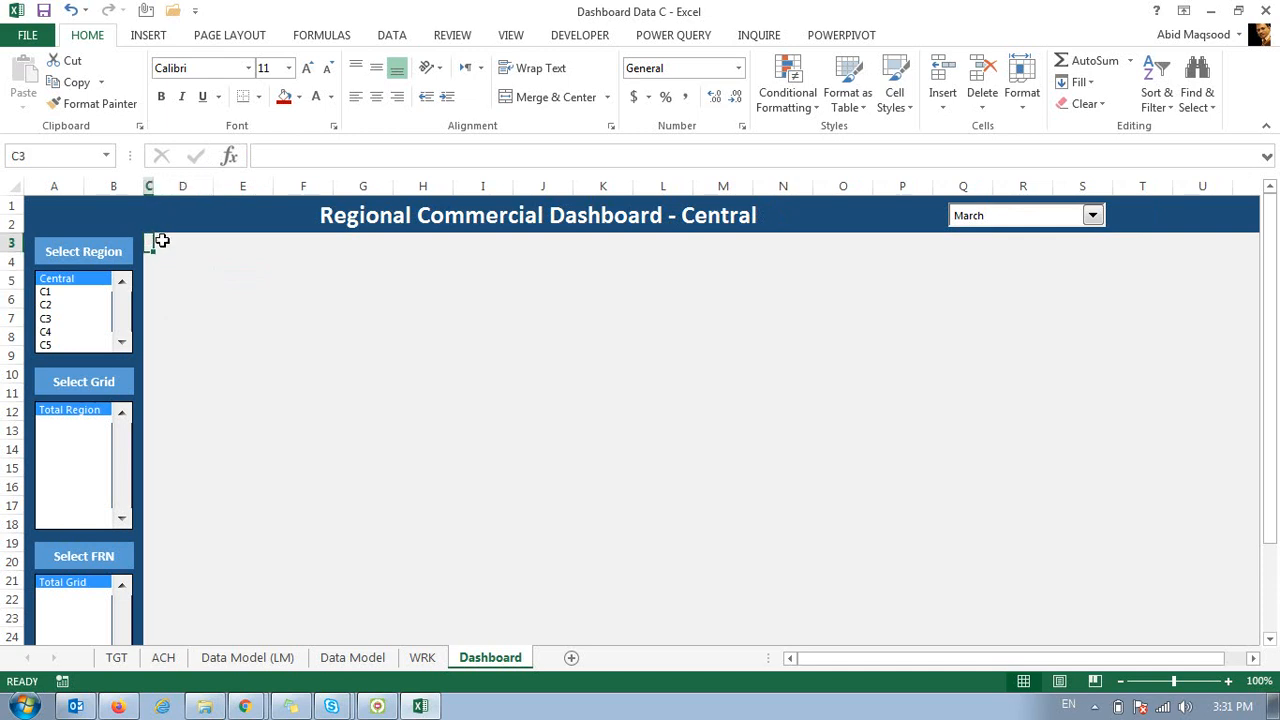
left_click(163, 241)
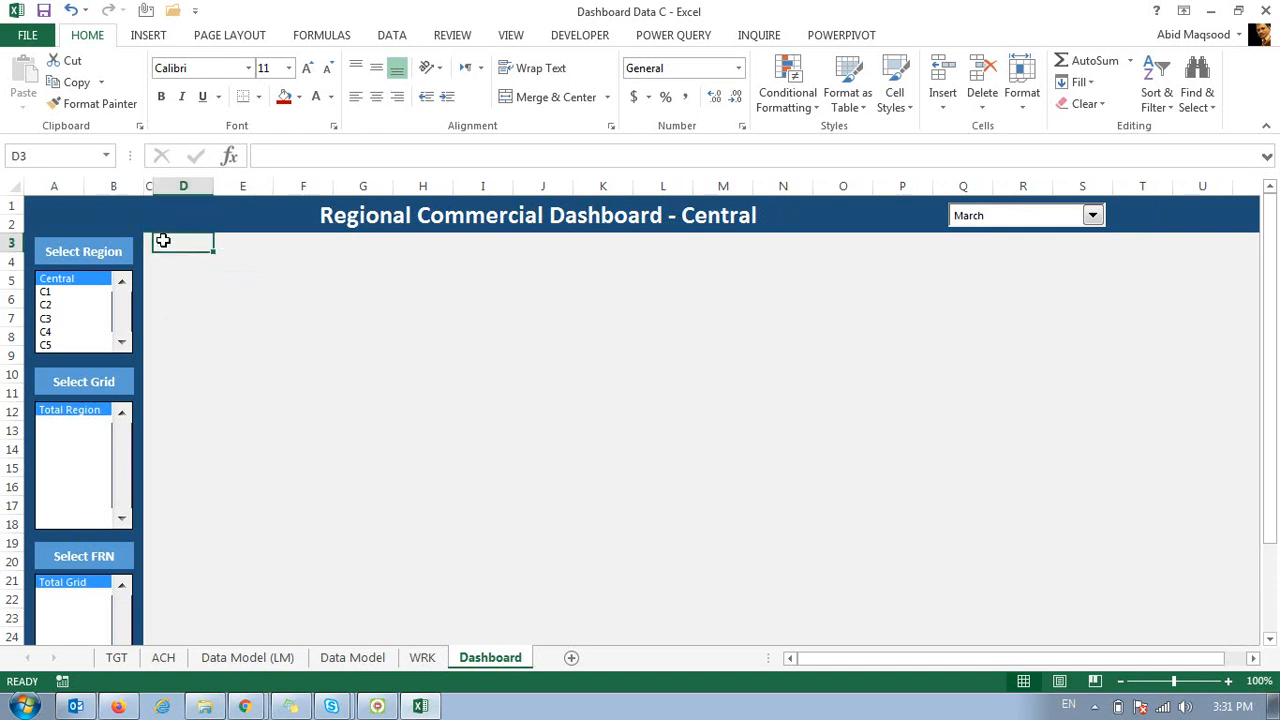
Set the Select Region label's properties to "Don't move or size with cells".
right_click(40, 262)
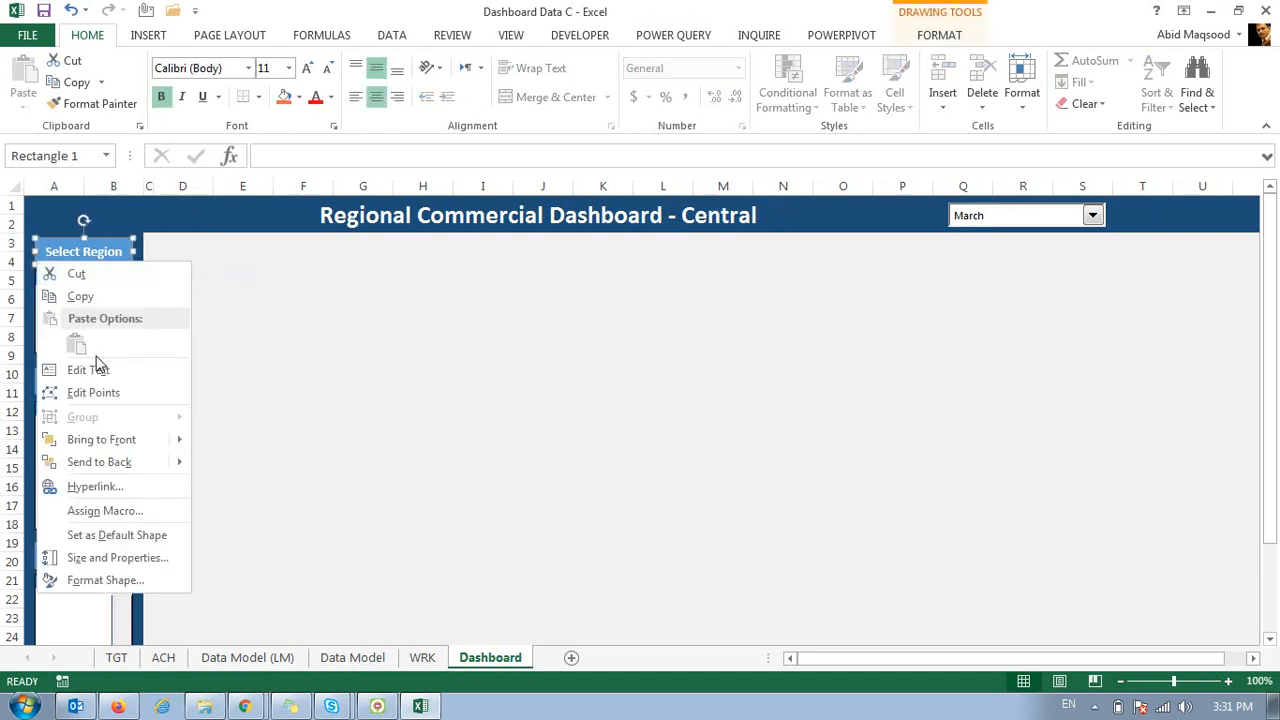
left_click(91, 580)
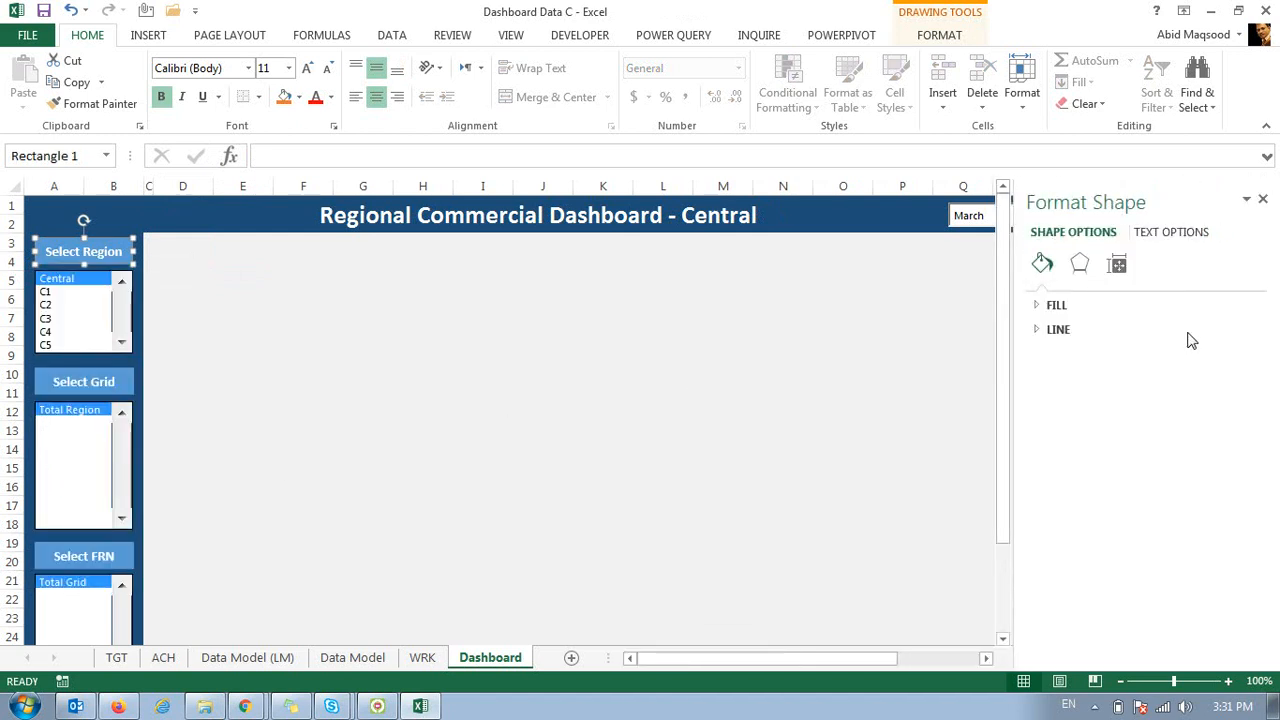
left_click(1118, 266)
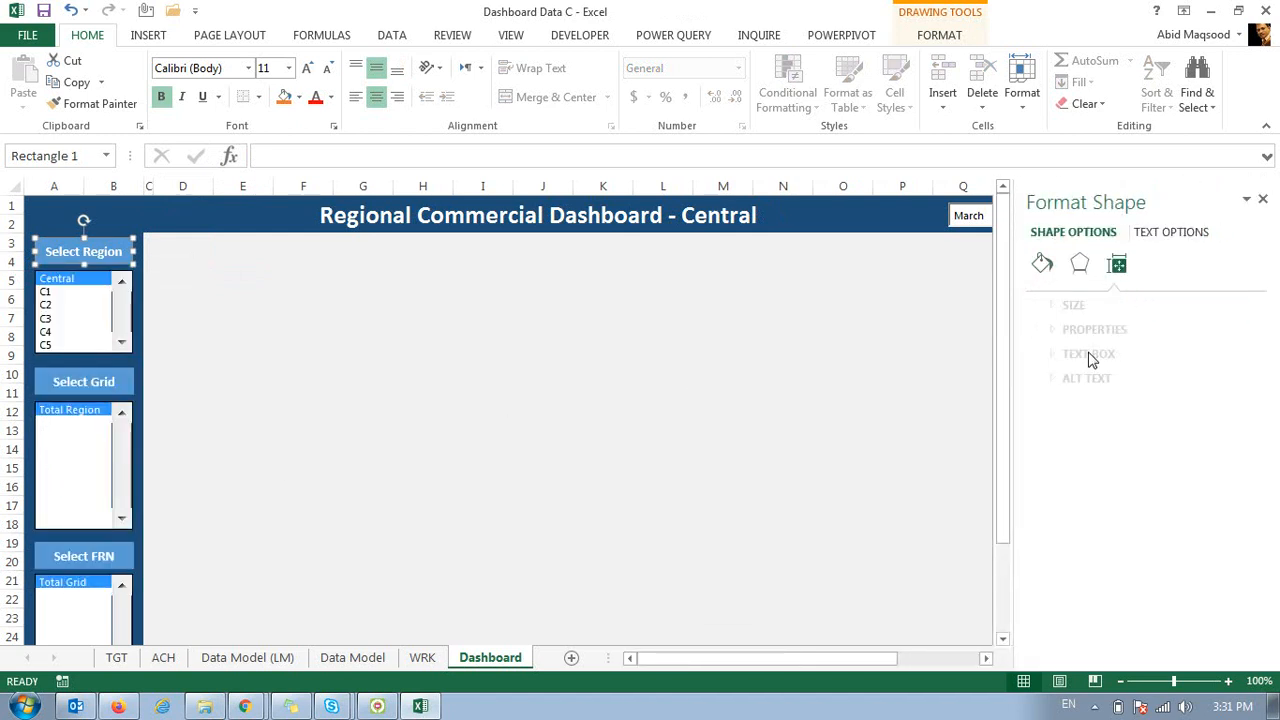
left_click(1040, 330)
left_click(1053, 398)
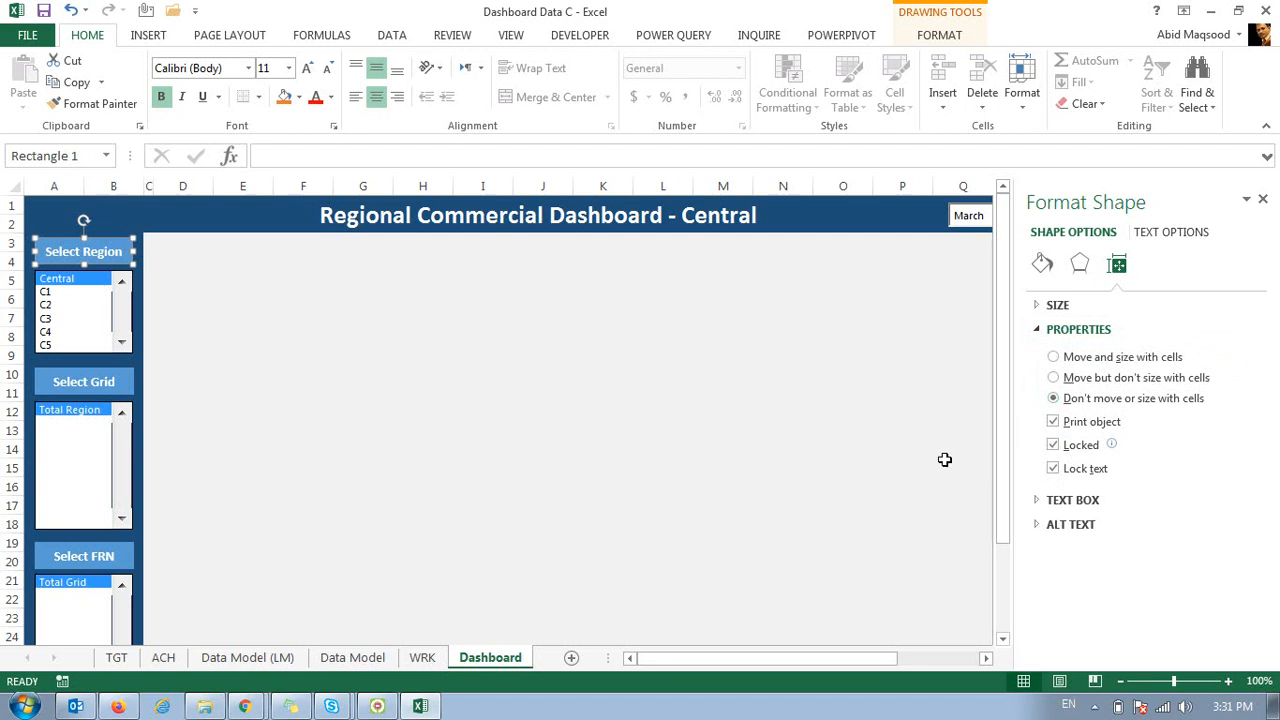
Apply "Don't move or size with cells" to the Select Grid and Select FRN labels and close the shape formatting pane.
left_click(98, 383)
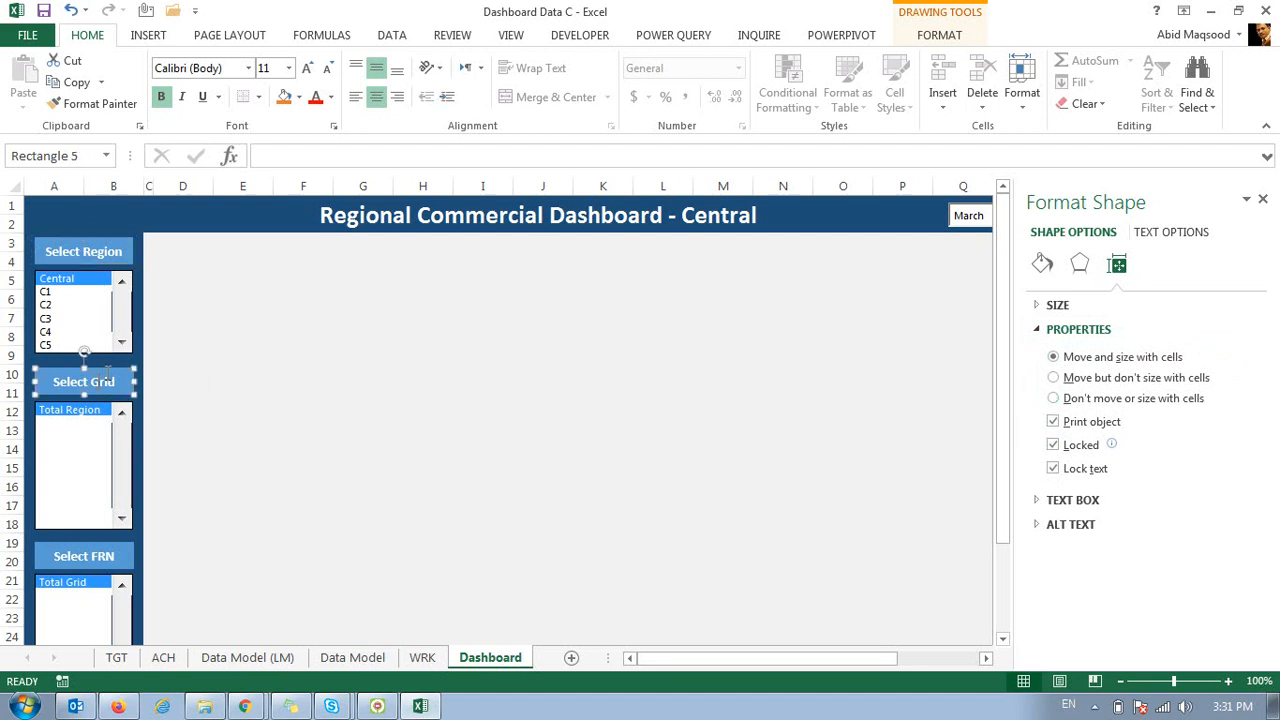
left_click(1054, 398)
left_click(130, 552)
left_click(1054, 398)
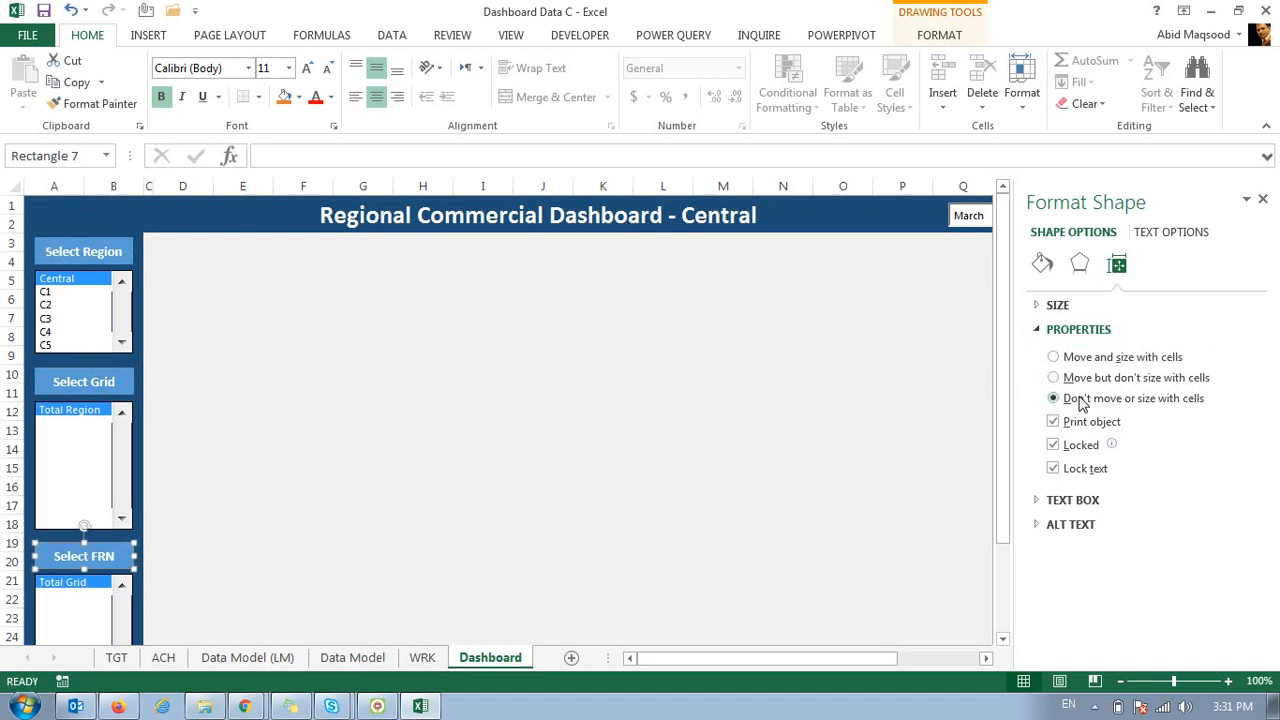
left_click(1262, 199)
mouse_move(1268, 260)
left_mouse_down()
mouse_move(1271, 350)
mouse_move(1257, 268)
left_mouse_up()
left_click(519, 338)
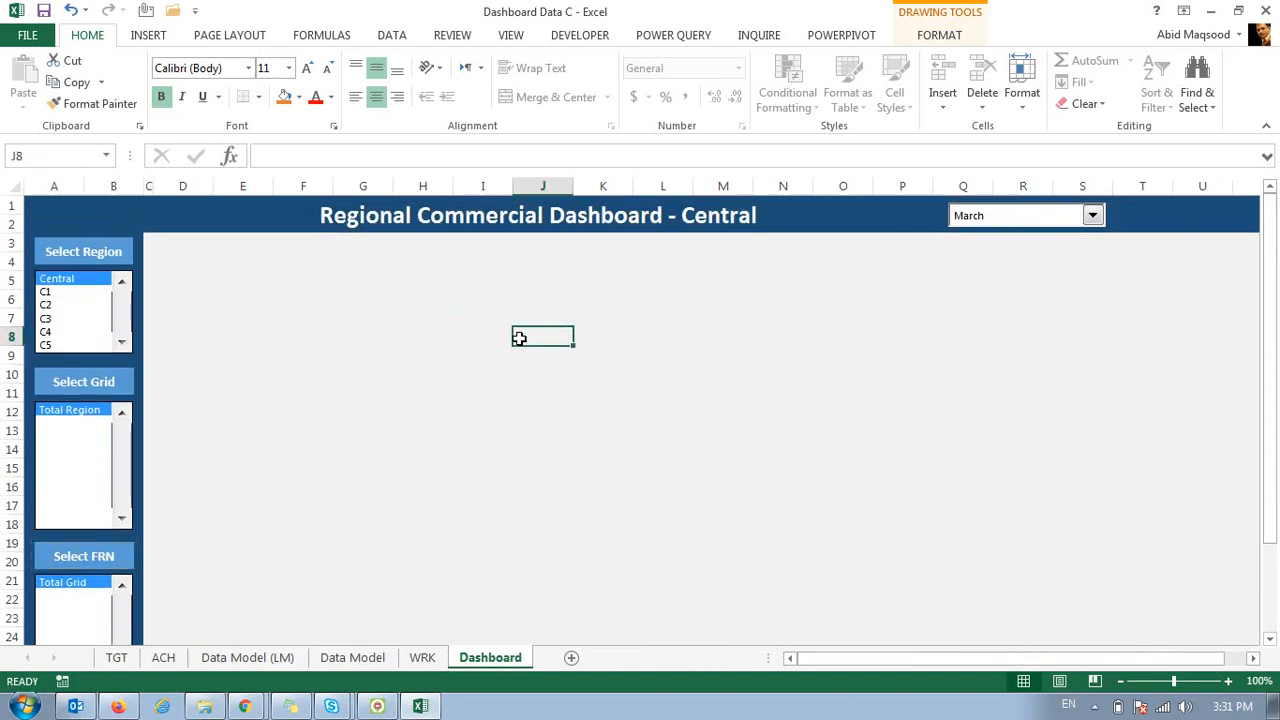
Shrink row 3 below the dashboard title to a row height of 5.
left_click(196, 252)
left_click(193, 264)
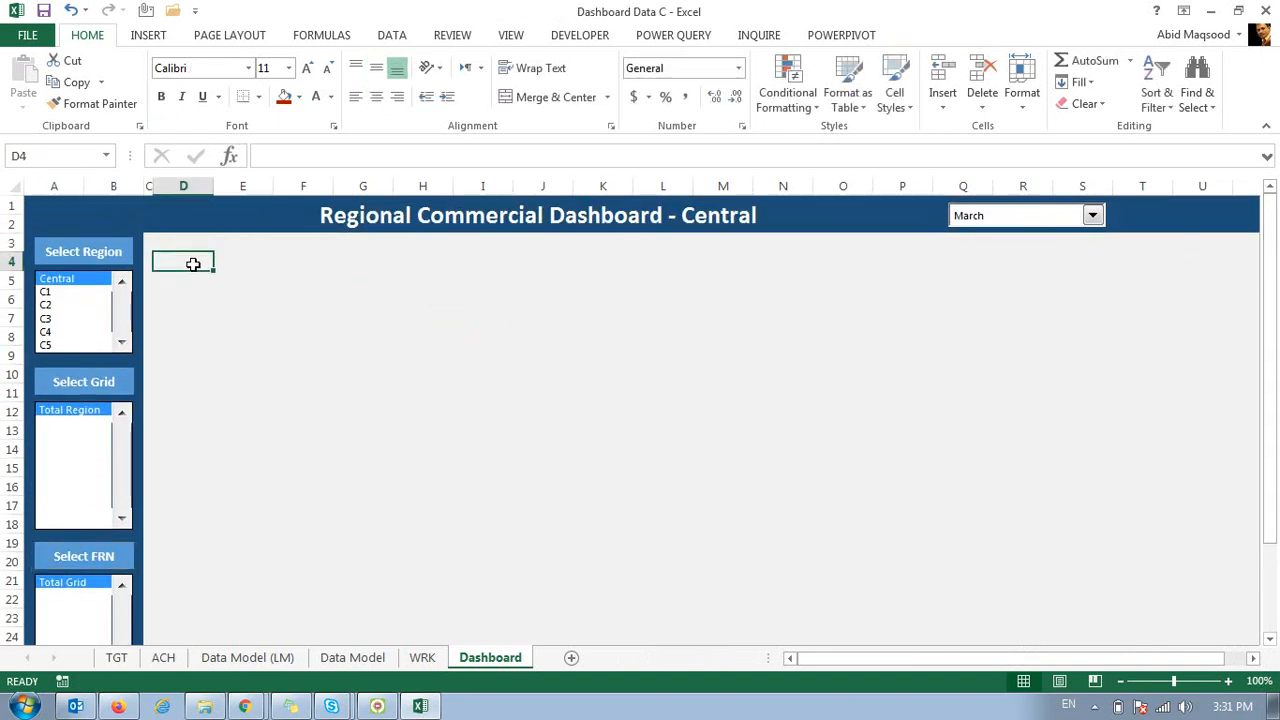
left_click_drag(12, 252, 11, 239)
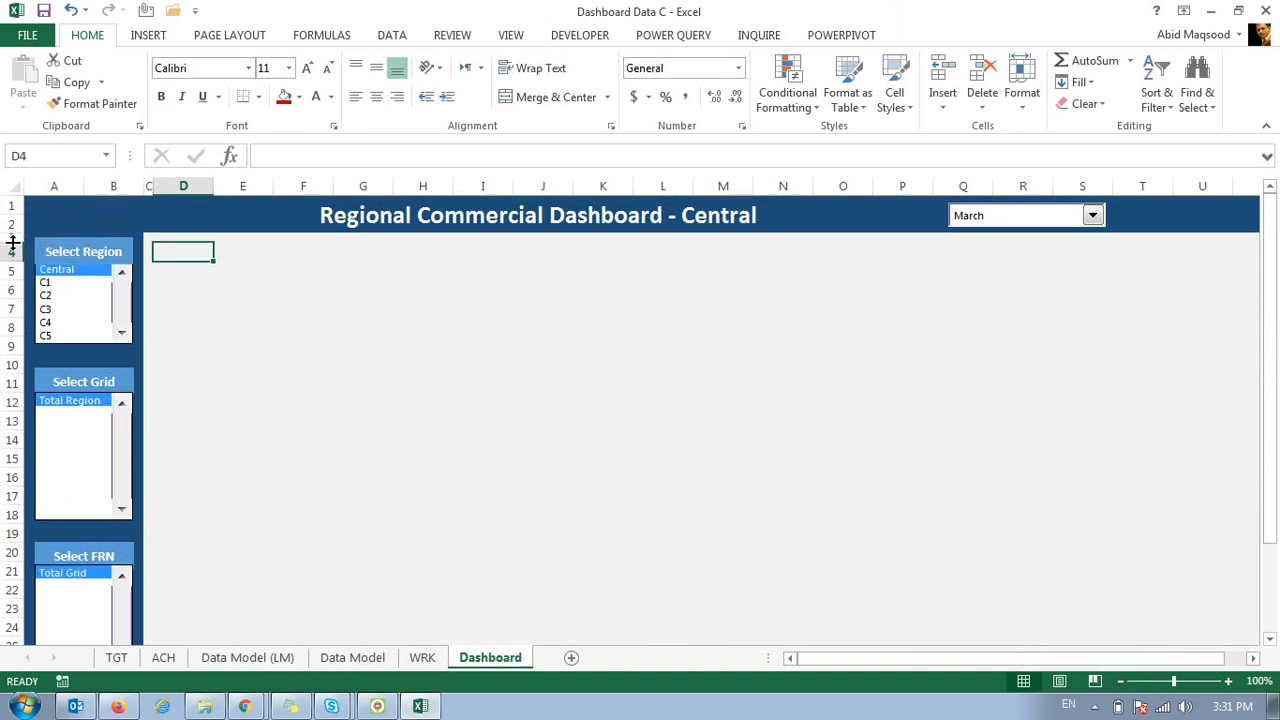
right_click(7, 237)
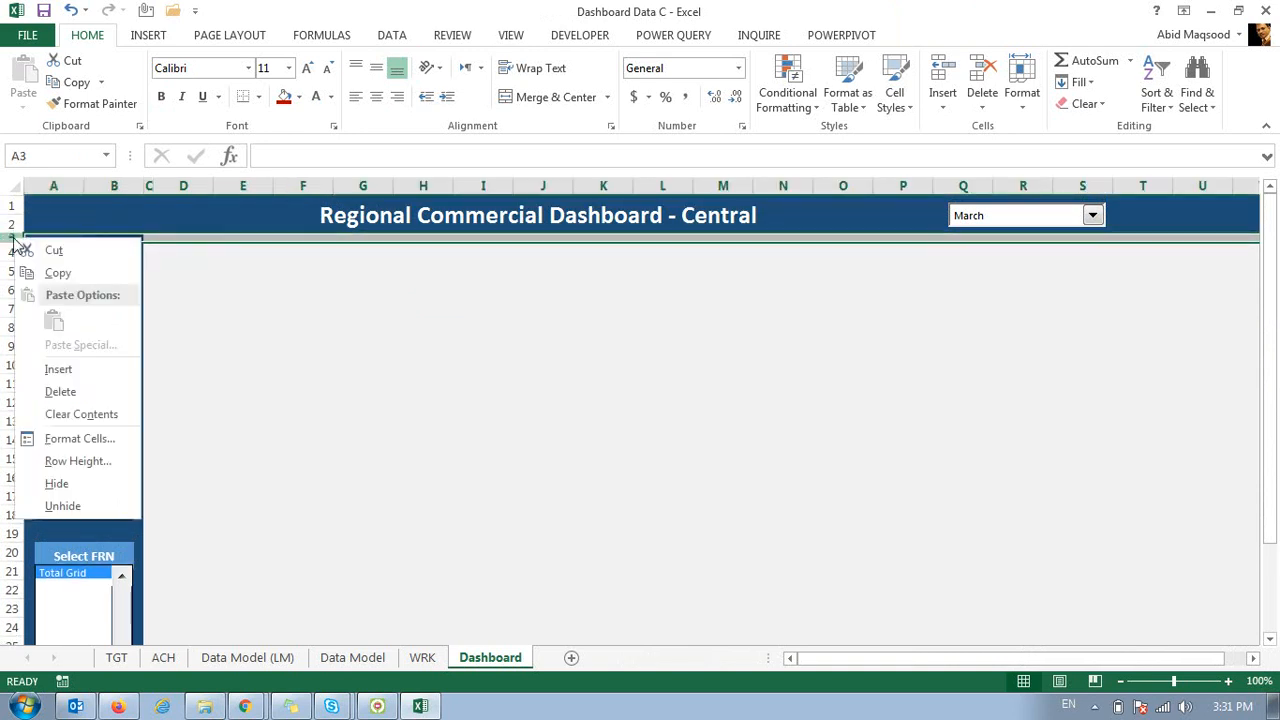
left_click(70, 378)
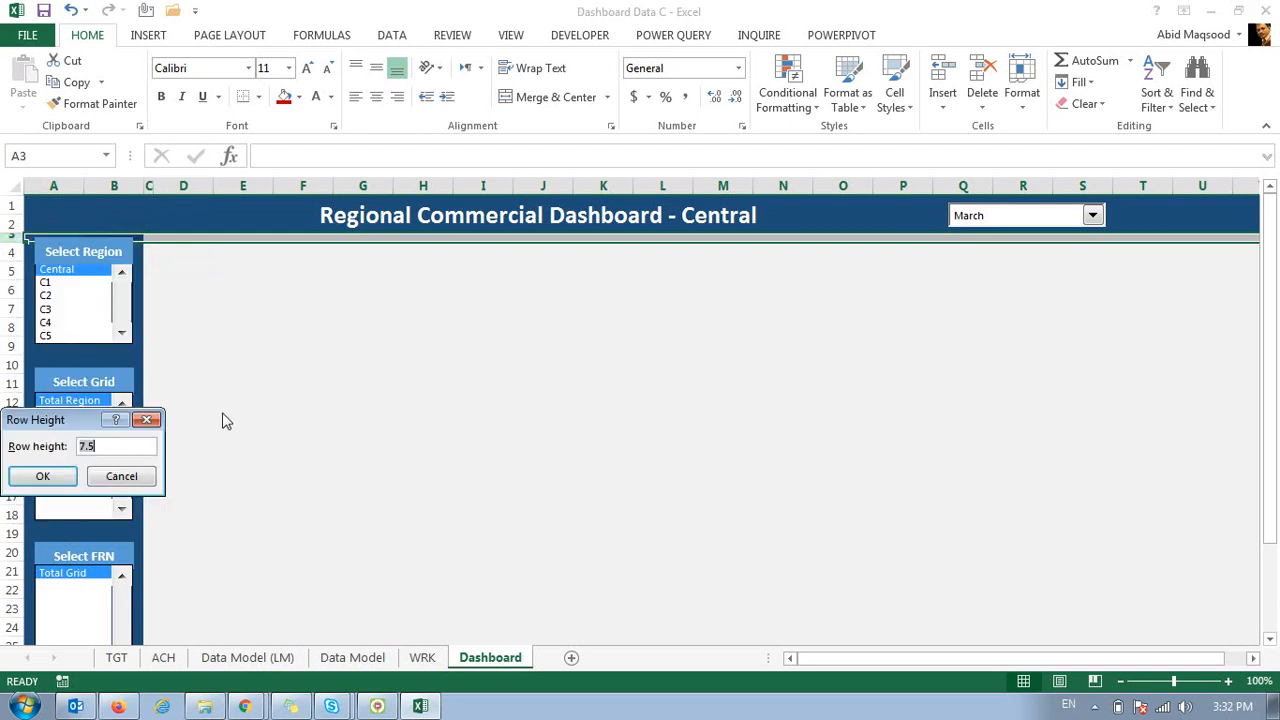
type("5")
key("Return")
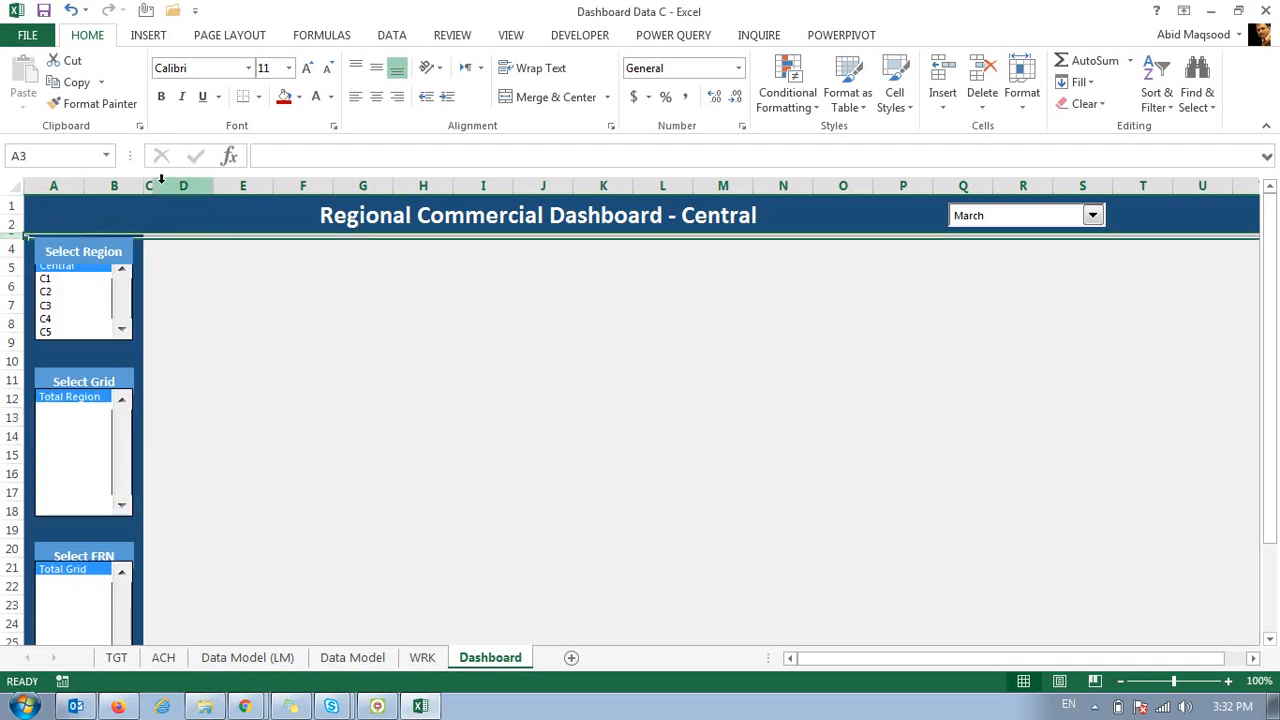
Widen the spacer column C slightly by entering an exact column width.
right_click(148, 183)
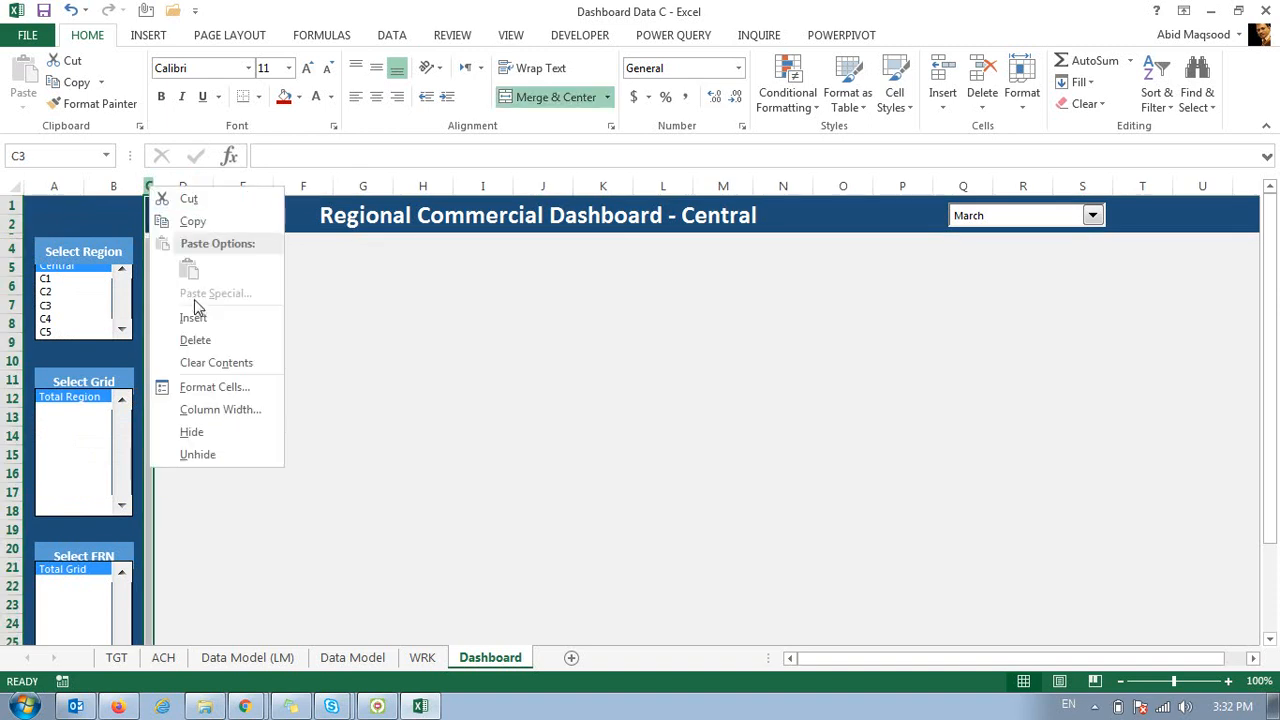
left_click(212, 410)
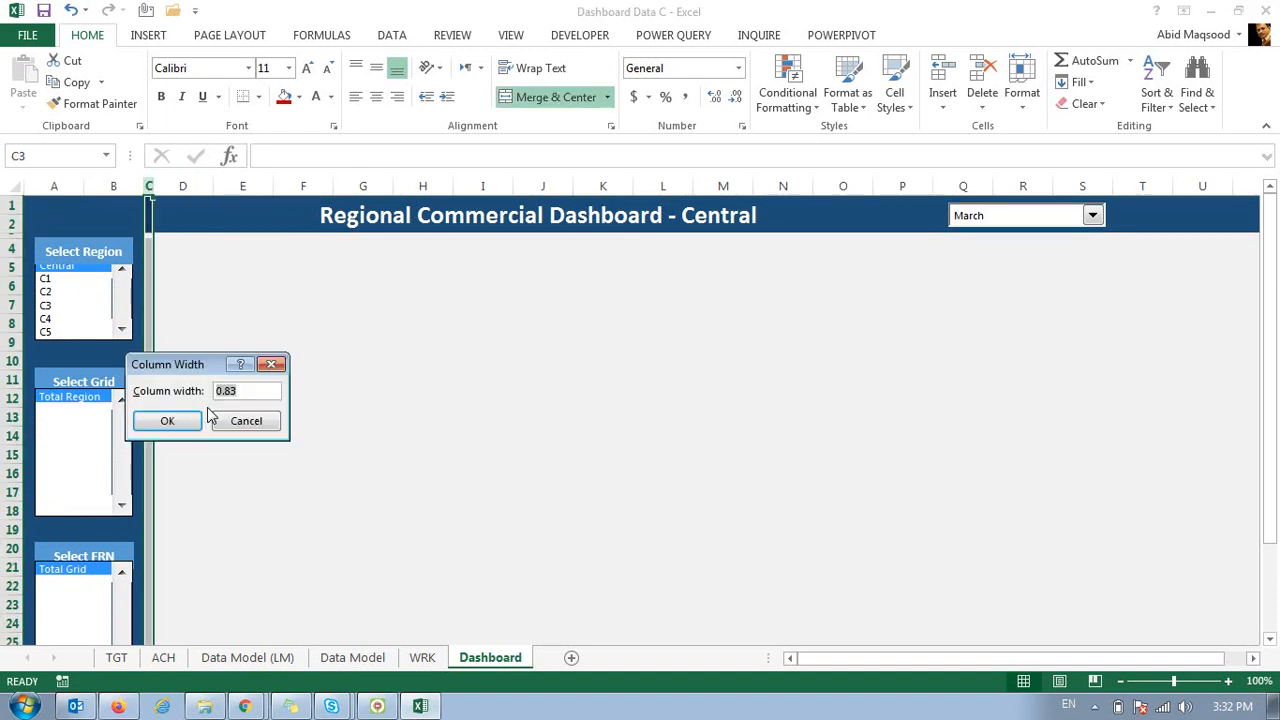
key("Return")
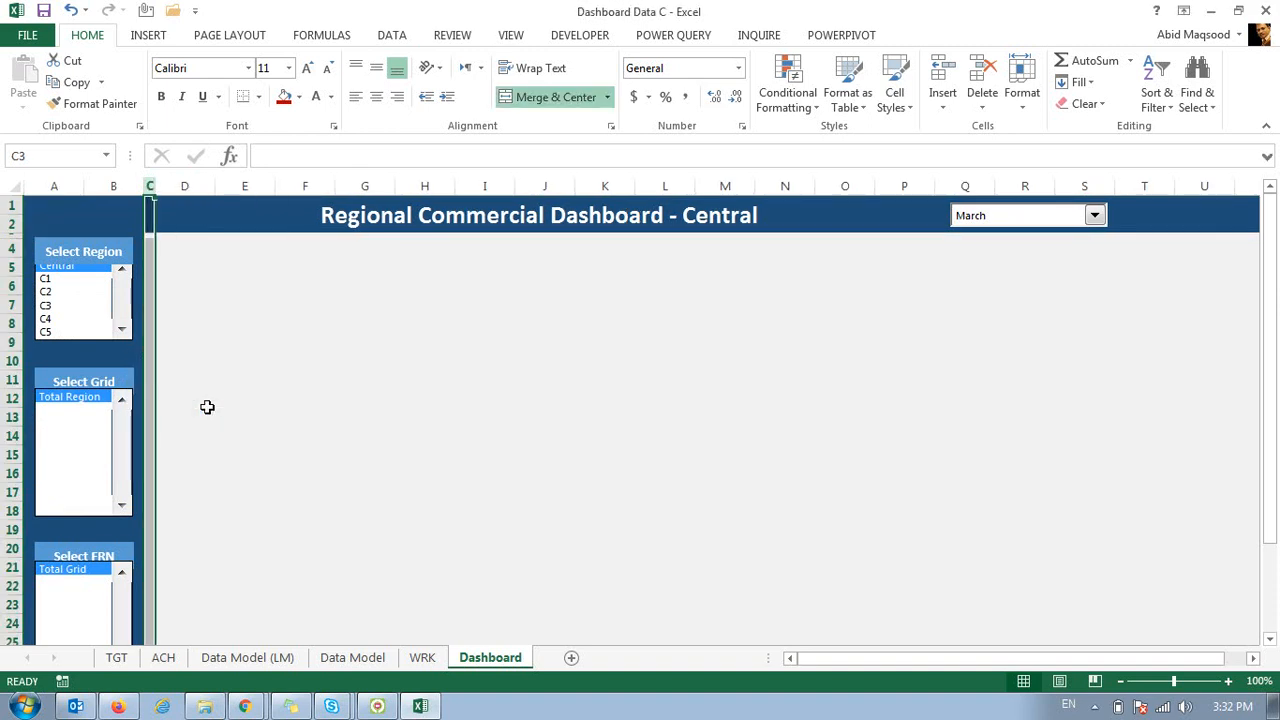
Merge and center cells D5:E5 on the dashboard for the first KPI table's header.
left_click(251, 346)
left_click(173, 263)
left_click(171, 253)
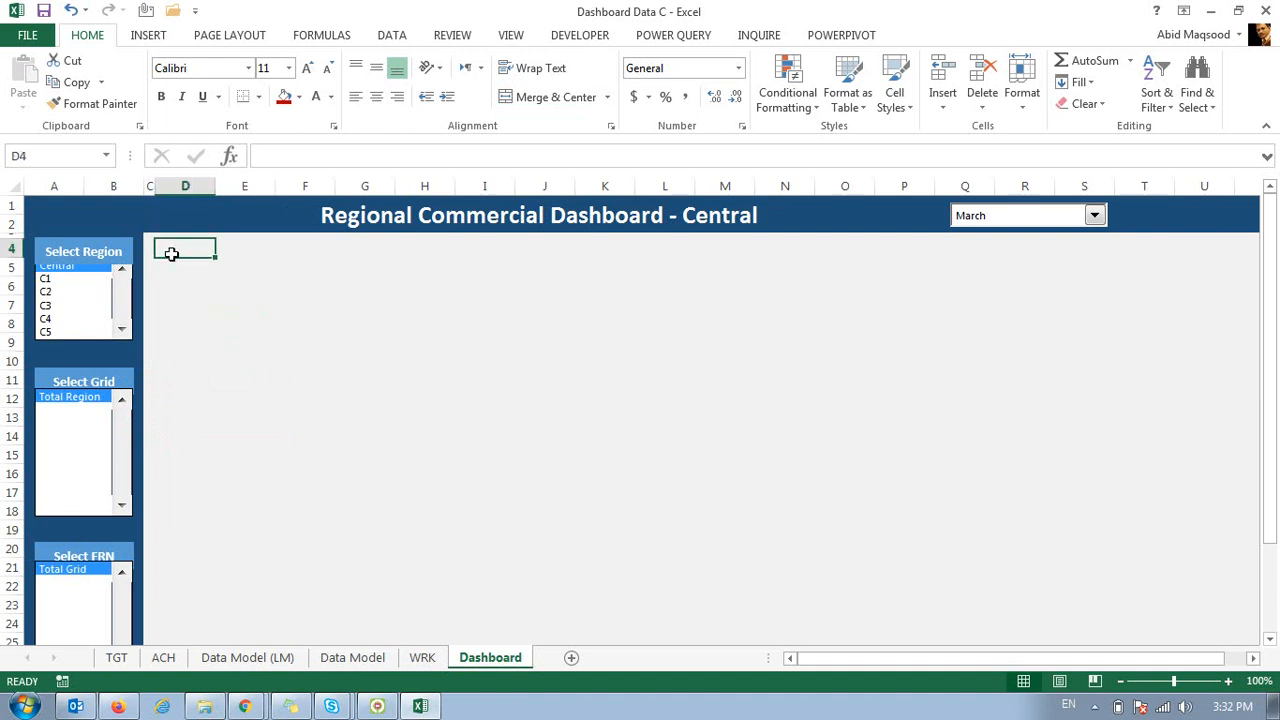
left_click(171, 272)
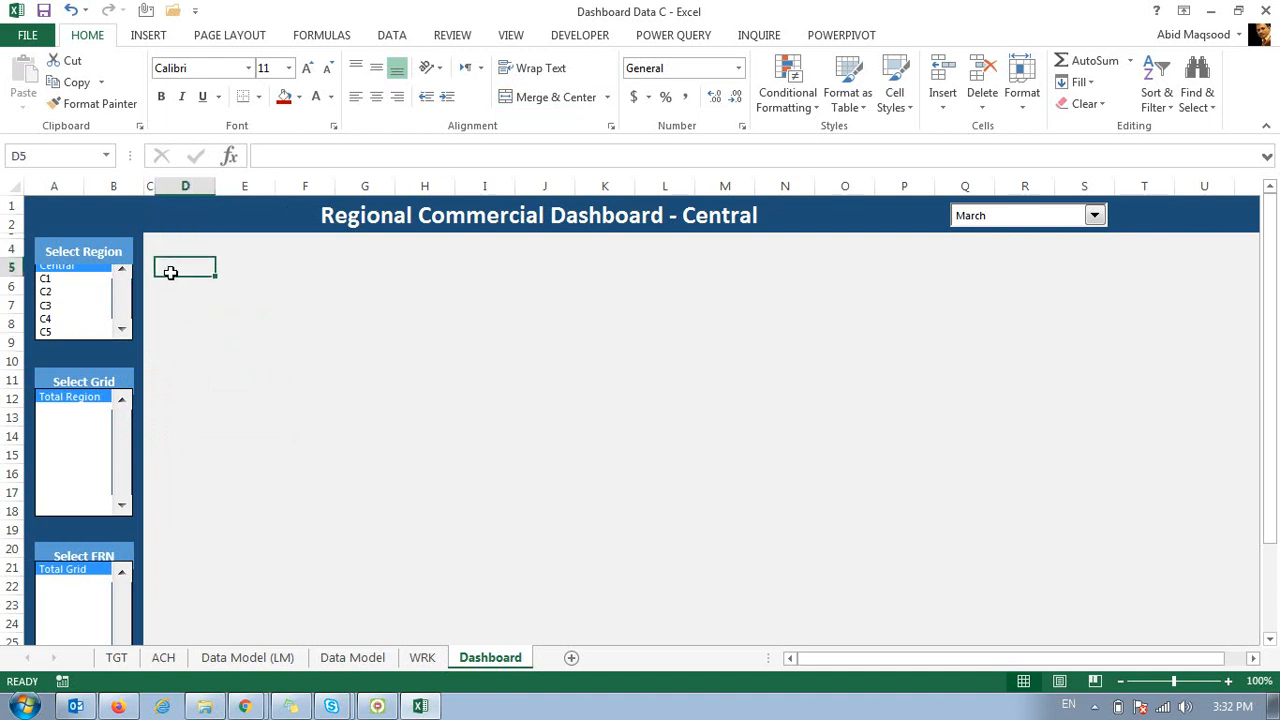
key("shift+Right")
key("shift+Right")
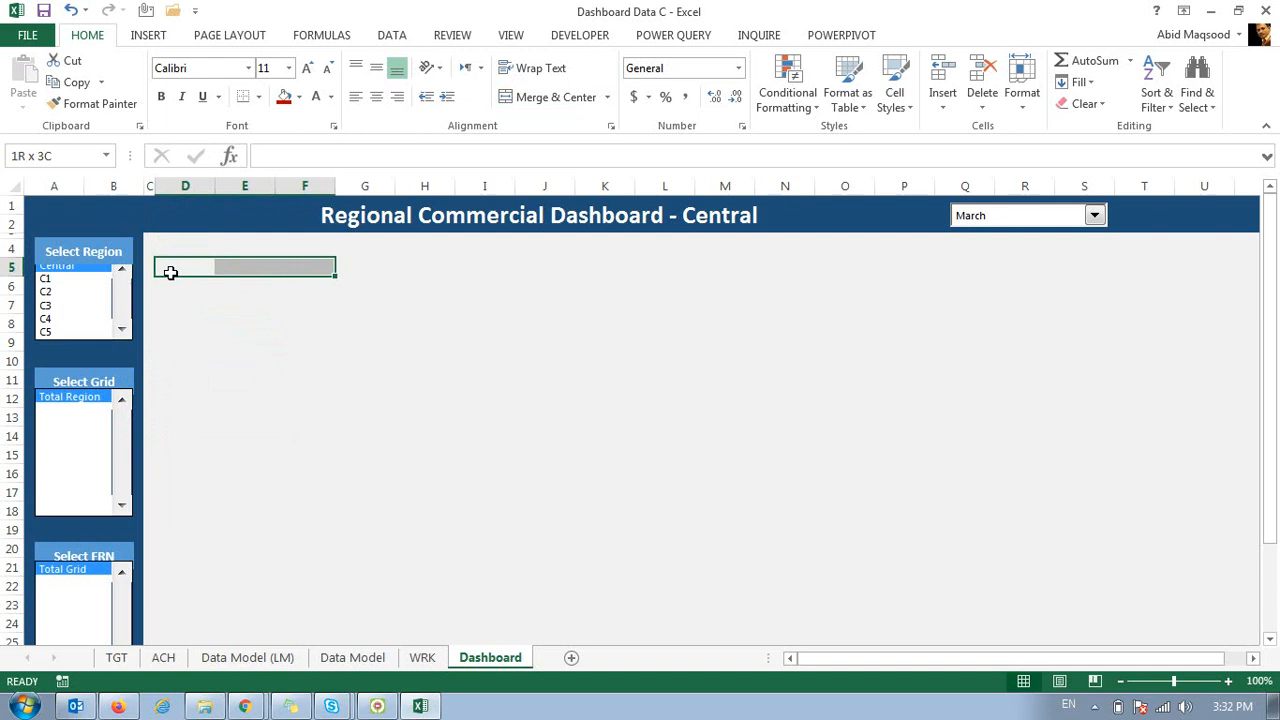
left_click(171, 272)
key("shift+Right")
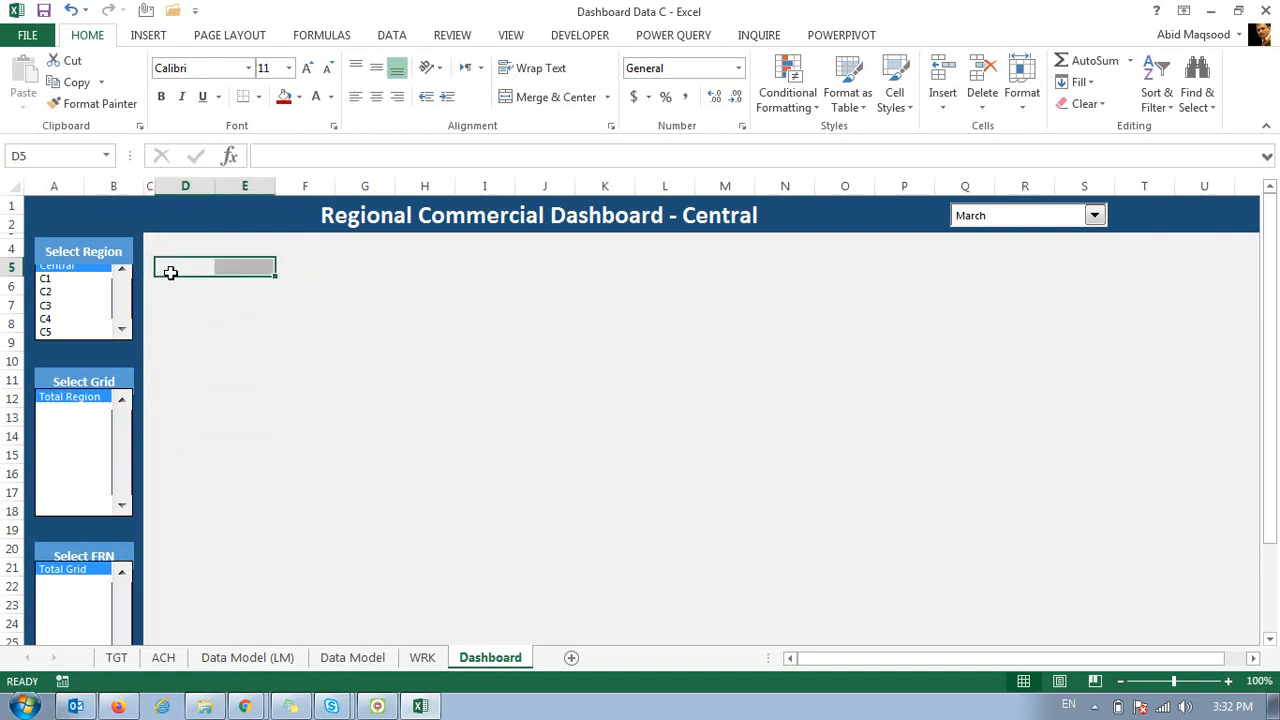
left_click(530, 97)
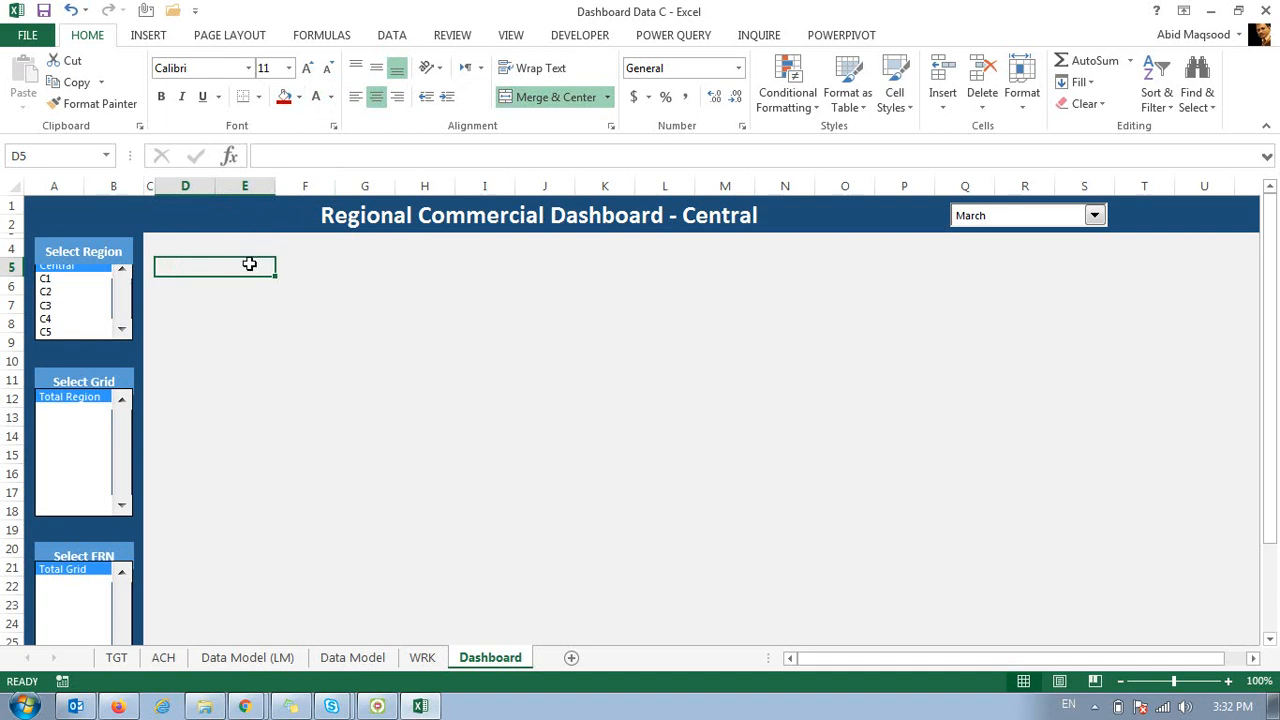
Link the merged header cell D5 to cell Y6 of the WRK sheet with the formula =WRK!Y6.
type("=")
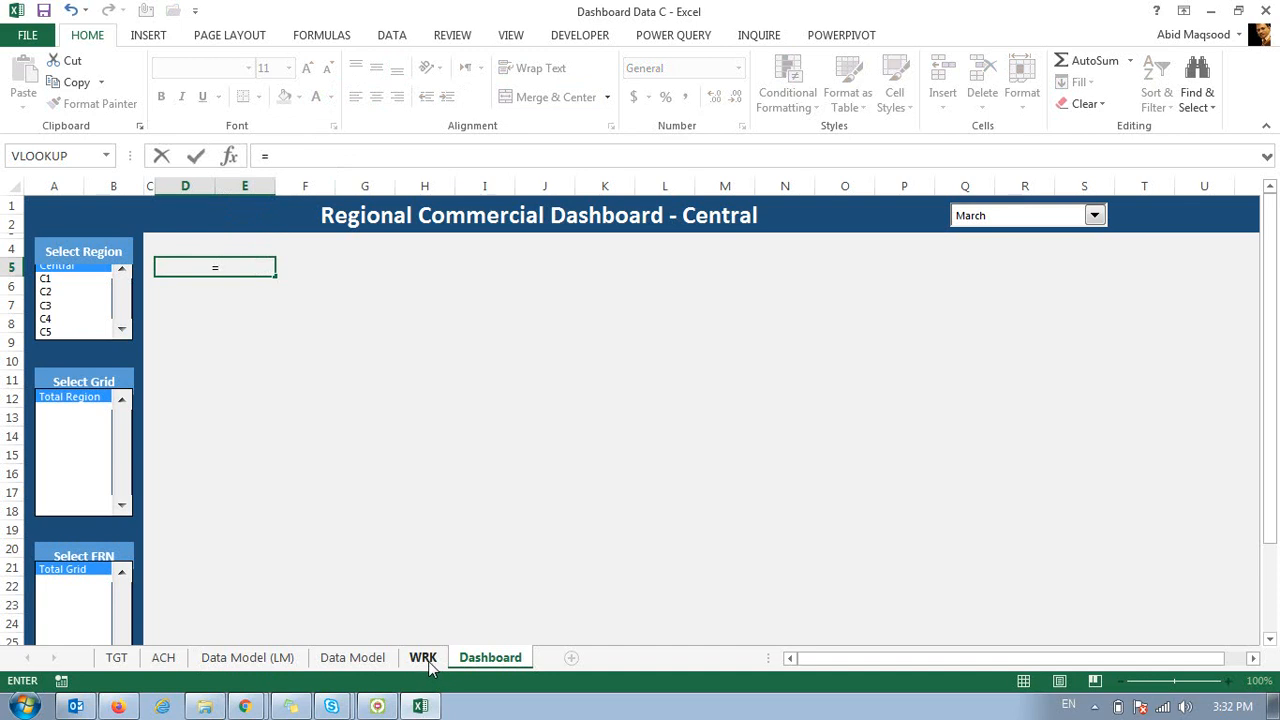
left_click(423, 657)
left_click(381, 297)
key("Return")
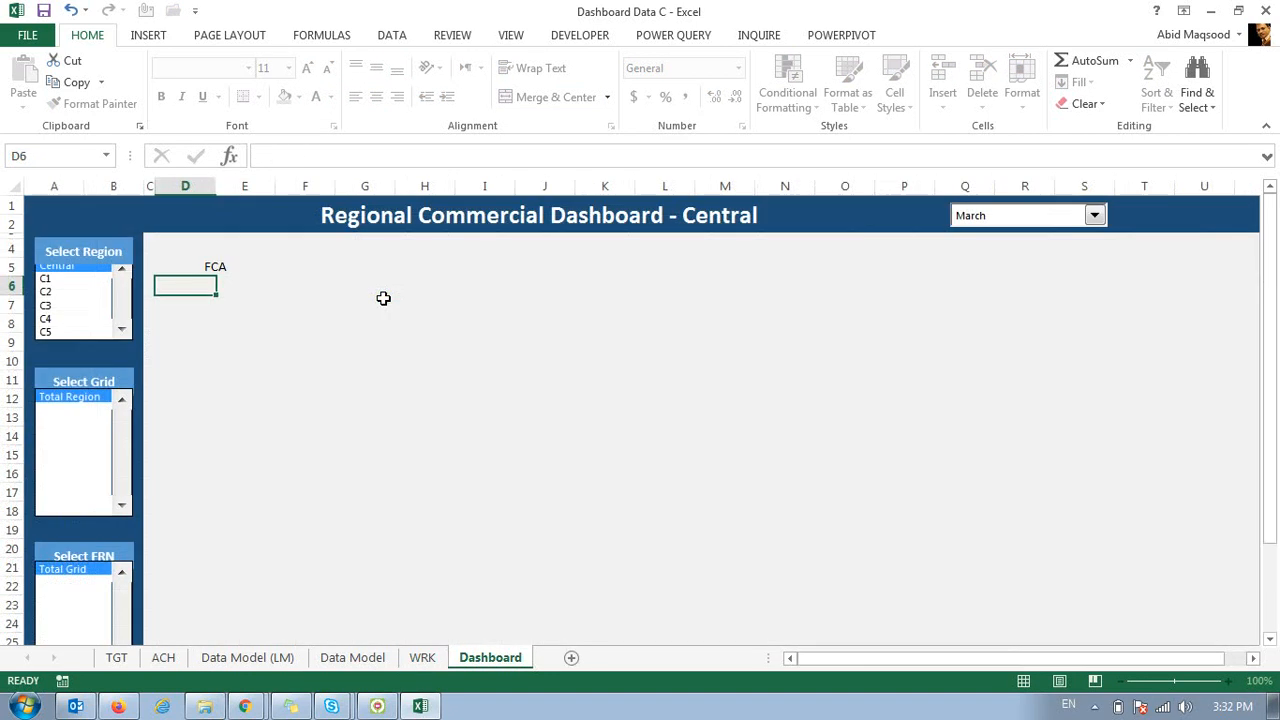
Enlarge the FCA header text to size 14 and make row 5 slightly taller.
key("Up")
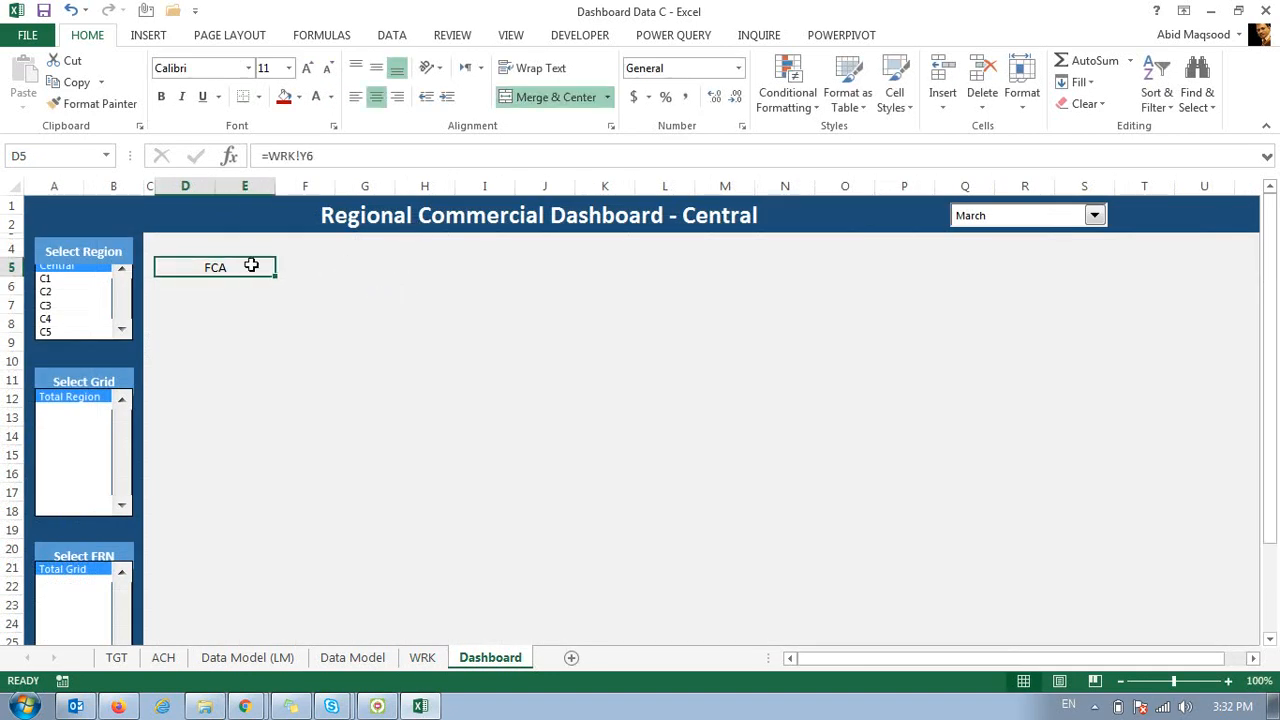
left_click(309, 69)
left_click(309, 69)
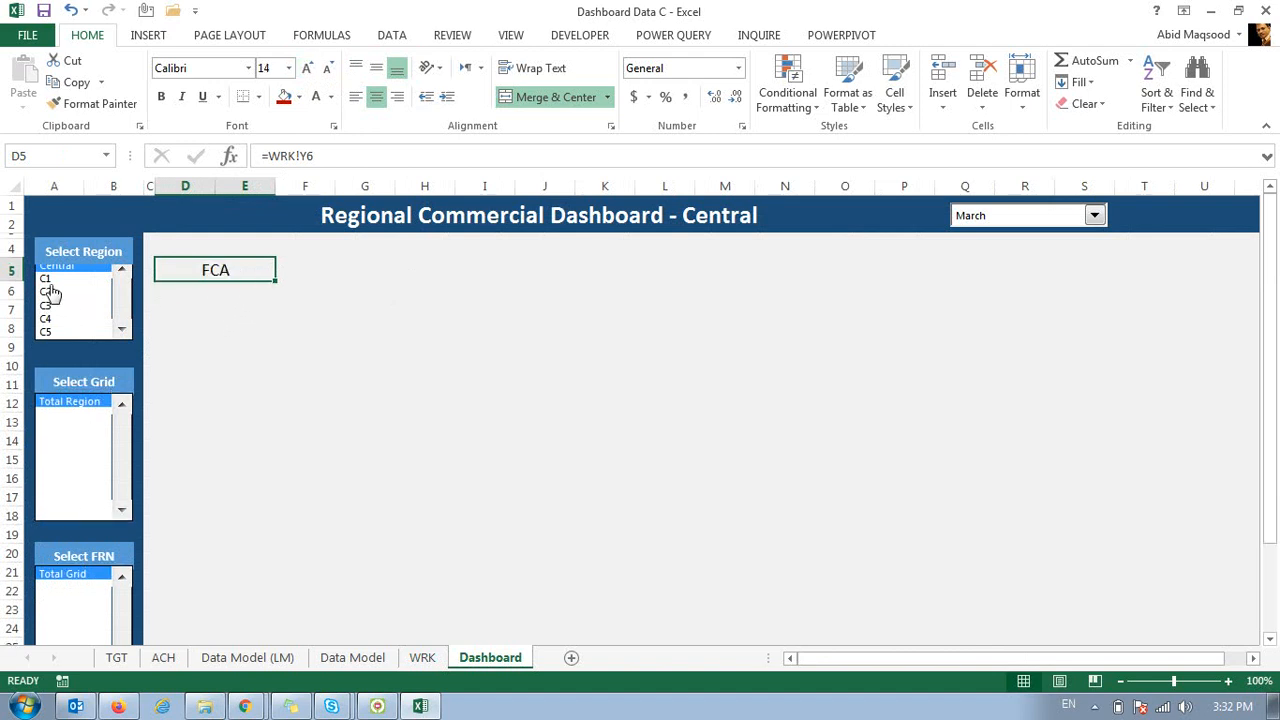
left_click_drag(14, 281, 14, 289)
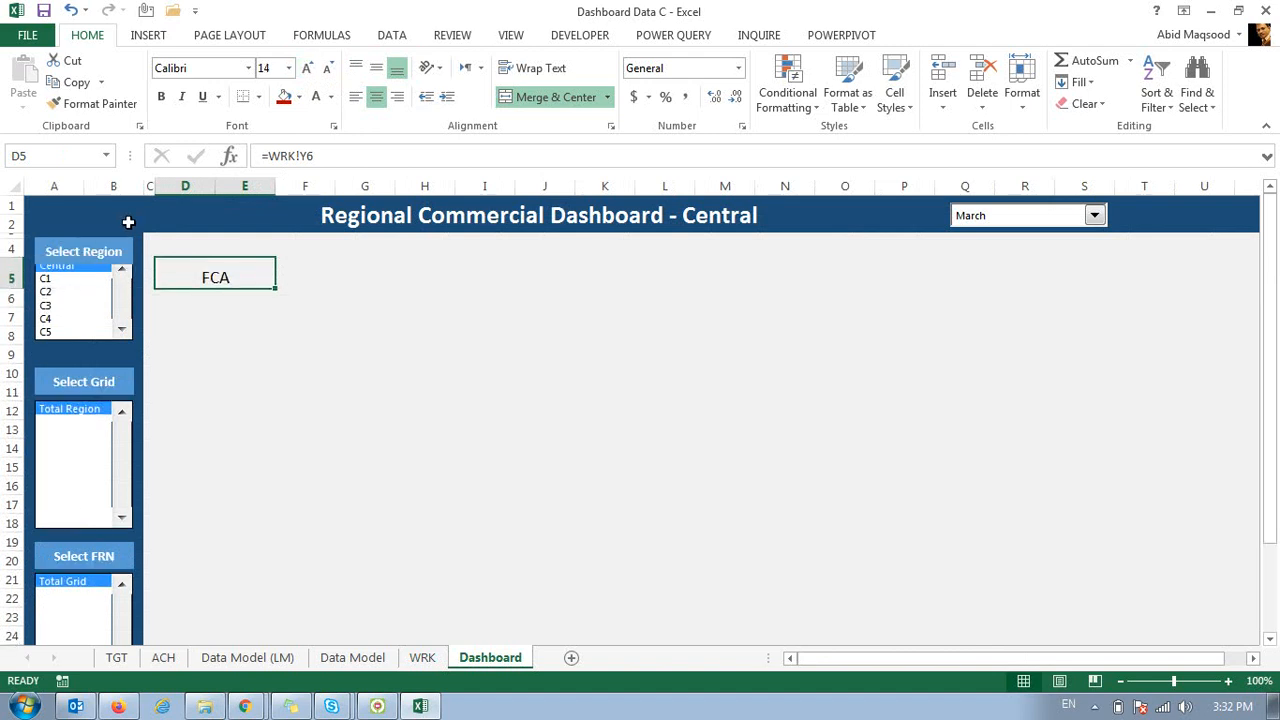
Widen columns D and E together by entering a larger exact column width.
left_click(176, 186)
right_click(234, 184)
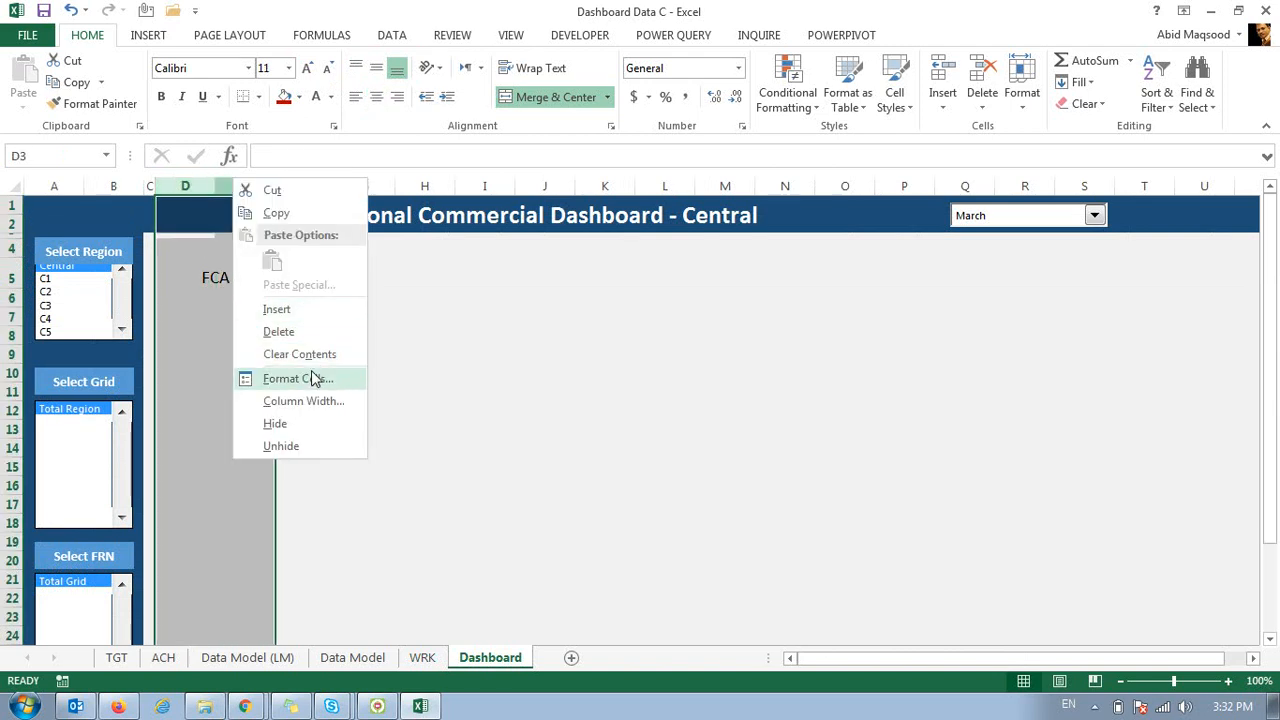
left_click(303, 401)
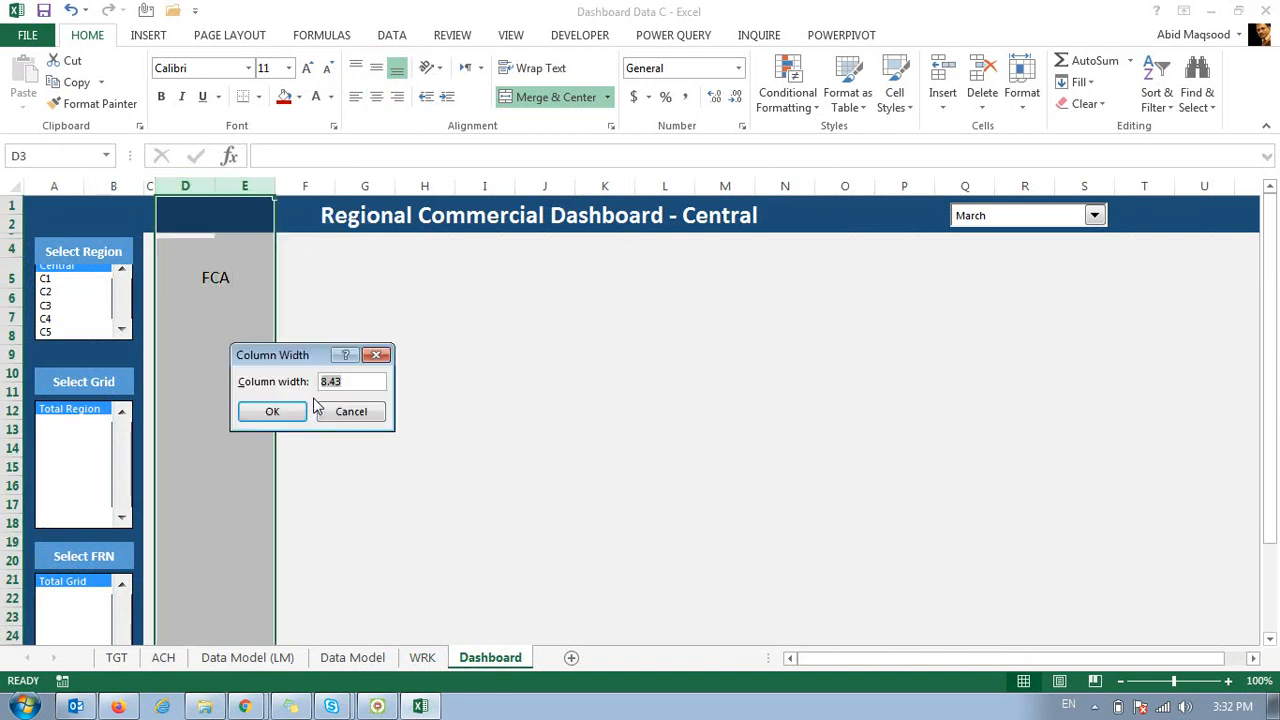
key("Return")
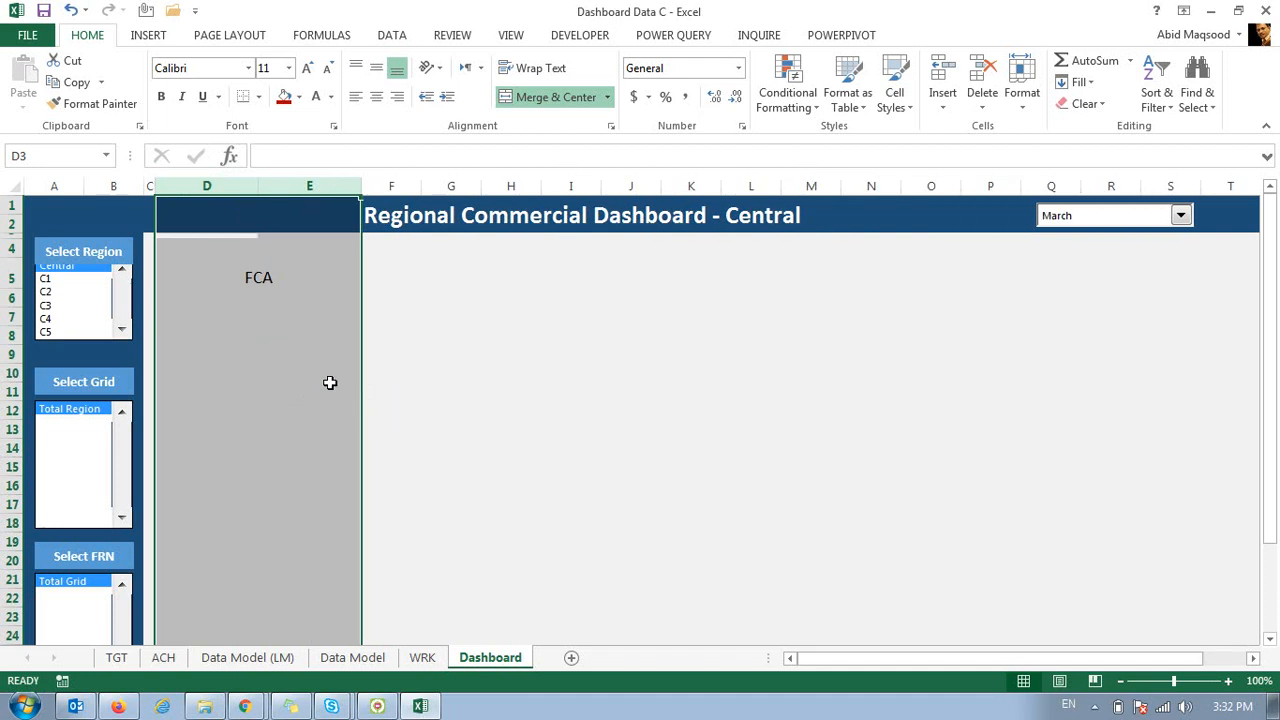
Enter the row labels Target, Achievement and %age in D6:D8 below the FCA header.
left_click(240, 306)
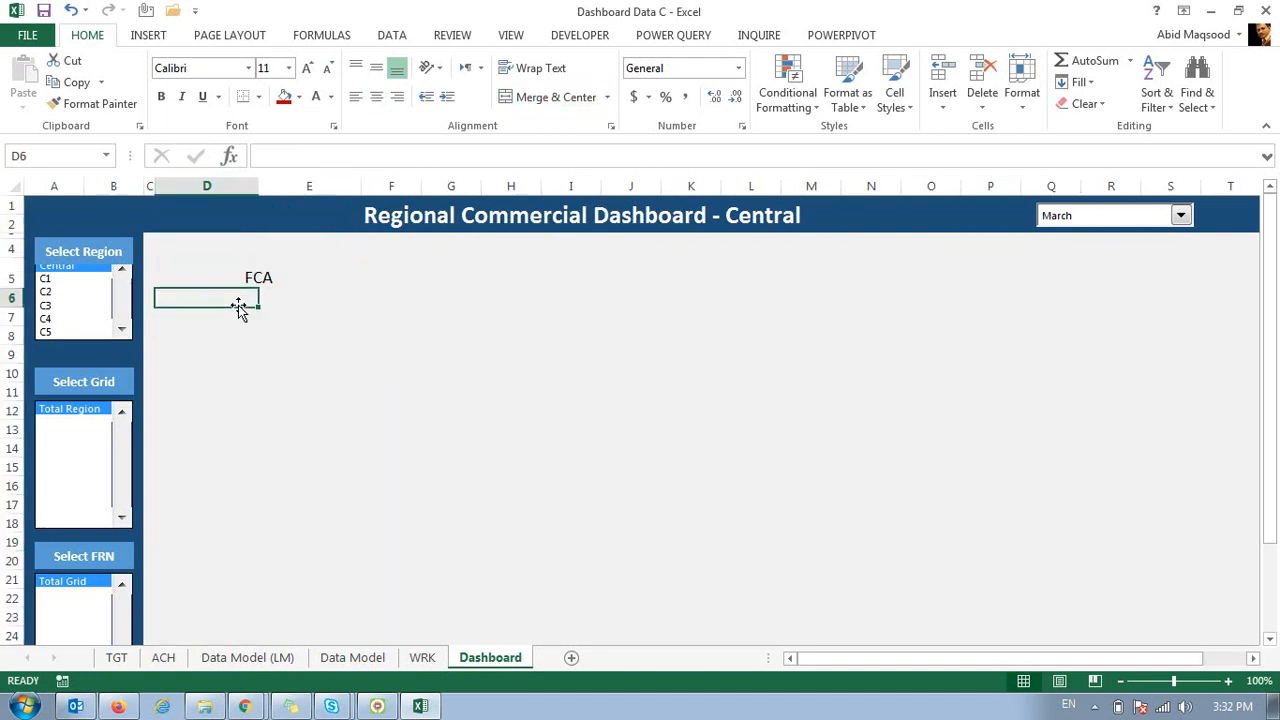
type("Target")
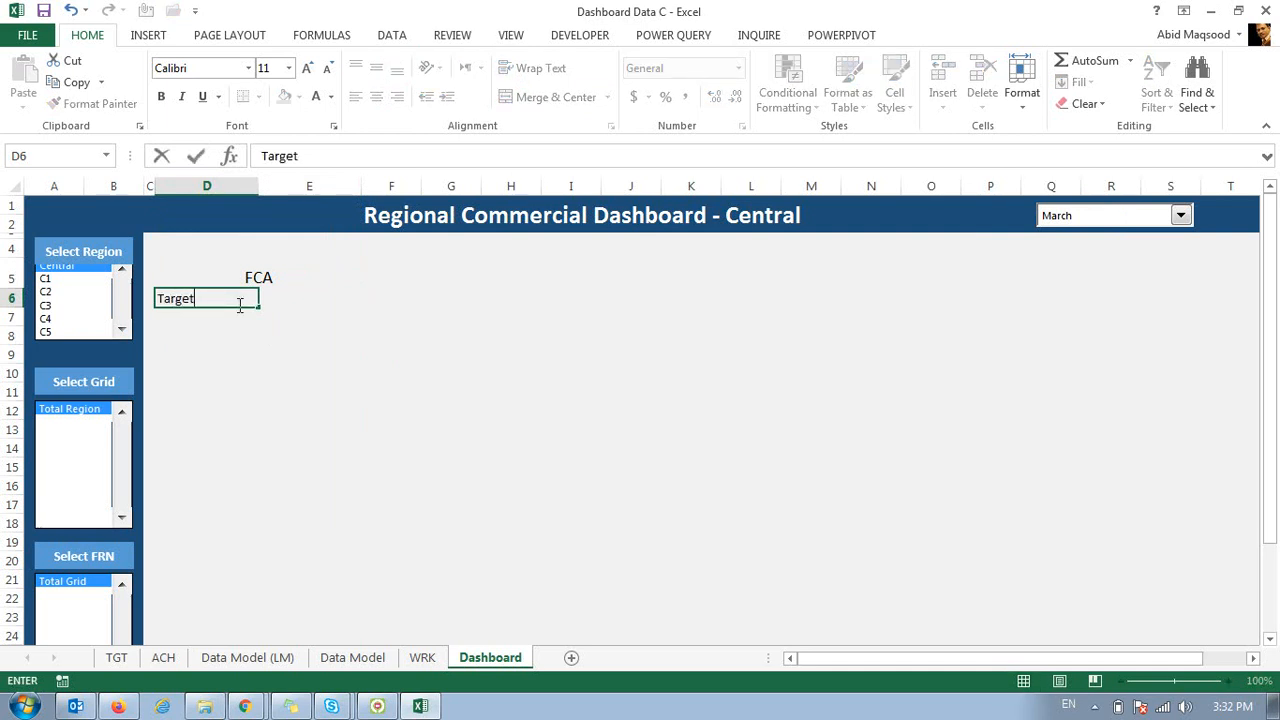
key("Return")
type("Achie")
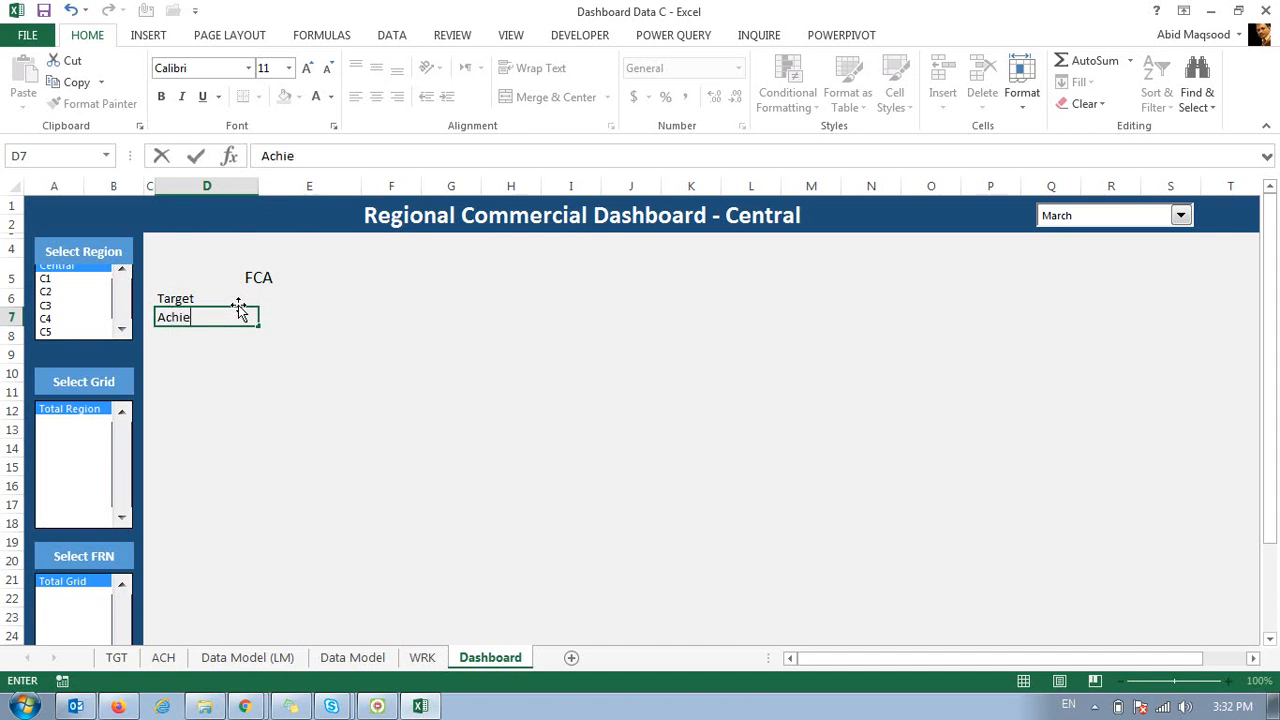
key("Return")
type("%age\\")
key("Return")
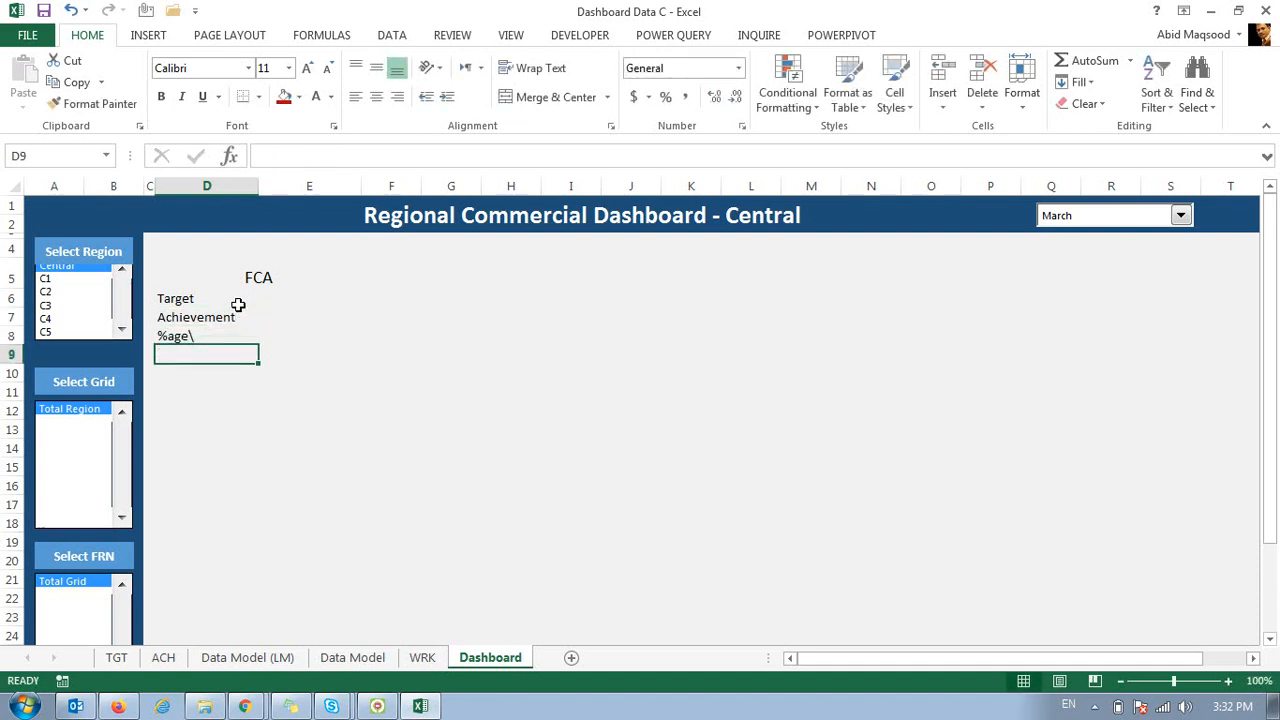
key("Up")
key("F2")
key("BackSpace")
key("Return")
Add the row labels Projection and GOLM in D9 and D10.
type("Project")
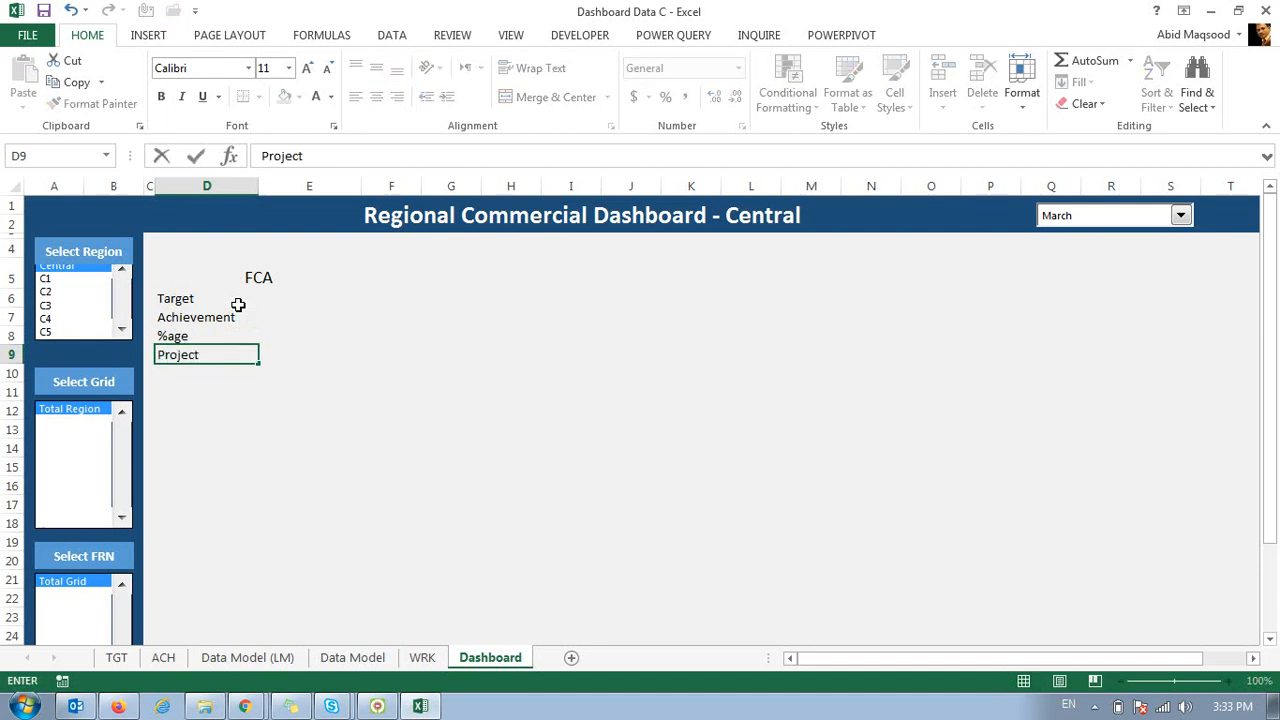
type("ion")
key("Return")
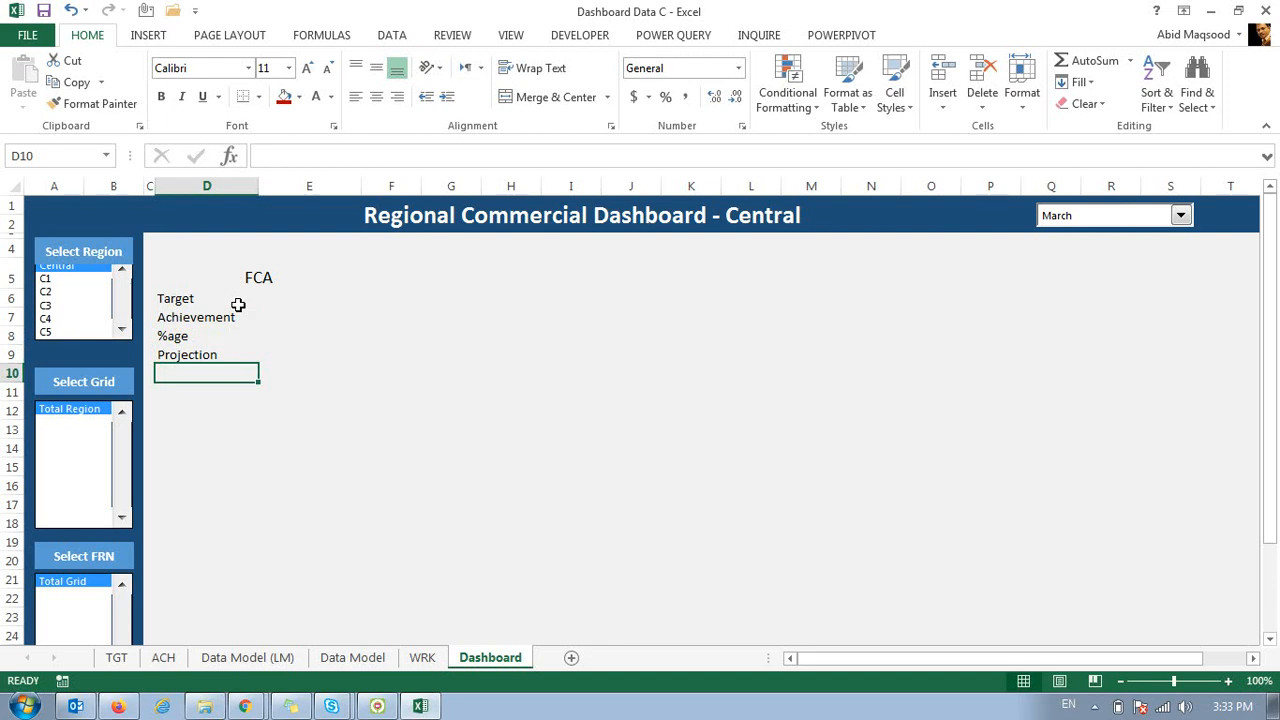
type("GOLM")
key("Return")
Align the contents of the FCA table D5:E10 vertically to the middle.
key("Up")
key("Up")
key("Up")
key("Up")
key("Up")
key("Up")
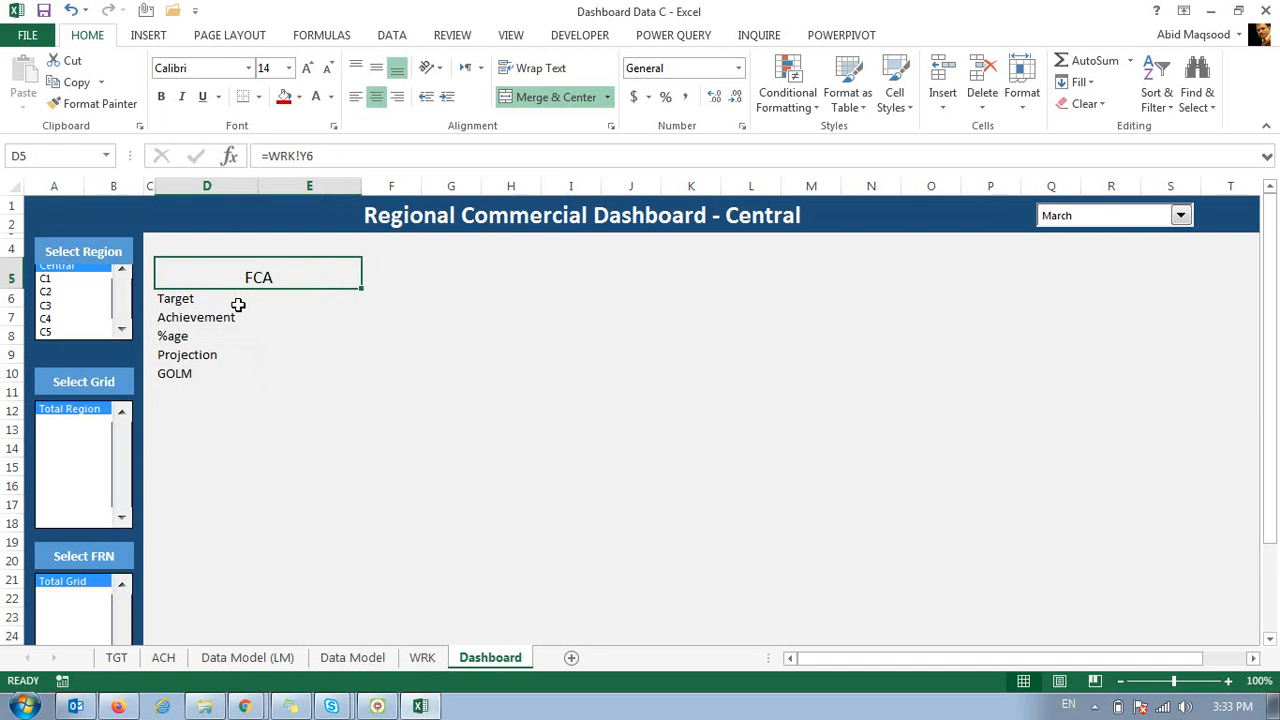
key("Down")
key("shift+Down")
key("shift+Down")
key("shift+Down")
key("Up")
key("shift+Down")
key("shift+Down")
key("shift+Down")
key("shift+Down")
key("shift+Down")
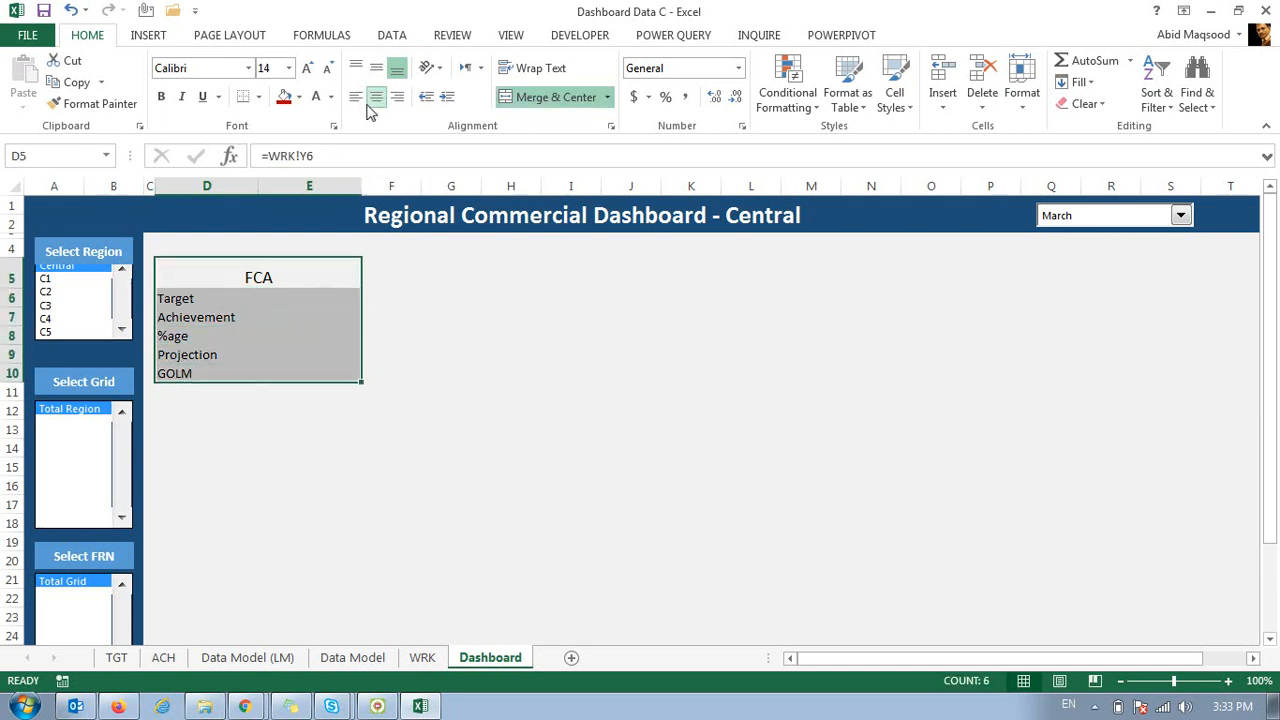
left_click(378, 66)
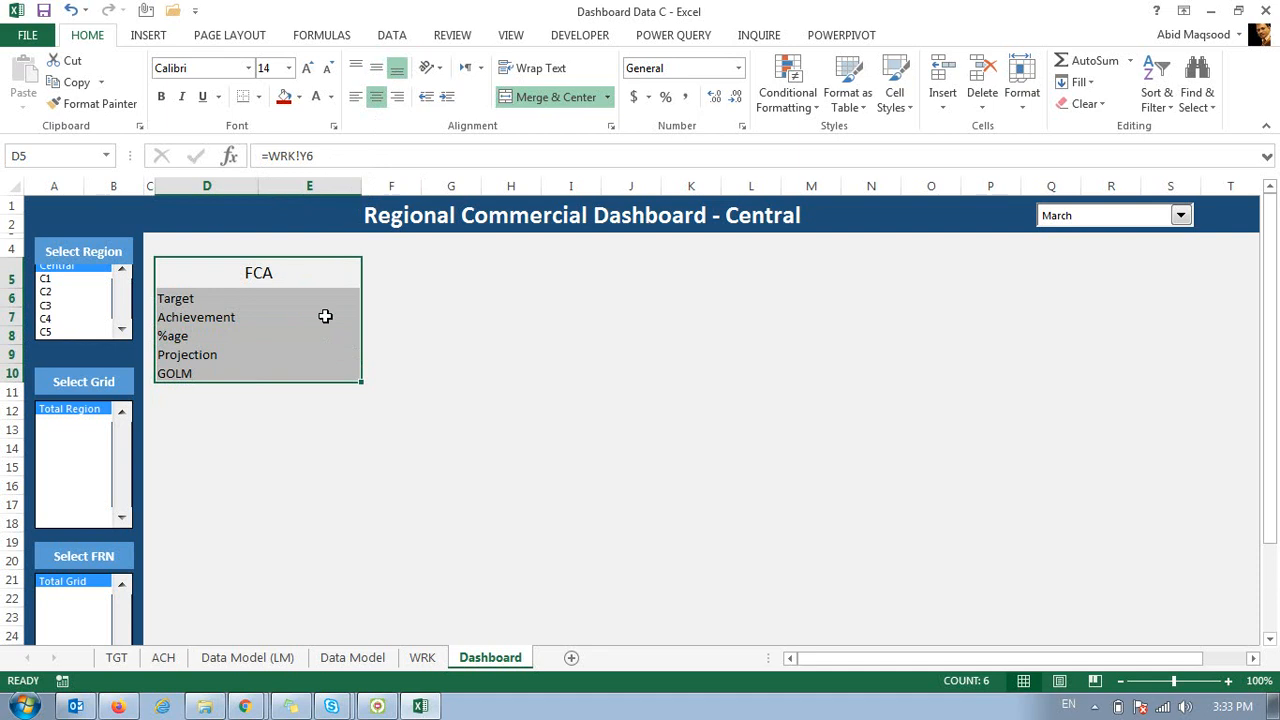
left_click(284, 371)
left_click(280, 341)
left_click(283, 292)
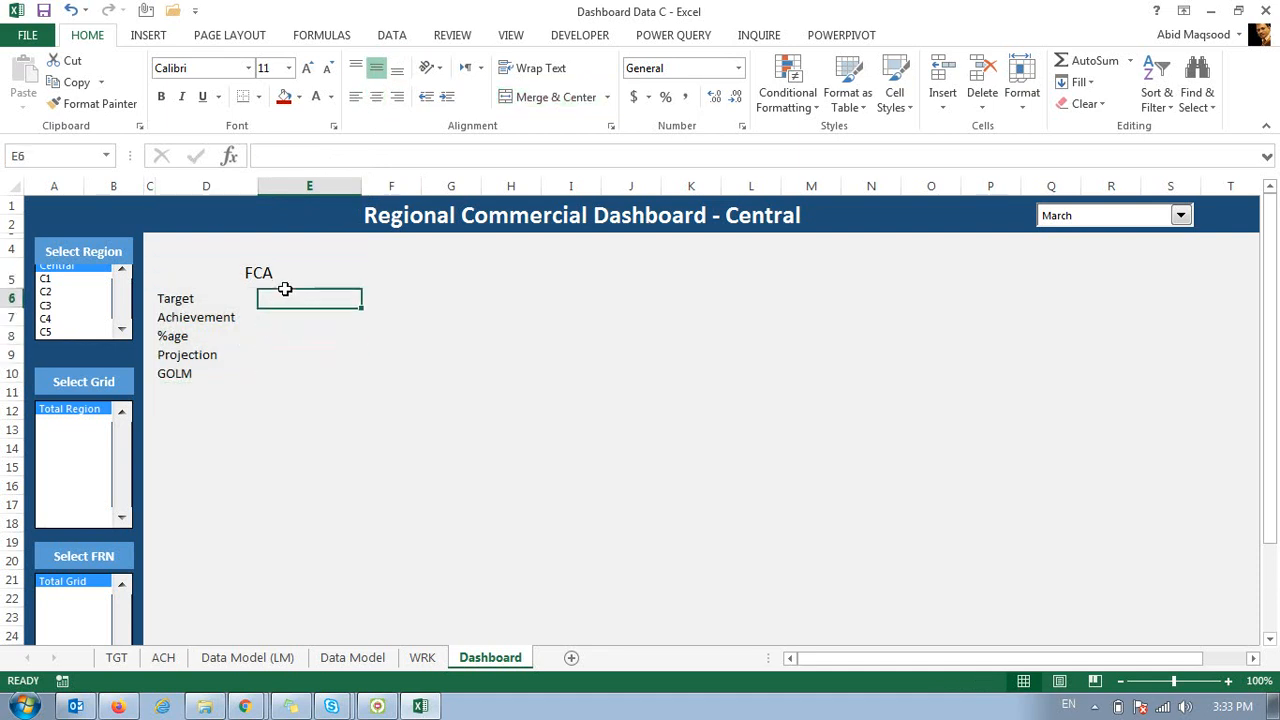
Fill the FCA header with a vertical two-color gradient, dark blue at the edges and lighter blue in the center, with bold white text.
left_click(216, 271)
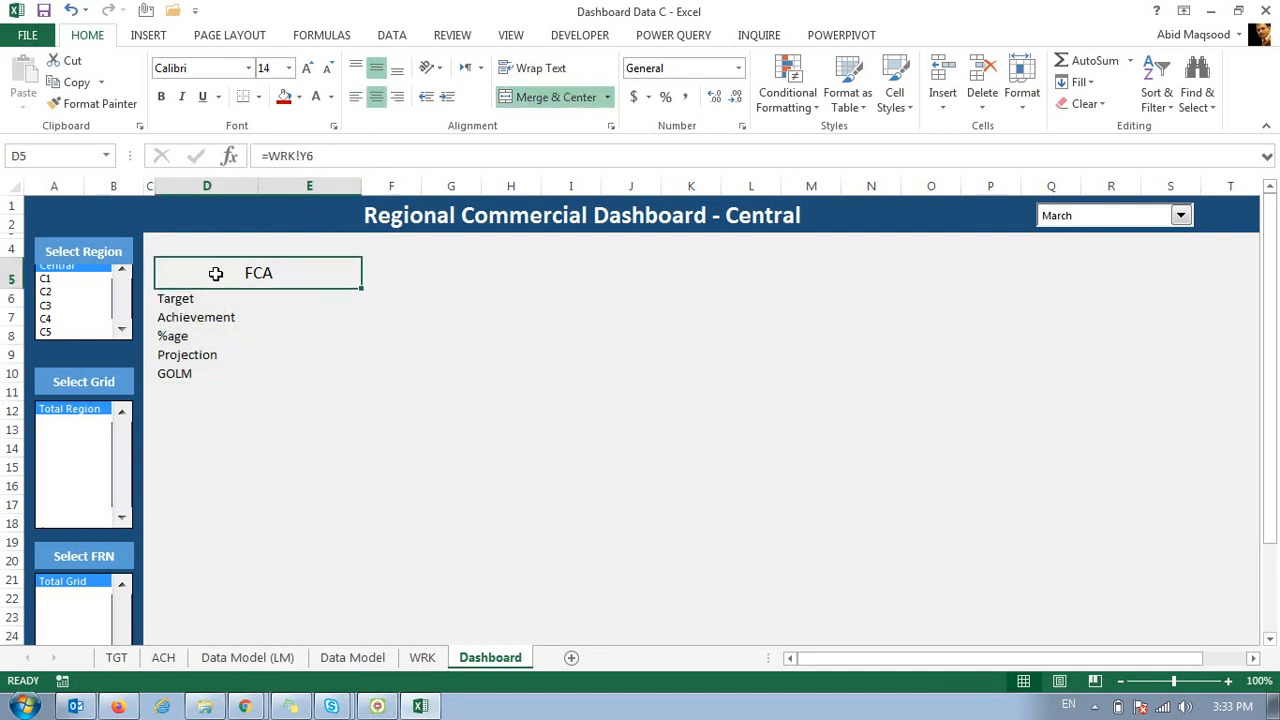
key("ctrl+1")
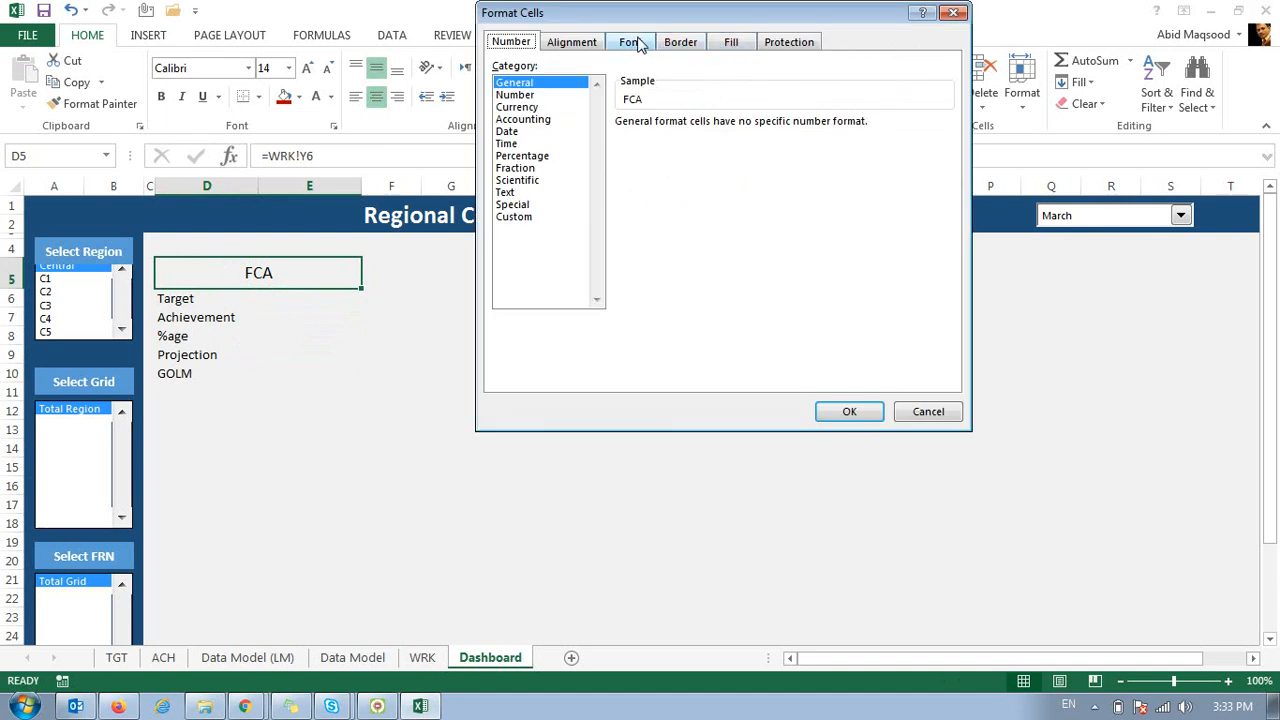
left_click(731, 44)
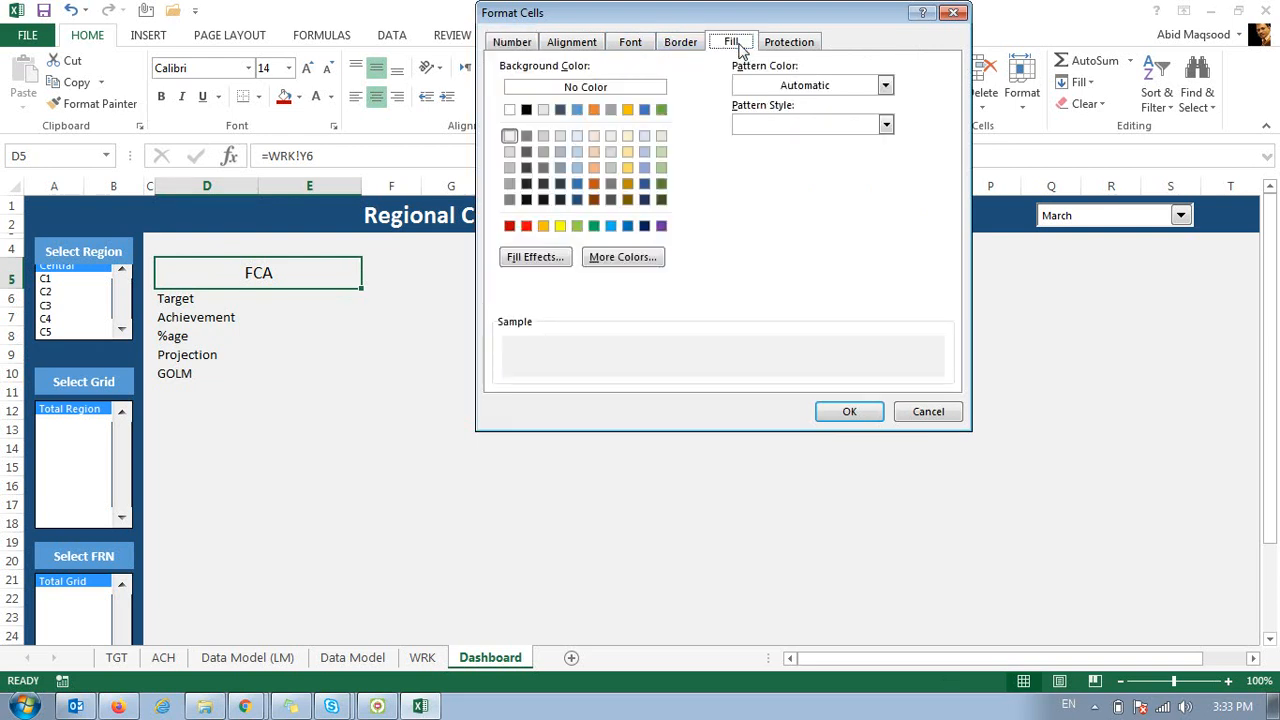
left_click(553, 258)
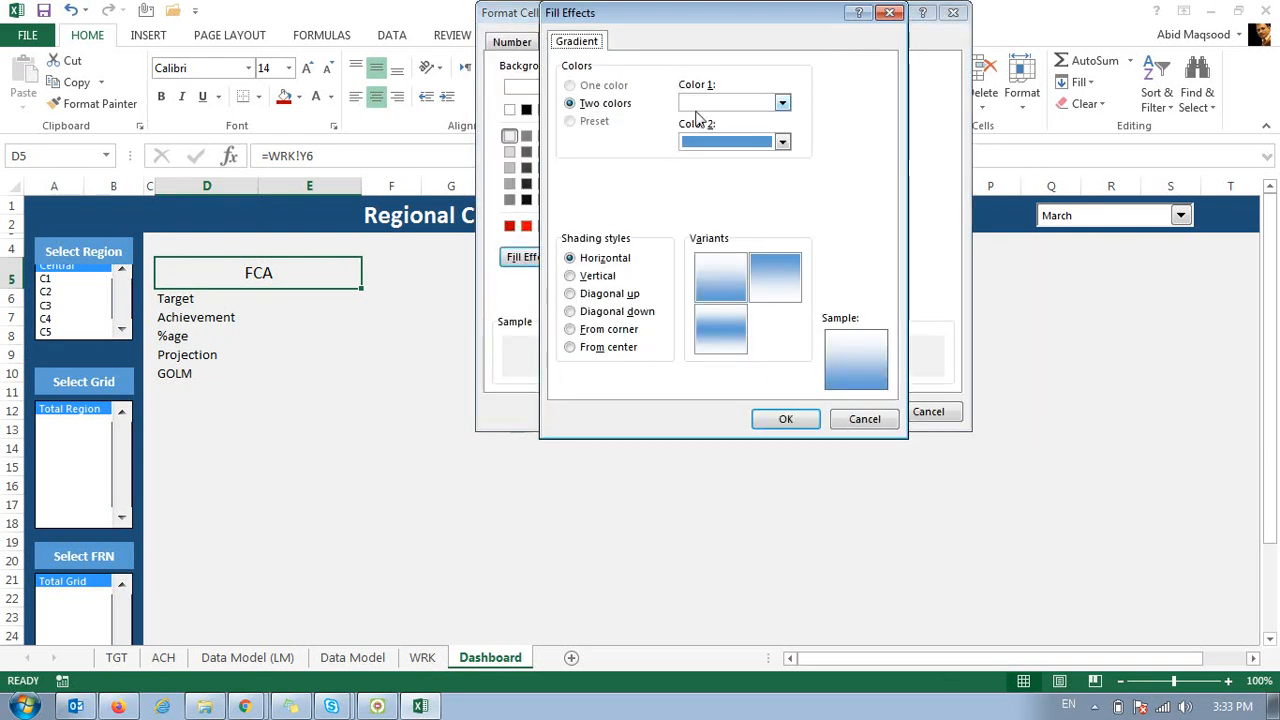
left_click(782, 104)
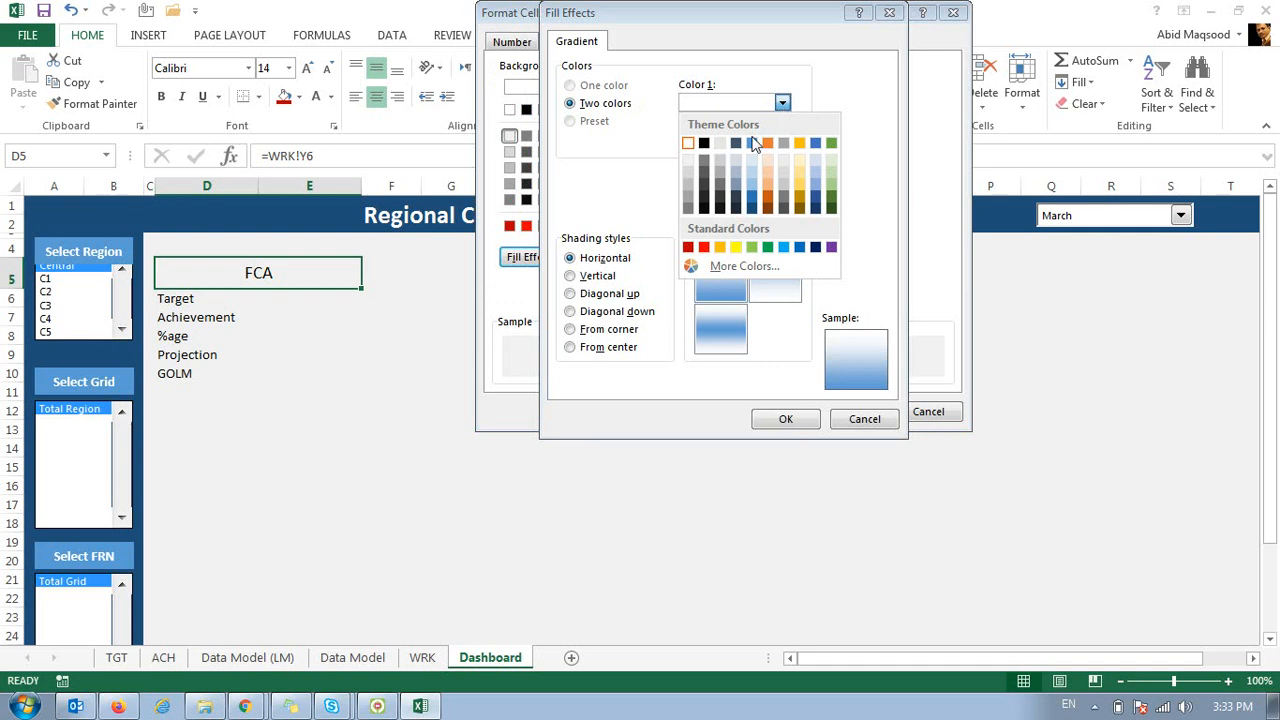
left_click(752, 210)
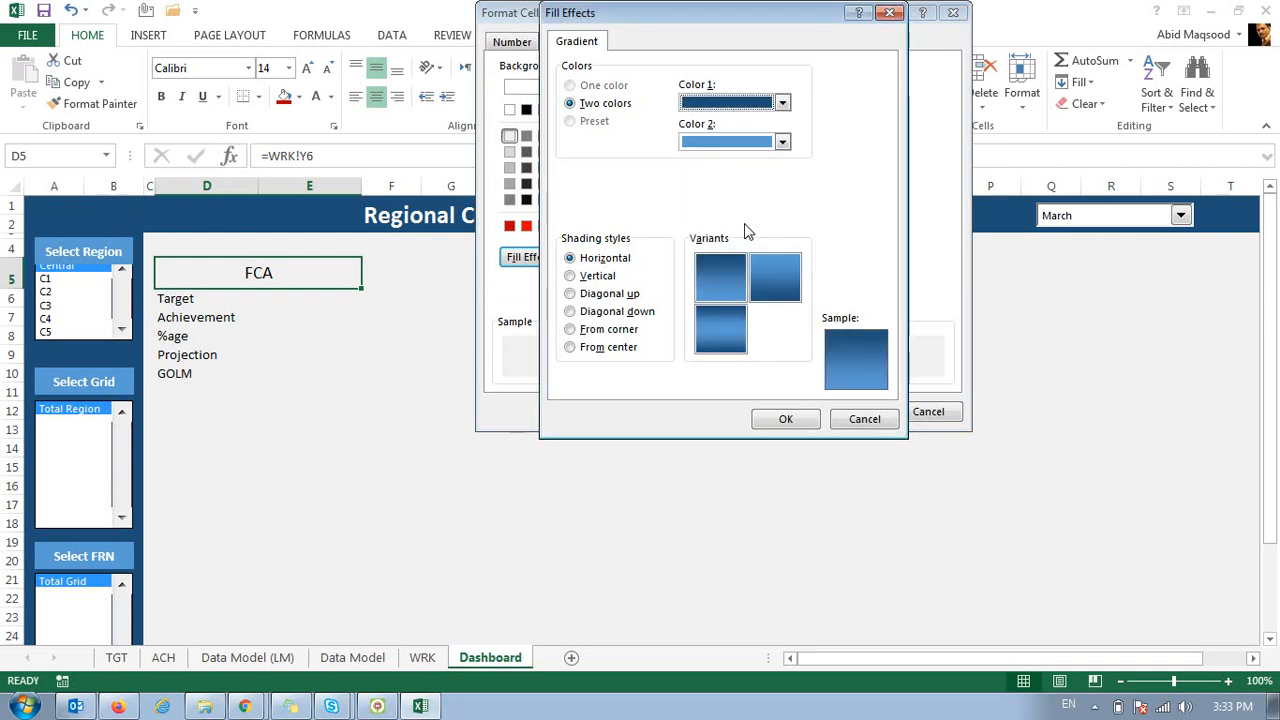
left_click(573, 276)
left_click(713, 306)
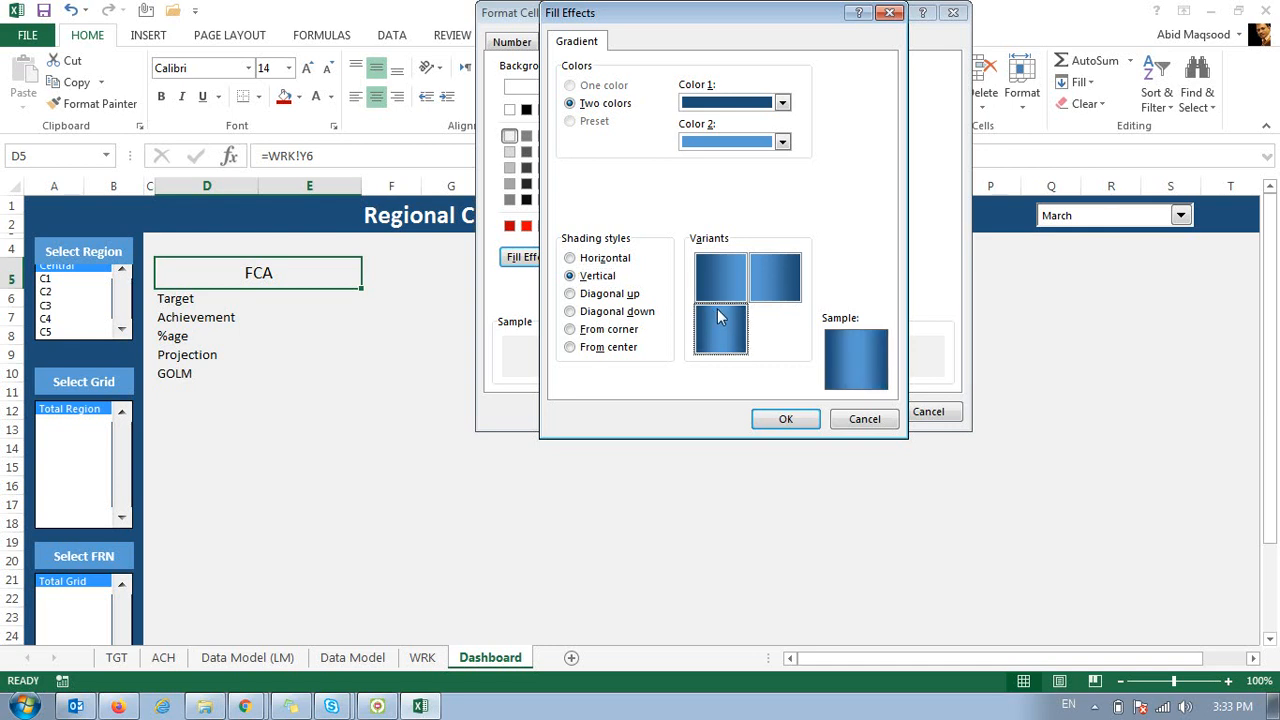
left_click(808, 420)
left_click(826, 411)
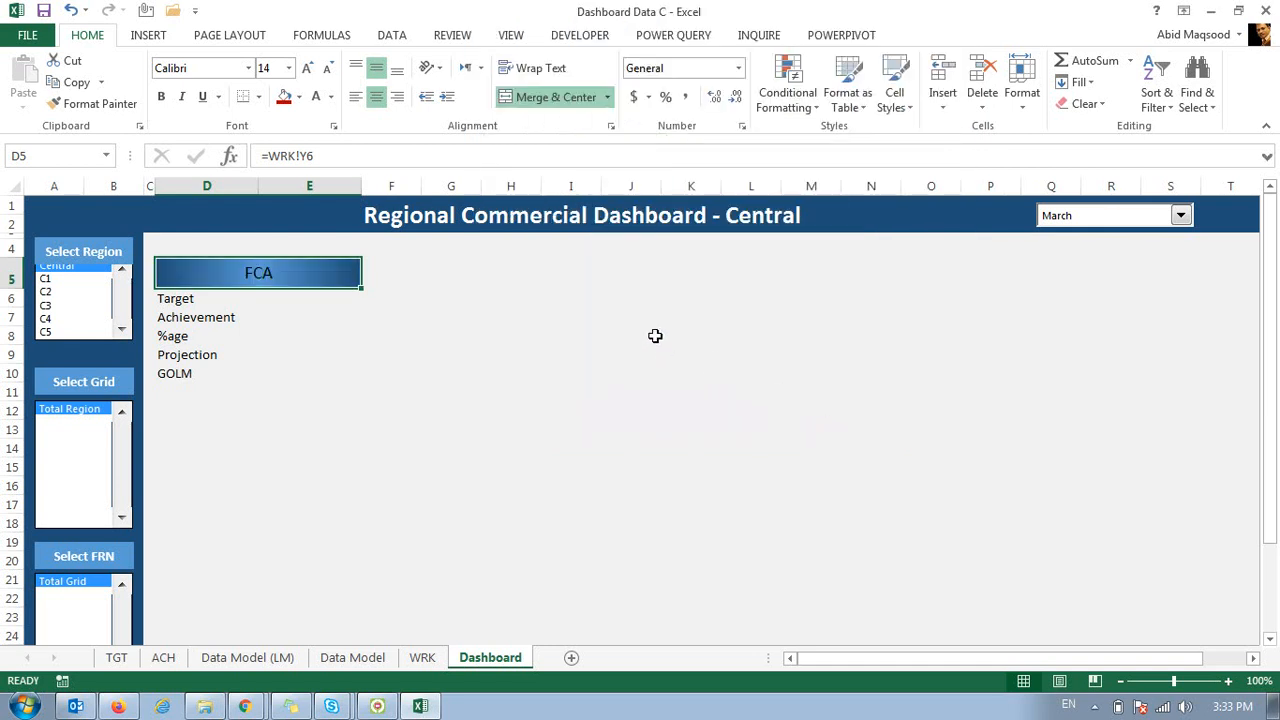
left_click(160, 96)
Apply all borders and a white fill to the FCA table body D6:E10.
left_click(202, 297)
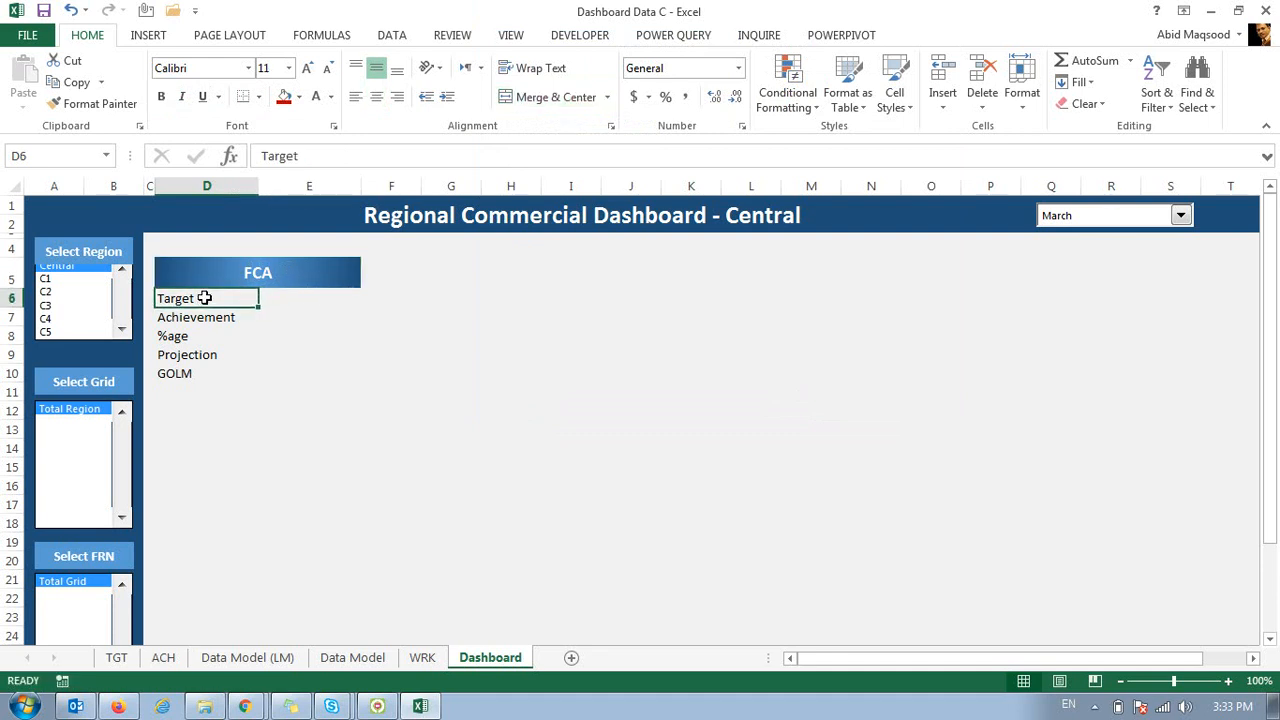
left_click_drag(204, 298, 322, 374)
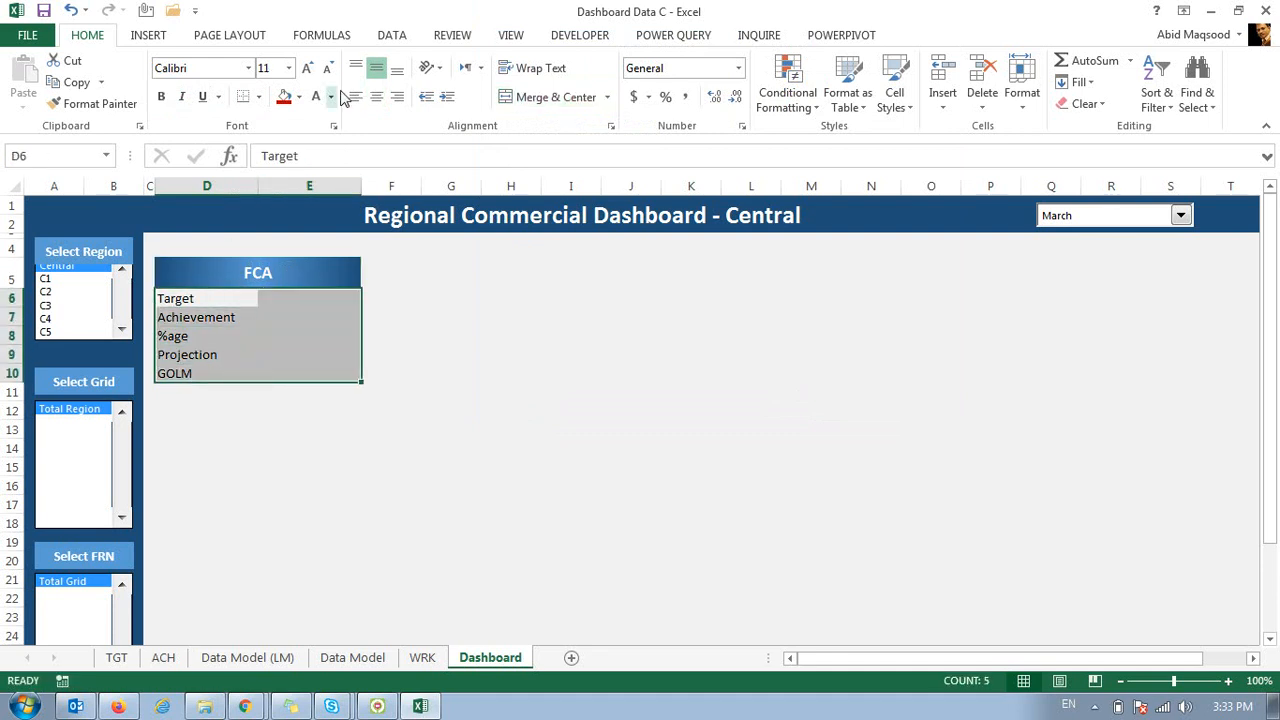
left_click(252, 266)
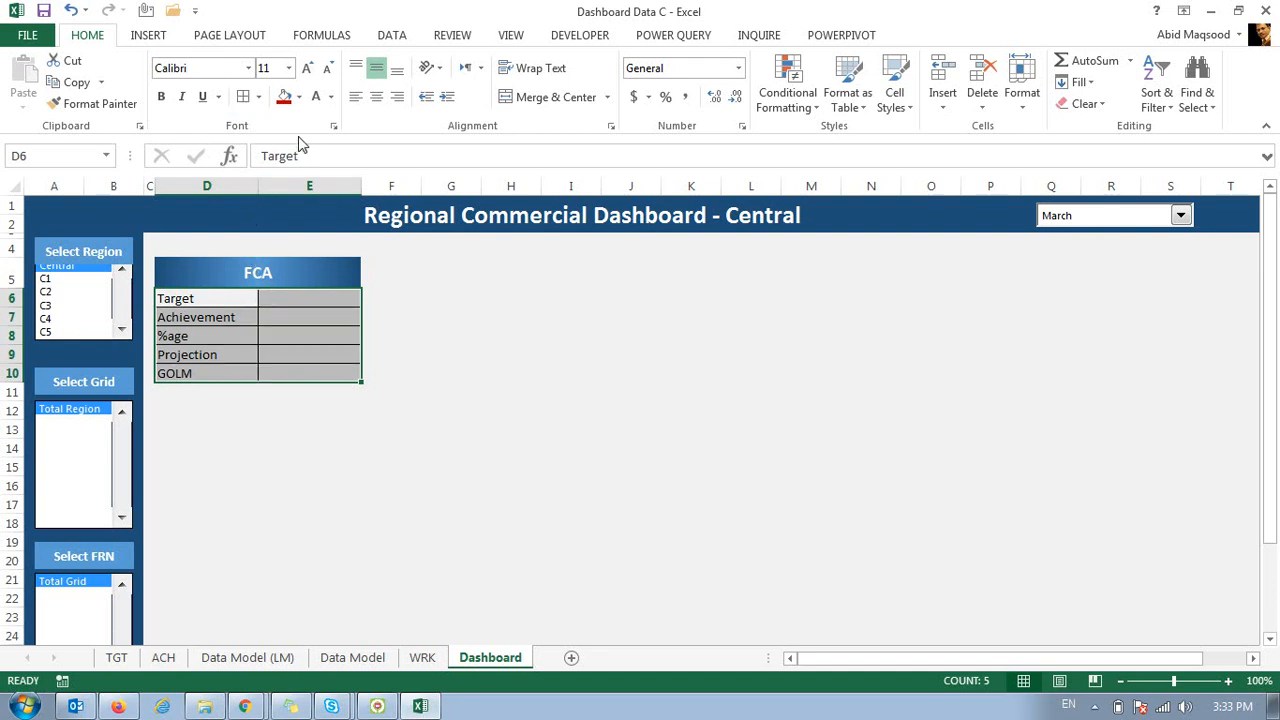
left_click(285, 96)
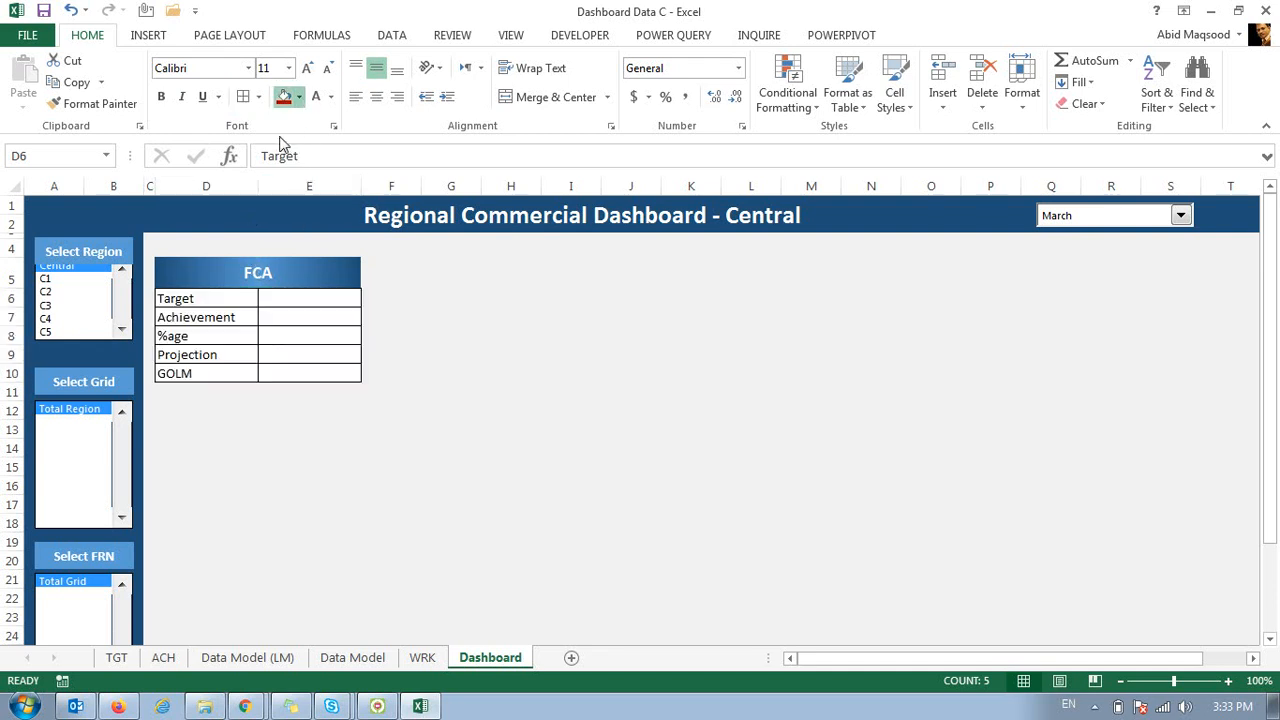
Apply all borders to the entire FCA table D5:E10, including its header.
left_click(270, 275)
key("Down")
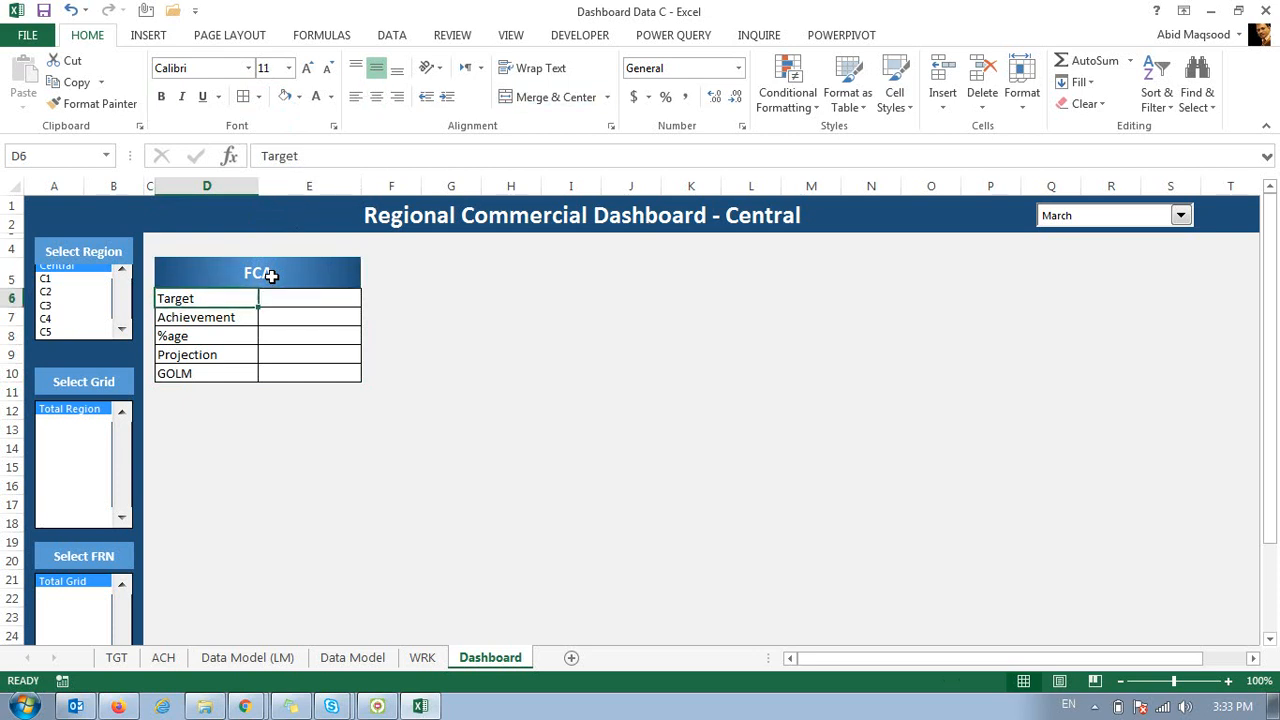
left_click(270, 275)
key("shift+Down")
key("shift+Down")
key("shift+Down")
key("shift+Down")
key("shift+Down")
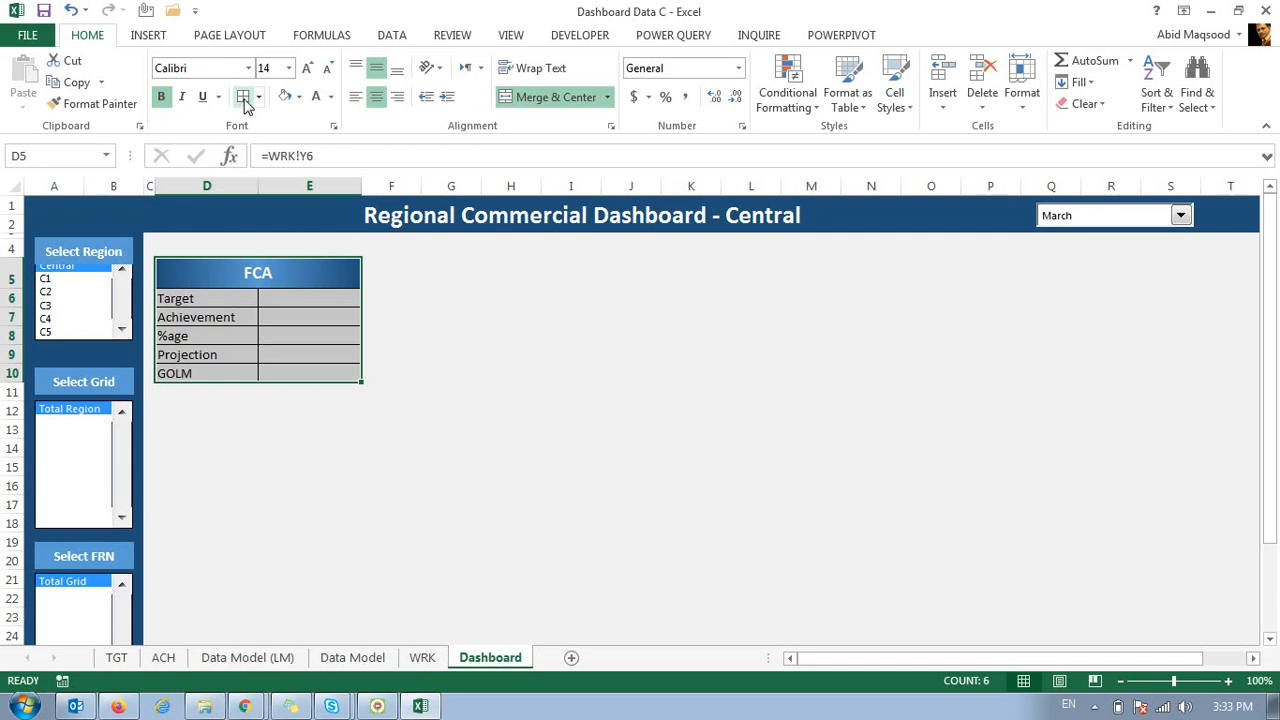
Link the FCA Target cell E6 to the March TGT value in WRK!Y7.
left_click(301, 303)
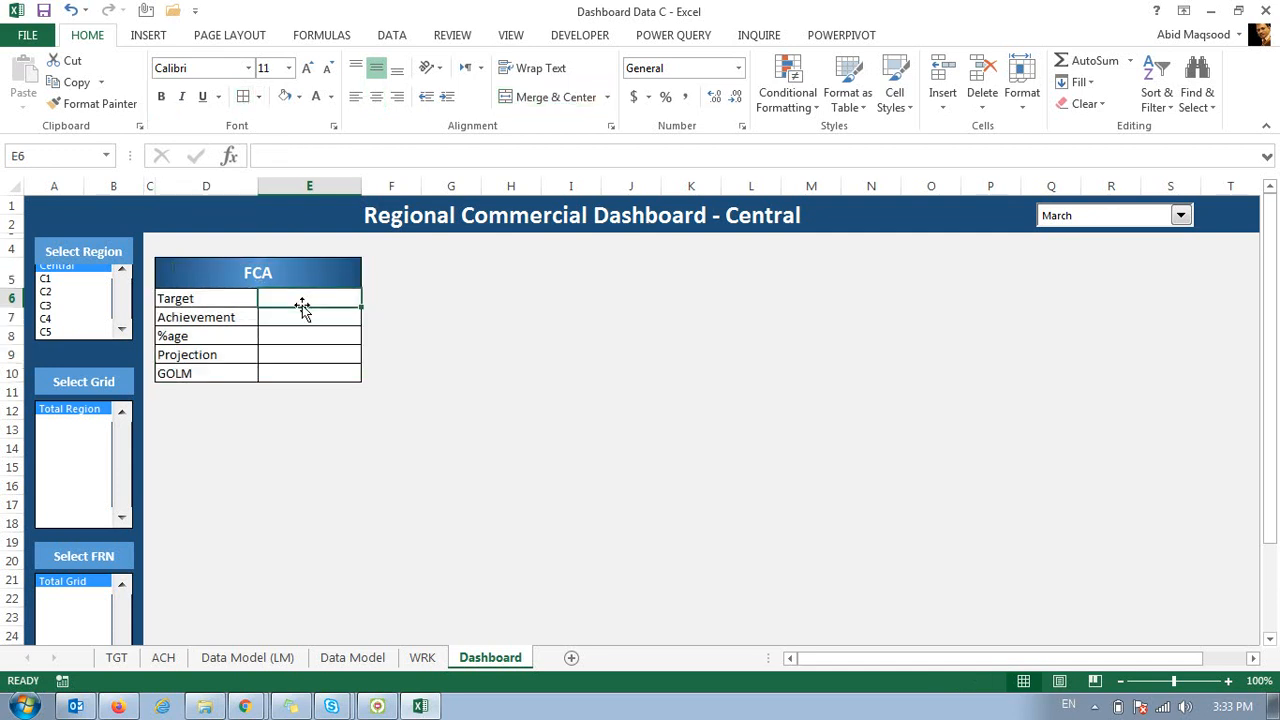
type("=")
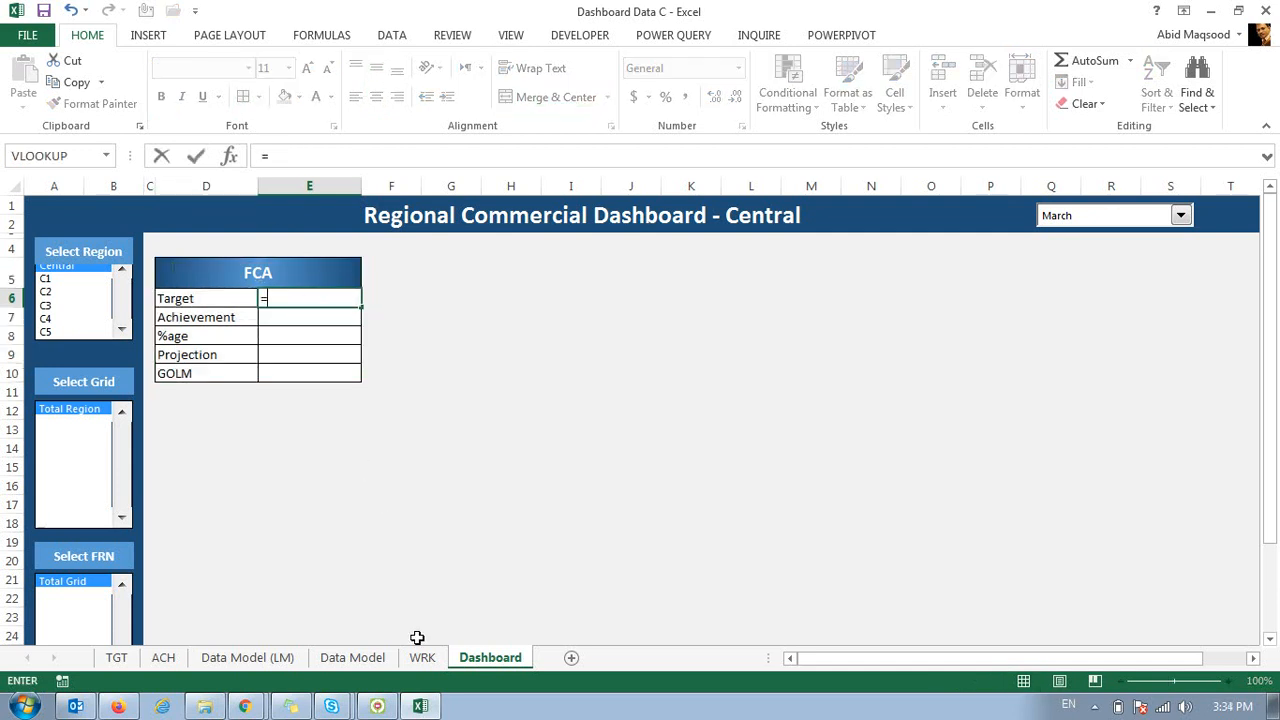
left_click(422, 657)
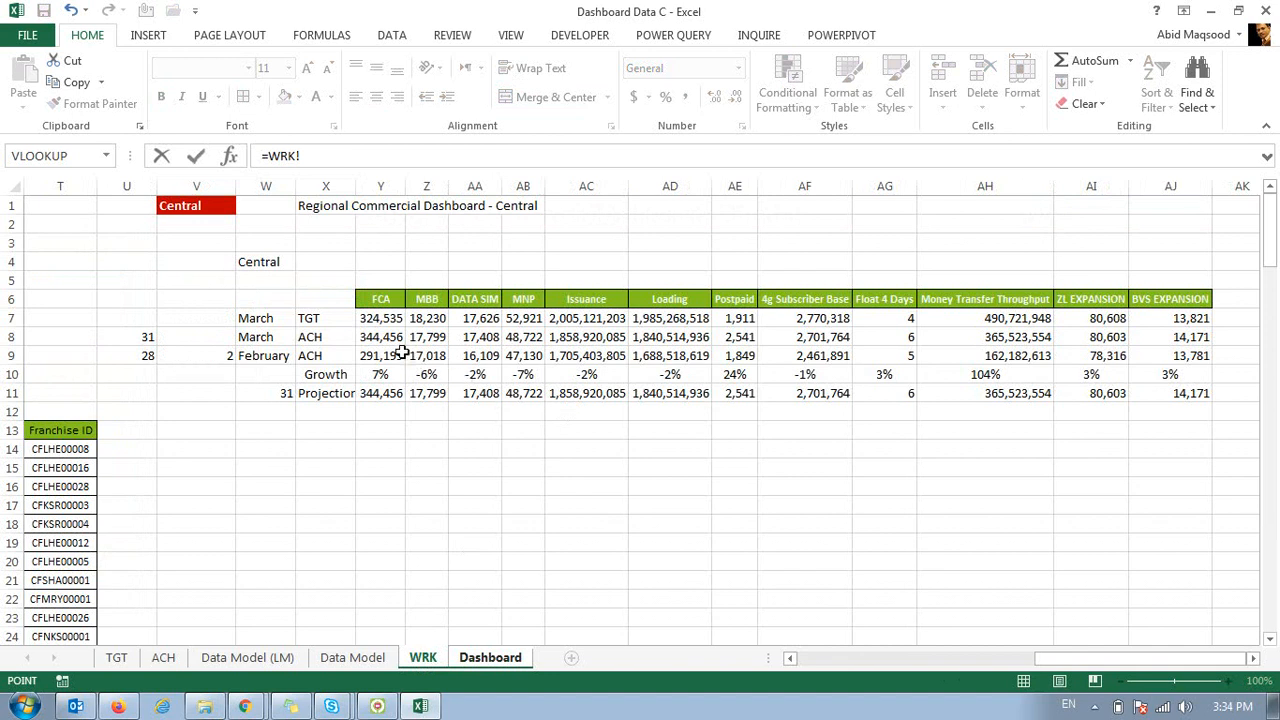
left_click(386, 322)
key("Return")
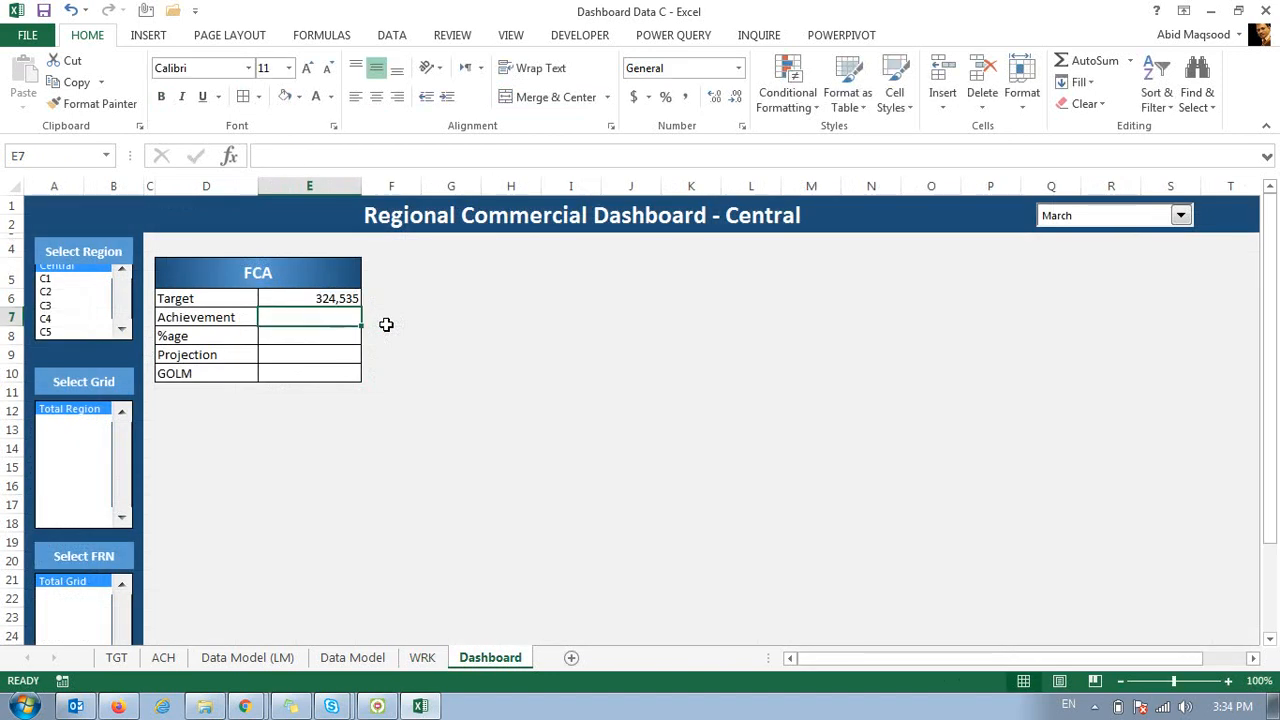
Link the FCA Achievement cell E7 to the WRK sheet.
type("=")
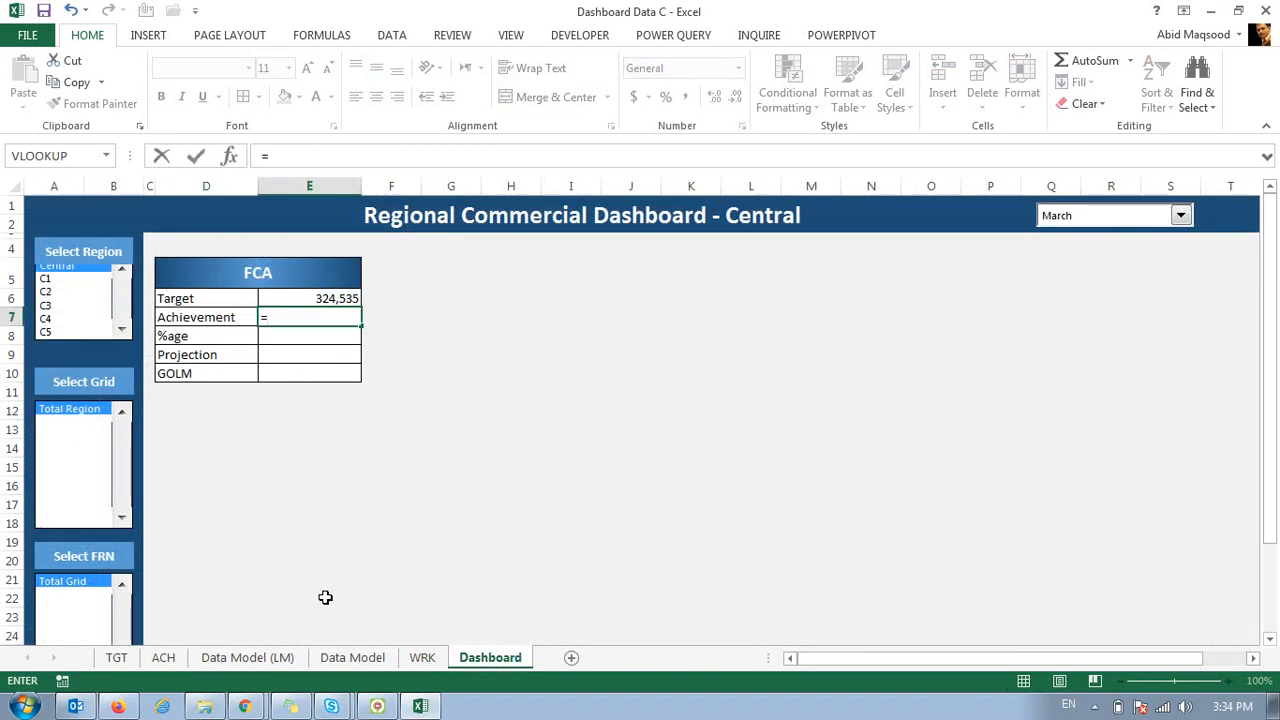
left_click(418, 657)
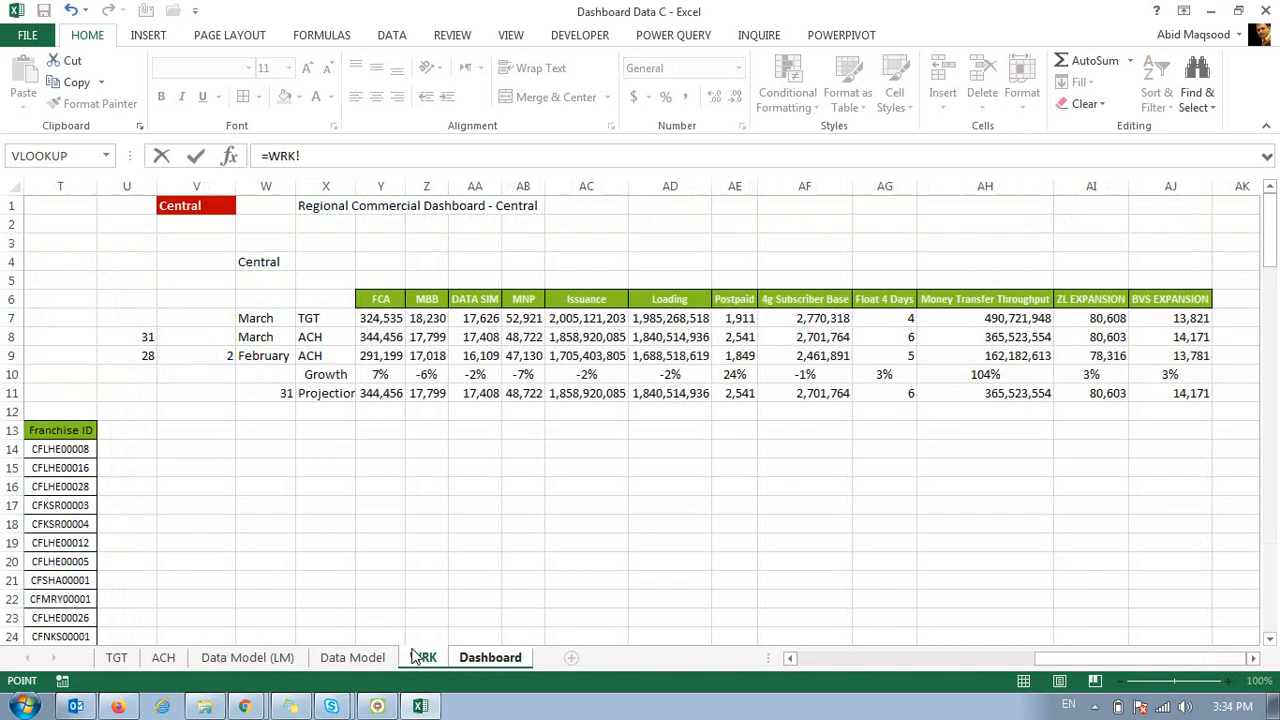
Link the FCA Achievement value to WRK!Y8 and calculate the %age in E8 as =E7/E6.
left_click(395, 338)
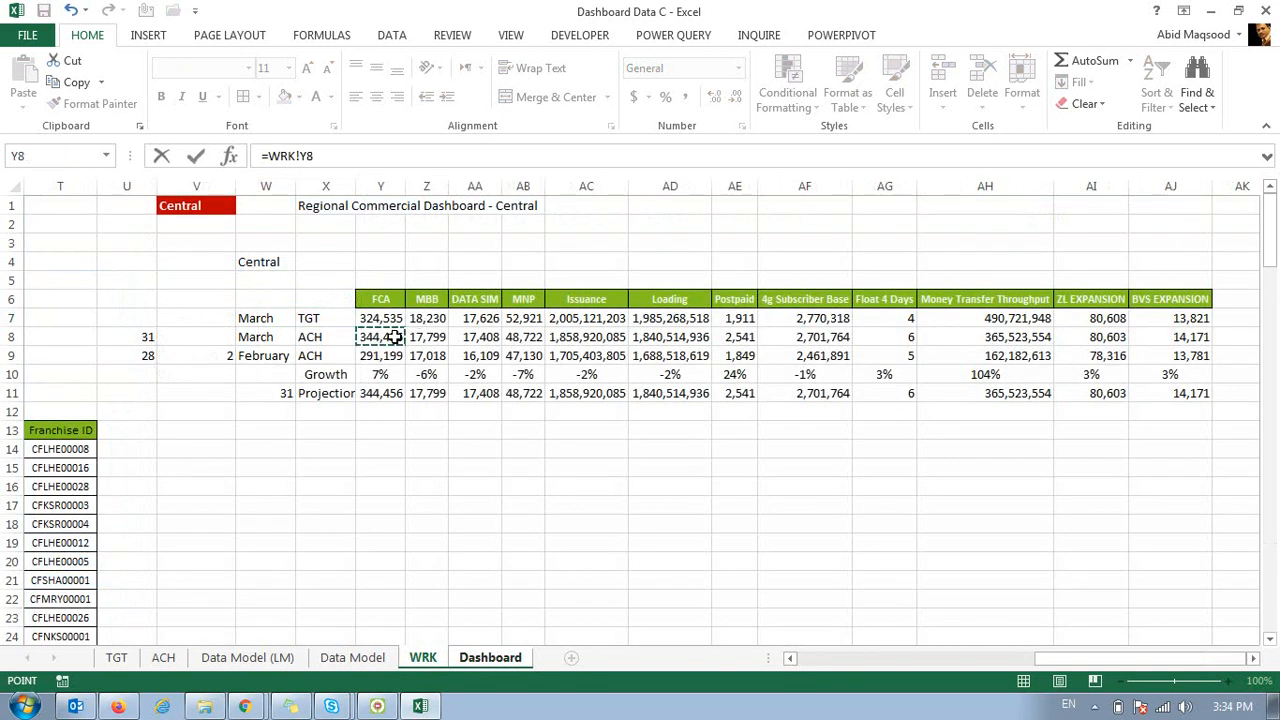
key("Return")
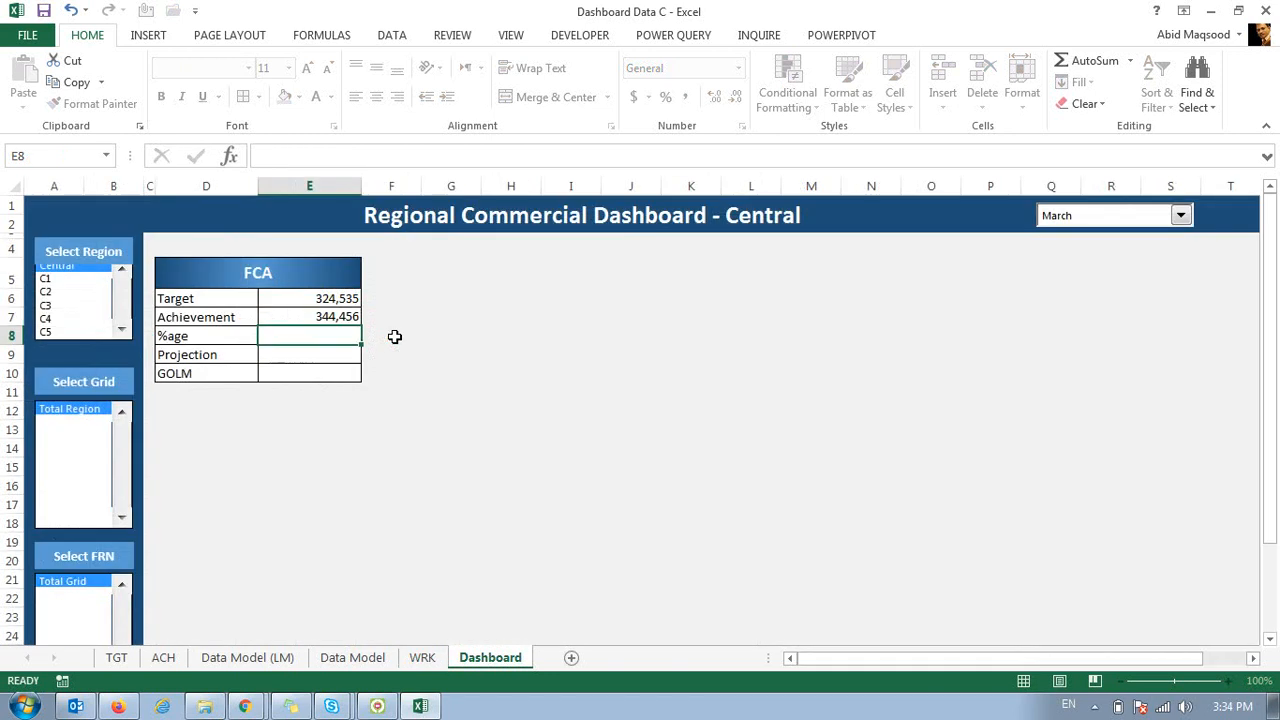
key("Up")
type("/")
key("Up")
key("Up")
key("ctrl+Return")
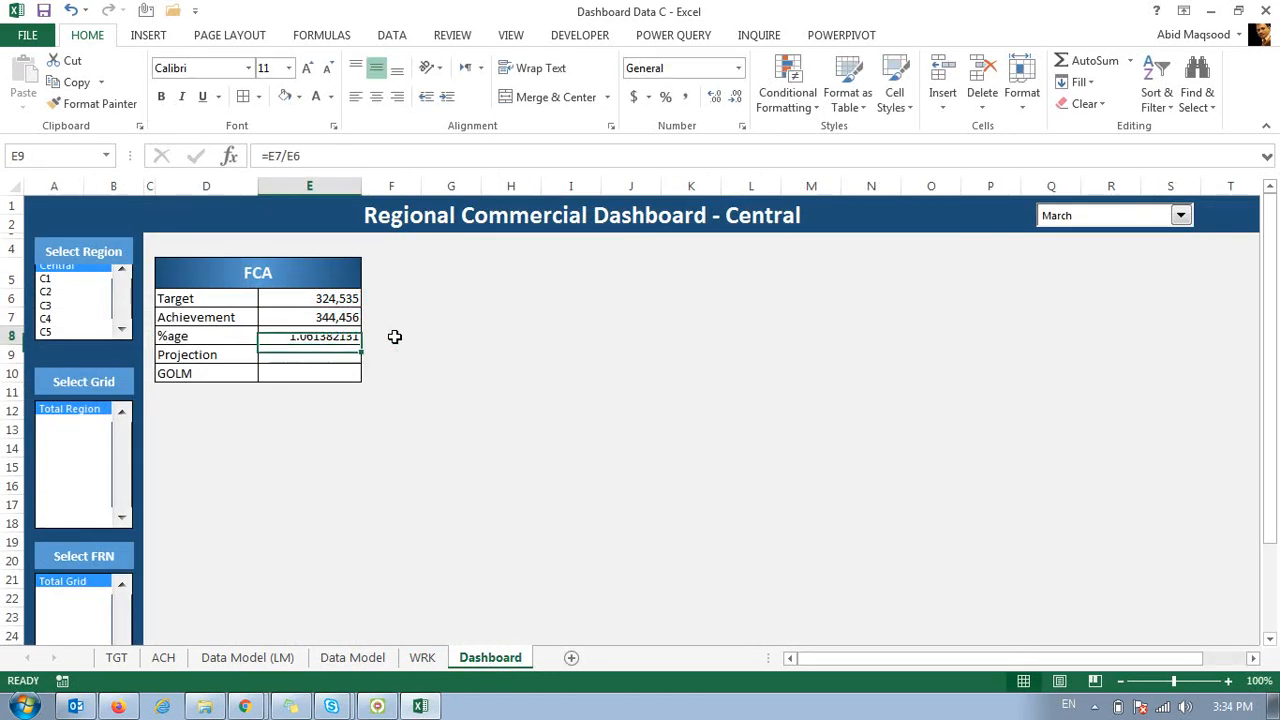
Format the FCA %age value as a percentage and centre the values in E6:E10.
left_click(378, 98)
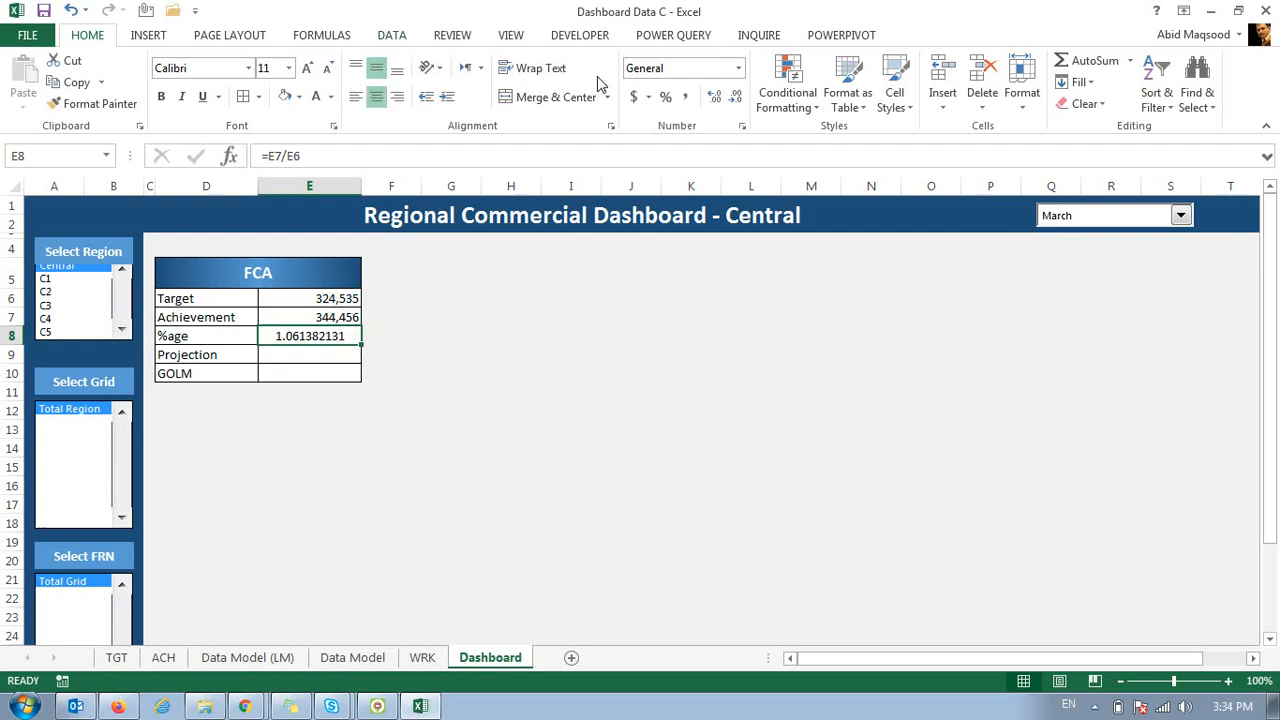
left_click(665, 97)
left_click_drag(333, 298, 324, 367)
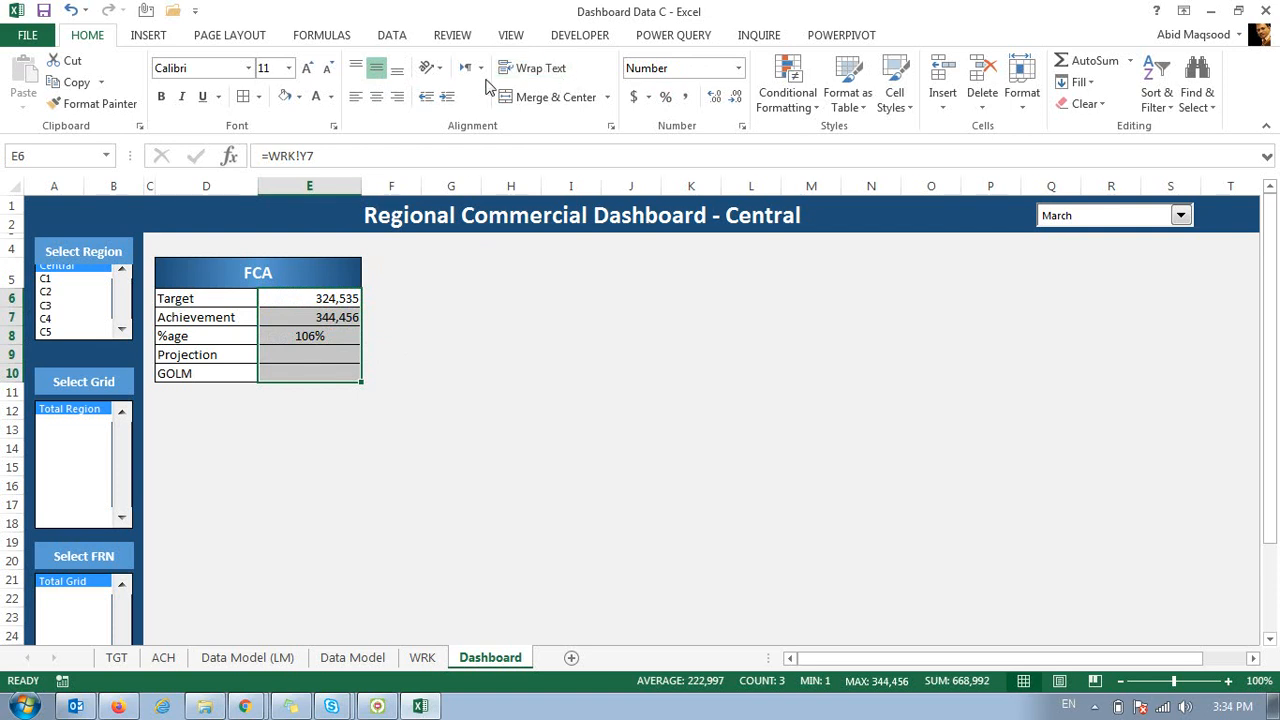
left_click(377, 97)
Link the FCA Projection value in E9 to the projection figure in WRK!Y11.
left_click(328, 358)
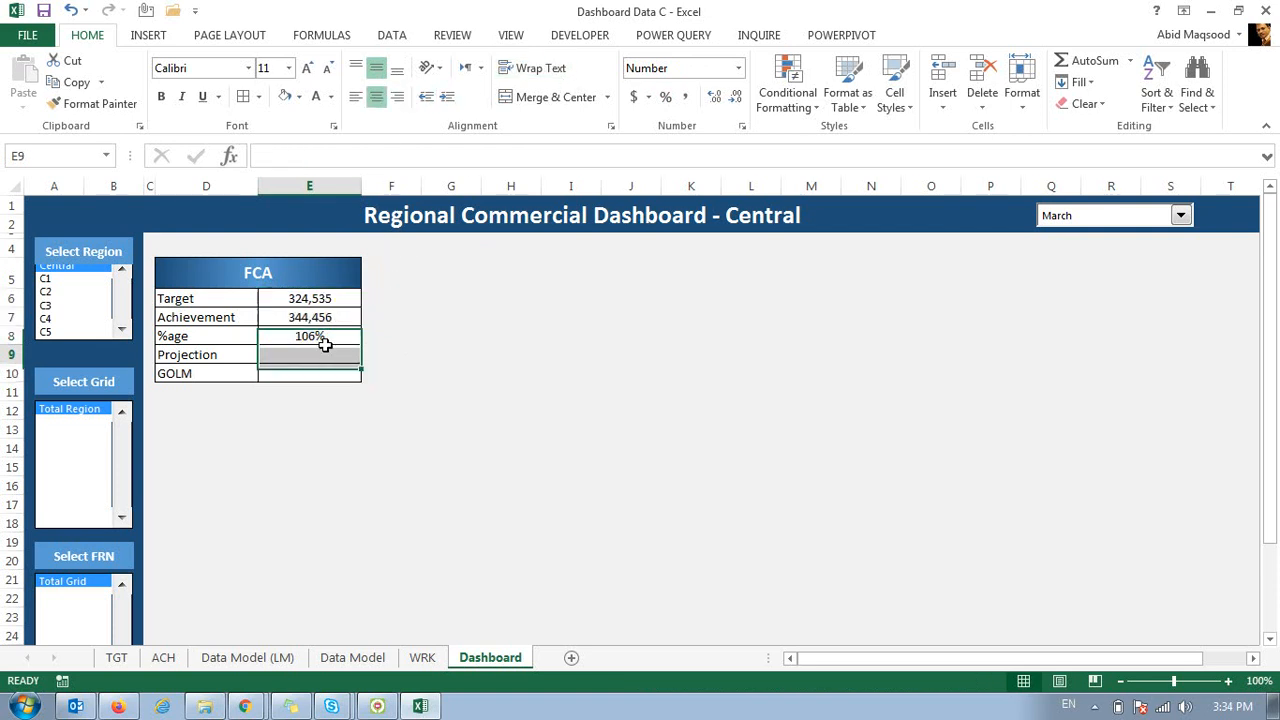
type("=")
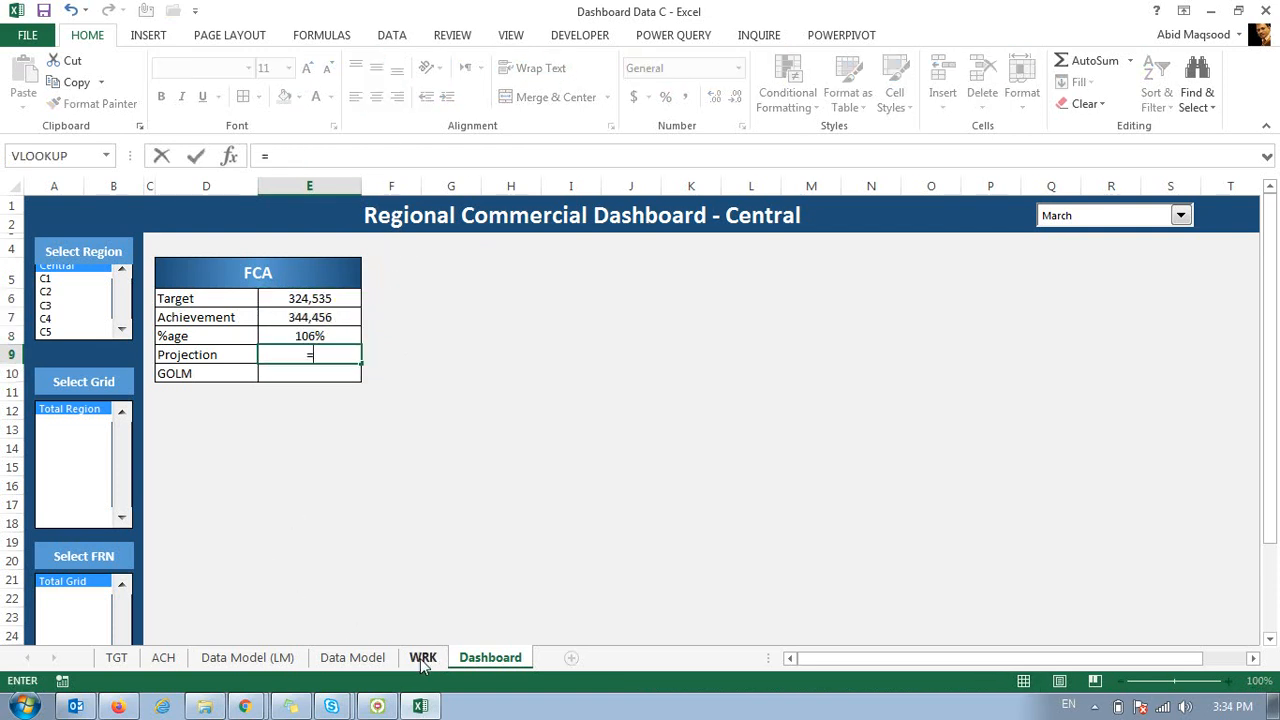
left_click(422, 657)
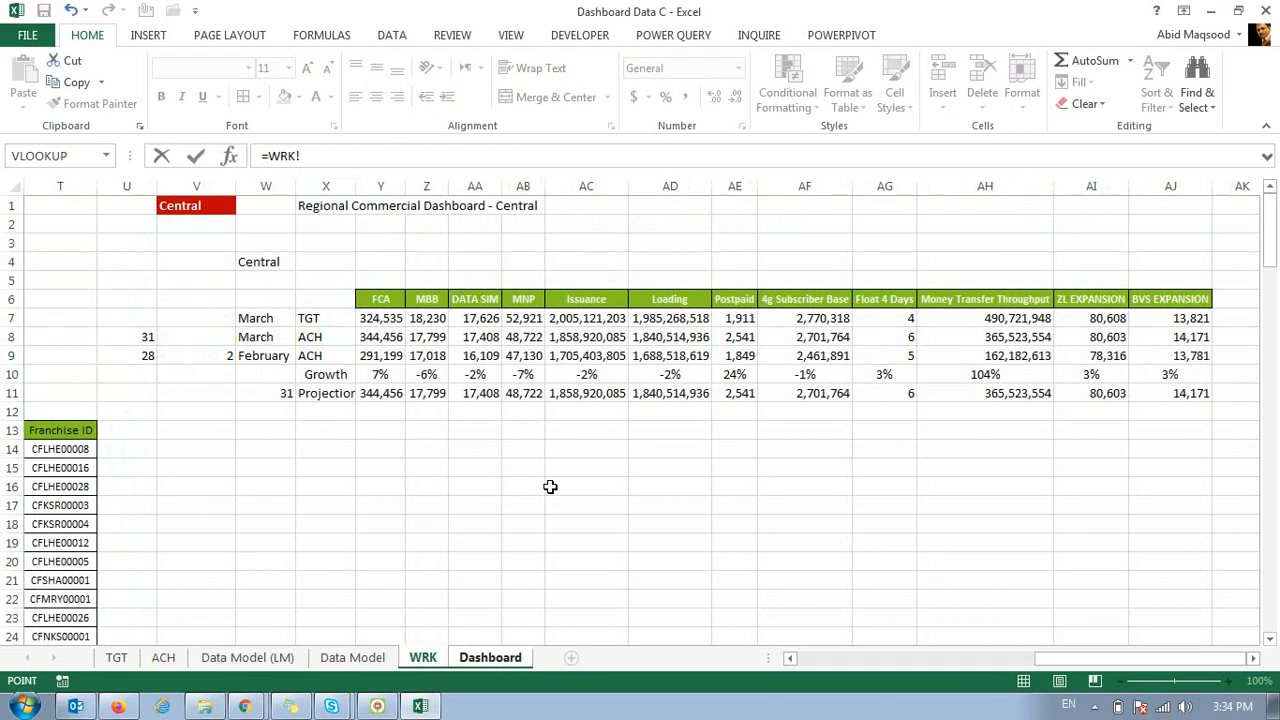
left_click(390, 396)
key("Return")
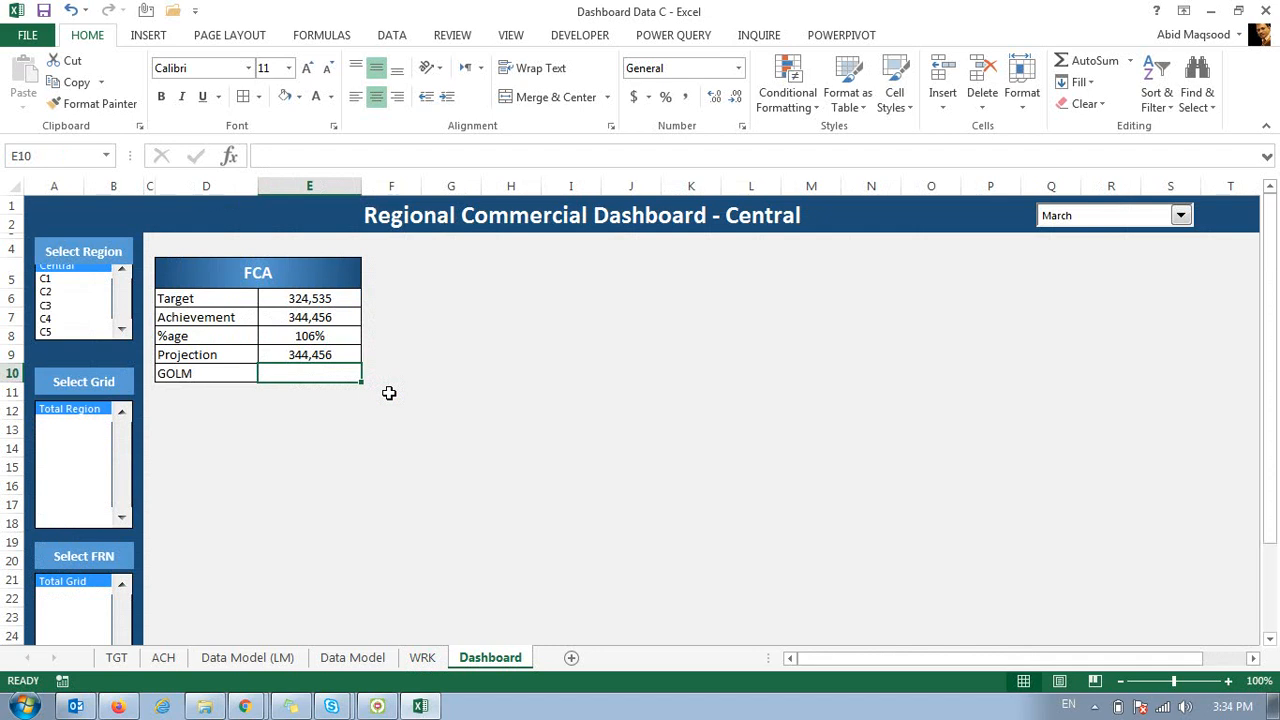
Link the FCA GOLM value in E10 to the growth figure in WRK!Y10.
type("=")
left_click(422, 657)
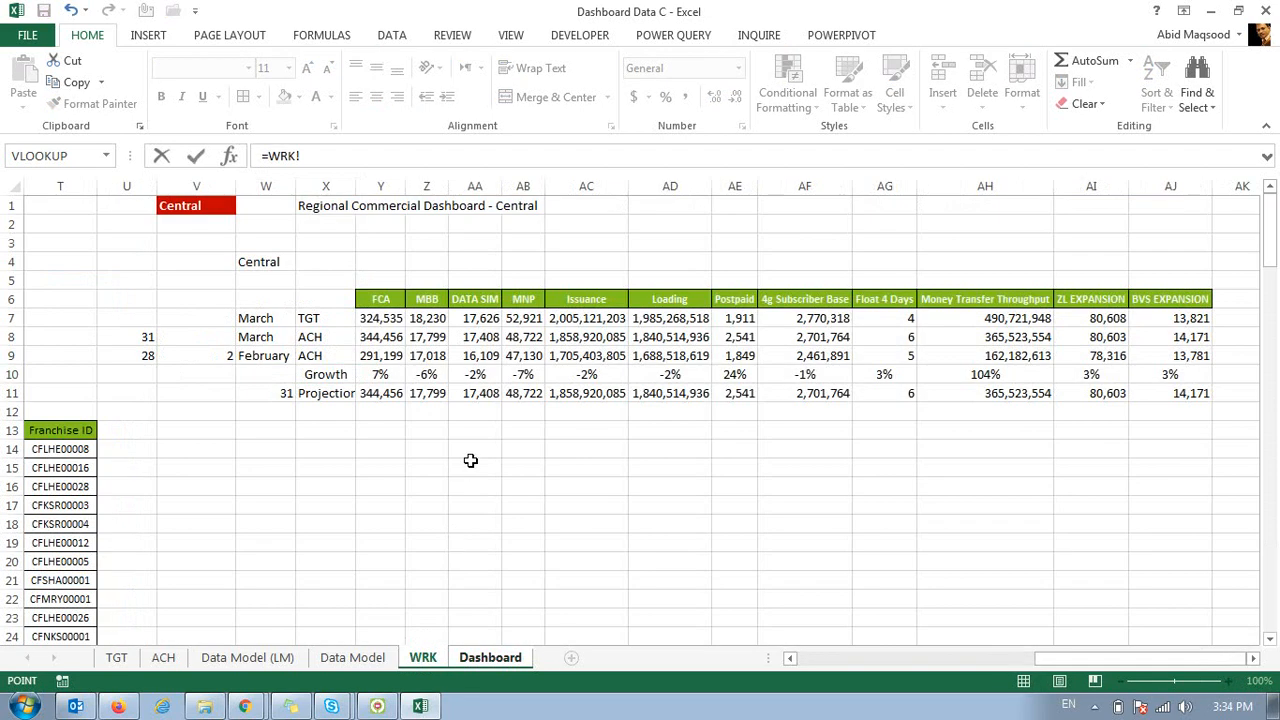
left_click(381, 374)
key("Return")
key("Up")
key("Up")
key("Up")
key("Up")
key("Up")
key("Down")
key("Down")
key("Down")
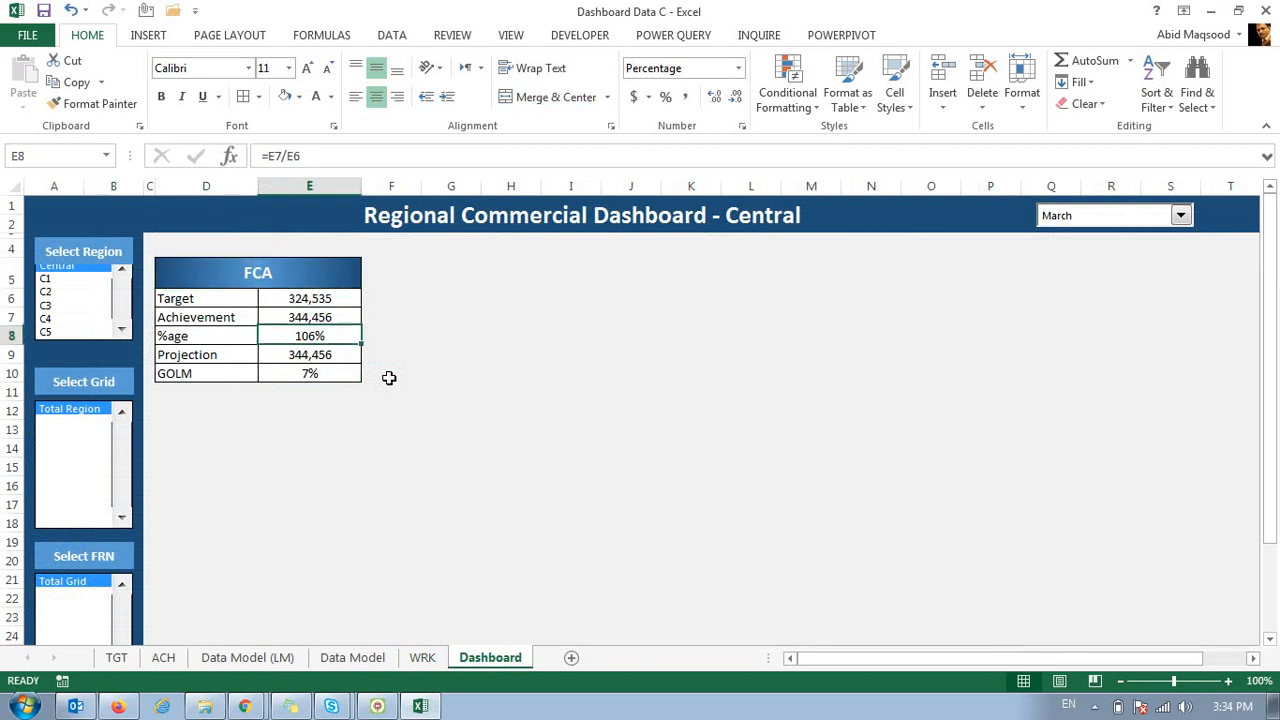
Centre the %age and GOLM labels in D8 and D10 of the FCA table.
left_click(193, 332)
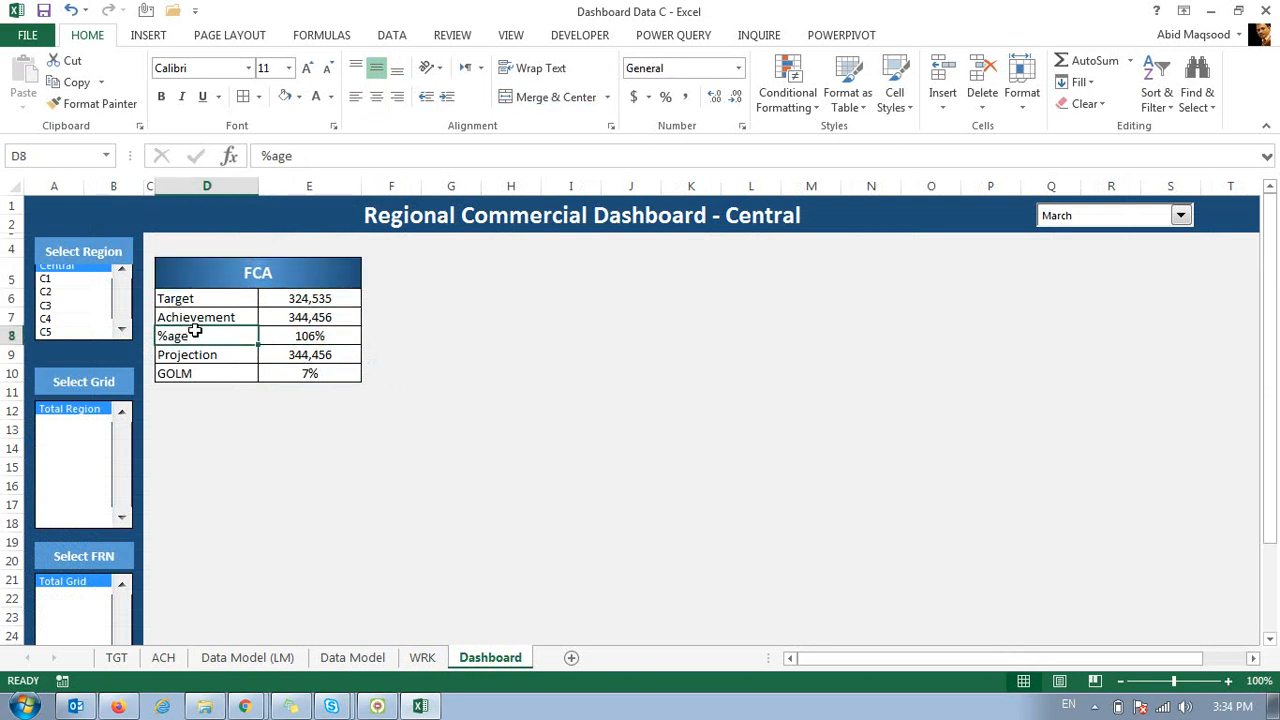
left_click(376, 96)
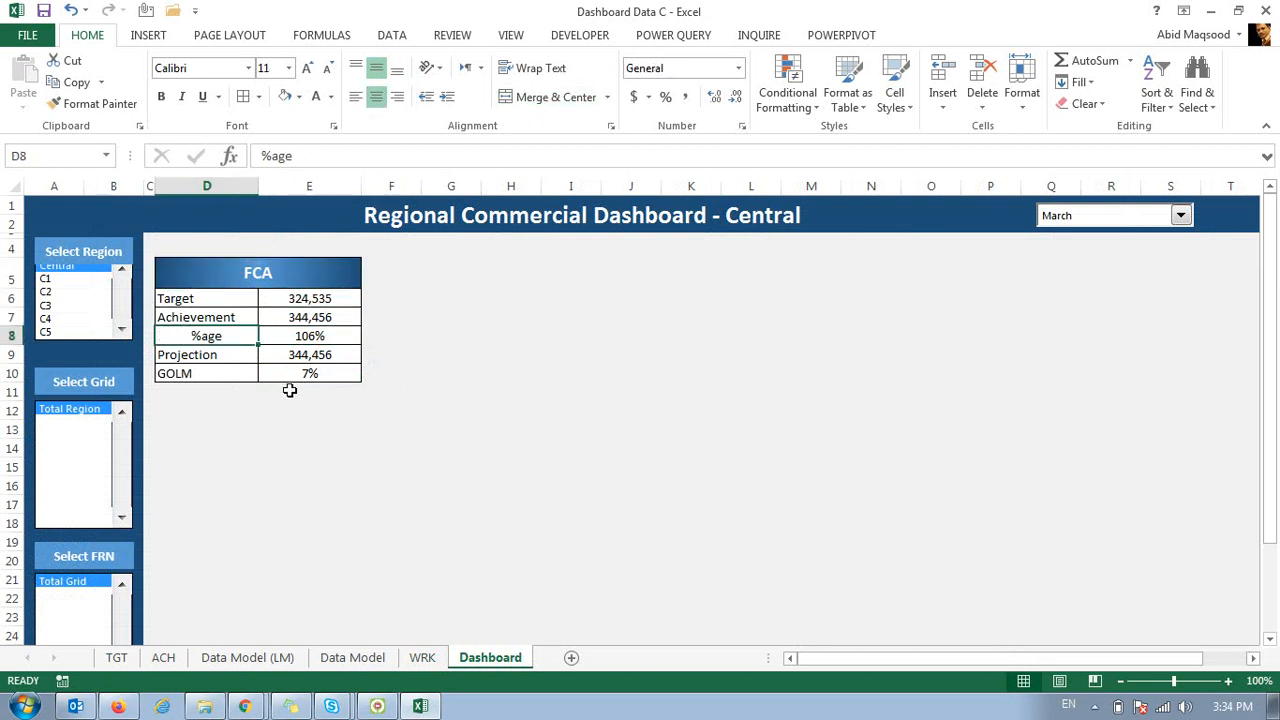
left_click(236, 373)
left_click(376, 96)
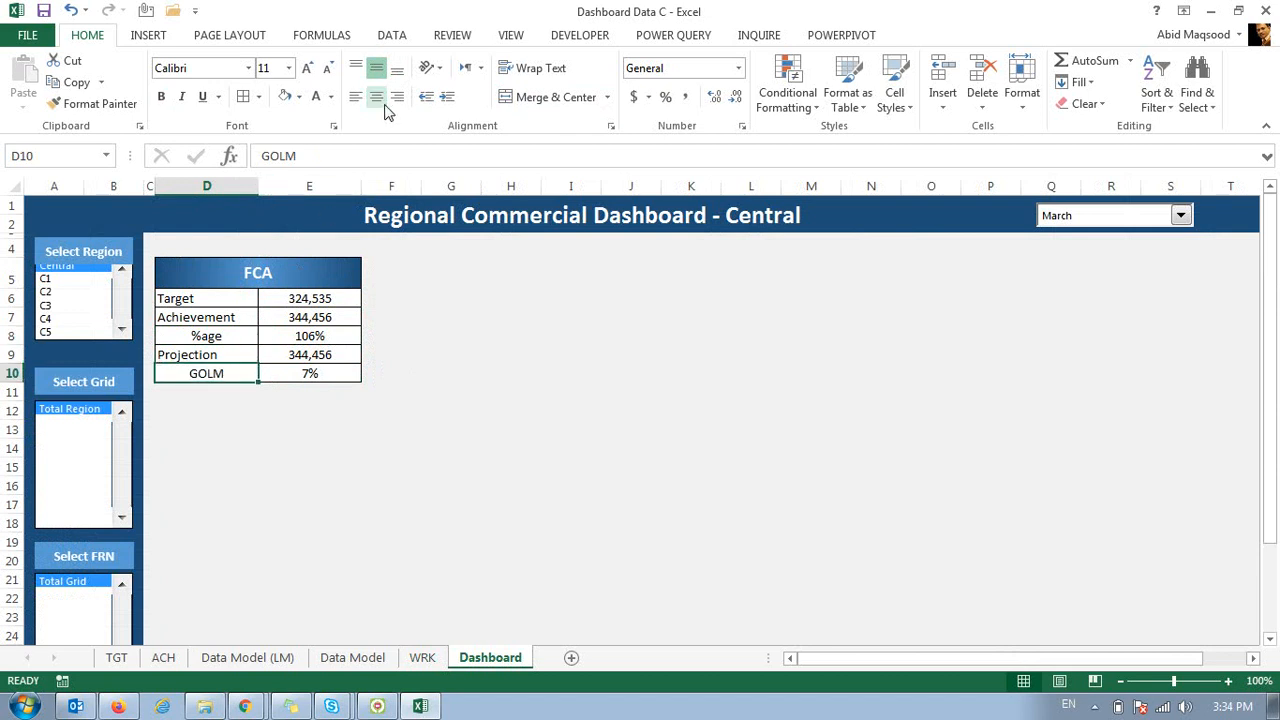
Note the first colour threshold beside the FCA table, with "less 85" in H8 and "Red" in I8.
left_click(323, 336)
left_click(495, 335)
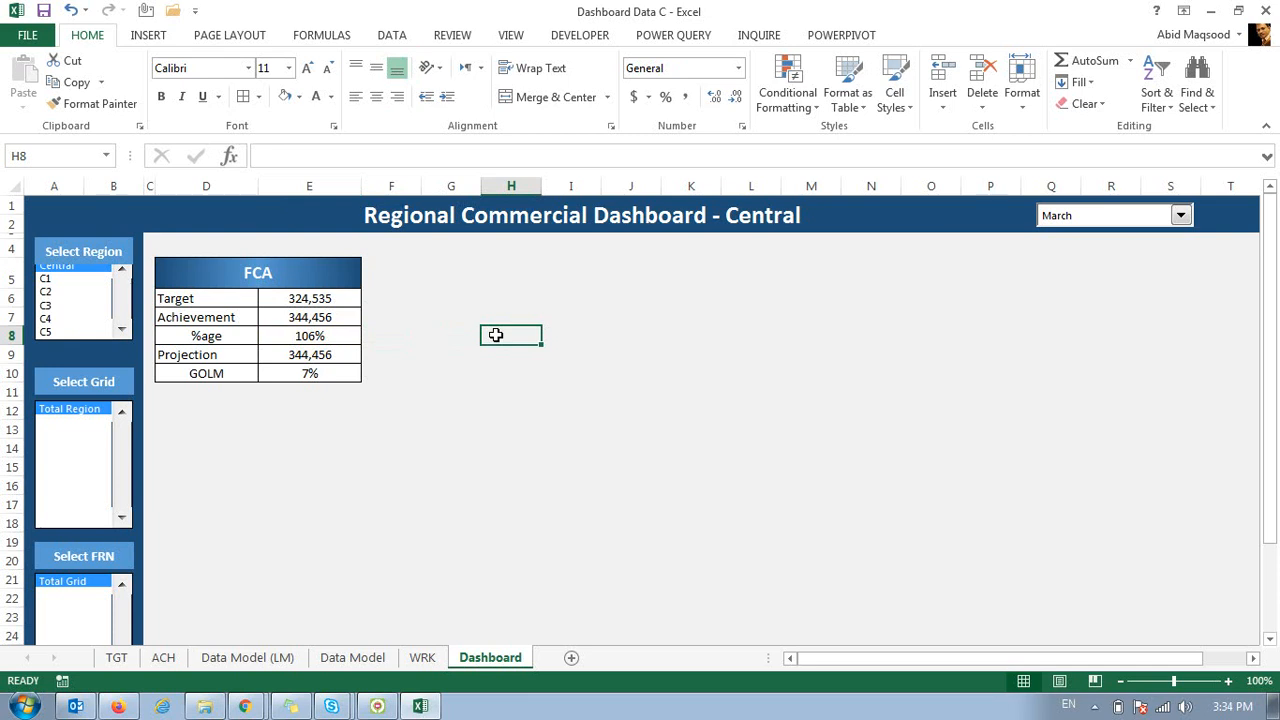
type("I")
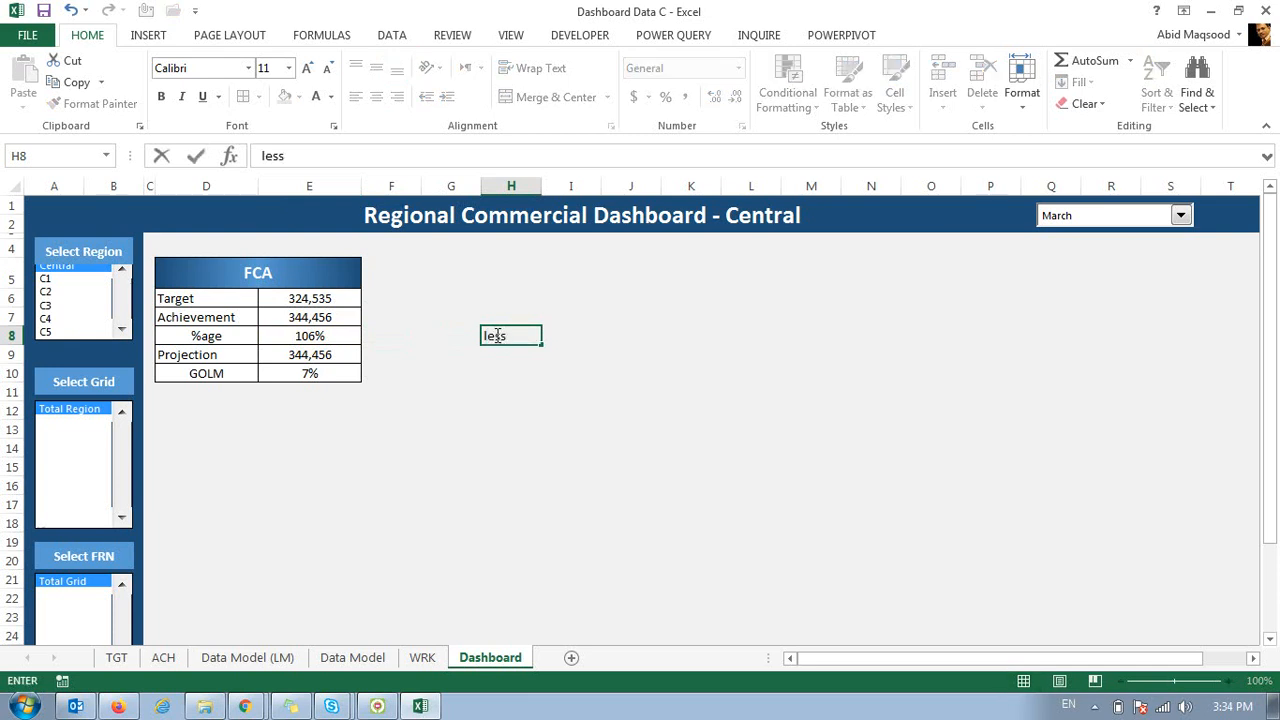
key("Tab")
type("Red")
key("Return")
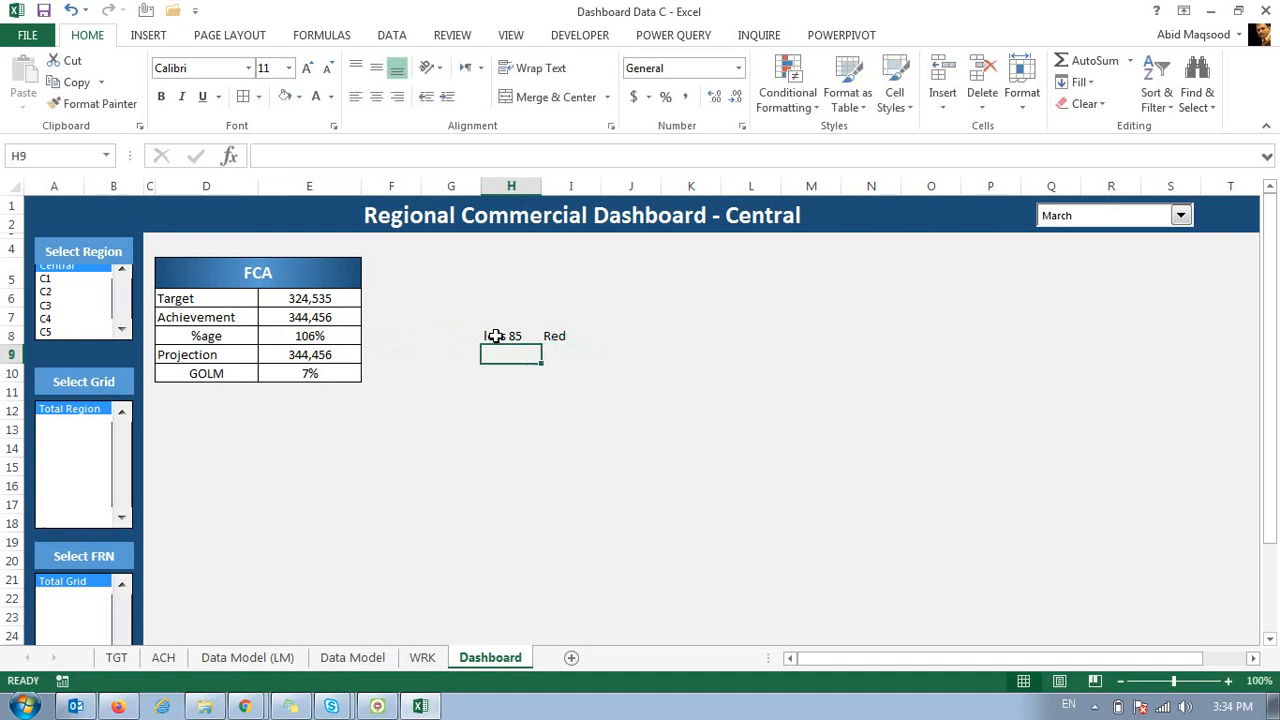
Add the second colour threshold, with "85 & <100" in H9 and "Yellow" in I9.
type("85")
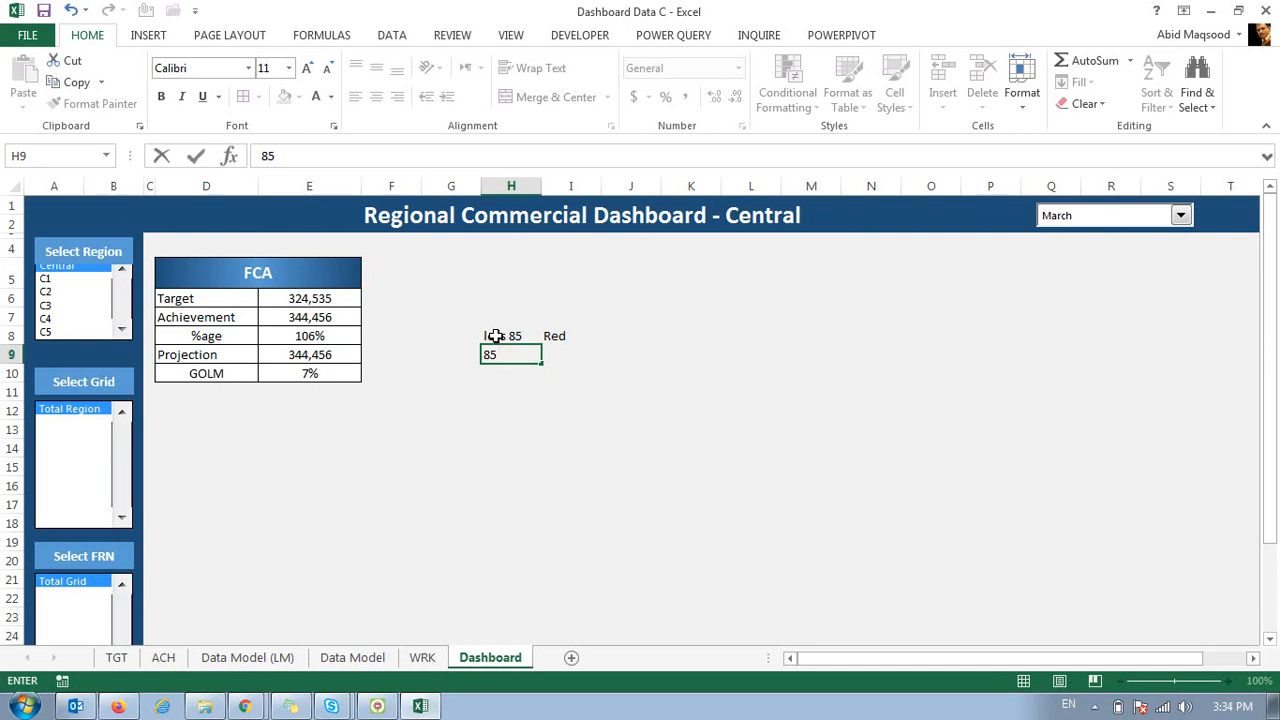
type(" 100")
key("Left")
key("Right")
key("F2")
key("Left")
type("<")
type("&")
key("Tab")
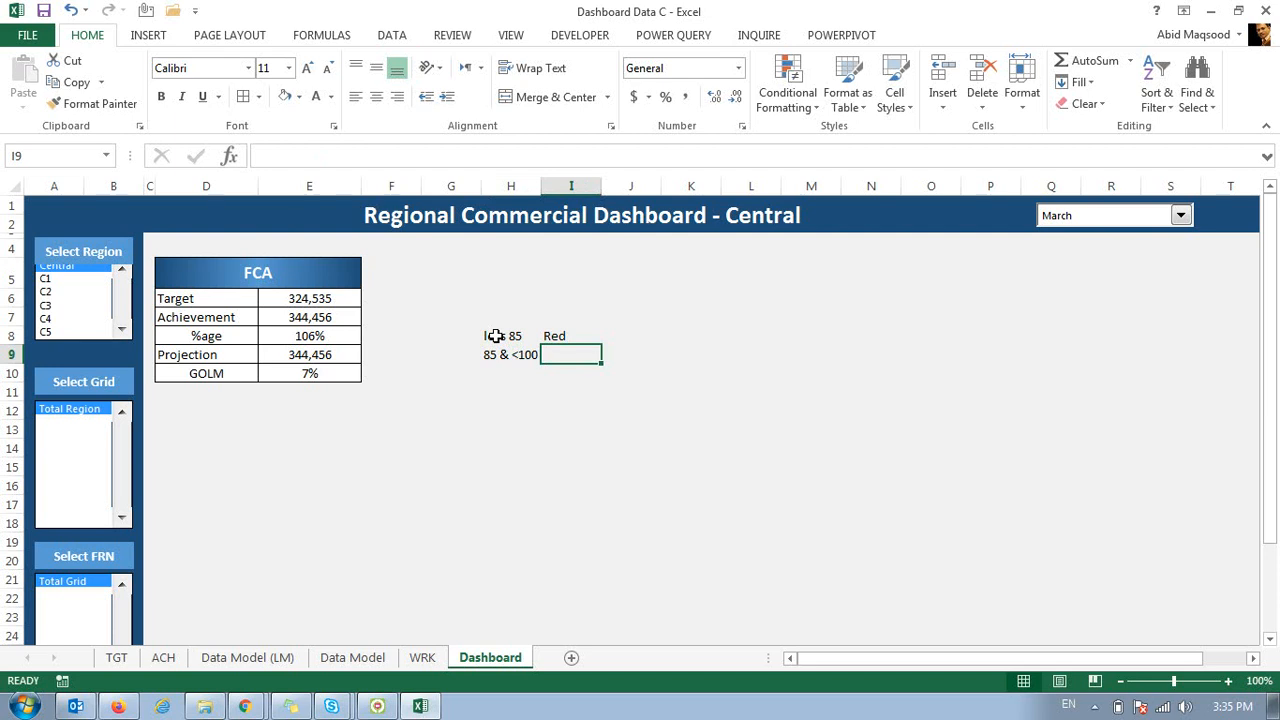
type("Yellow")
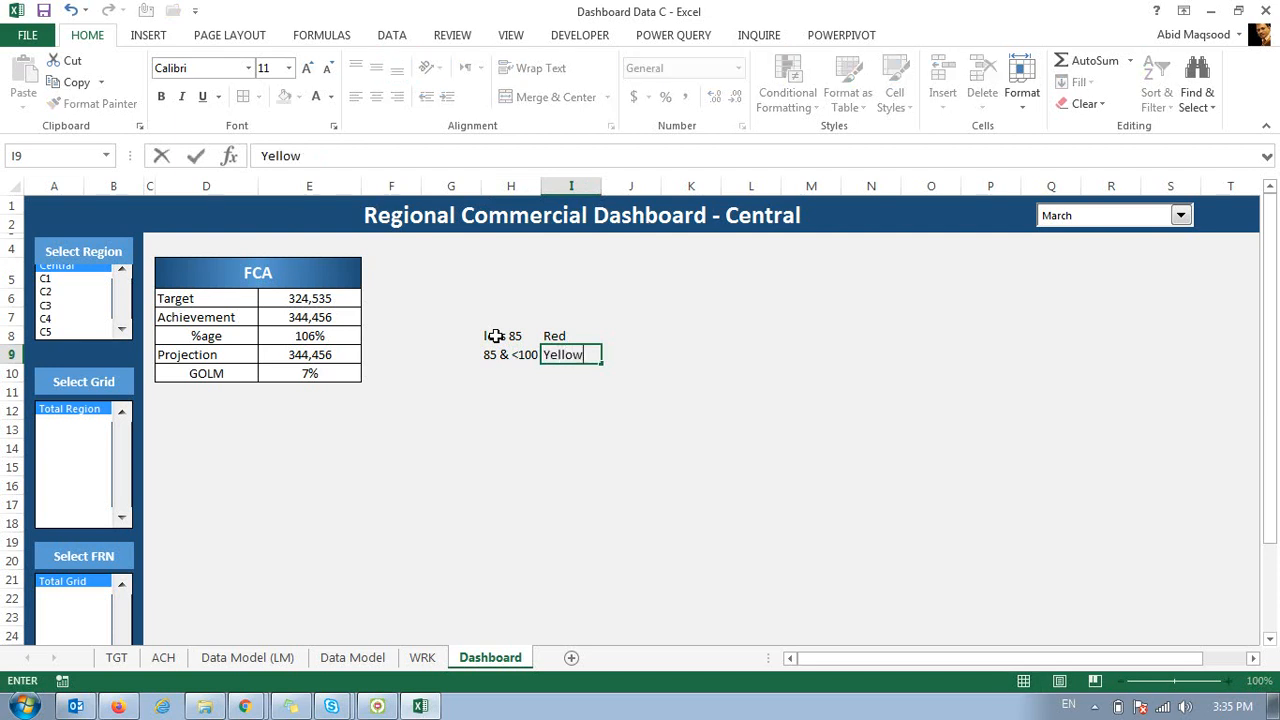
key("Return")
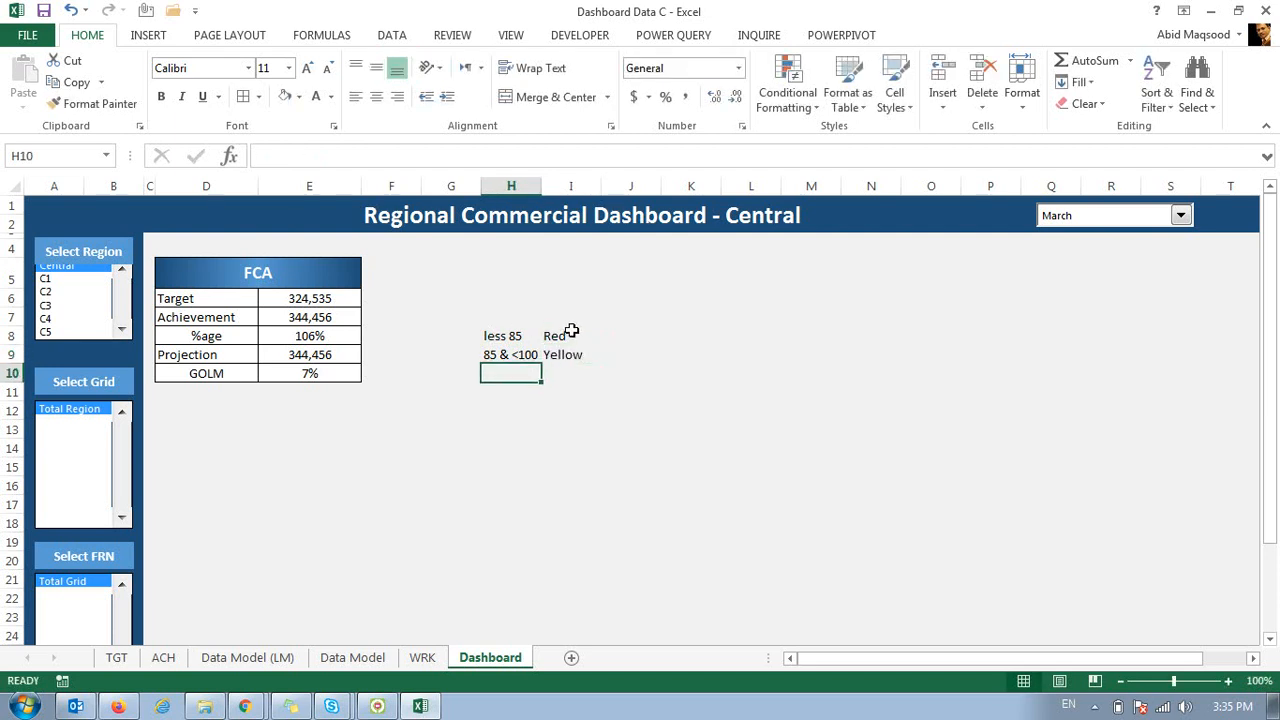
Add the third colour threshold, with 100 in H10 and "Green" in I10.
type("100")
key("Tab")
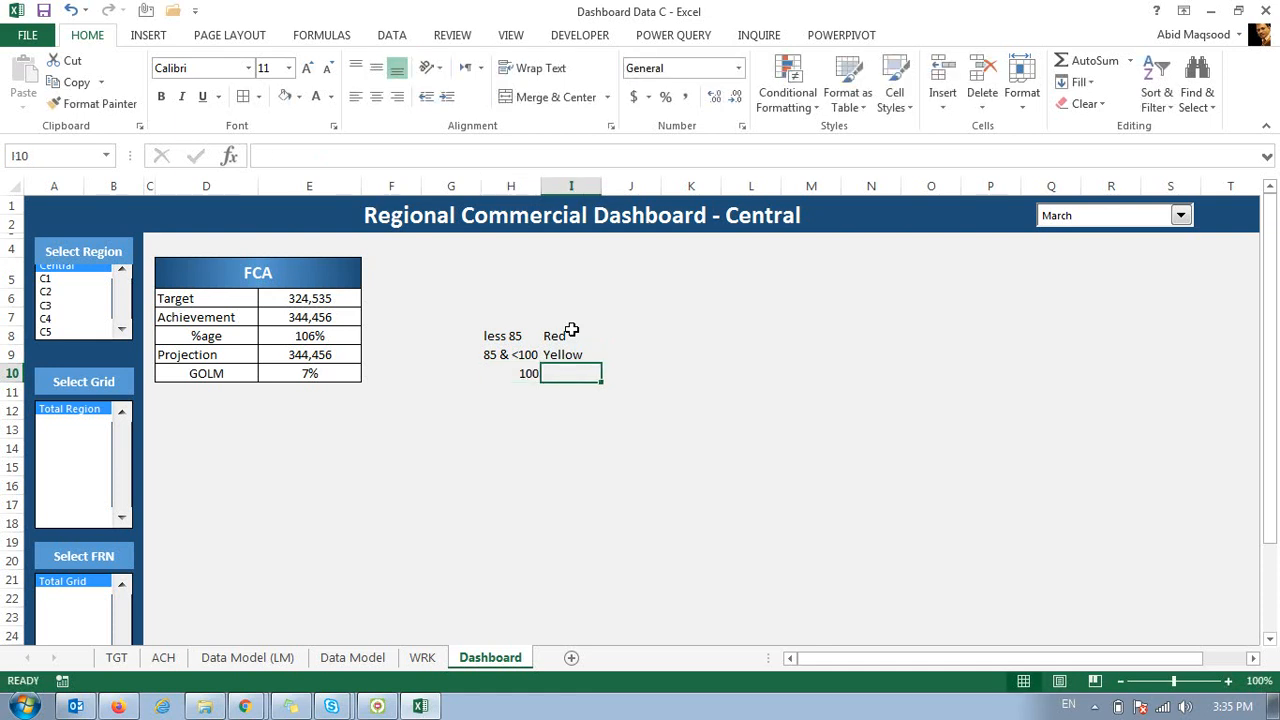
type("Green")
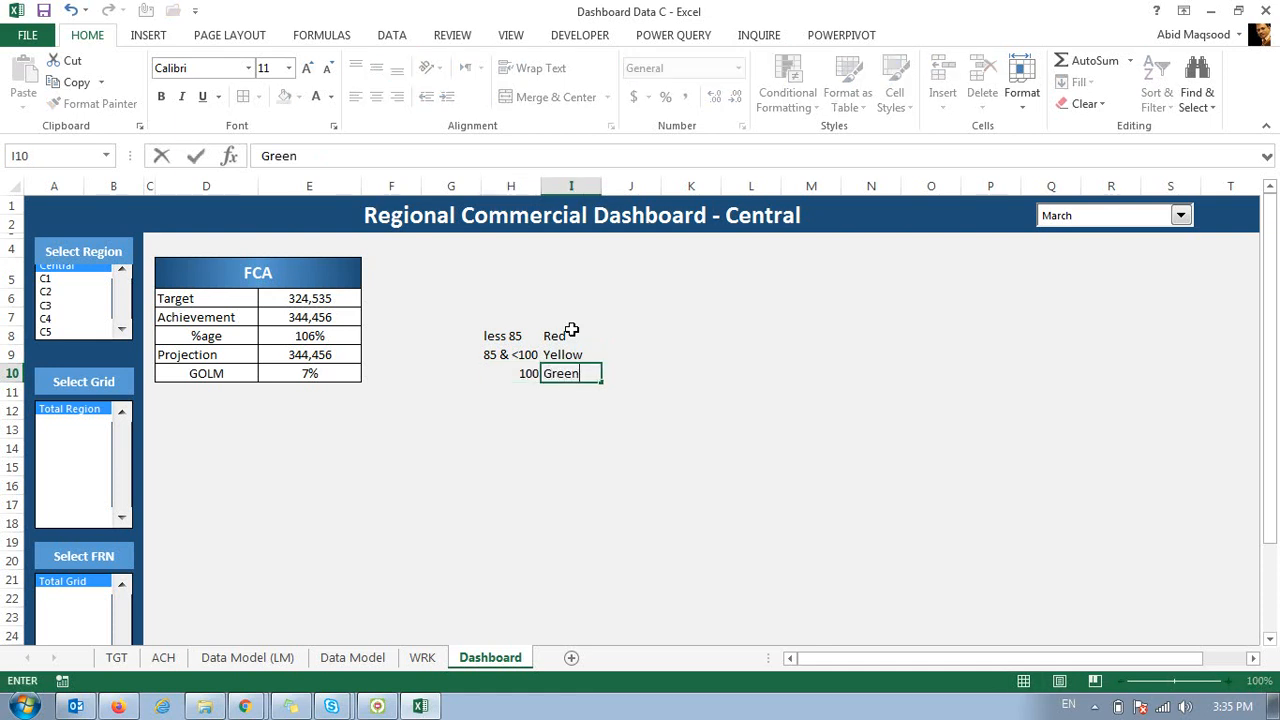
key("Return")
Create a conditional formatting rule on the %age value in E8 for cell values less than .85.
key("Up")
key("Up")
key("Up")
key("Left")
key("Left")
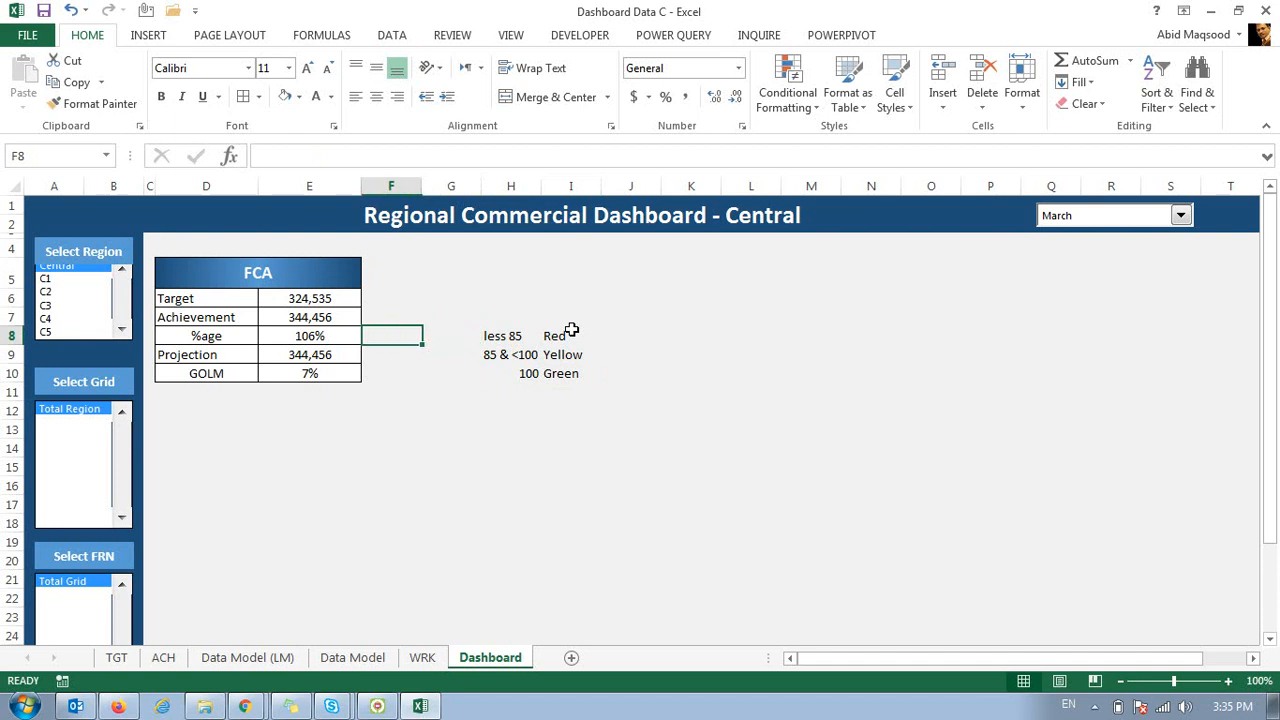
key("Left")
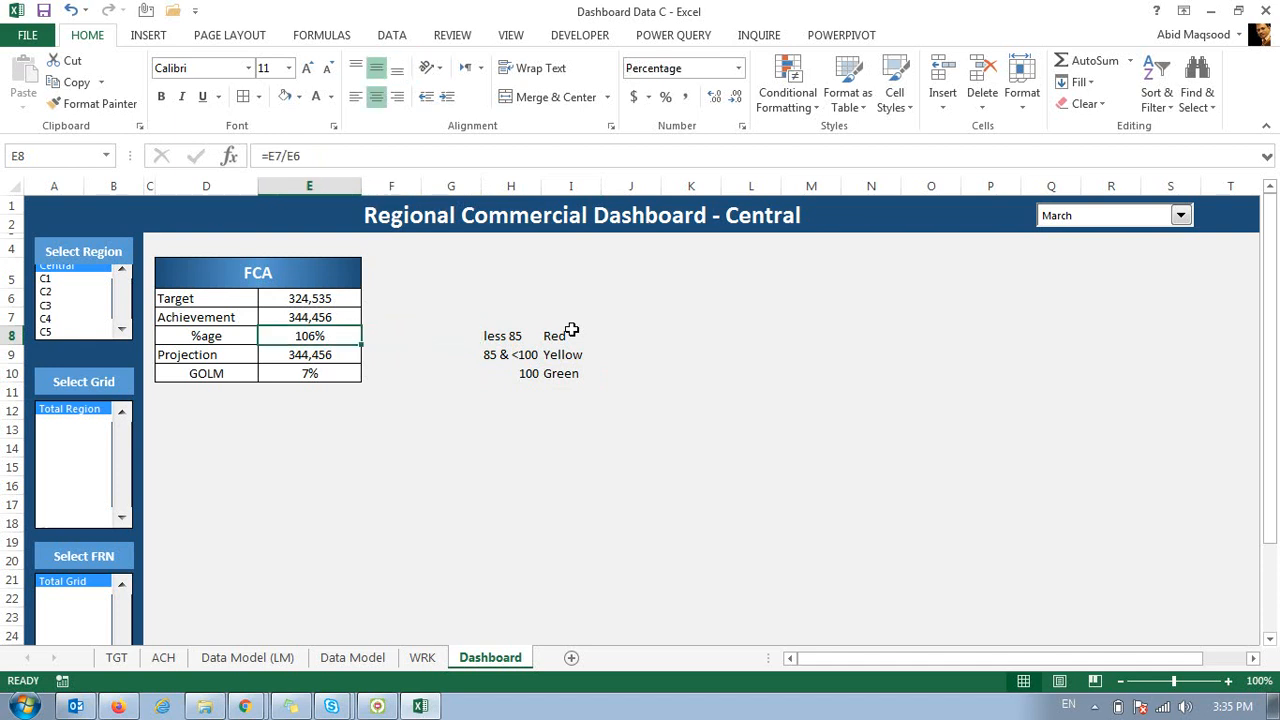
left_click(797, 107)
left_click(828, 353)
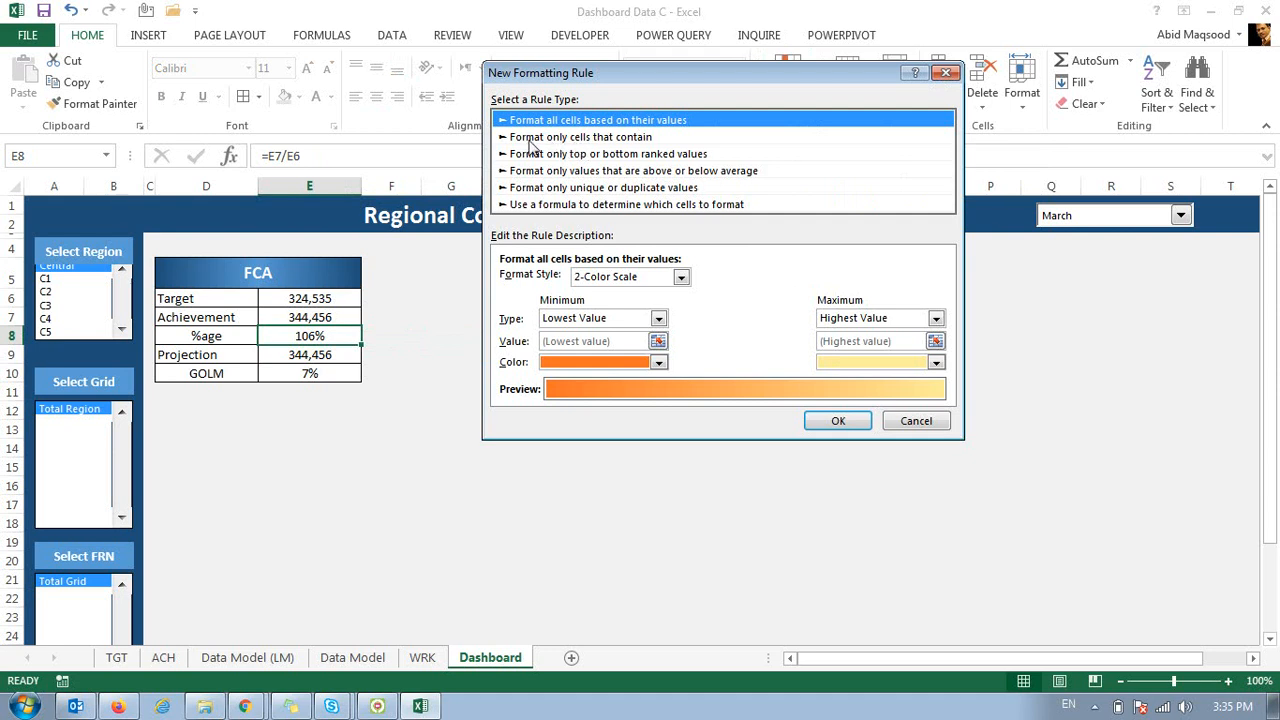
left_click(601, 137)
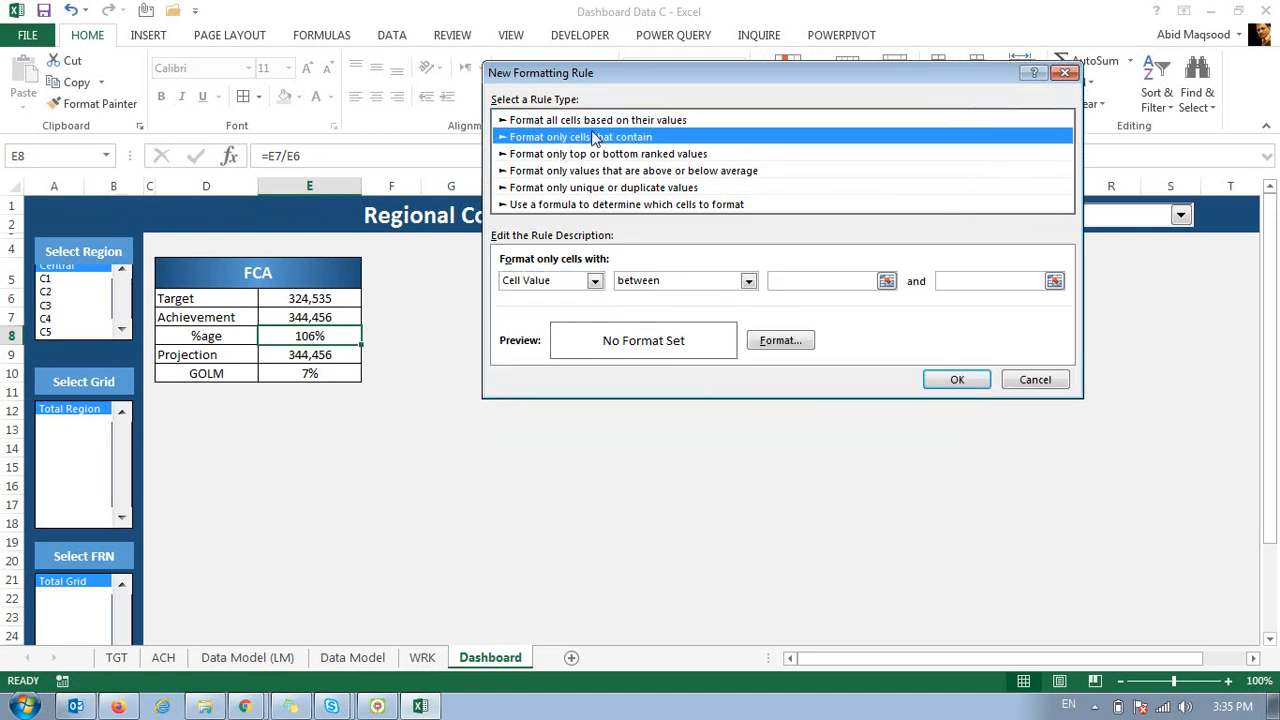
left_click(673, 283)
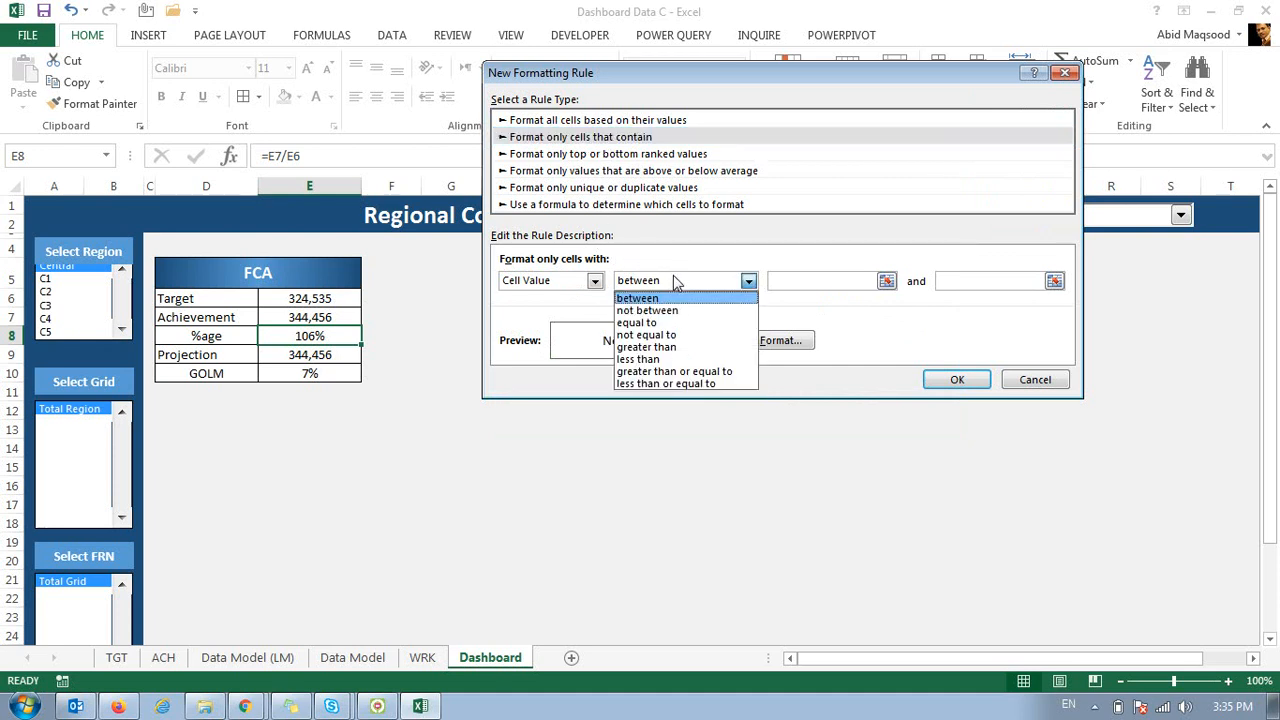
left_click(650, 359)
left_click(778, 283)
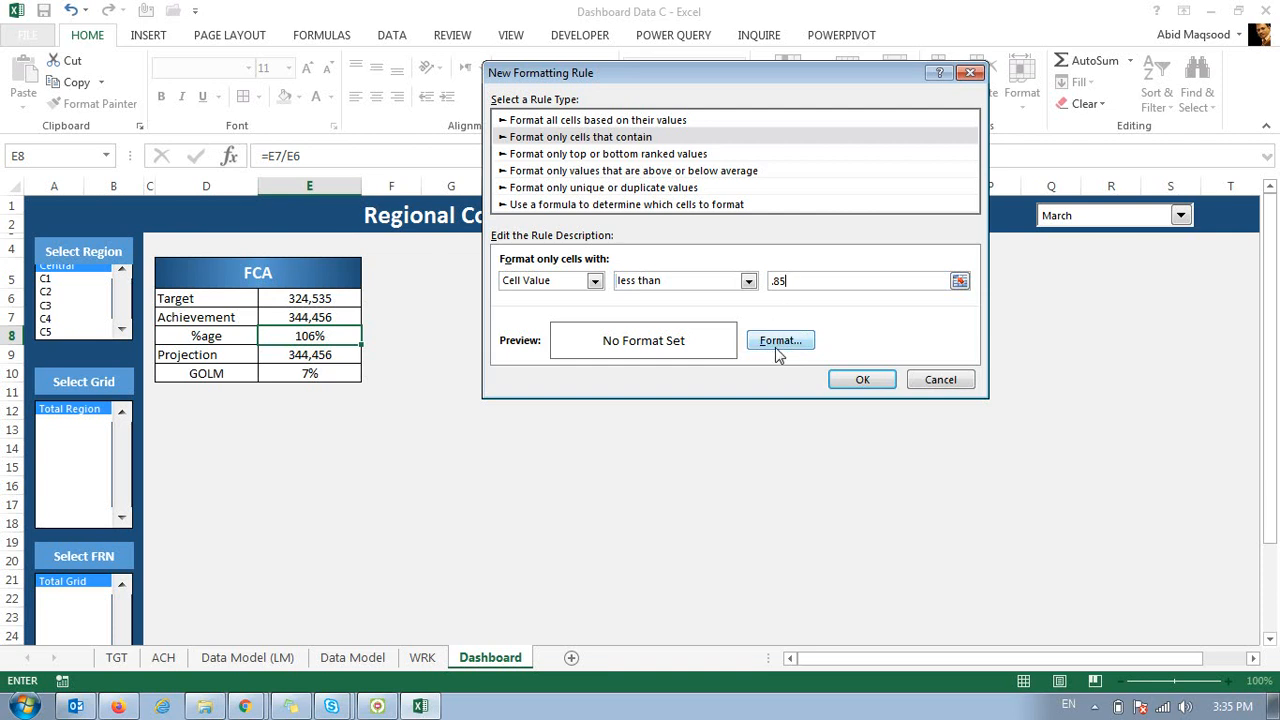
Give the rule a two-colour gradient fill from dark red to red with vertical shading, dark at both sides and bright in the middle.
left_click(779, 345)
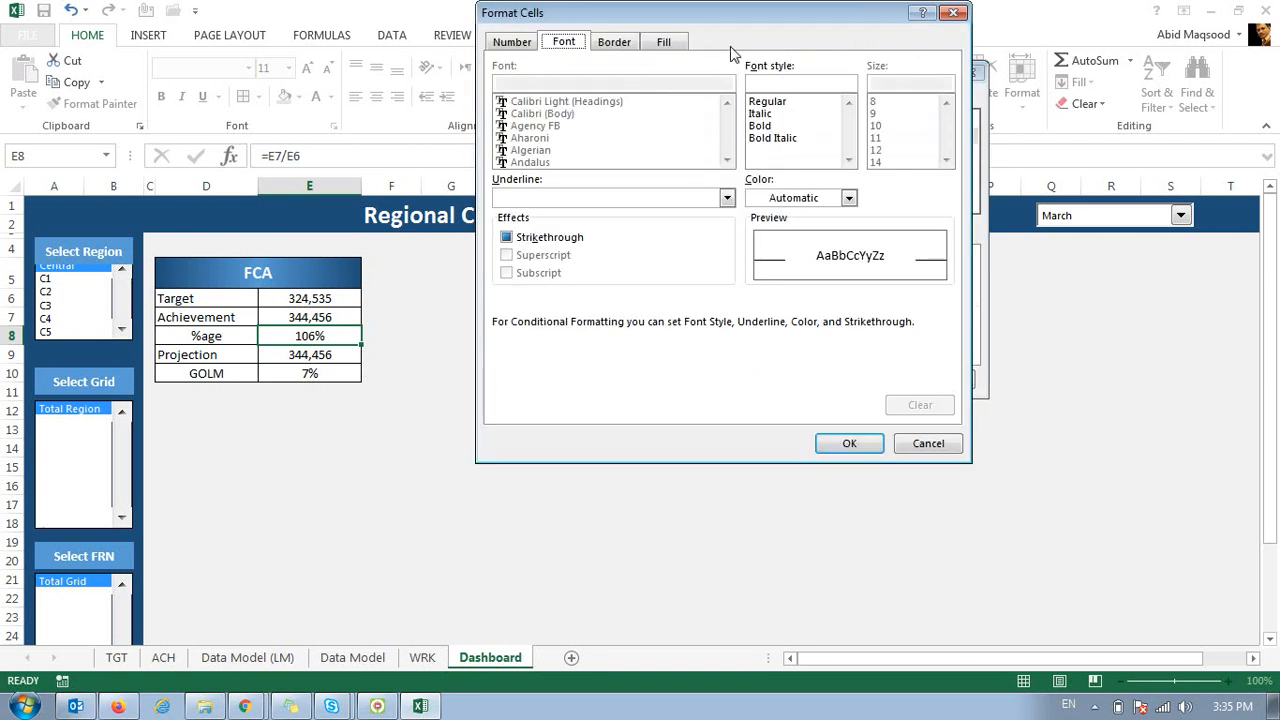
left_click(663, 42)
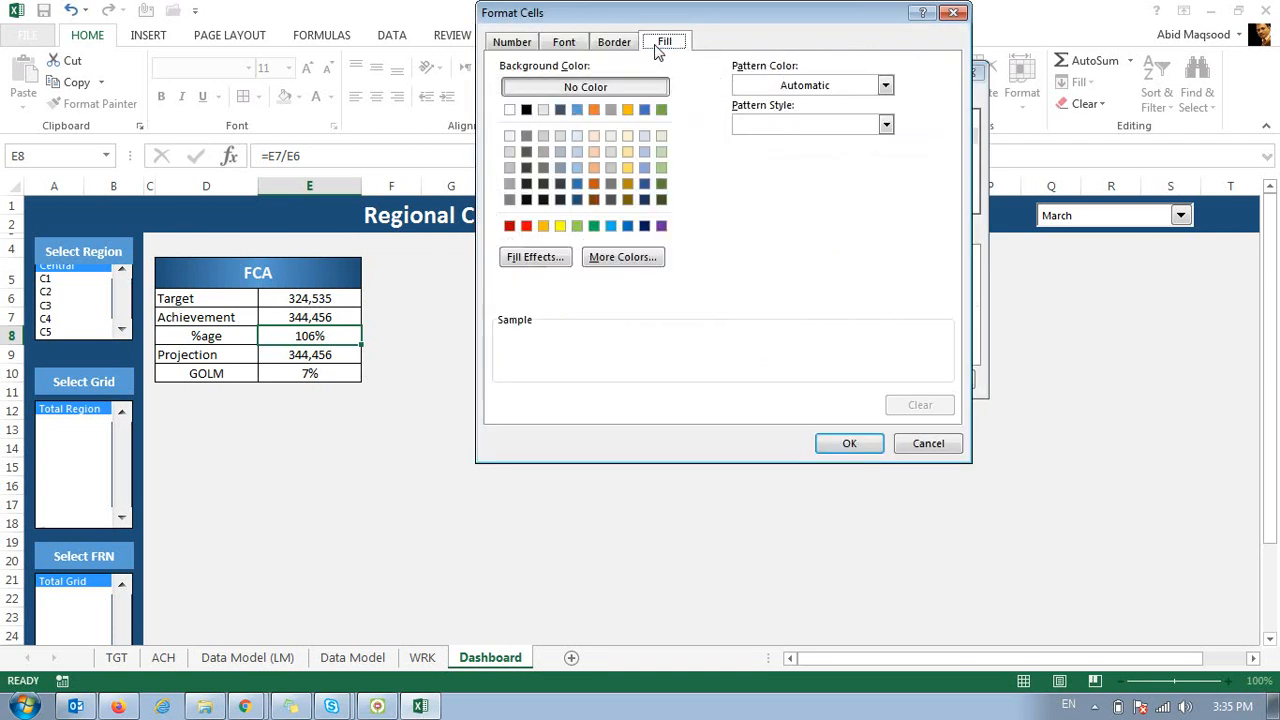
left_click(535, 257)
left_click(782, 103)
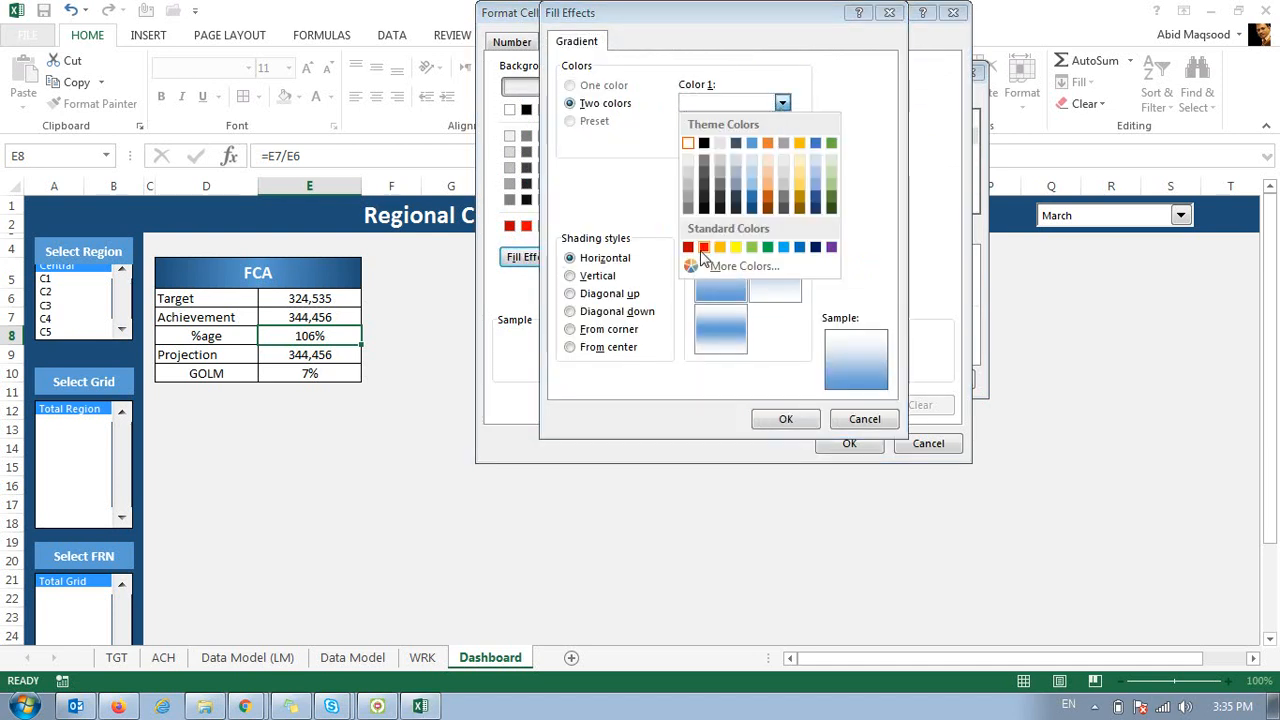
left_click(703, 248)
left_click(782, 142)
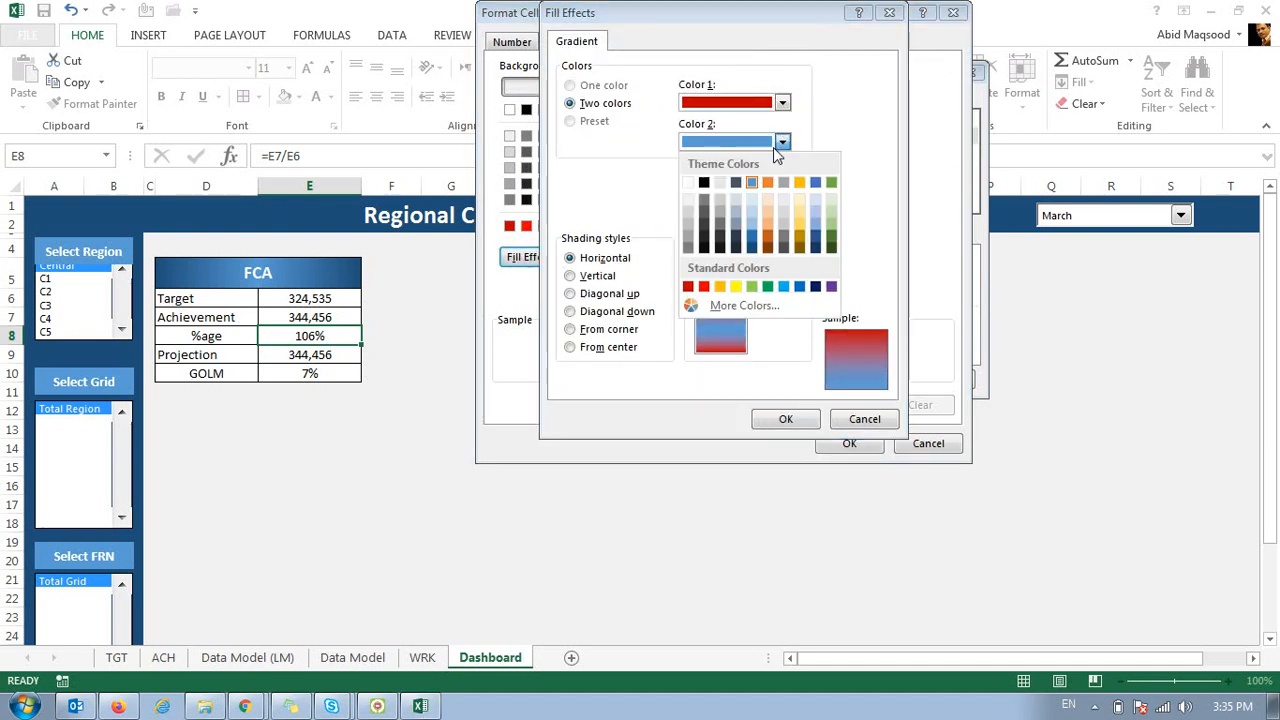
left_click(704, 287)
left_click(570, 275)
left_click(706, 328)
left_click(786, 419)
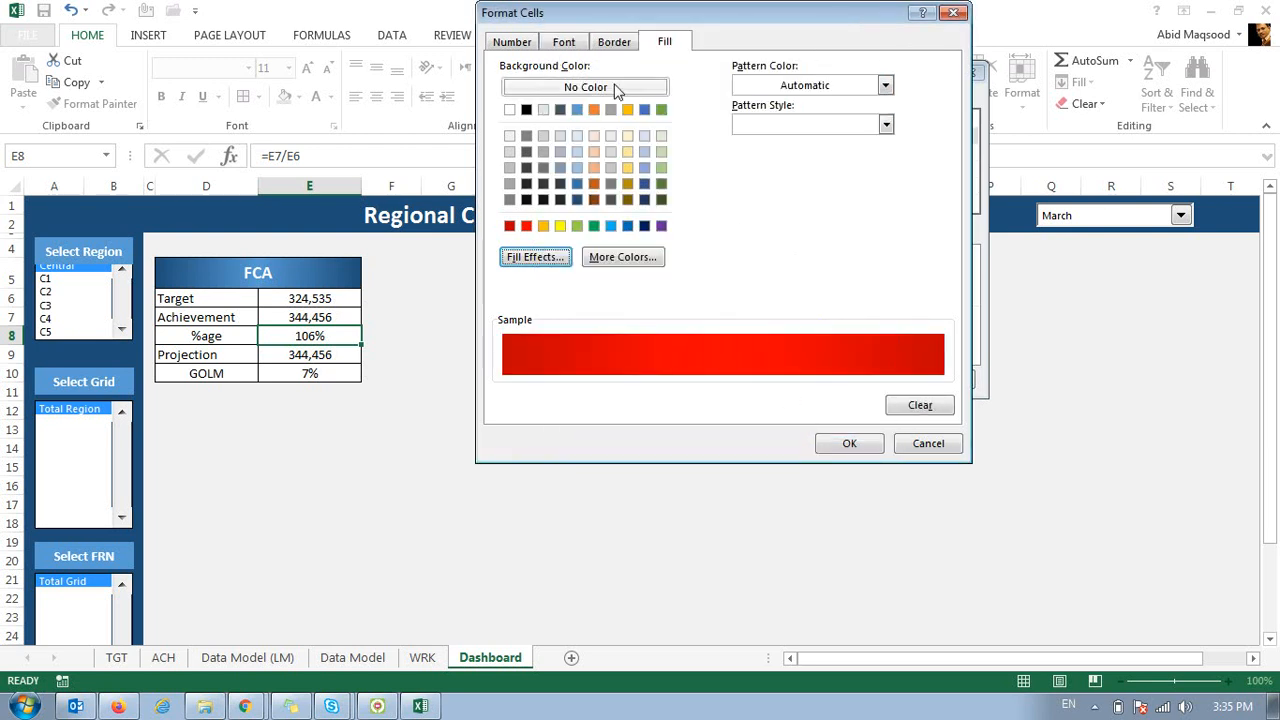
Make the red rule's text bold and white, and save the rule.
left_click(566, 42)
left_click(760, 126)
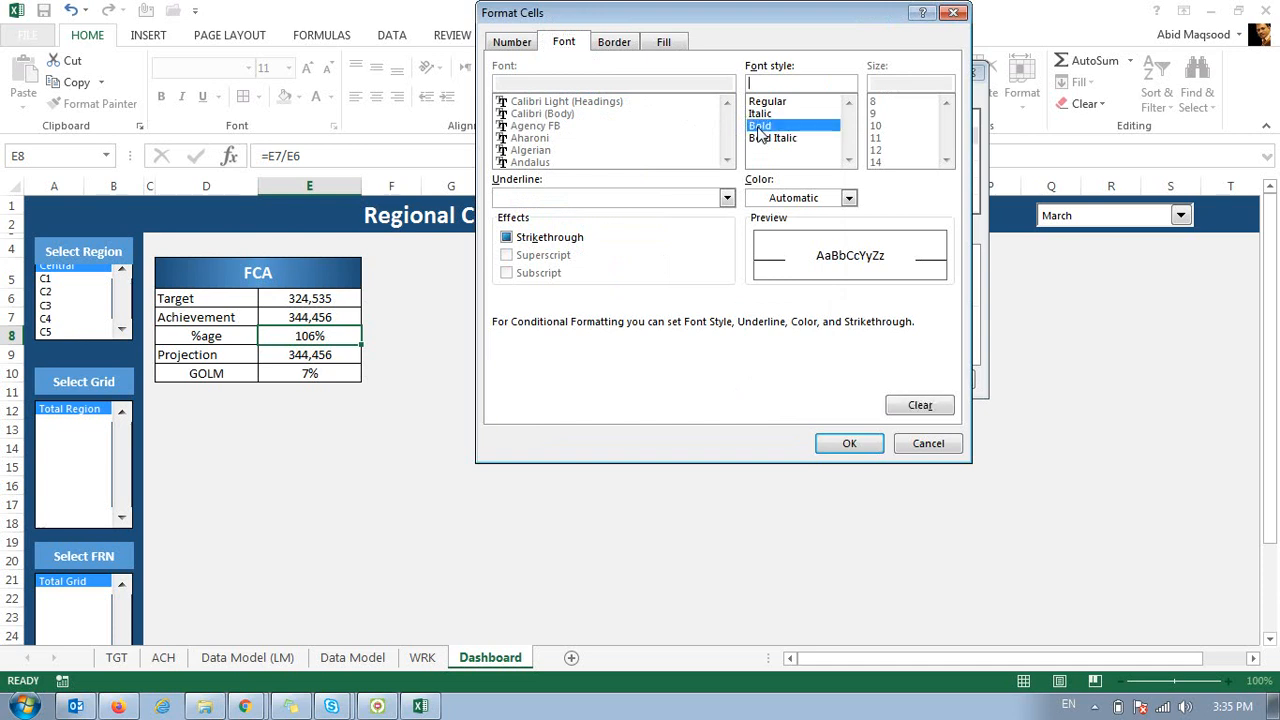
left_click(800, 197)
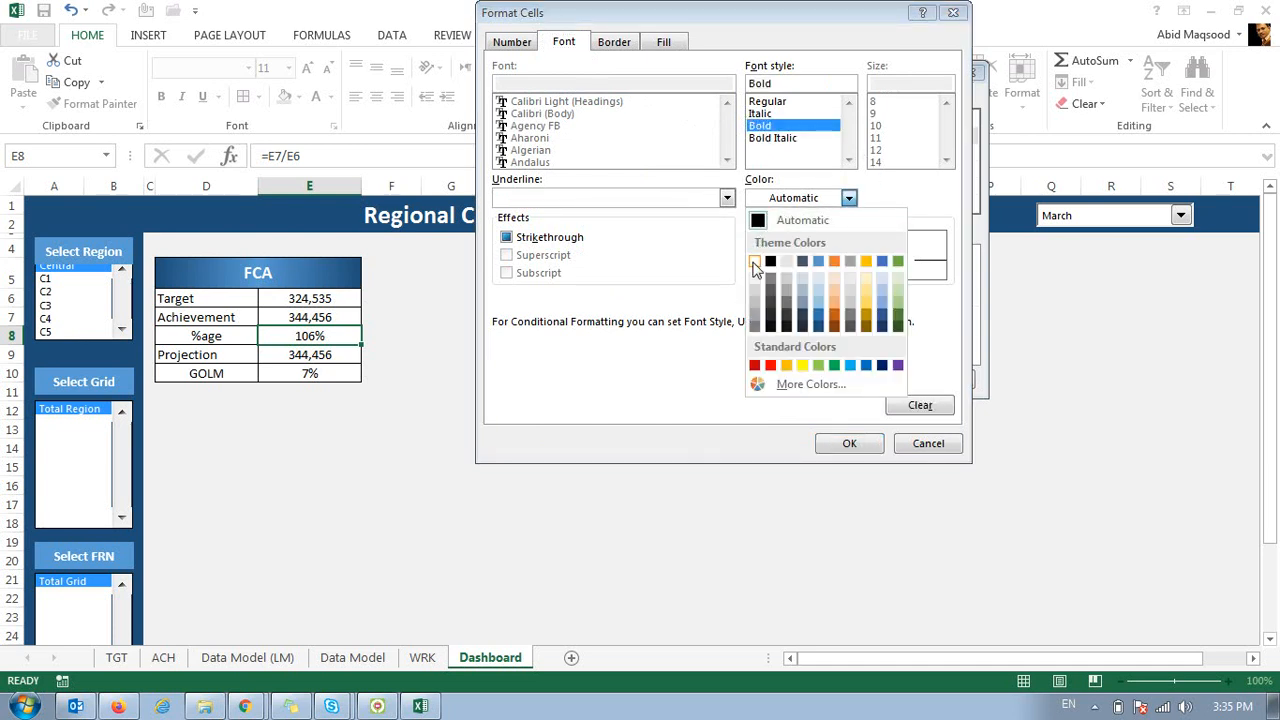
left_click(755, 261)
left_click(845, 446)
left_click(860, 383)
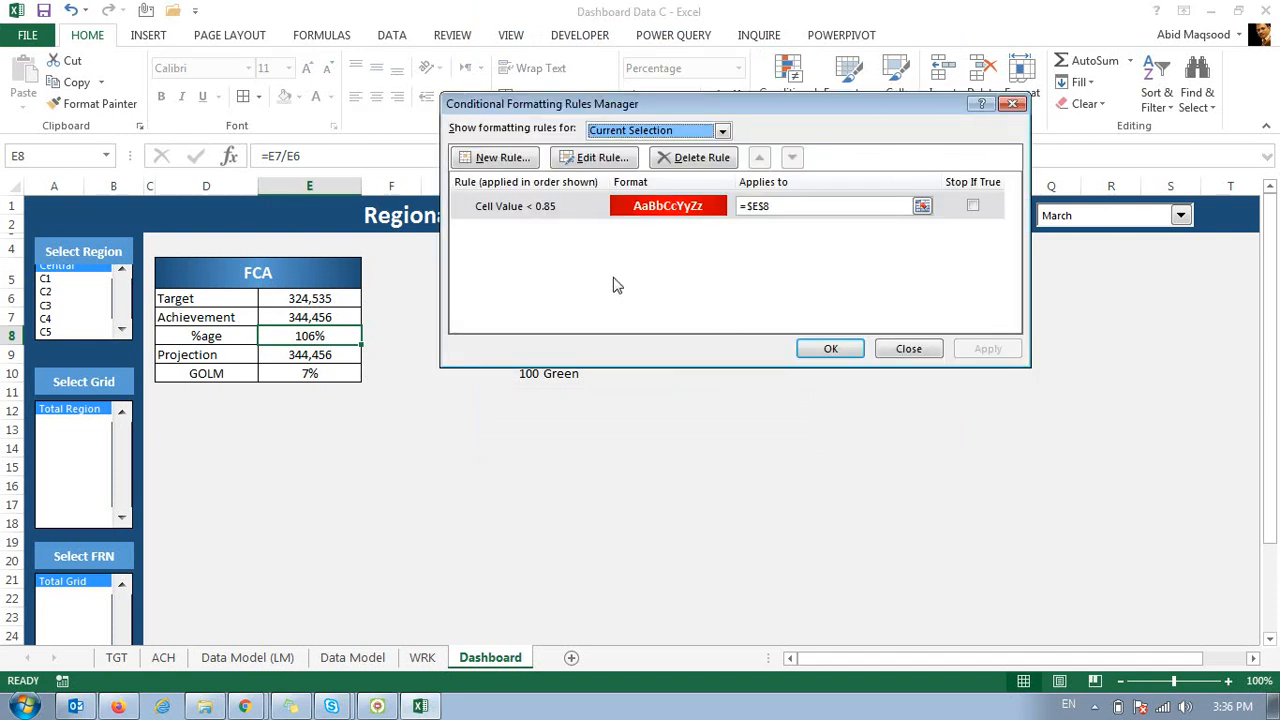
Create a second conditional formatting rule on E8 for cell values greater than or equal to 1.
left_click(512, 160)
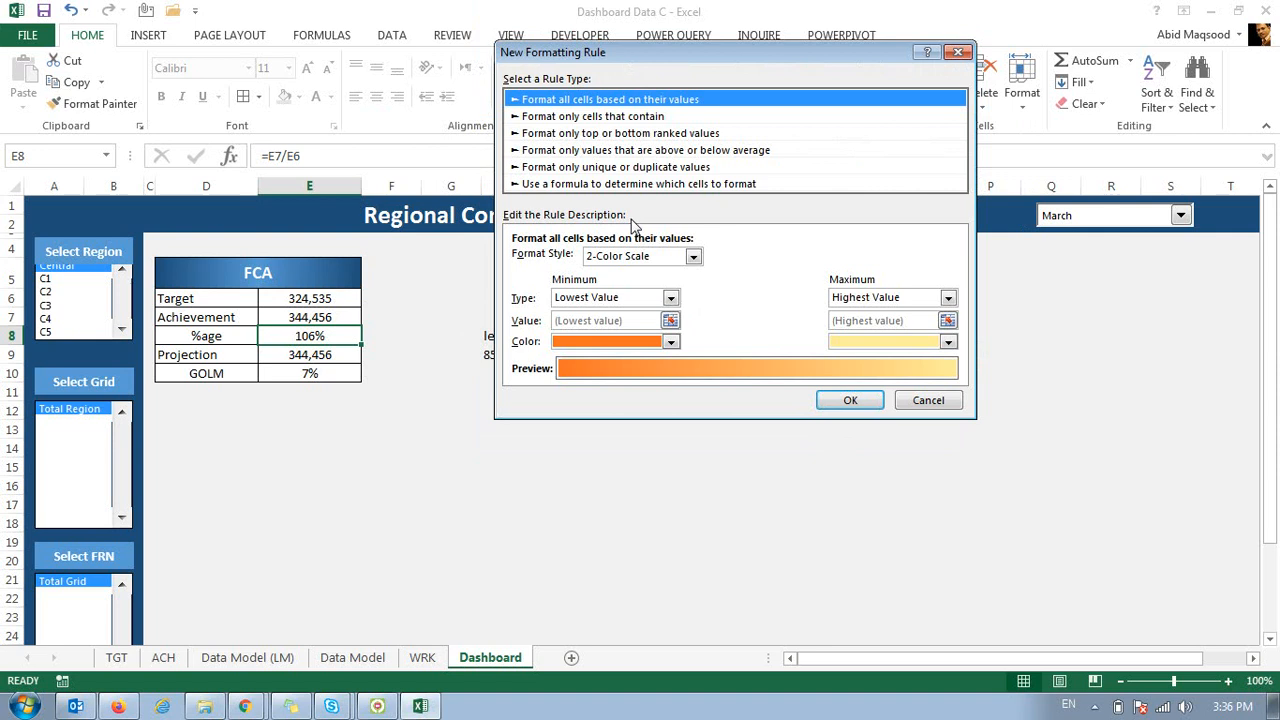
left_click(578, 117)
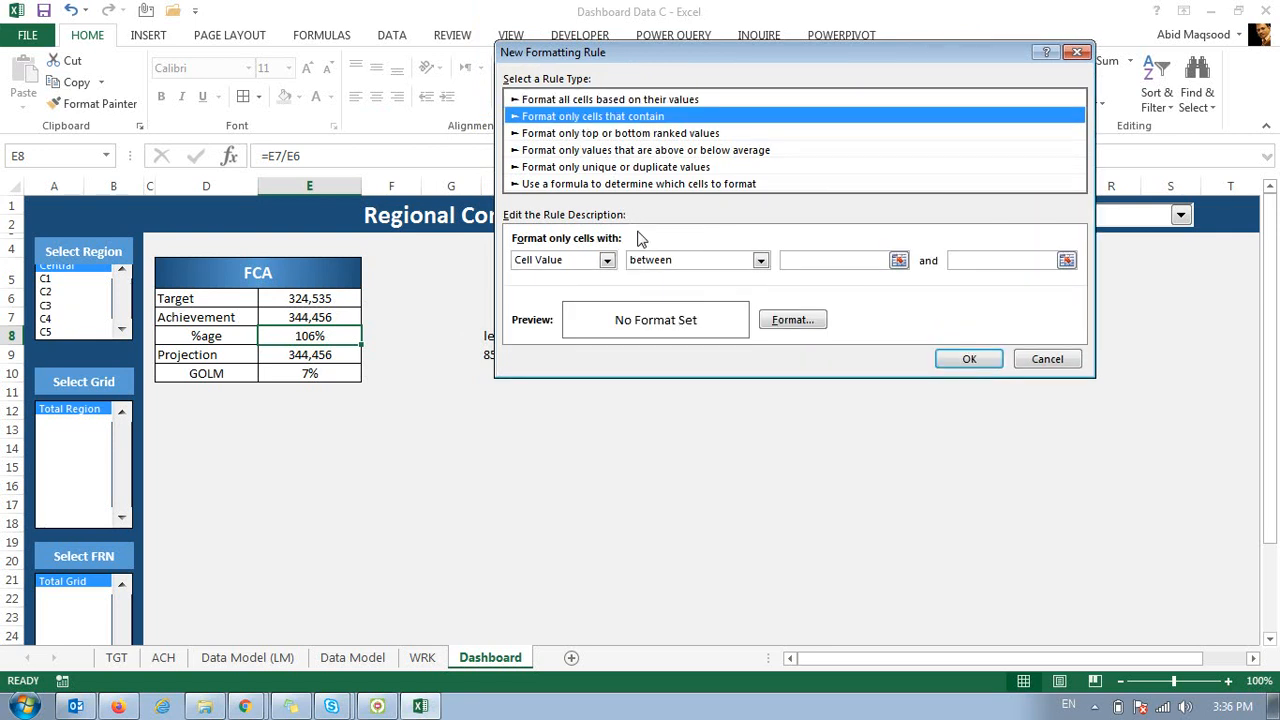
left_click(792, 263)
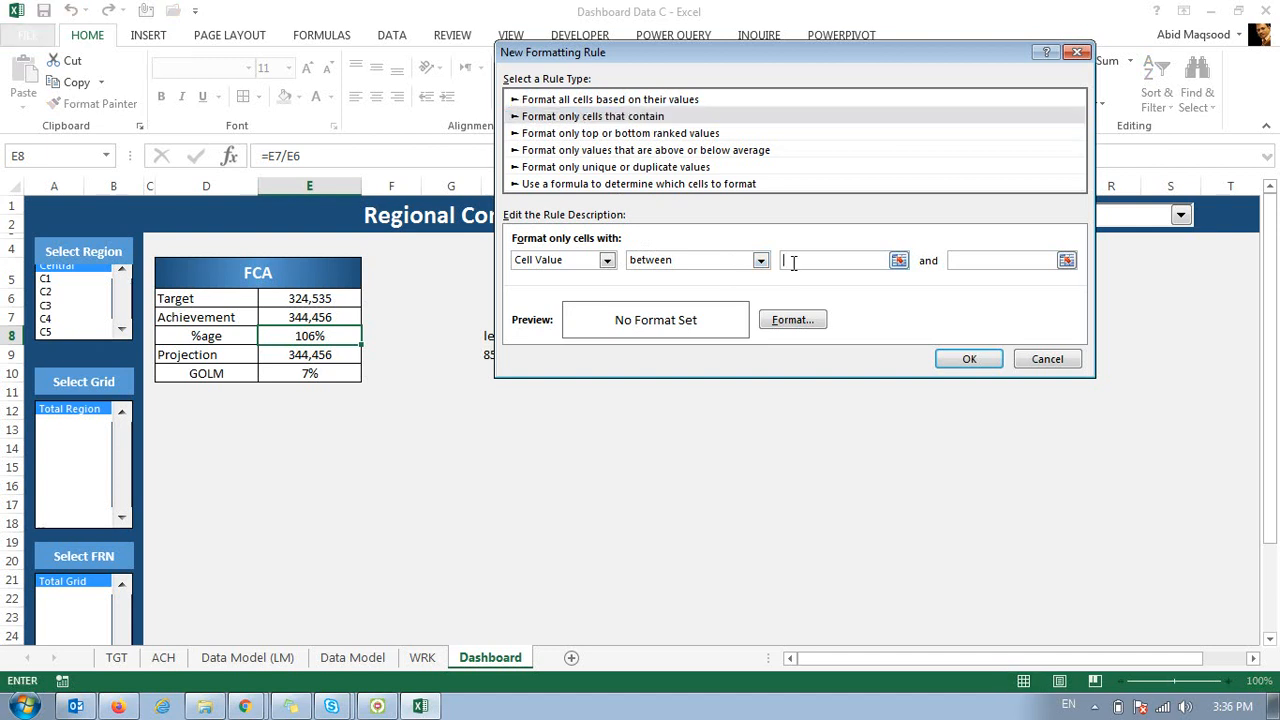
left_click(760, 260)
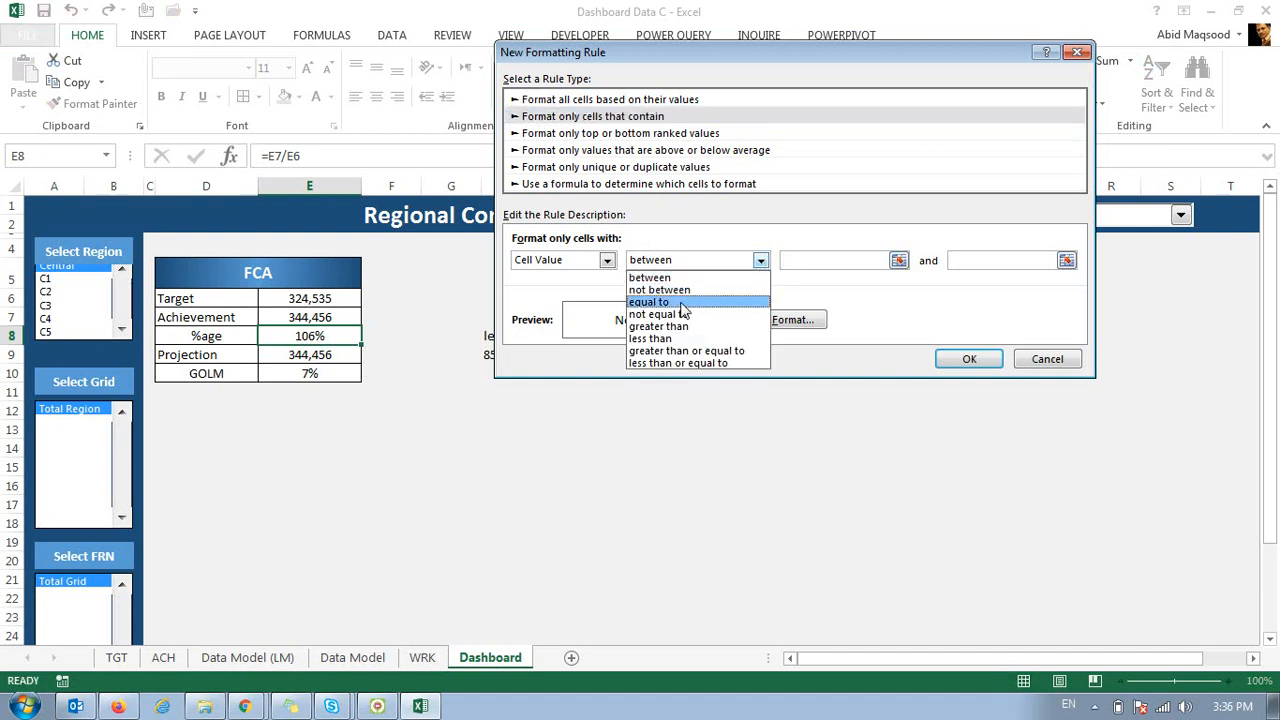
left_click(664, 330)
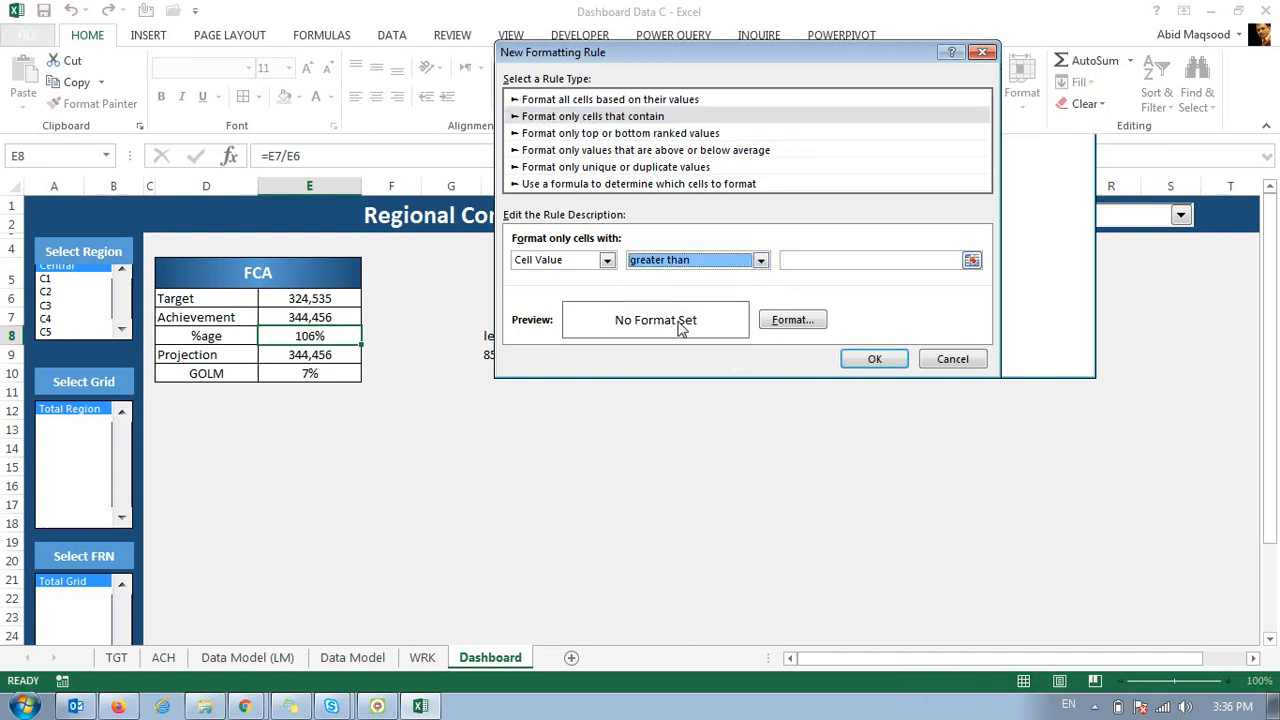
left_click(760, 260)
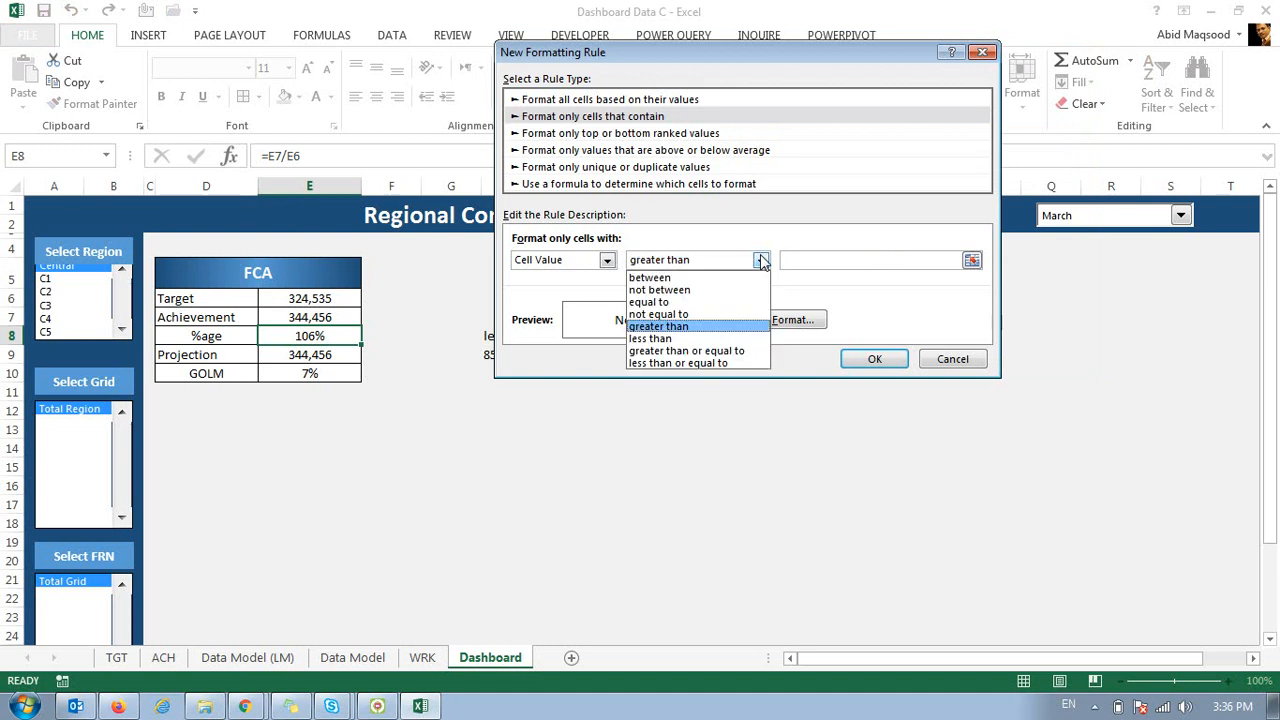
left_click(707, 352)
left_click(812, 260)
type("1")
Set the font colour of the greater-than-or-equal-to-1 rule to white.
left_click(792, 320)
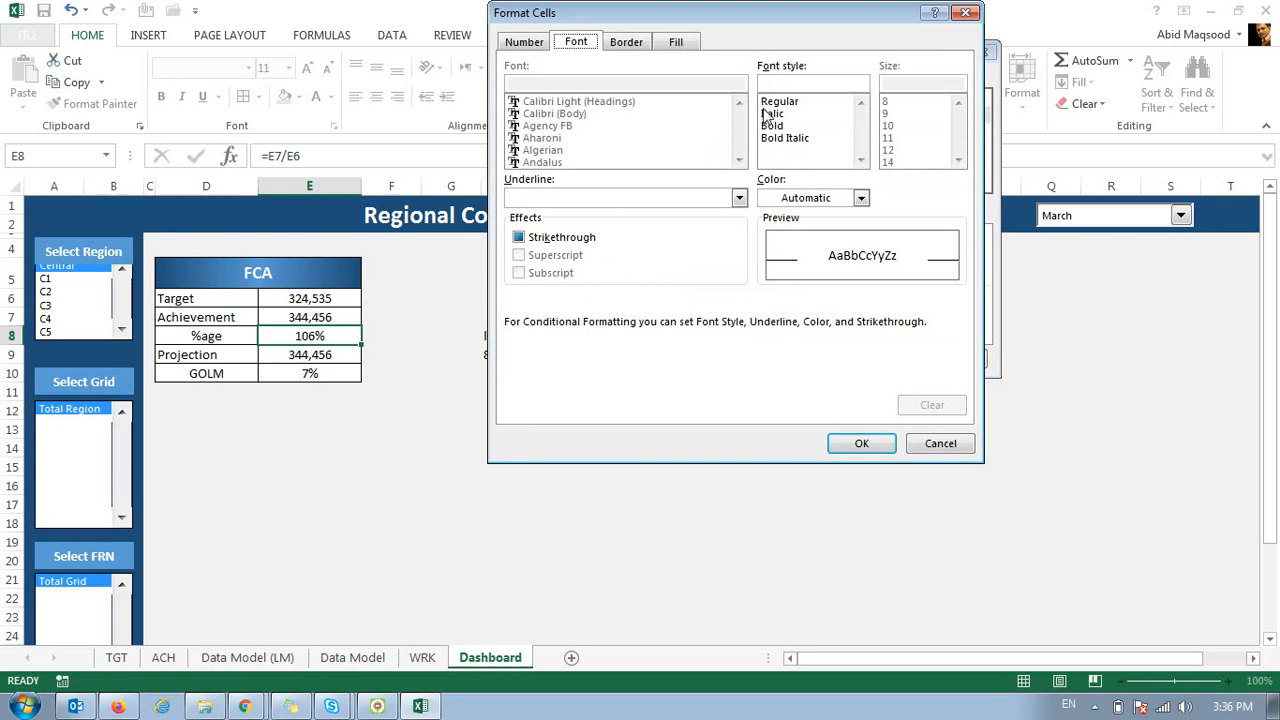
left_click(858, 197)
left_click(771, 265)
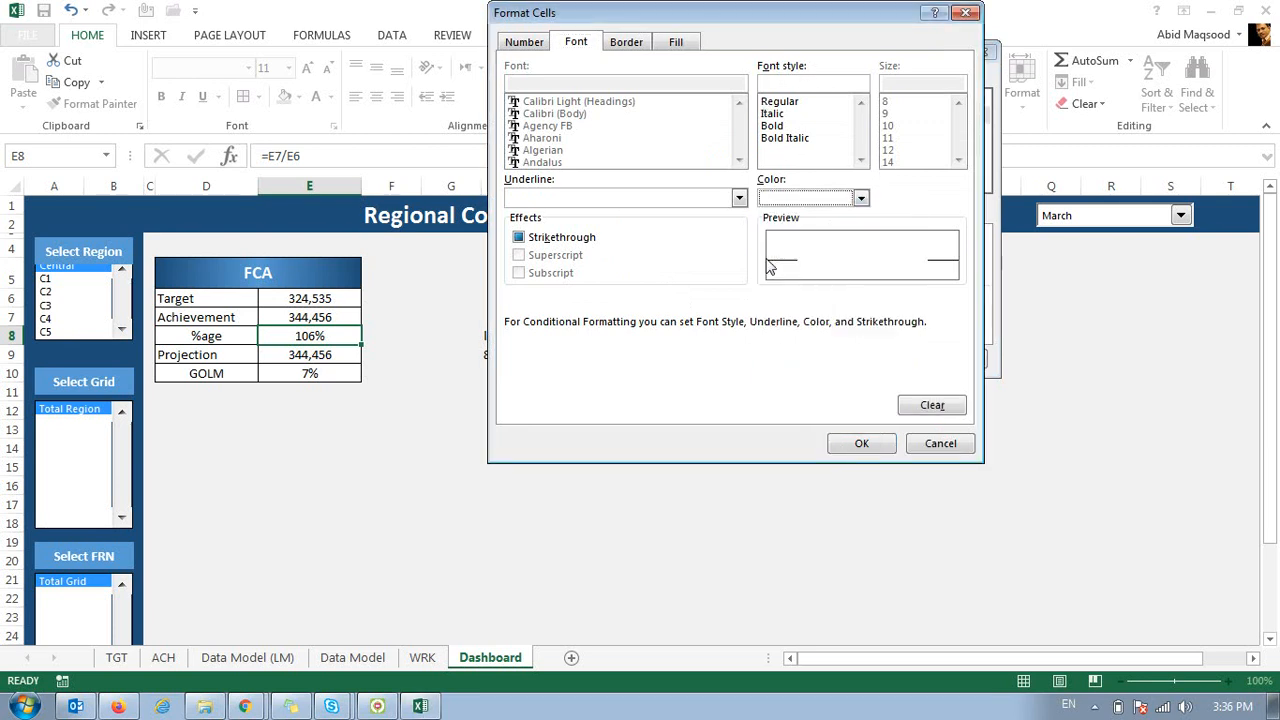
Give the rule a vertical two-colour gradient fill, dark green at both sides and green in the middle, and save it.
left_click(676, 45)
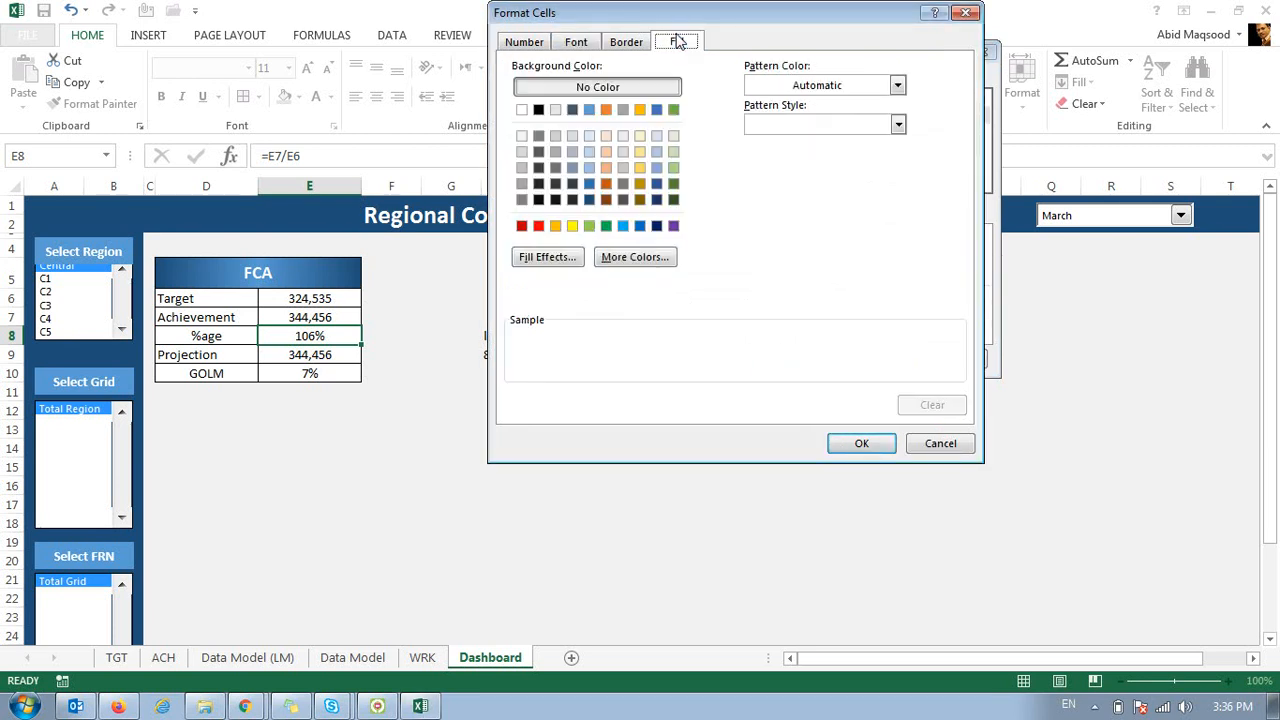
left_click(558, 252)
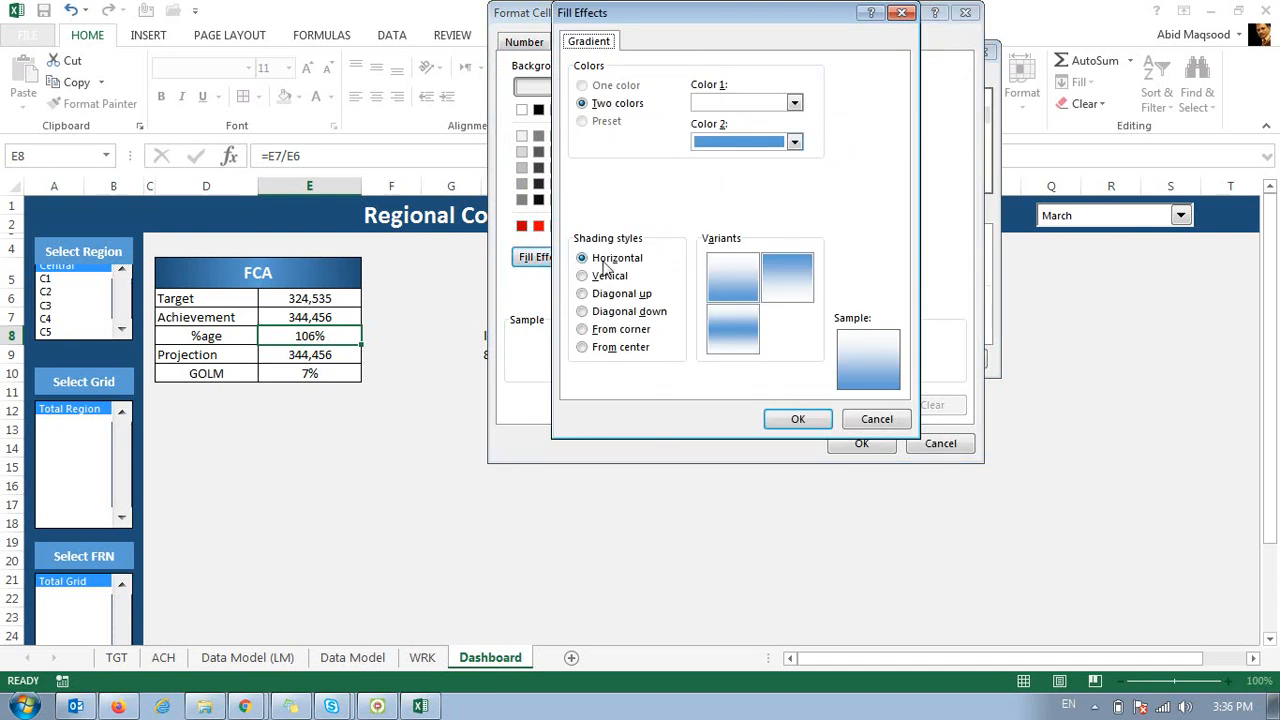
left_click(598, 278)
left_click(794, 103)
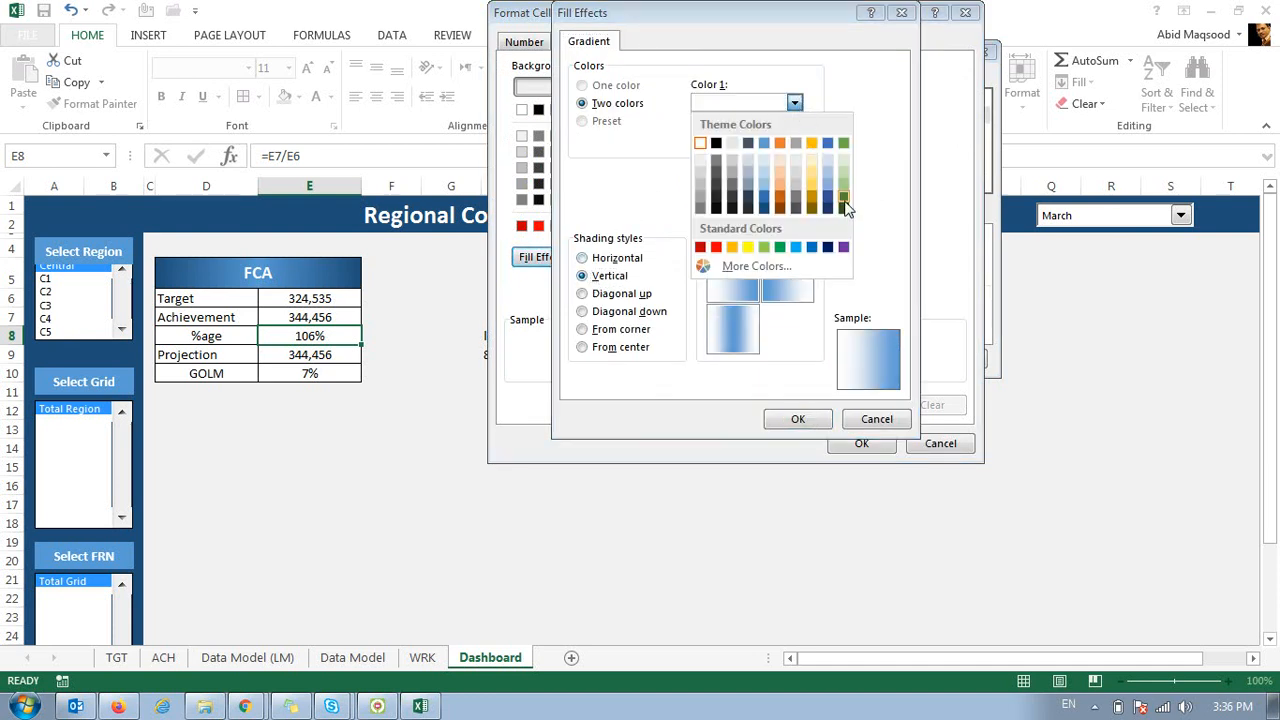
left_click(844, 209)
left_click(794, 142)
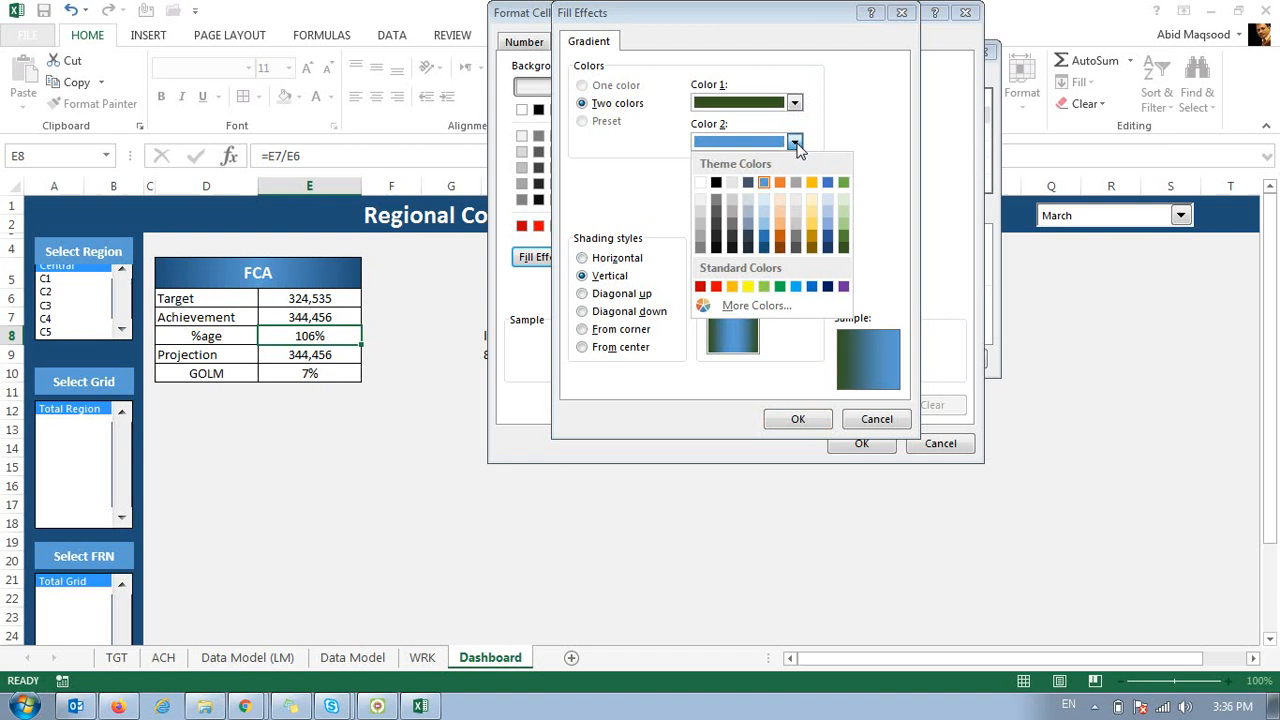
left_click(780, 287)
left_click(728, 324)
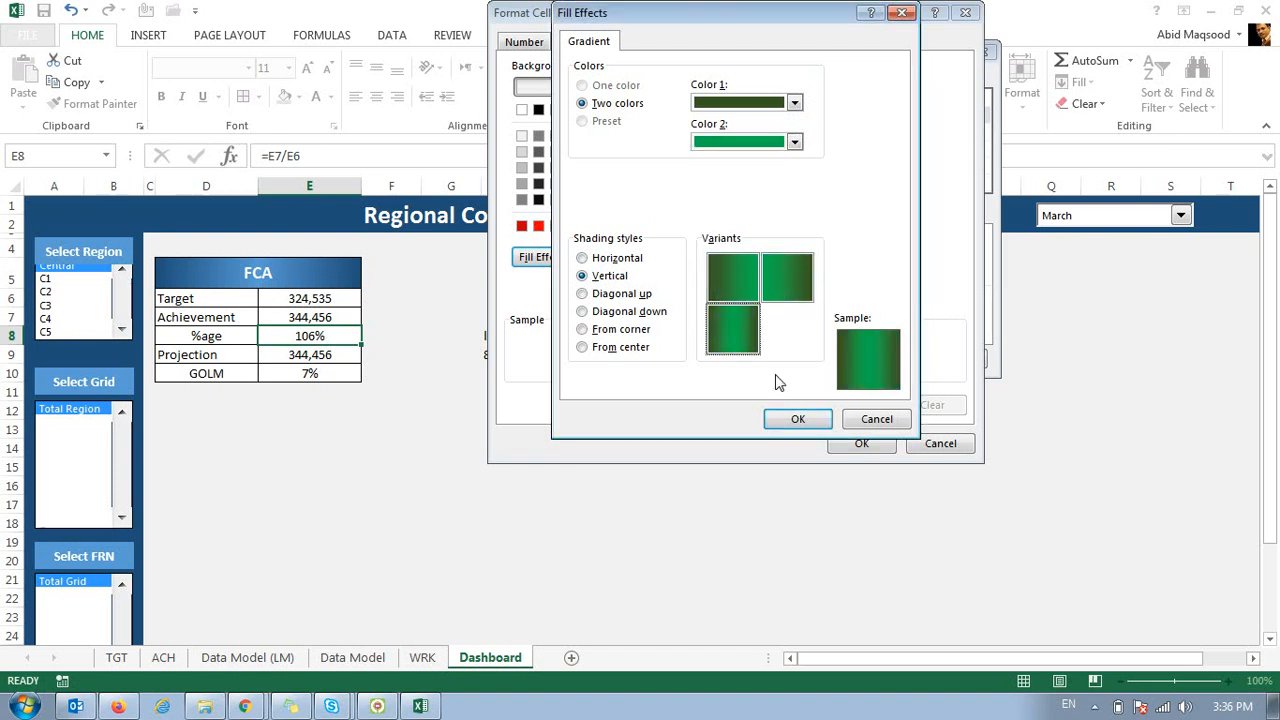
left_click(798, 419)
left_click(862, 444)
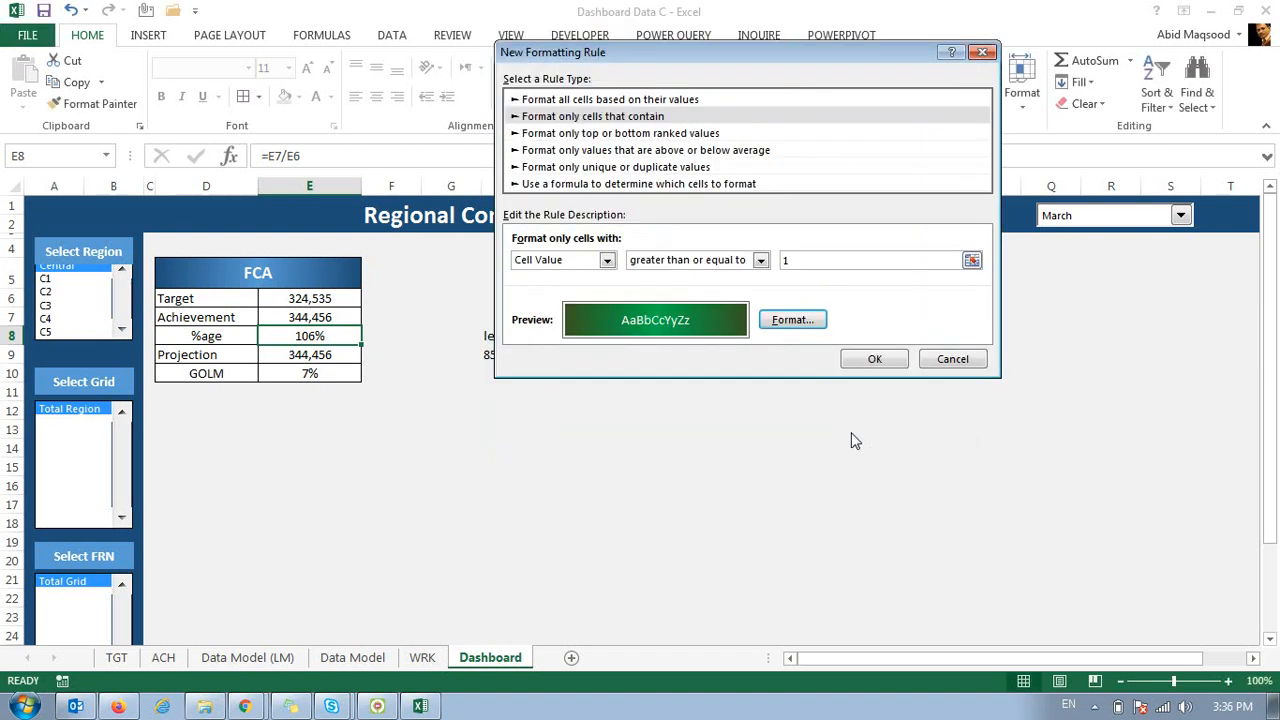
left_click(873, 362)
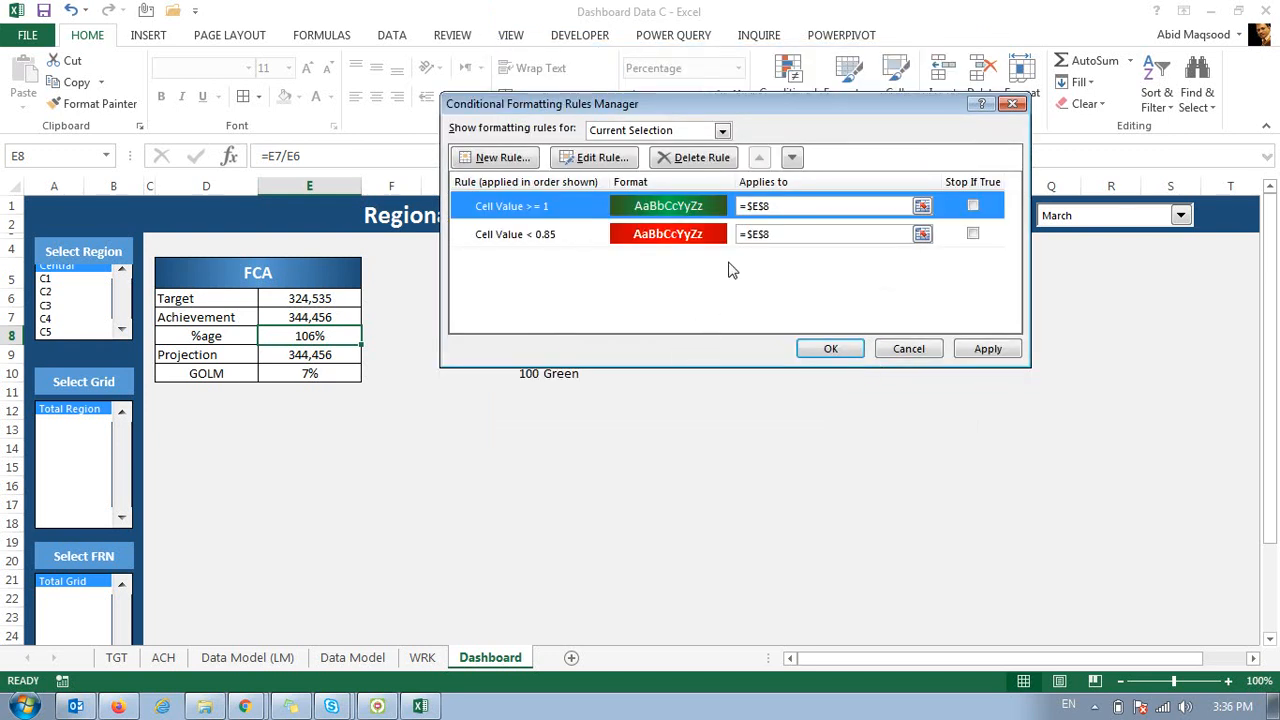
Create a third conditional formatting rule on E8 for cell values between 85% and 100%.
left_click(484, 160)
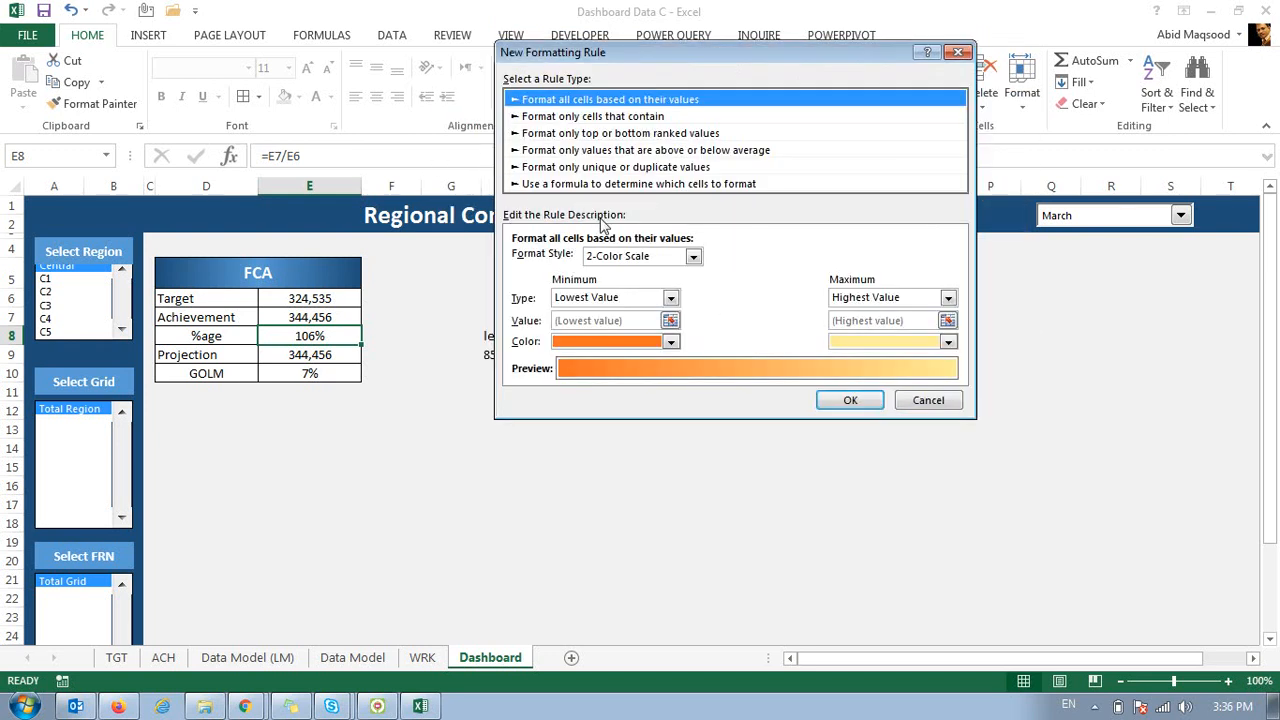
left_click(562, 118)
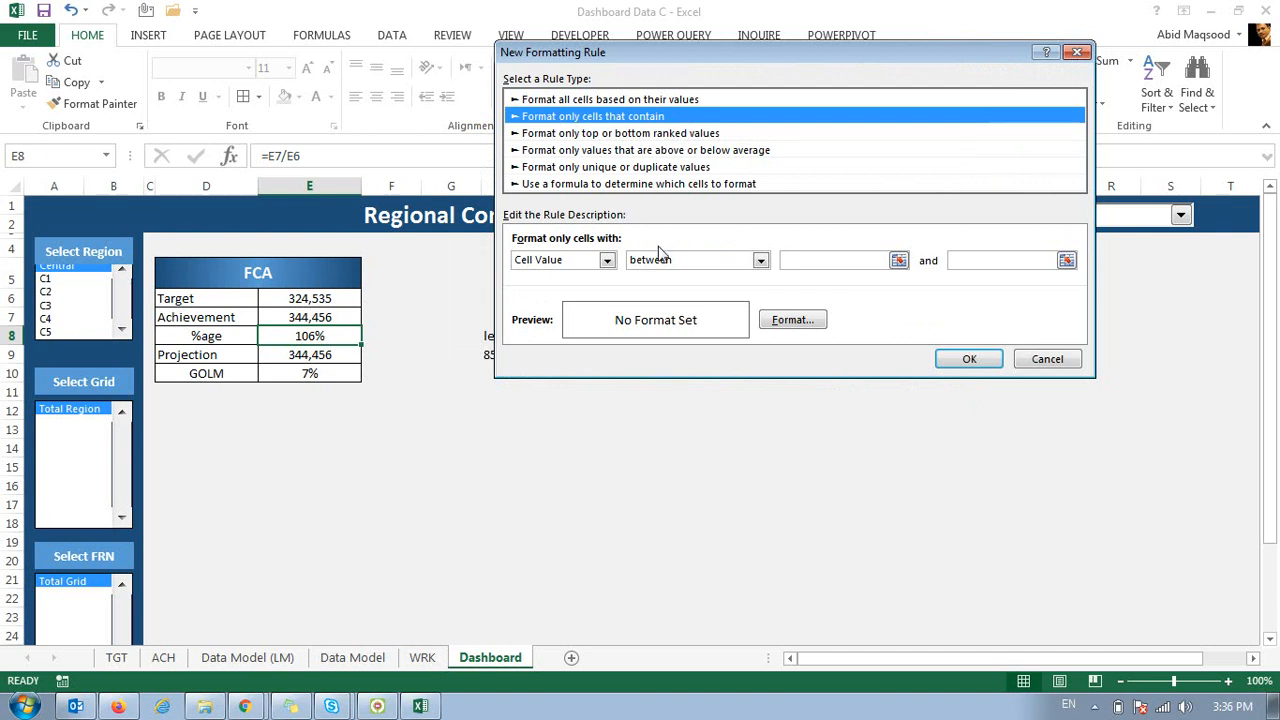
left_click(803, 260)
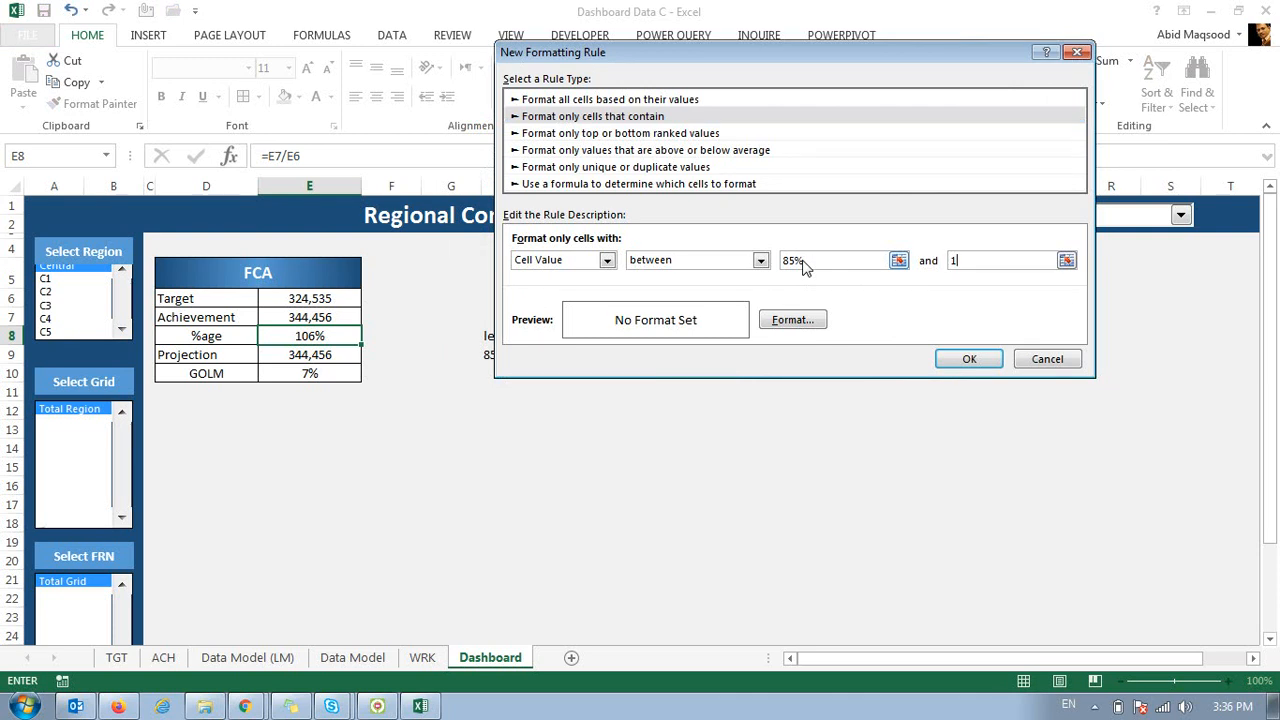
Give the 85% to 100% rule a two-colour gradient fill from dark gold to yellow with vertical shading.
left_click(812, 322)
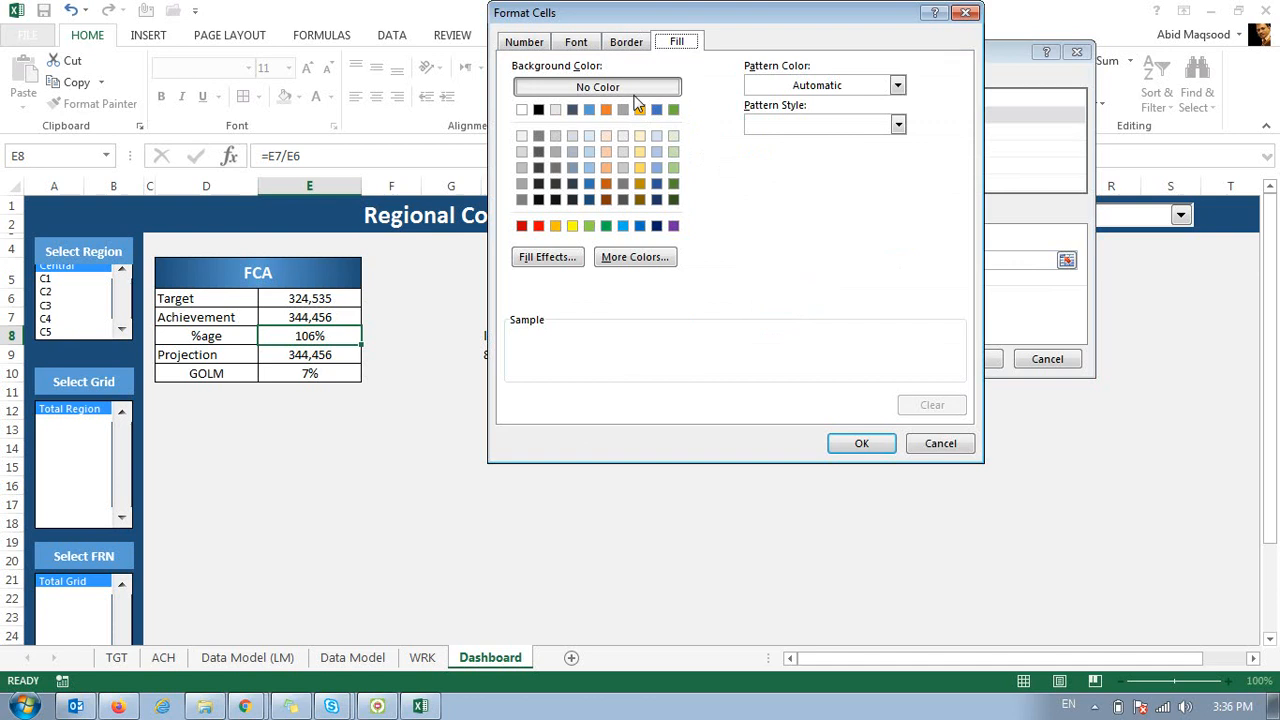
left_click(550, 262)
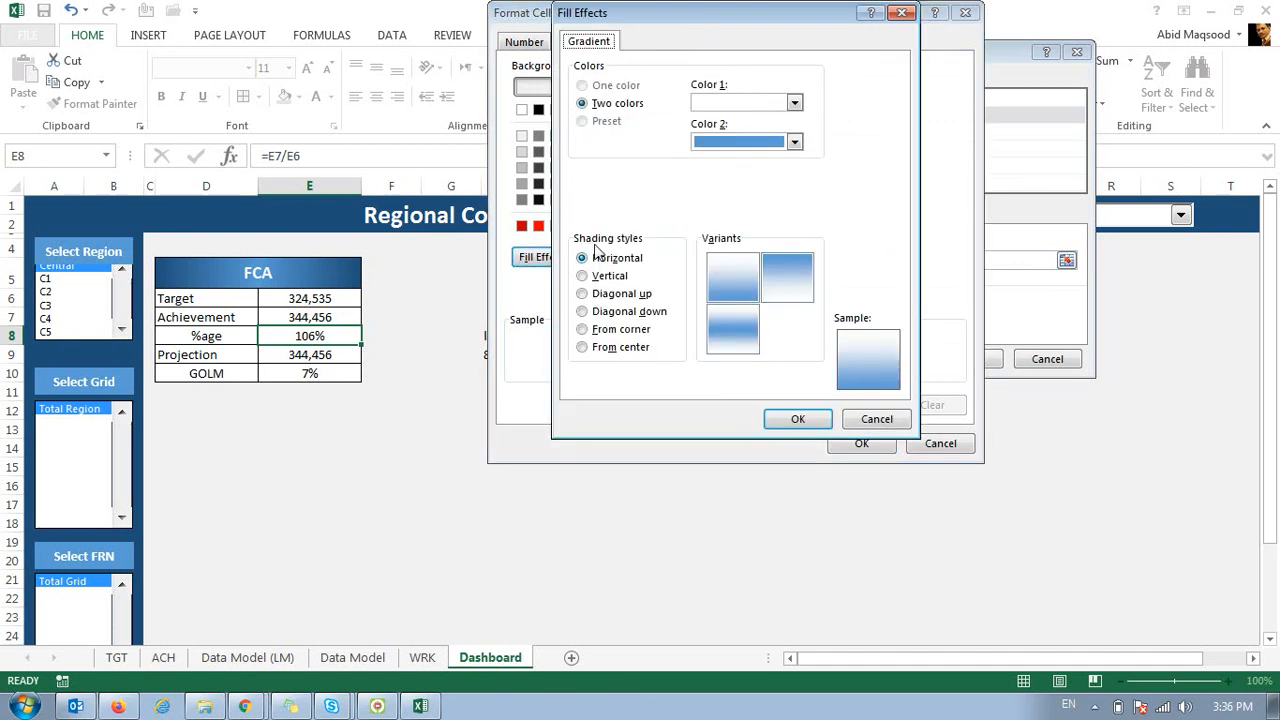
left_click(800, 102)
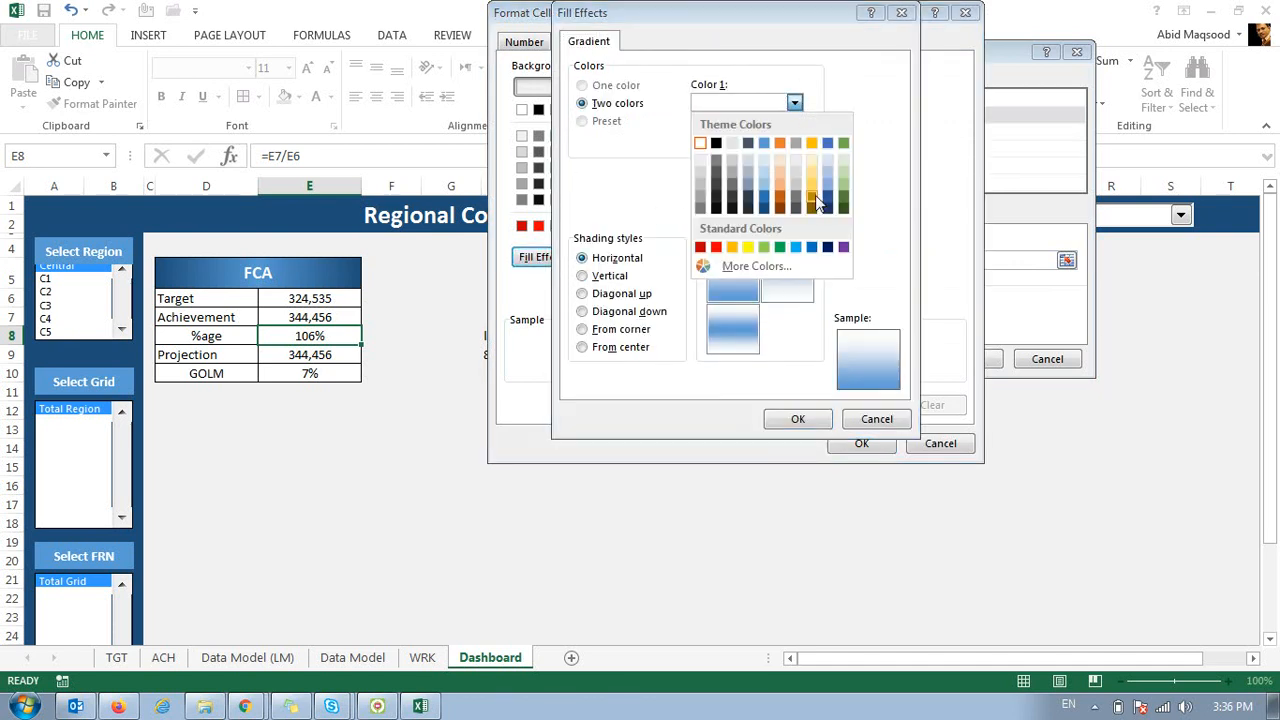
left_click(816, 203)
left_click(794, 141)
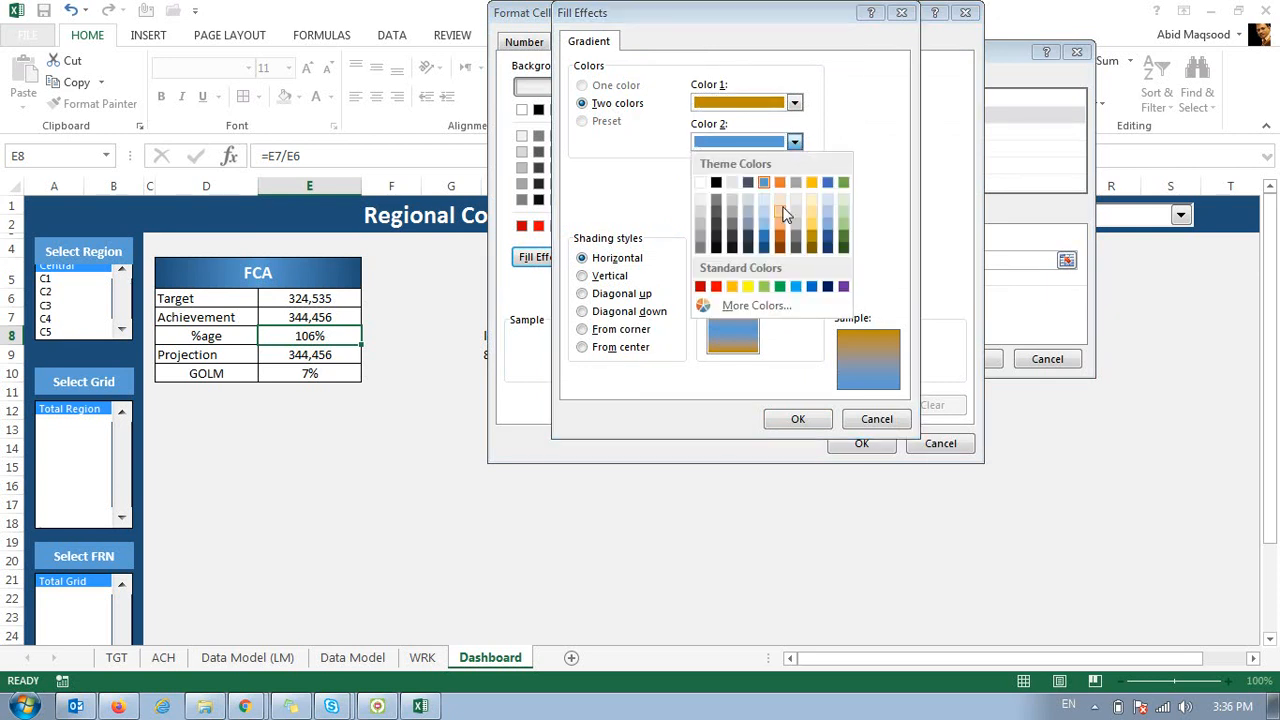
left_click(748, 287)
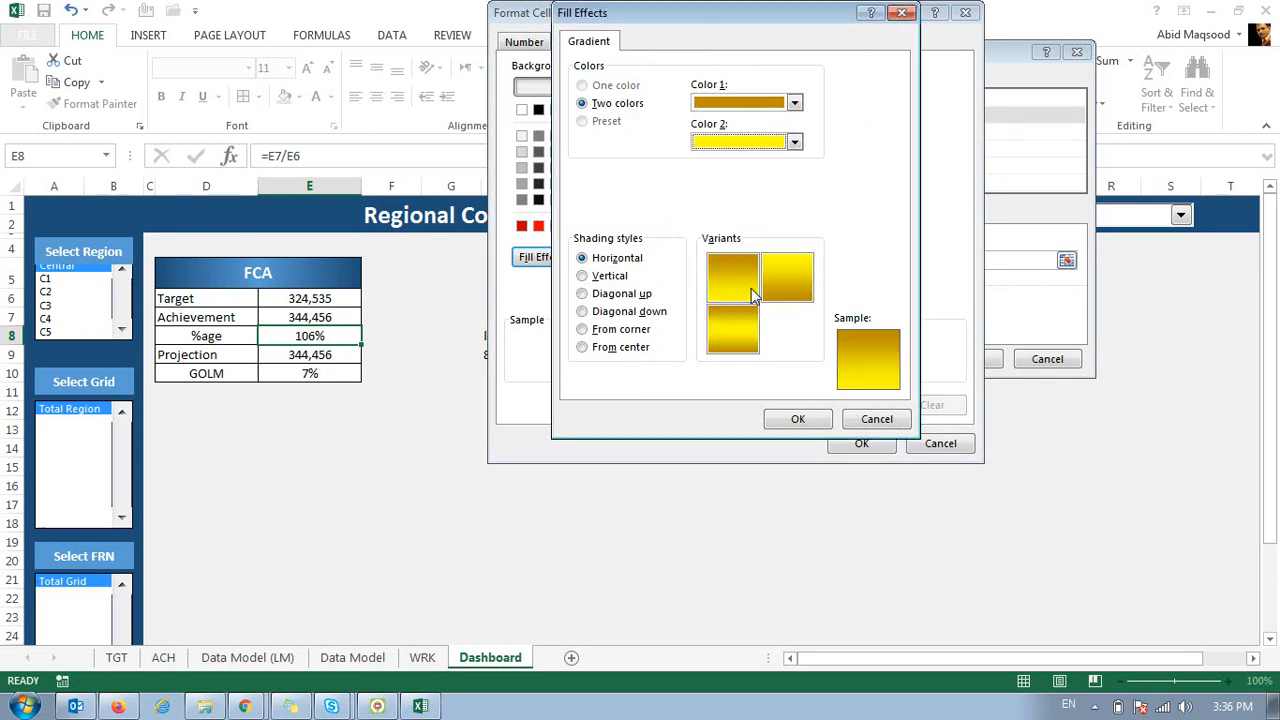
left_click(583, 276)
left_click(812, 420)
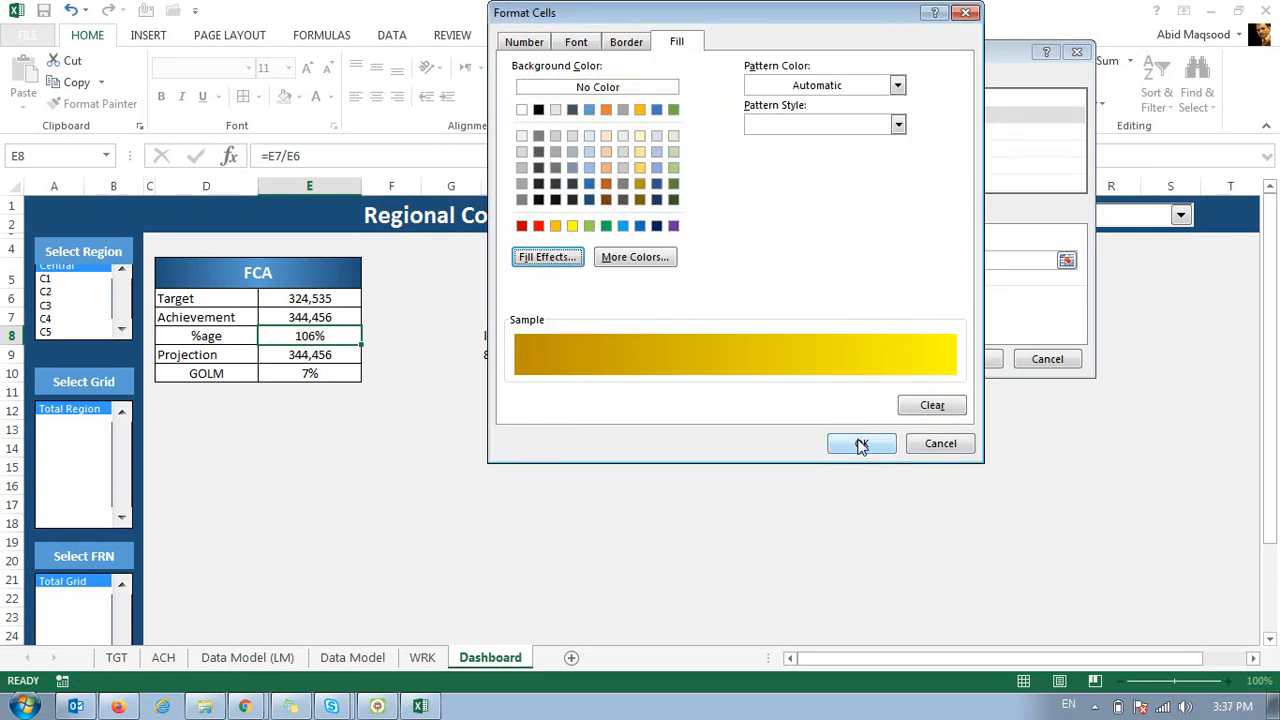
Change the gradient to the variant with dark gold at both sides and yellow in the middle, and apply all rules to E8.
left_click(547, 257)
left_click(582, 276)
left_click(732, 323)
left_click(797, 419)
left_click(862, 444)
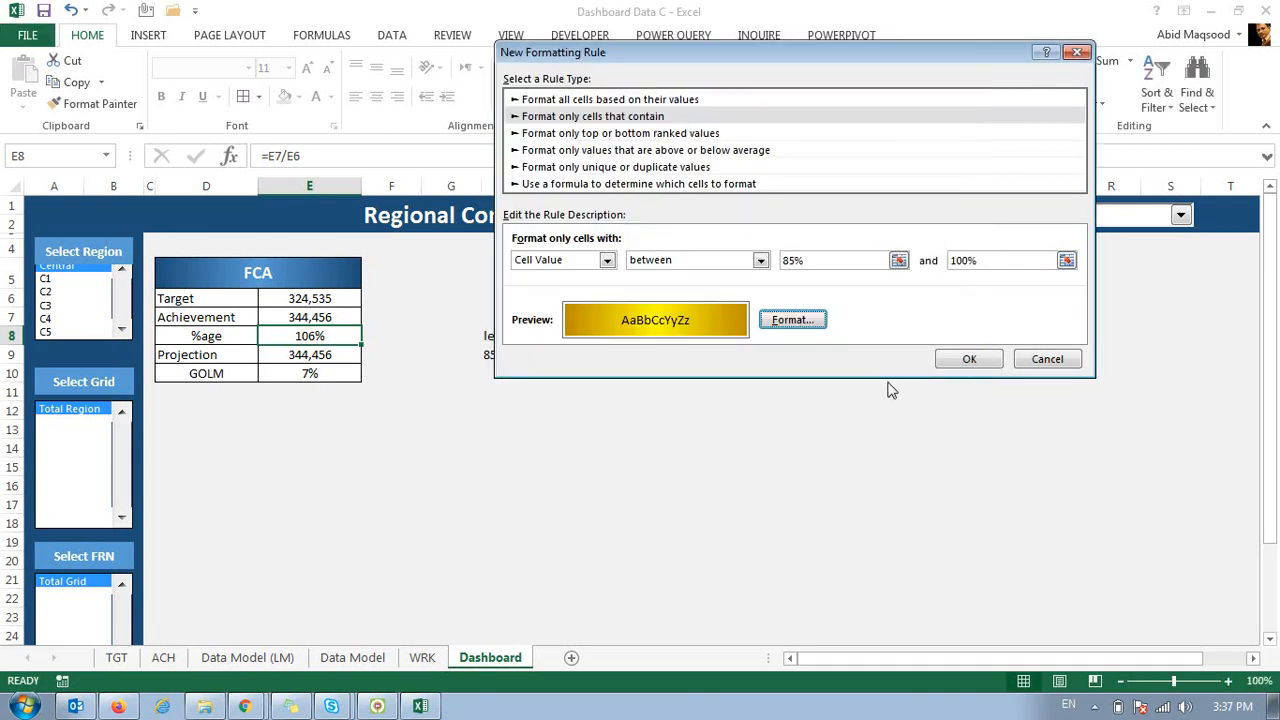
left_click(966, 360)
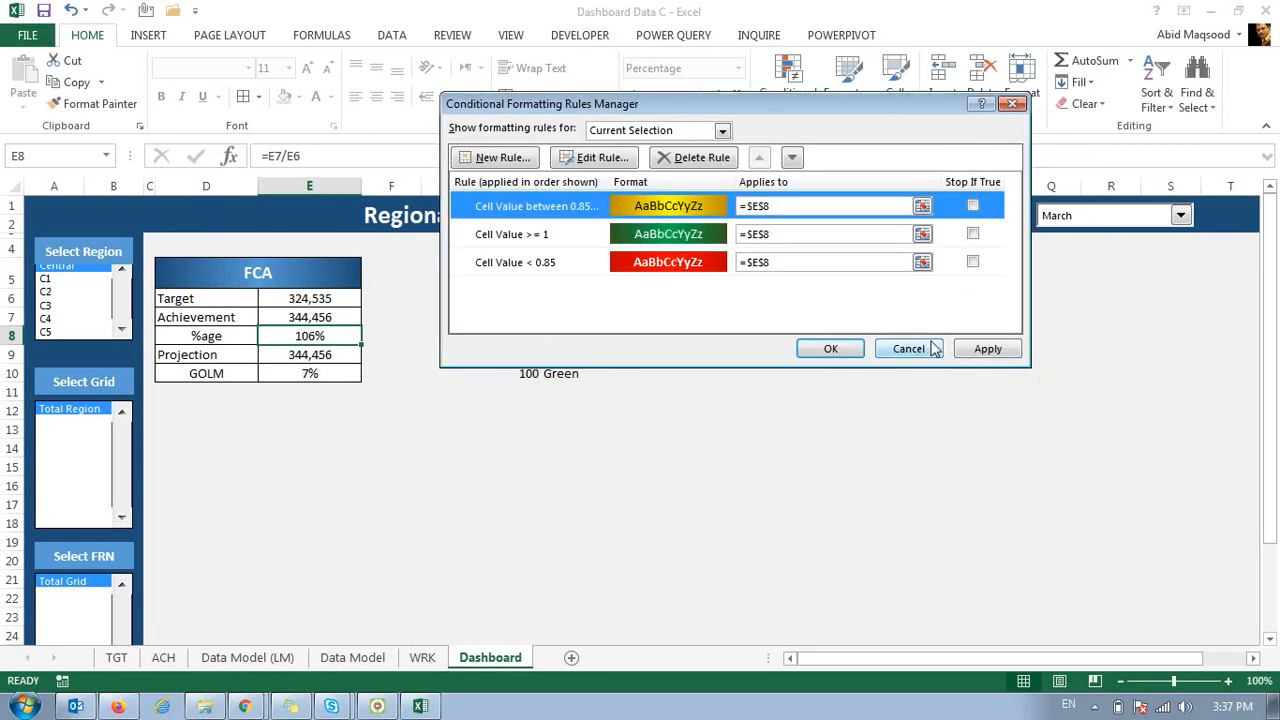
left_click(845, 347)
Make the %age value in E8 bold.
left_click(415, 372)
left_click(337, 336)
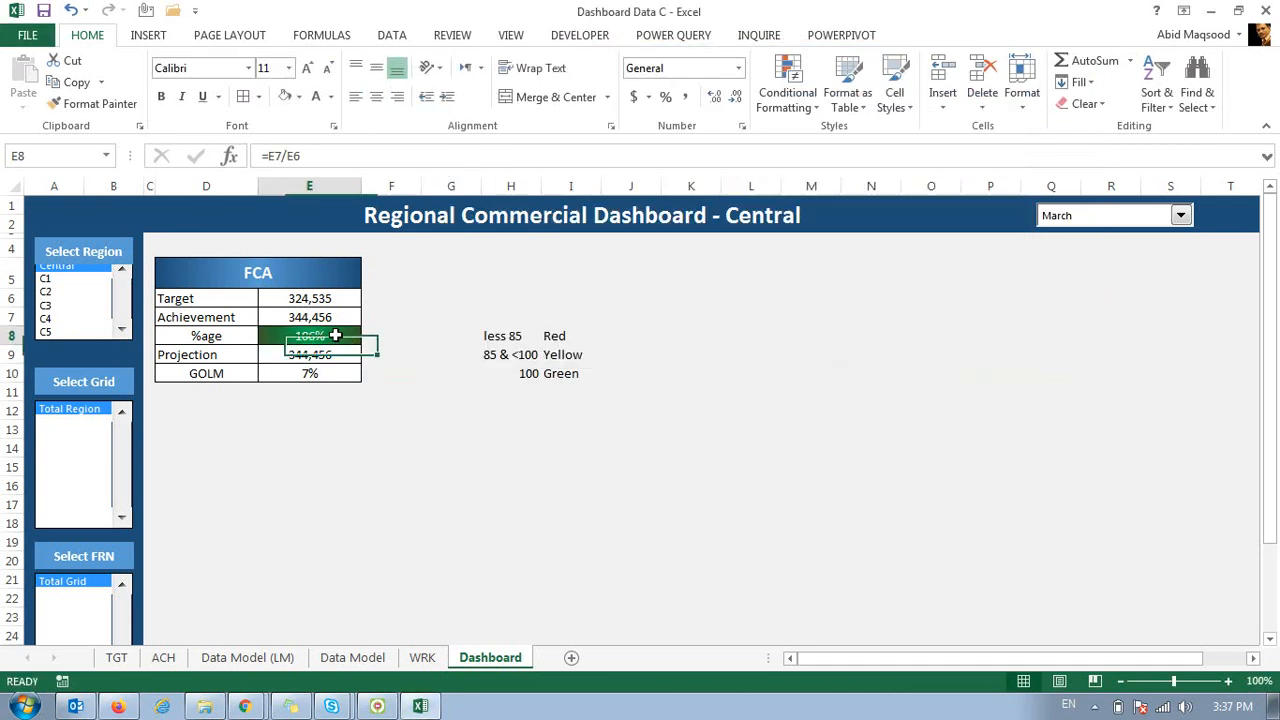
key("ctrl+b")
key("Return")
left_click(337, 336)
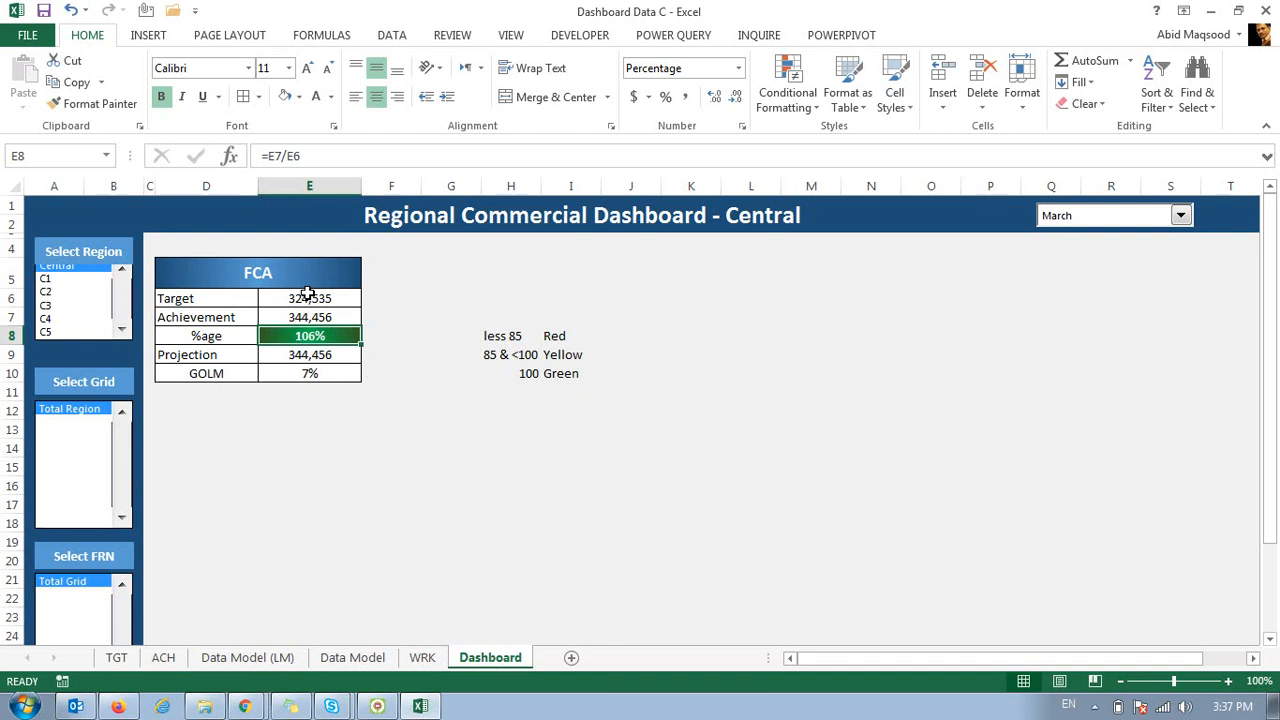
Try deleting the blank row 4 above the FCA block, and undo the deletion.
left_click(234, 244)
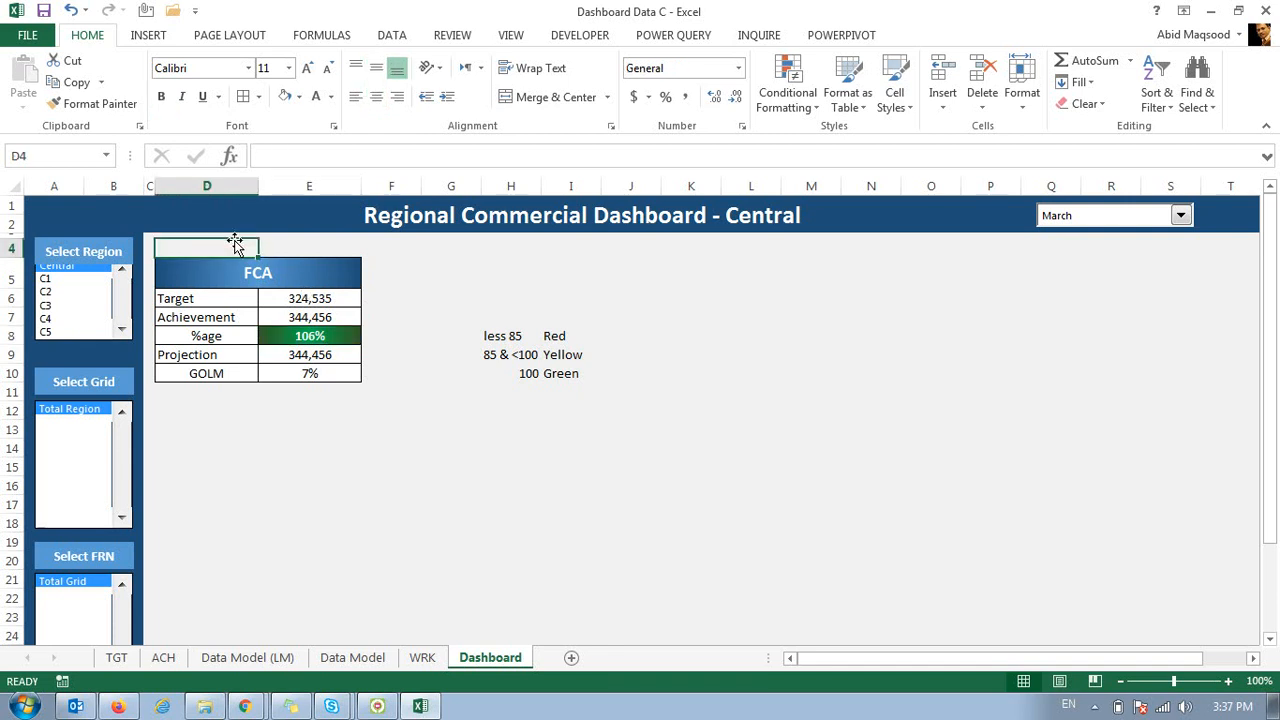
left_click(8, 249)
key("ctrl+minus")
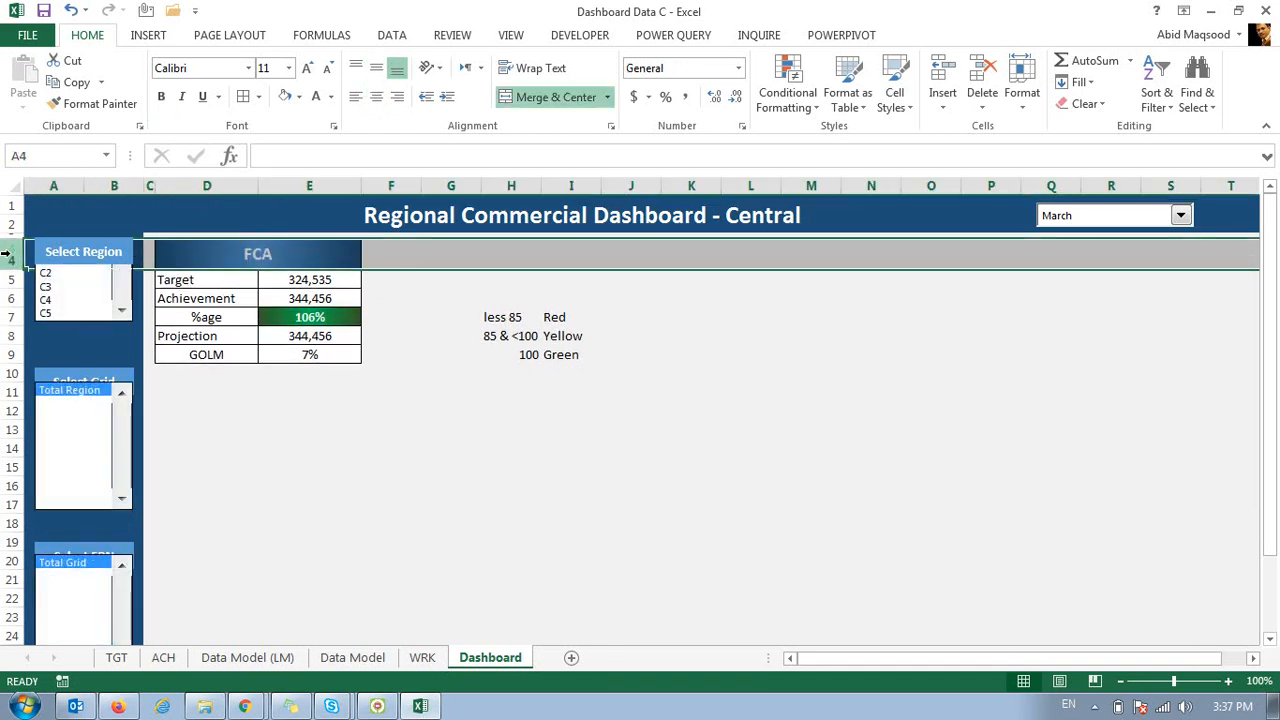
key("ctrl+z")
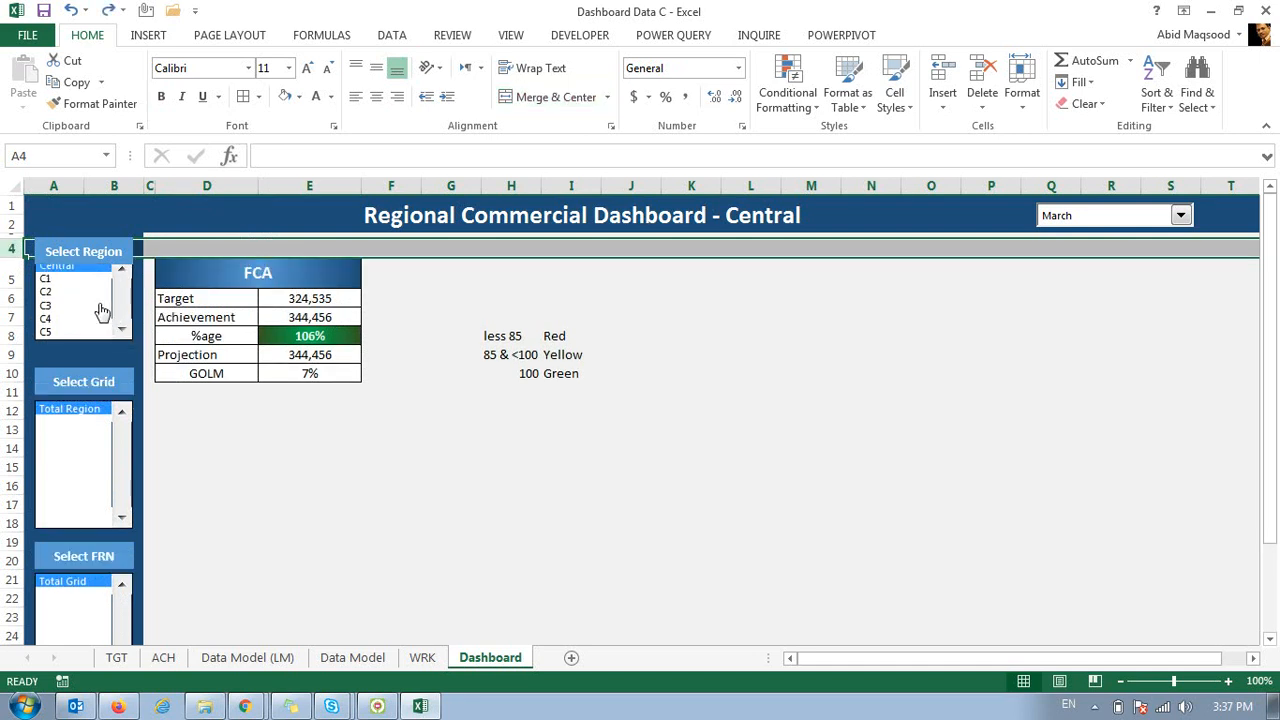
Choose region C3, and nudge the region list box down so it sits below its Select Region heading.
left_click(100, 307)
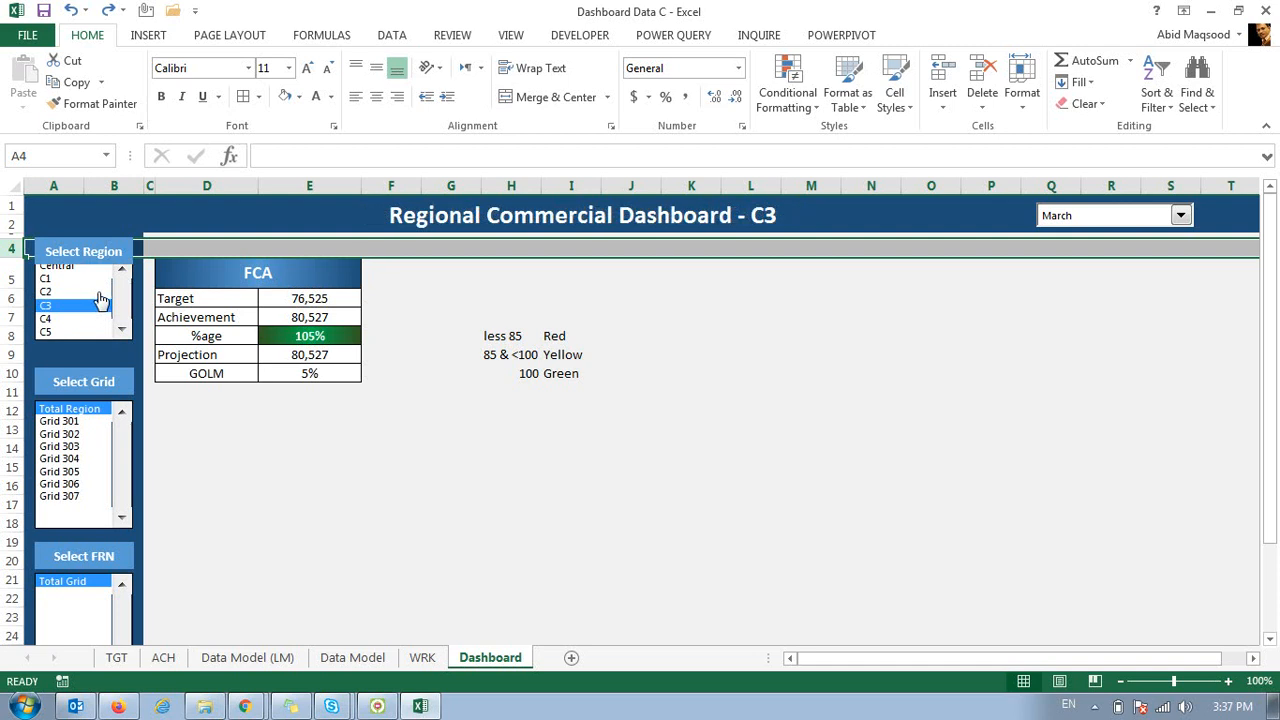
right_click(100, 307)
left_click(86, 287)
key("Down")
key("Down")
key("Down")
key("Down")
key("Down")
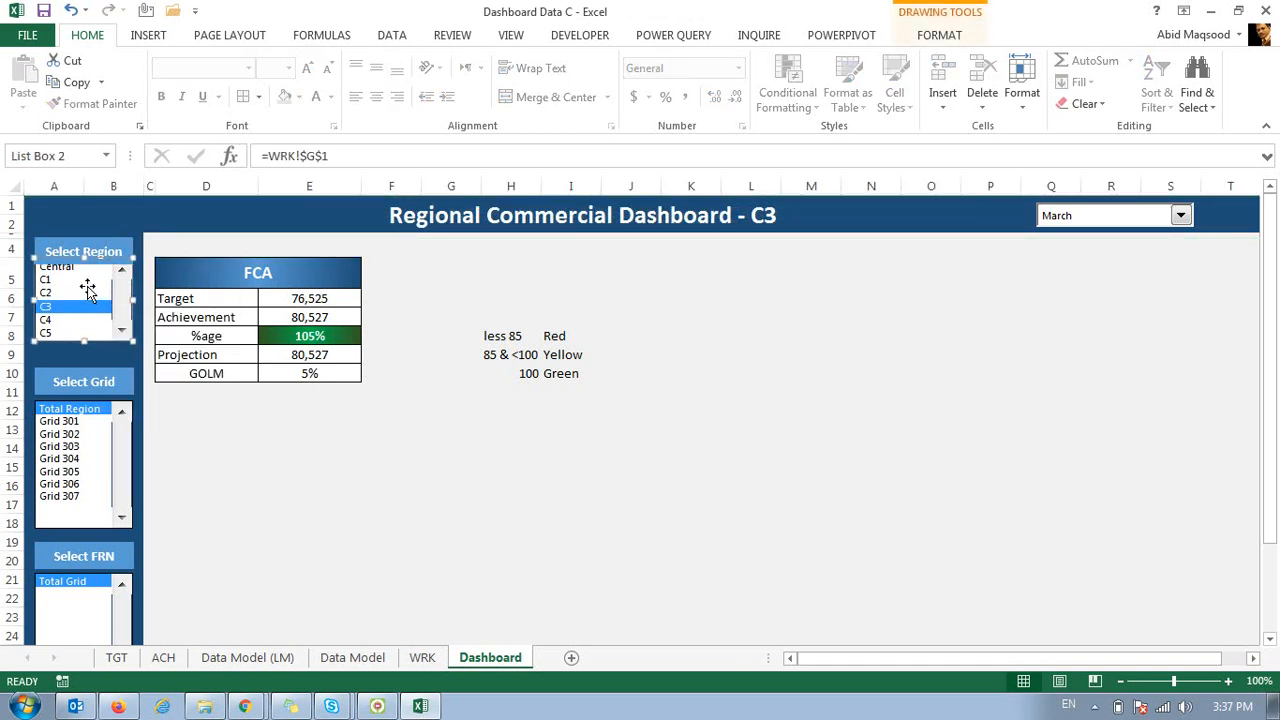
Set the region list box's object positioning to Don't move or size with cells.
right_click(87, 288)
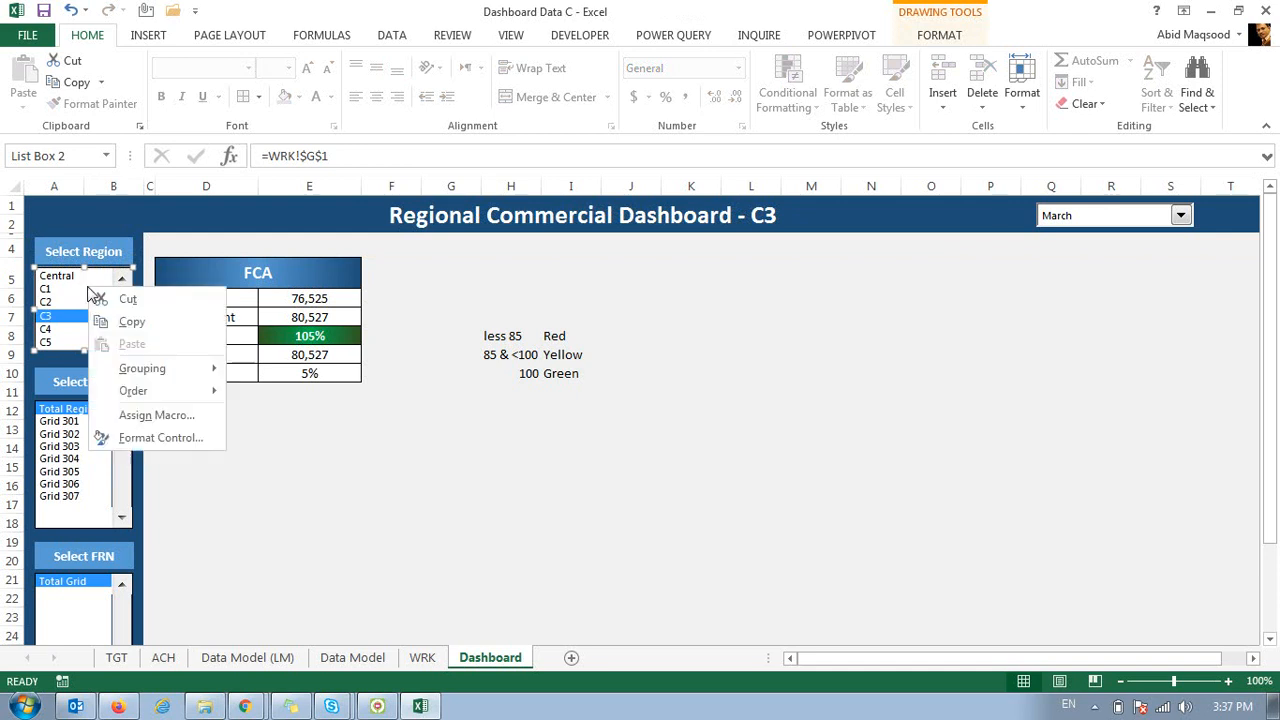
left_click(152, 444)
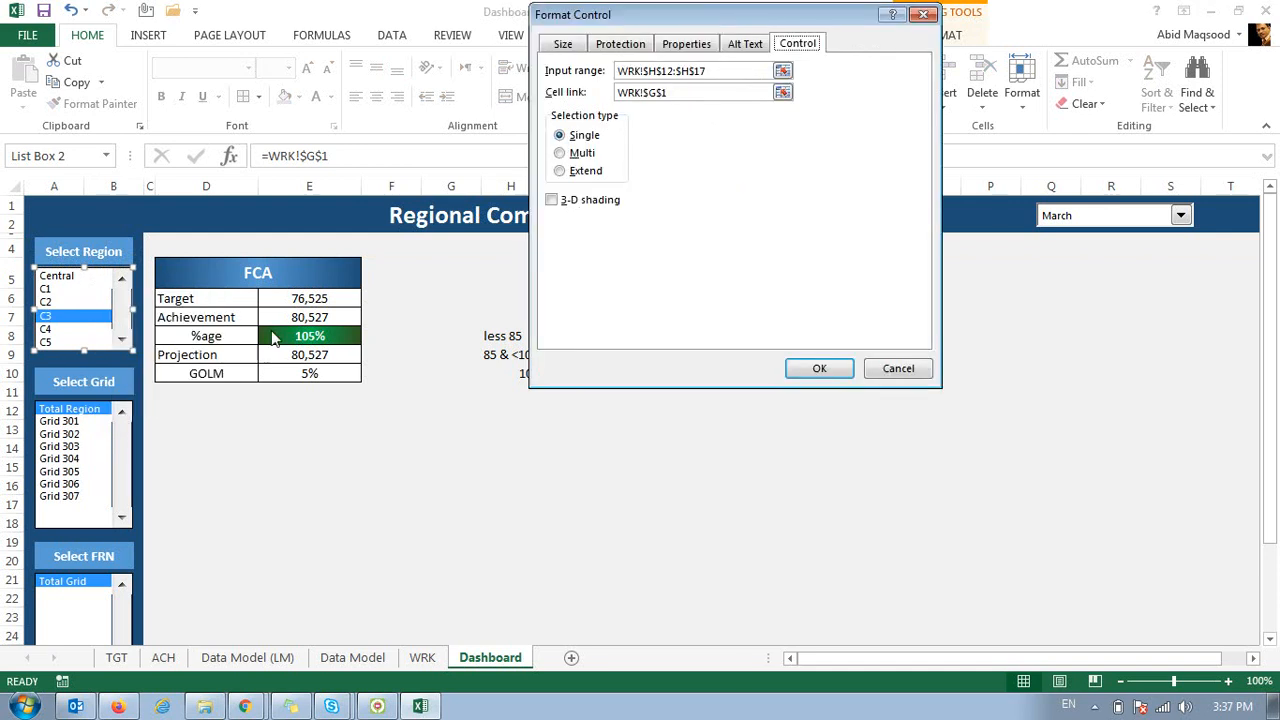
left_click(680, 46)
left_click(614, 122)
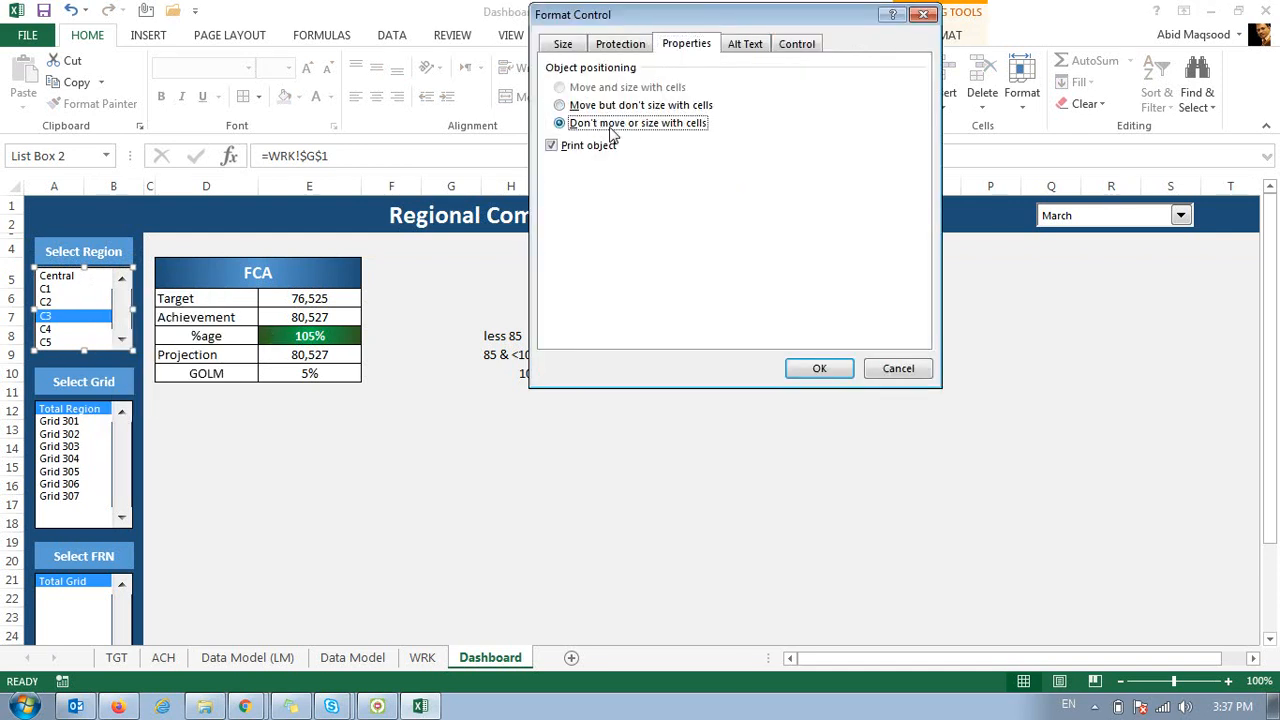
left_click(817, 368)
Clear the colour threshold notes beside the FCA block in the range G6:J12.
left_click(489, 313)
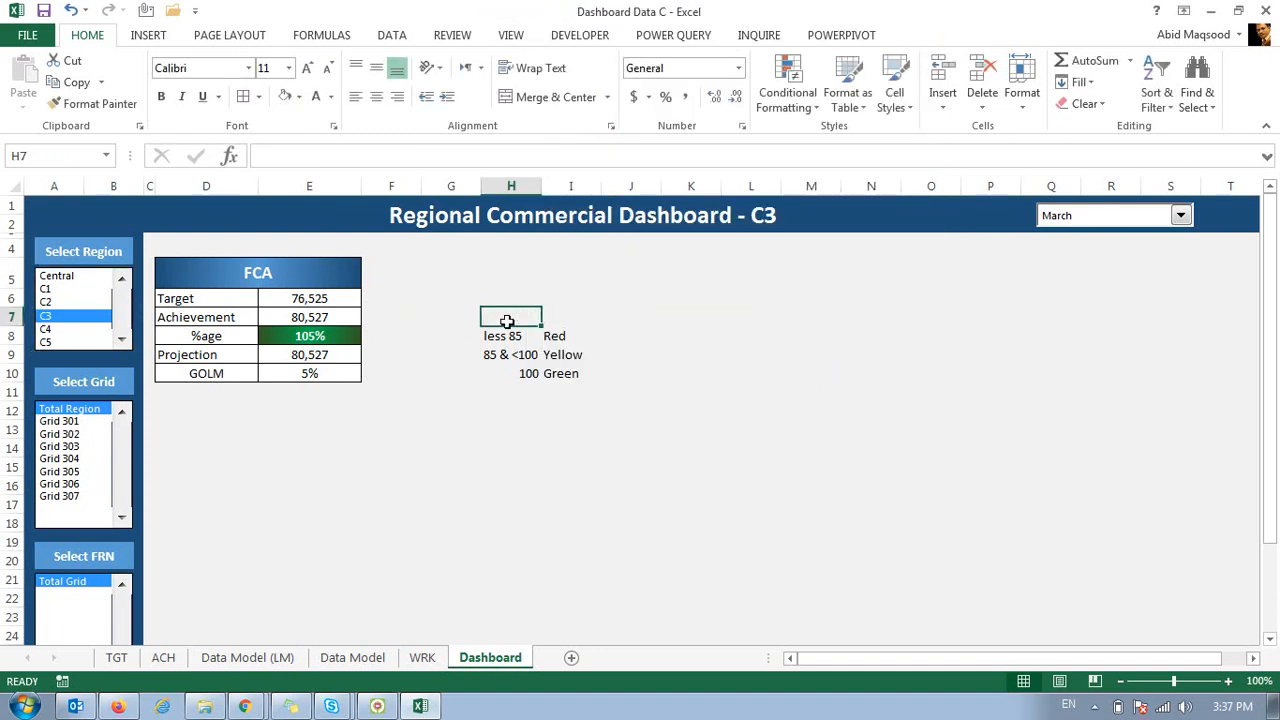
left_click_drag(469, 297, 615, 404)
key("Delete")
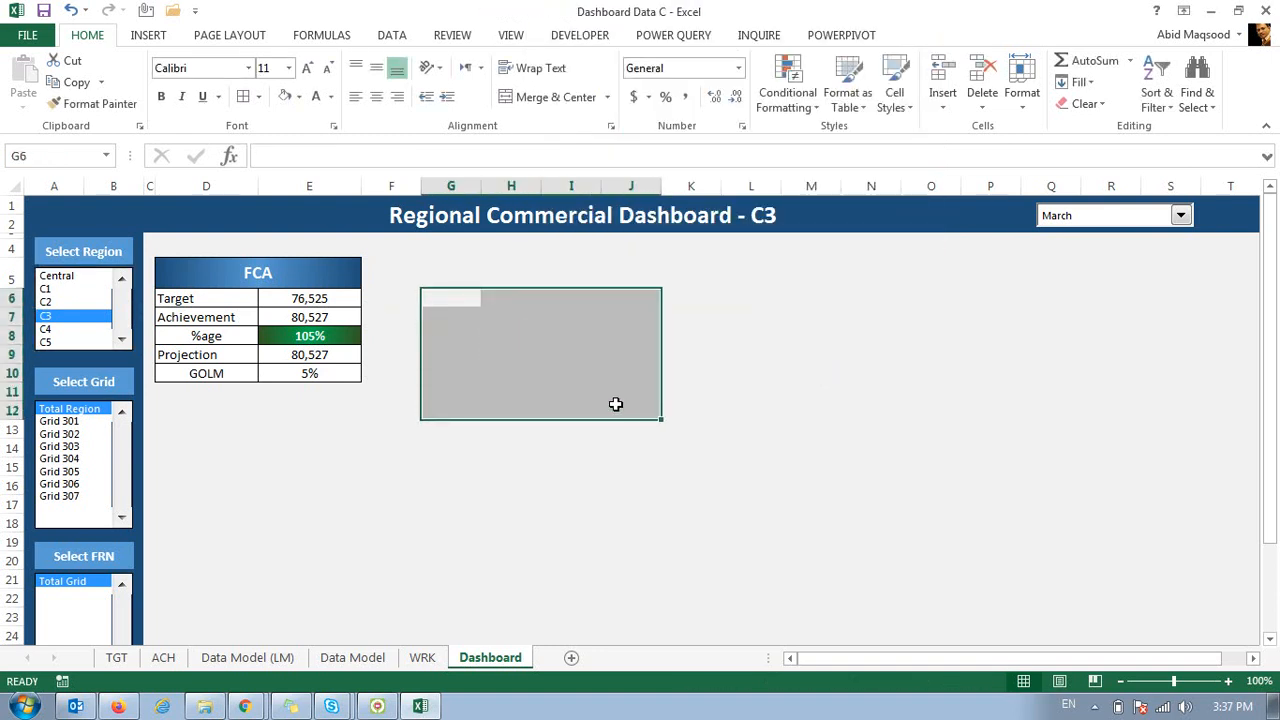
Start a conditional formatting rule on the GOLM value in E10 for cell values less than 0.
key("Left")
key("Left")
key("Down")
key("Down")
key("Down")
key("Down")
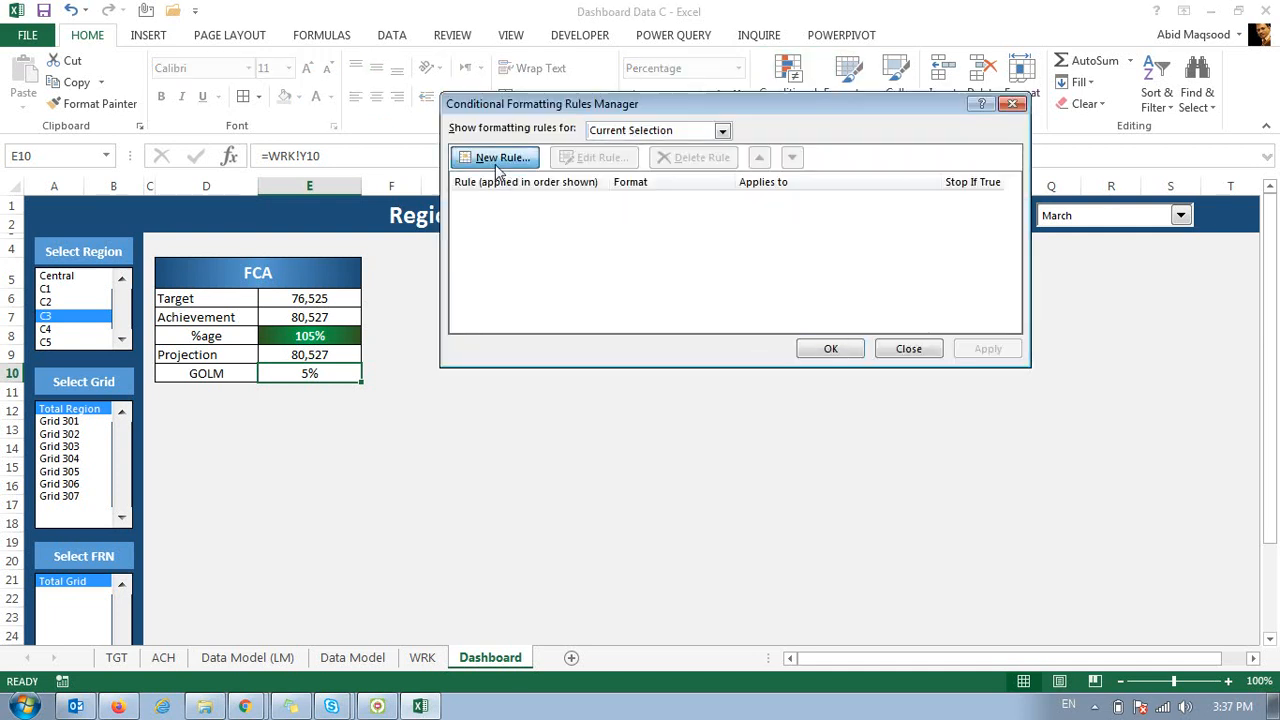
left_click(500, 160)
left_click(613, 256)
left_click(586, 120)
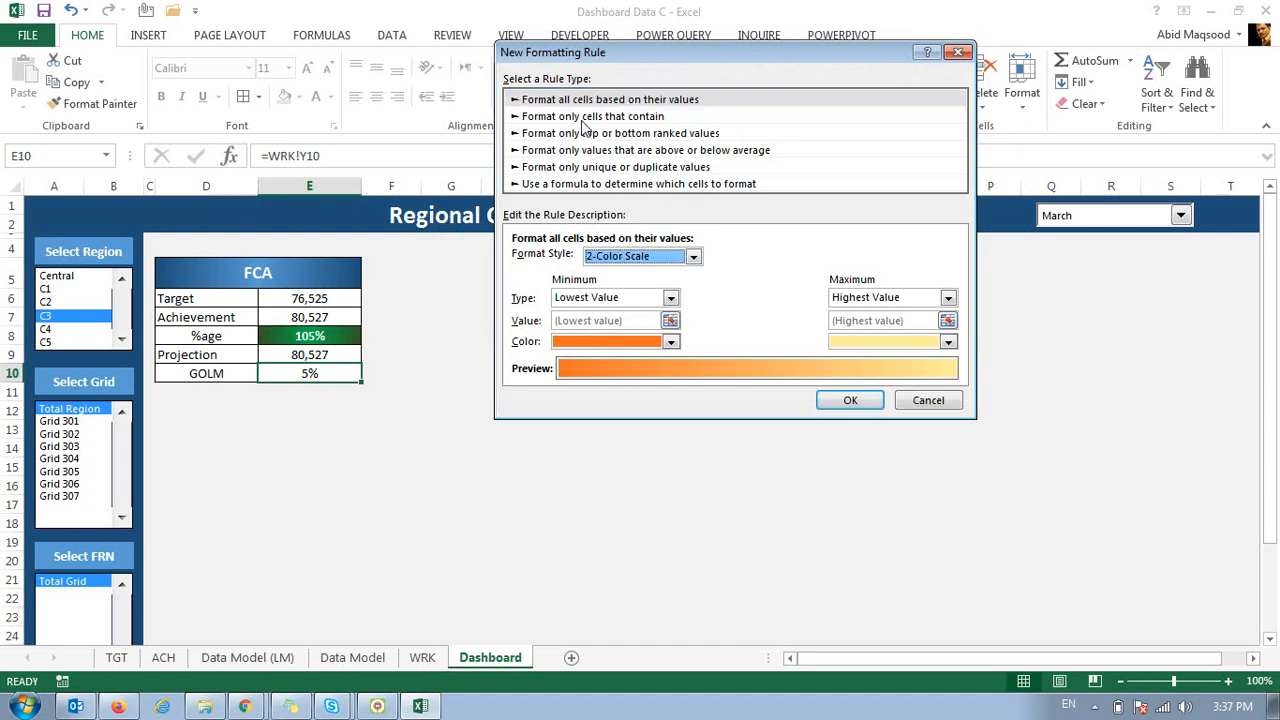
left_click(586, 117)
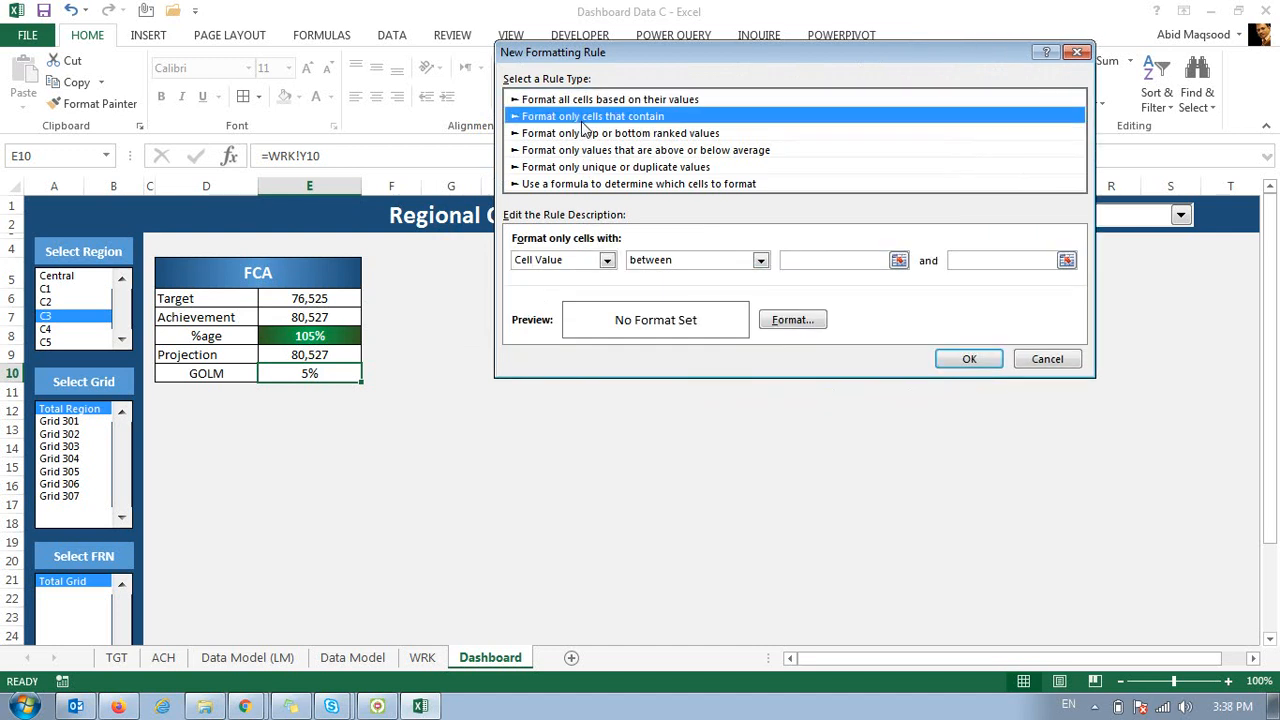
left_click(672, 260)
left_click(672, 340)
left_click(800, 258)
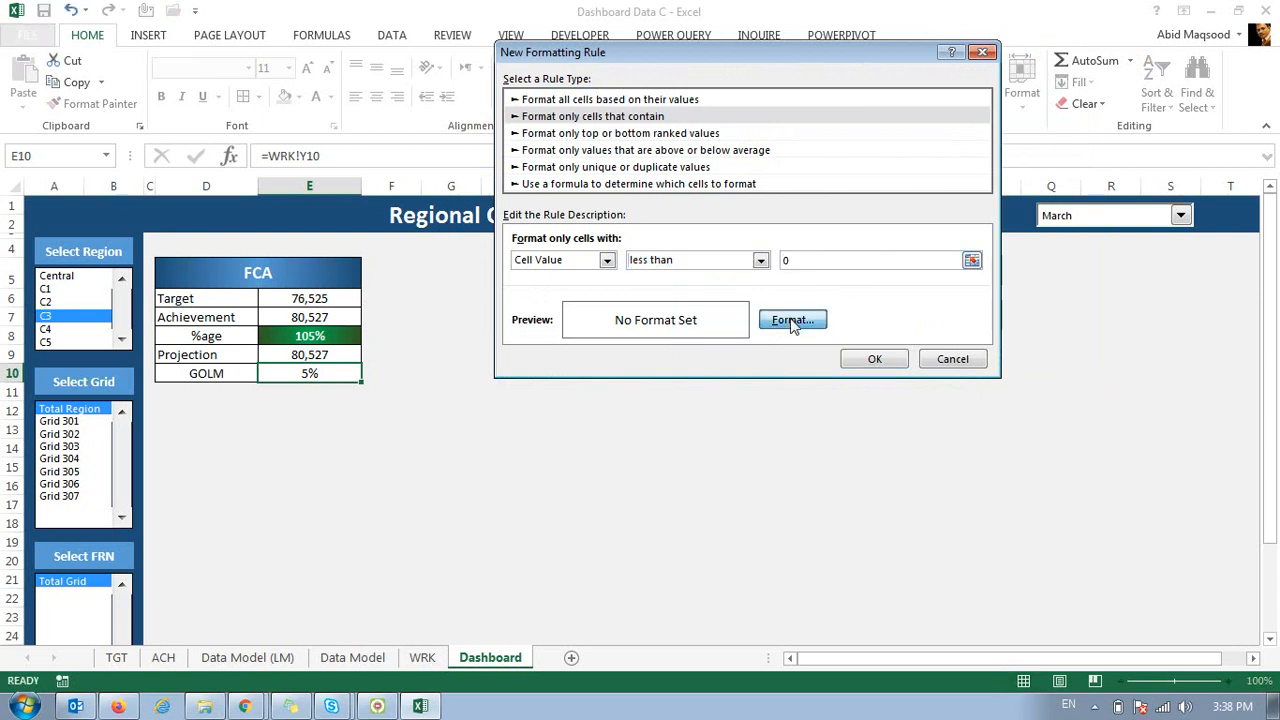
Give the less than 0 rule a vertical two-colour gradient fill with dark red at both sides and red in the middle.
left_click(792, 320)
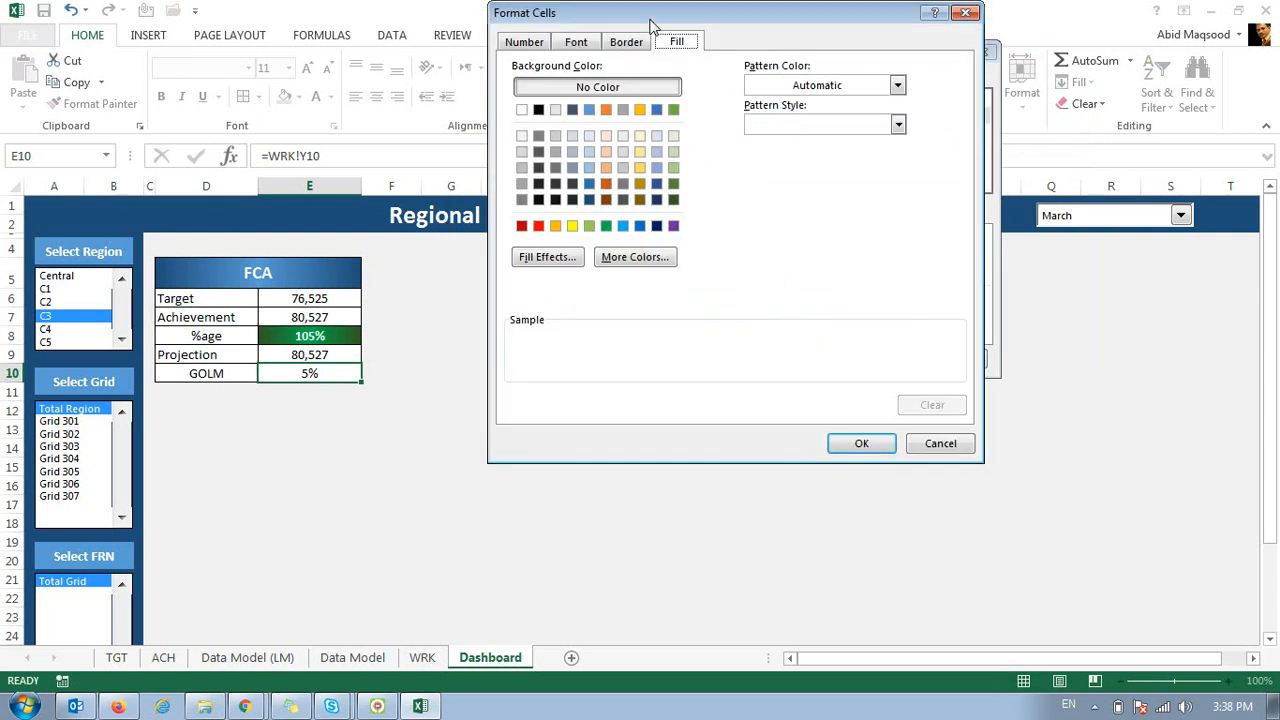
left_click(546, 257)
left_click(745, 103)
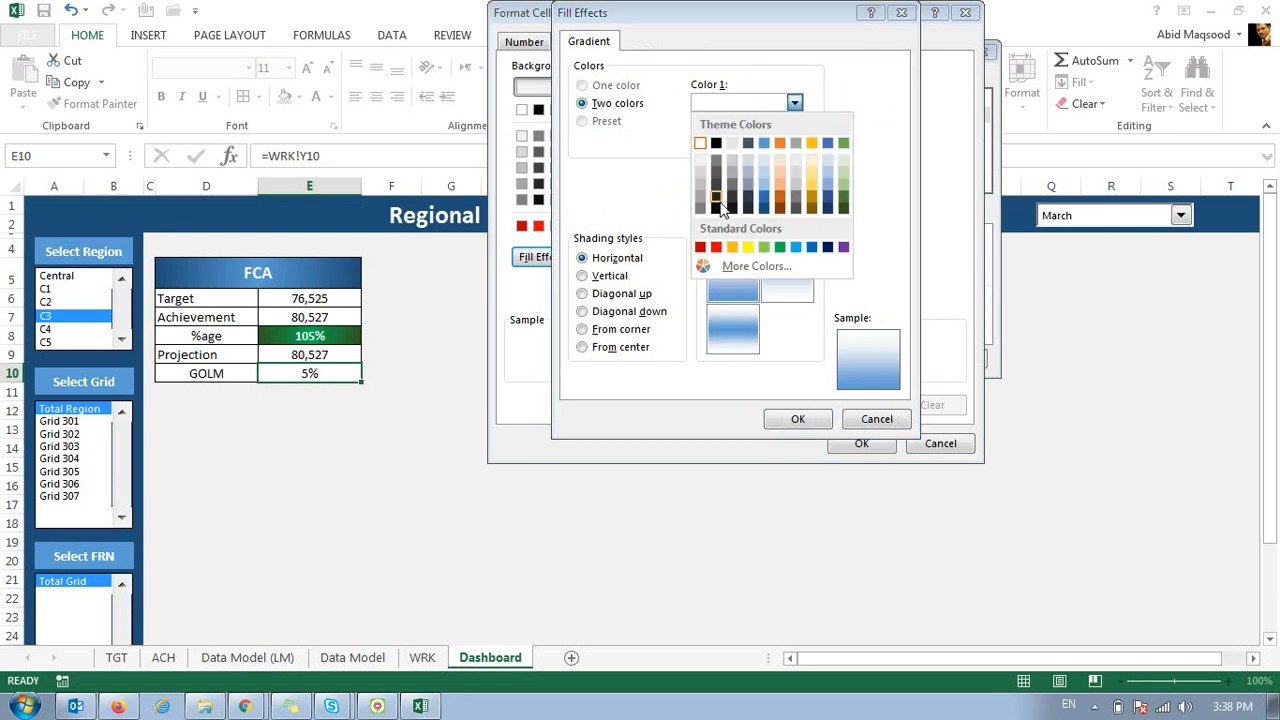
left_click(700, 287)
left_click(795, 141)
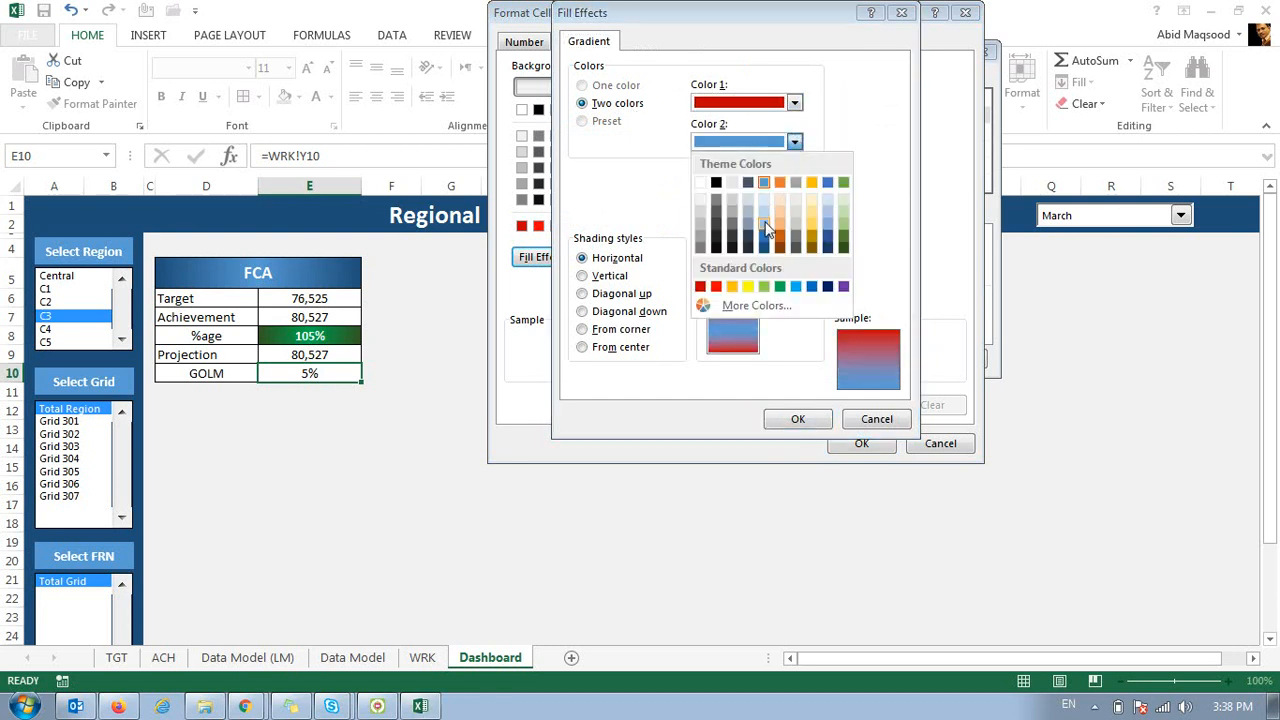
left_click(716, 287)
left_click(600, 277)
left_click(731, 328)
left_click(799, 416)
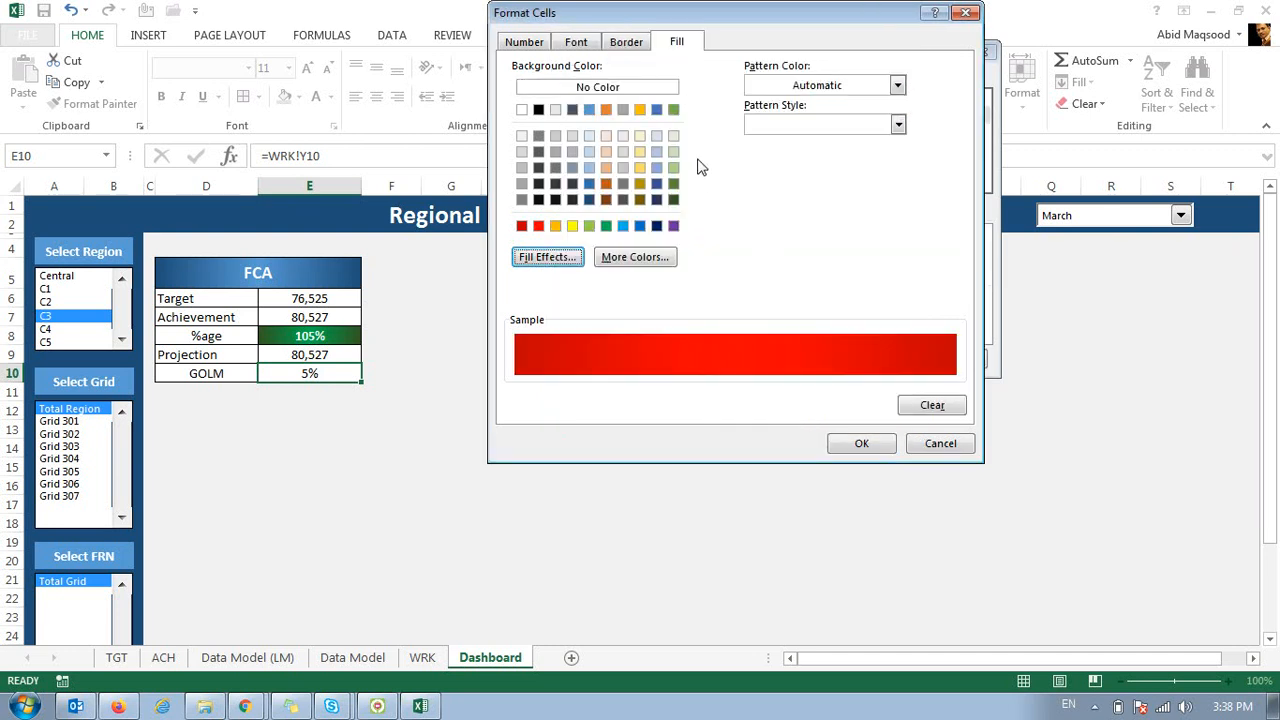
Set the less than 0 rule's font to white and bold, and add the rule to E10.
left_click(586, 46)
left_click(826, 200)
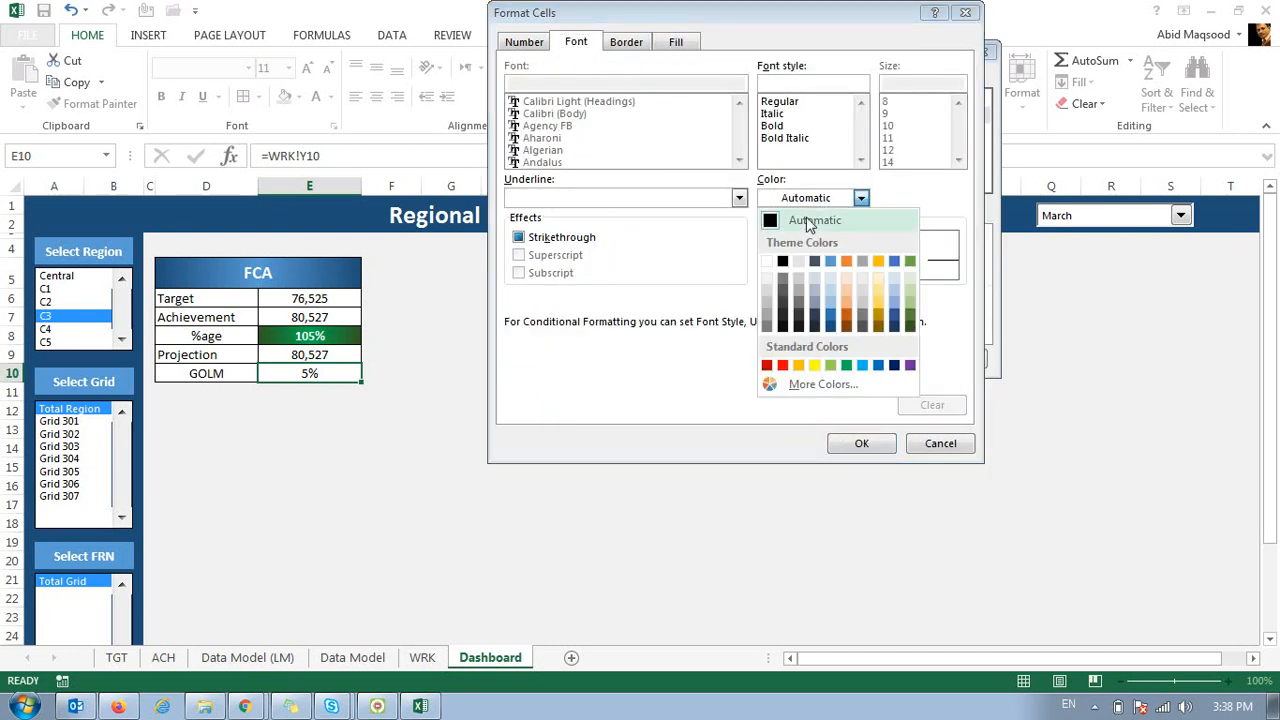
left_click(774, 258)
left_click(772, 125)
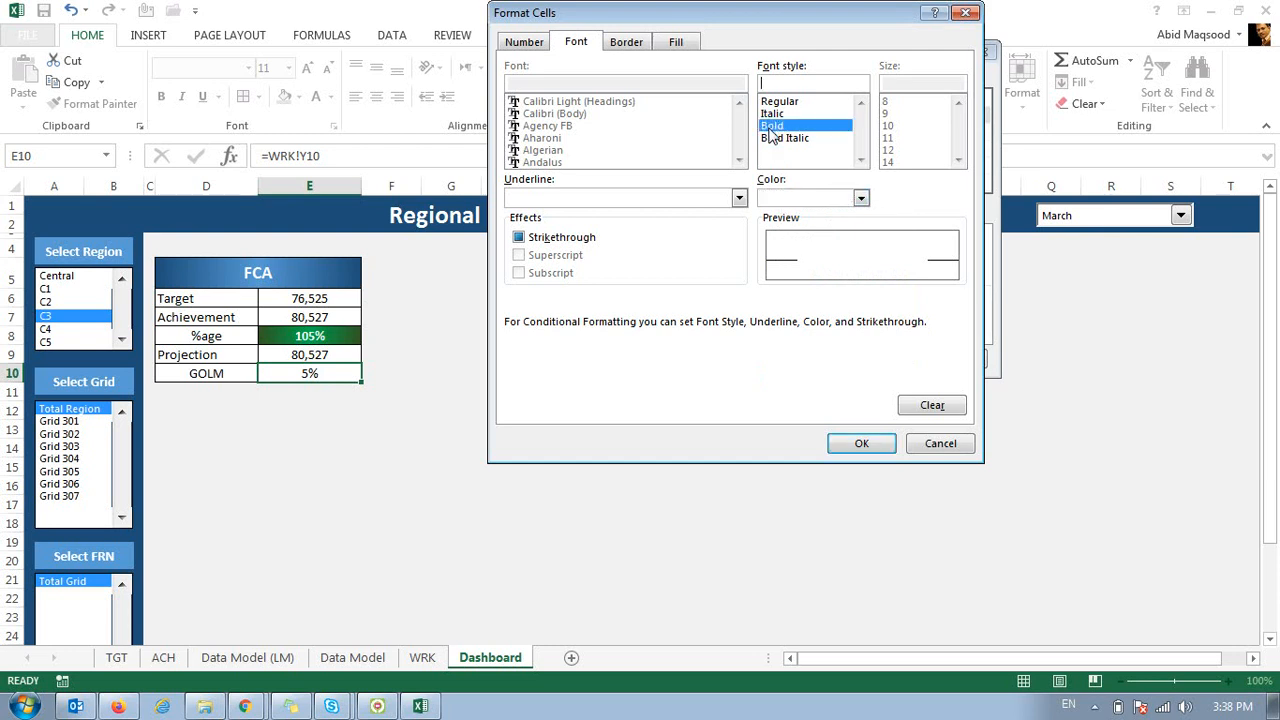
left_click(862, 443)
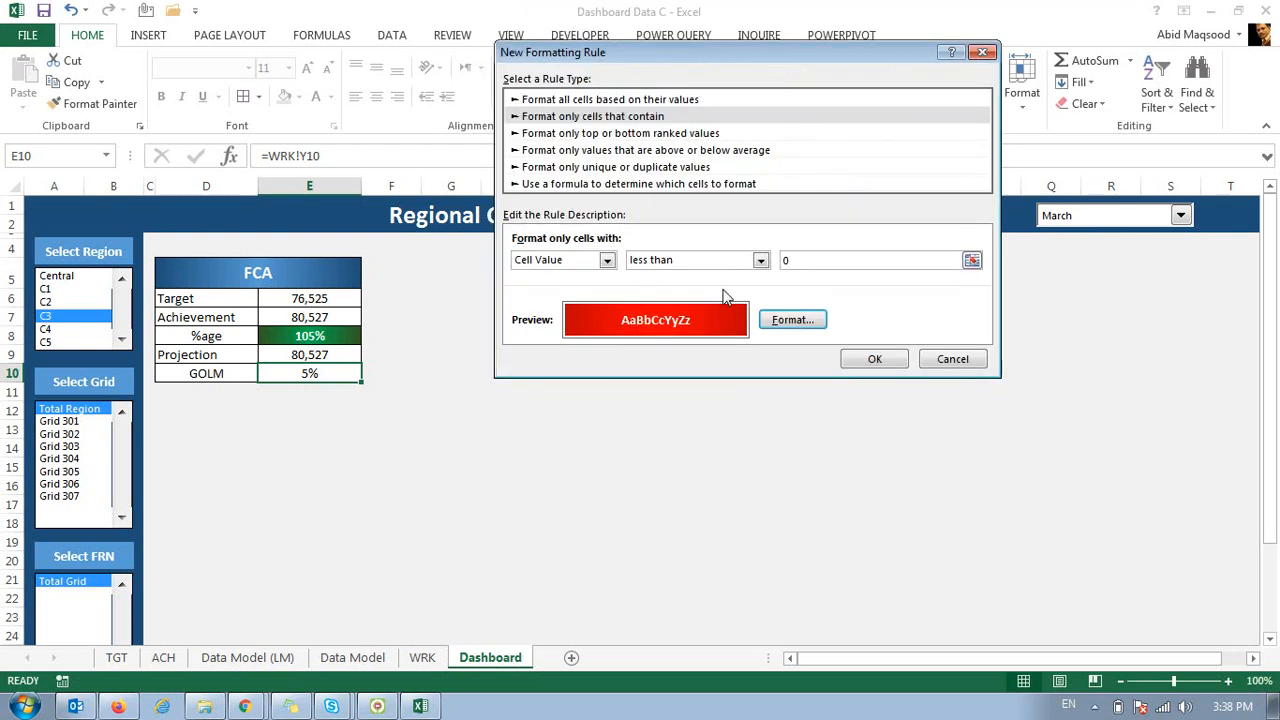
left_click(876, 360)
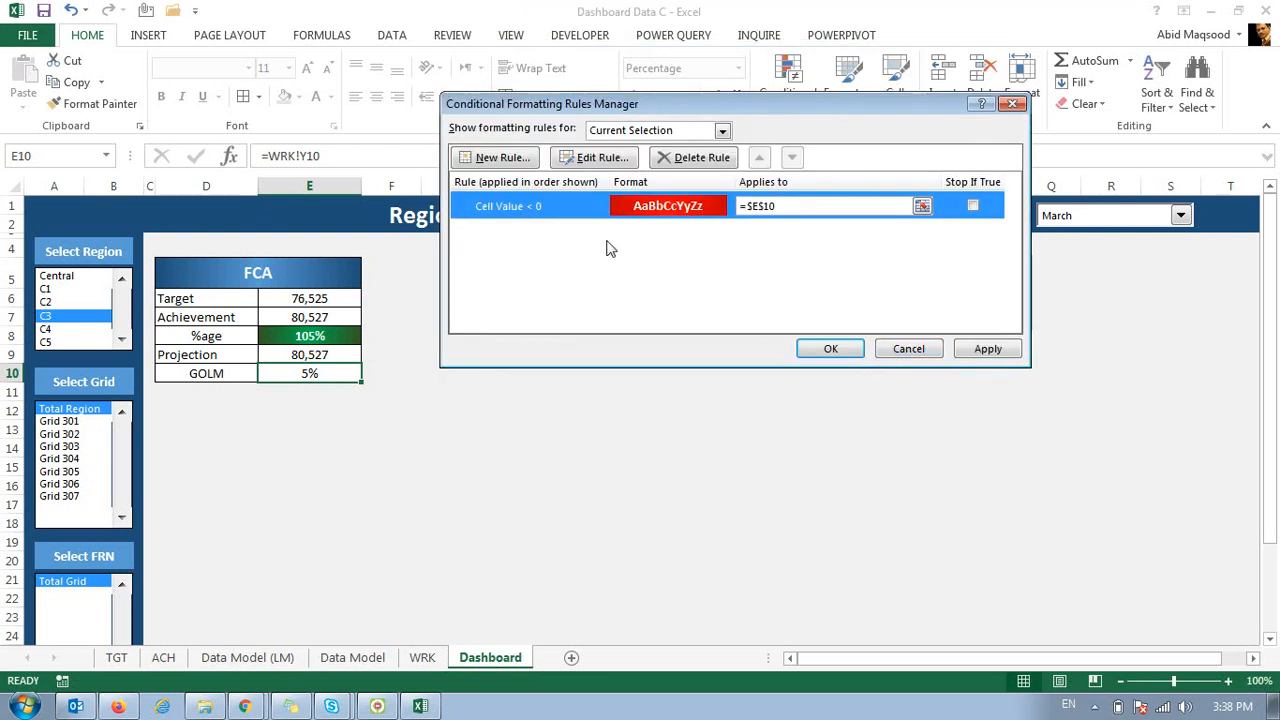
Start a second conditional formatting rule on E10 for cell values greater than 0.
left_click(503, 157)
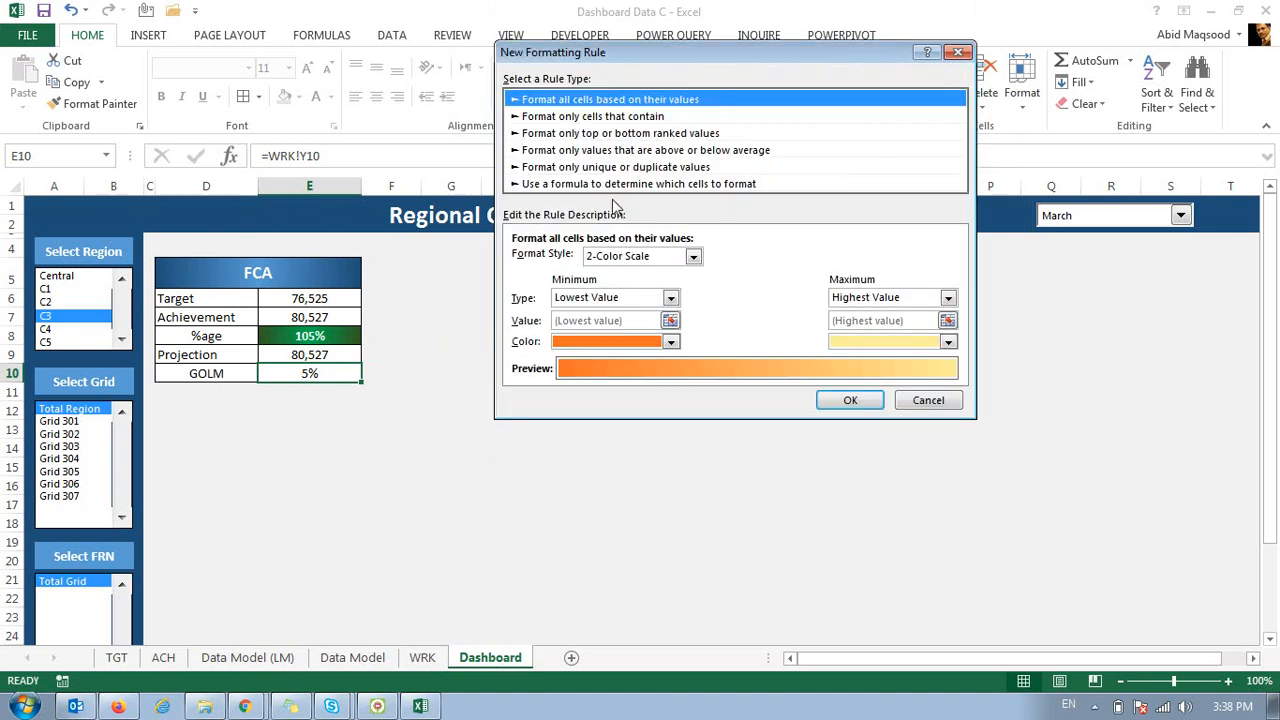
left_click(567, 117)
left_click(676, 261)
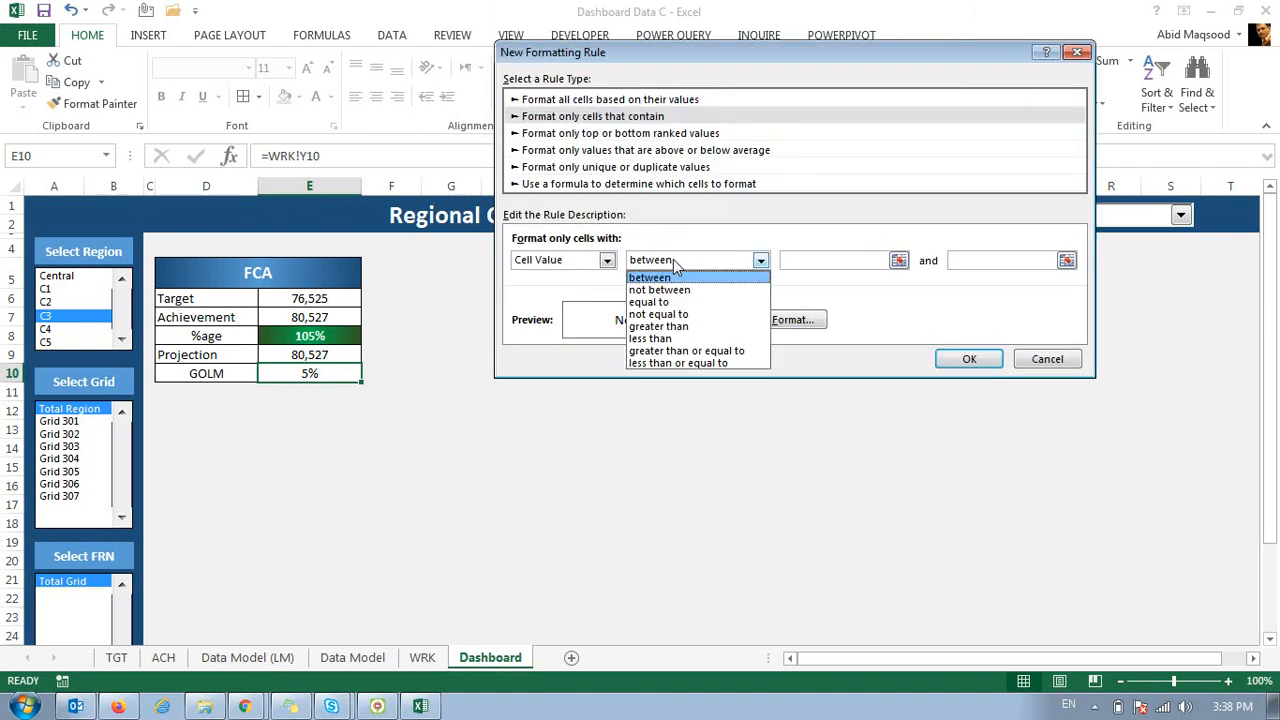
left_click(680, 327)
left_click(814, 262)
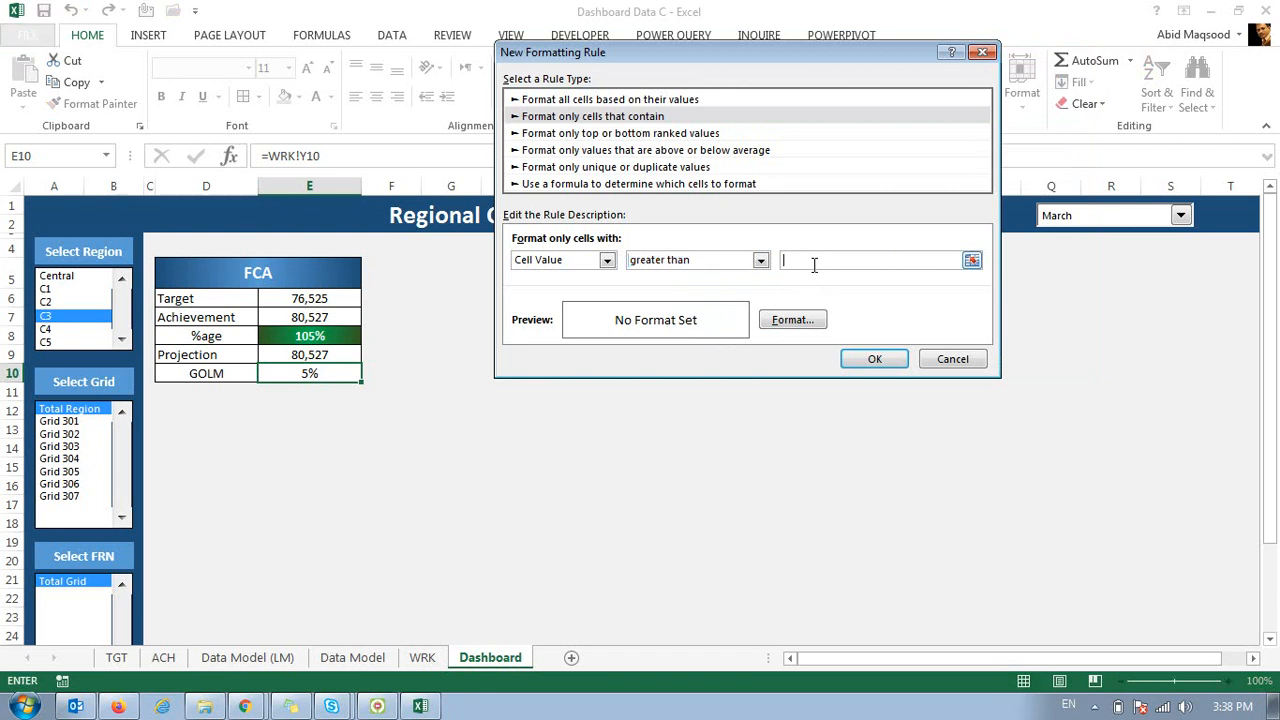
Set the greater than 0 rule's font to bold and white.
left_click(793, 321)
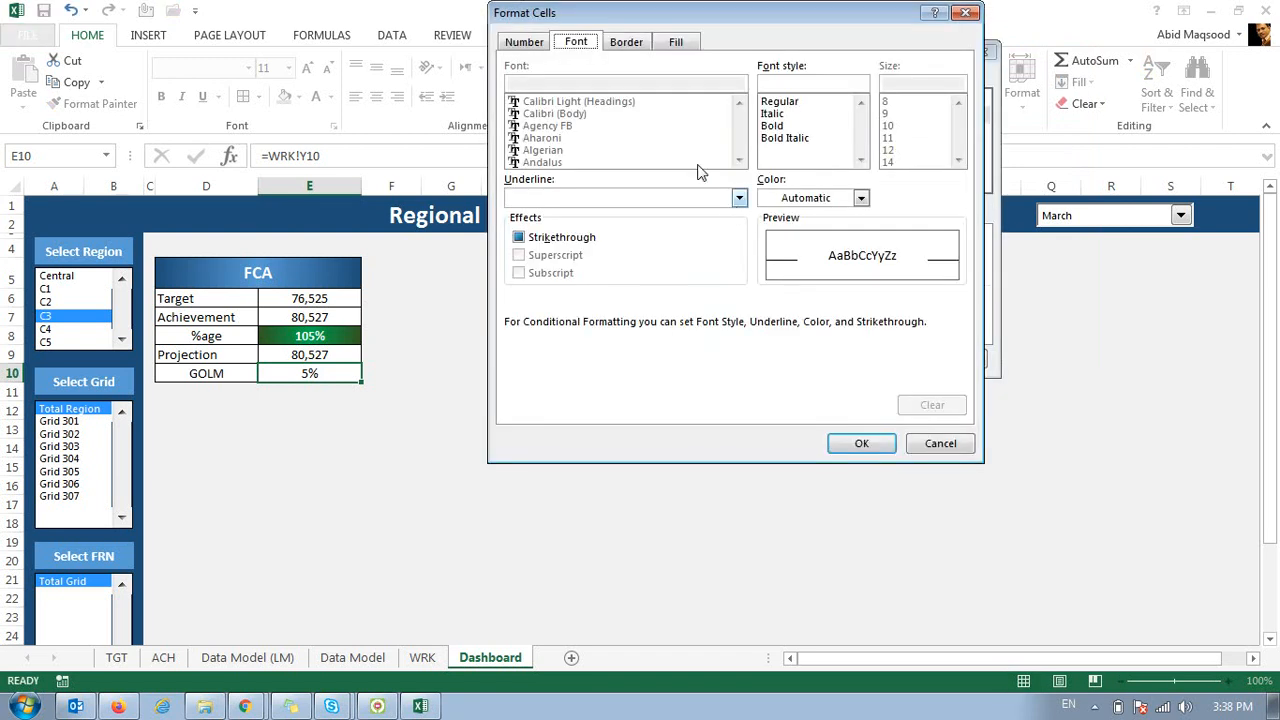
left_click(793, 126)
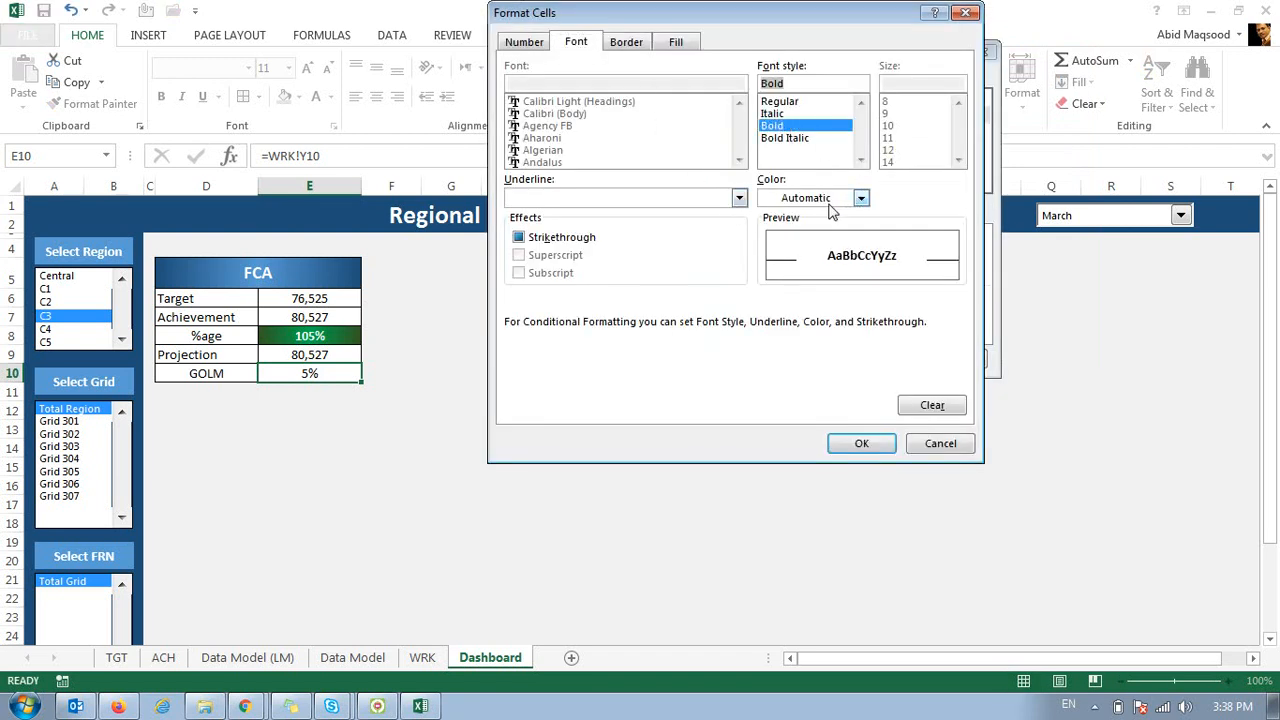
left_click(860, 198)
left_click(770, 280)
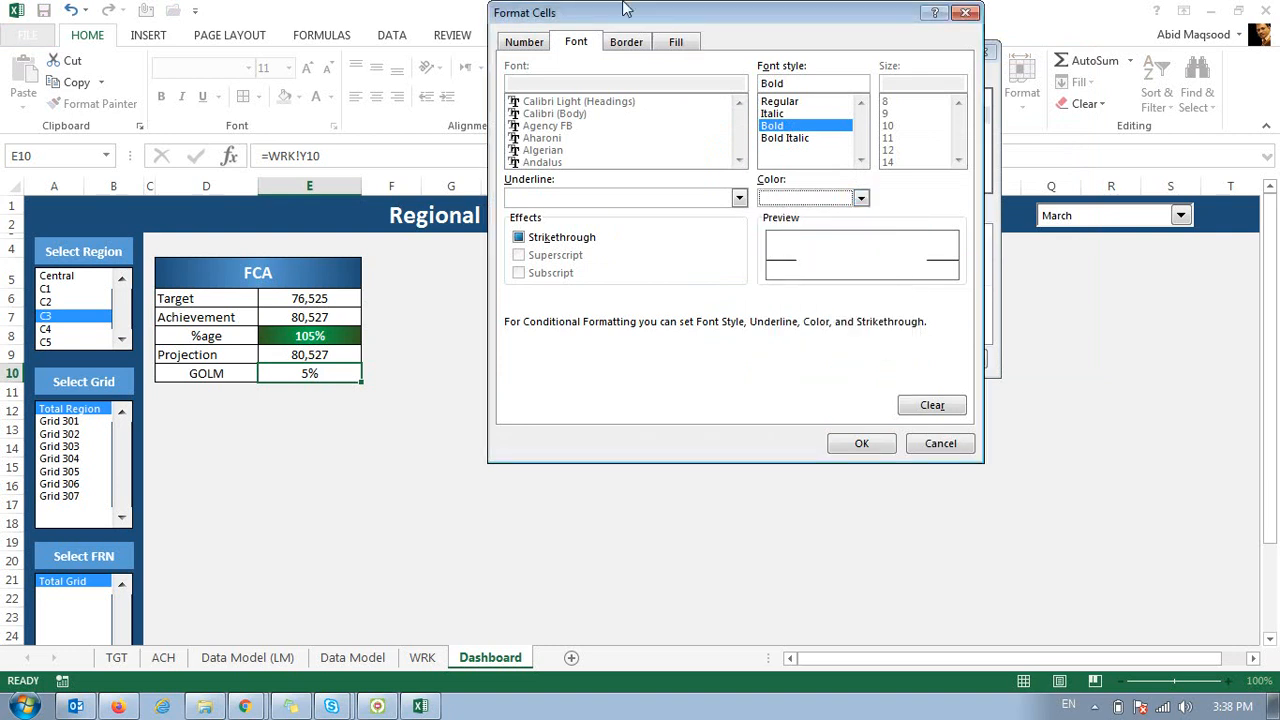
Give the greater than 0 rule a vertical gradient with dark green at both sides and green in the middle, and add the rule.
left_click(677, 42)
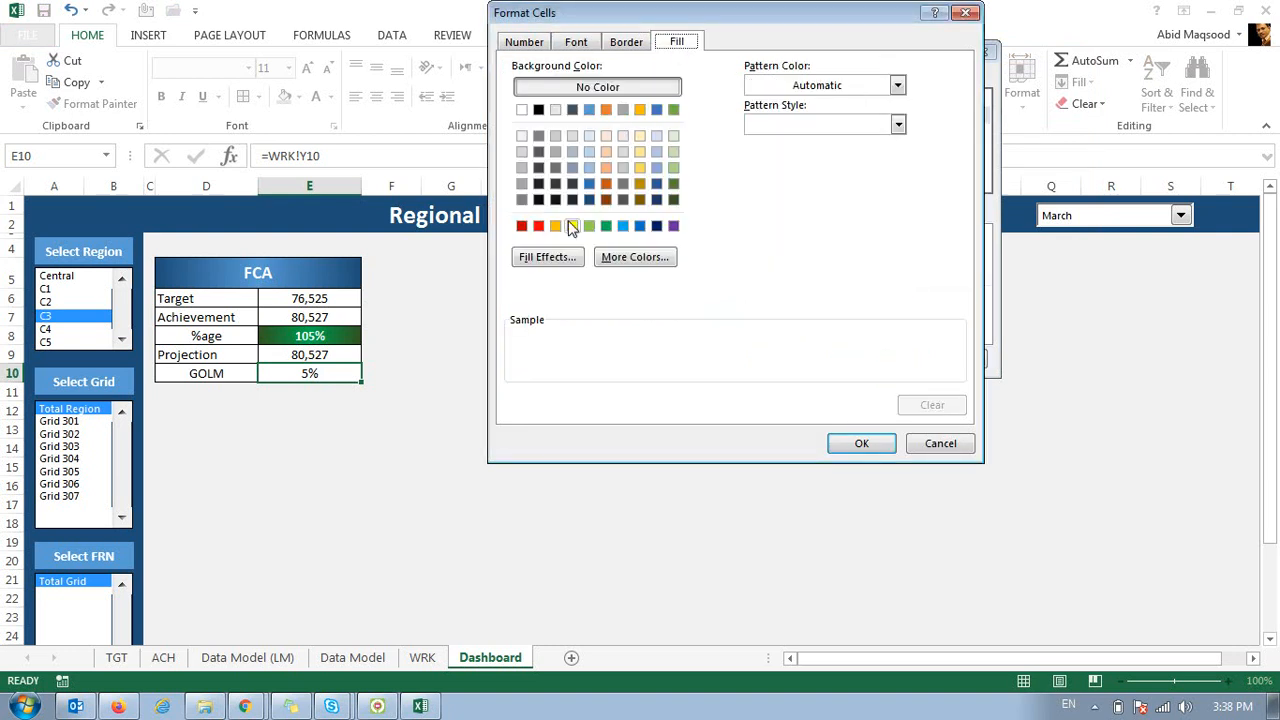
left_click(547, 257)
left_click(796, 104)
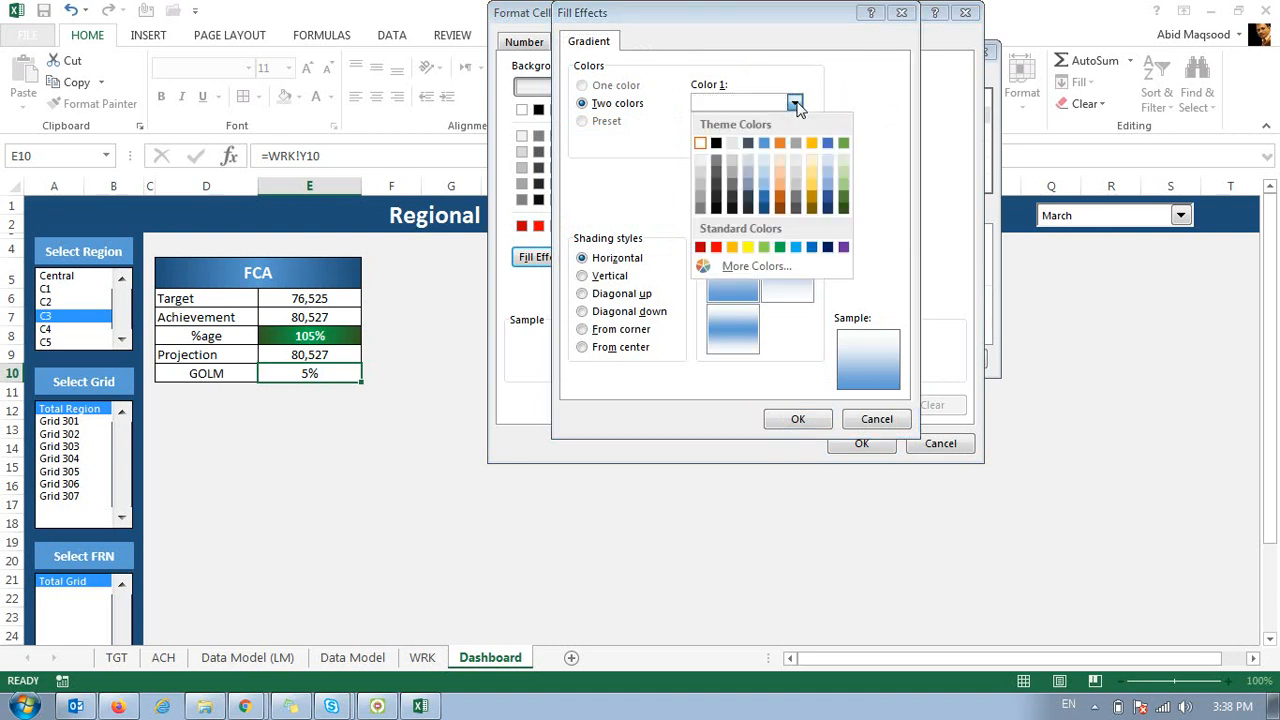
left_click(843, 208)
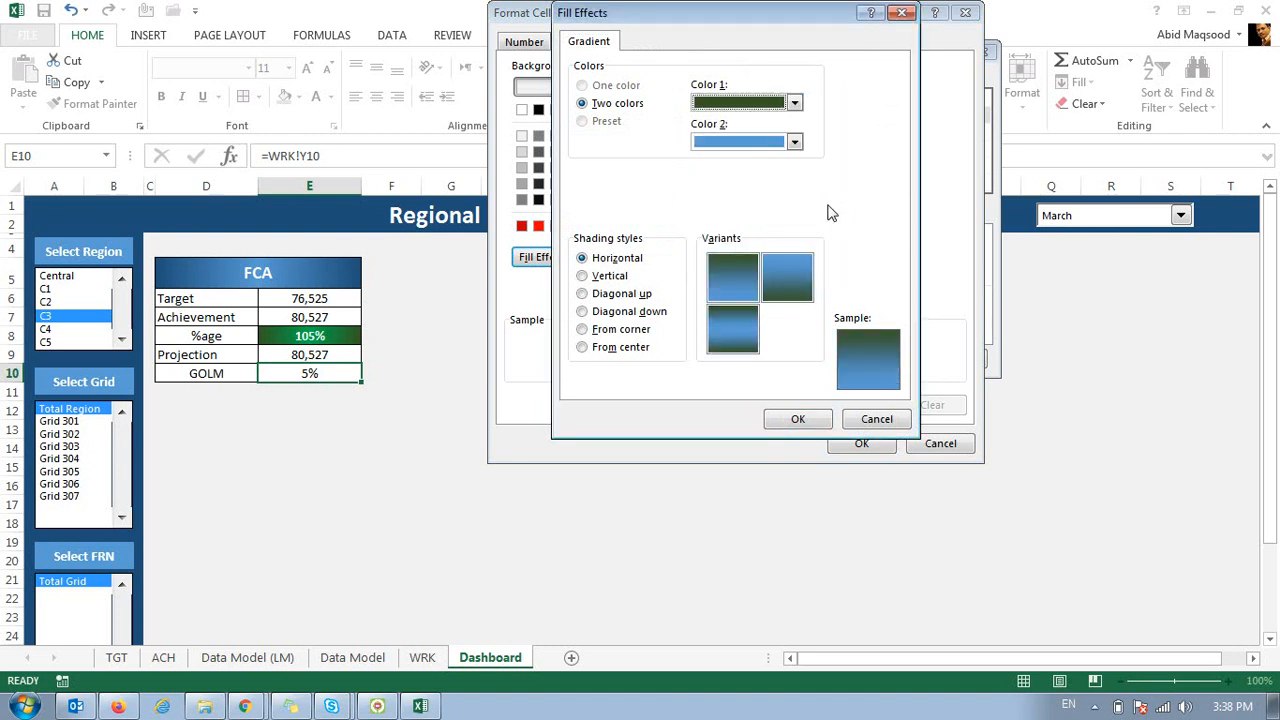
left_click(795, 143)
left_click(782, 290)
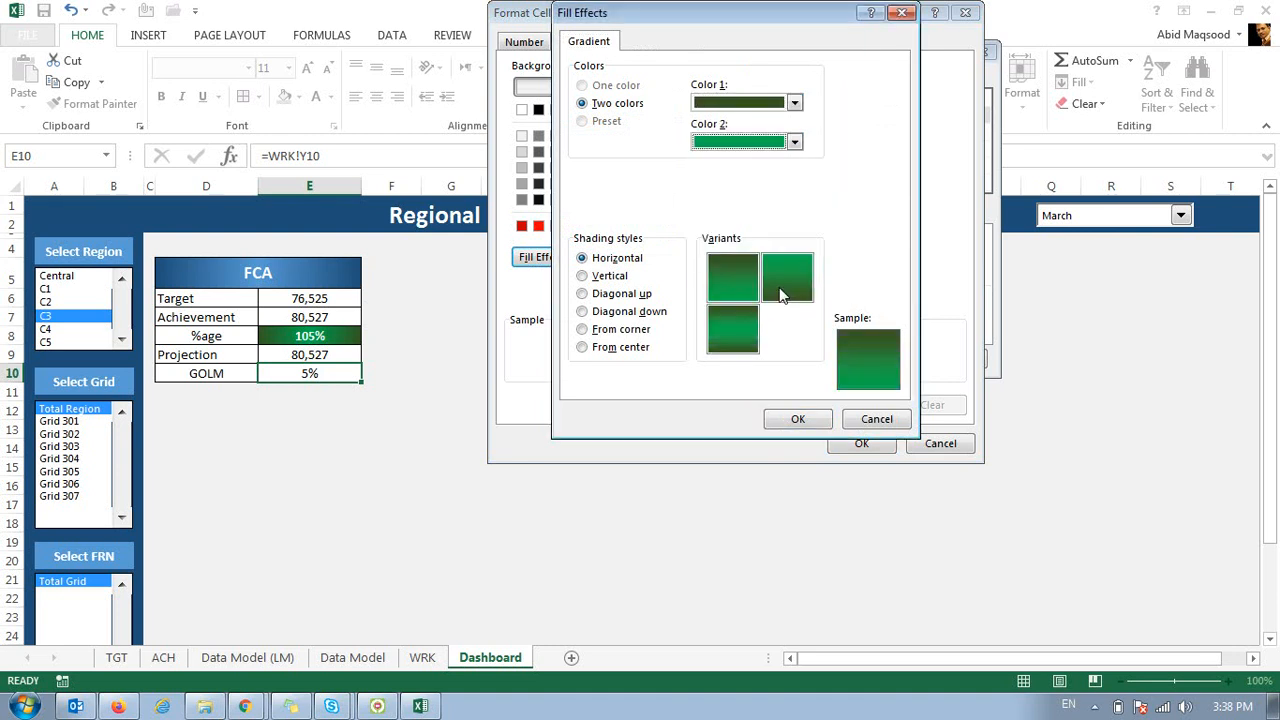
left_click(590, 276)
left_click(715, 321)
left_click(795, 419)
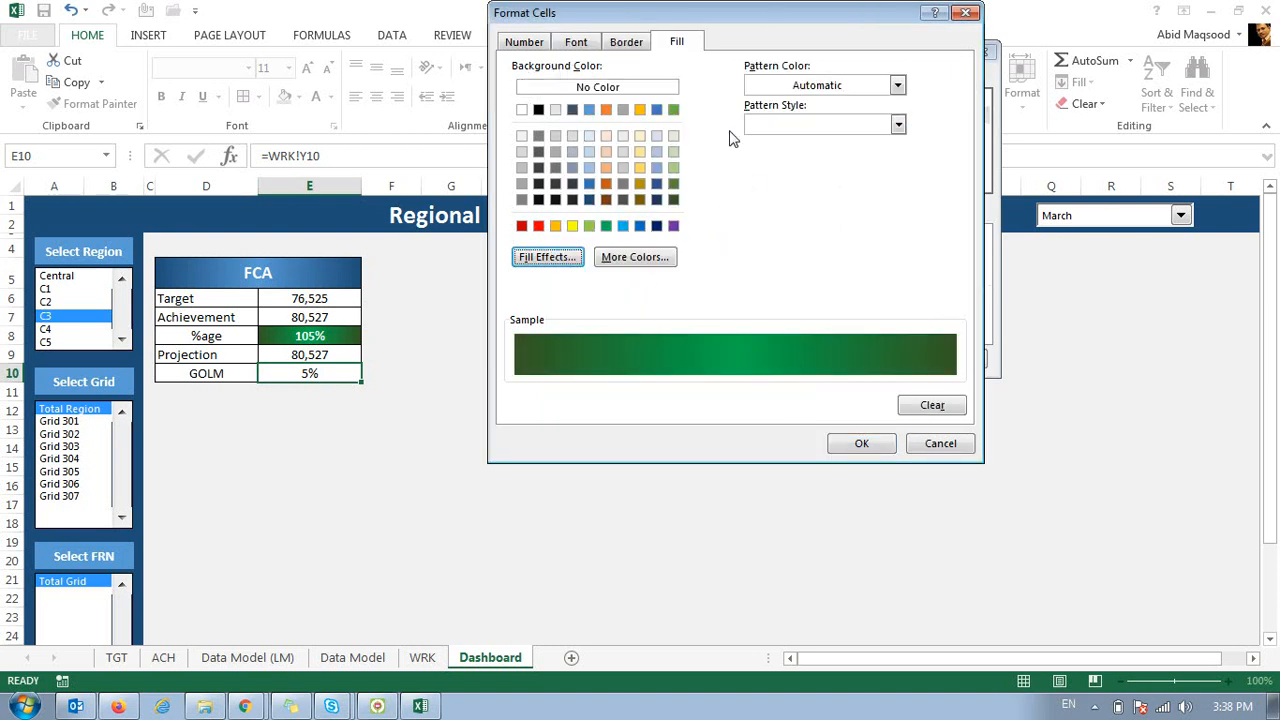
left_click(576, 43)
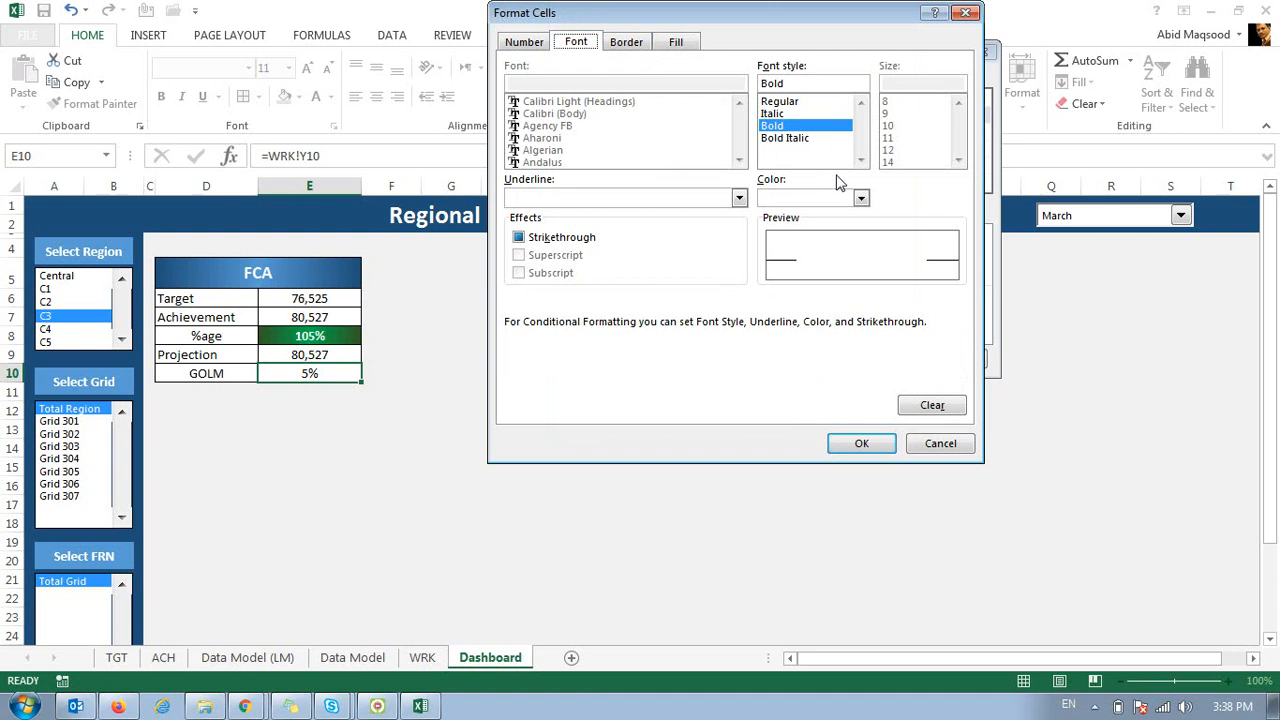
left_click(850, 444)
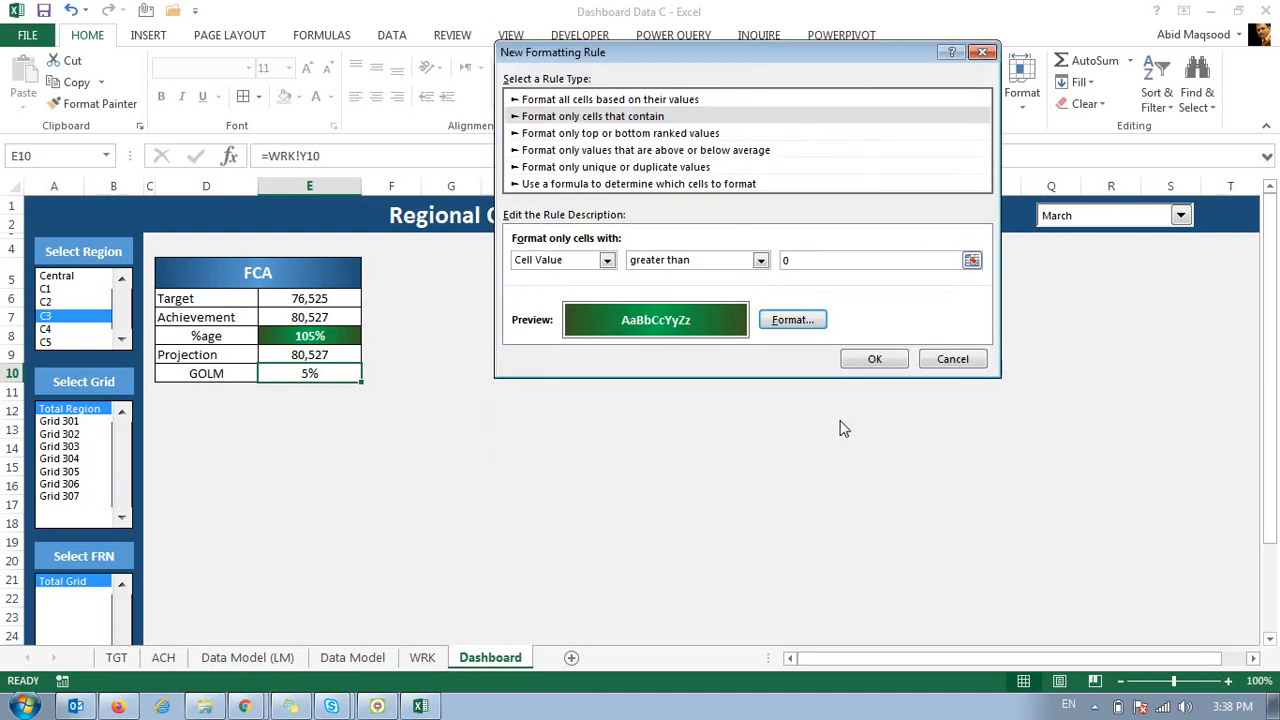
left_click(900, 358)
Start a third conditional formatting rule on E10 for cell values equal to 0.
left_click(478, 163)
left_click(591, 117)
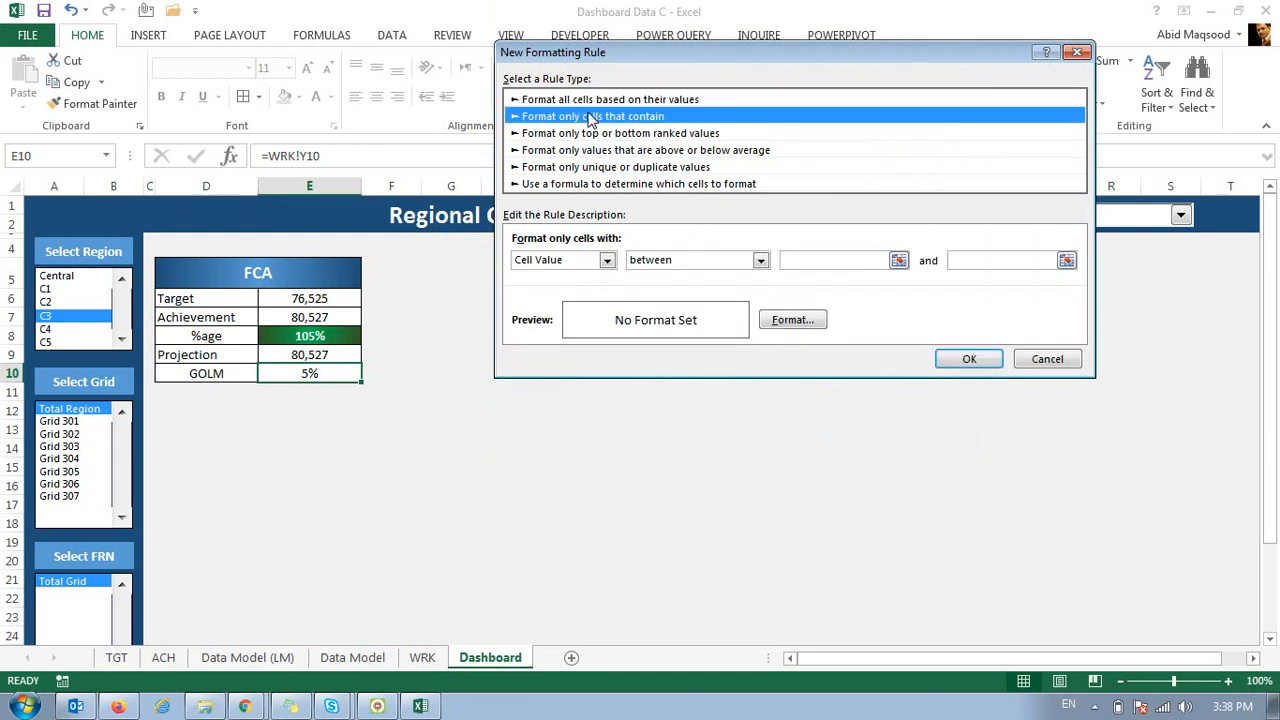
left_click(760, 260)
left_click(666, 303)
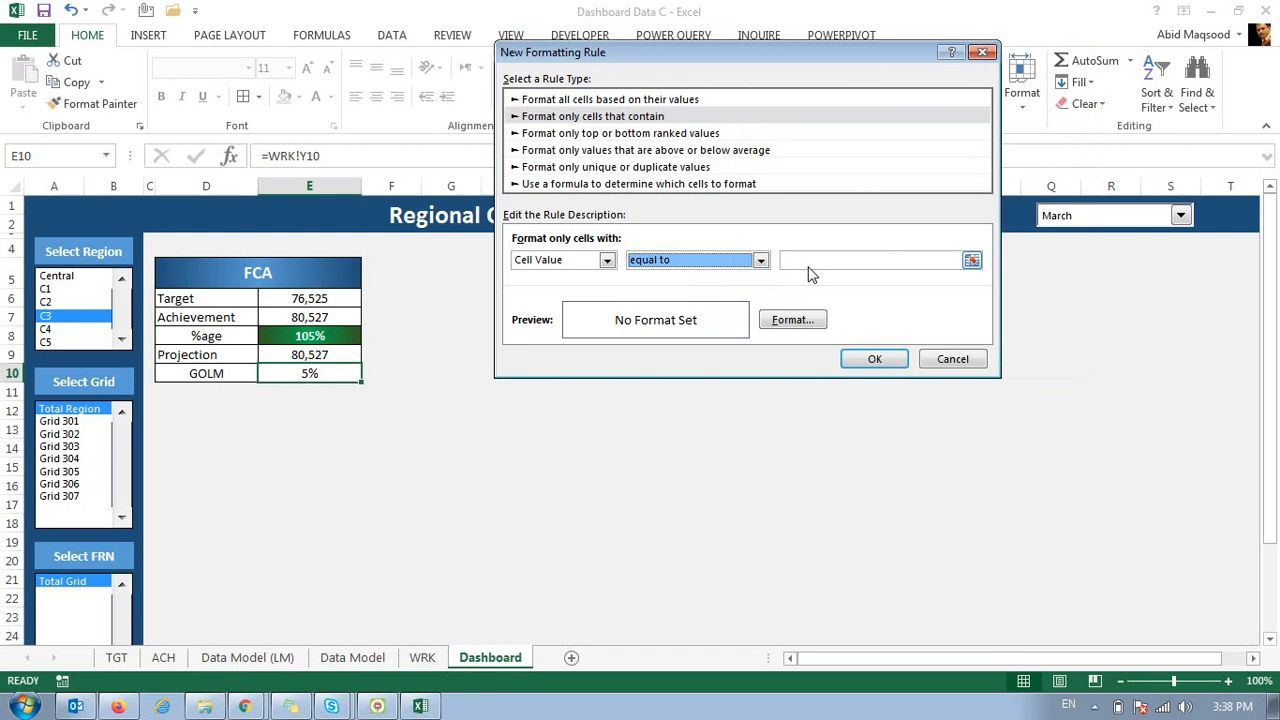
left_click(816, 262)
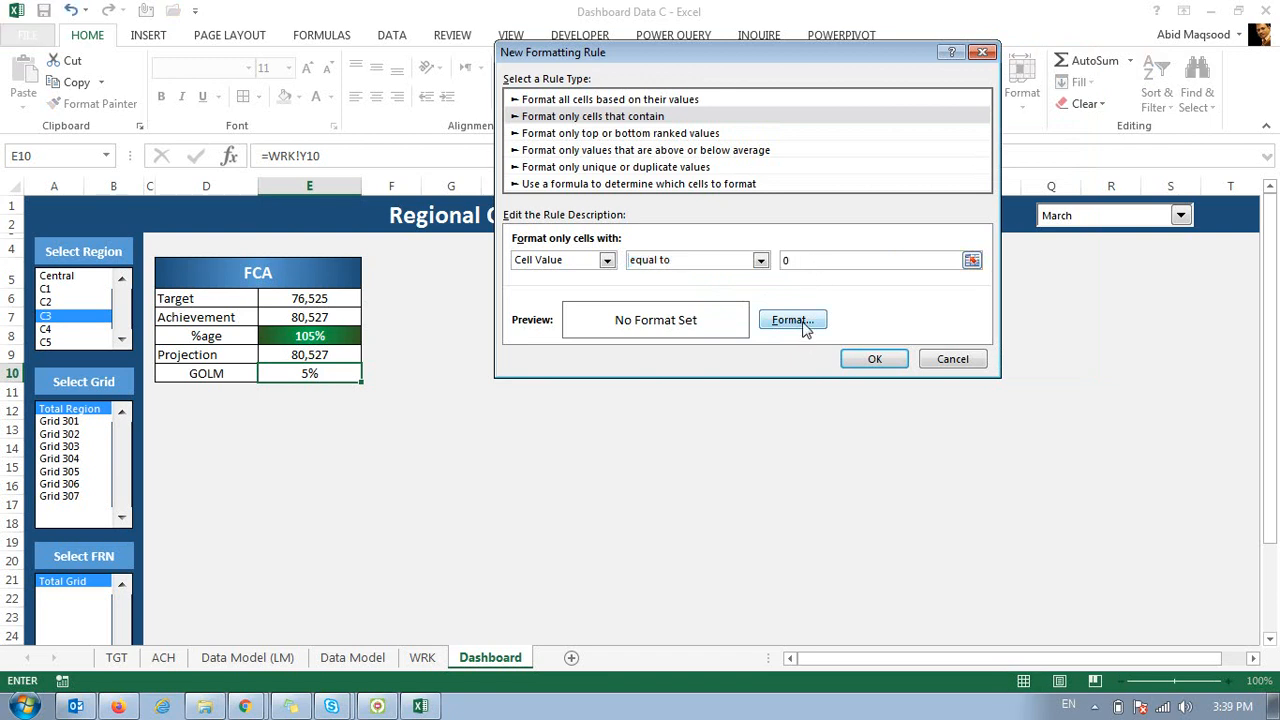
Set the equal to 0 rule's font to bold and white, and add the rule.
left_click(804, 325)
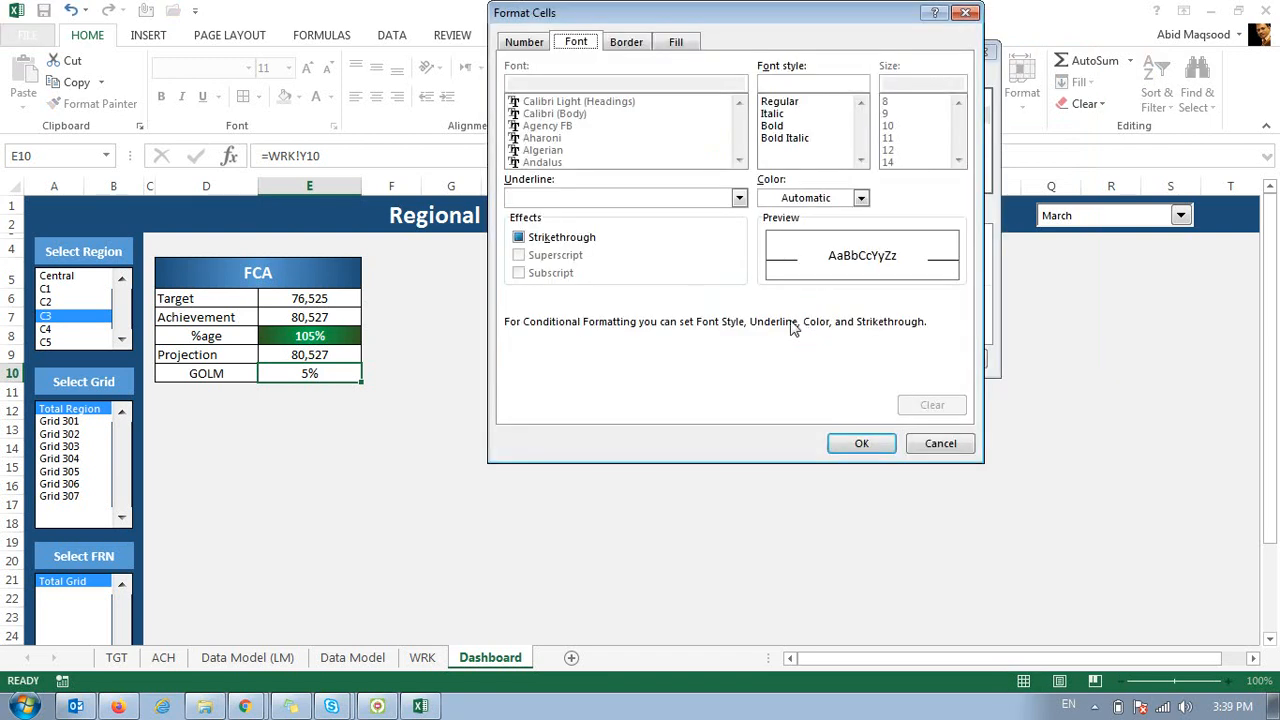
left_click(783, 128)
left_click(831, 199)
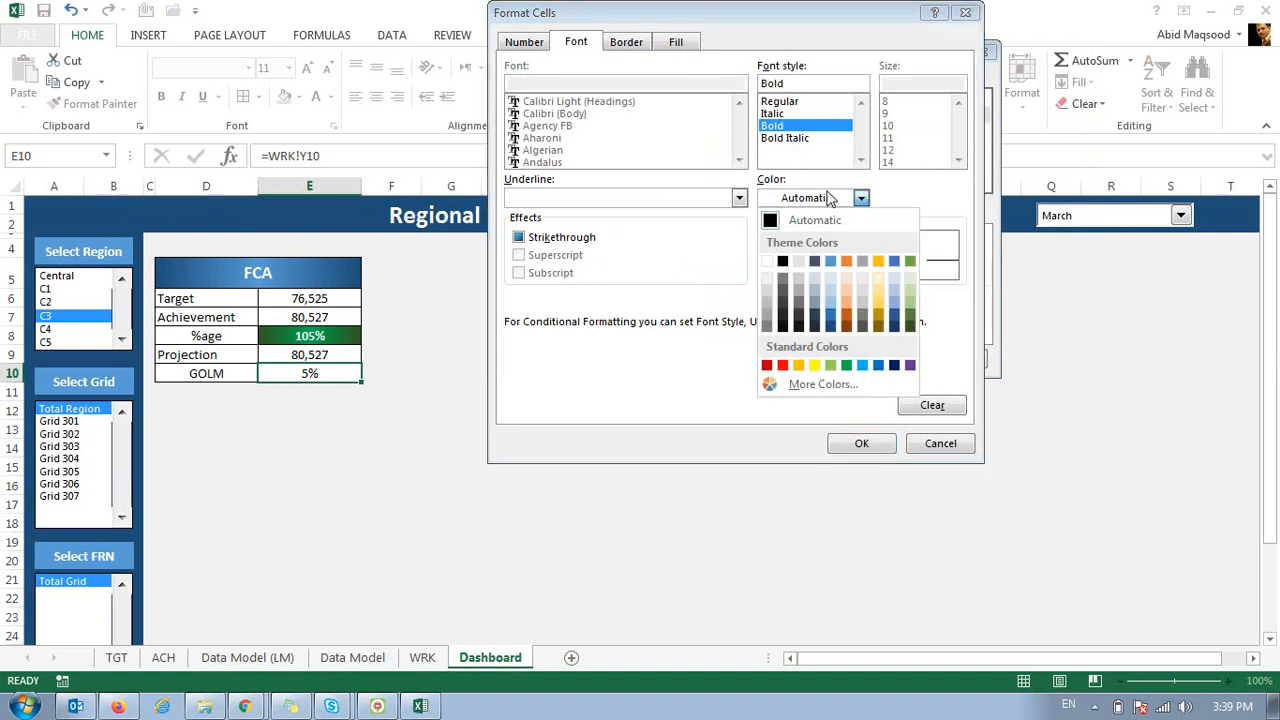
left_click(768, 262)
left_click(845, 443)
left_click(862, 362)
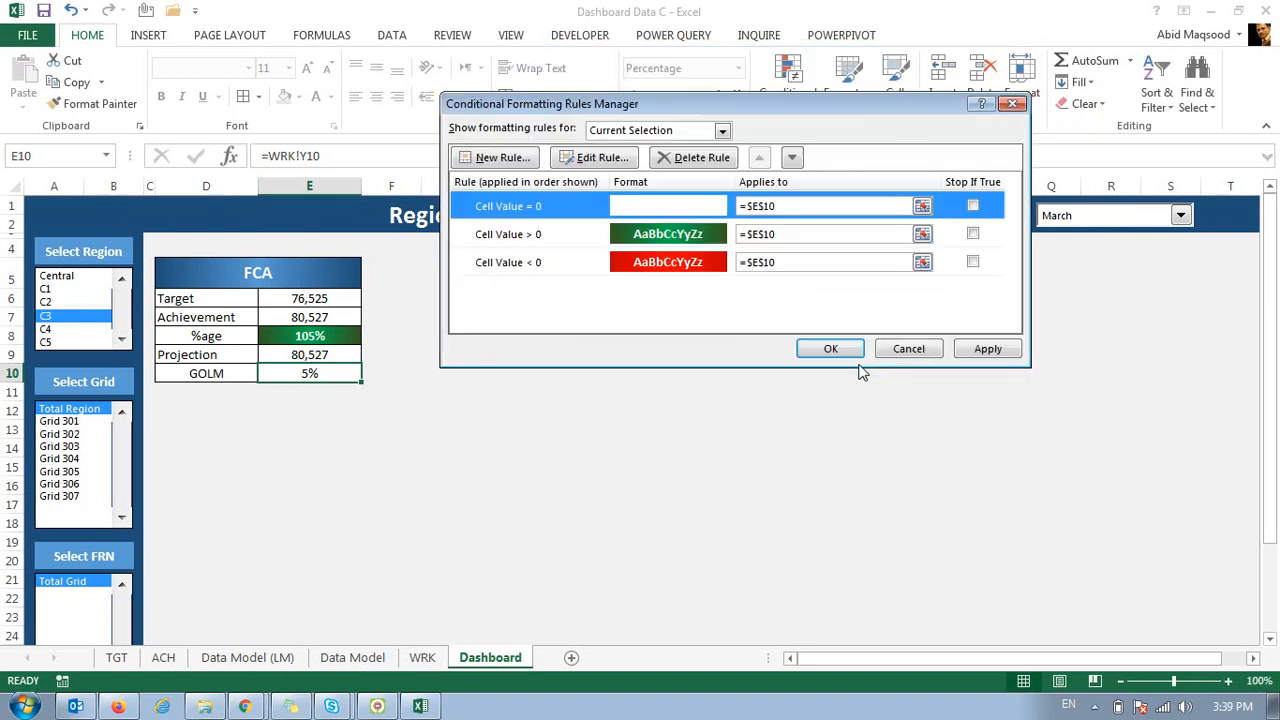
Edit the equal to 0 rule and set its font colour to Automatic.
left_click(603, 160)
left_click(778, 341)
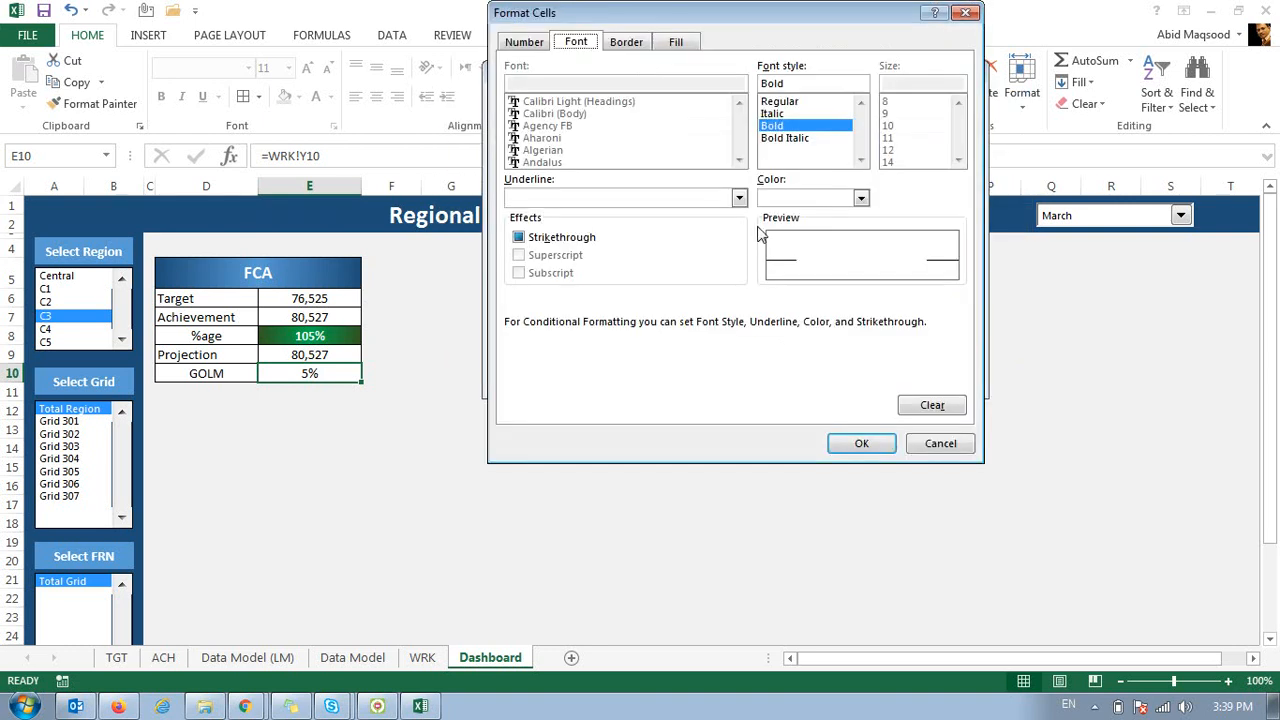
left_click(791, 198)
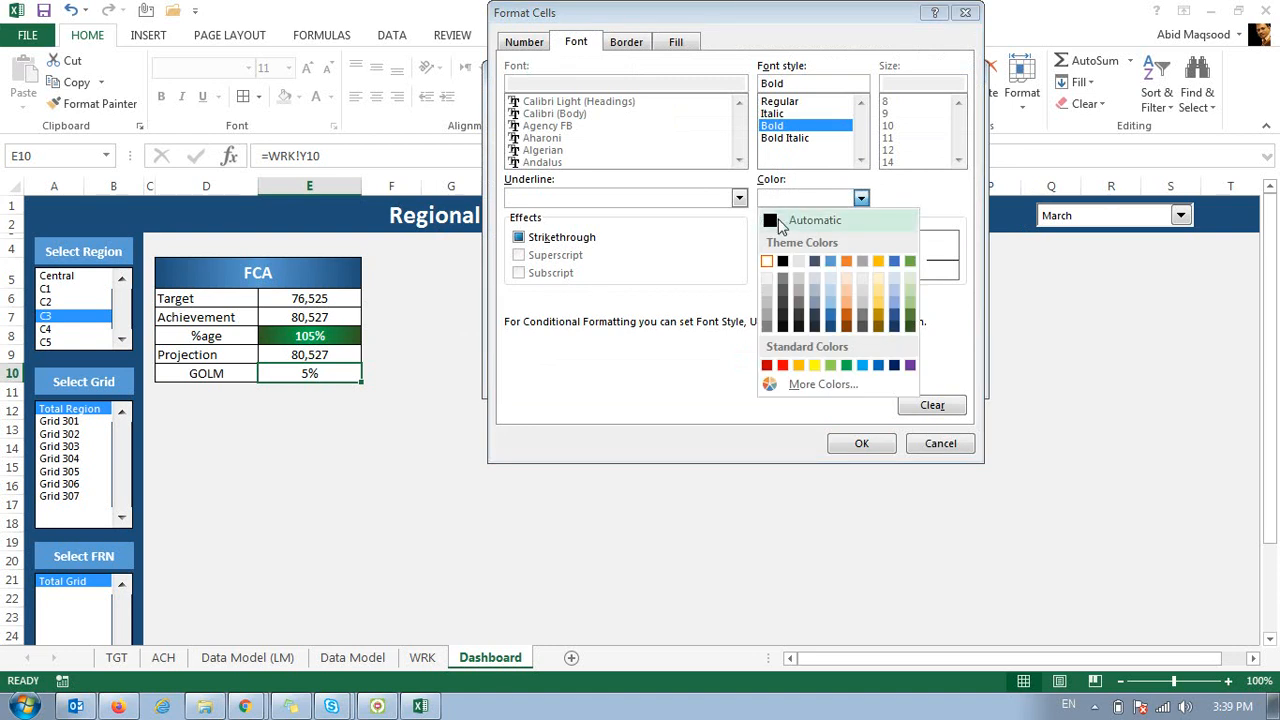
left_click(791, 220)
Give the equal to 0 rule a vertical gradient with dark gold at both sides and yellow in the middle, and apply the rules to E10.
left_click(684, 46)
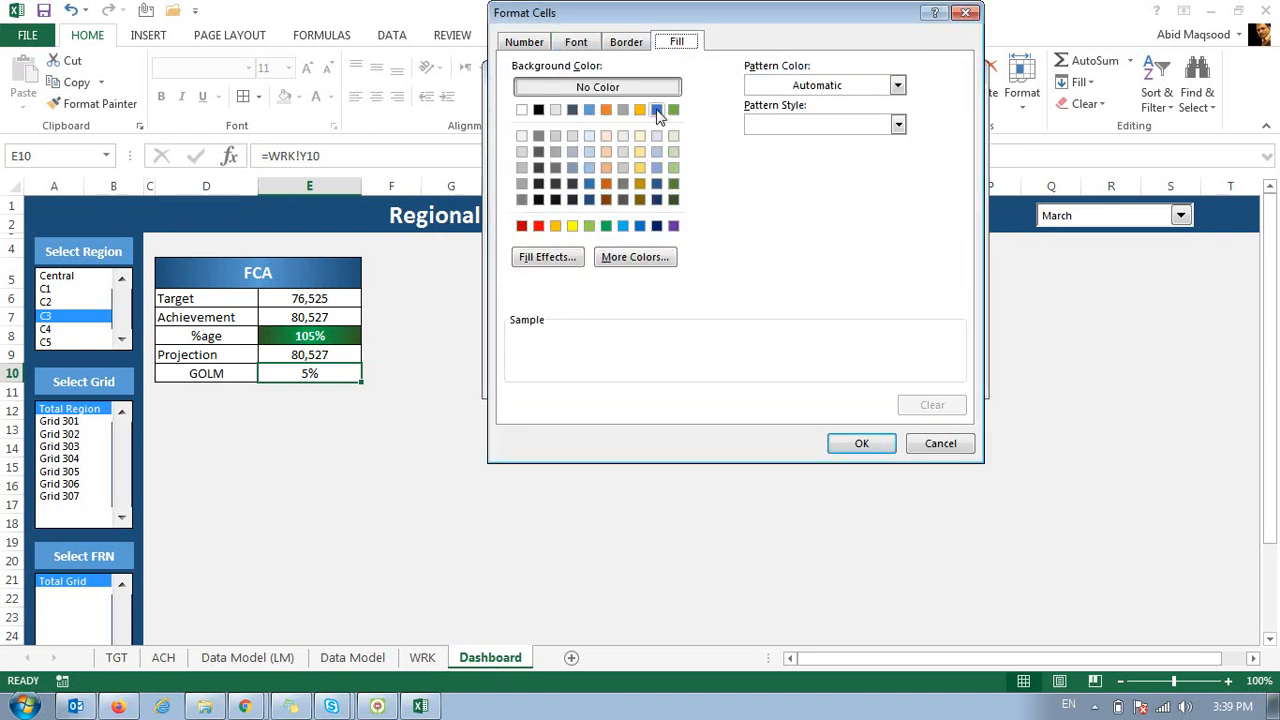
left_click(550, 260)
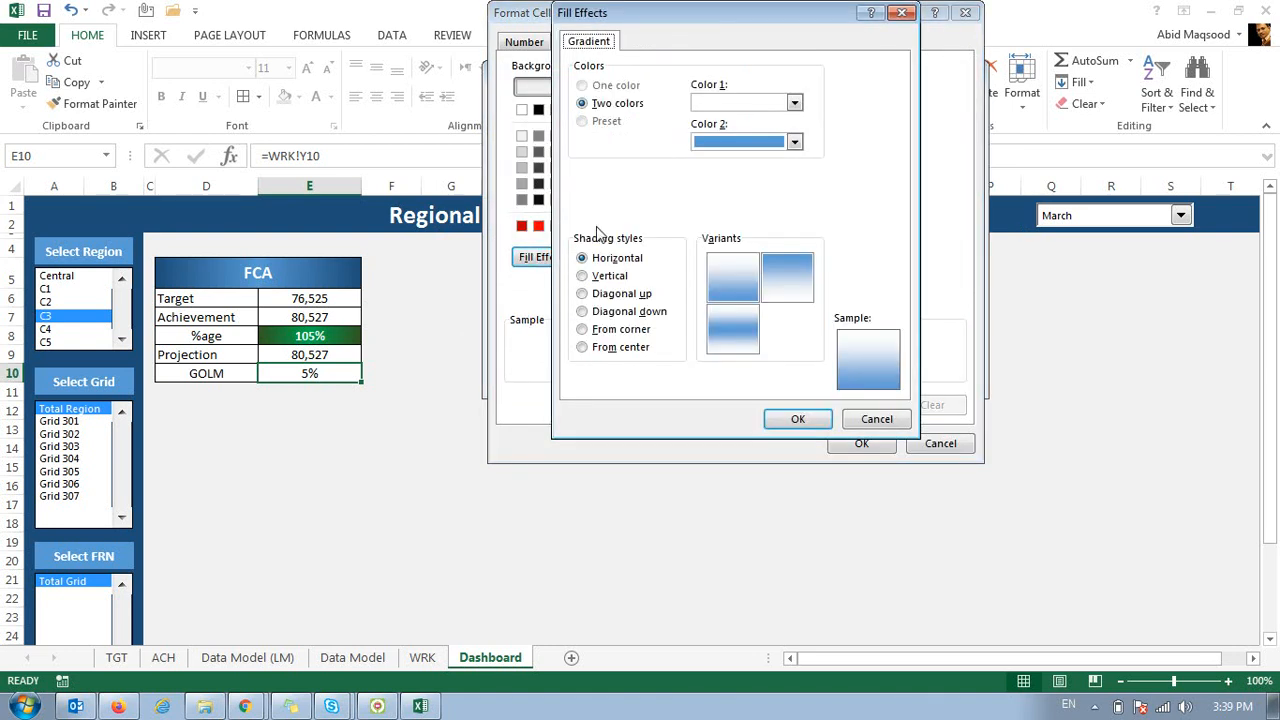
left_click(793, 103)
left_click(812, 210)
left_click(793, 142)
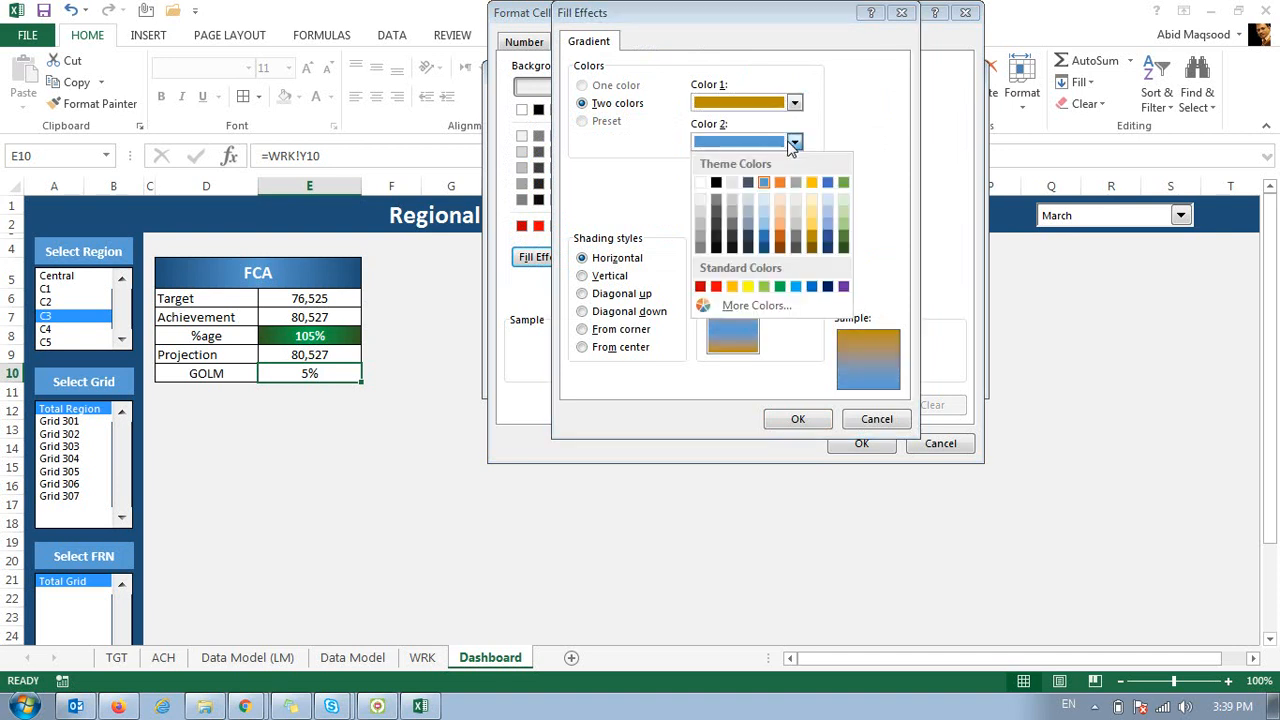
left_click(748, 286)
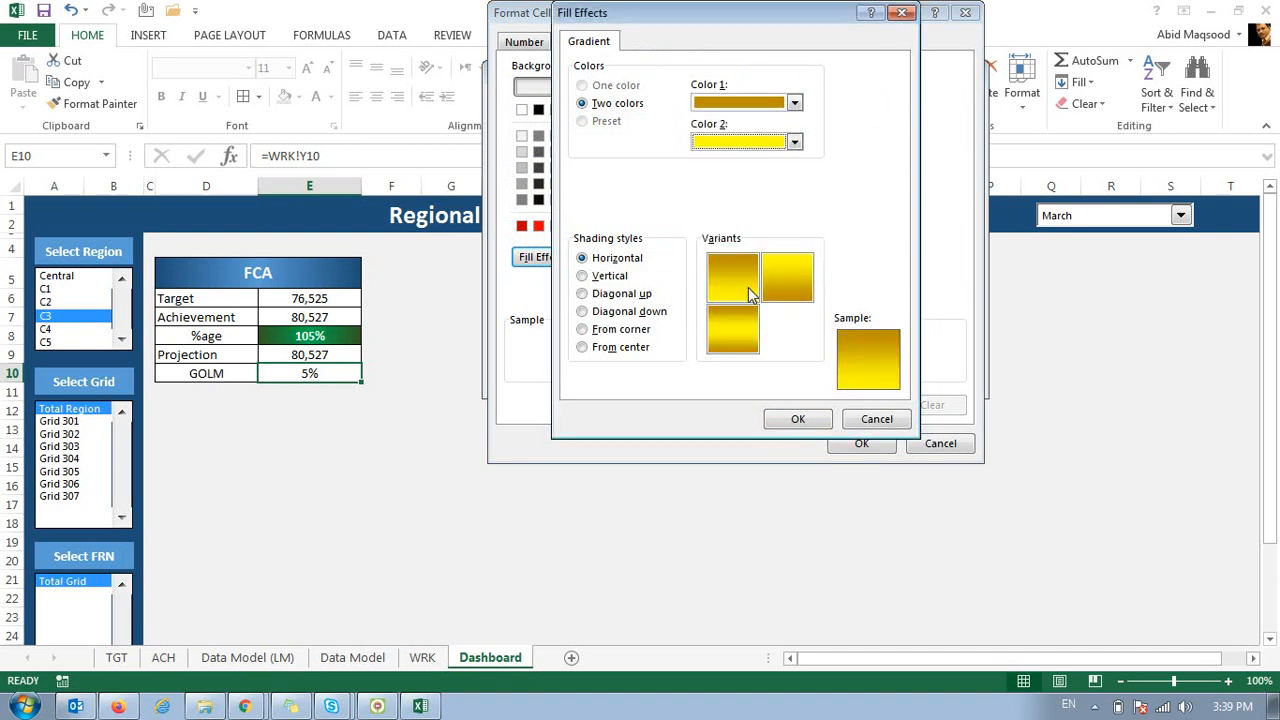
left_click(609, 278)
left_click(751, 357)
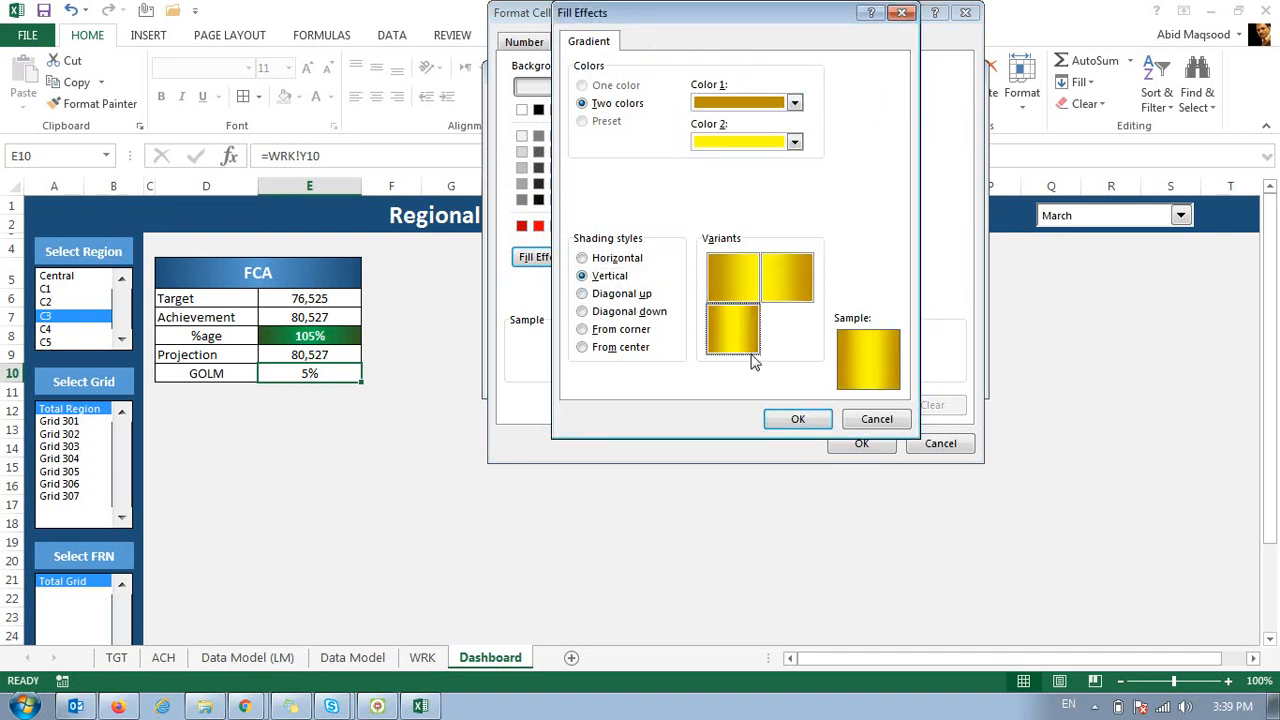
left_click(798, 419)
left_click(860, 441)
left_click(860, 380)
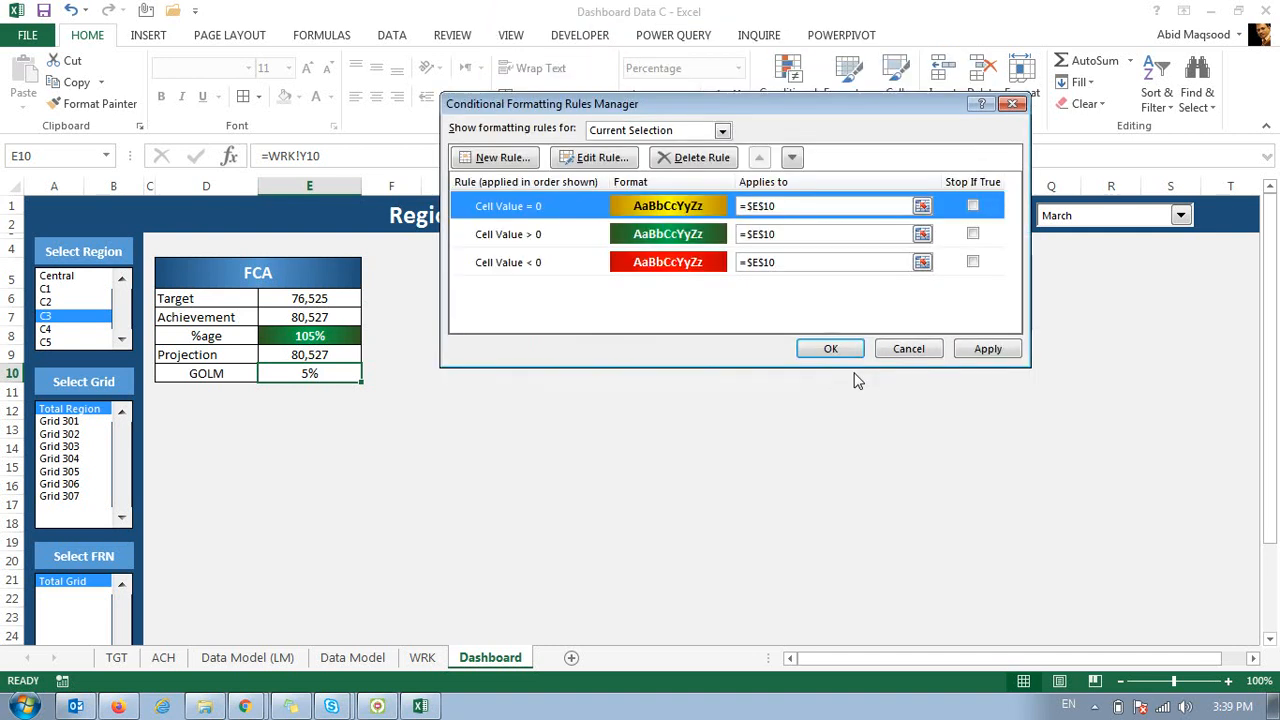
left_click(848, 354)
left_click(525, 398)
key("Left")
key("Left")
key("Left")
key("Left")
key("Up")
key("Up")
key("Up")
key("Up")
key("Up")
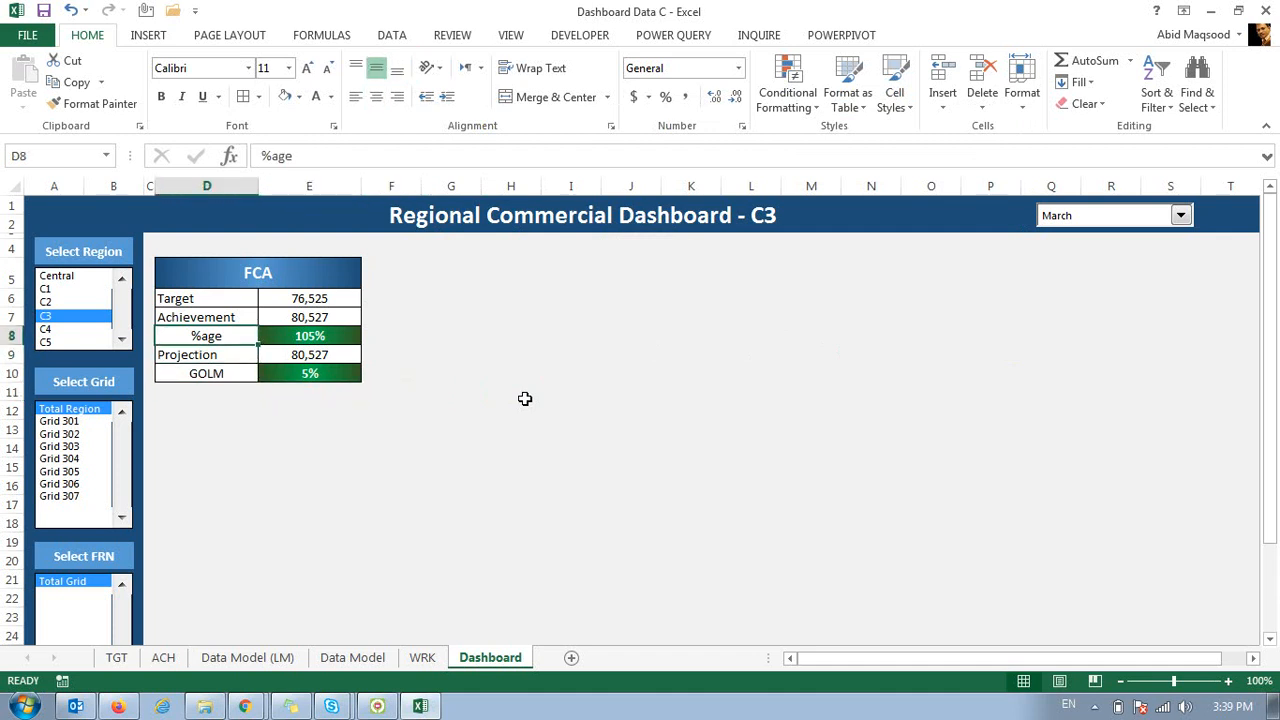
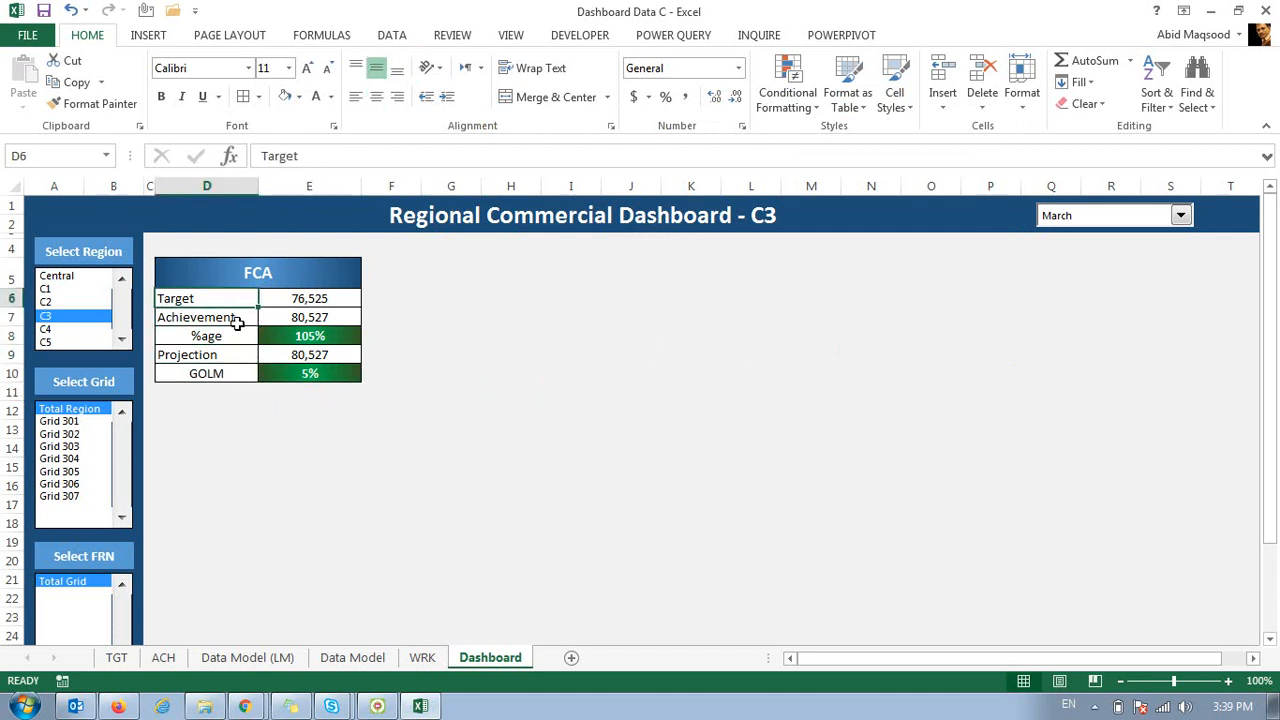
Set the height of rows 6 to 10 to 20 and centre their contents horizontally and vertically.
left_click_drag(10, 298, 8, 373)
right_click(202, 318)
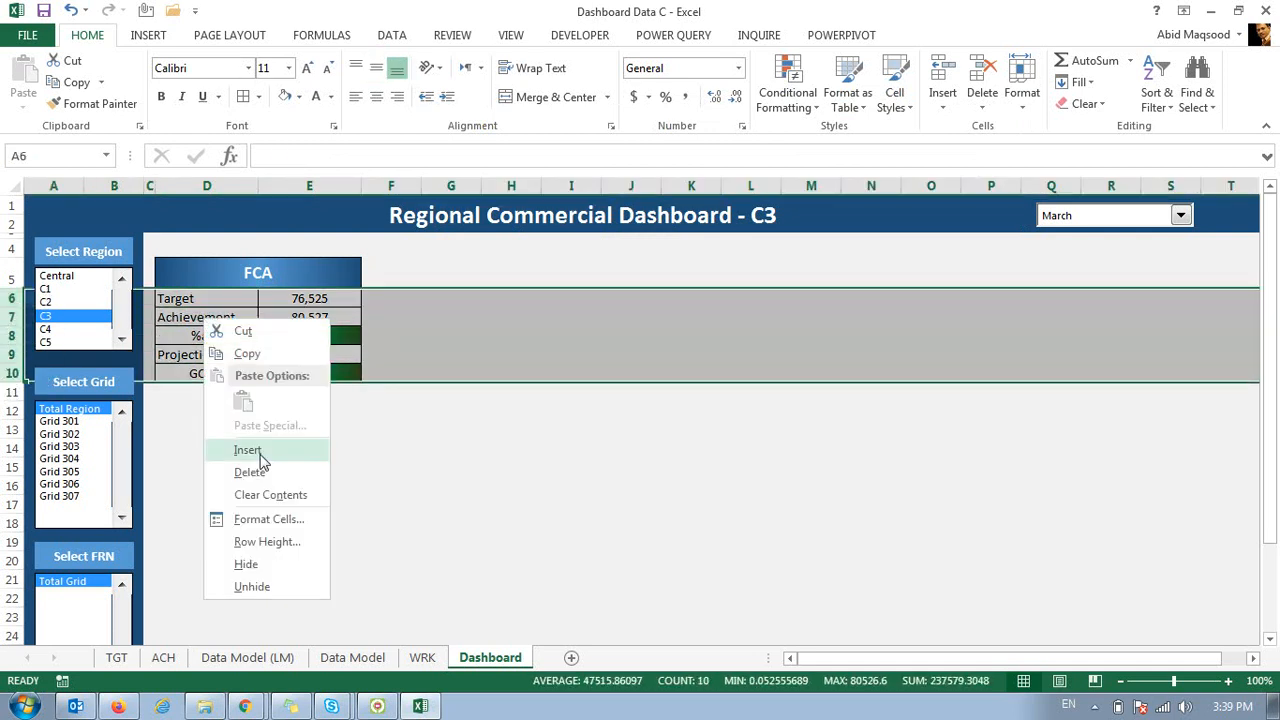
left_click(266, 542)
type("20")
key("Return")
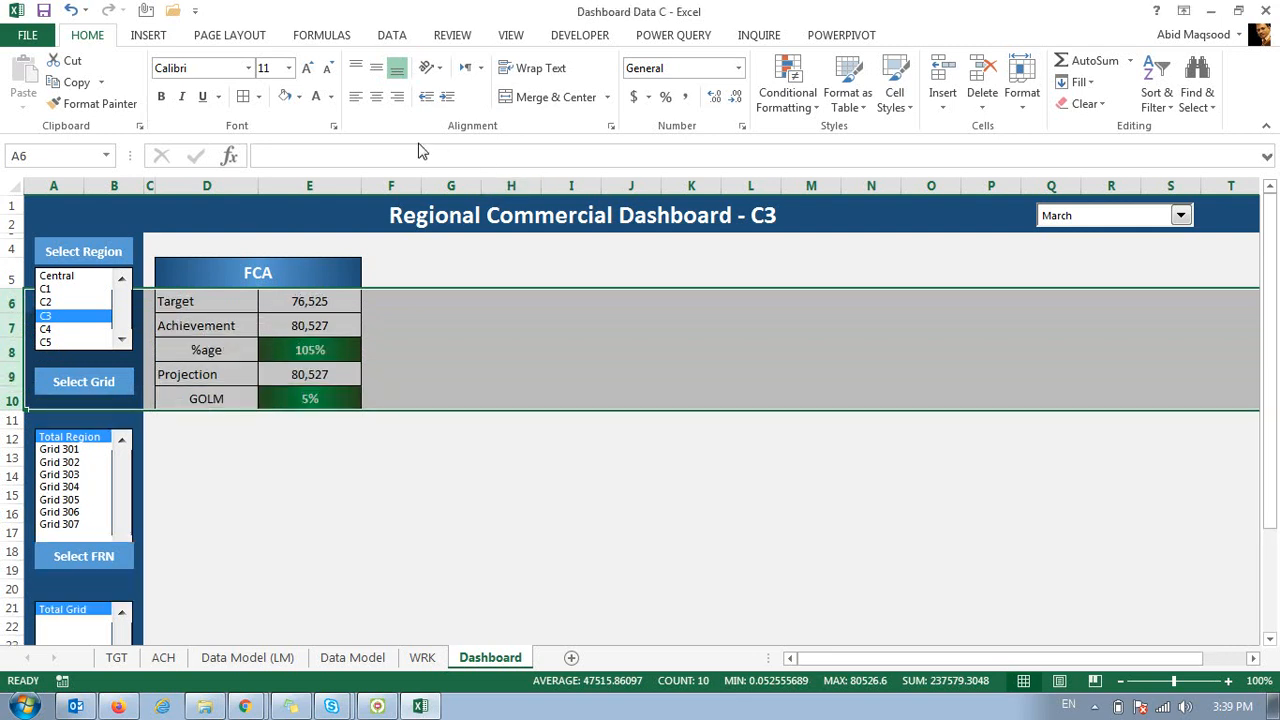
left_click(377, 97)
left_click(376, 68)
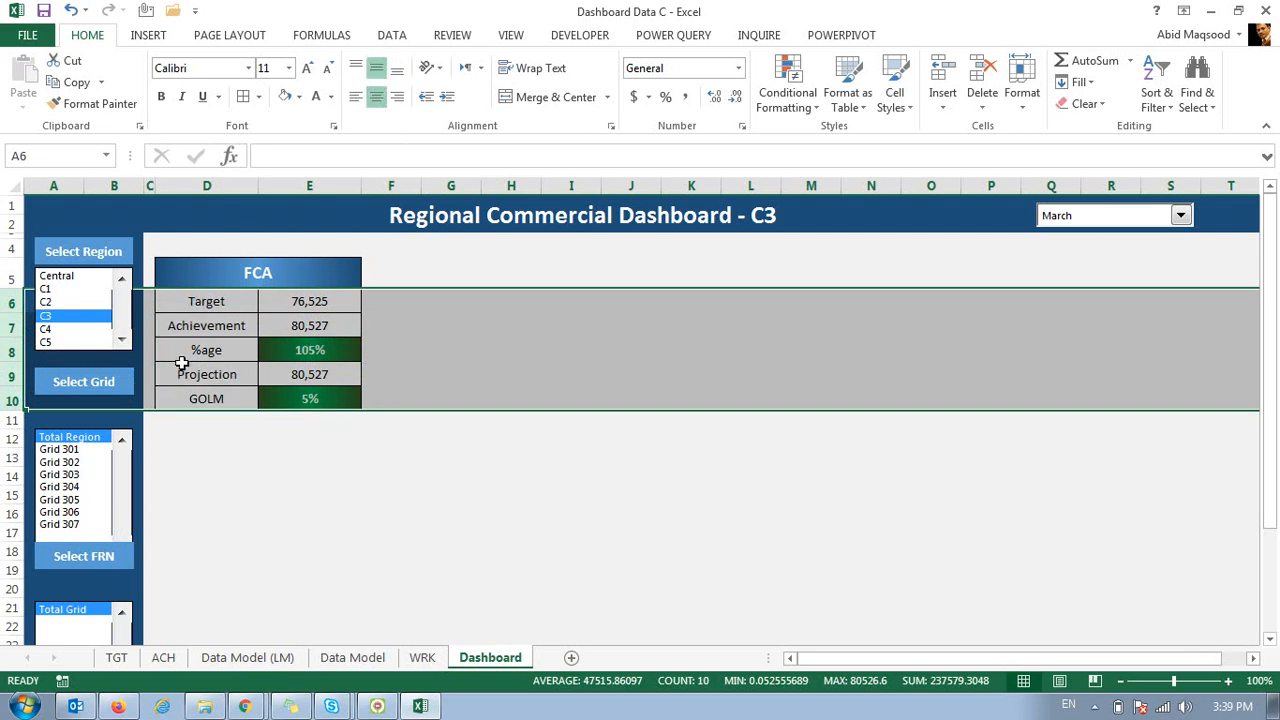
Left-align the Target, Achievement and Projection labels in the FCA block.
left_click(193, 302)
left_click_drag(193, 302, 196, 324)
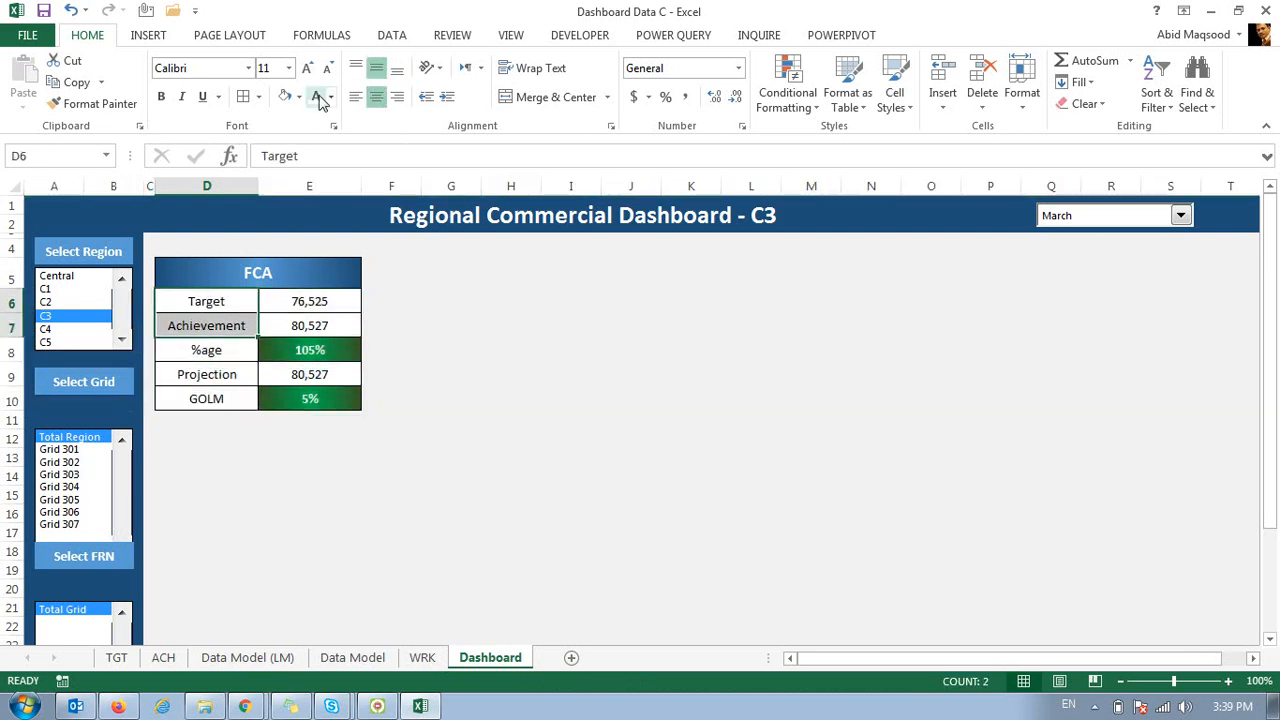
left_click(356, 97)
left_click(220, 374)
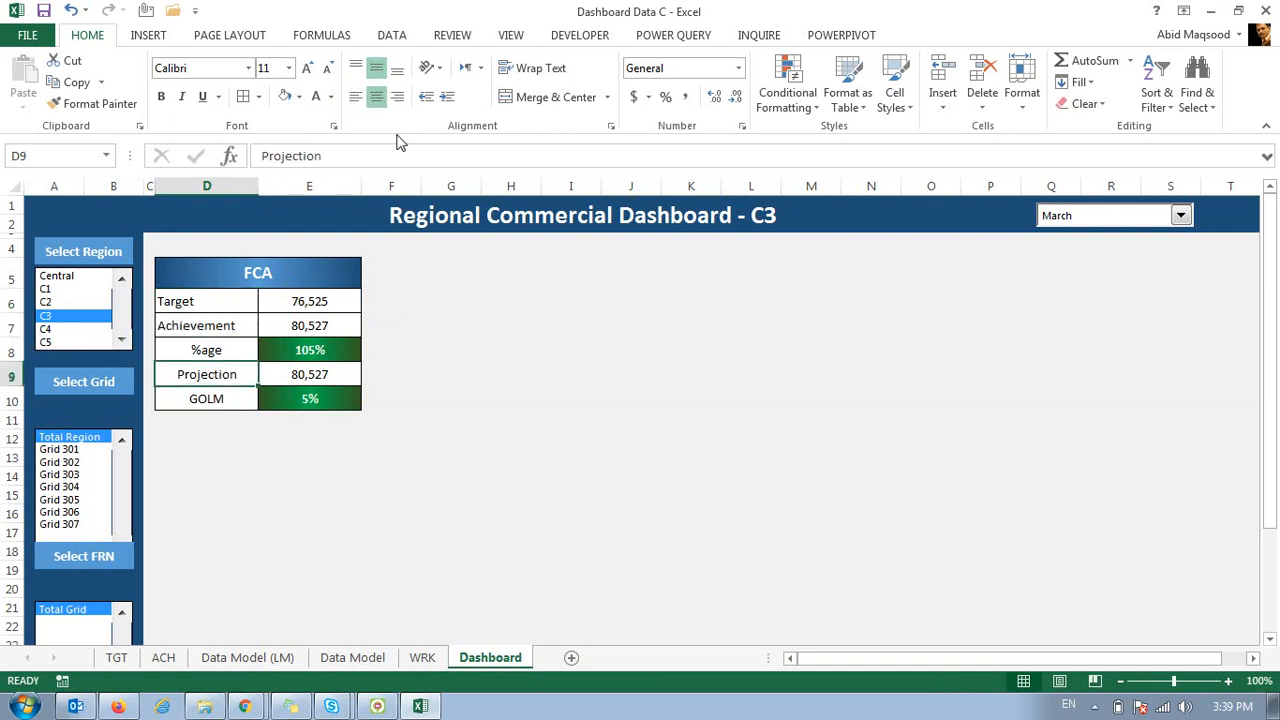
left_click(356, 97)
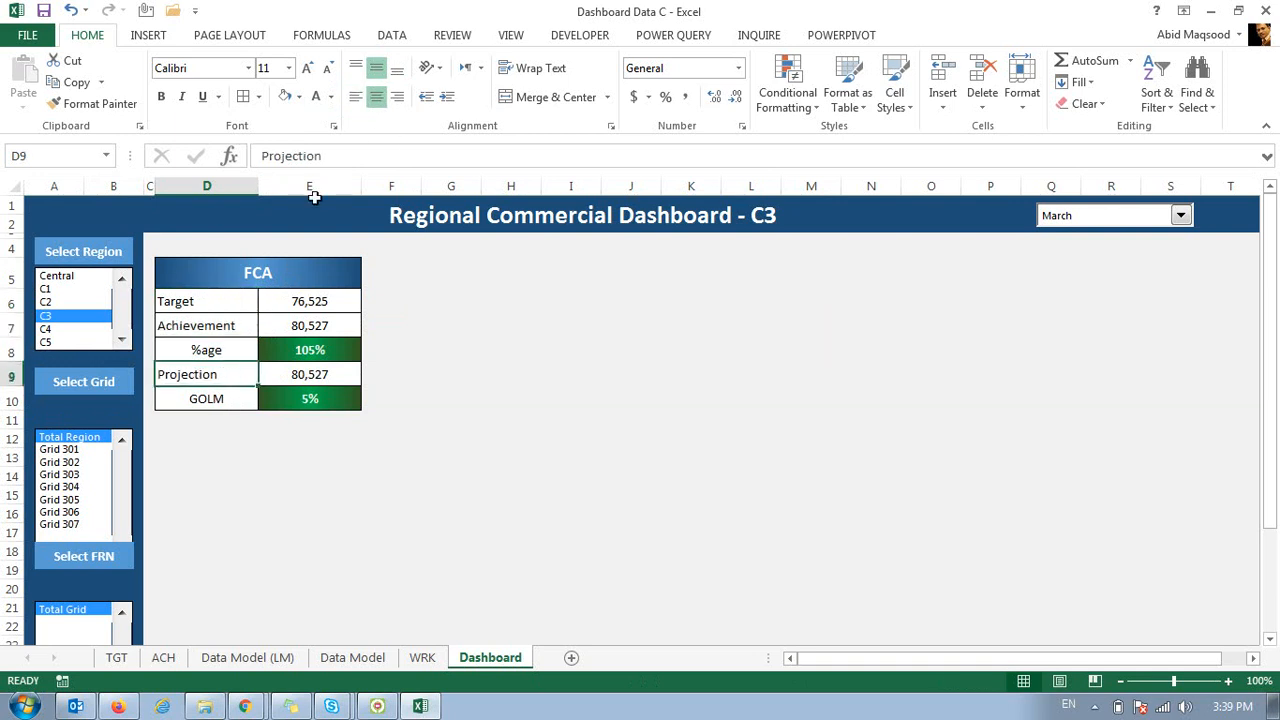
Set the grid list box to "Don't move or size with cells" and move it back up directly under the Select Grid heading.
left_click(88, 452)
right_click(88, 450)
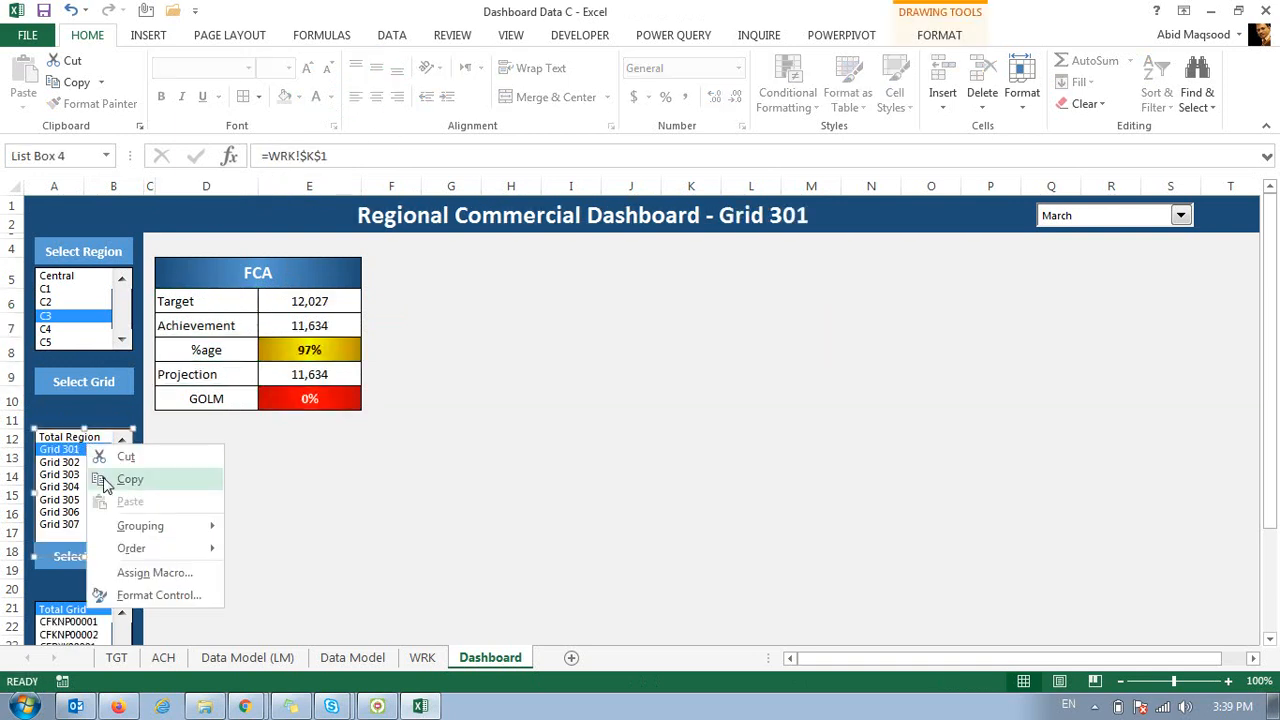
left_click(114, 592)
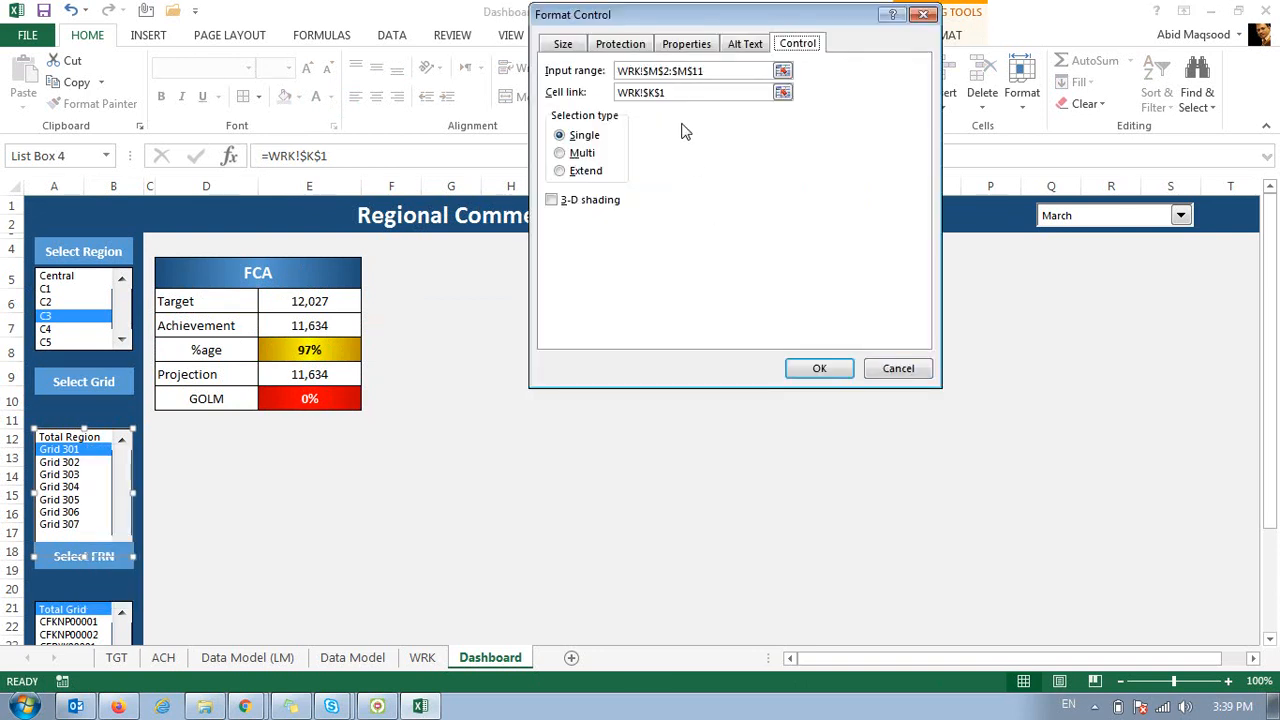
left_click(686, 44)
left_click(595, 122)
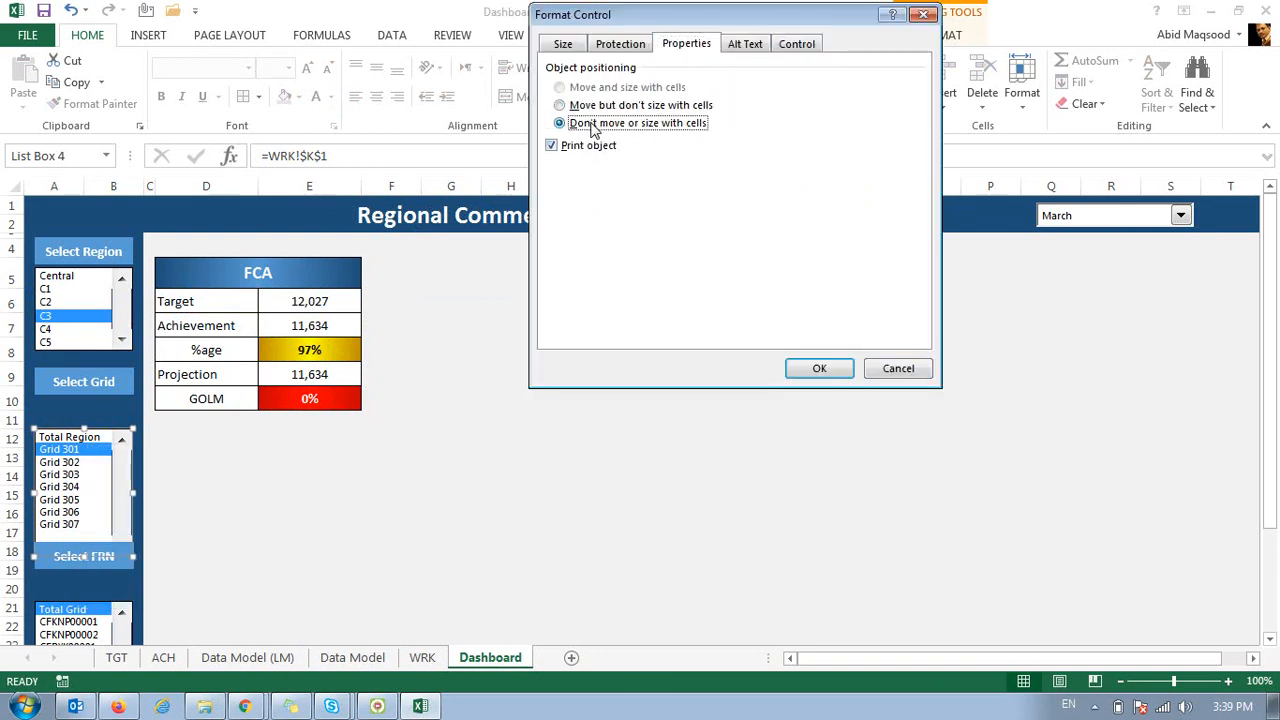
left_click(815, 368)
left_click_drag(97, 454, 96, 422)
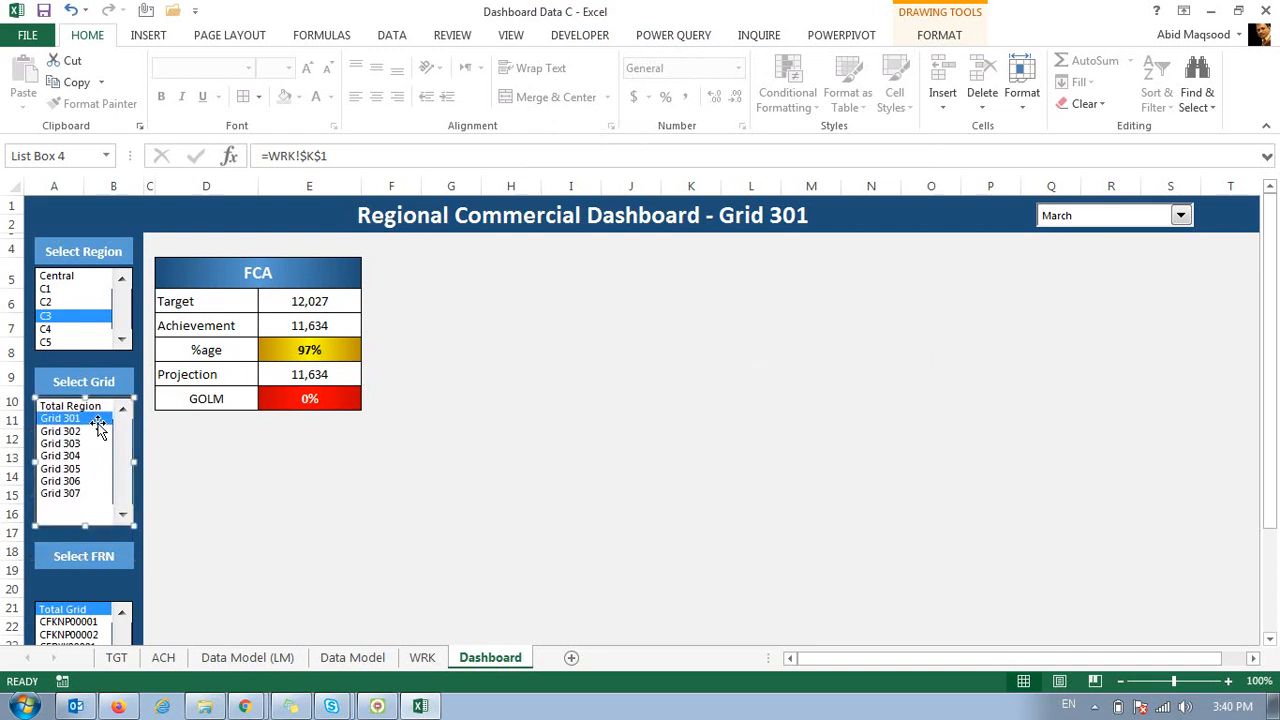
Move the FRN list box up under the Select FRN heading and set it to "Don't move or size with cells".
left_click_drag(85, 617, 70, 594)
right_click(72, 597)
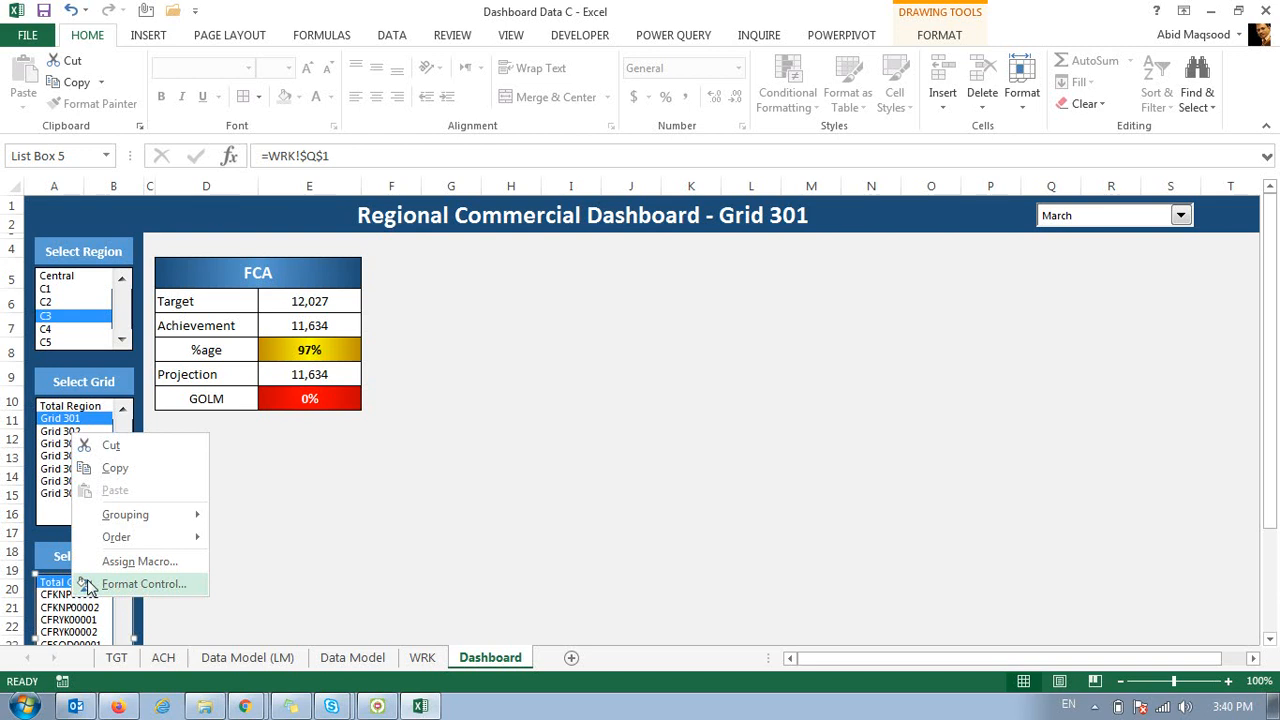
left_click(88, 586)
left_click(625, 124)
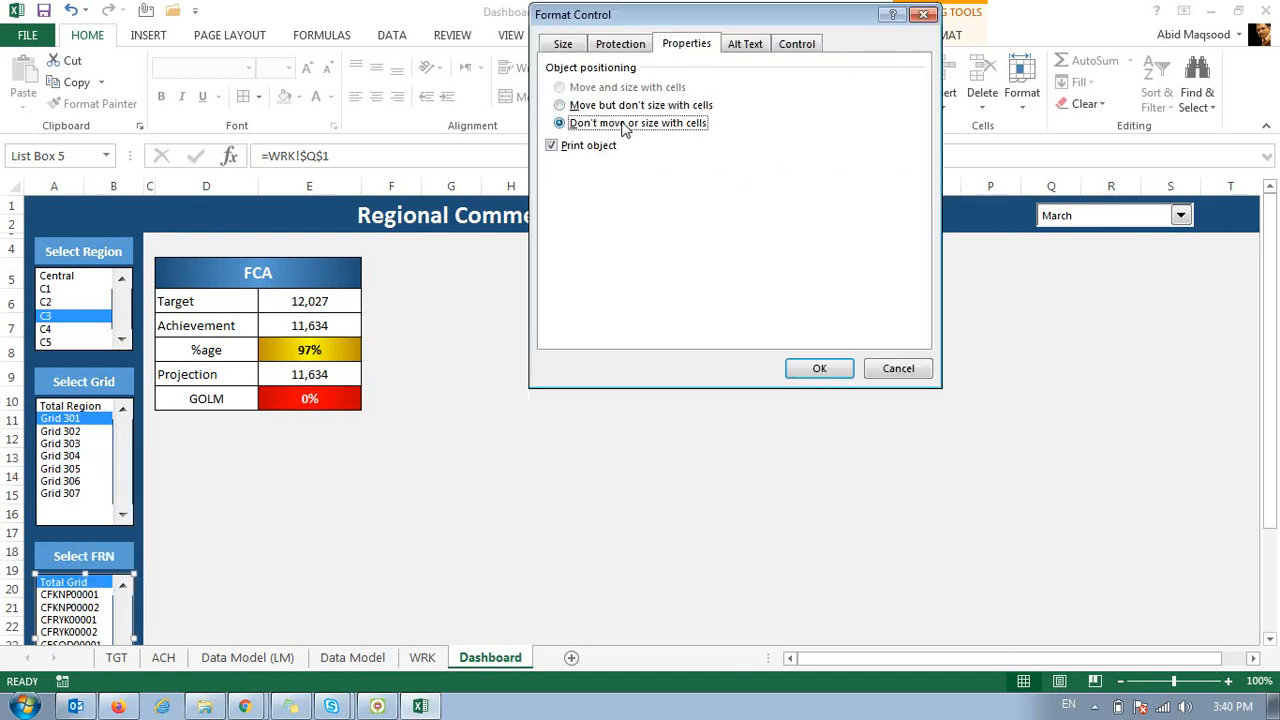
left_click(822, 370)
left_click(603, 349)
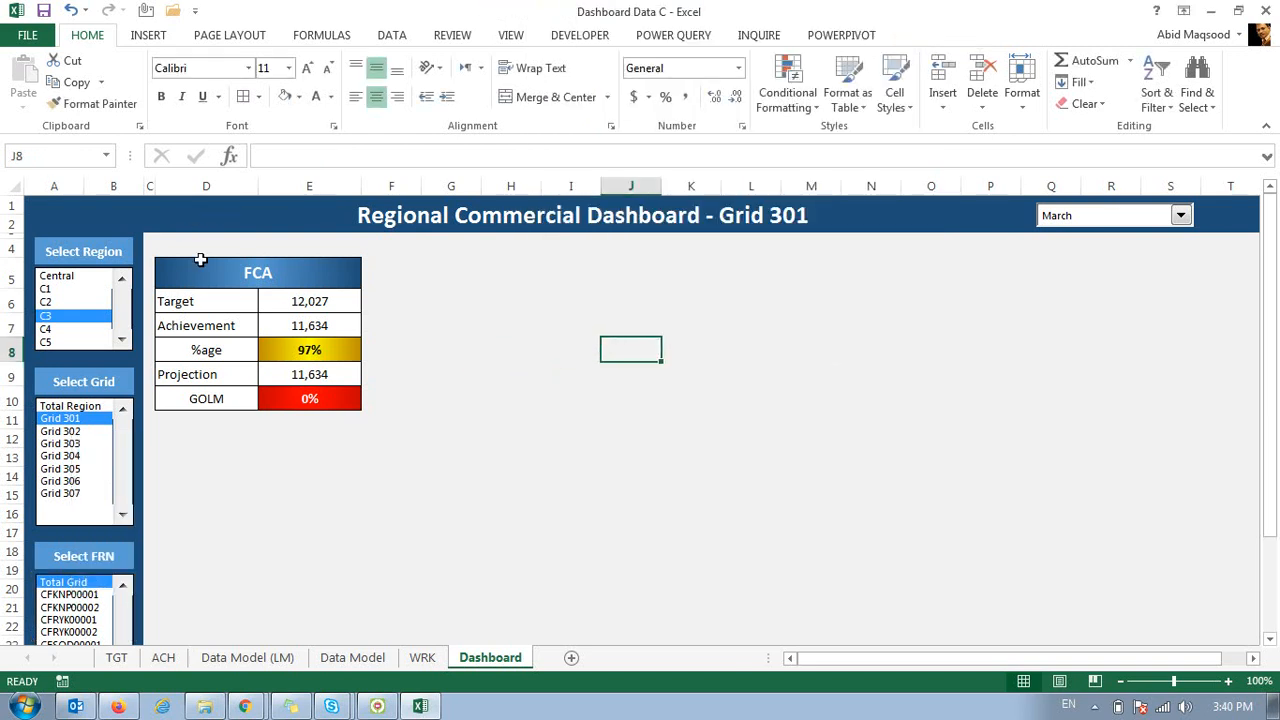
Copy the whole FCA block, from its header through the GOLM row, and paste it at D12.
left_click(200, 260)
key("shift+Down")
key("shift+Down")
key("shift+Down")
key("shift+Down")
key("shift+Down")
key("shift+Down")
key("shift+Up")
key("ctrl+c")
key("Down")
key("Down")
key("Down")
key("Down")
key("Down")
key("Down")
key("Down")
key("Down")
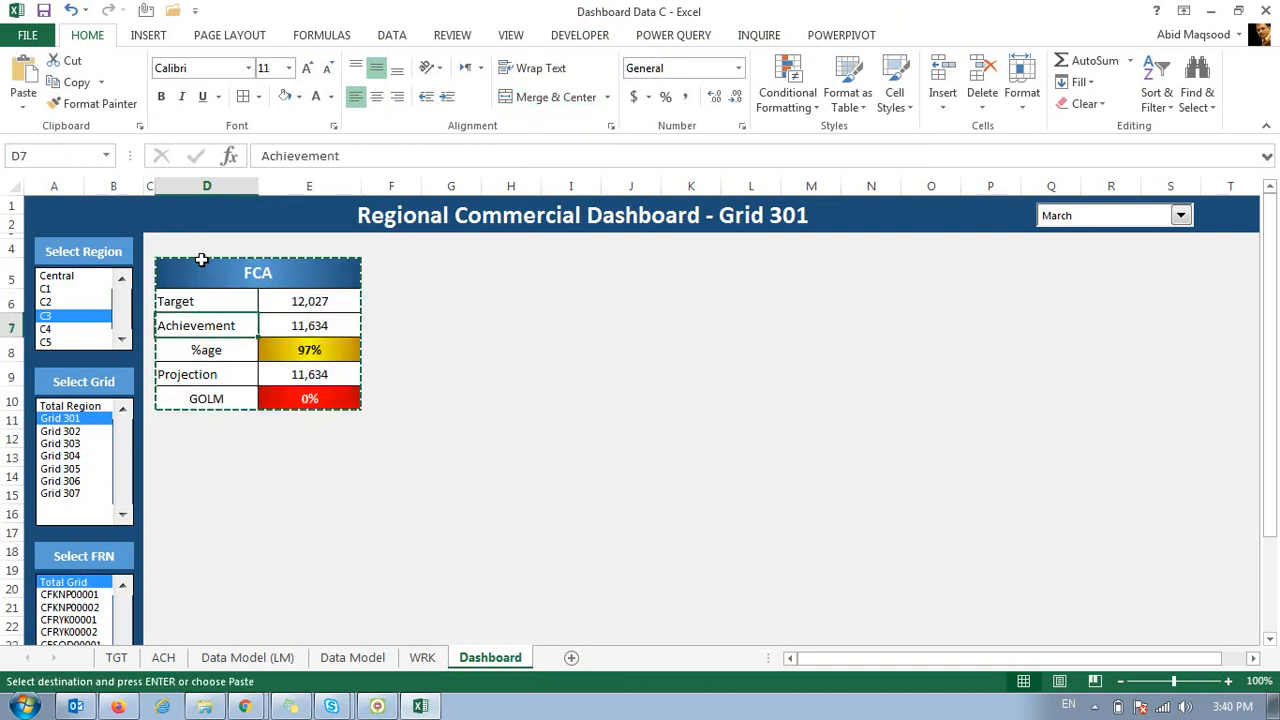
key("Up")
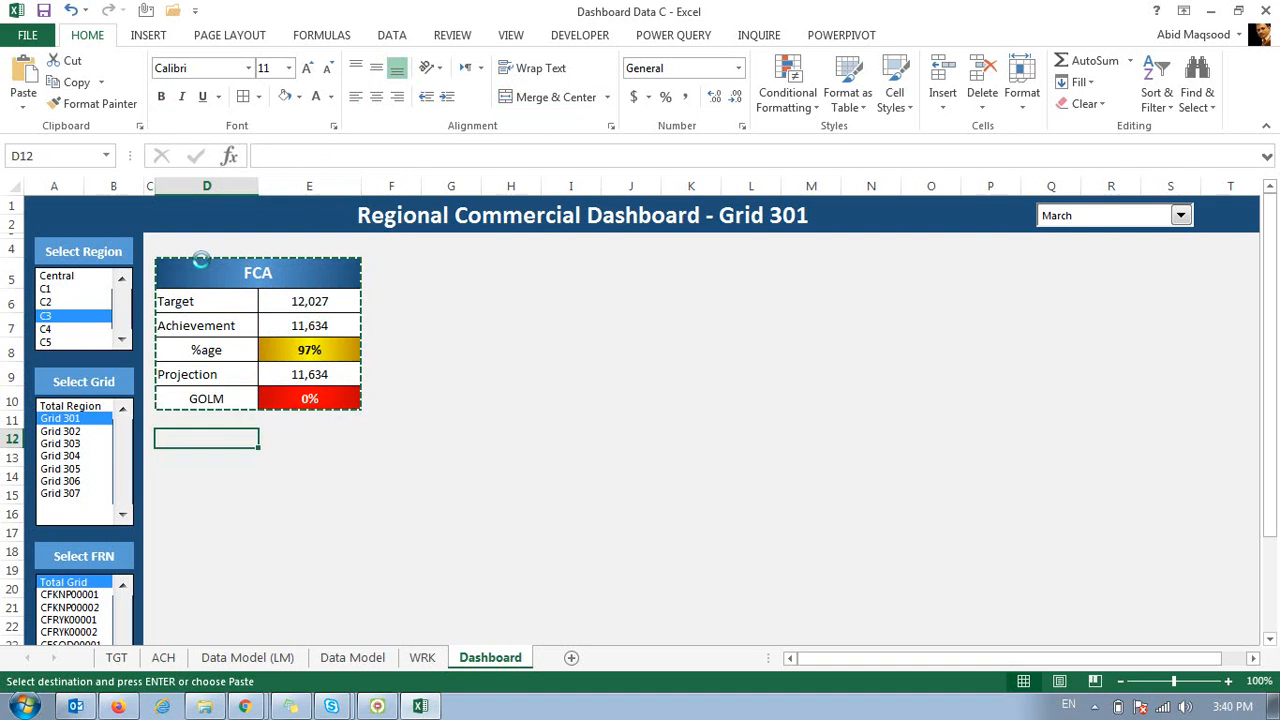
key("ctrl+v")
Link the pasted block's header in D12 to the MBB heading with =WRK!Z6.
left_click(254, 442)
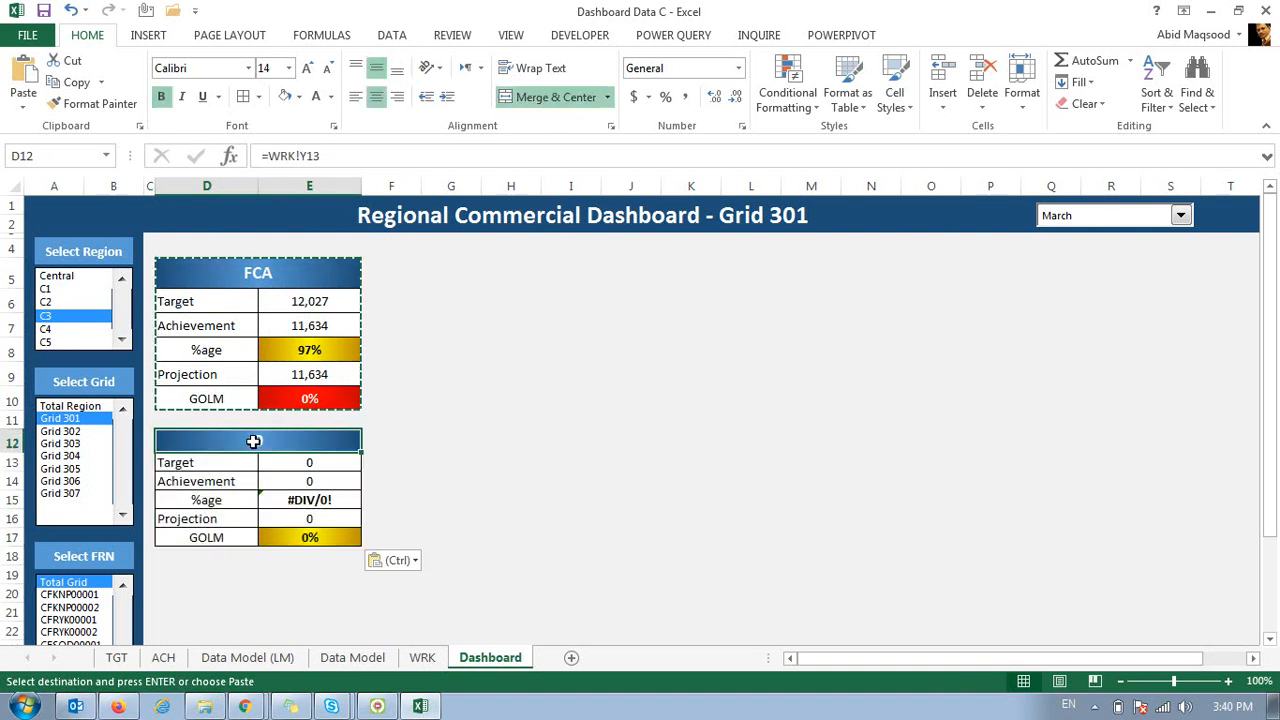
key("F2")
type("=")
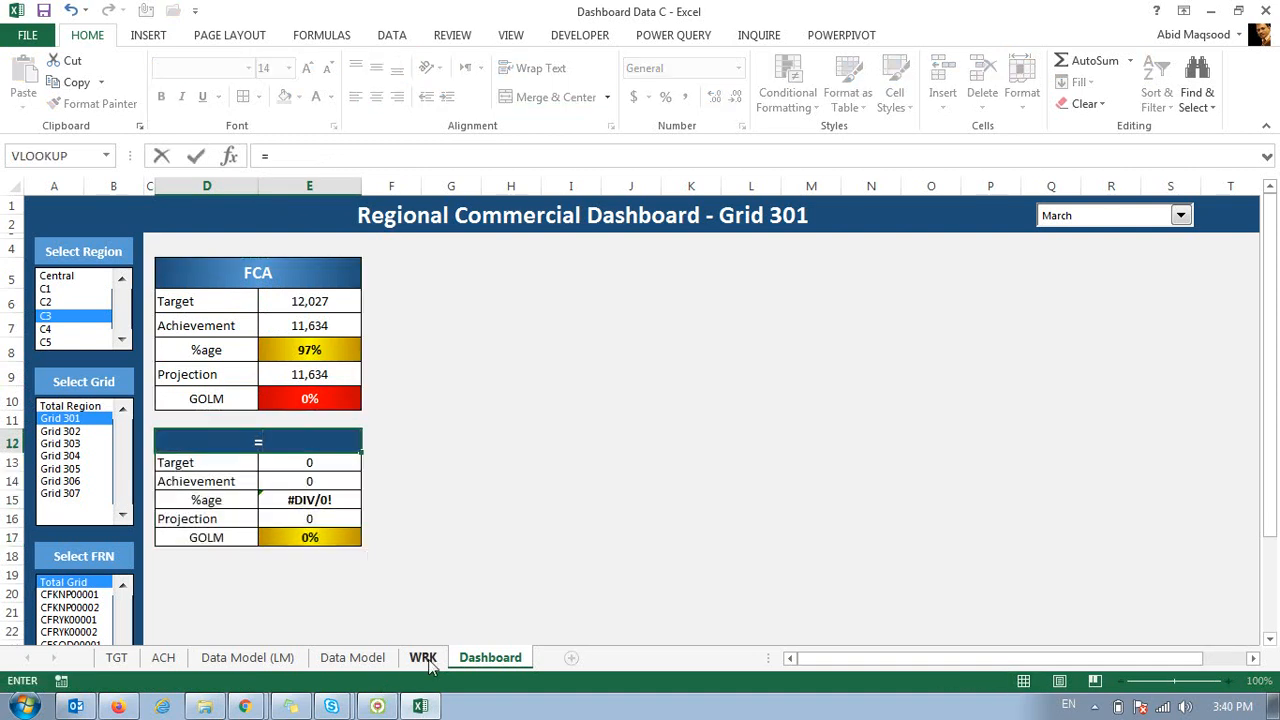
left_click(422, 657)
left_click(414, 294)
key("Return")
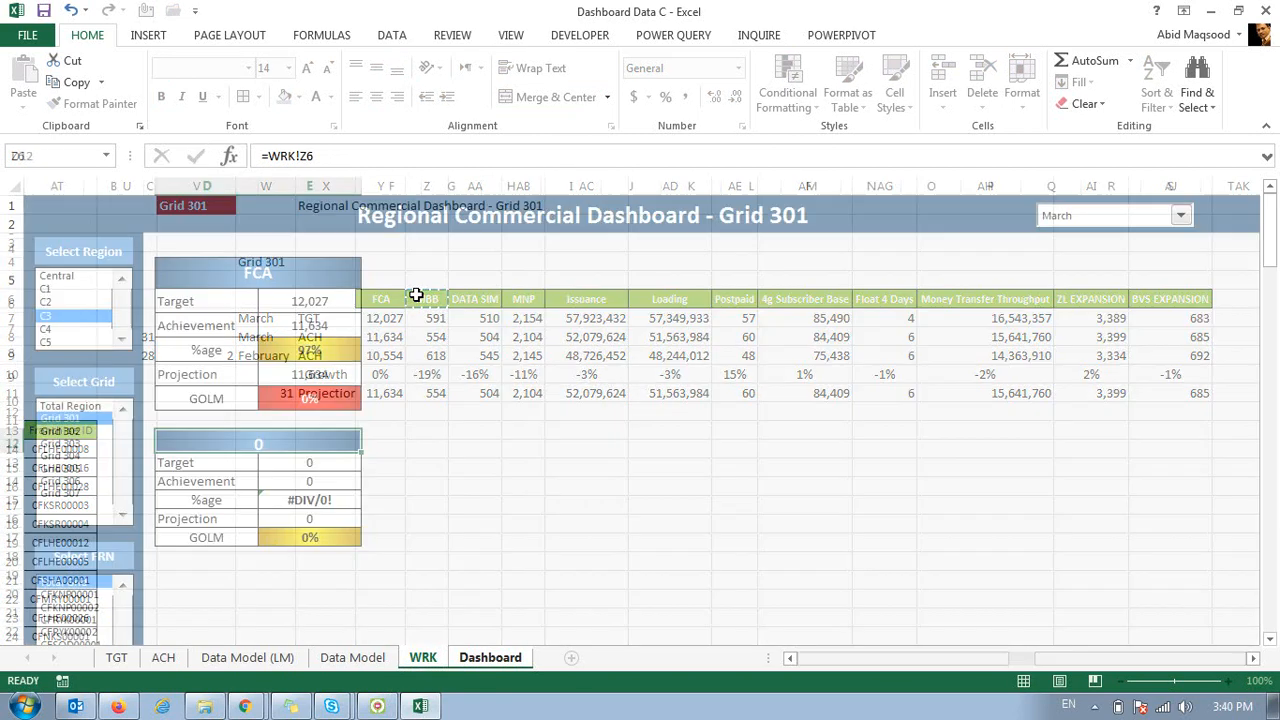
Link the MBB block's Target value in E13 to =WRK!Z7.
key("Right")
type("=")
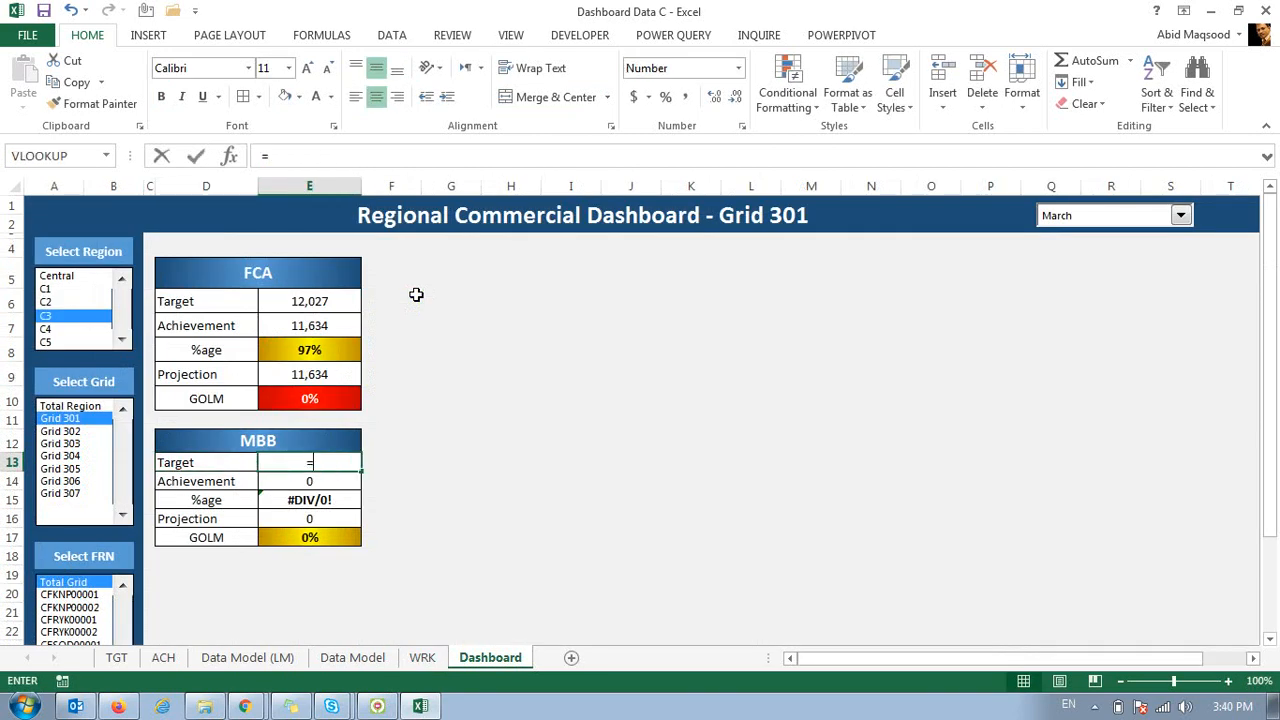
left_click(422, 657)
left_click(428, 317)
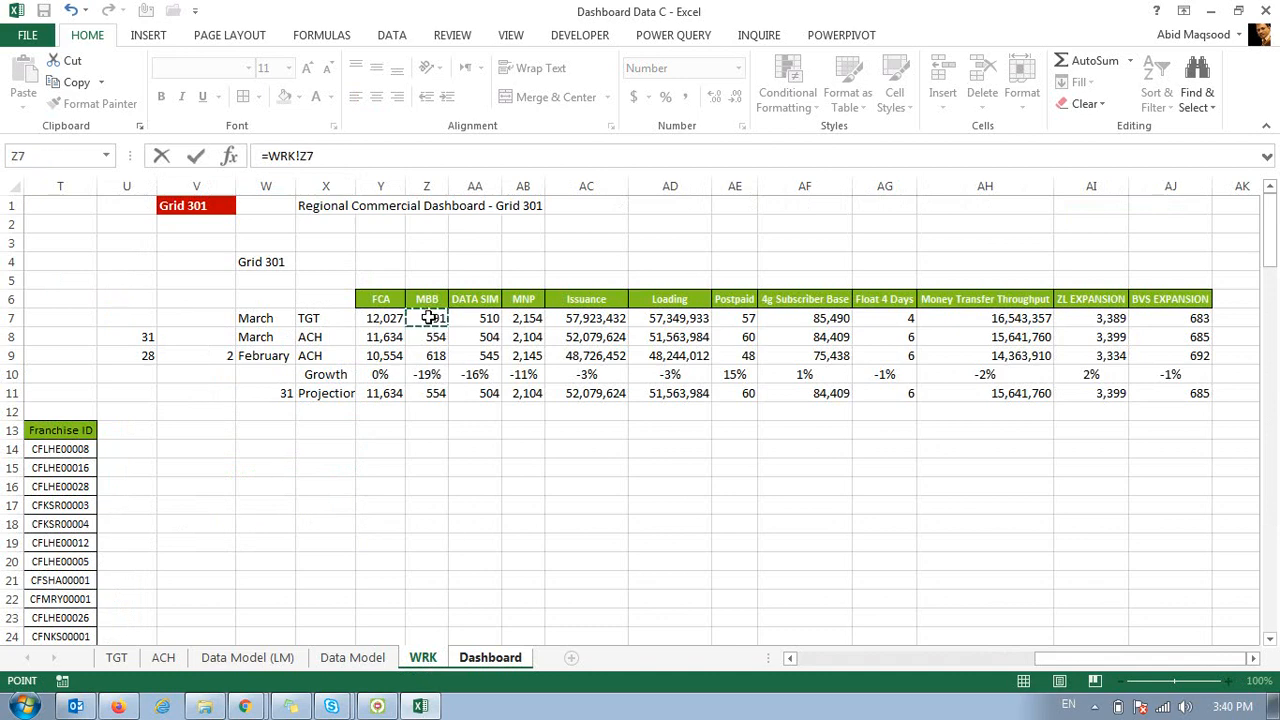
key("Return")
Link the MBB block's Achievement value in E14 to =WRK!Z8.
type("=")
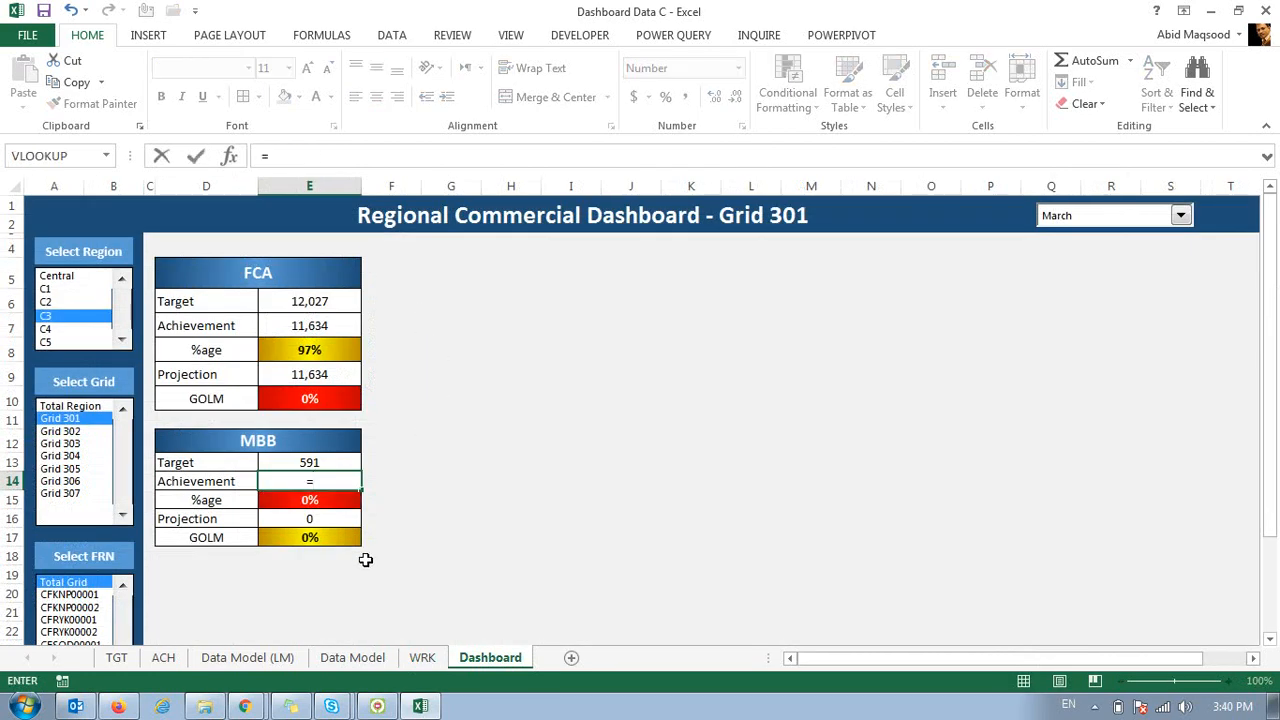
left_click(422, 657)
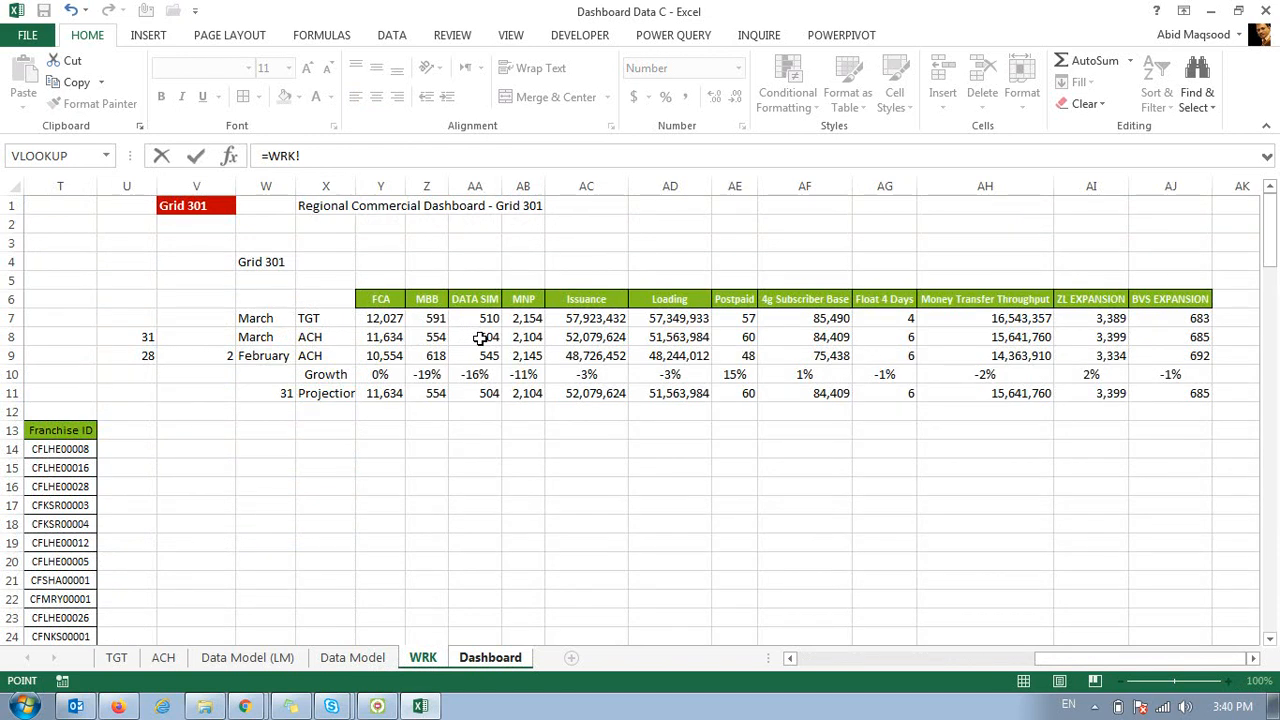
left_click(427, 337)
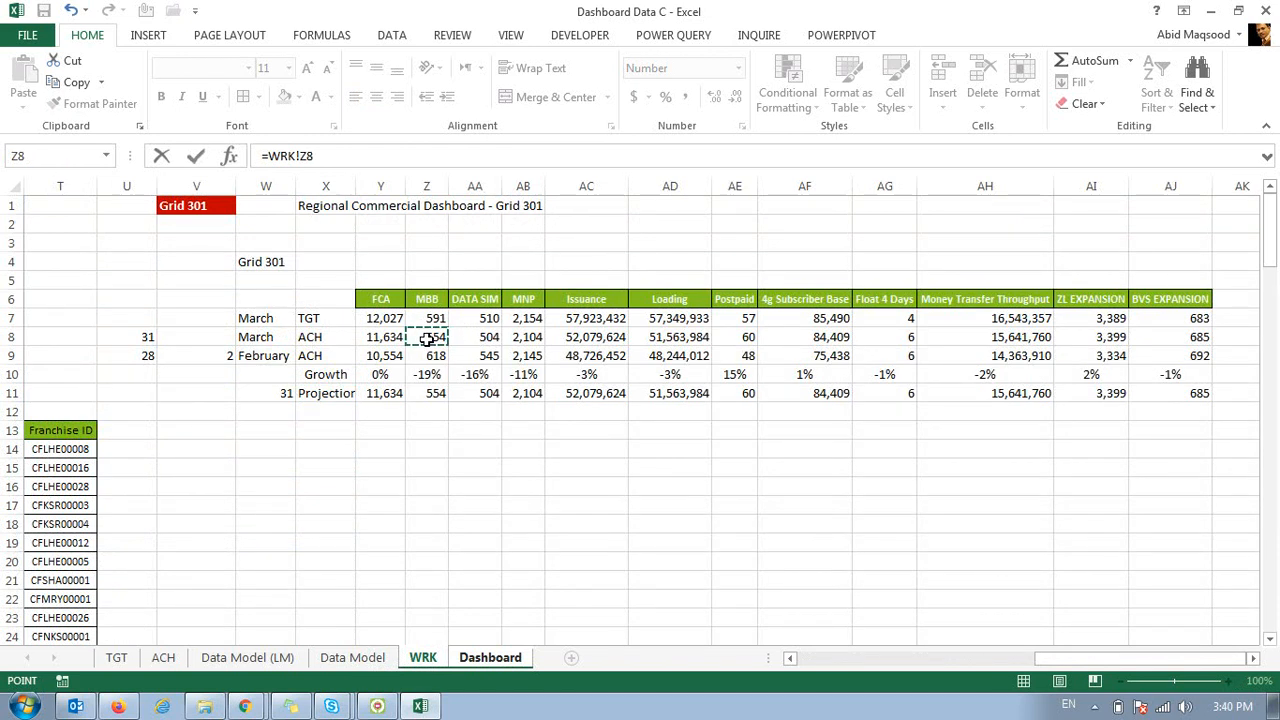
key("Return")
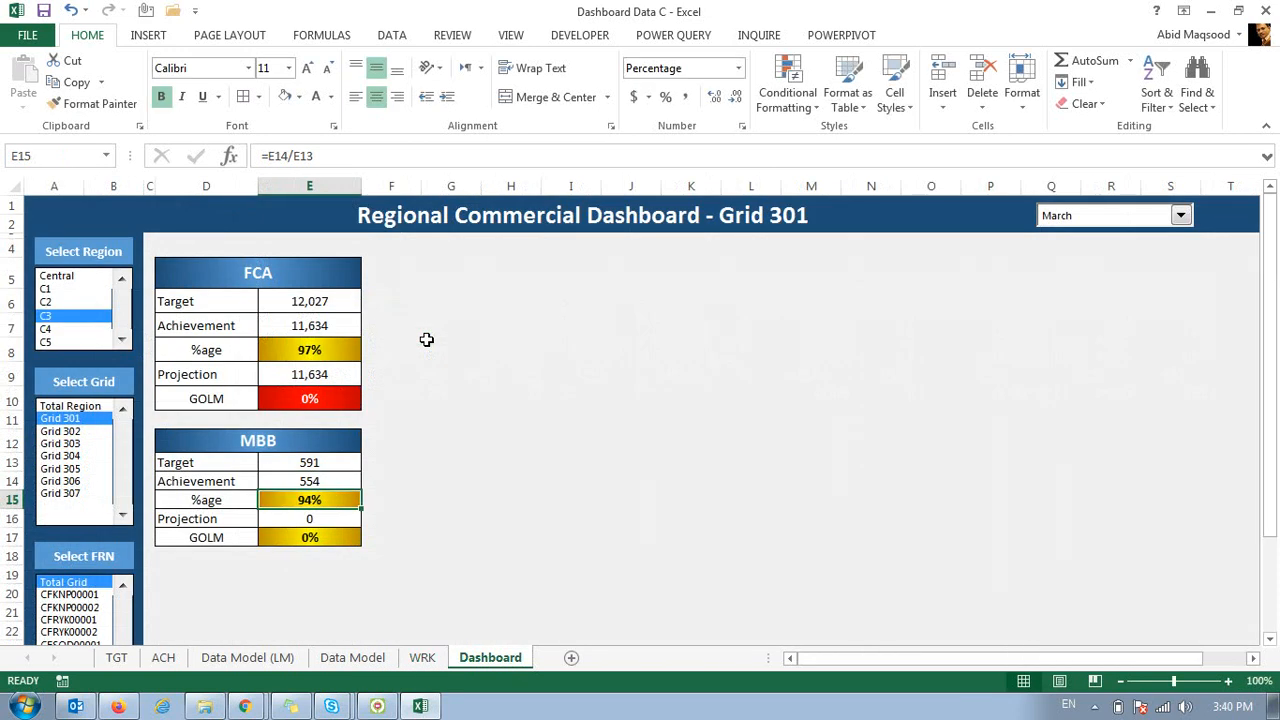
Link the MBB block's Projection value in E16 to the MBB projection in WRK!Z11.
key("Down")
type("=")
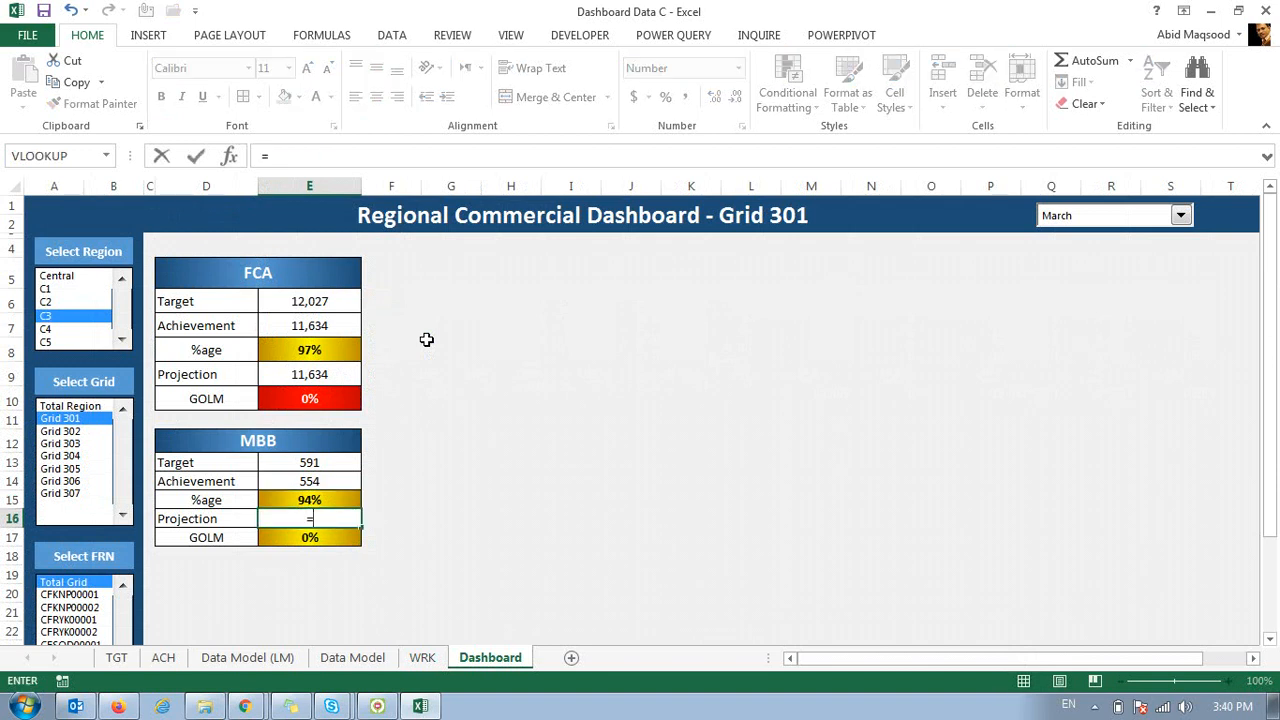
left_click(432, 658)
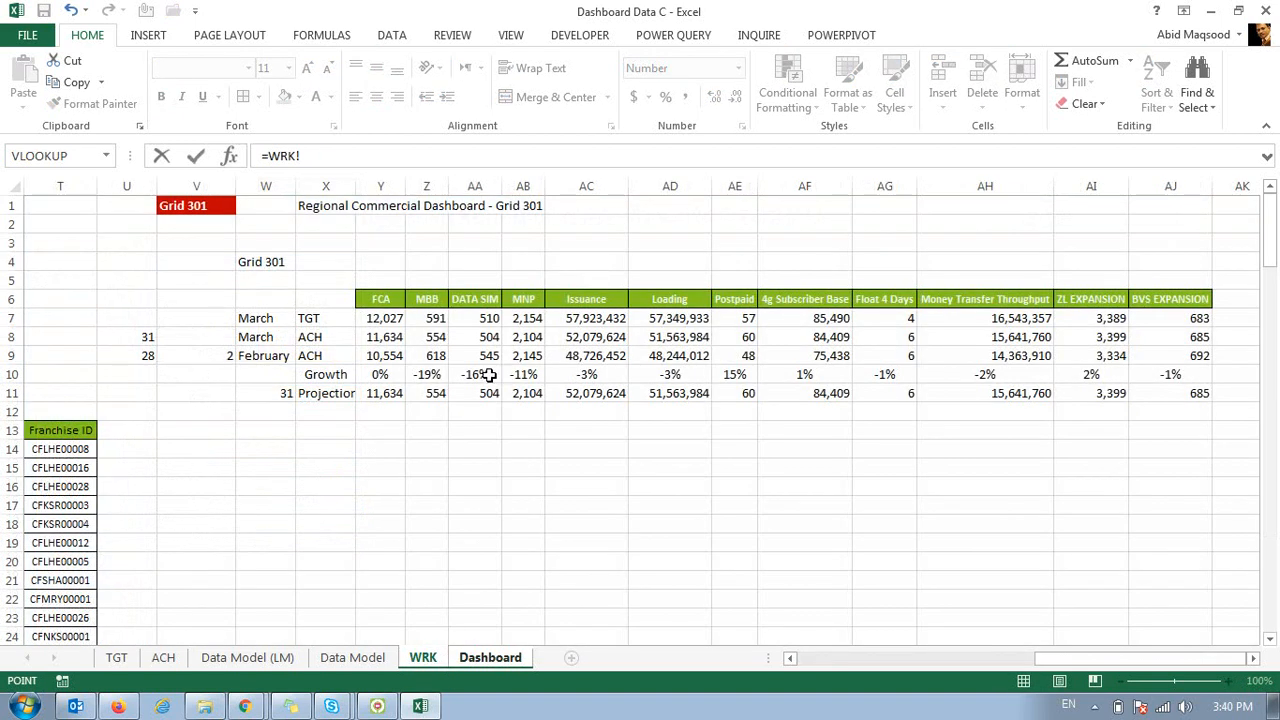
left_click(438, 393)
key("Return")
Link the MBB block's GOLM value in E17 to the growth figure with =WRK!Z10.
type("=")
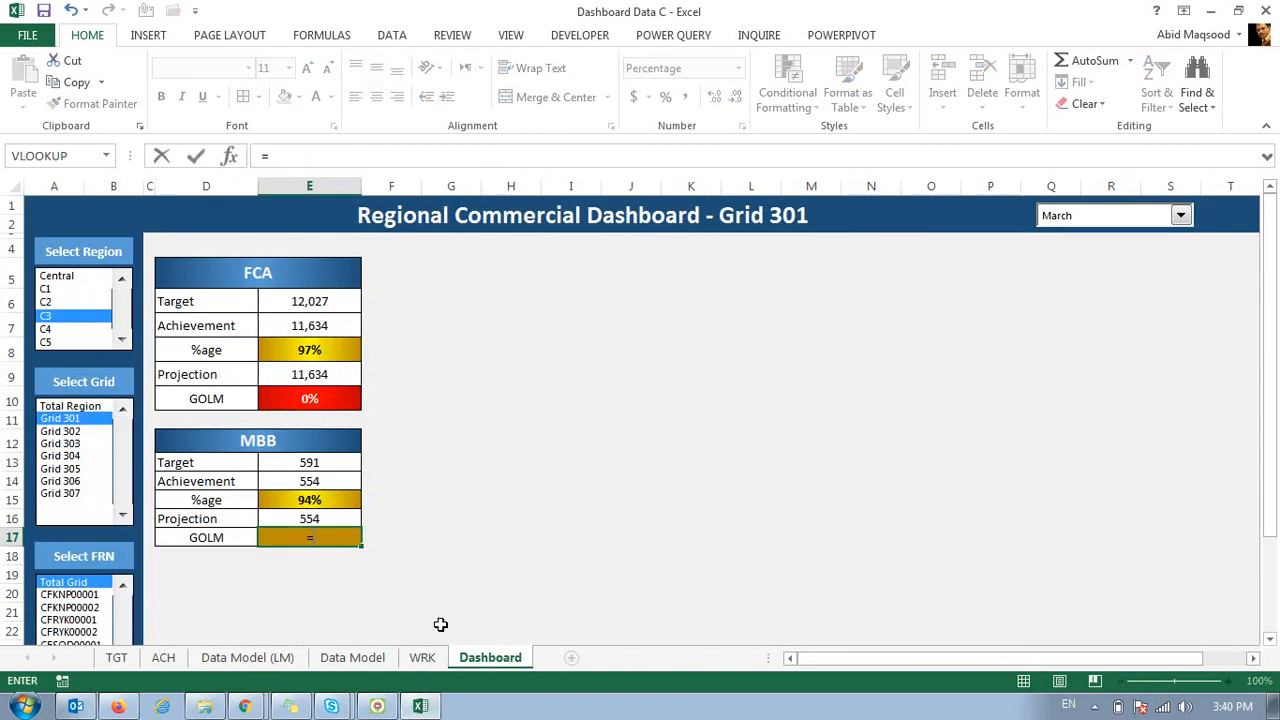
left_click(422, 658)
left_click(431, 372)
key("Return")
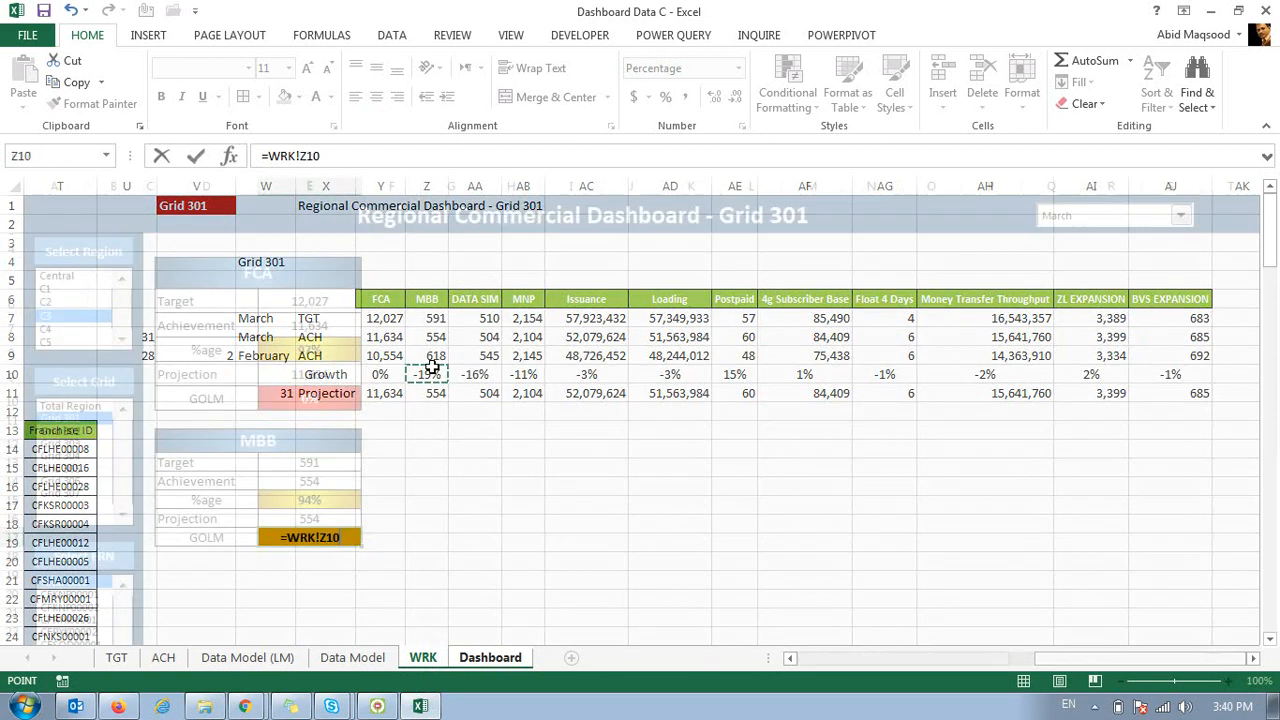
key("Up")
key("Up")
key("Up")
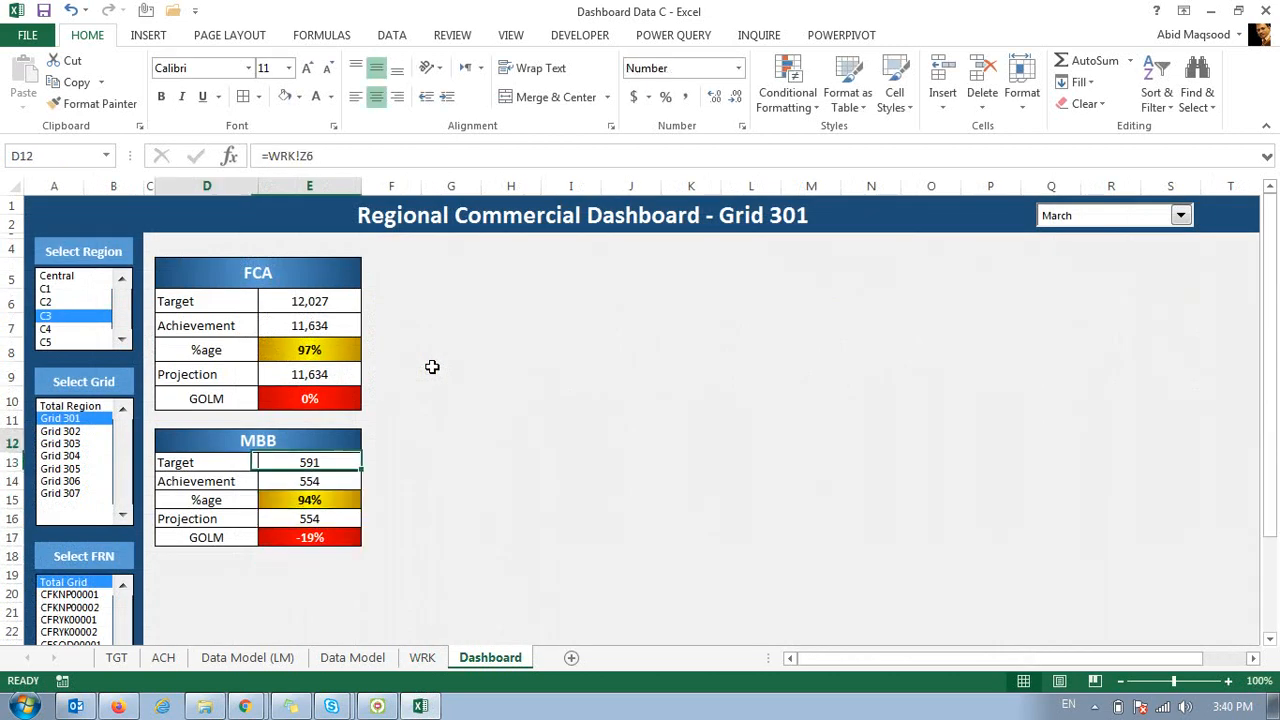
key("Up")
key("Up")
key("Up")
key("Up")
key("Up")
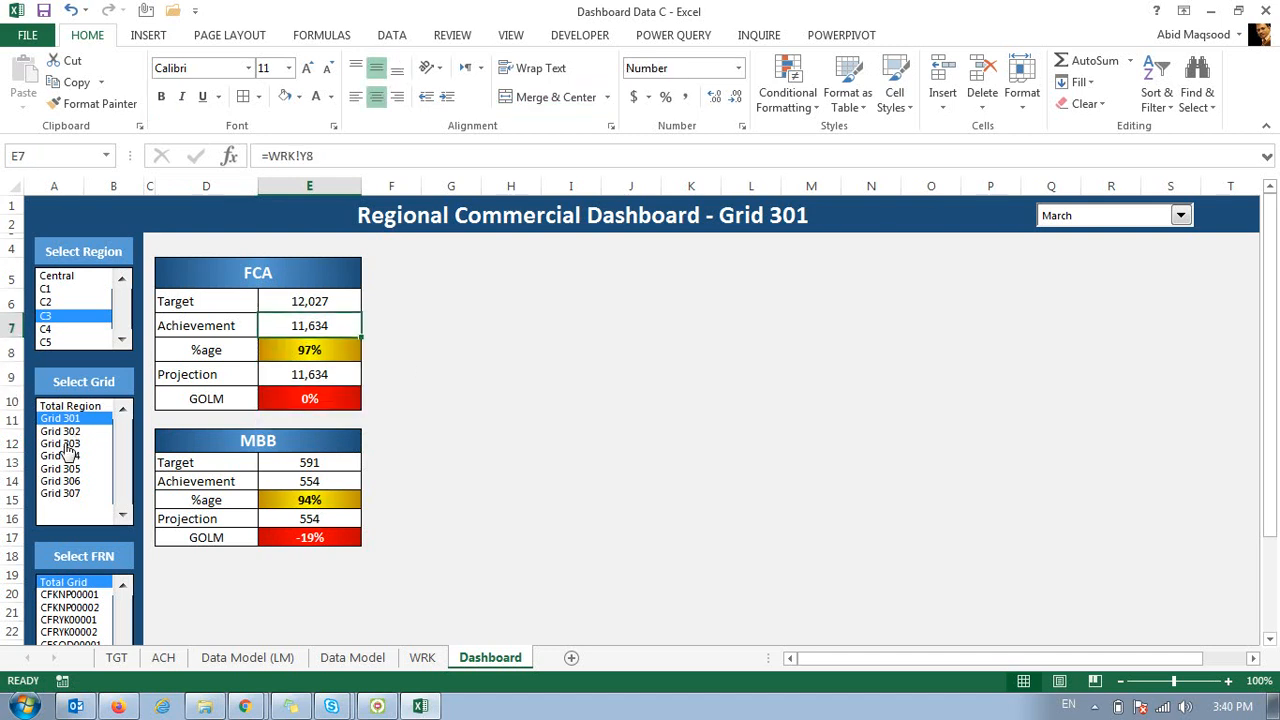
Switch the dashboard's grid selection to Total Region and its region selection to Central.
left_click(88, 406)
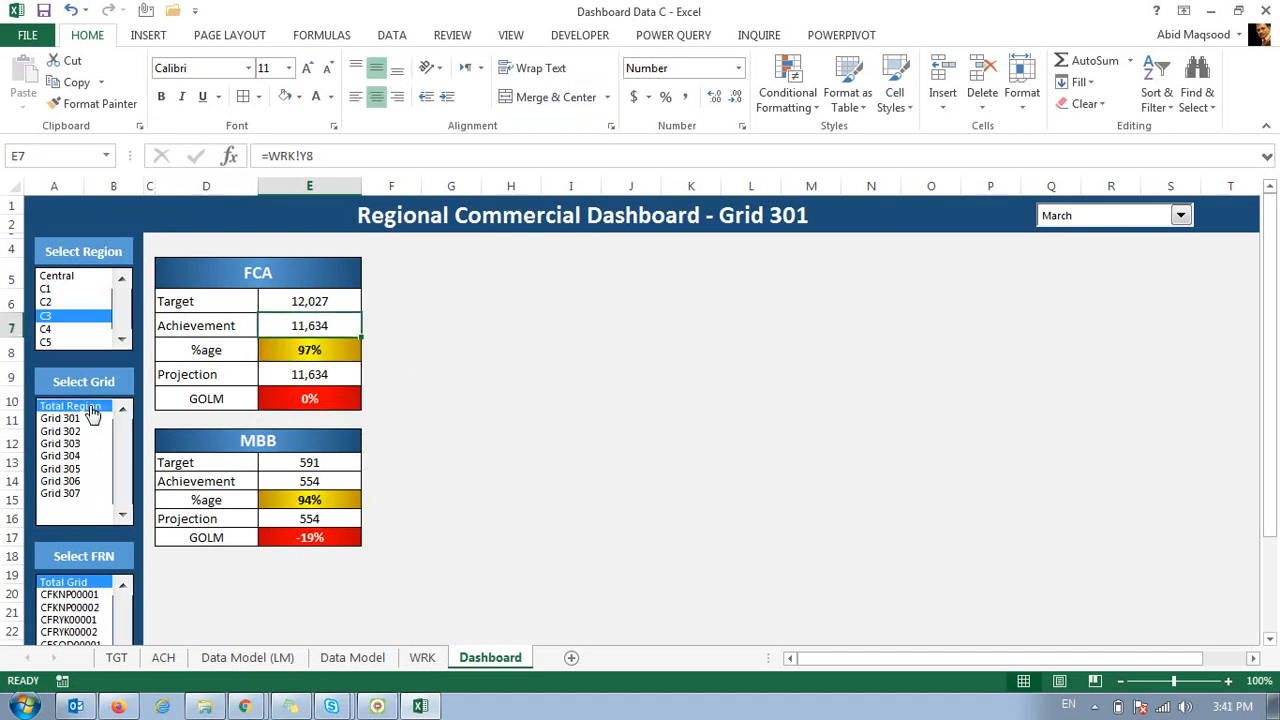
left_click(68, 278)
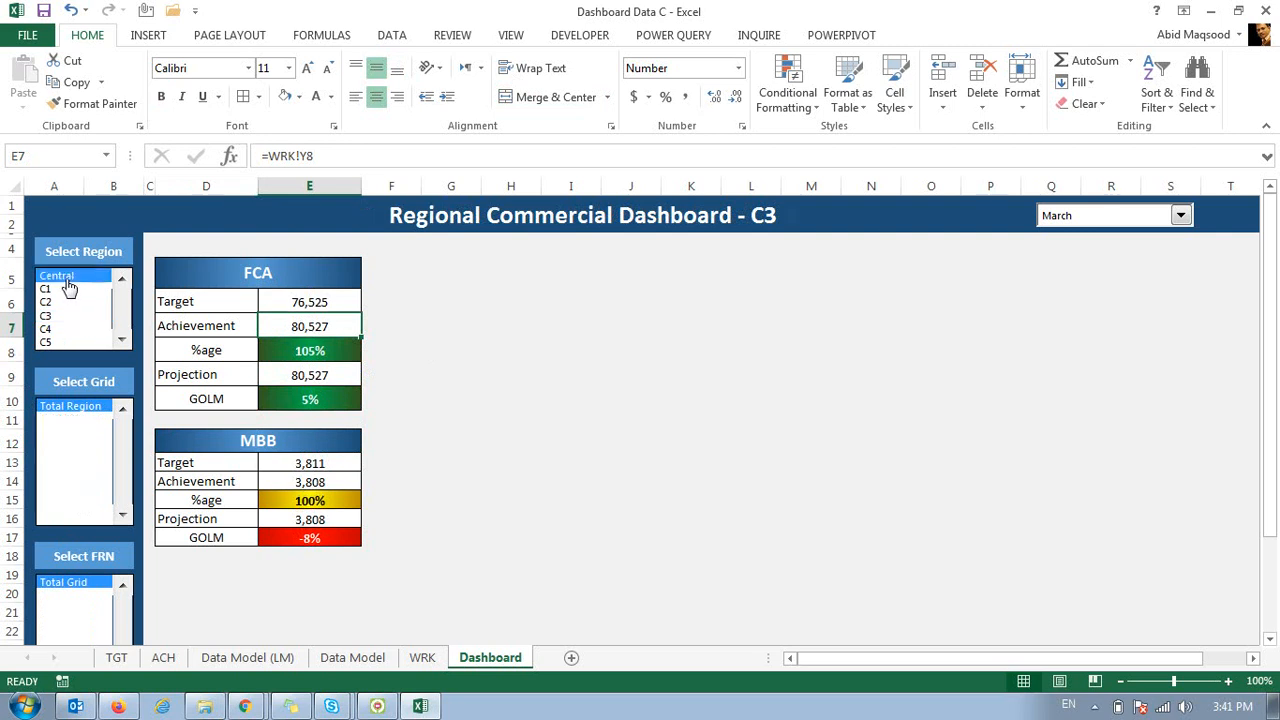
left_click(416, 466)
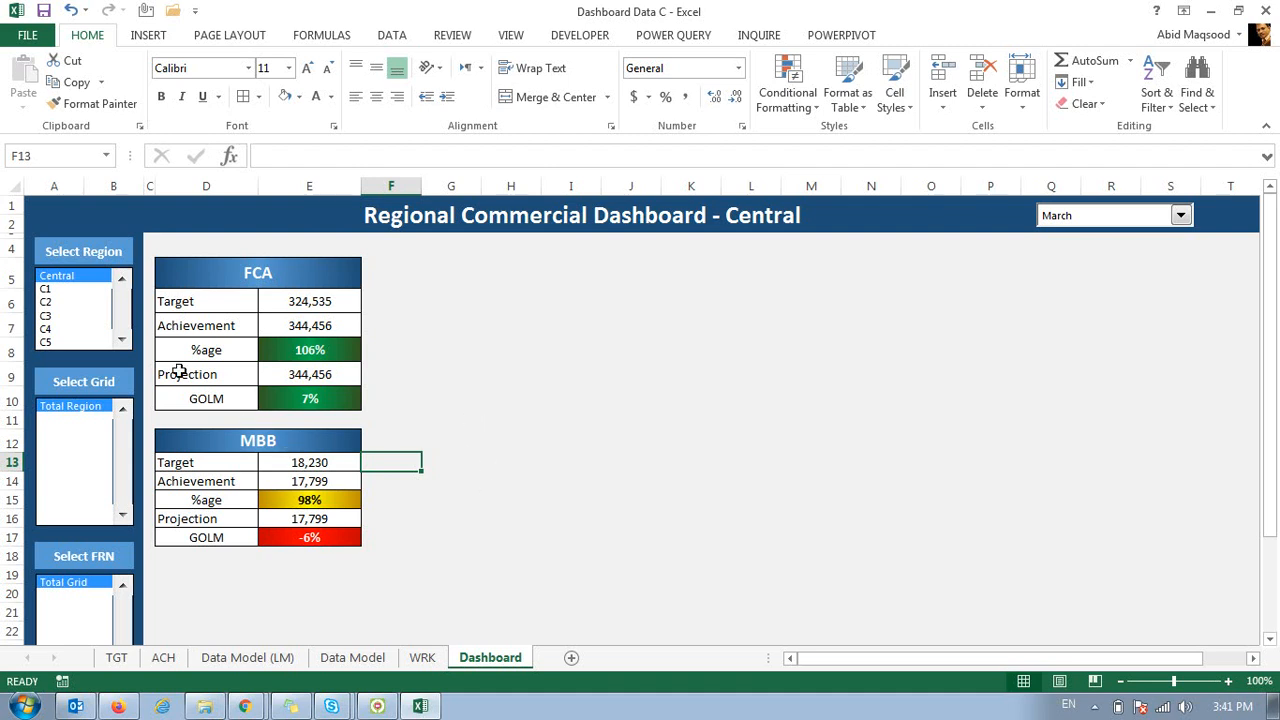
Reduce the row height of rows 6 to 10, which hold the FCA block's values.
left_click_drag(11, 301, 12, 403)
right_click(191, 333)
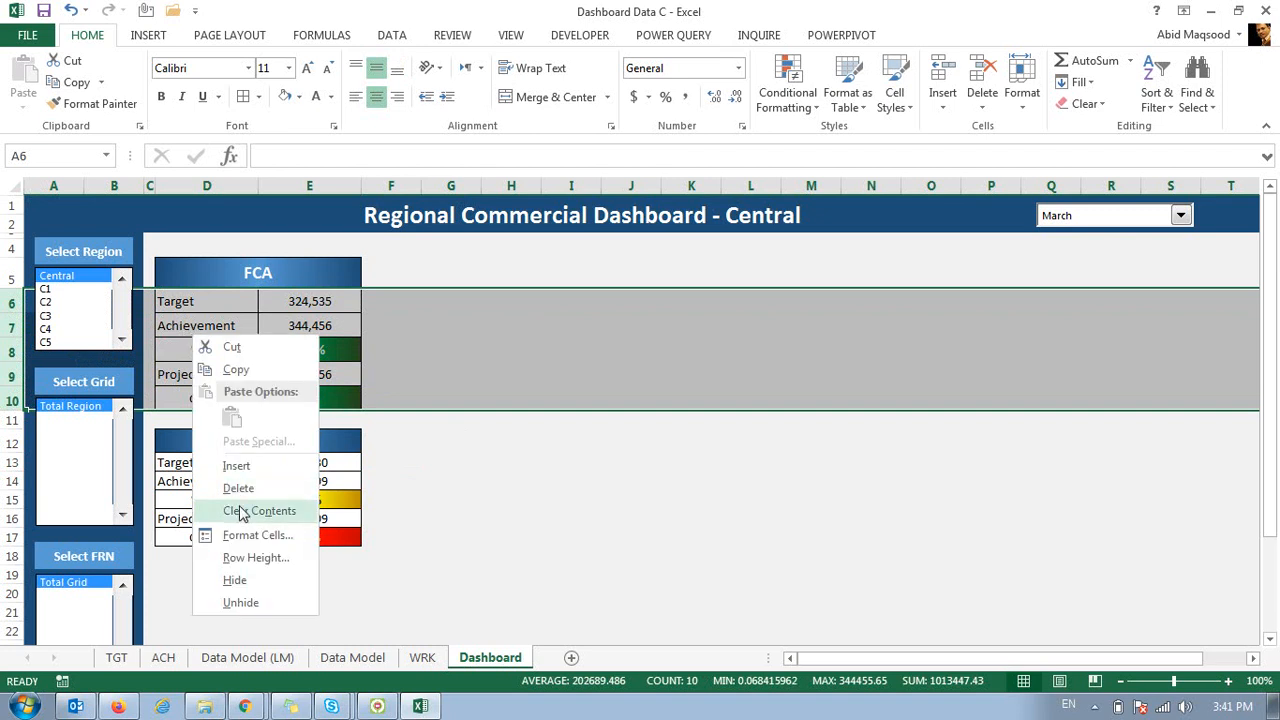
left_click(237, 563)
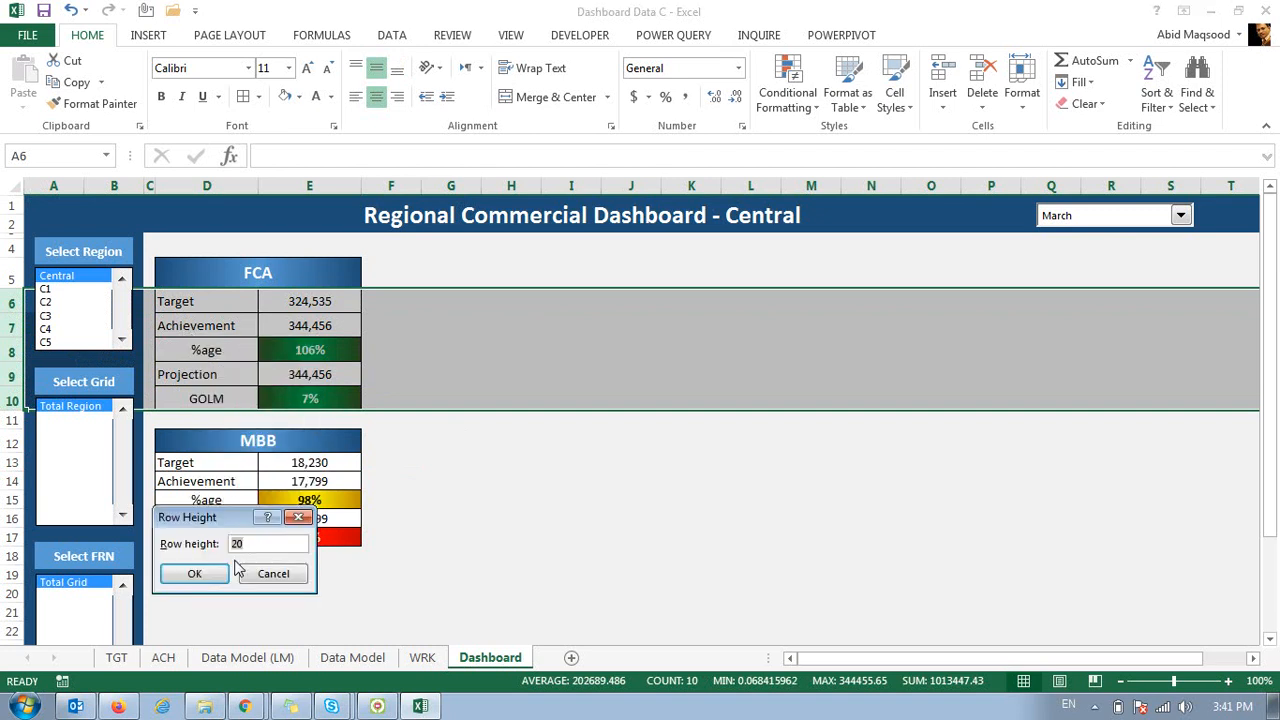
left_click(196, 573)
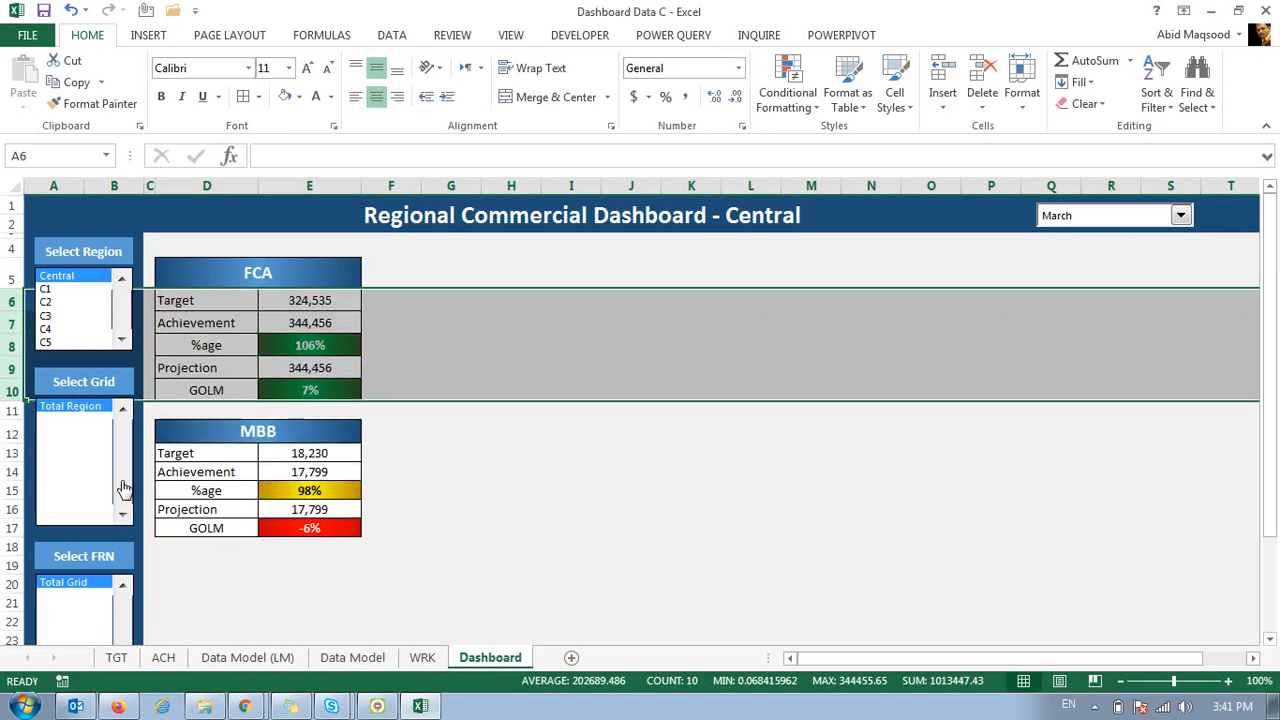
Increase the row height of rows 13 to 17 so the MBB block's rows match the FCA block's.
left_click_drag(14, 453, 20, 528)
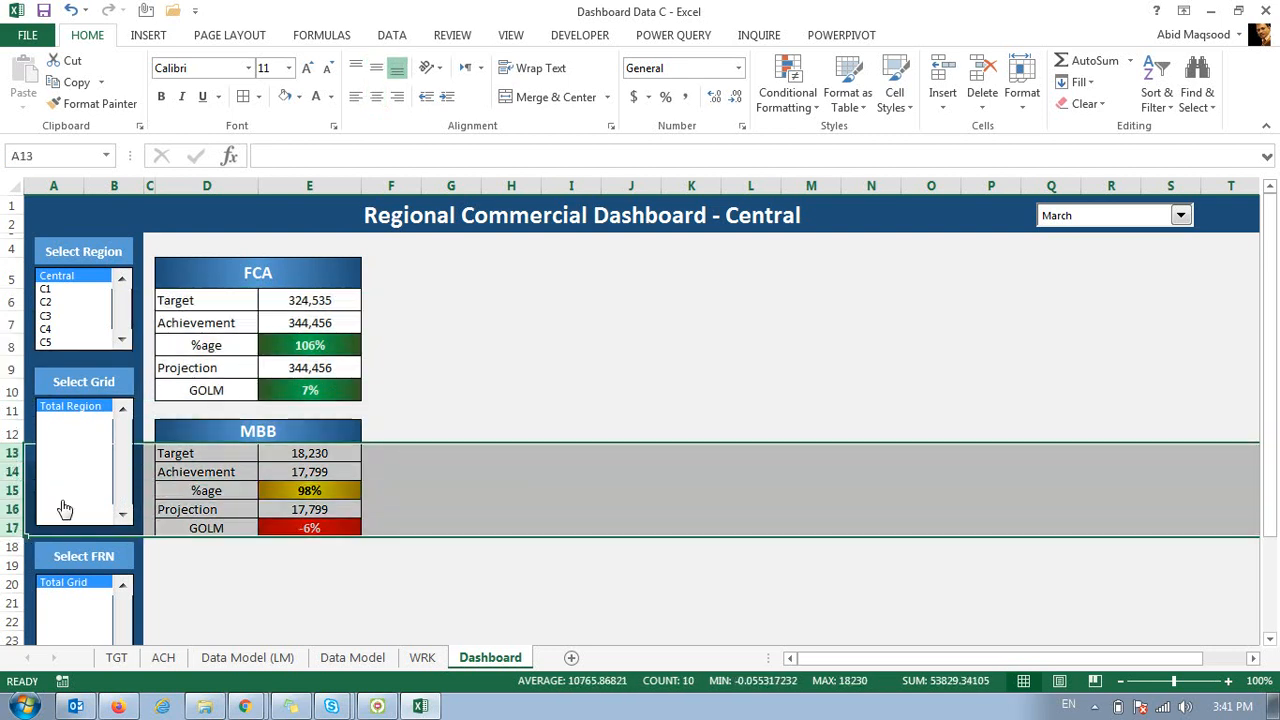
right_click(238, 514)
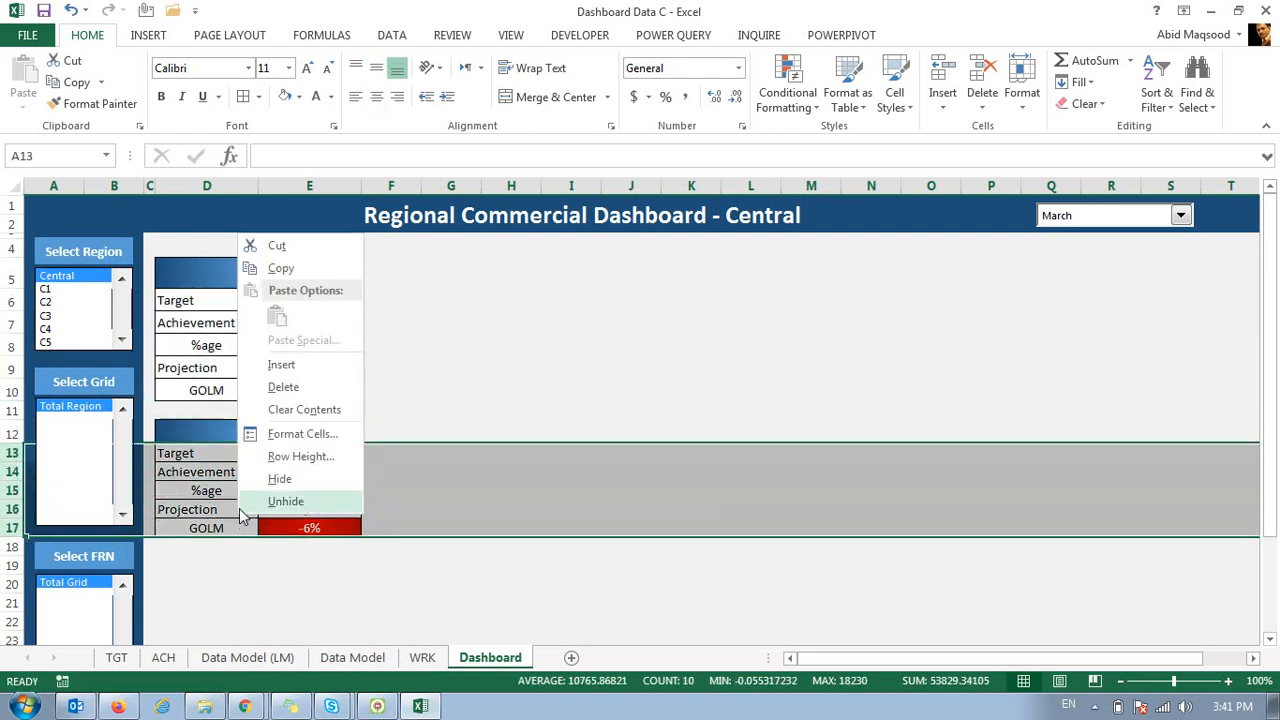
left_click(283, 457)
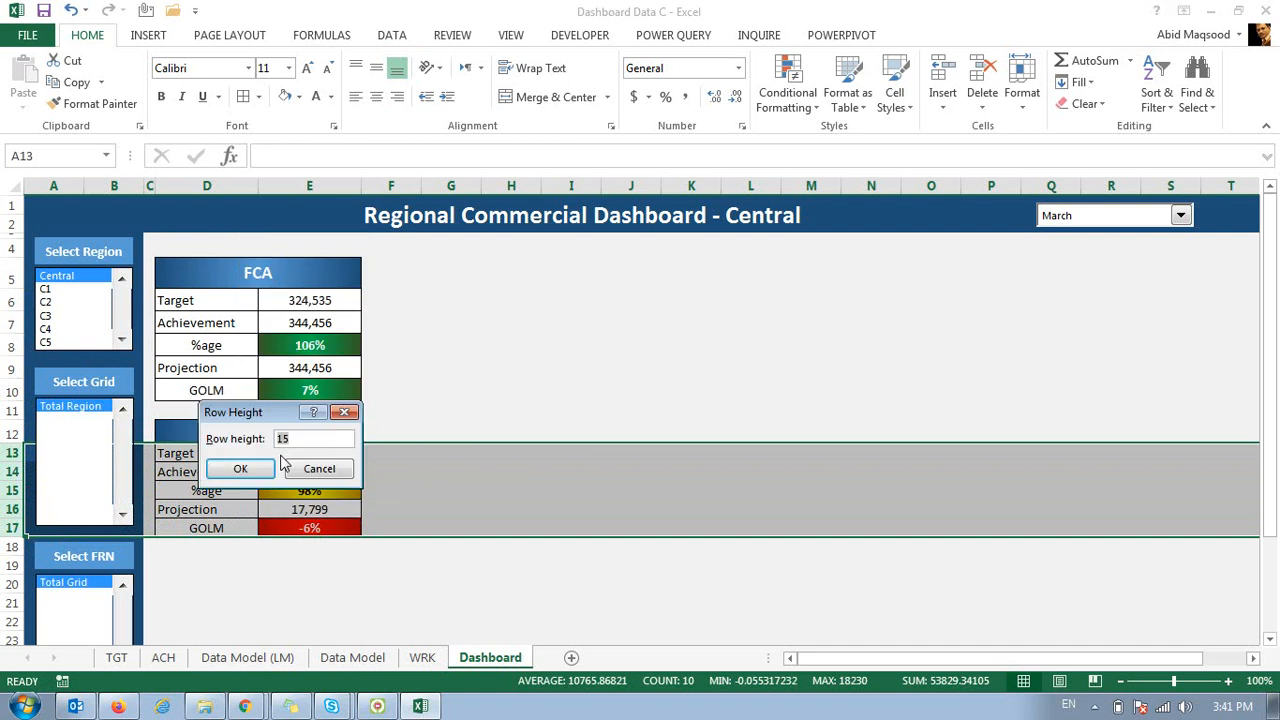
left_click(268, 468)
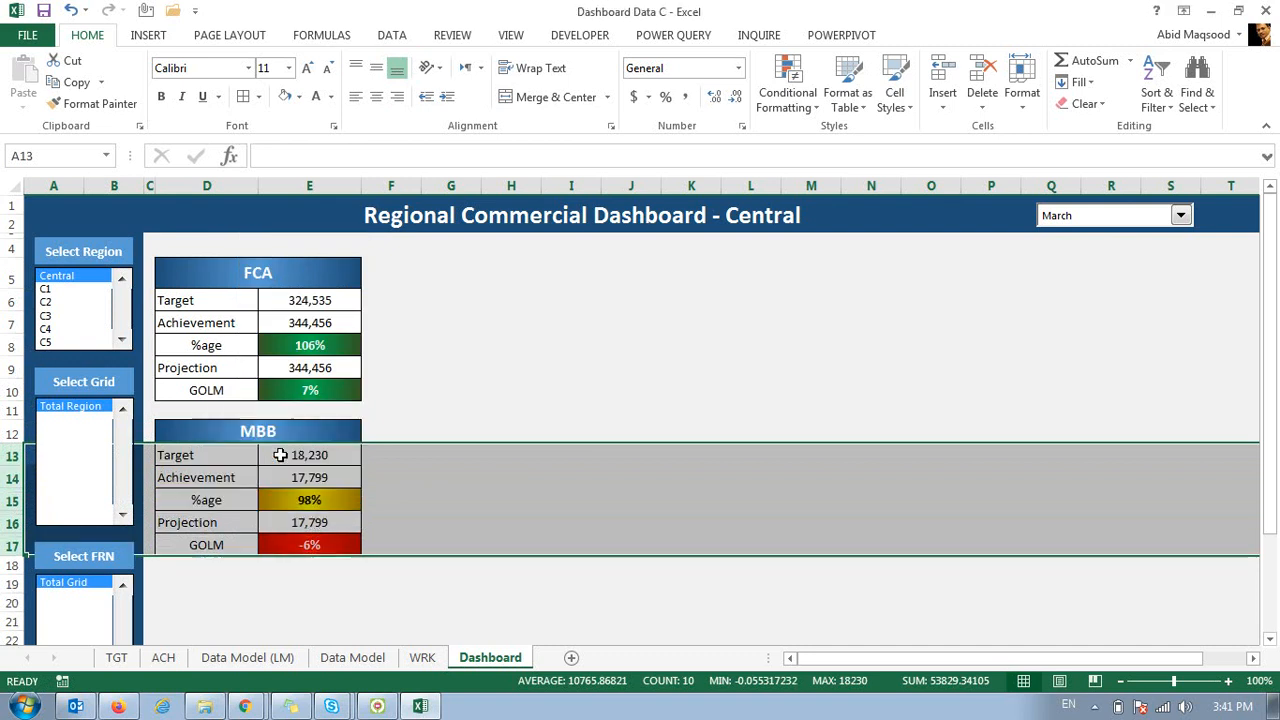
Copy the whole MBB block, from its header through the GOLM row, and paste it at D19.
left_click(269, 455)
left_click_drag(269, 432, 269, 547)
key("ctrl+c")
key("Down")
key("Down")
key("Down")
key("Down")
key("Down")
key("Down")
key("Down")
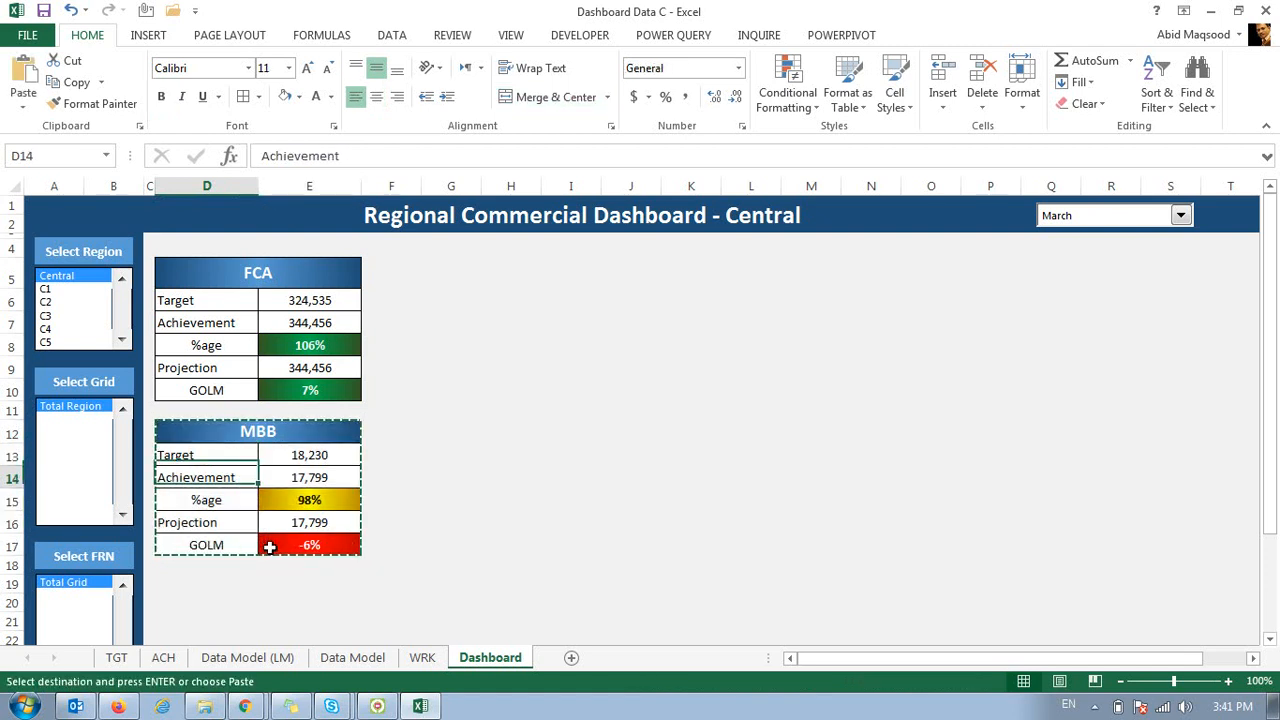
key("ctrl+v")
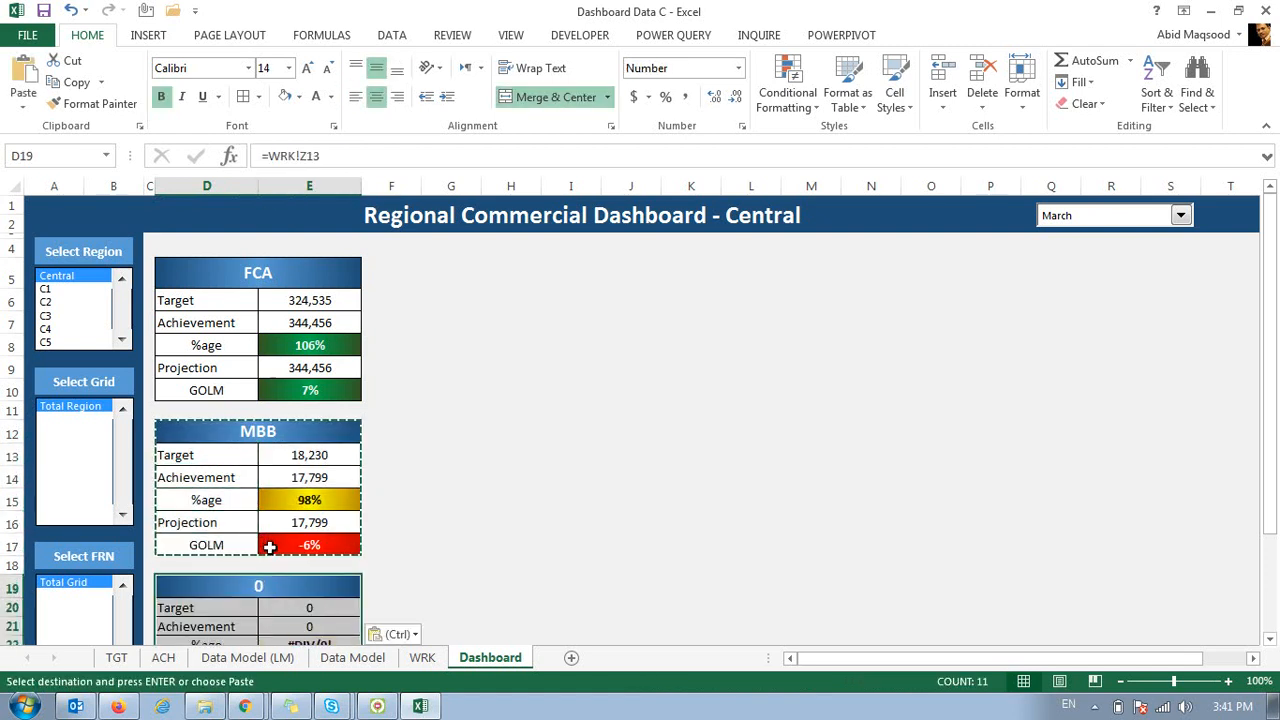
Delete the empty row 4 above the FCA block.
right_click(10, 248)
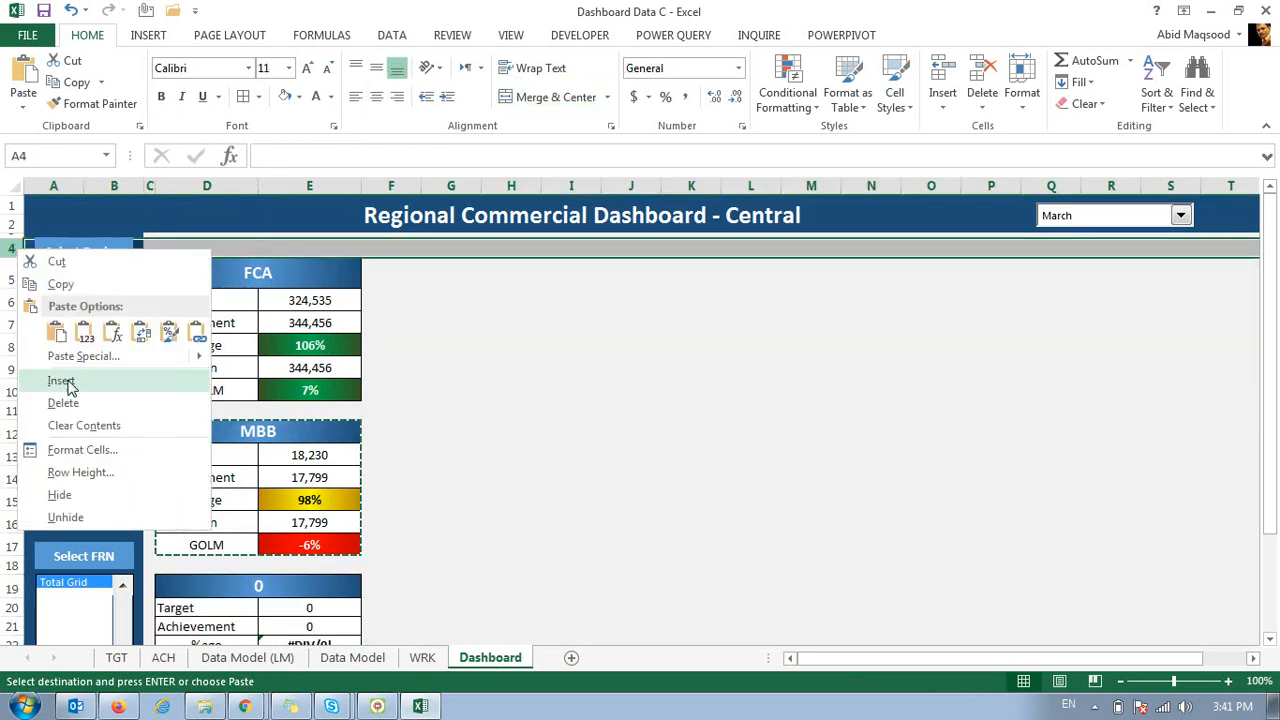
left_click(60, 323)
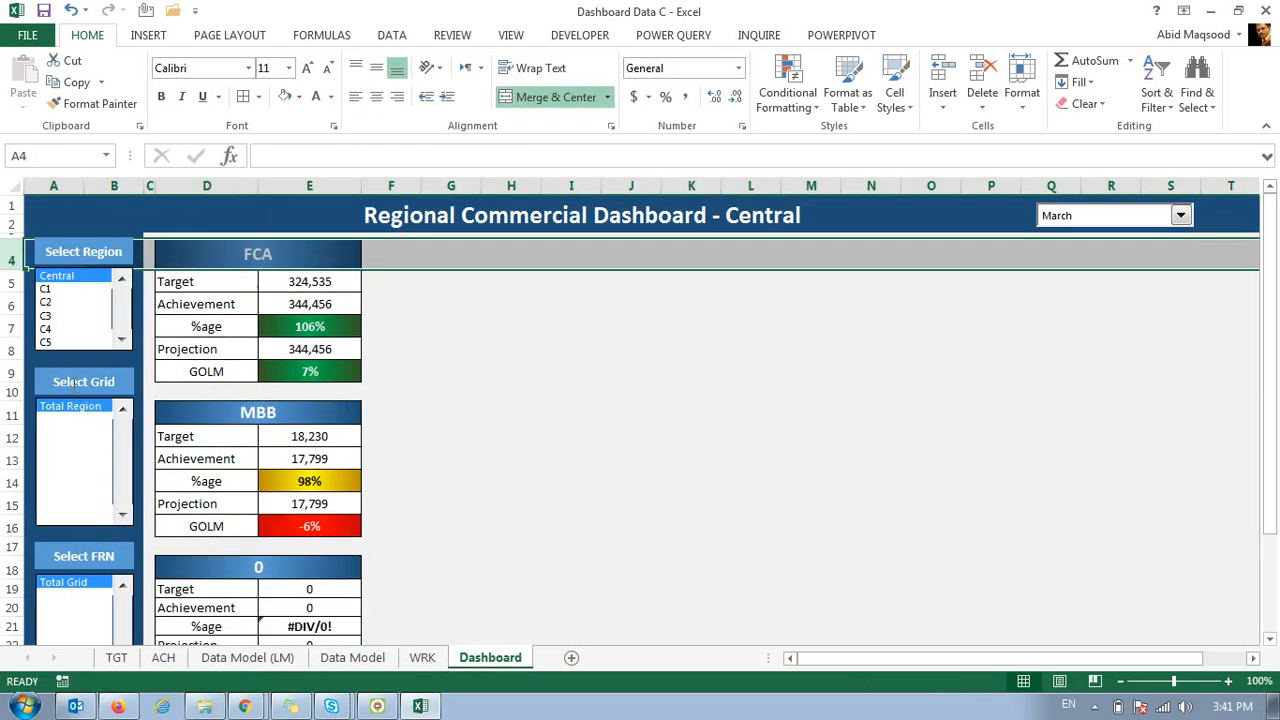
Set the row height of the empty separator rows 10 and 17 between the blocks to 5.
left_click(8, 392)
right_click(8, 392)
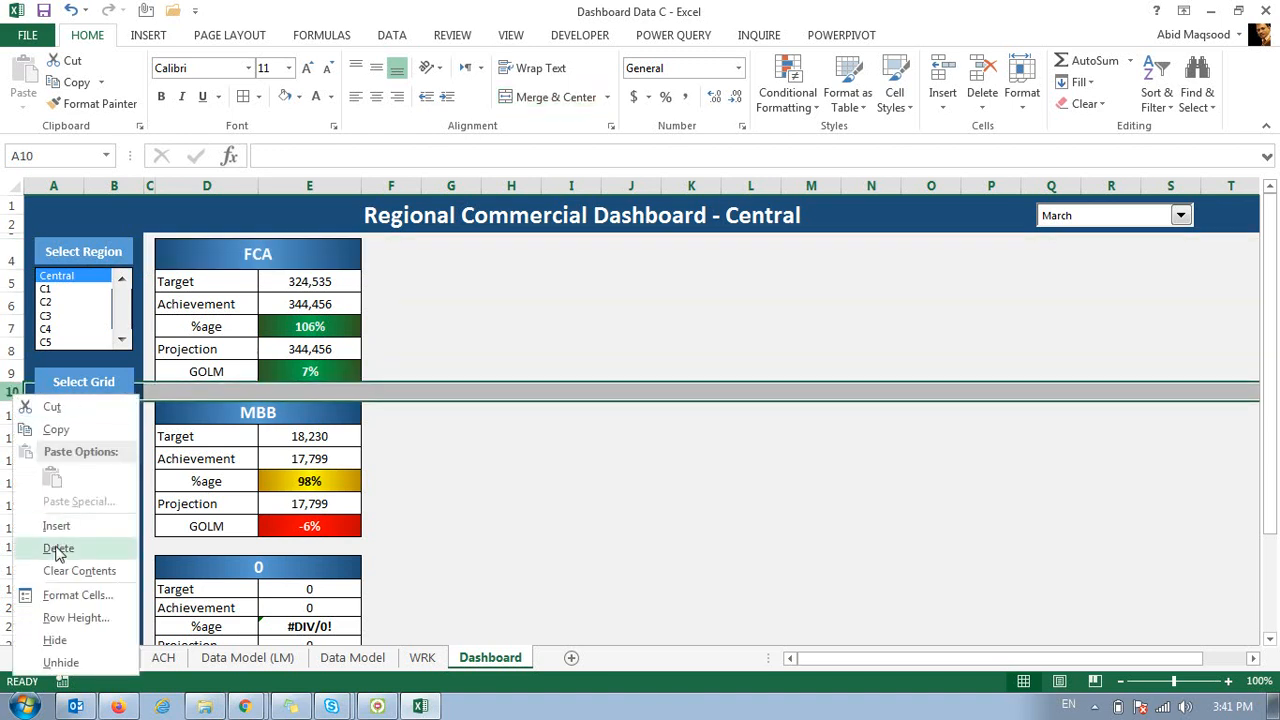
left_click(57, 612)
left_click(66, 627)
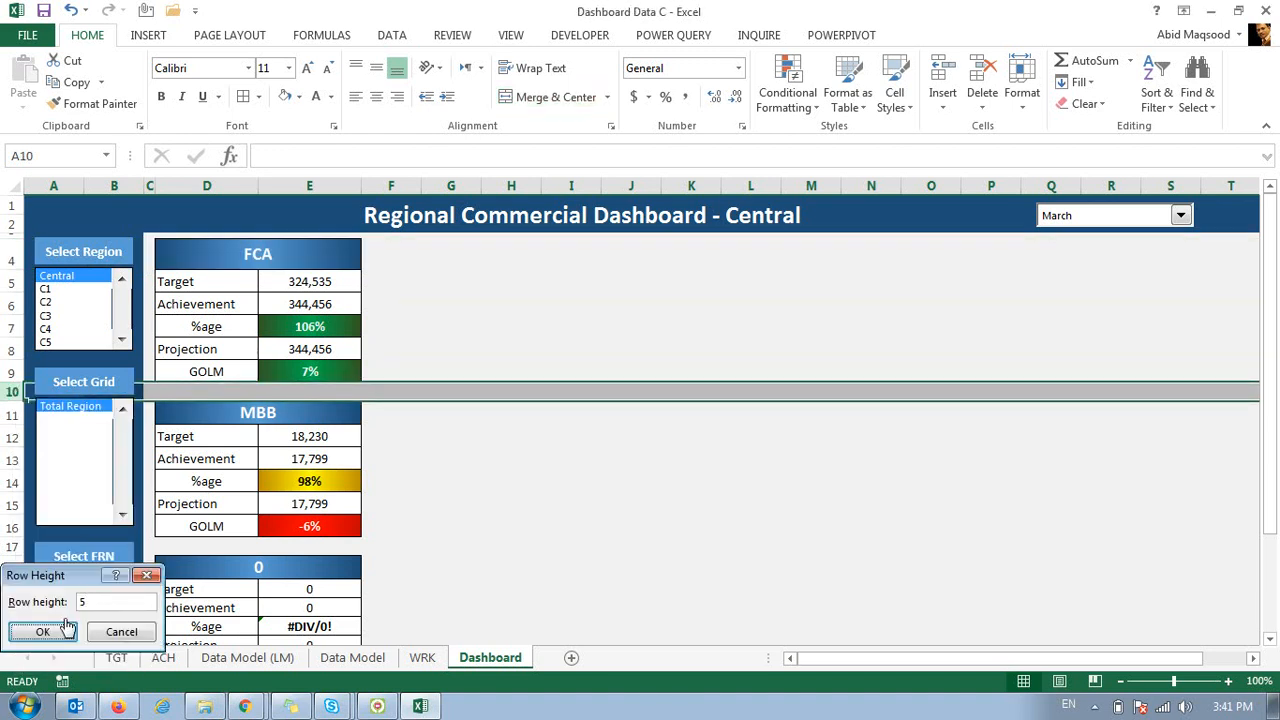
left_click(11, 532)
right_click(11, 532)
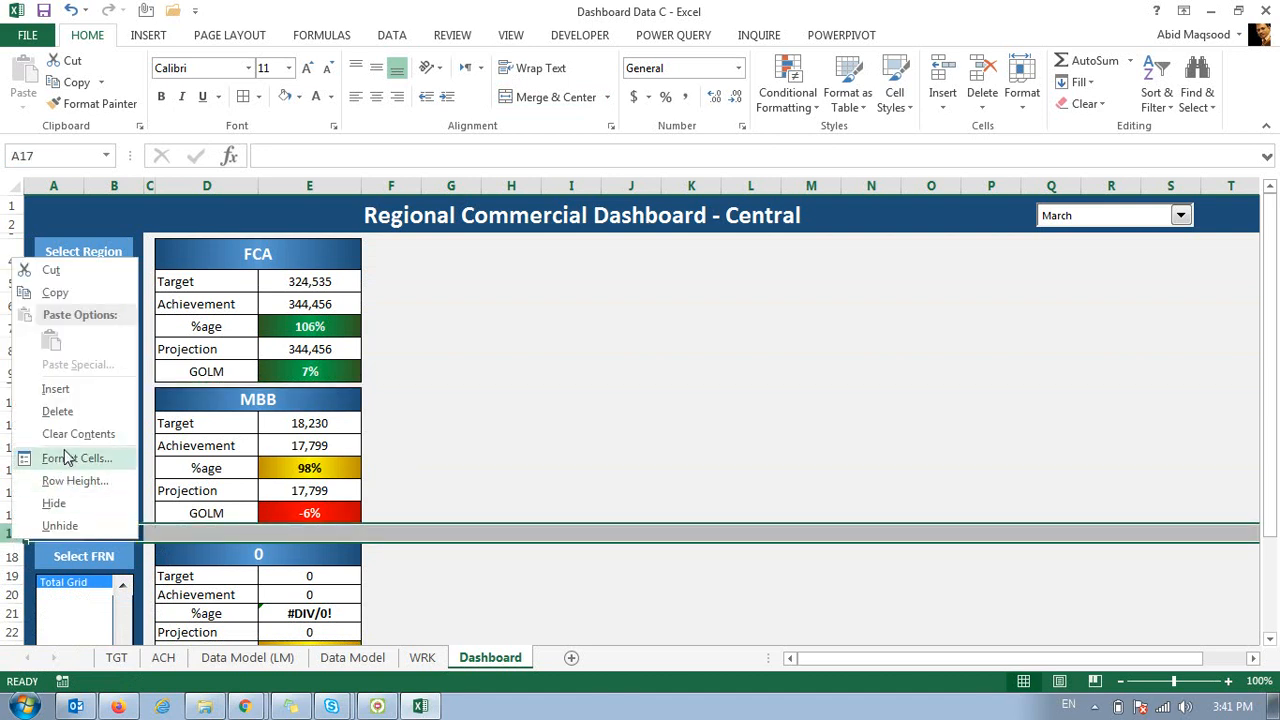
left_click(66, 486)
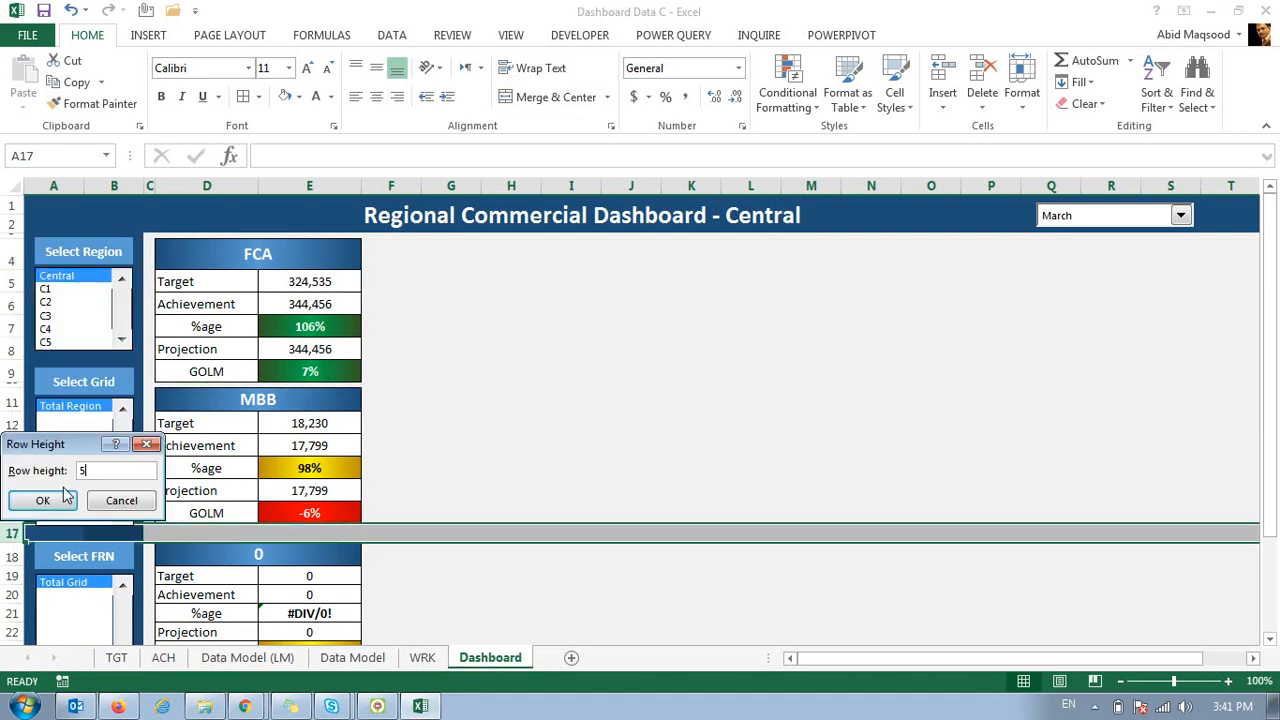
left_click(64, 492)
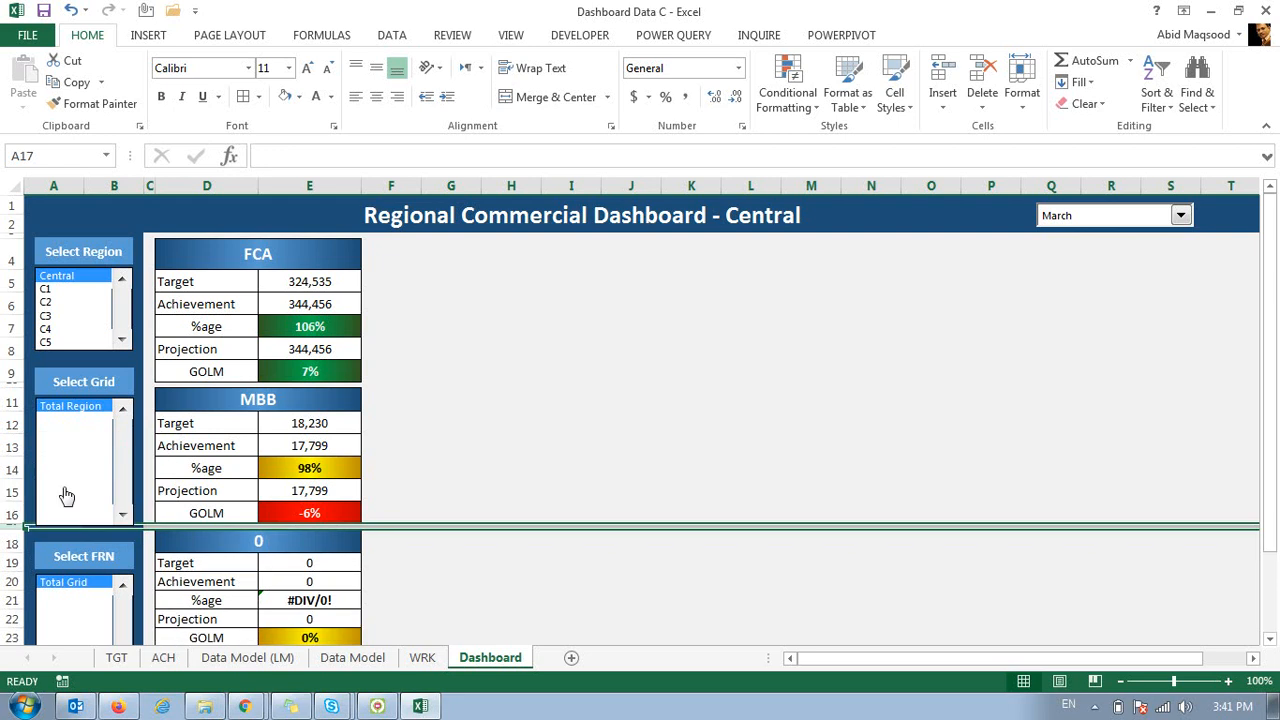
Link the third block's header in D18 to the DATA SIM heading with =WRK!AA6.
left_click(282, 545)
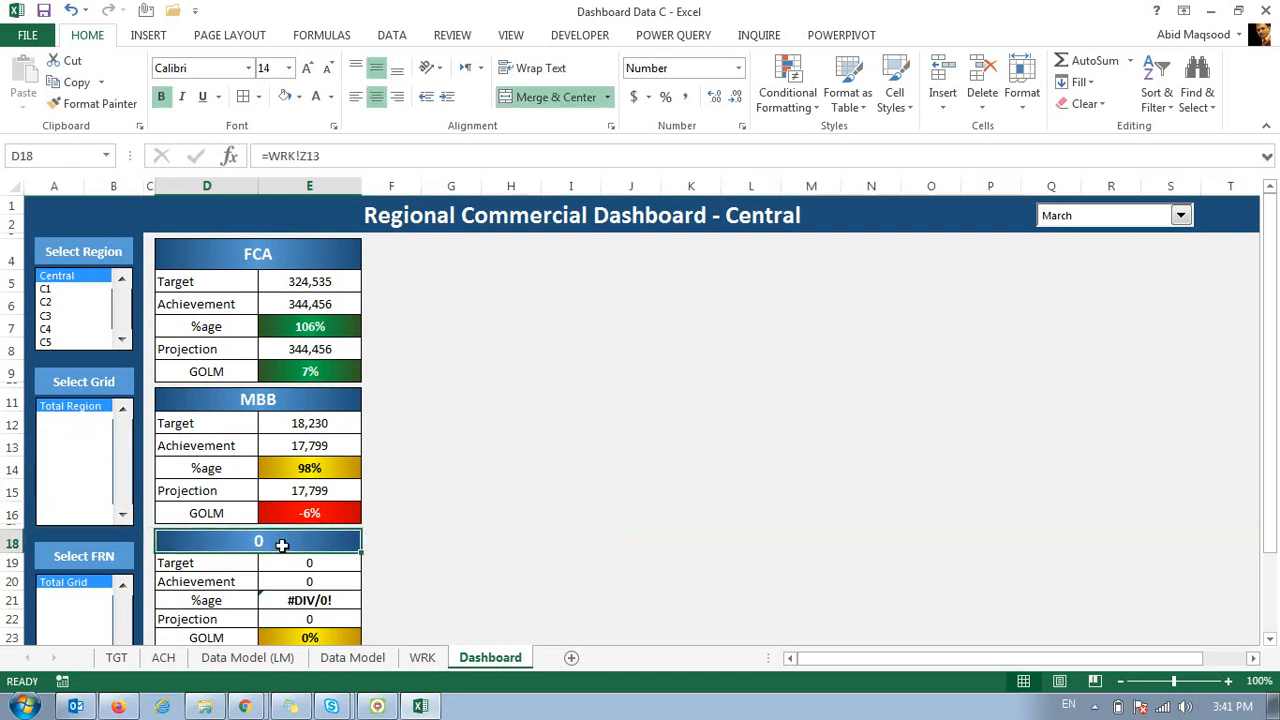
type("=")
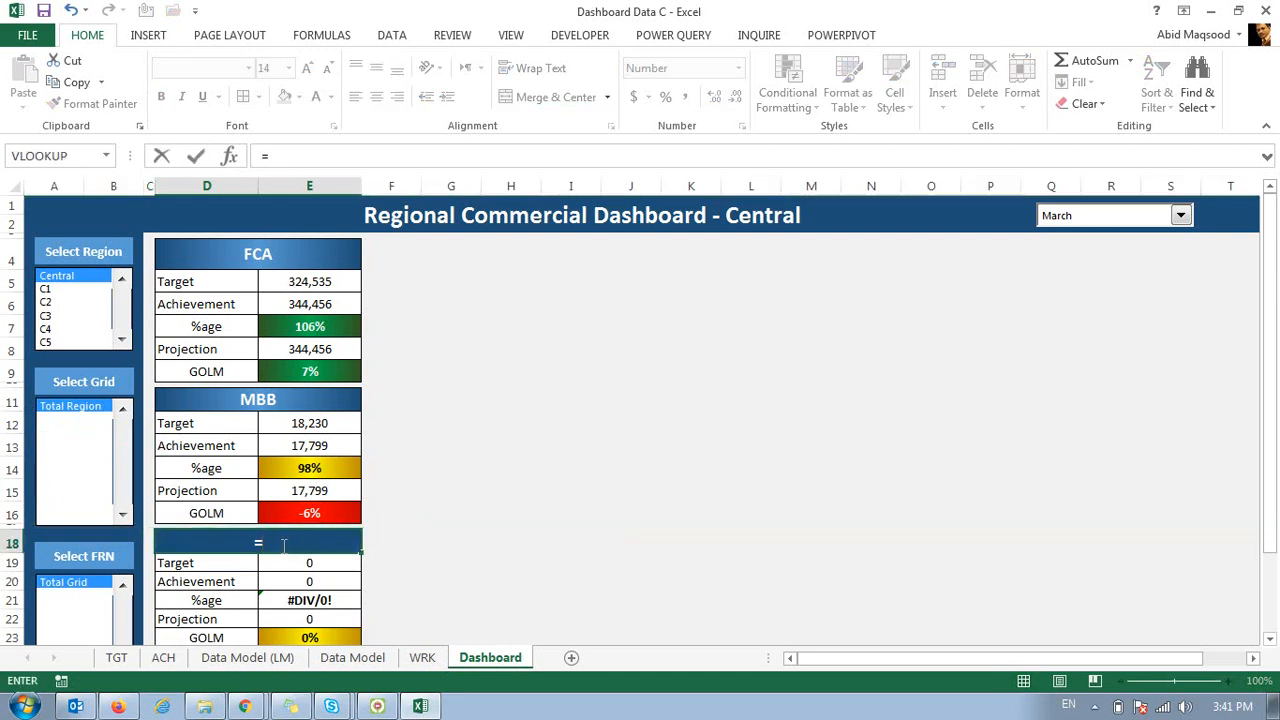
left_click(422, 657)
left_click(468, 302)
key("Return")
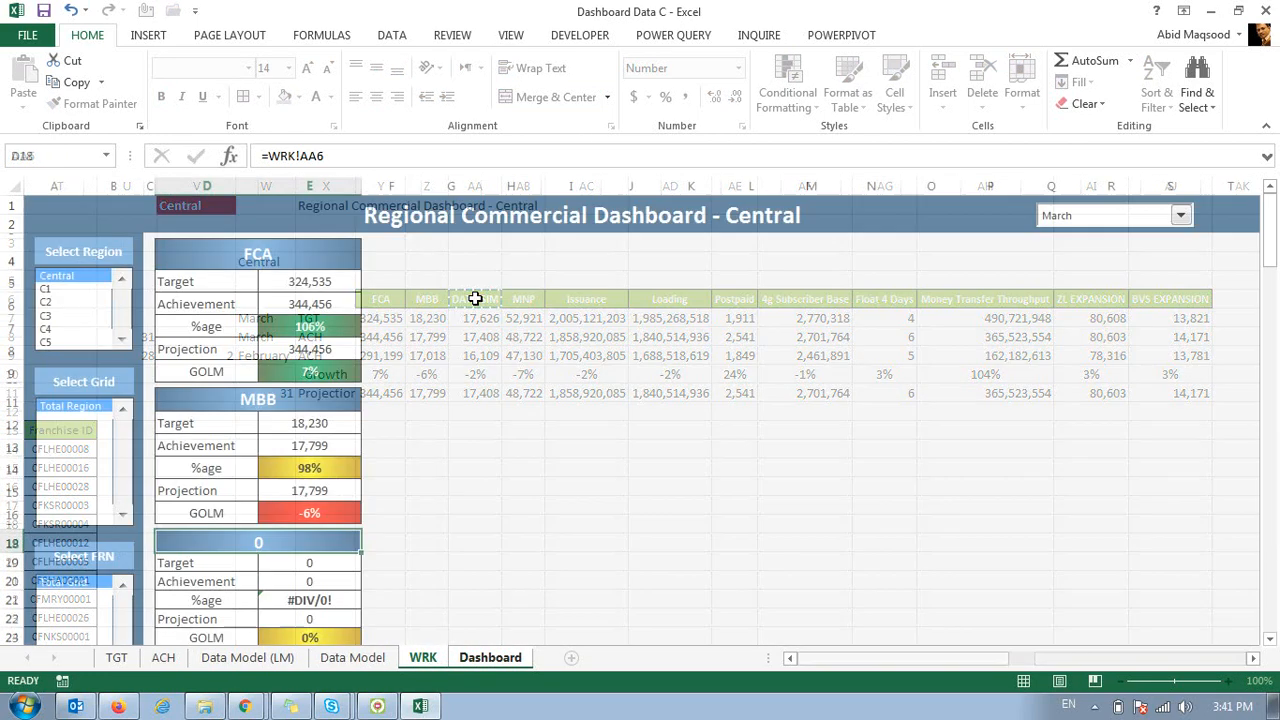
Link the DATA SIM block's Target value in E19 to =WRK!AA7.
type("=")
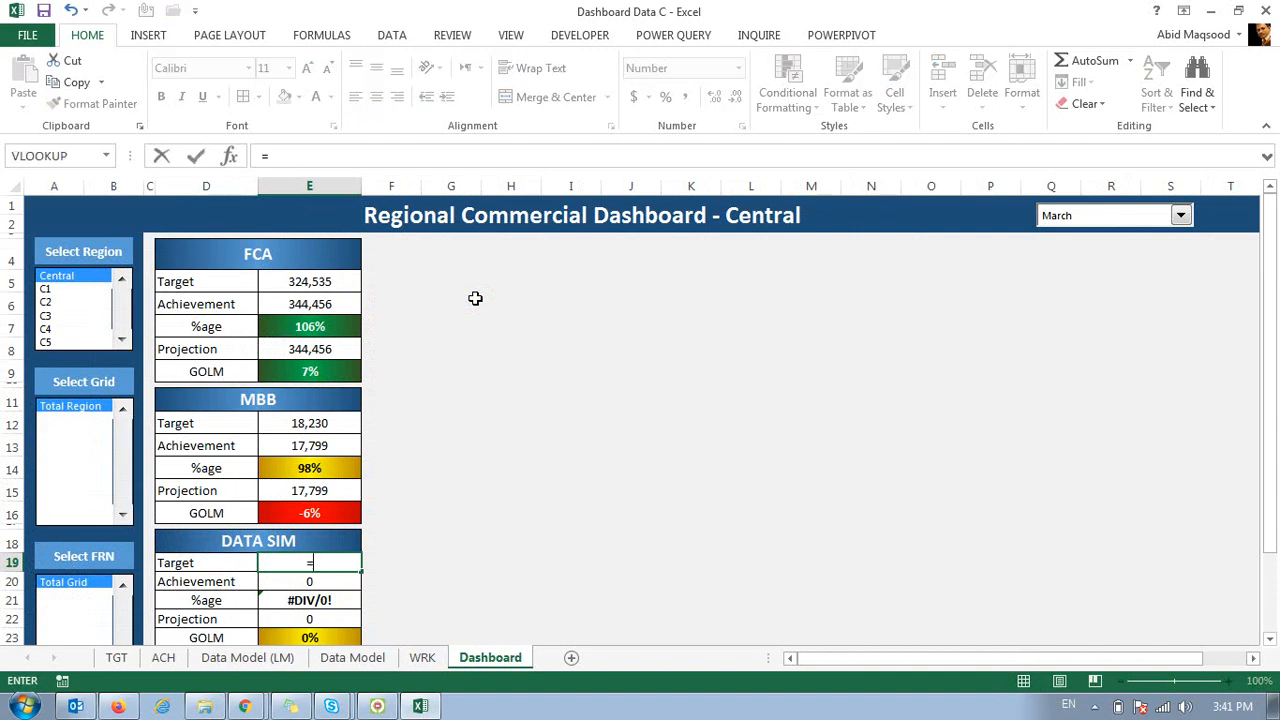
left_click(422, 657)
left_click(469, 323)
key("Return")
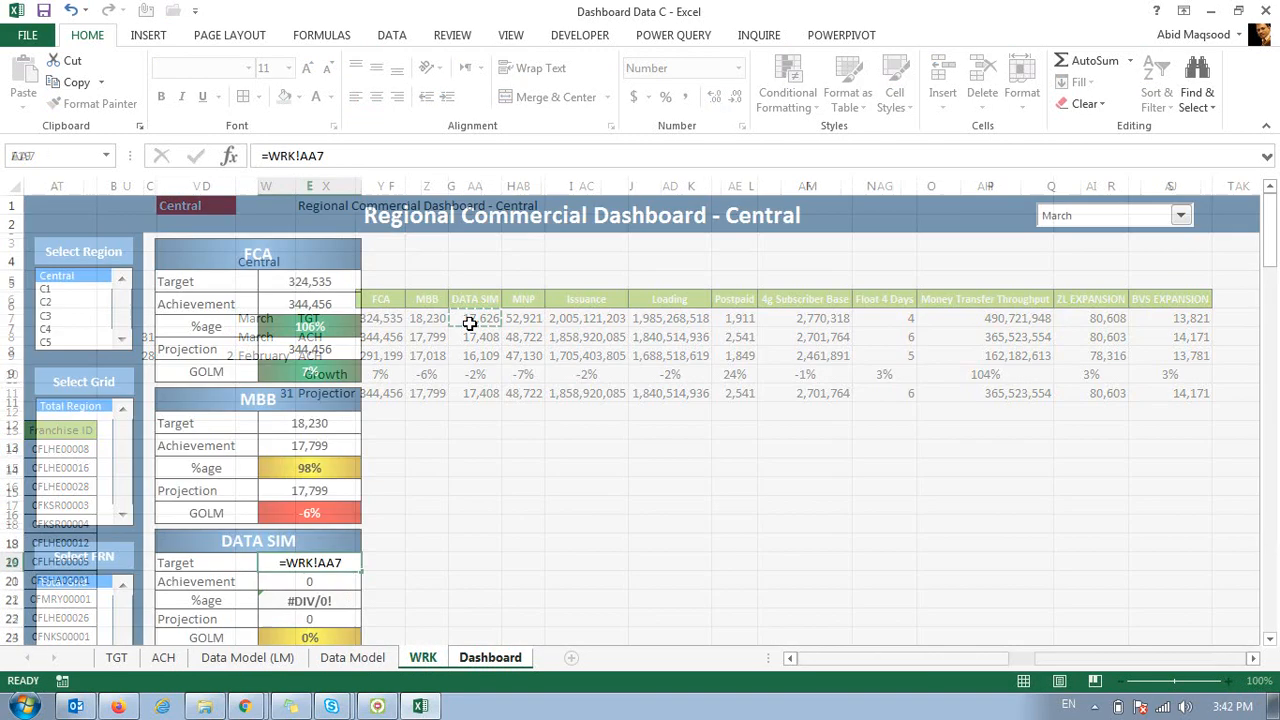
Link the DATA SIM block's Achievement value in E20 to the matching WRK figure with =WRK!AA8.
type("=")
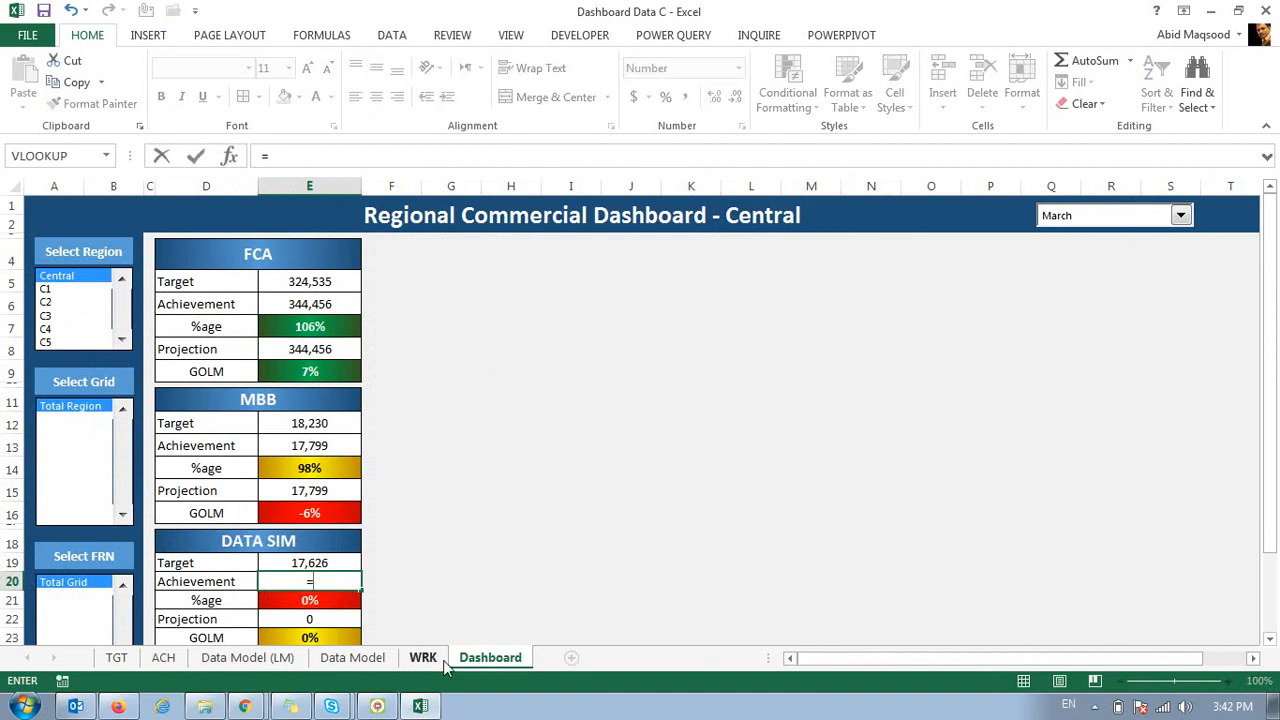
left_click(422, 657)
left_click(492, 334)
key("Return")
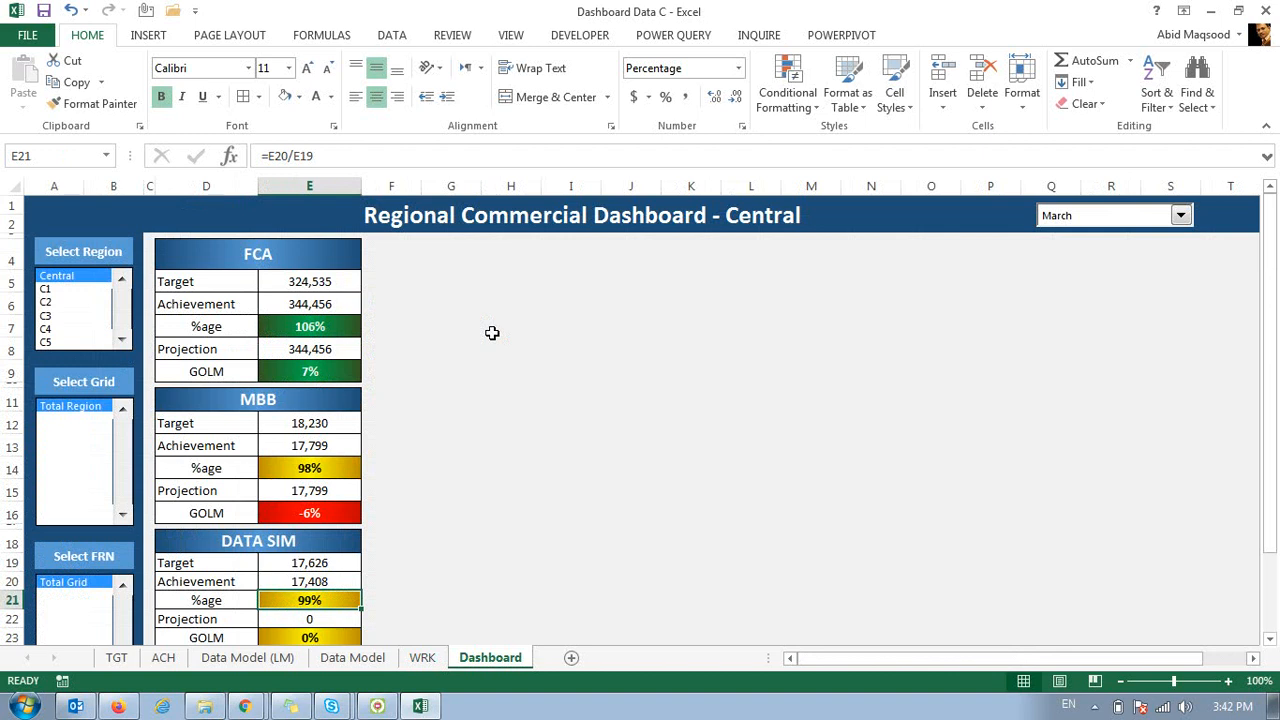
Link the DATA SIM block's Projection value in E22 to WRK cell AA11.
key("Down")
type("=")
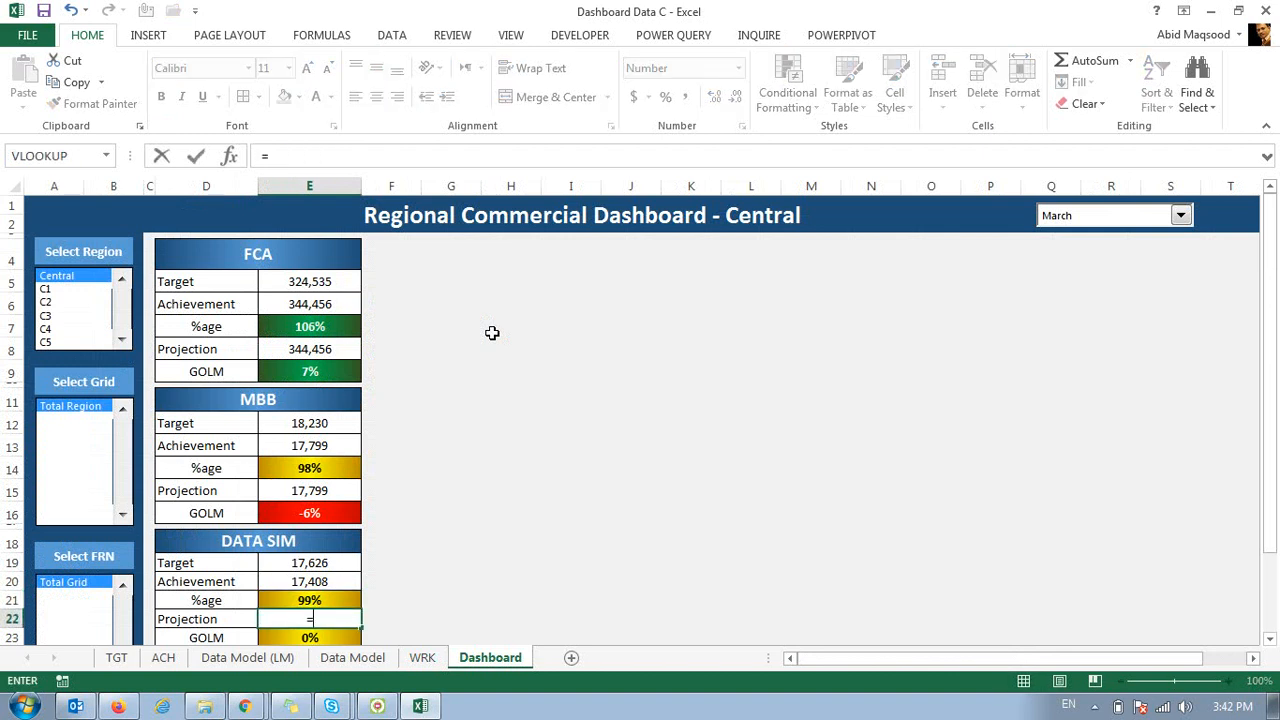
left_click(422, 657)
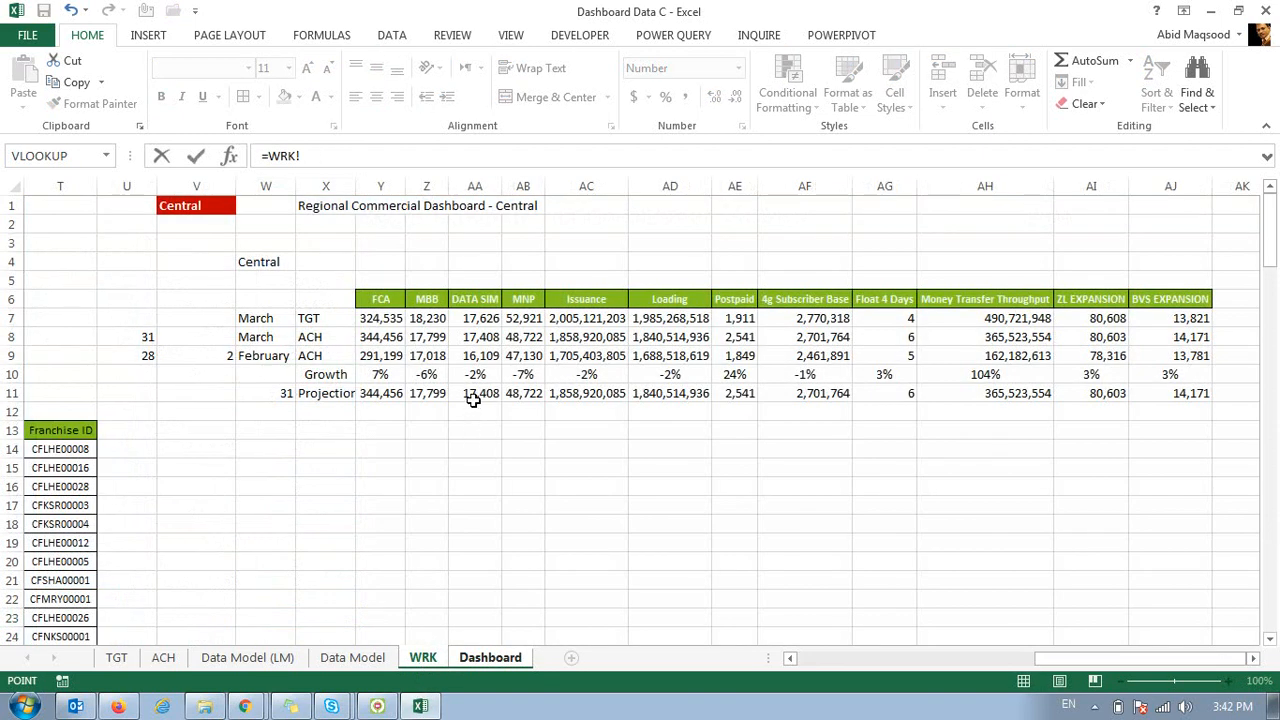
left_click(473, 398)
key("Return")
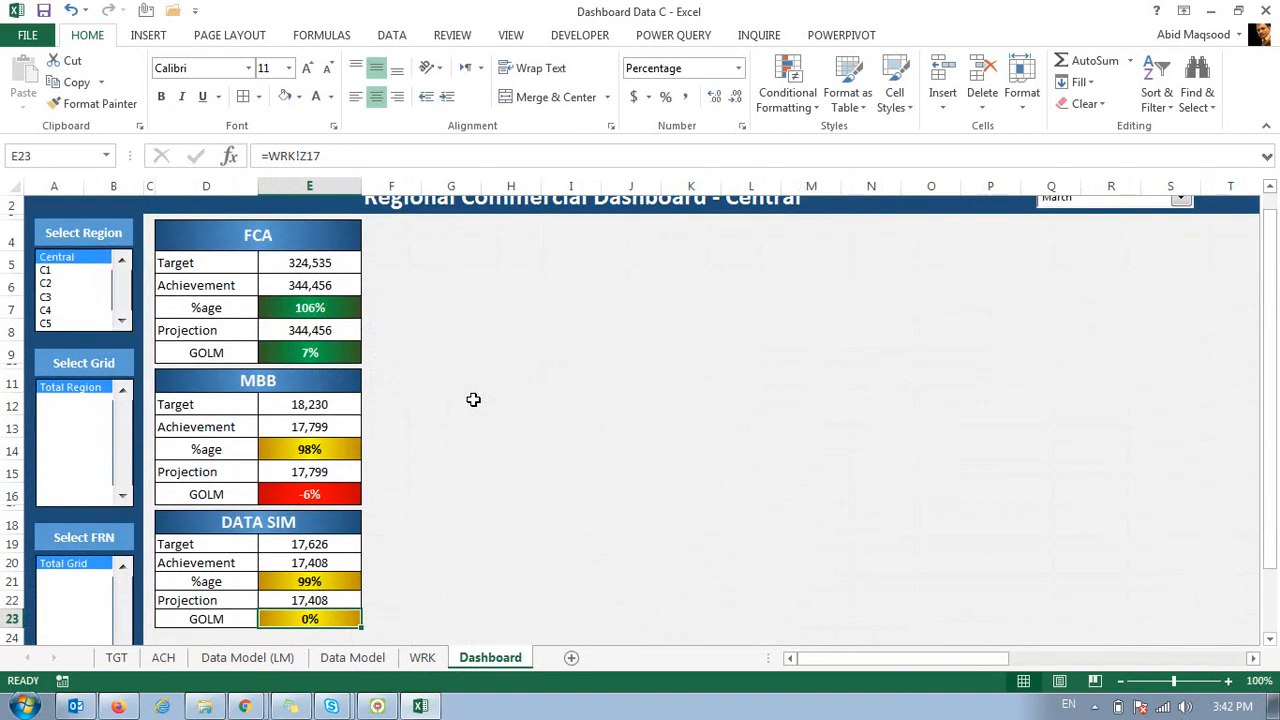
Link the DATA SIM block's GOLM value in E23 to the growth figure with =WRK!AA10.
type("=")
left_click(422, 657)
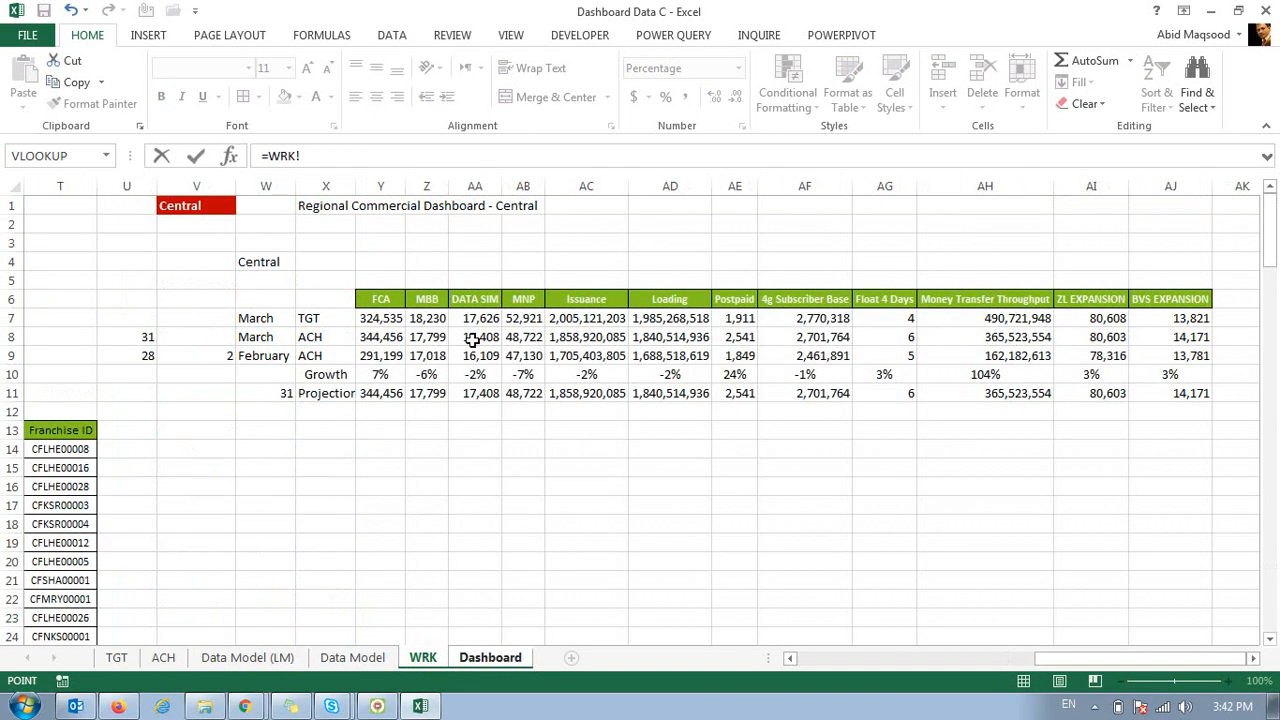
left_click(484, 372)
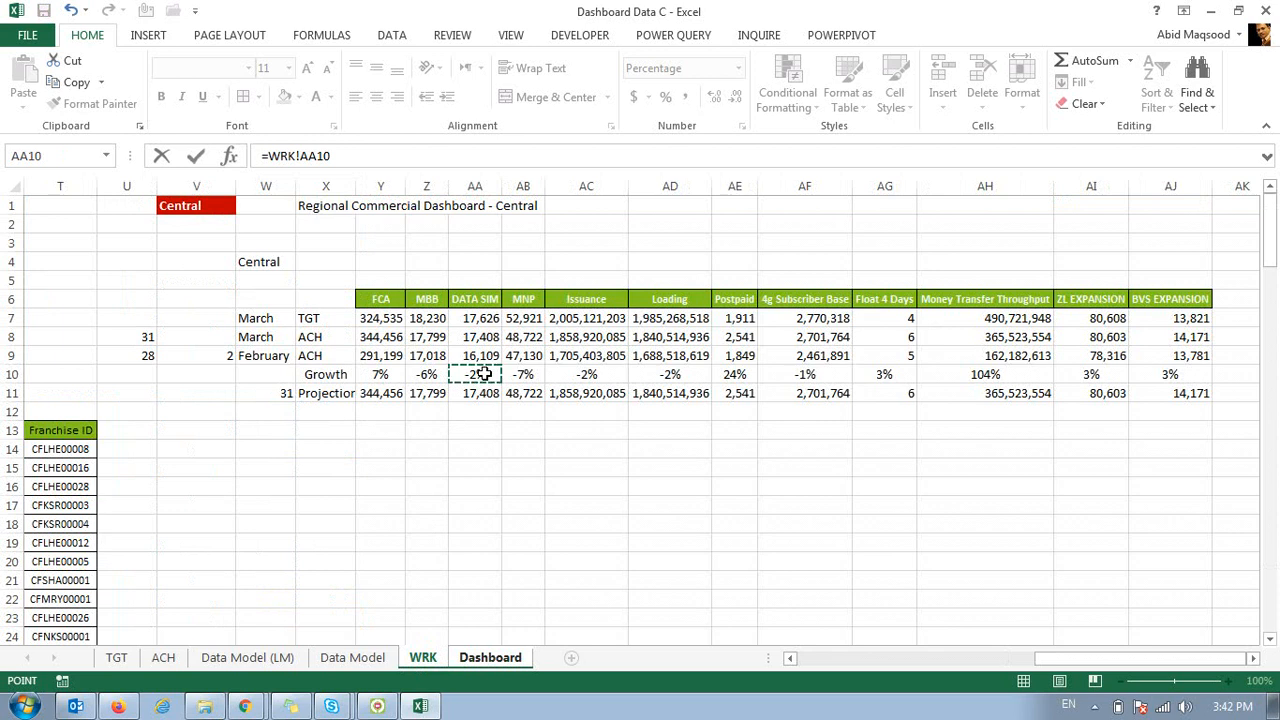
key("Return")
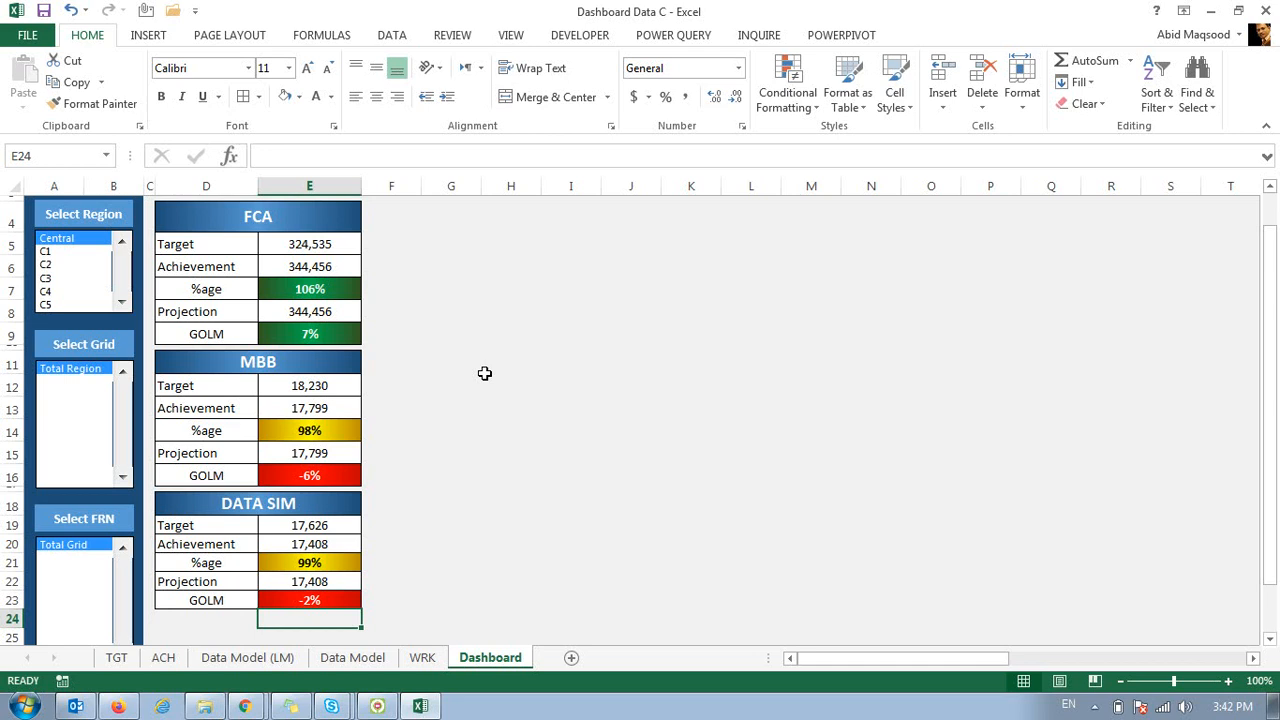
Copy the FCA, MBB and DATA SIM blocks in D4:E23 and paste them starting at G4.
key("Up")
key("Up")
key("Up")
key("Up")
key("Up")
key("Up")
key("Up")
key("Up")
key("Up")
key("Up")
key("Up")
key("Up")
key("Up")
key("Up")
key("Up")
key("Up")
key("Up")
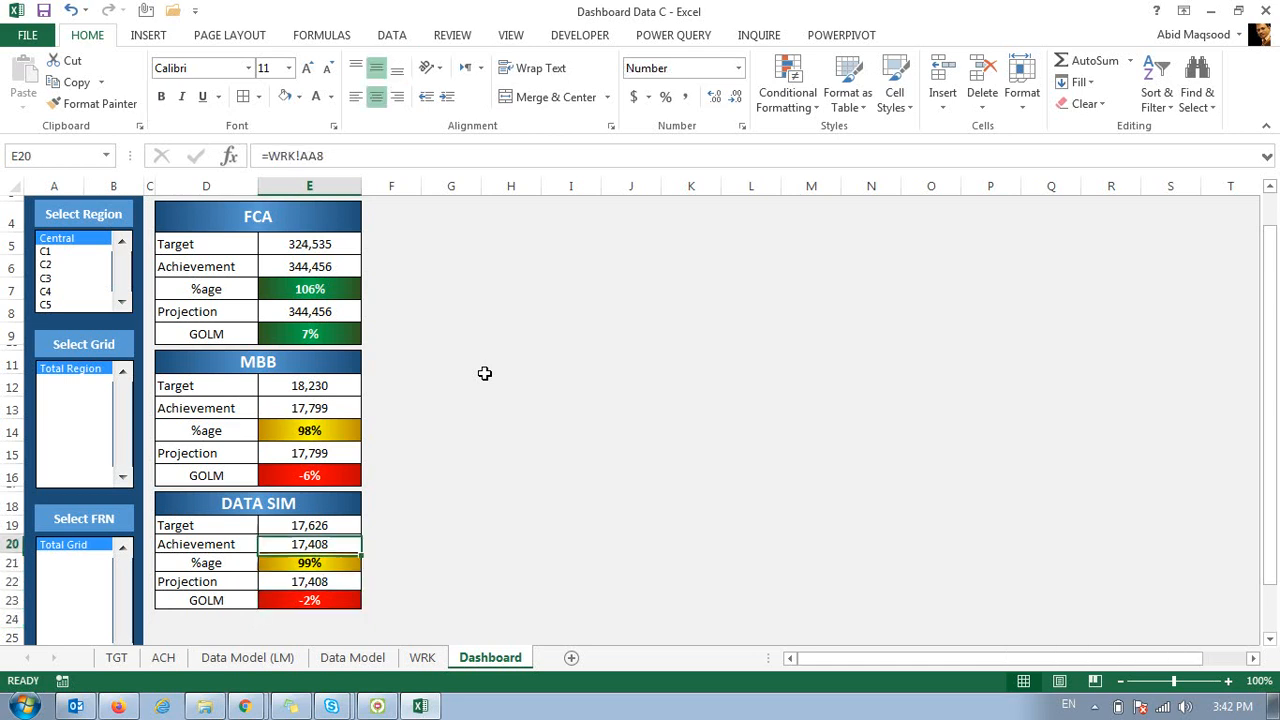
key("Up")
key("Up")
key("Up")
key("shift+Down")
key("shift+Down")
key("shift+Down")
key("shift+Down")
key("shift+Down")
key("shift+Down")
key("shift+Down")
key("shift+Down")
key("shift+Down")
key("shift+Down")
key("shift+Down")
key("shift+Down")
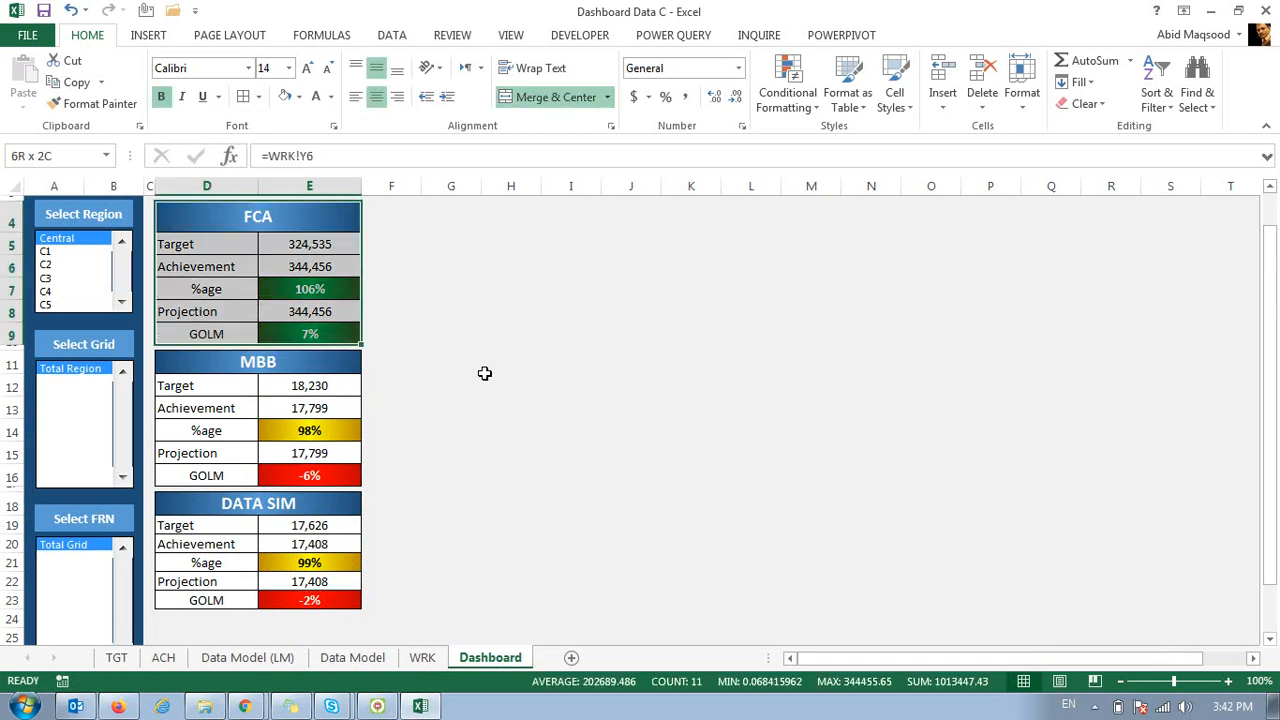
key("shift+Down")
key("shift+Down")
key("shift+Down")
key("shift+Down")
key("shift+Down")
key("shift+Down")
key("ctrl+c")
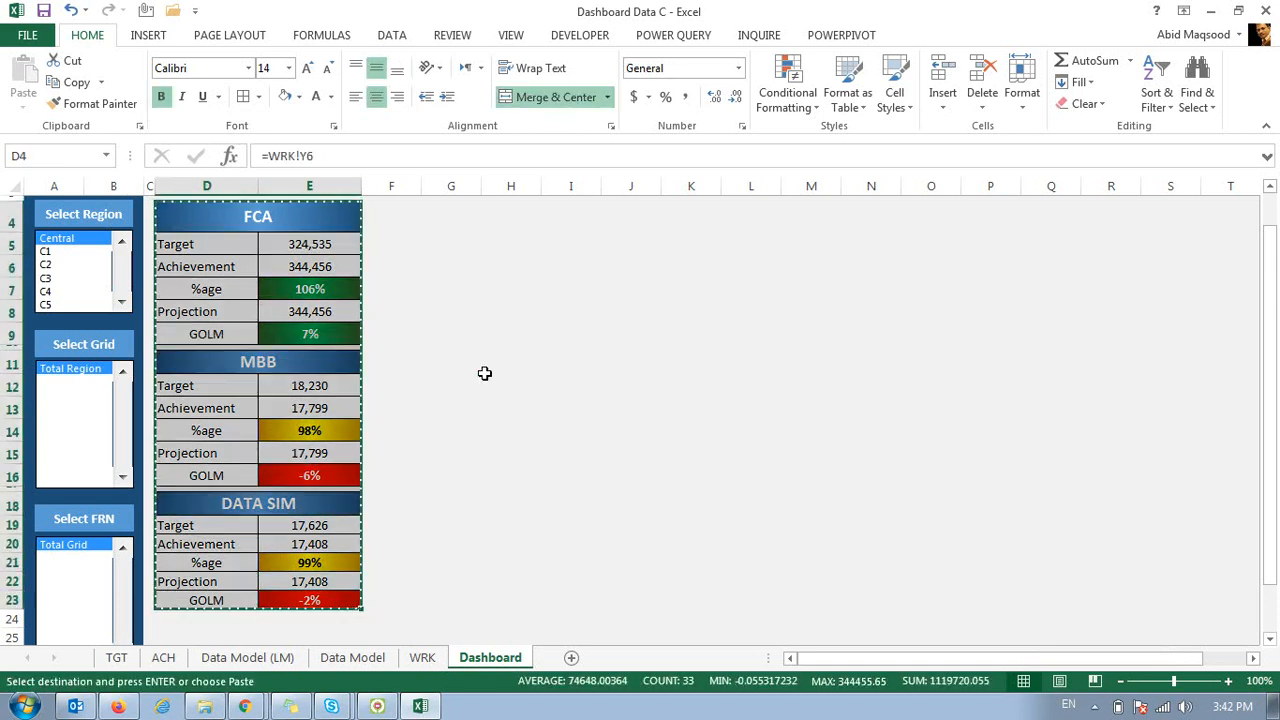
key("Right")
key("Right")
key("ctrl+v")
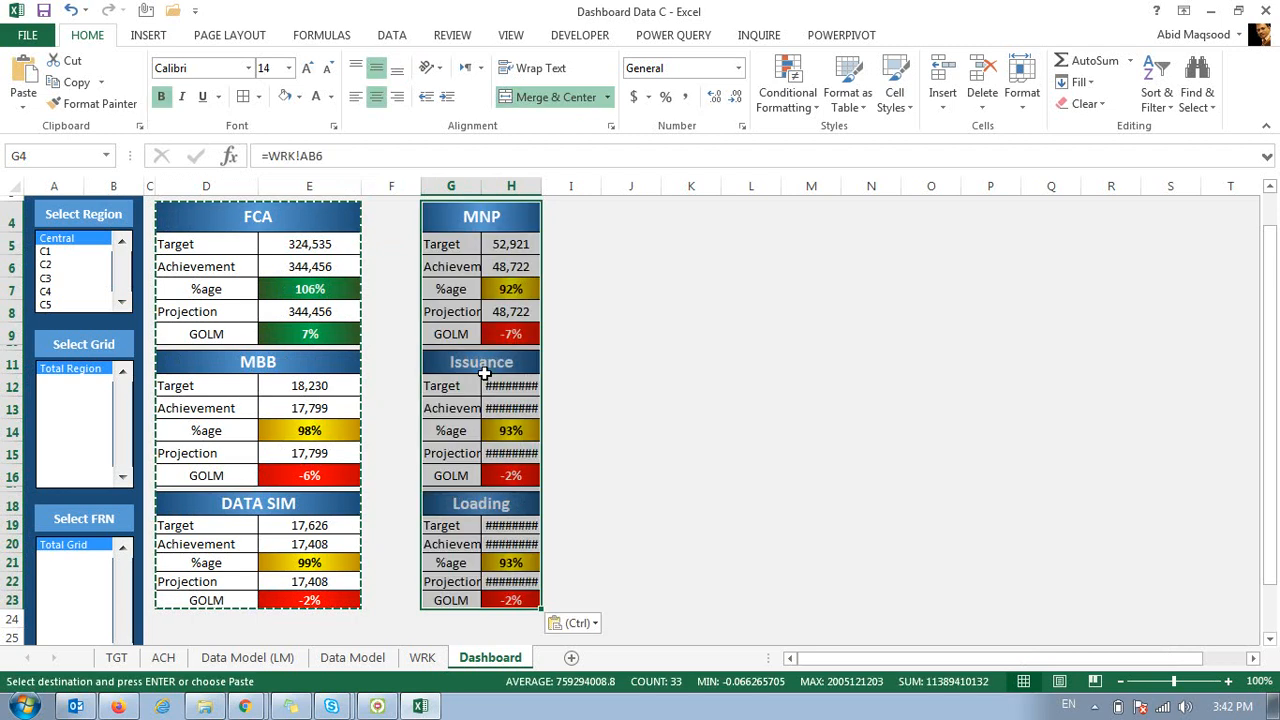
Set the width of the separator column F to 2.
left_click(396, 186)
right_click(396, 186)
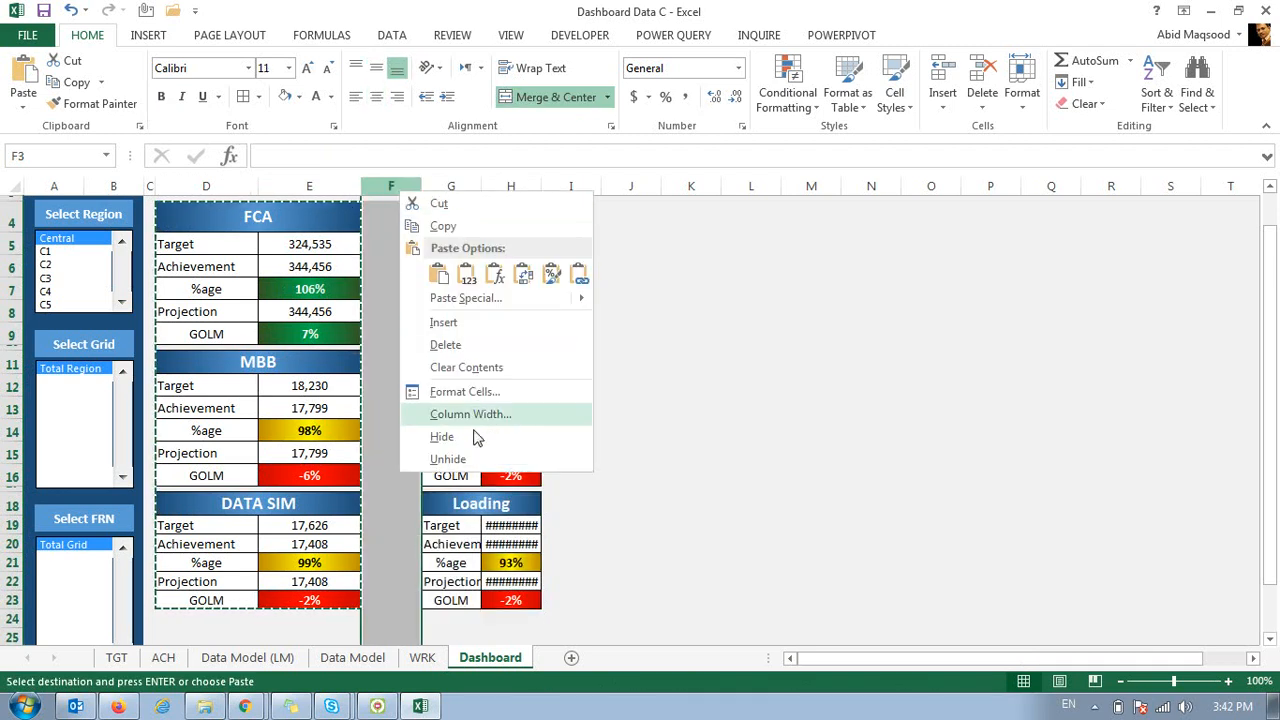
left_click(514, 413)
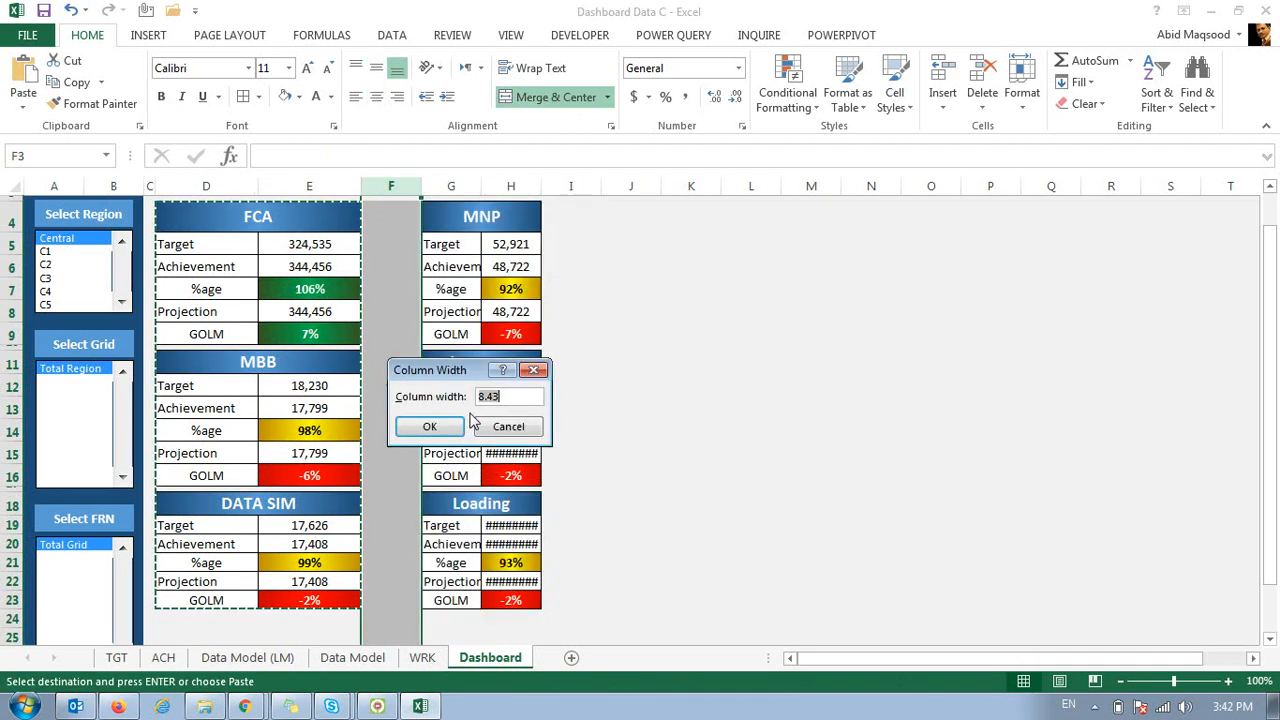
type("2")
key("Return")
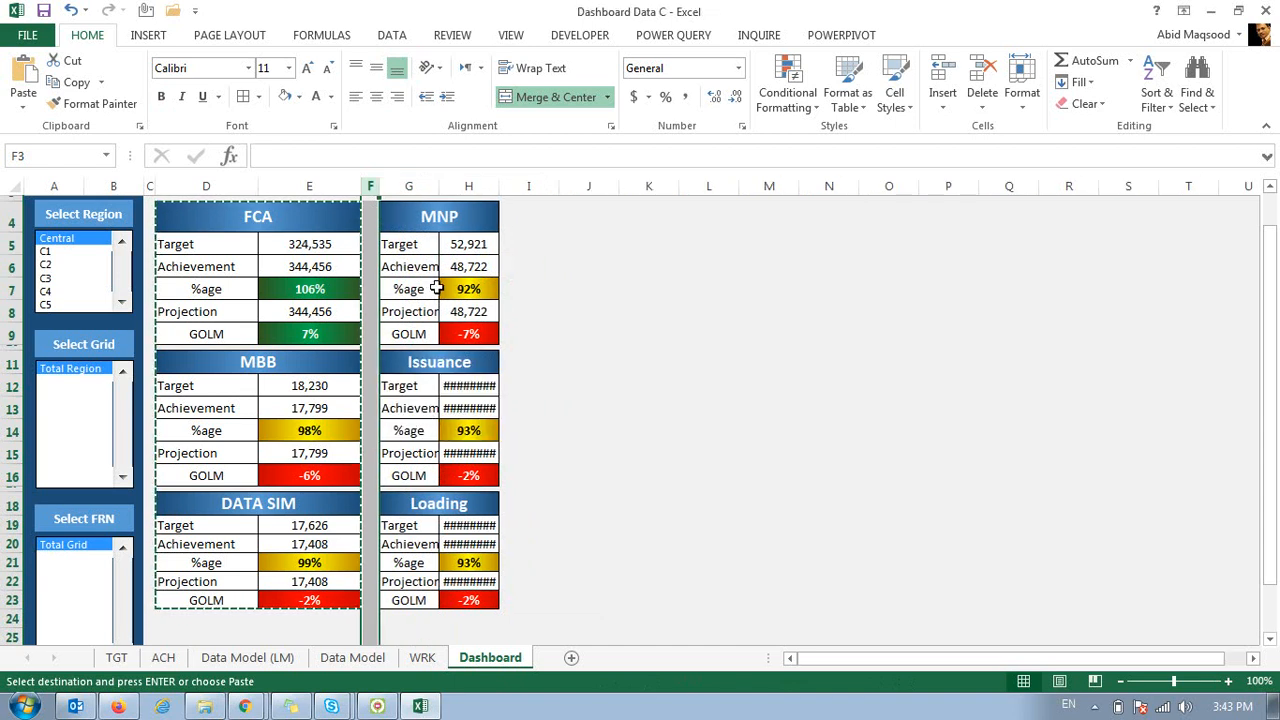
Set the width of columns G and H, holding the MNP, Issuance and Loading blocks, to 15.
left_click_drag(408, 186, 462, 188)
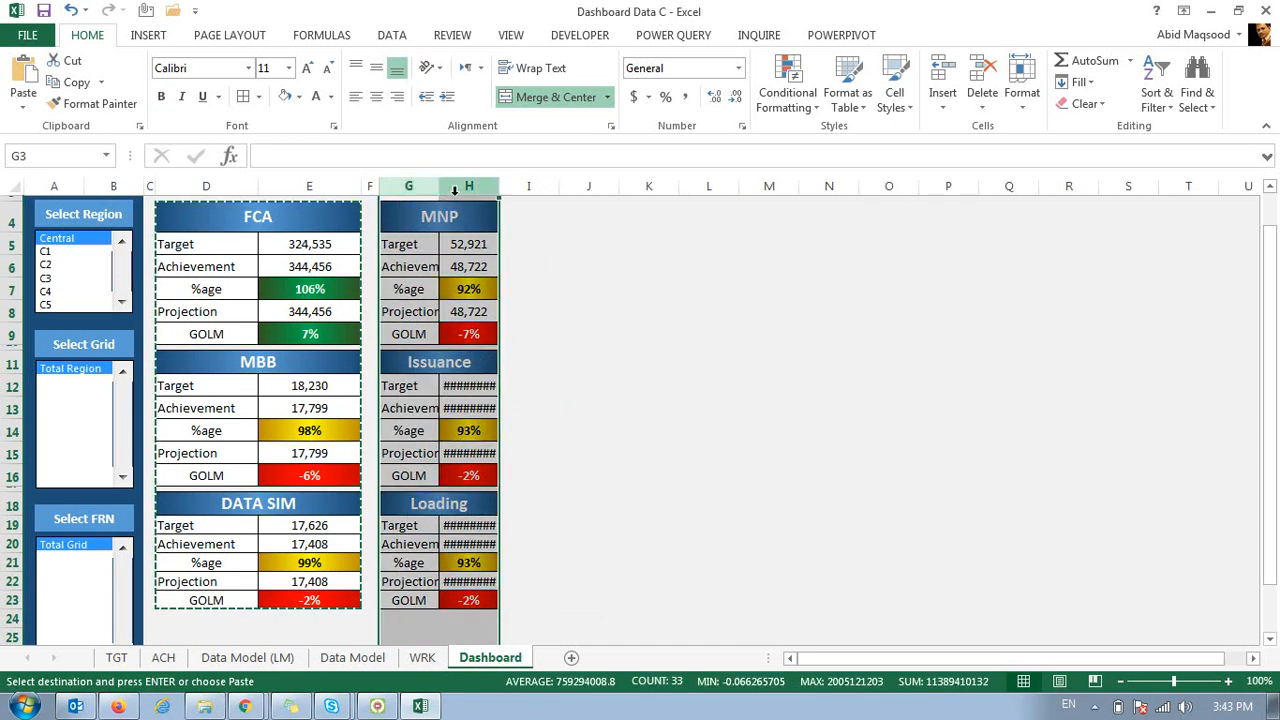
right_click(457, 194)
left_click(514, 416)
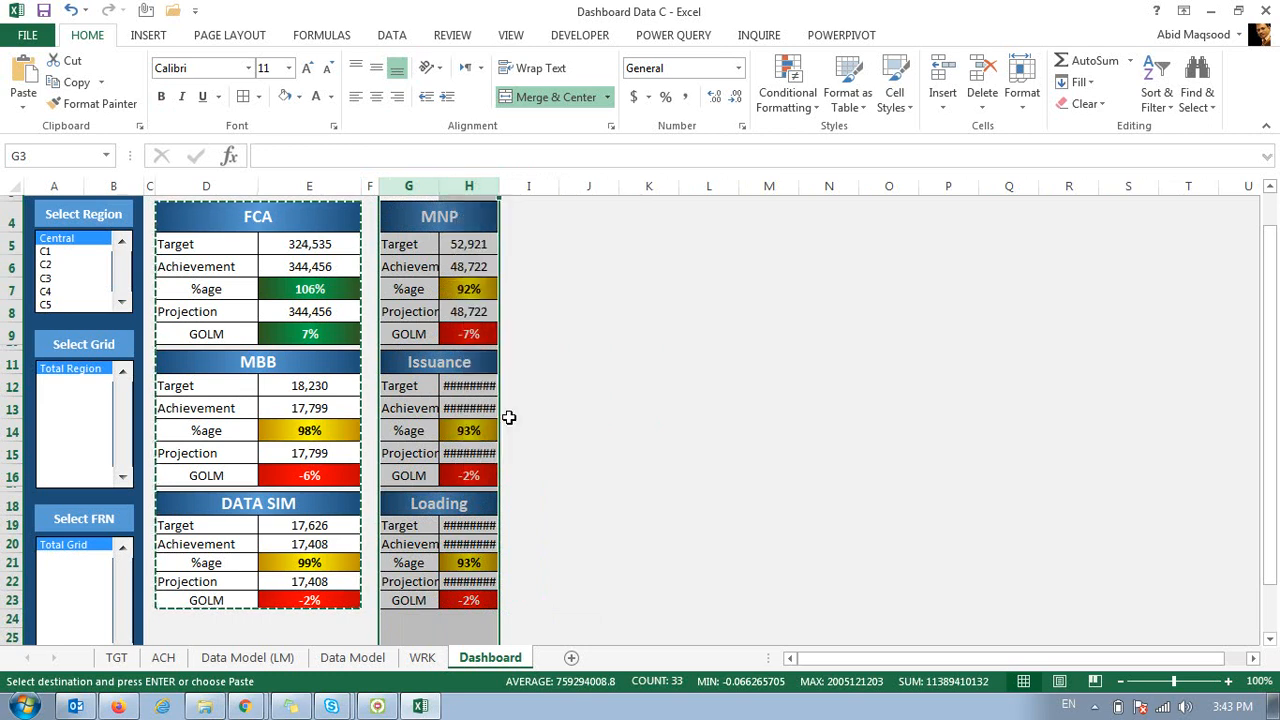
type("15")
left_click(500, 430)
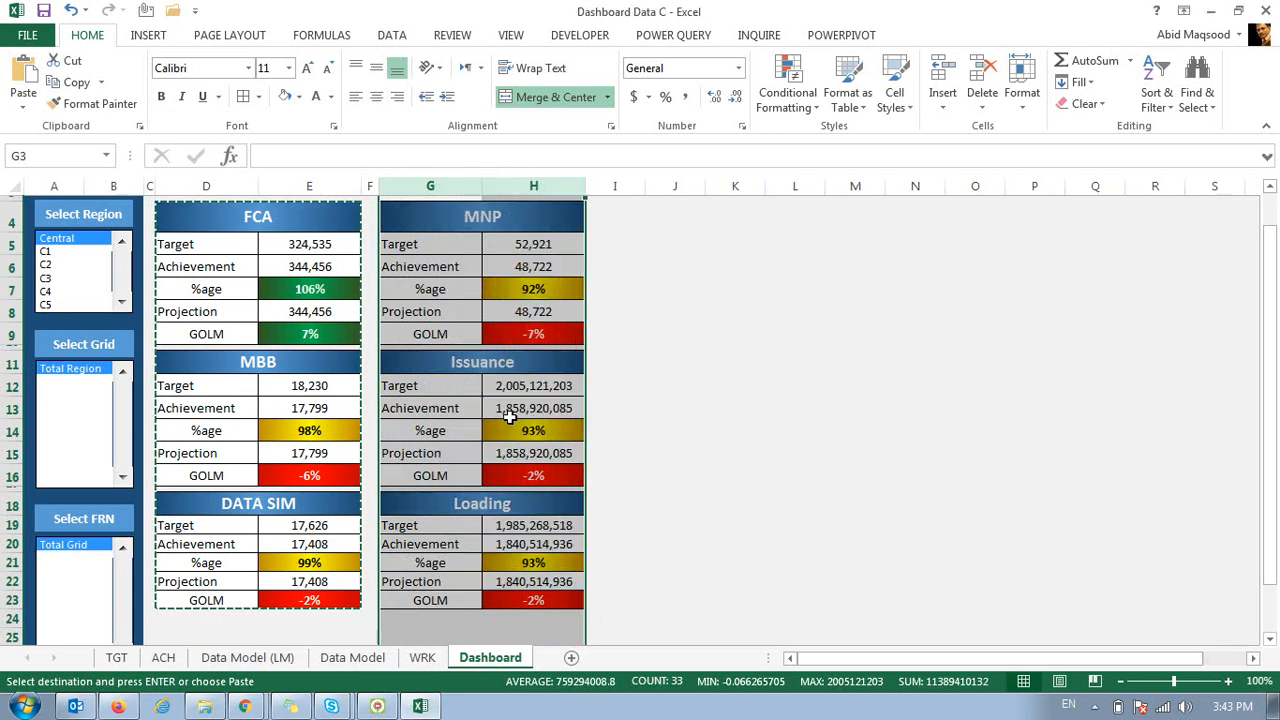
Copy the MNP, Issuance and Loading blocks in G4:H23 and paste them starting at J4.
left_click(524, 227)
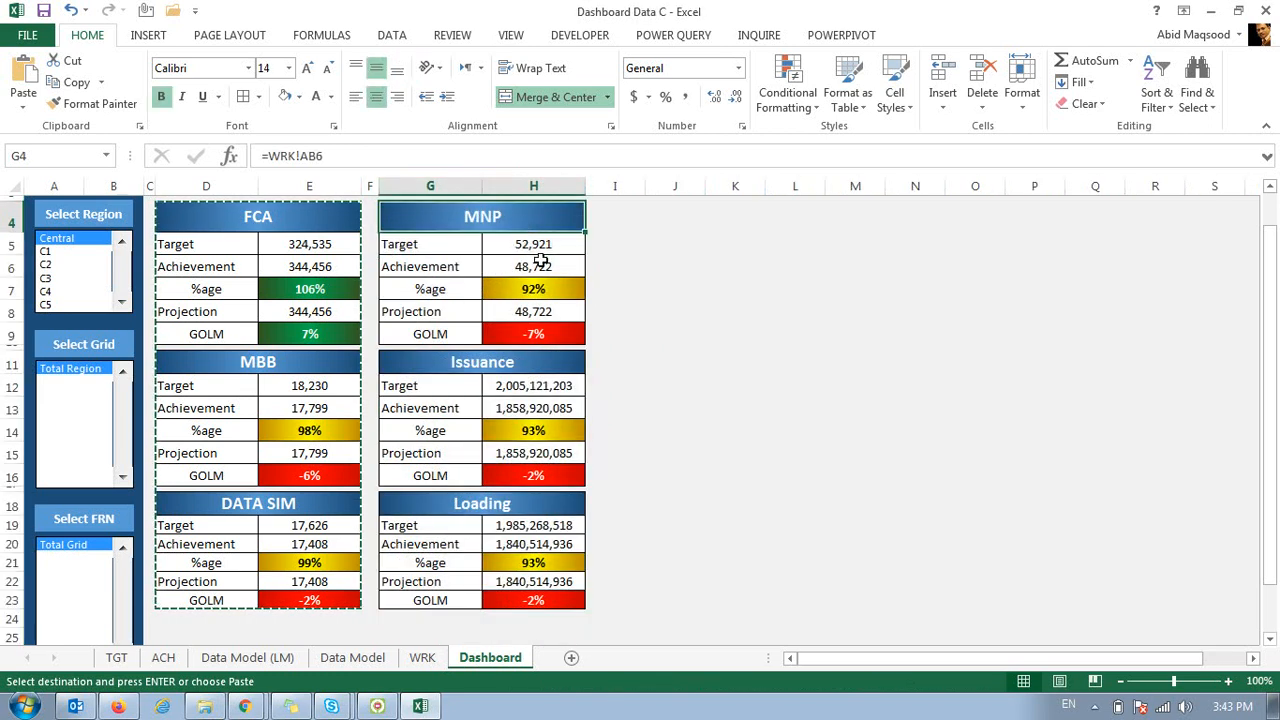
key("Escape")
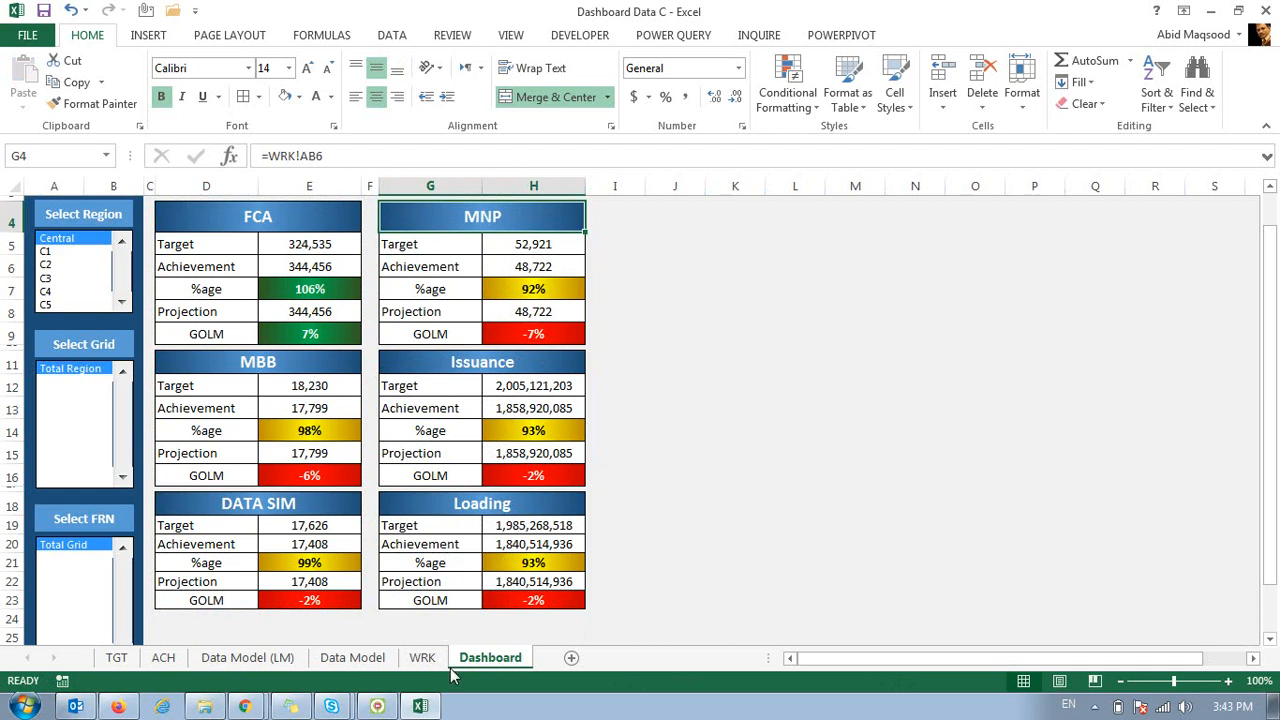
left_click(422, 657)
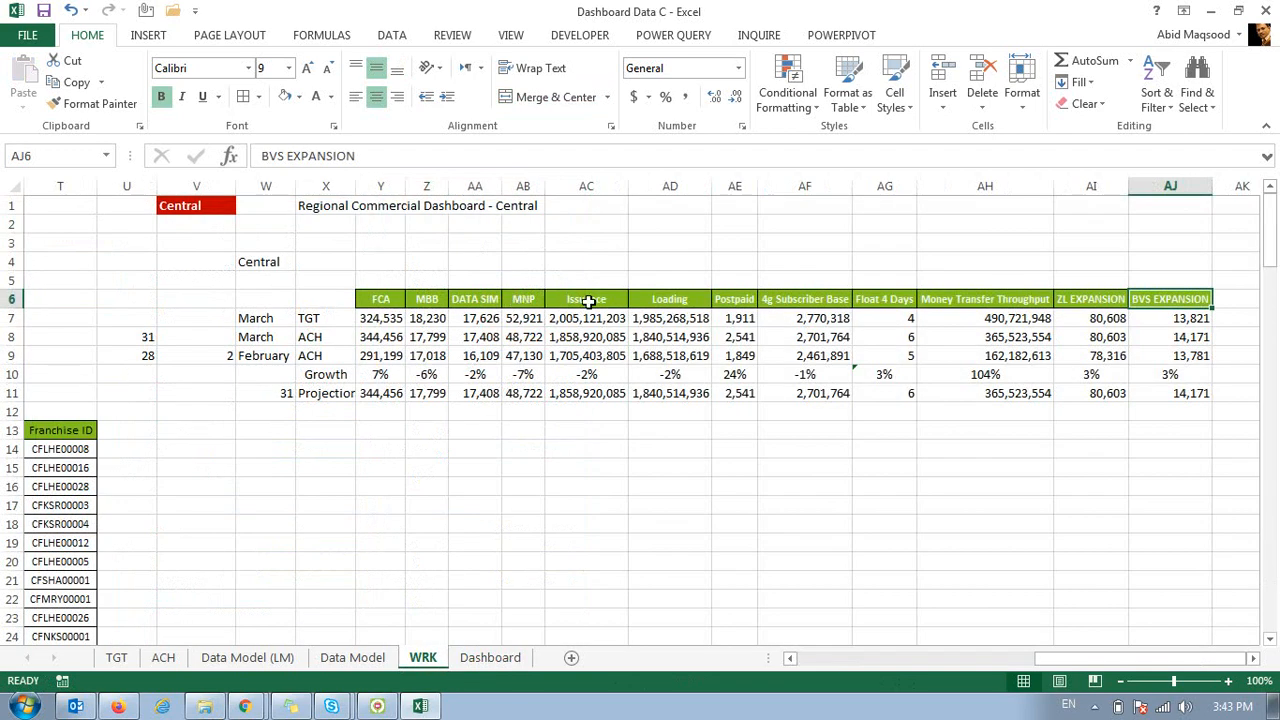
left_click(490, 657)
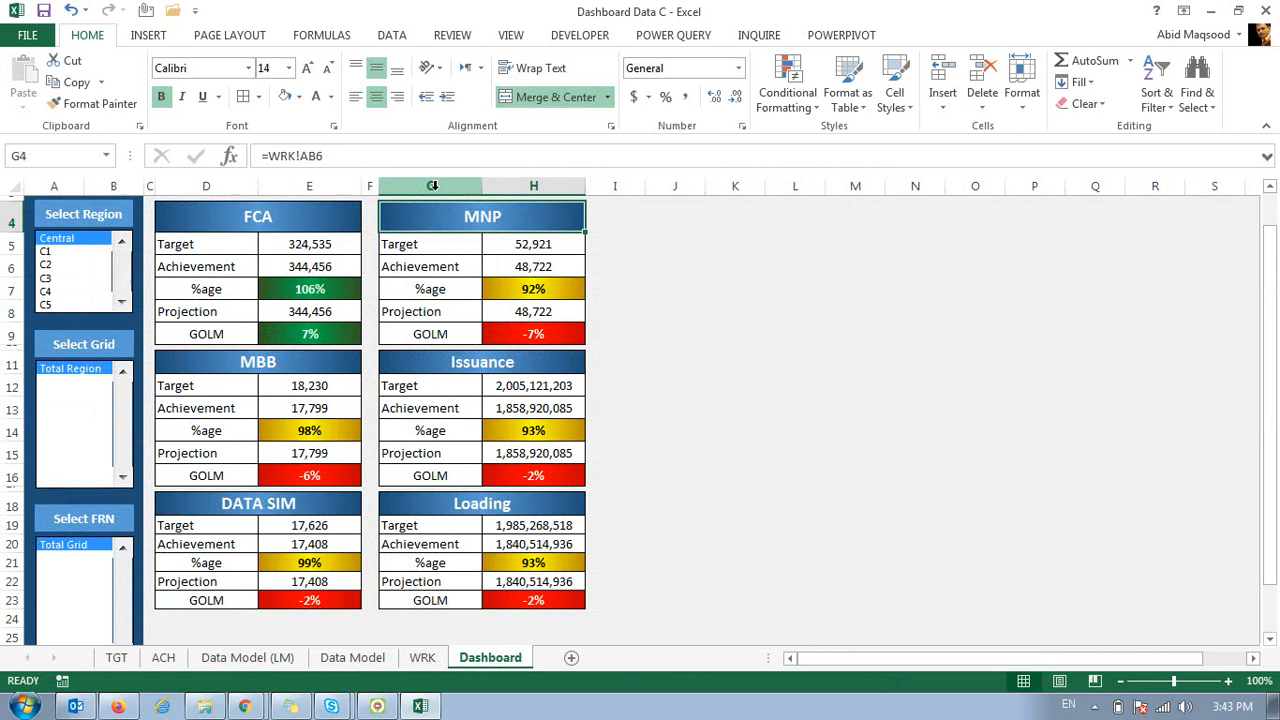
left_click(521, 597, "shift")
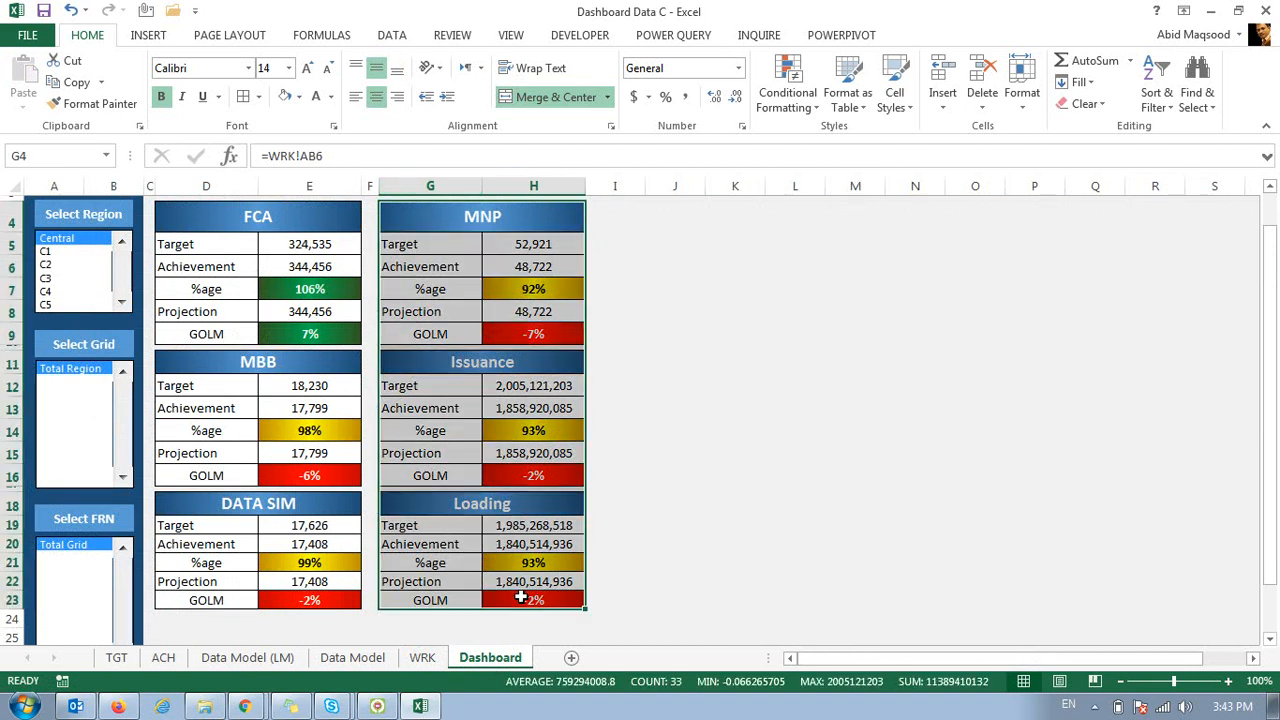
key("ctrl+c")
key("Right")
key("Right")
key("ctrl+v")
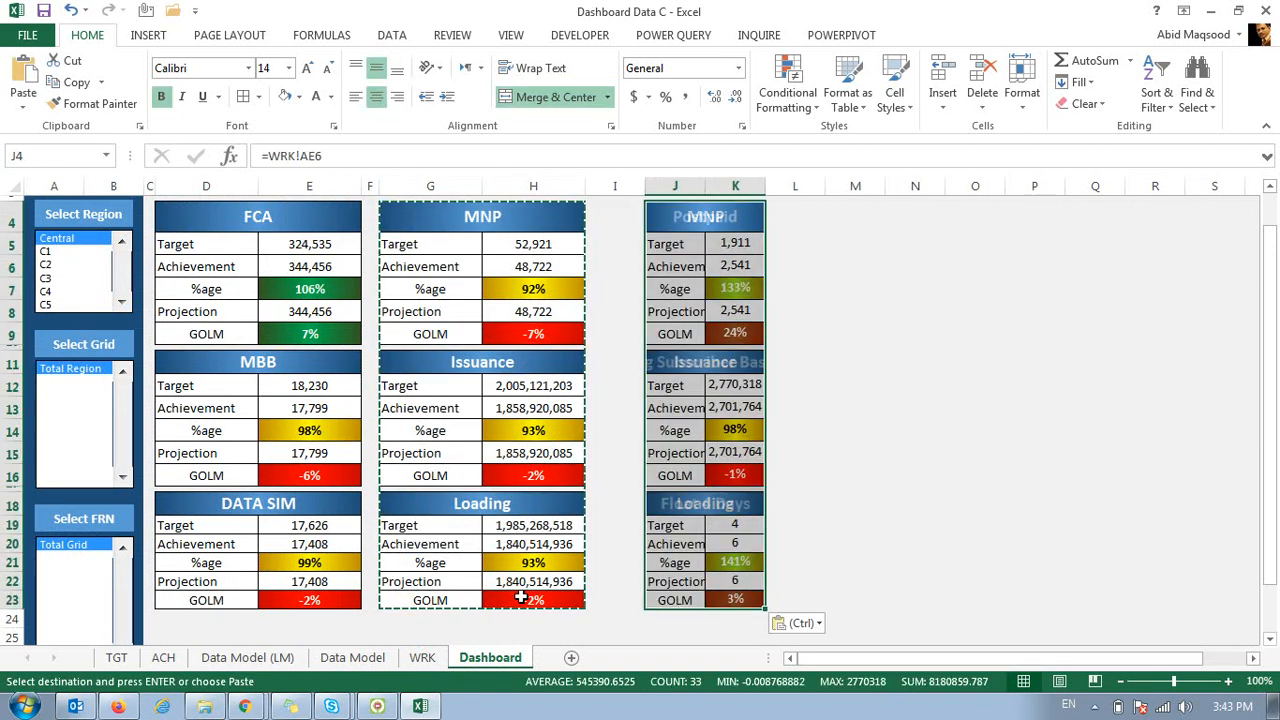
Set the width of the separator column I to 2.
left_click(620, 186)
right_click(620, 186)
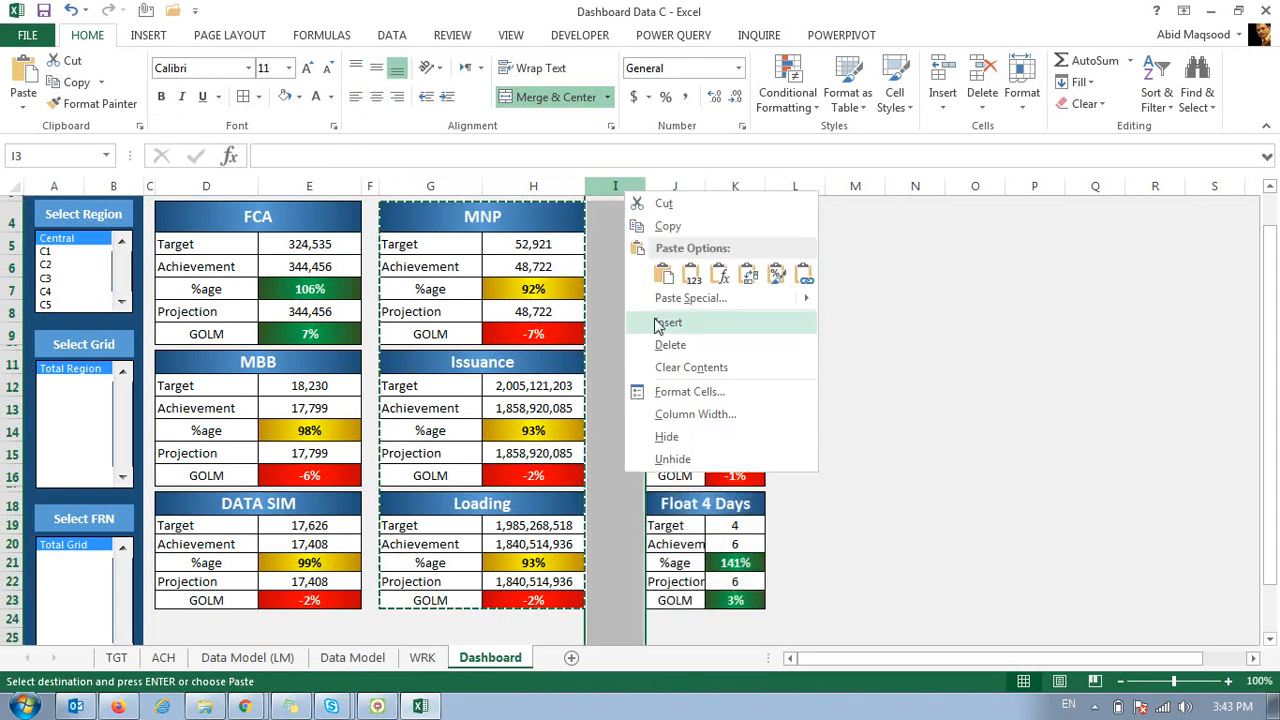
left_click(676, 412)
type("2")
key("Return")
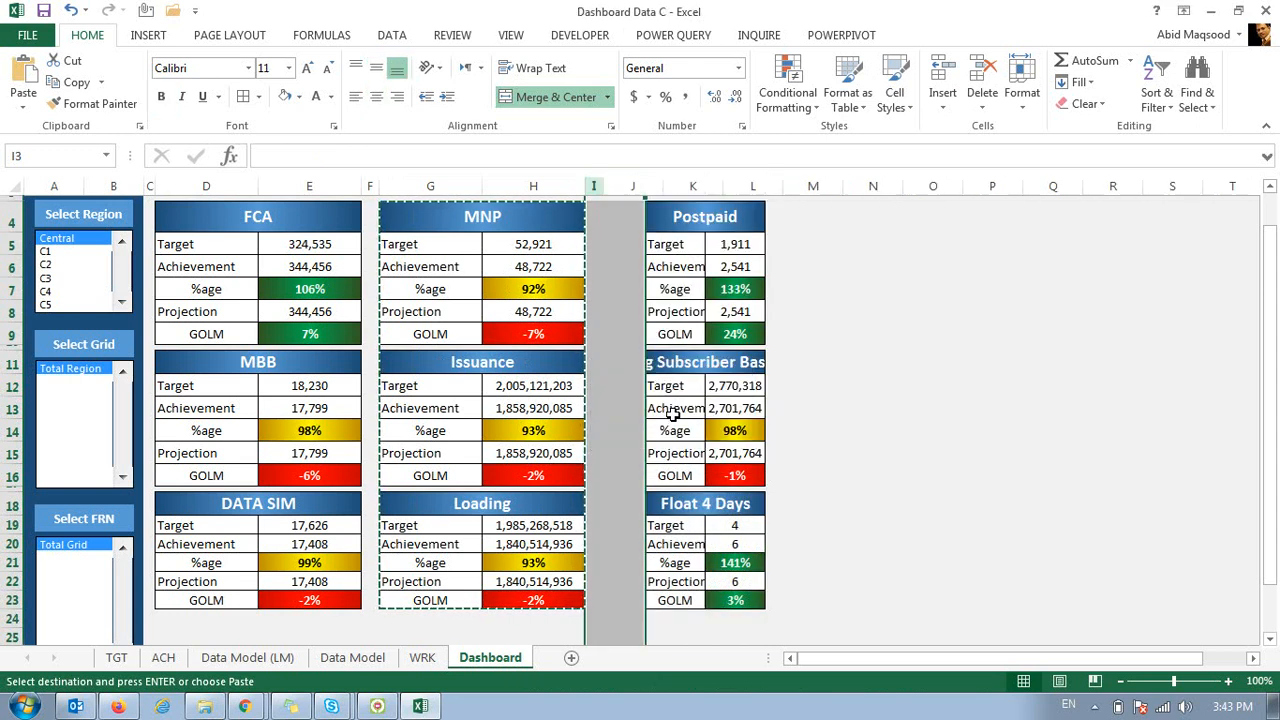
Set the width of columns J and K to 15 to match columns G and H.
left_click_drag(636, 186, 680, 188)
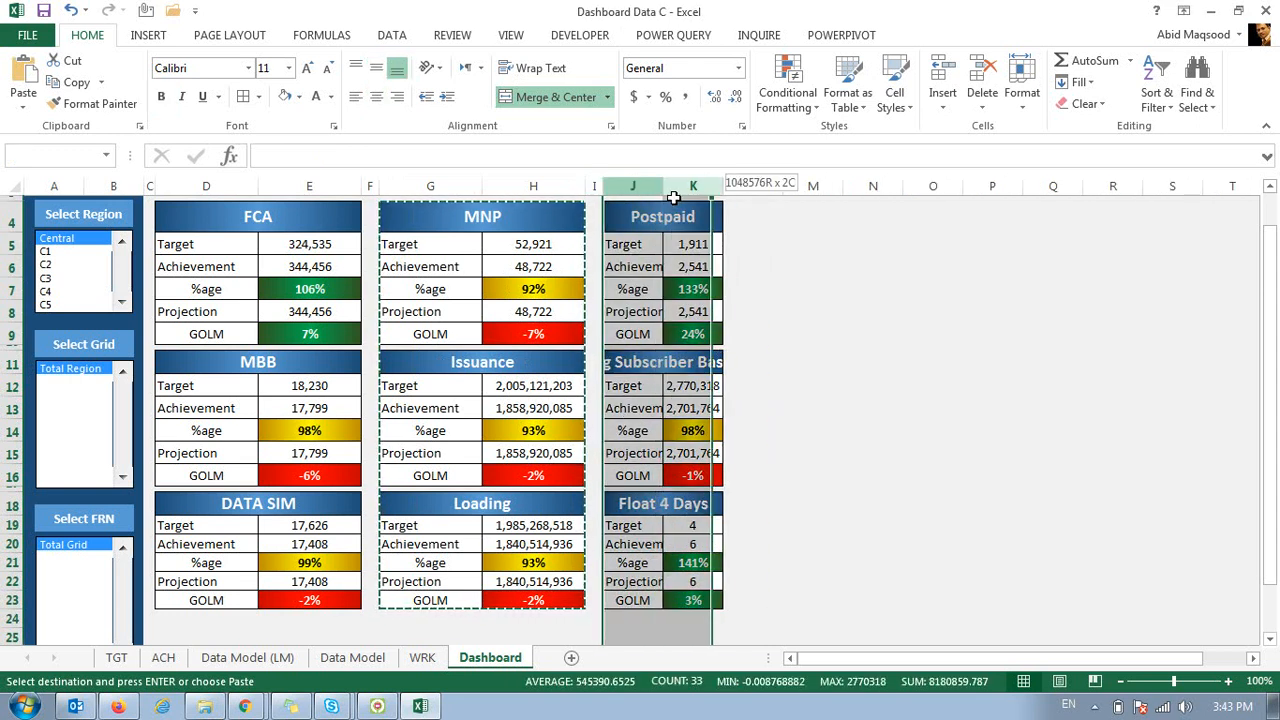
right_click(677, 198)
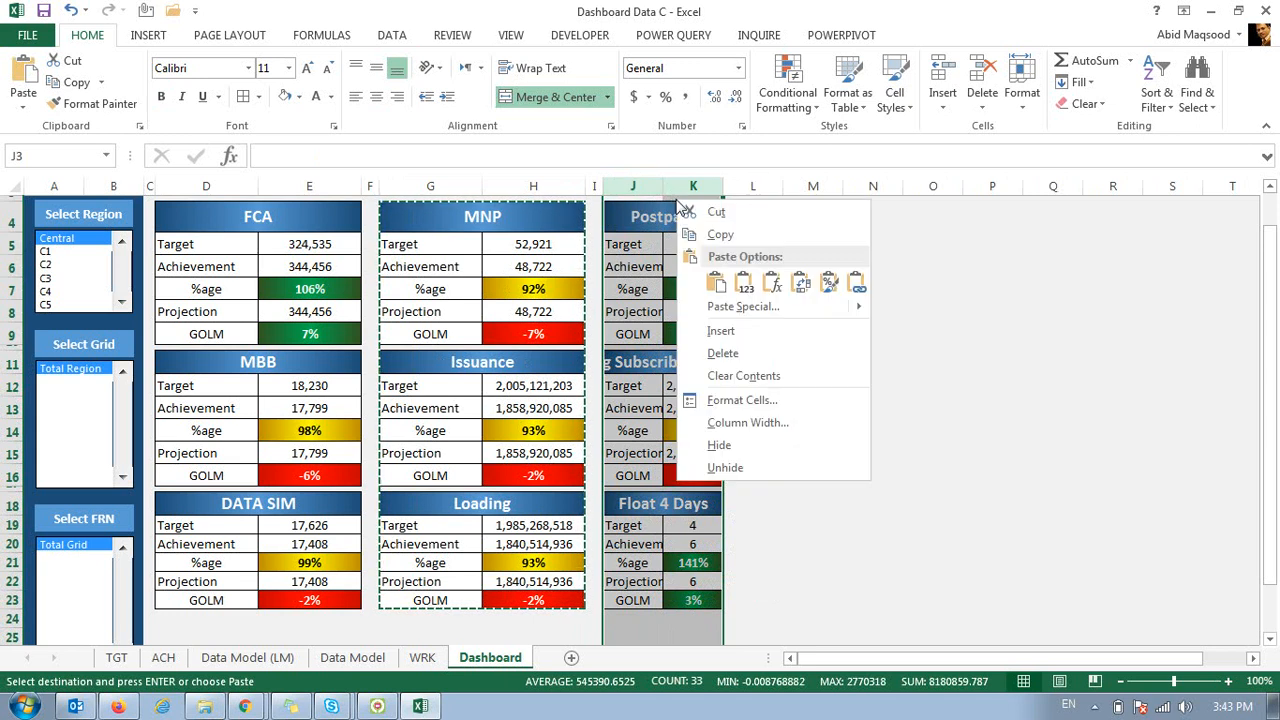
left_click(728, 423)
type("14")
left_click(688, 431)
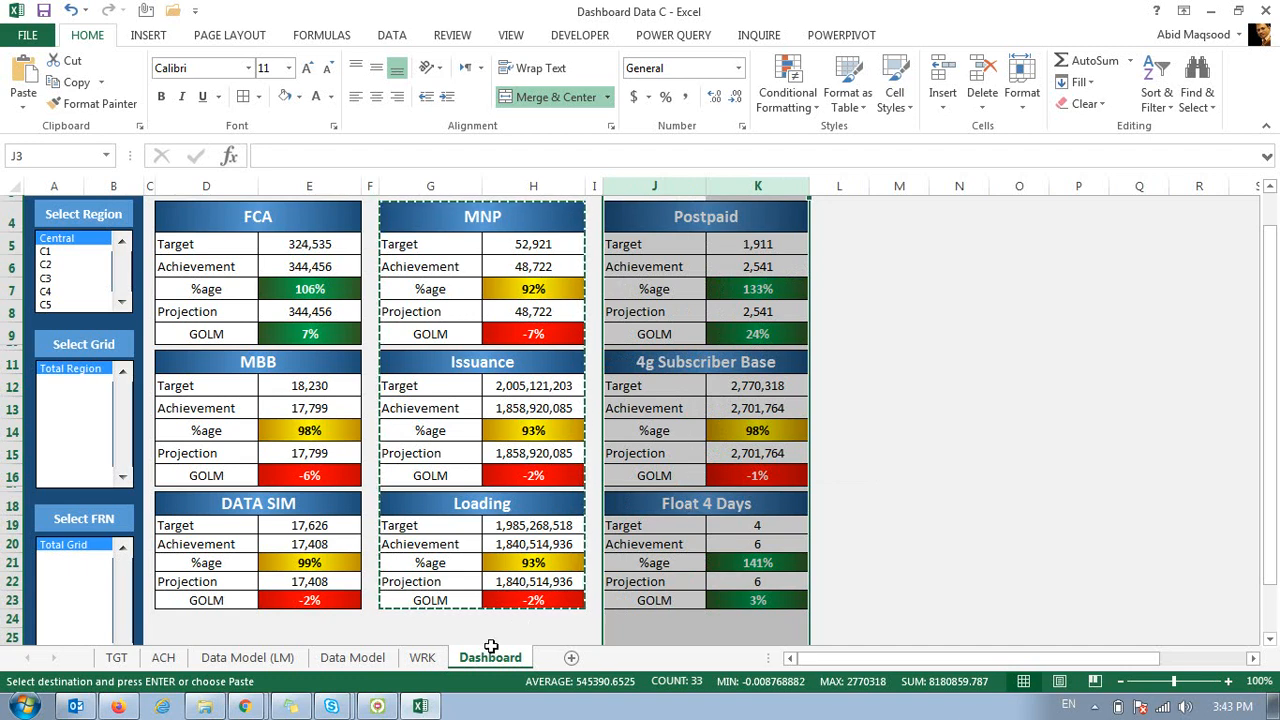
Copy the Postpaid, 4g Subscriber Base and Float 4 Days blocks in J4:K23 and paste them starting at M4.
left_click(422, 657)
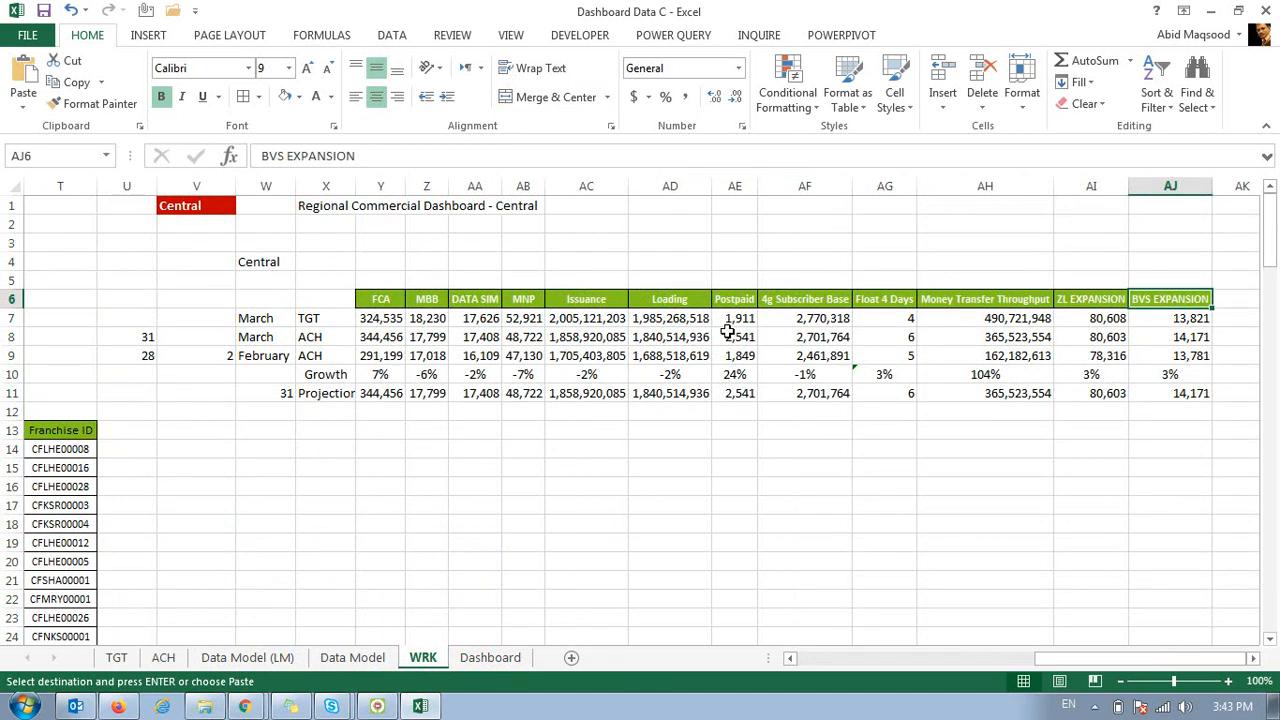
left_click_drag(806, 298, 500, 665)
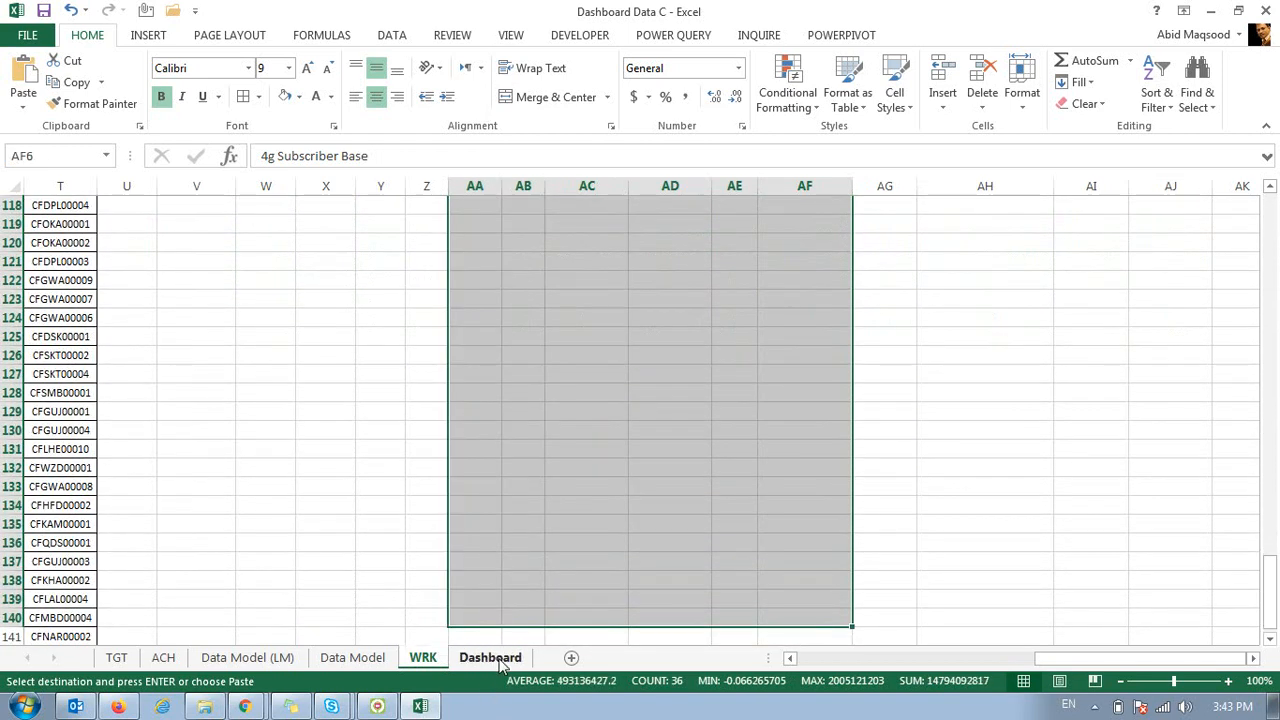
left_click(492, 659)
left_click(679, 347)
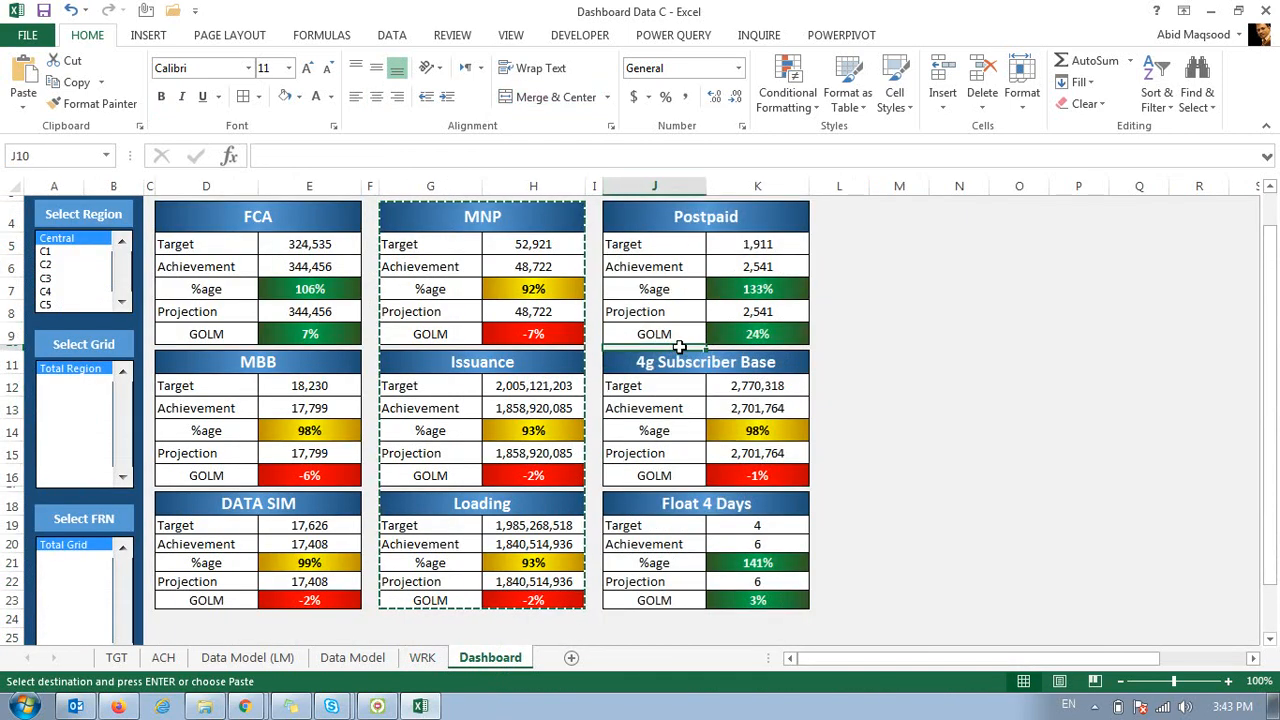
key("ctrl+Up")
key("ctrl+Up")
key("ctrl+Up")
key("Escape")
key("Down")
key("Down")
key("Right")
key("Right")
key("Right")
key("Right")
key("Right")
key("shift+Down")
key("shift+Down")
key("shift+Down")
key("shift+Down")
key("shift+Down")
key("shift+Down")
key("shift+Down")
key("shift+Down")
key("shift+Down")
key("shift+Down")
key("shift+Down")
key("shift+Down")
key("shift+Down")
key("shift+Down")
key("shift+Down")
key("shift+Down")
key("shift+Down")
key("shift+Down")
key("shift+Down")
key("shift+Down")
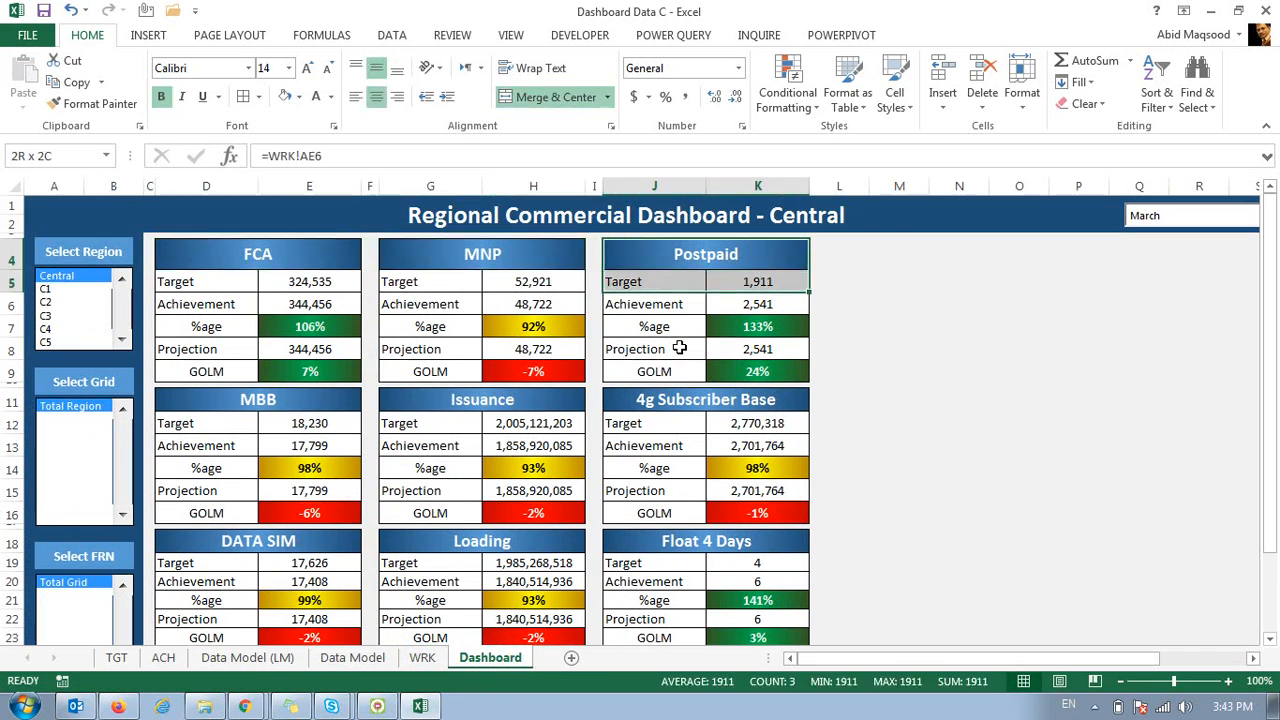
key("shift+Up")
key("shift+Up")
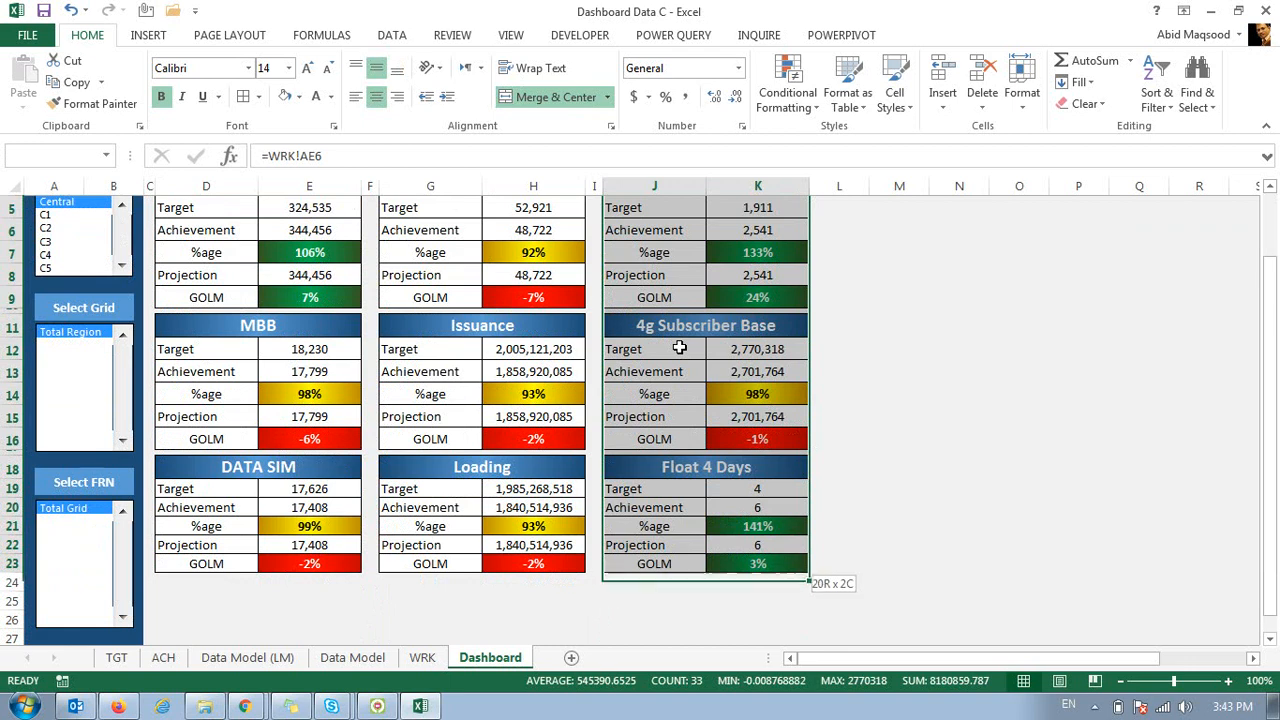
key("ctrl+c")
key("Right")
key("Right")
key("ctrl+v")
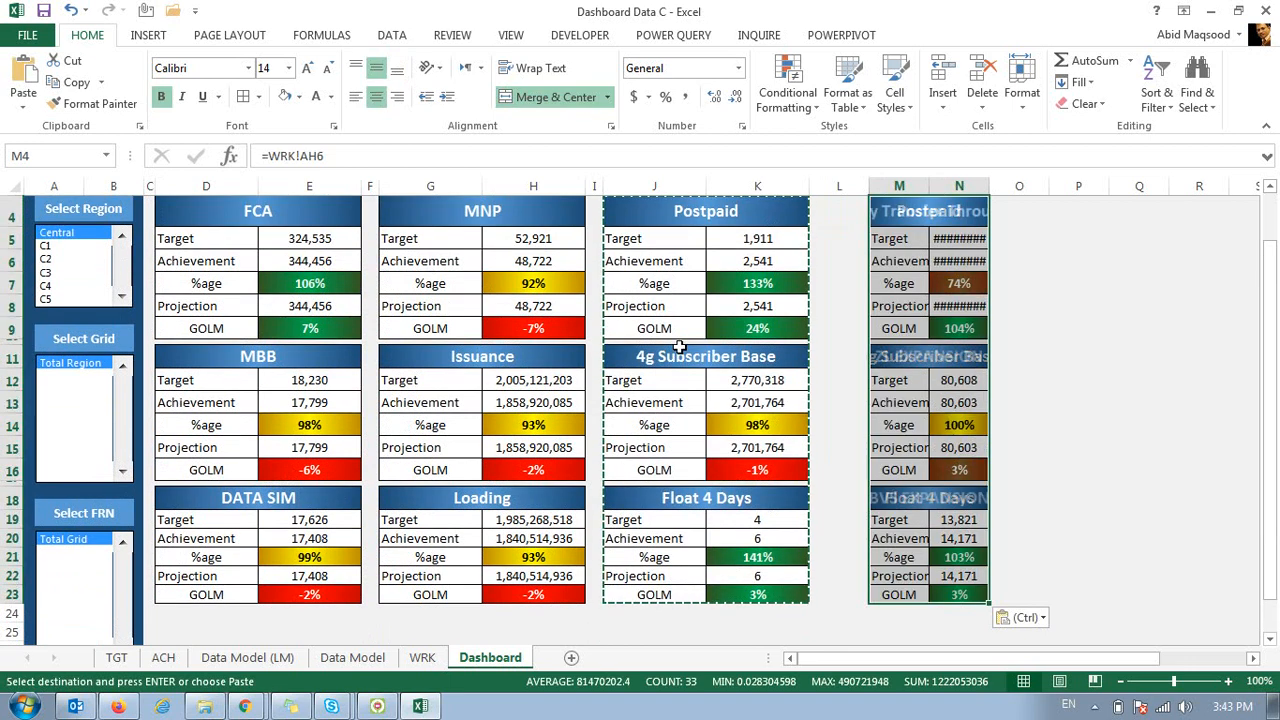
Narrow the separator column L to the same width as separator column I.
right_click(843, 185)
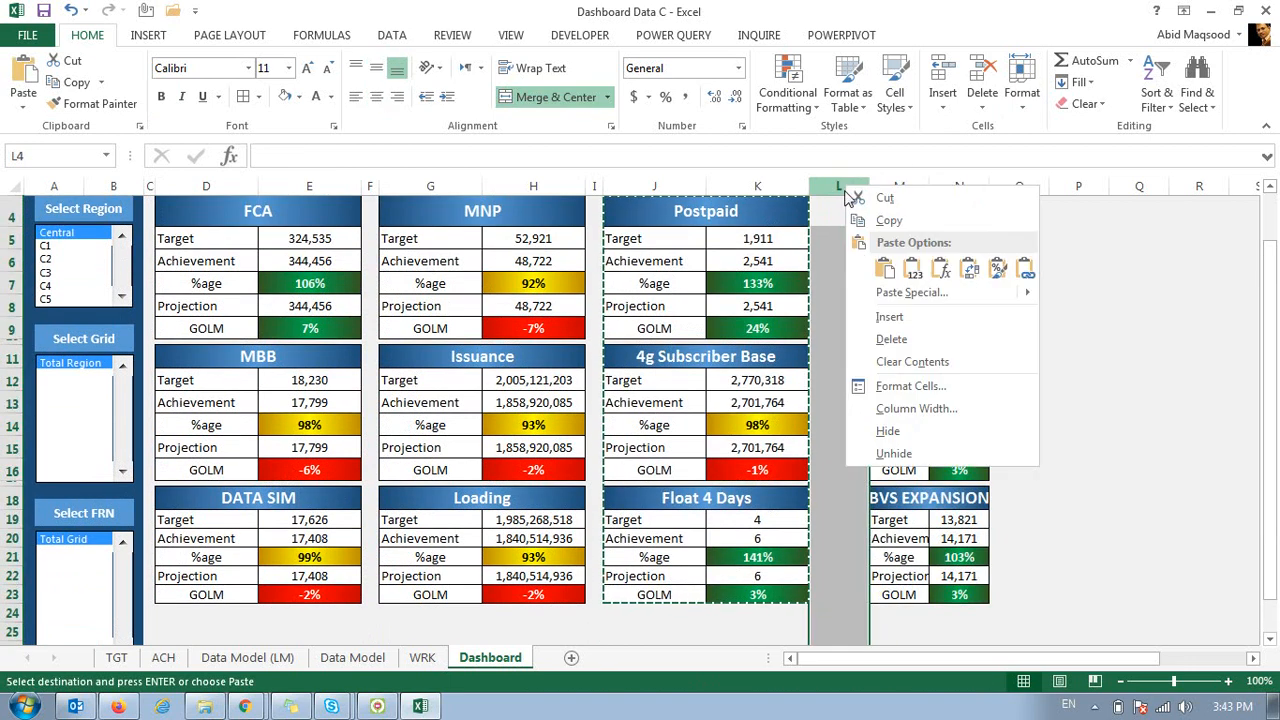
left_click(879, 410)
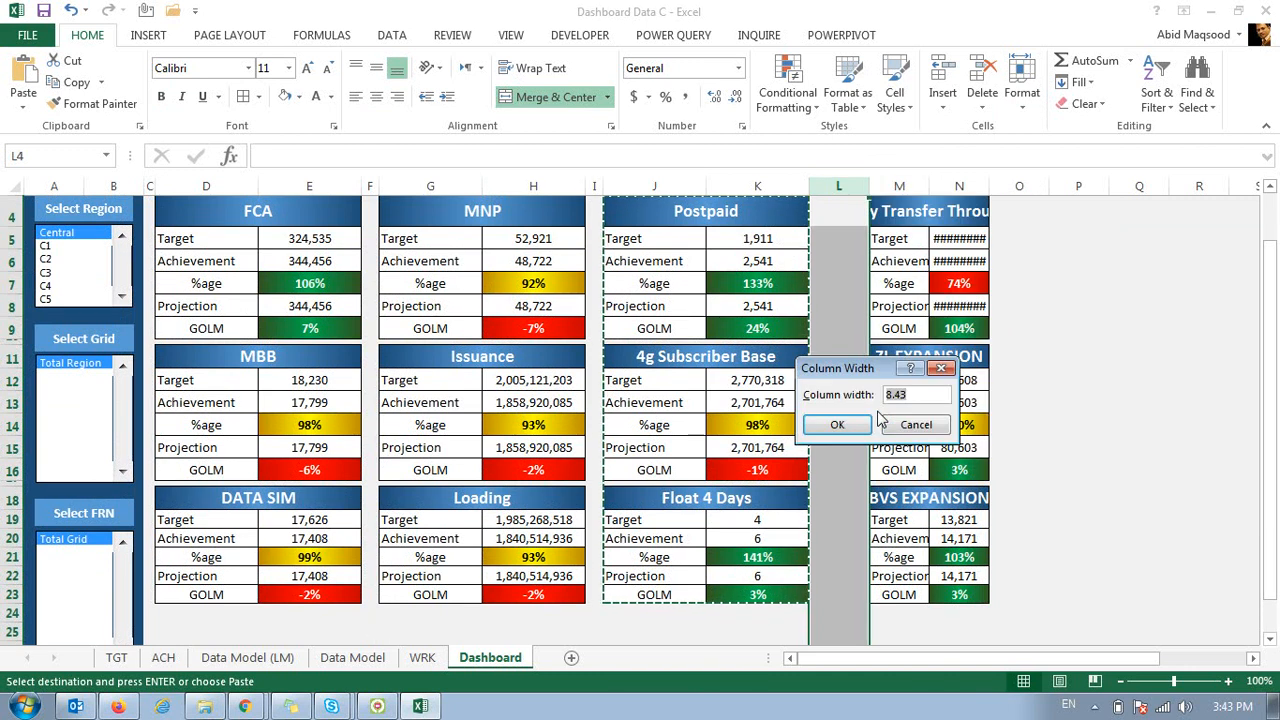
key("Return")
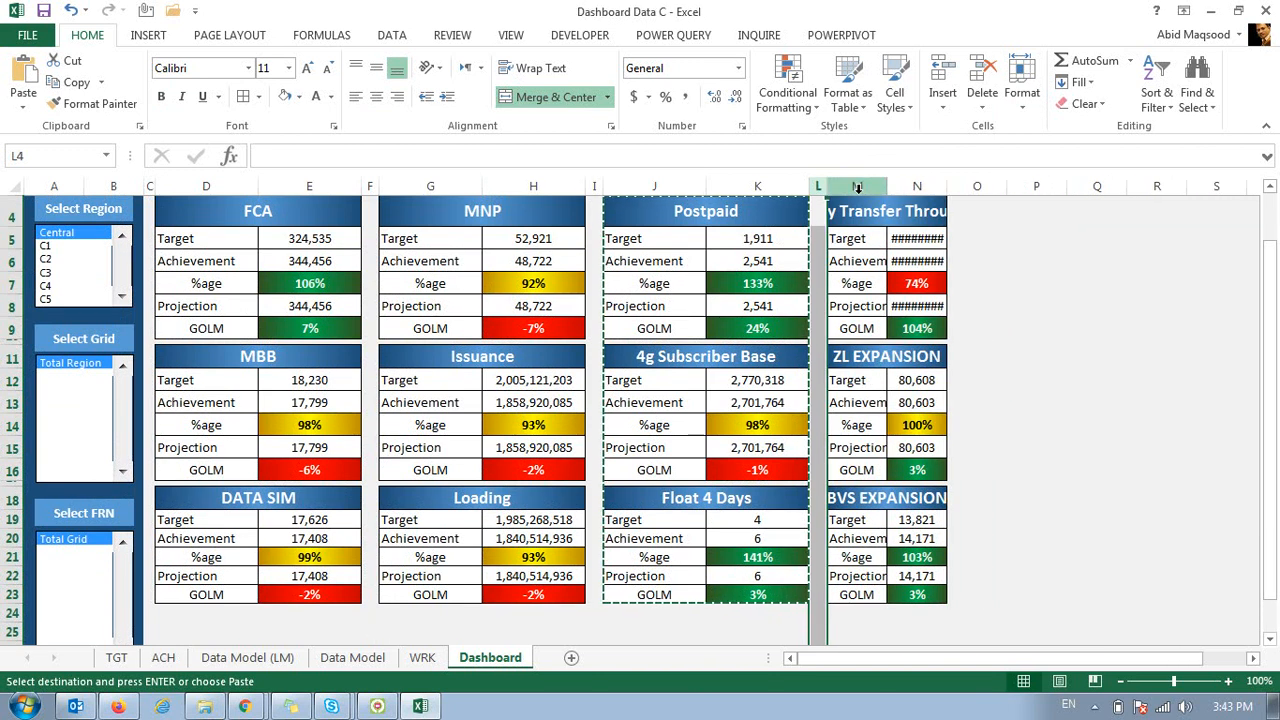
Set the width of columns M and N to 15 and clear the pending copy selection.
left_click_drag(859, 188, 895, 197)
right_click(901, 200)
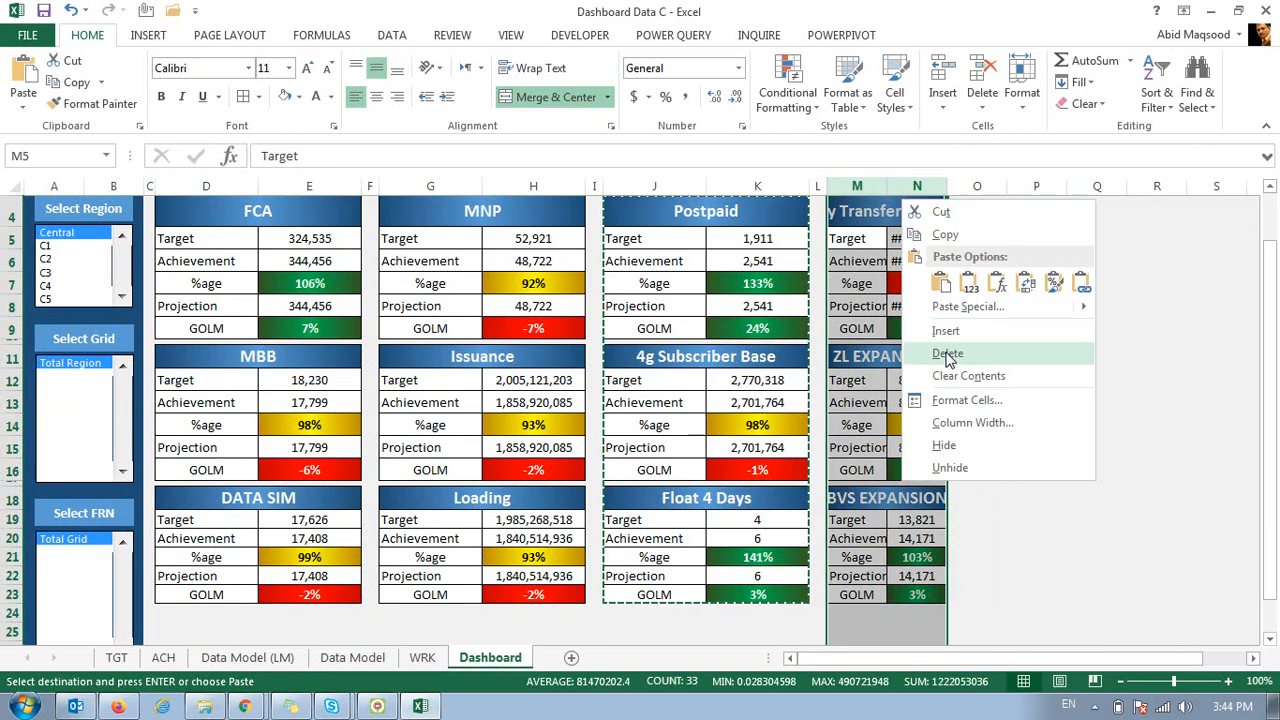
left_click(953, 424)
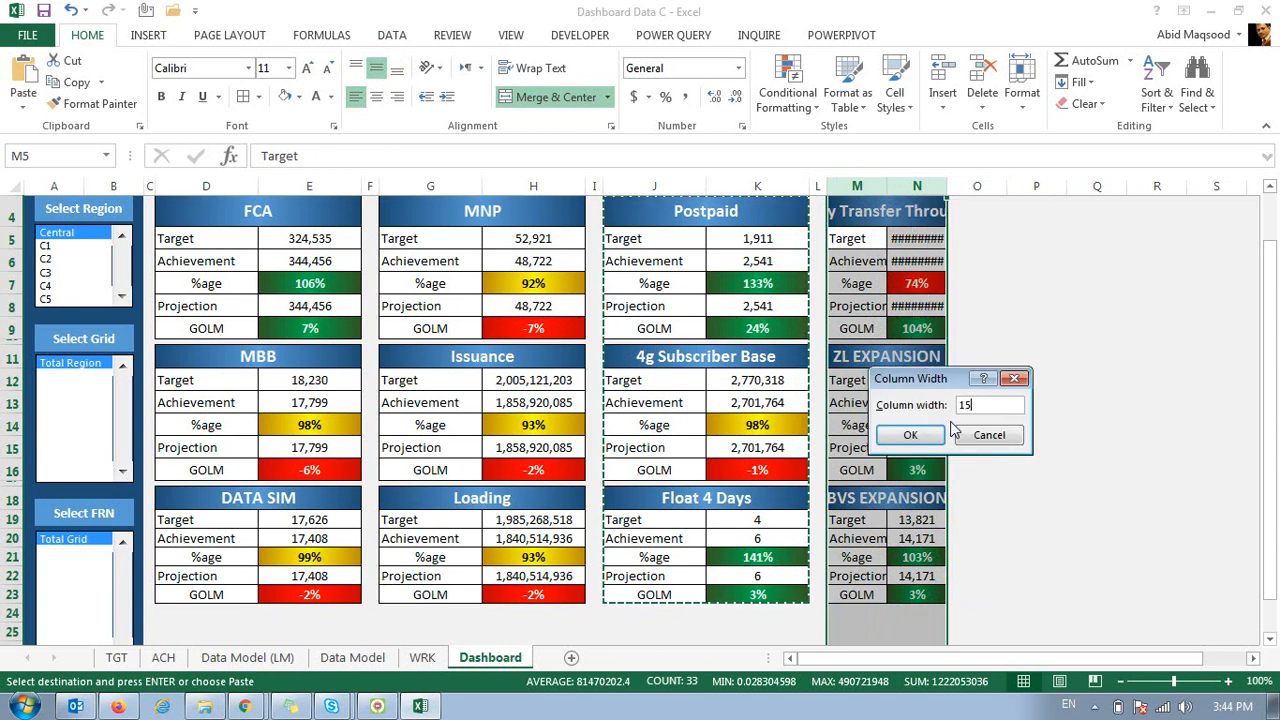
left_click(910, 434)
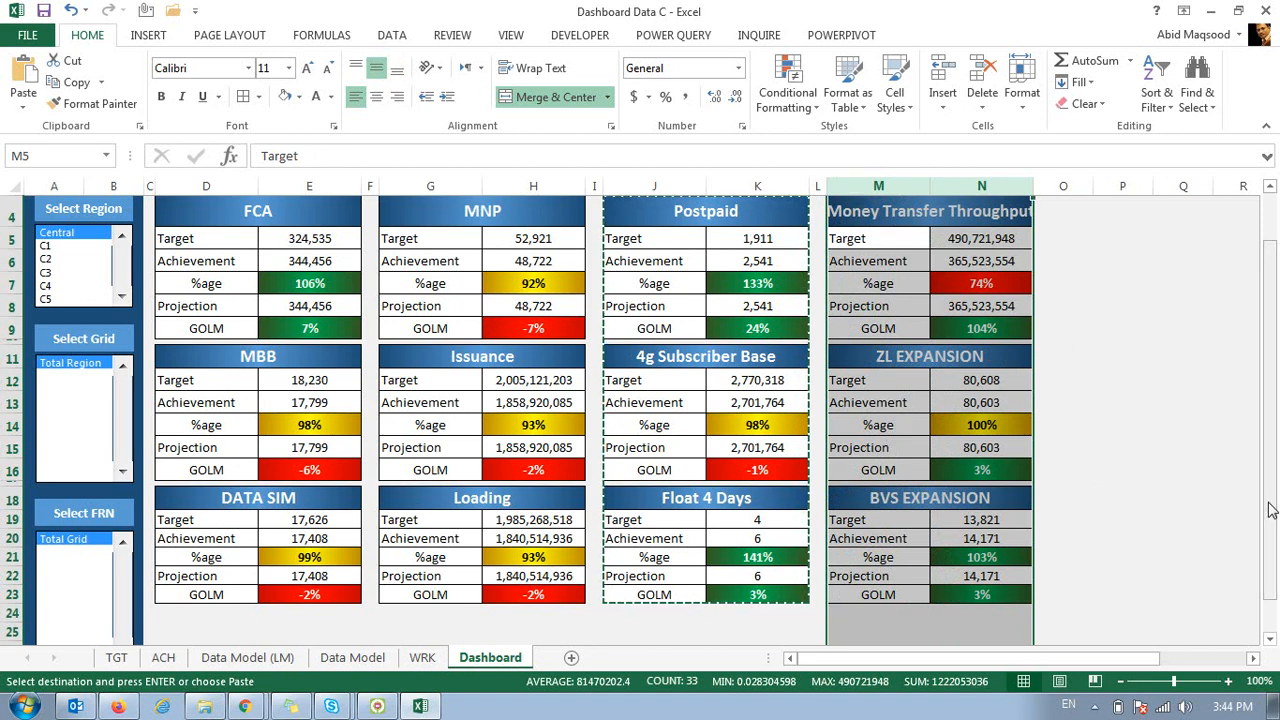
scroll(1270, 510, "up", 1)
left_click(1063, 241)
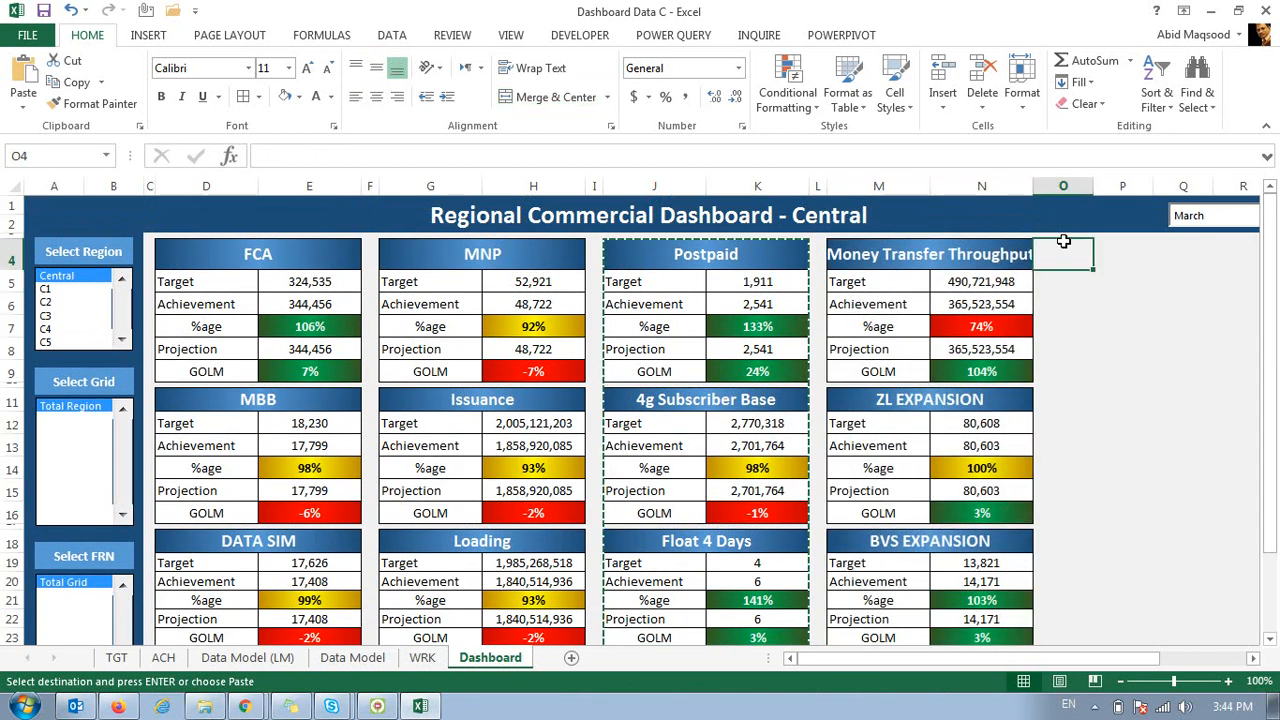
key("Escape")
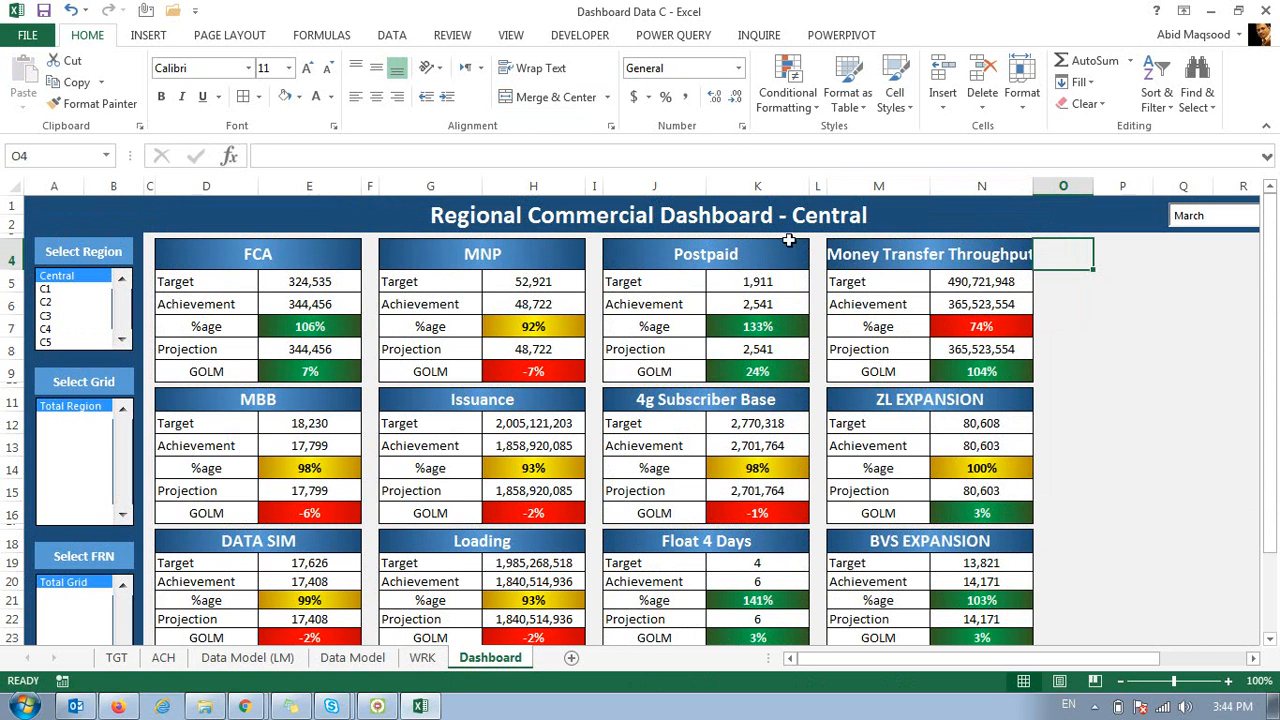
Widen the empty column I between the MNP and Postpaid blocks, and move the March drop-down into the title band above columns M and N.
left_click_drag(620, 186, 676, 186)
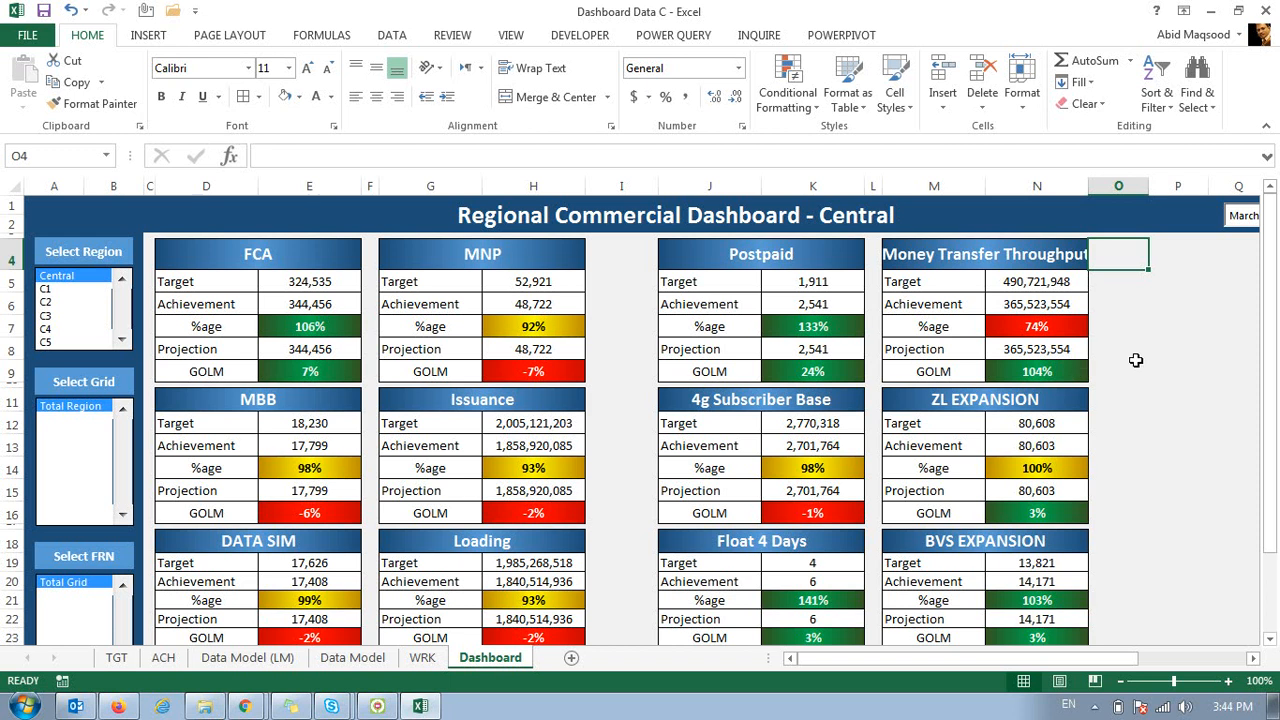
left_click(1186, 346)
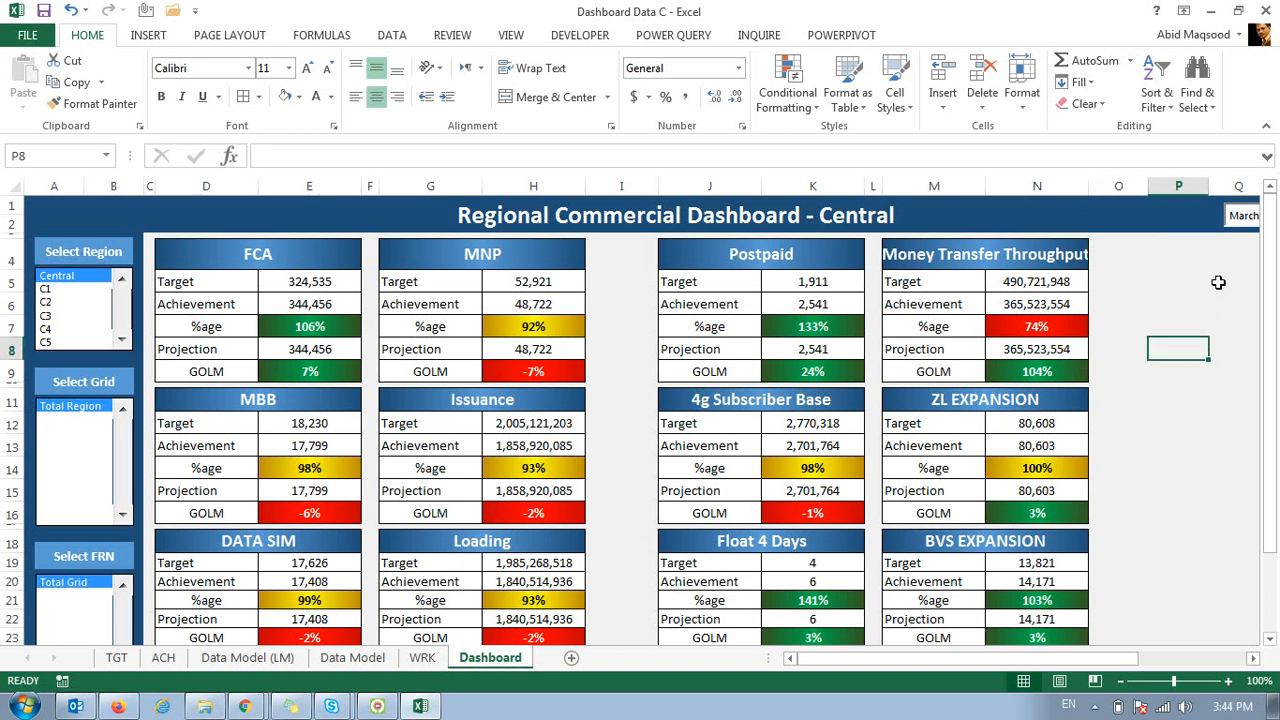
right_click(1236, 218)
key("Escape")
left_click_drag(1238, 216, 947, 214)
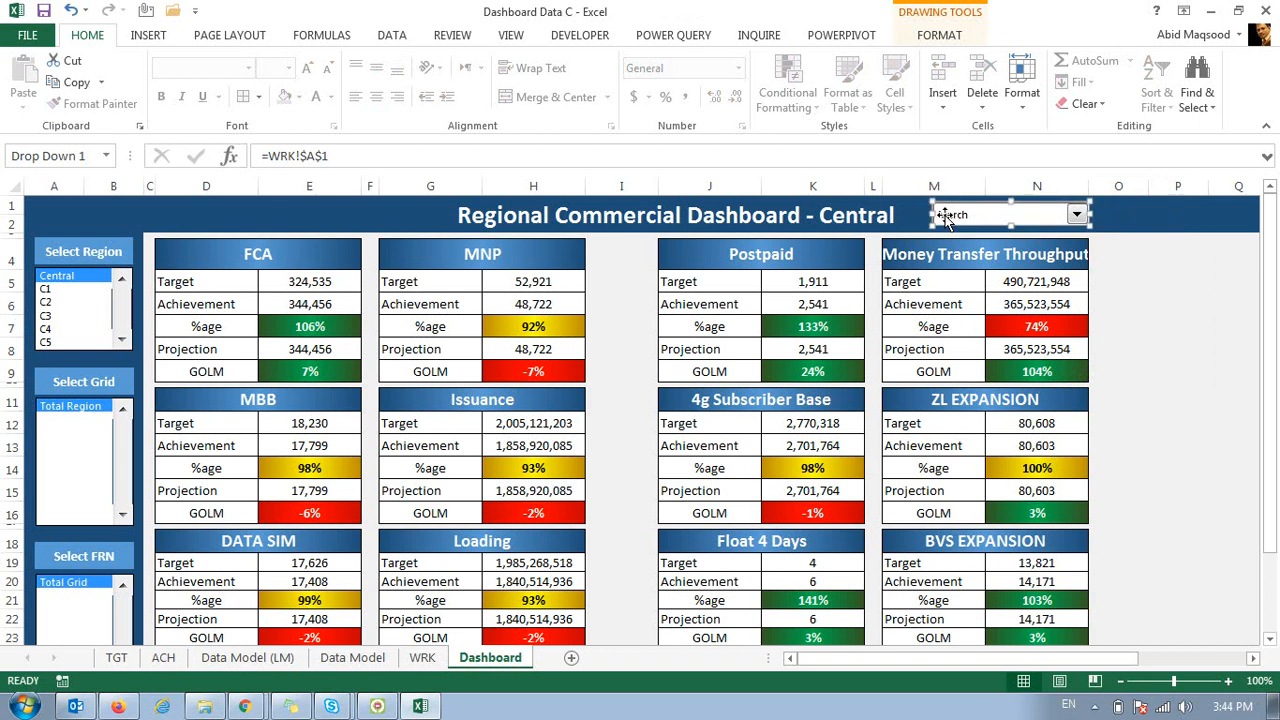
Set the width of column O, beside the Money Transfer Throughput block, to 2.
left_click(1133, 188)
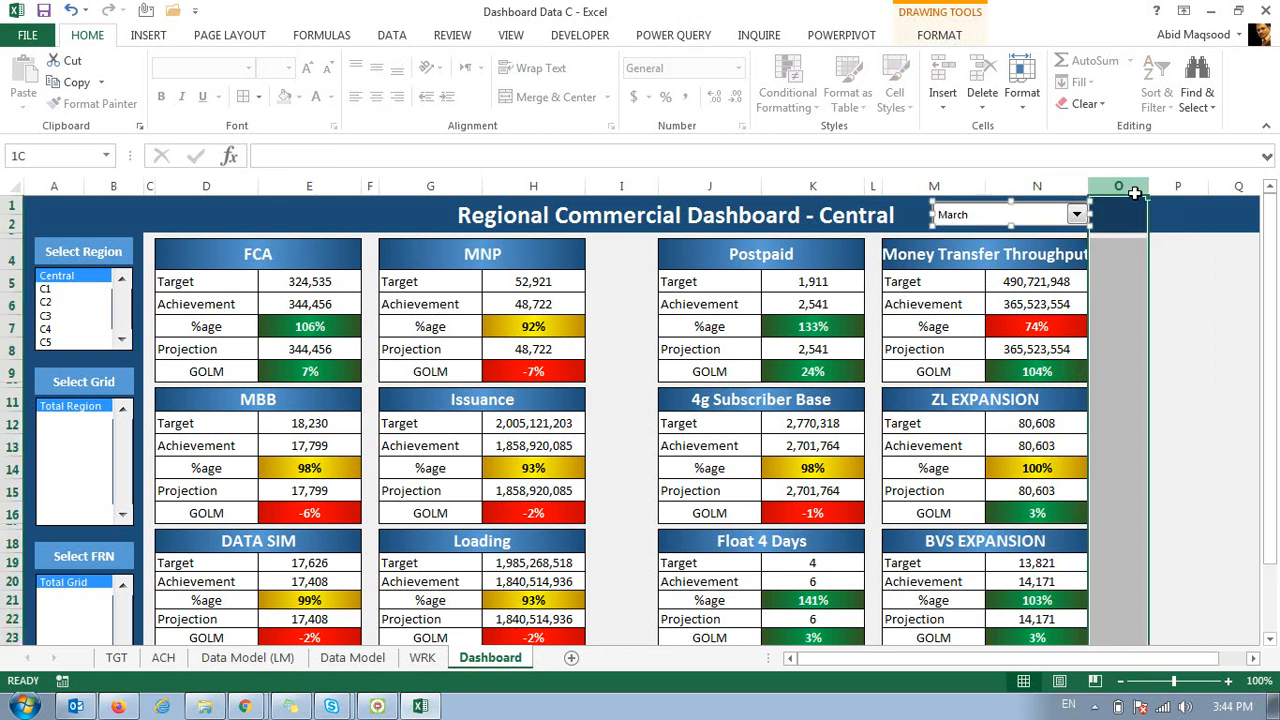
right_click(1127, 202)
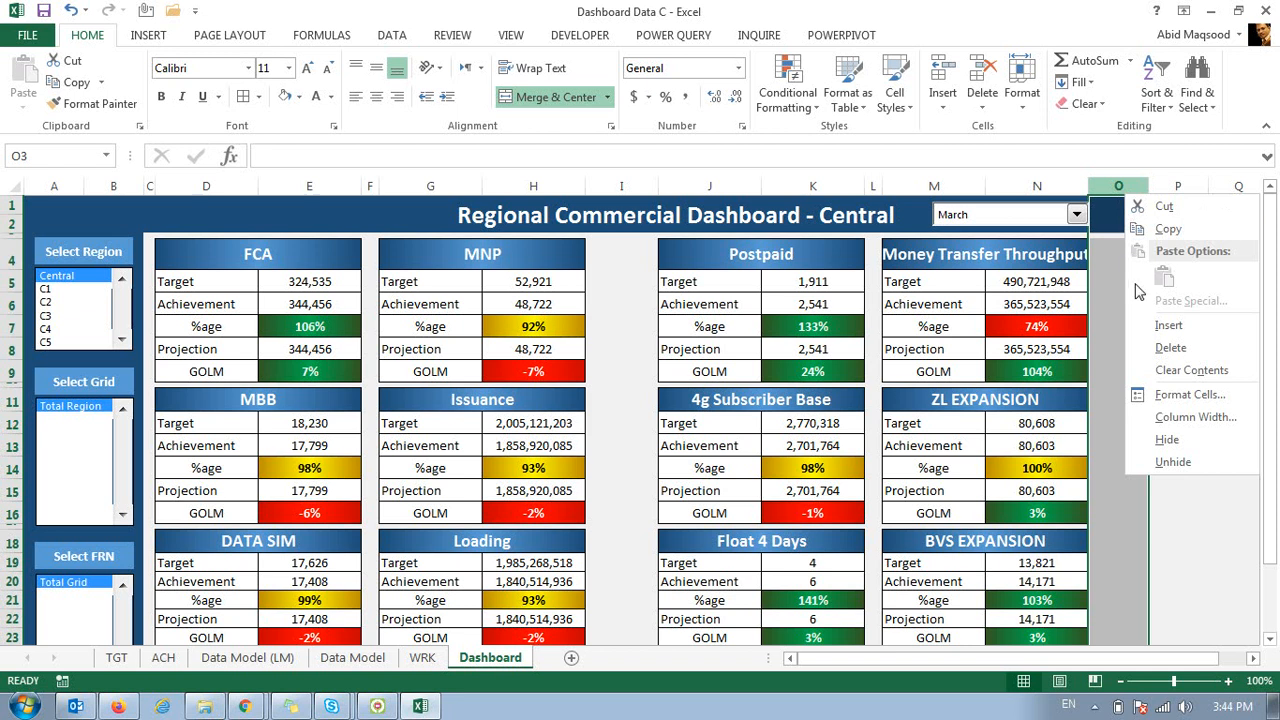
left_click(1158, 418)
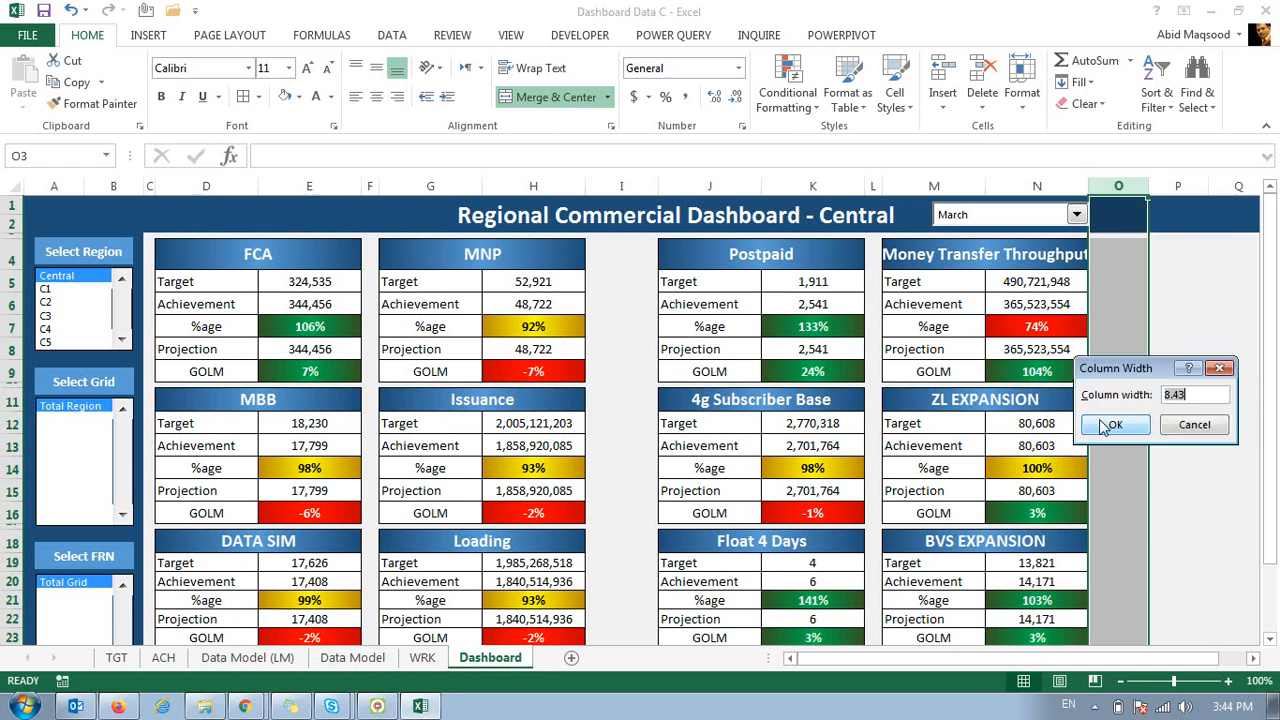
type("2")
left_click(1115, 424)
Fill the whole of columns P and Q with the dashboard's dark blue.
left_click(1150, 188)
left_click_drag(1157, 188, 1196, 188)
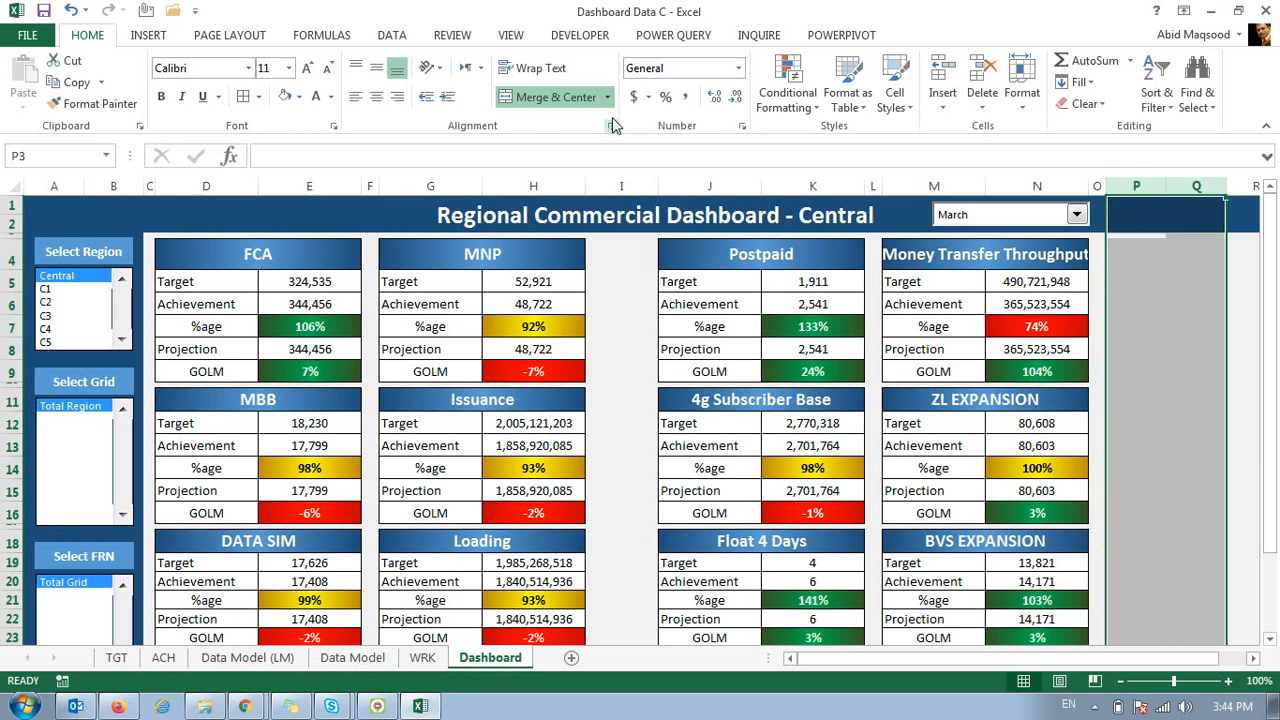
left_click(288, 96)
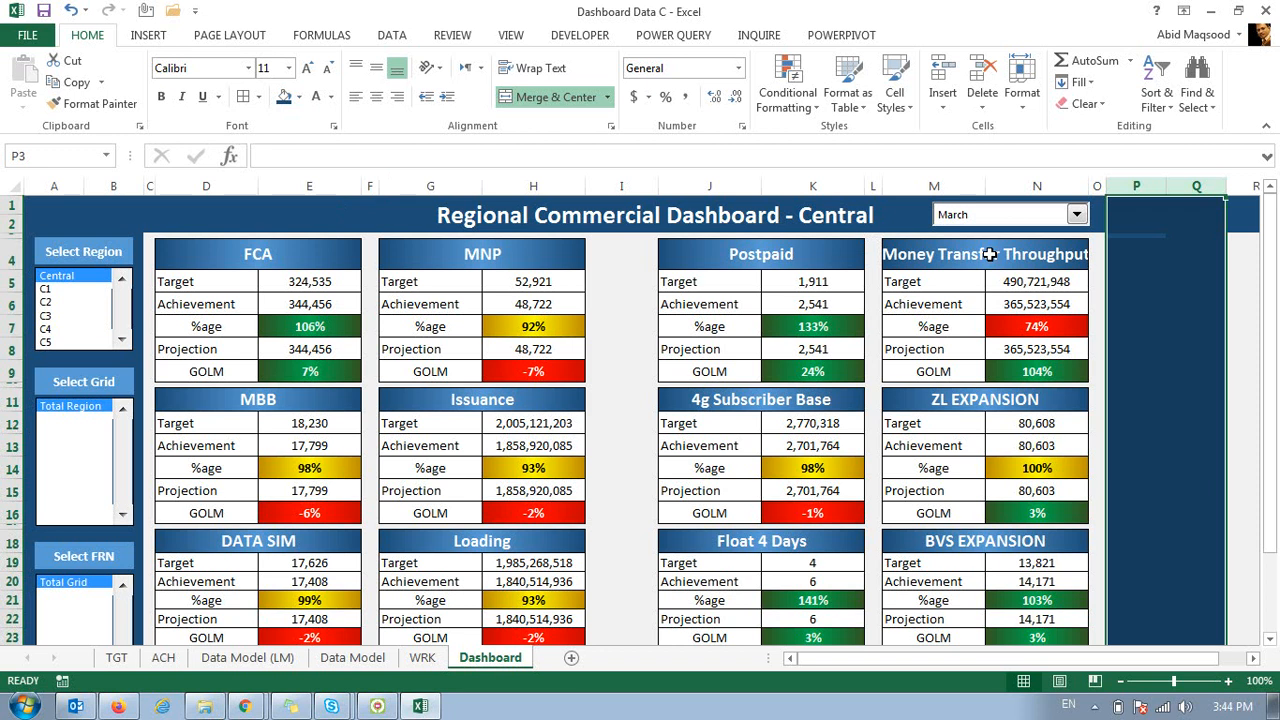
left_click(1185, 272)
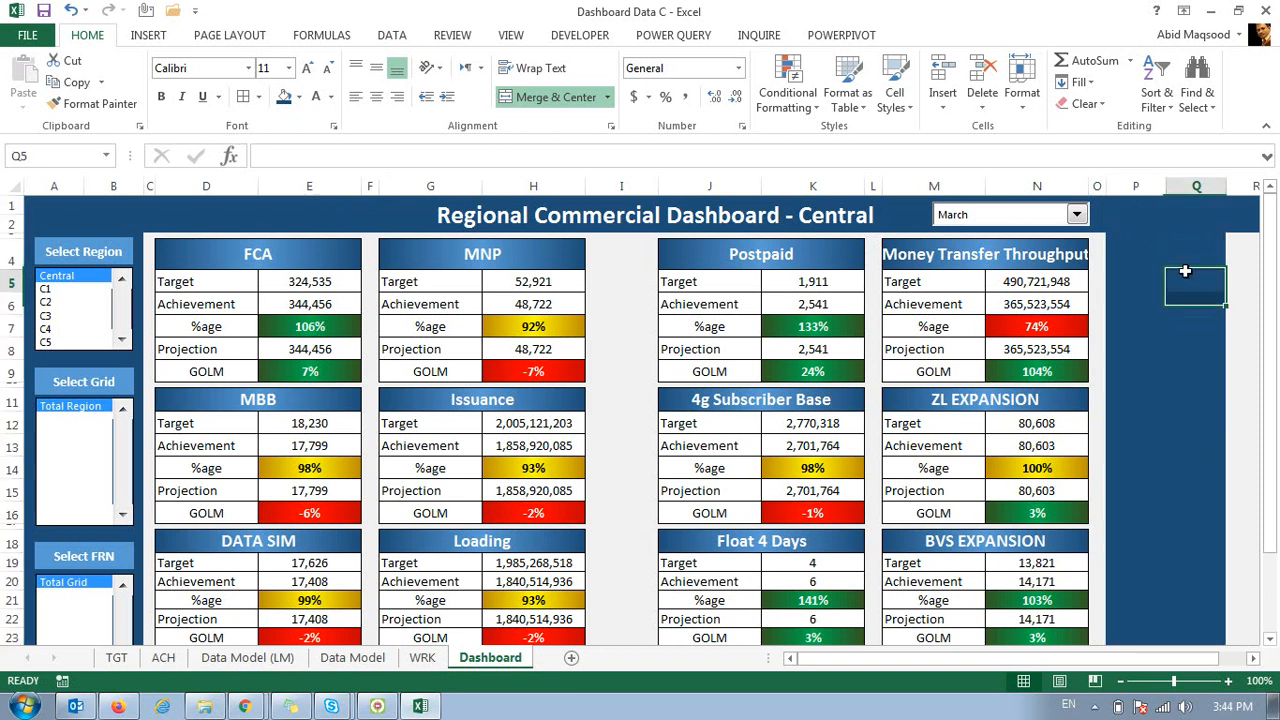
Hide all unused columns from R through XFD and return to the start of the dashboard.
left_click(1238, 186)
key("ctrl+shift+Right")
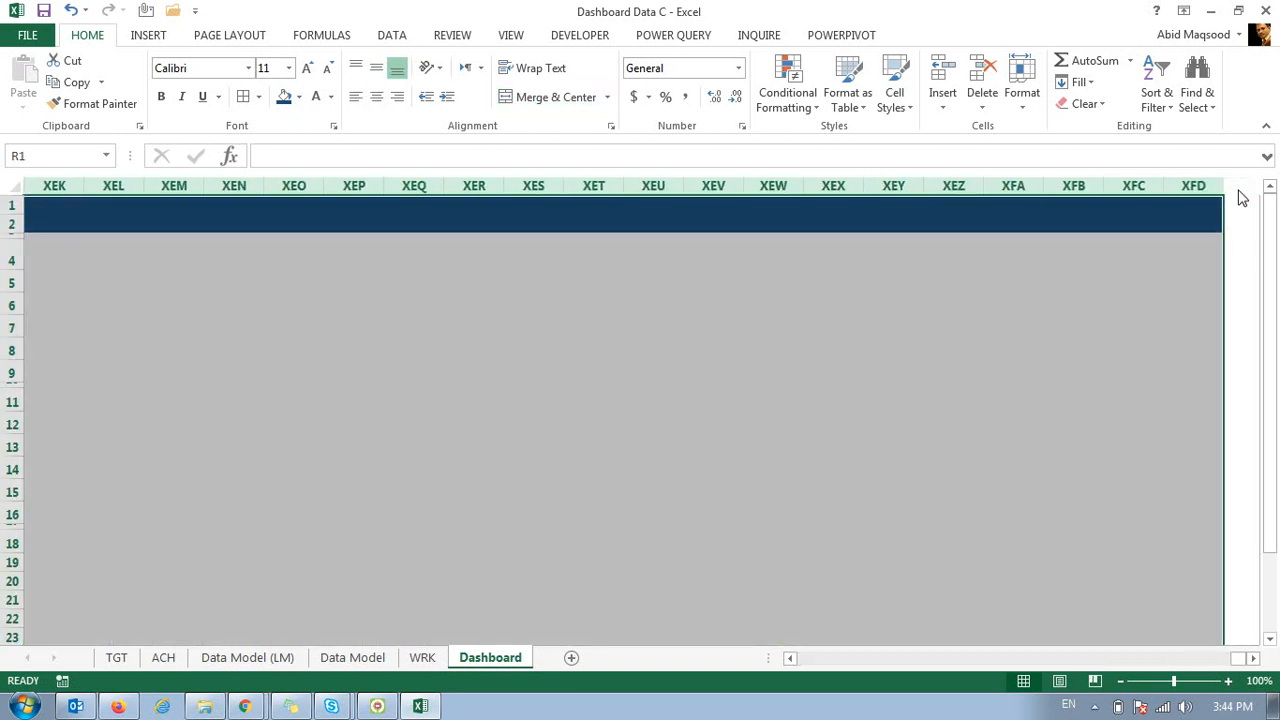
right_click(1130, 261)
left_click(1190, 507)
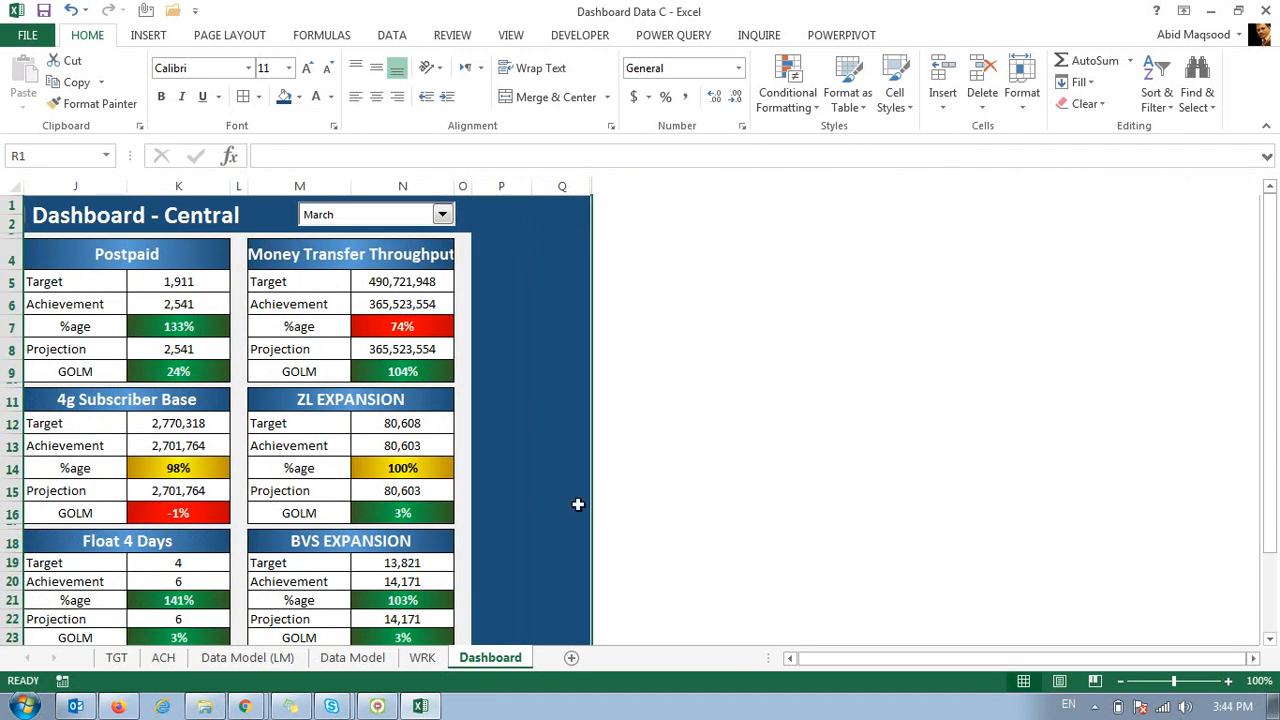
left_click(539, 481)
key("Home")
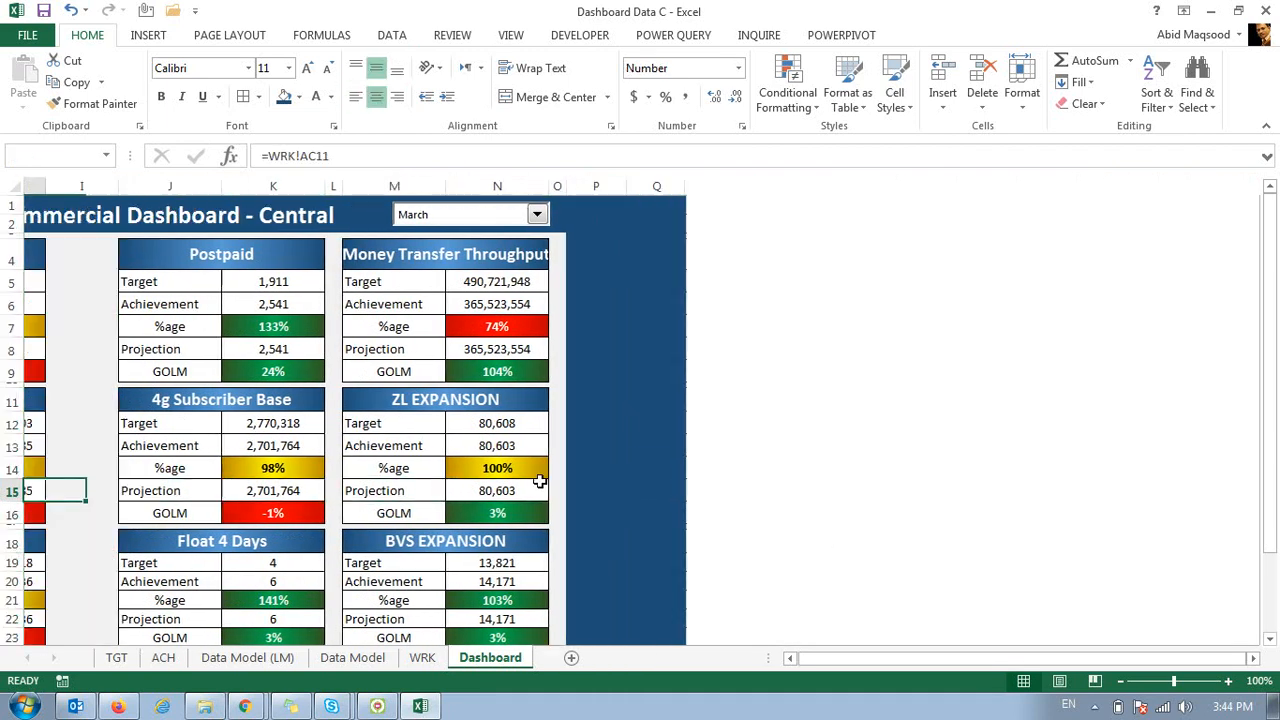
left_click(5, 234)
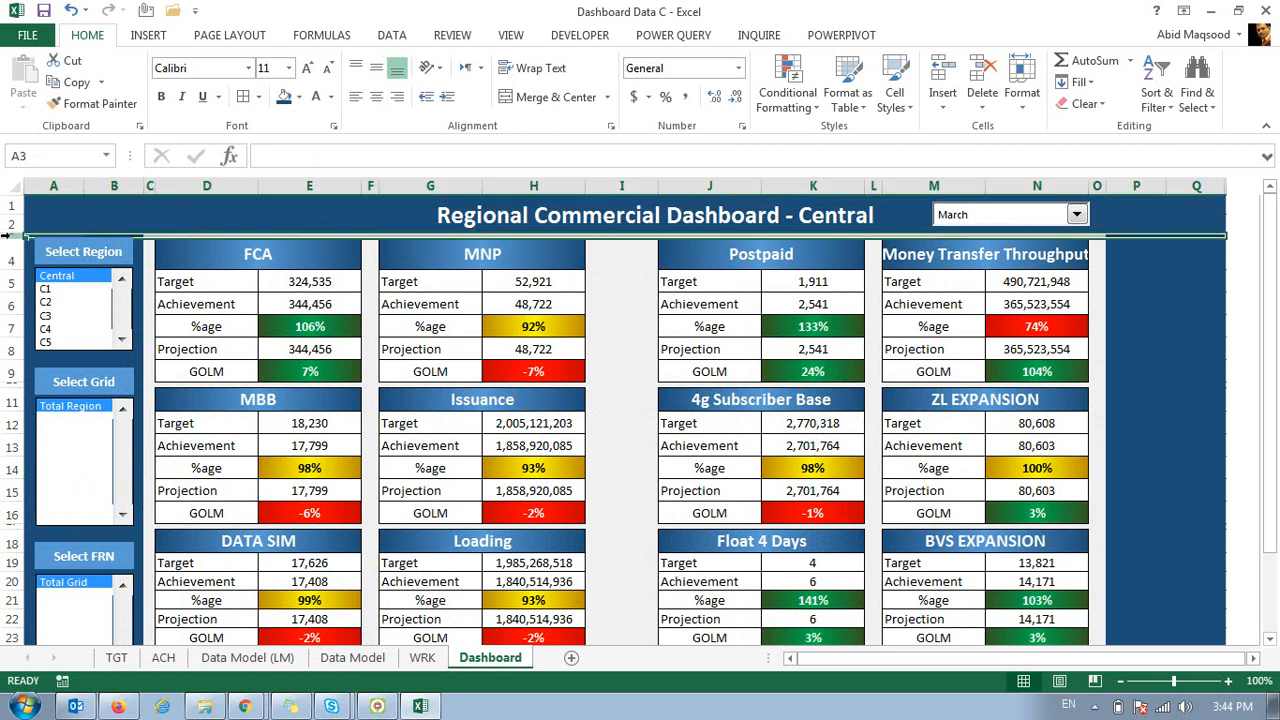
Reduce the font size of the DATA SIM, Loading, Float 4 Days and BVS EXPANSION headers in row 18 to 11.
left_click(648, 428)
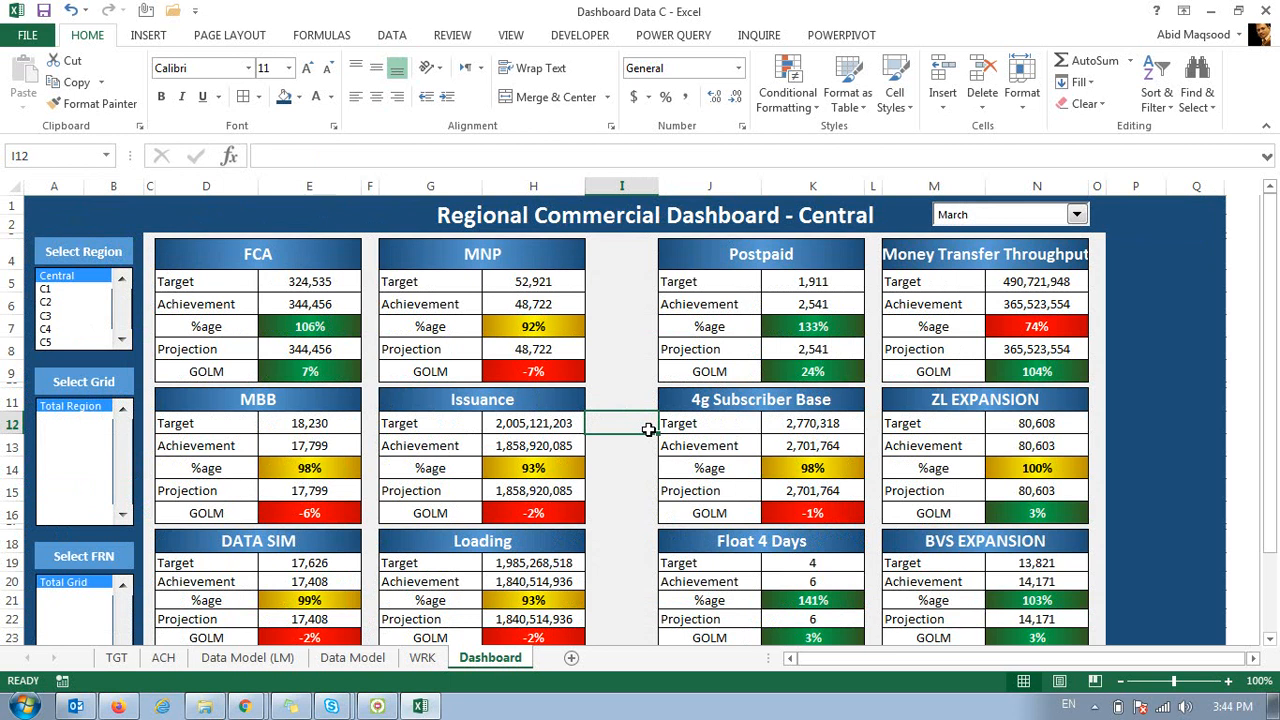
key("Down")
key("Down")
key("Down")
key("Down")
key("Left")
key("Down")
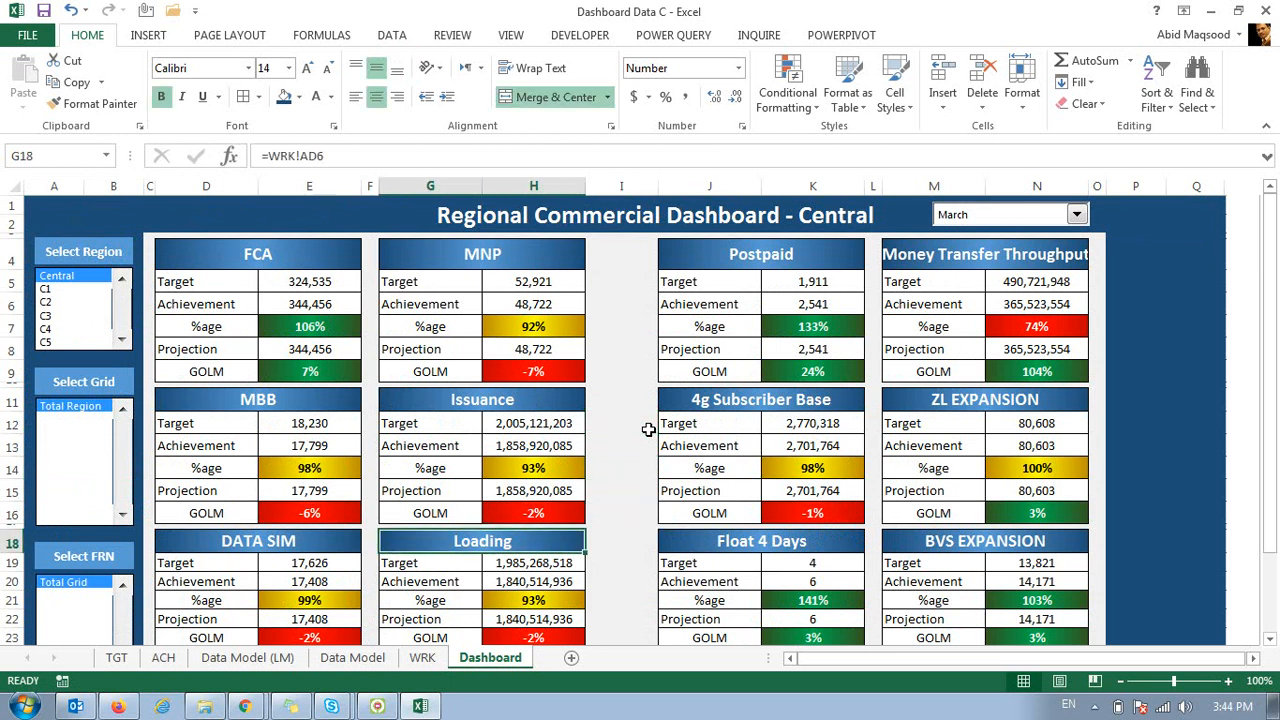
key("Left")
key("Left")
key("shift+Right")
key("shift+Right")
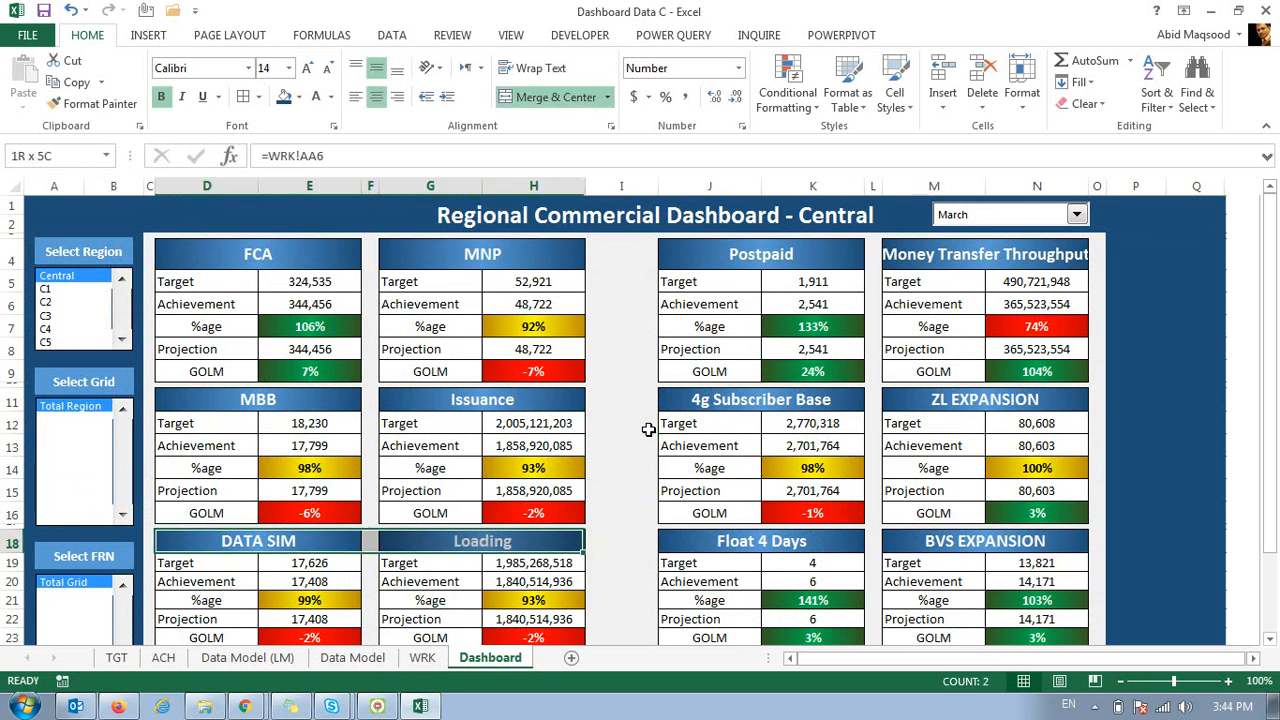
key("shift+Right")
key("shift+Right")
key("shift+Right")
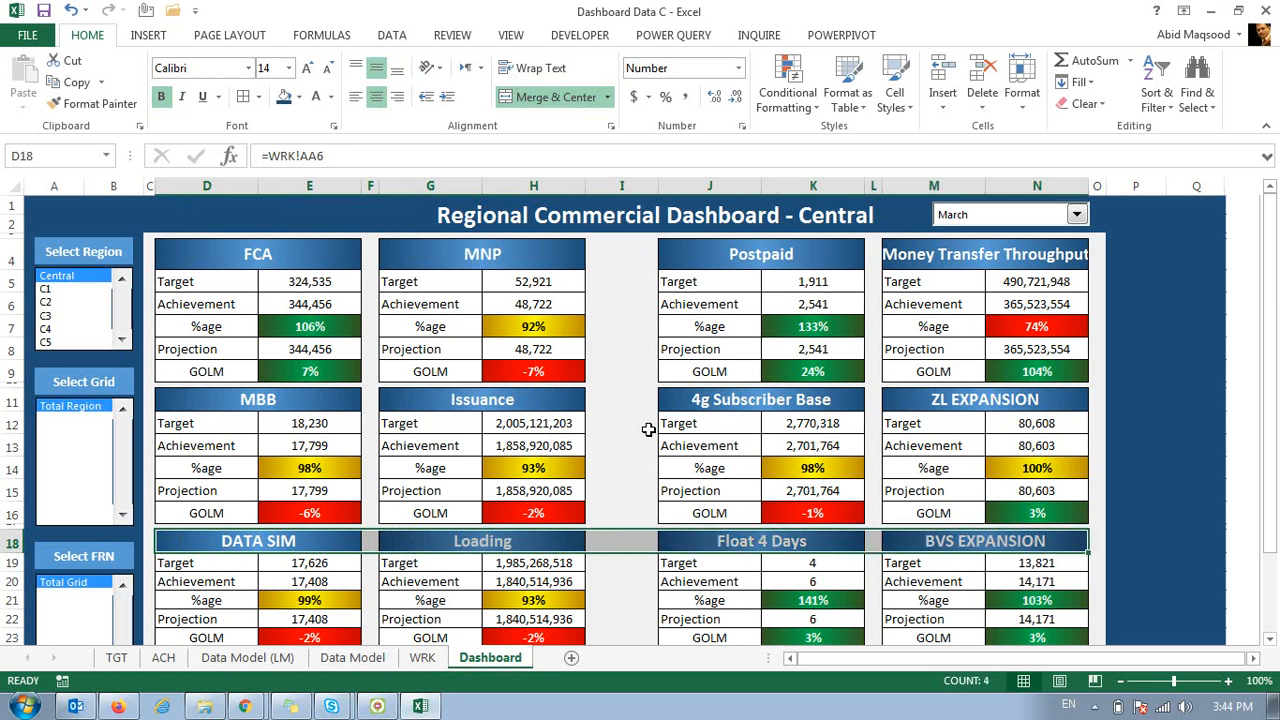
left_click(330, 68)
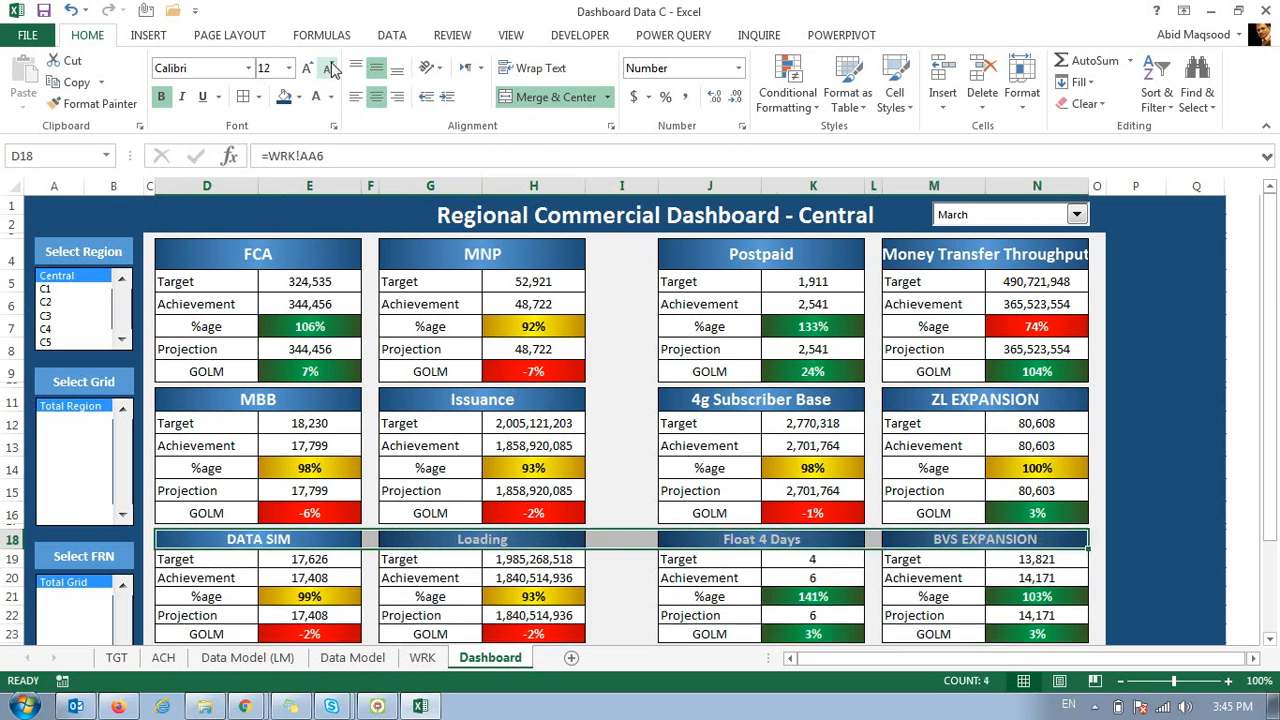
left_click(330, 68)
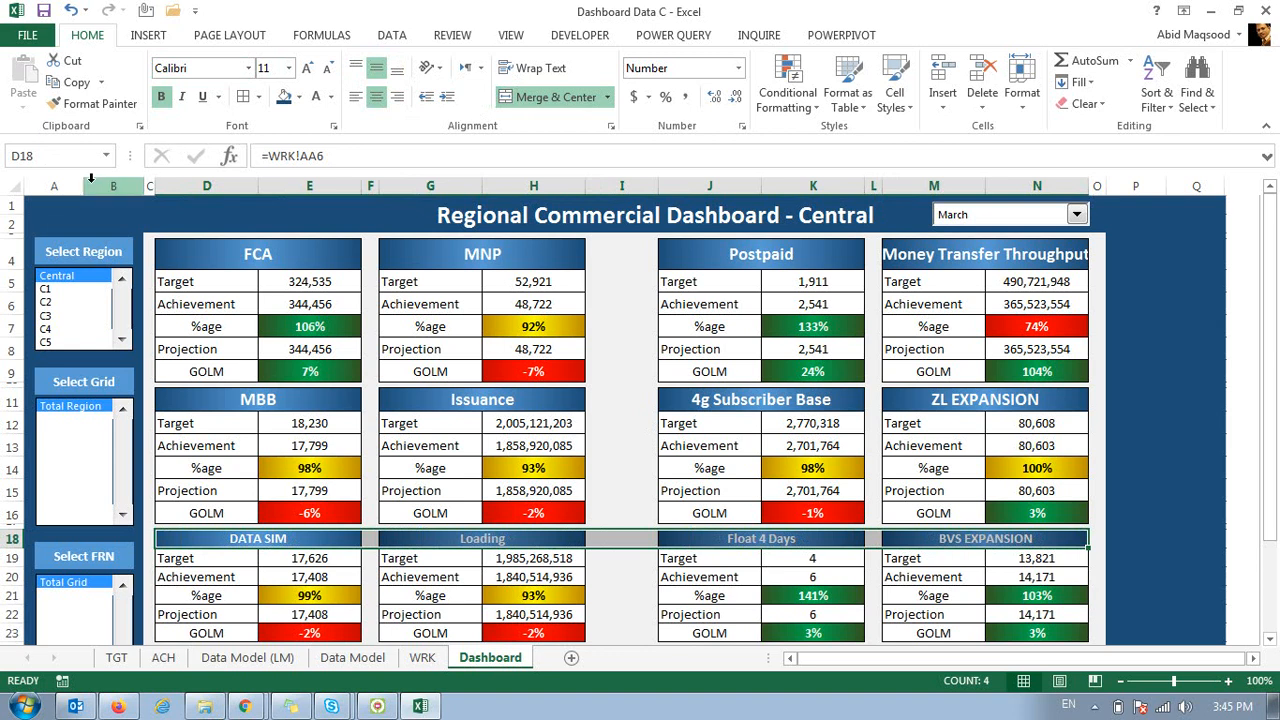
Copy the row 18 header formatting onto the MBB, Issuance, 4g Subscriber Base and ZL EXPANSION headers, undoing any formatting spread over D4:N12.
left_click(95, 103)
left_click(243, 400)
mouse_move(243, 400)
left_mouse_down()
mouse_move(908, 407)
mouse_move(420, 300)
mouse_move(290, 245)
left_mouse_up()
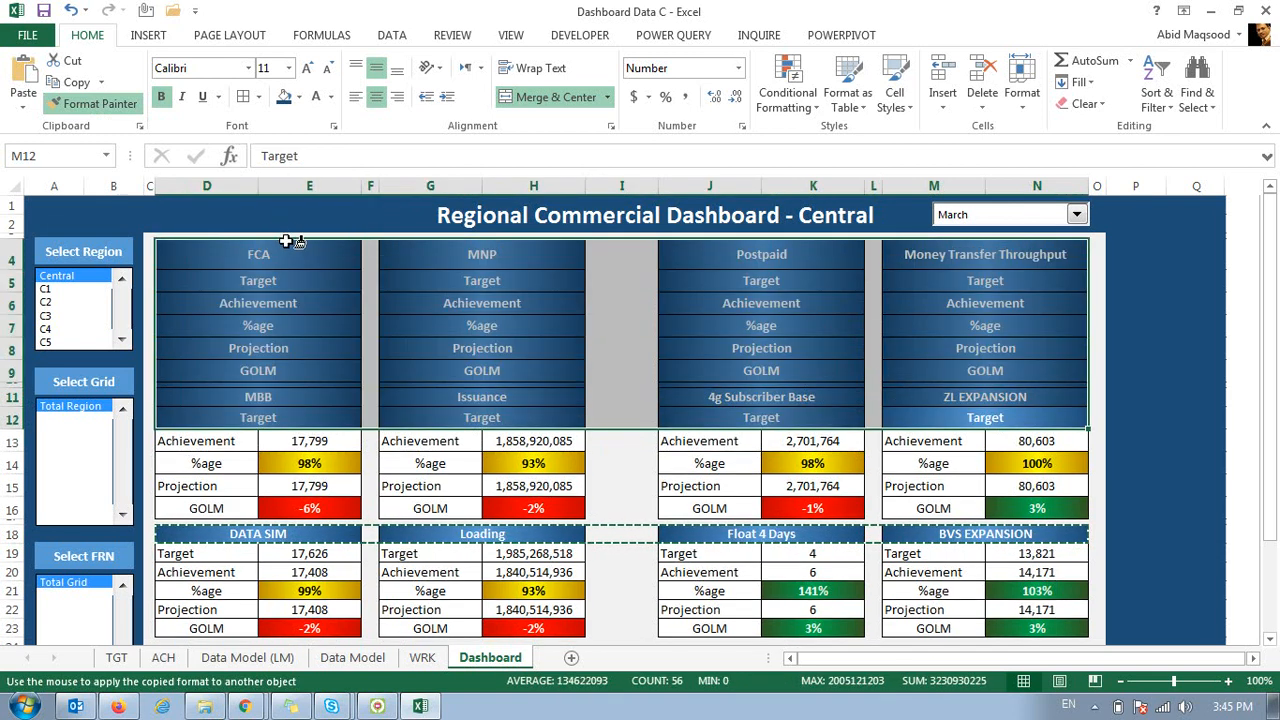
key("ctrl+z")
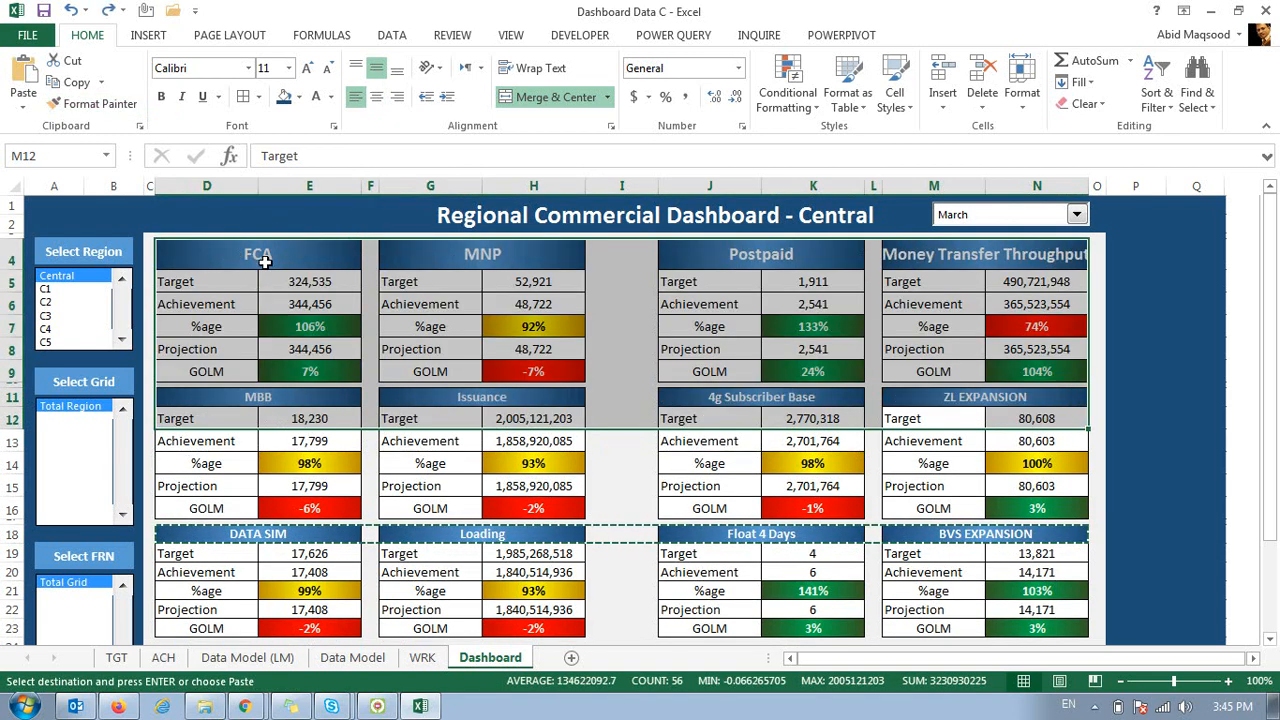
Copy the row 11 header formatting onto the FCA, MNP, Postpaid and Money Transfer Throughput headers in row 4.
left_click(236, 396)
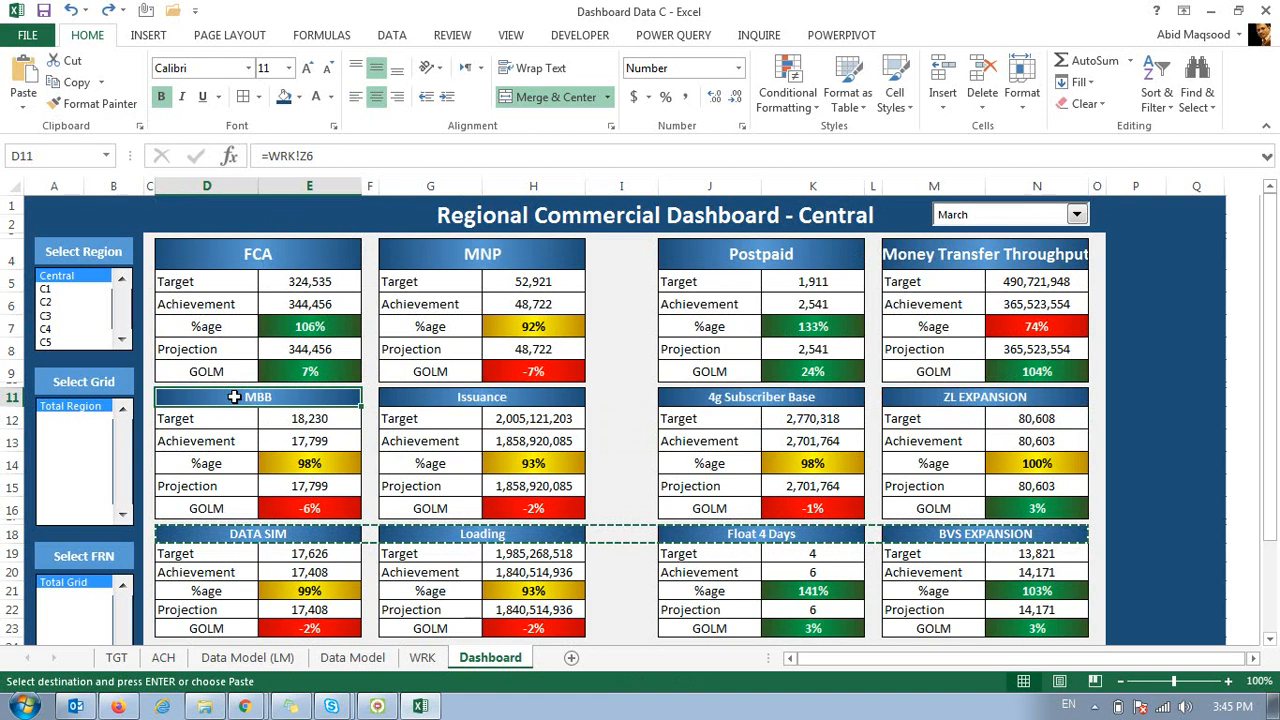
key("ctrl+shift+Right")
key("ctrl+shift+Right")
left_click(96, 103)
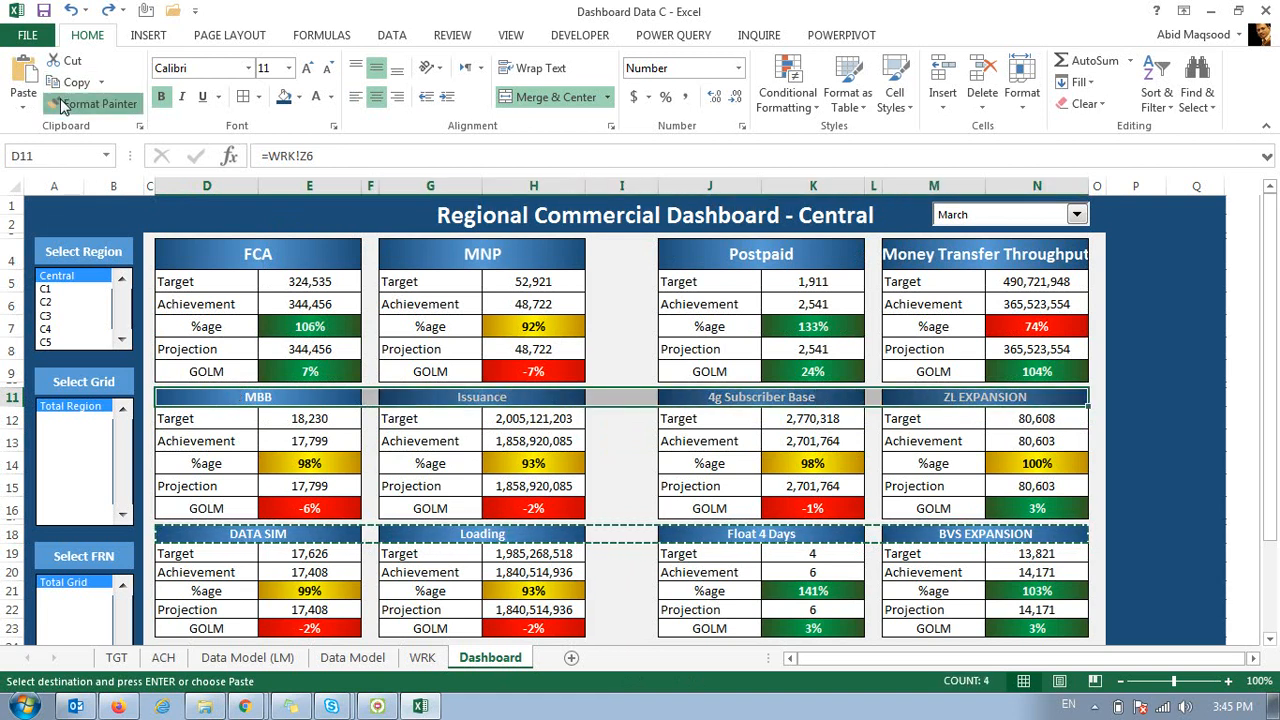
left_click_drag(257, 249, 930, 258)
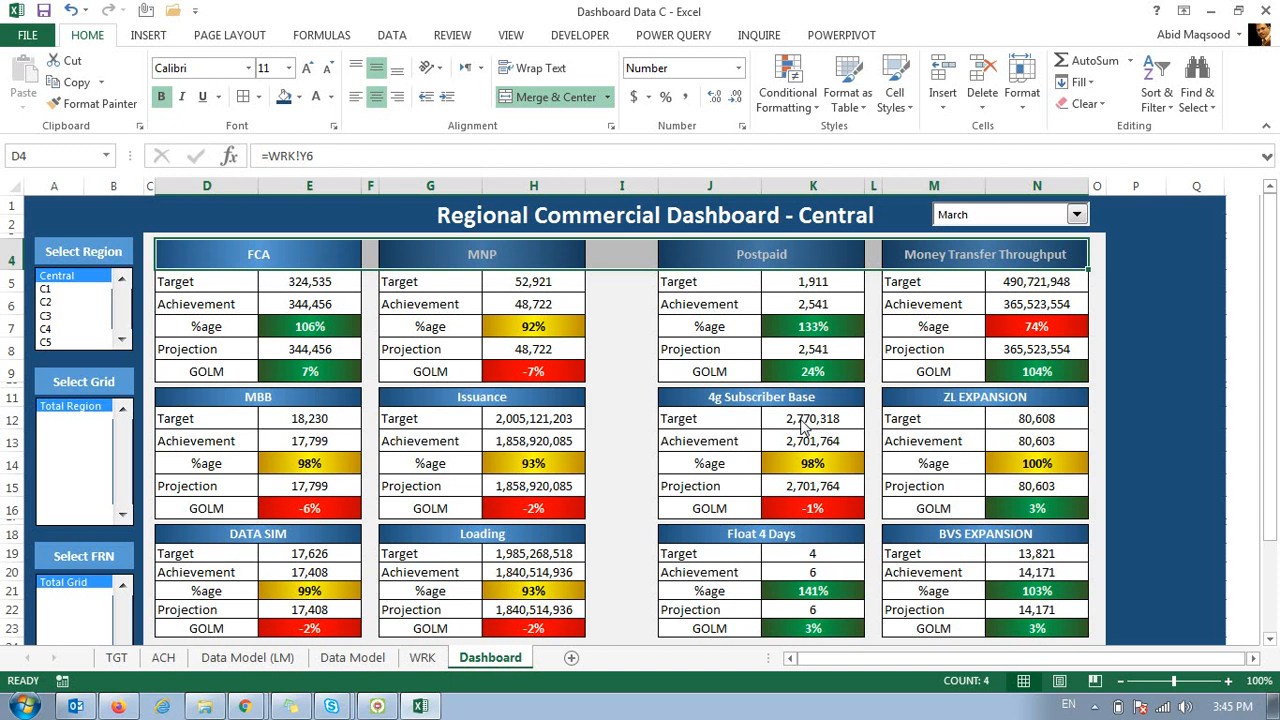
type("OK")
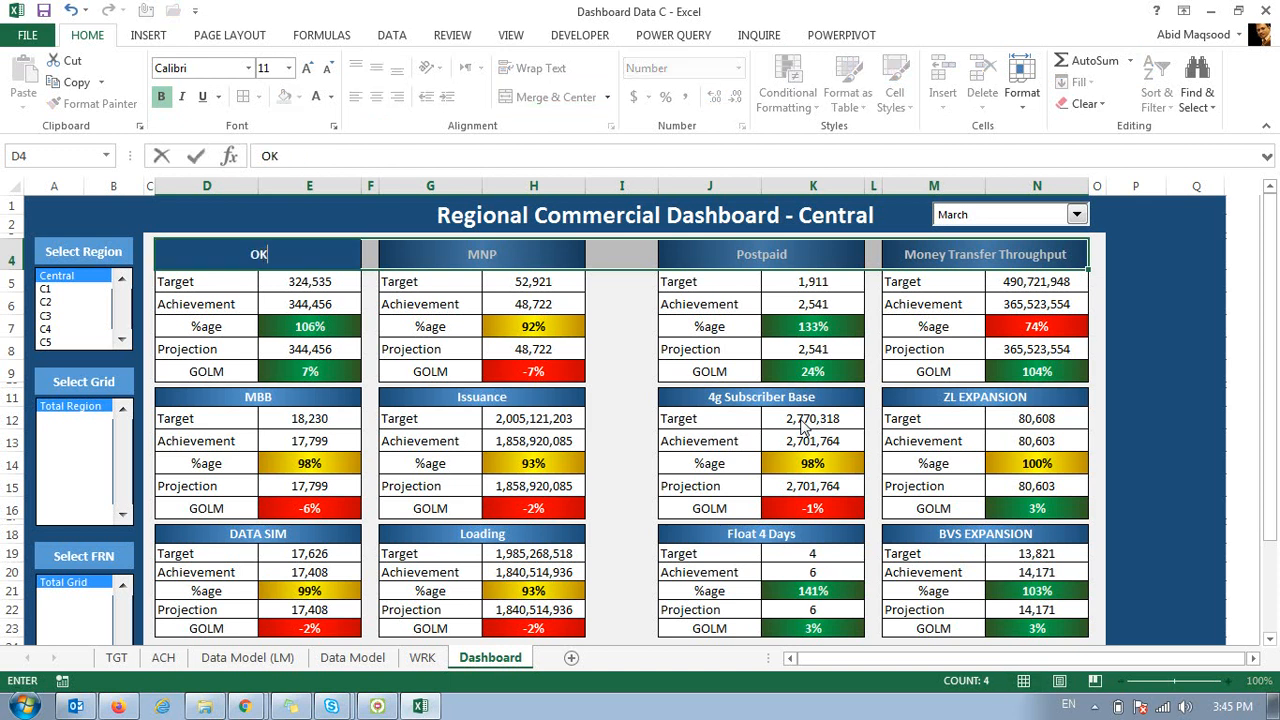
key("Tab")
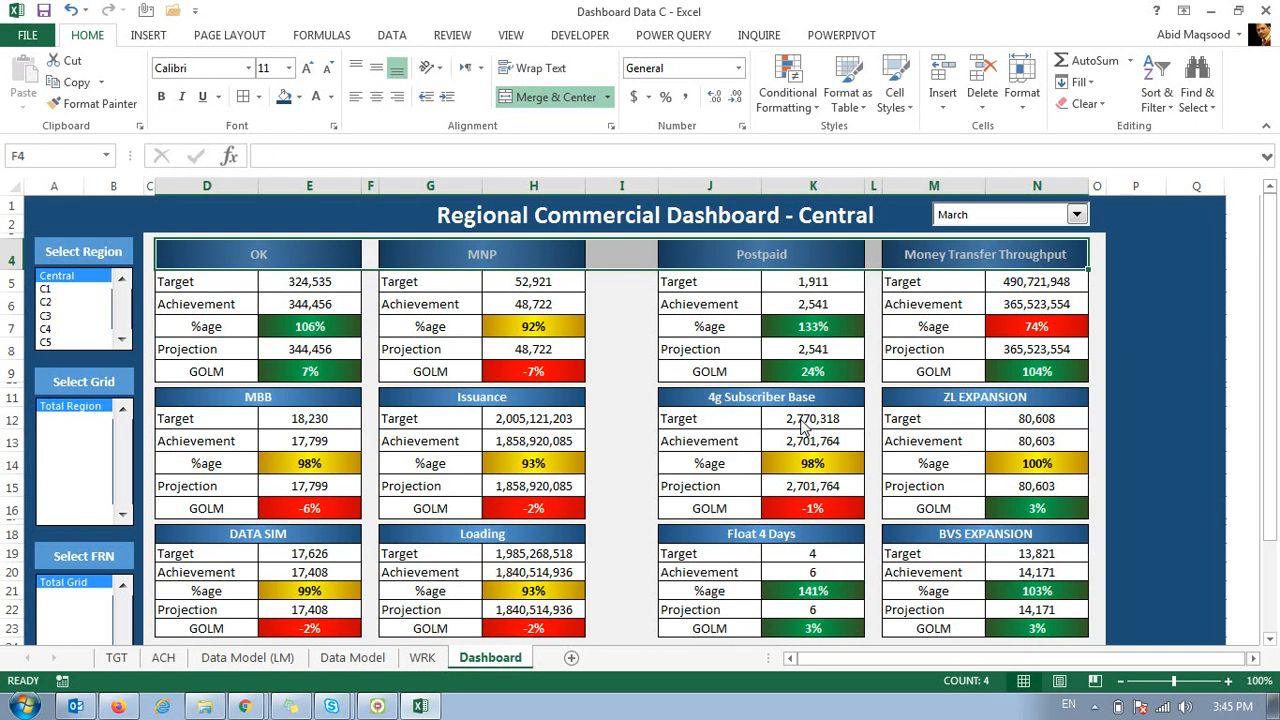
key("ctrl+z")
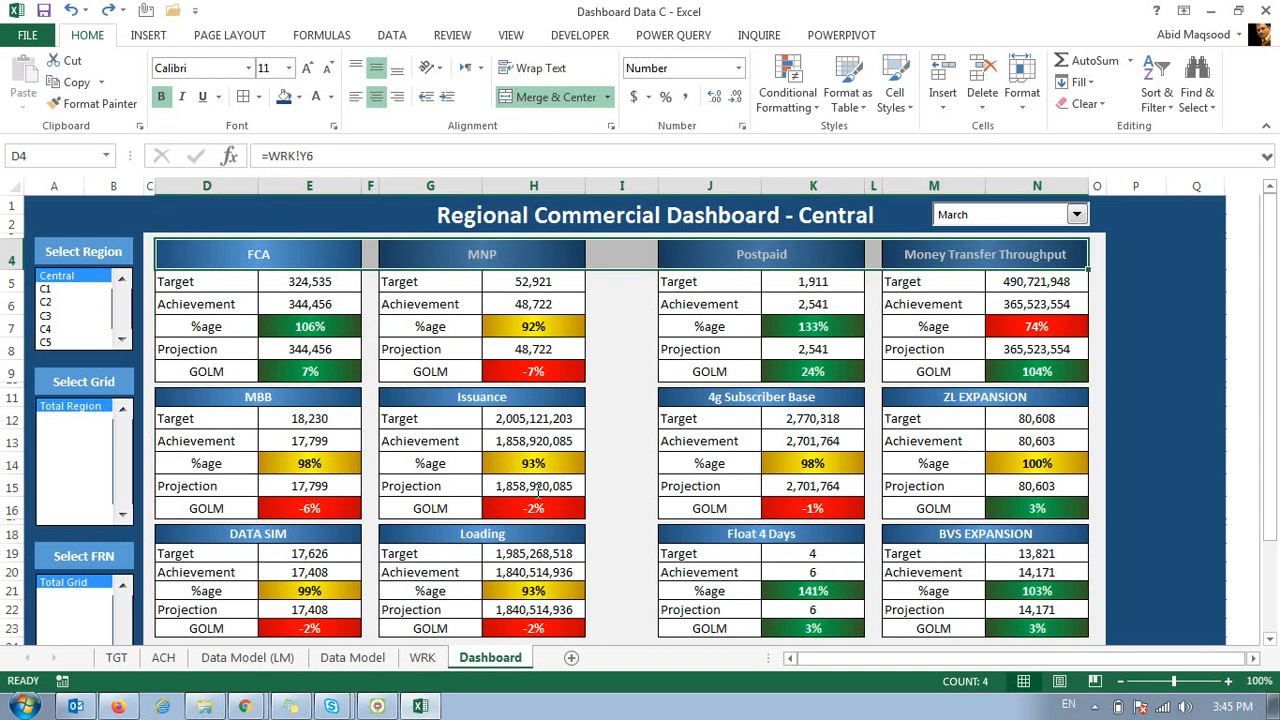
Hide the WRK, Data Model, Data Model (LM), ACH and TGT sheets, leaving only the Dashboard sheet.
type("O")
key("Escape")
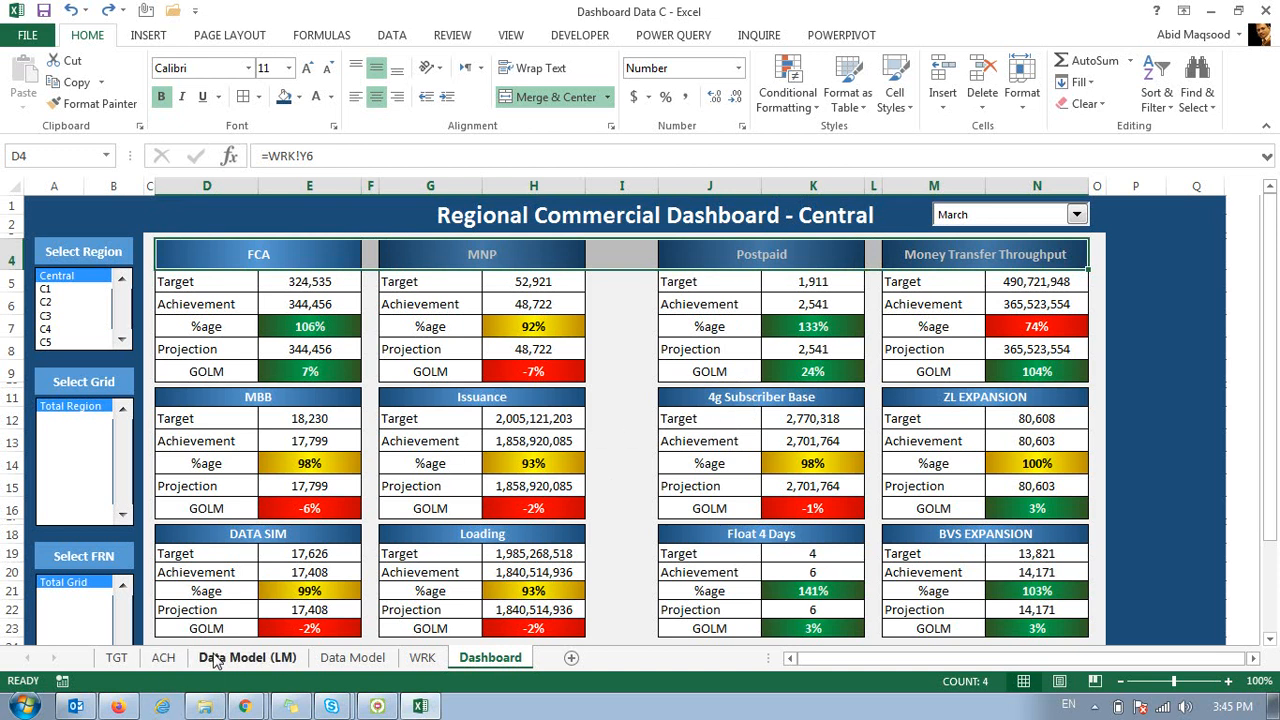
right_click(421, 658)
left_click(445, 596)
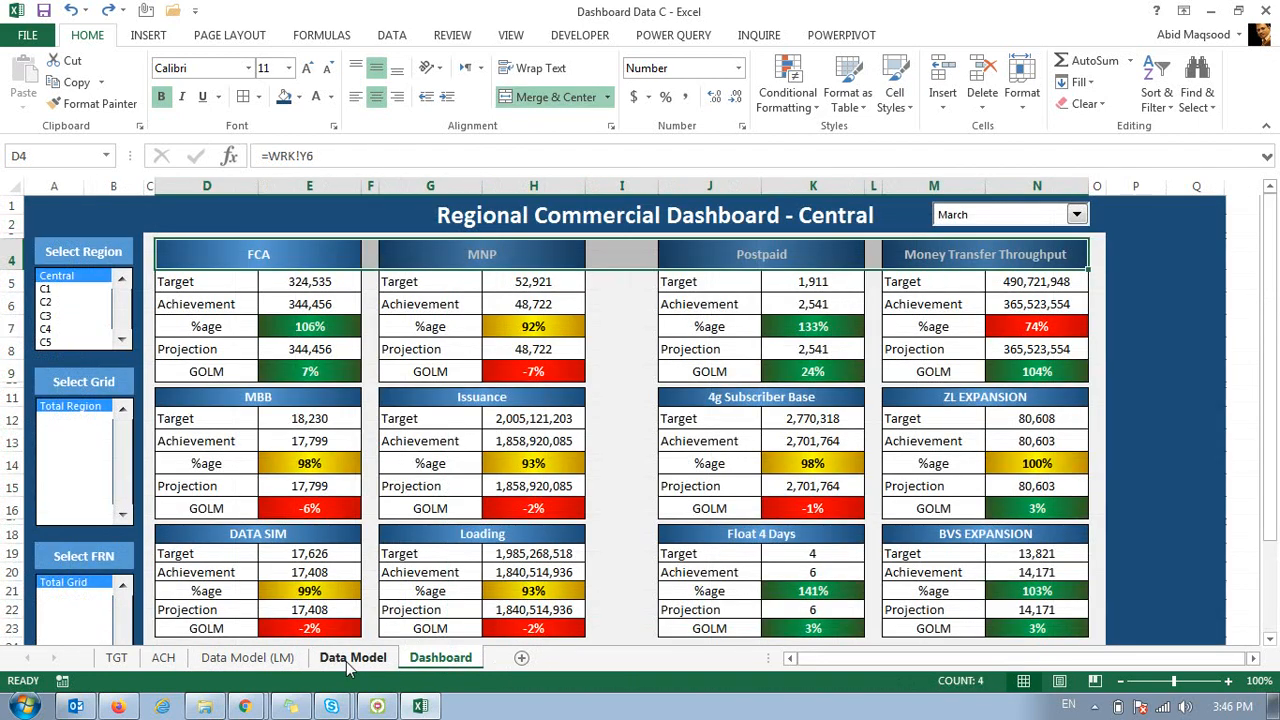
right_click(348, 664)
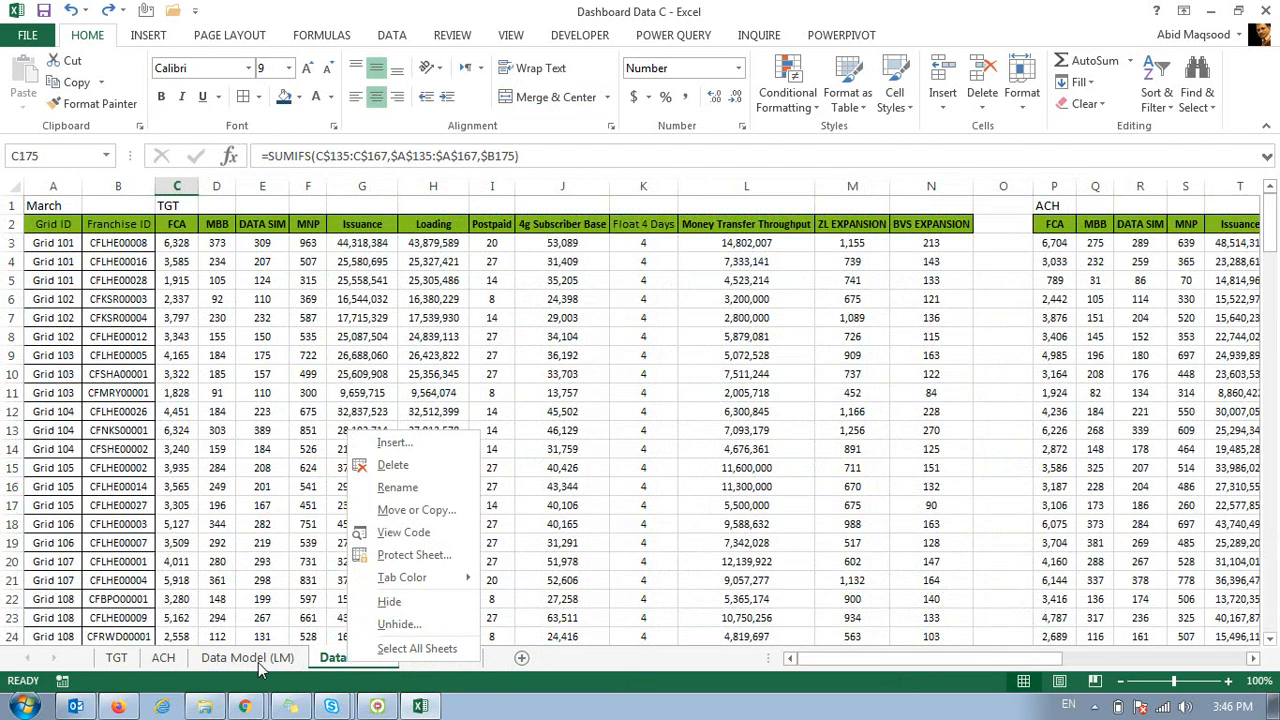
left_click(372, 602)
right_click(250, 672)
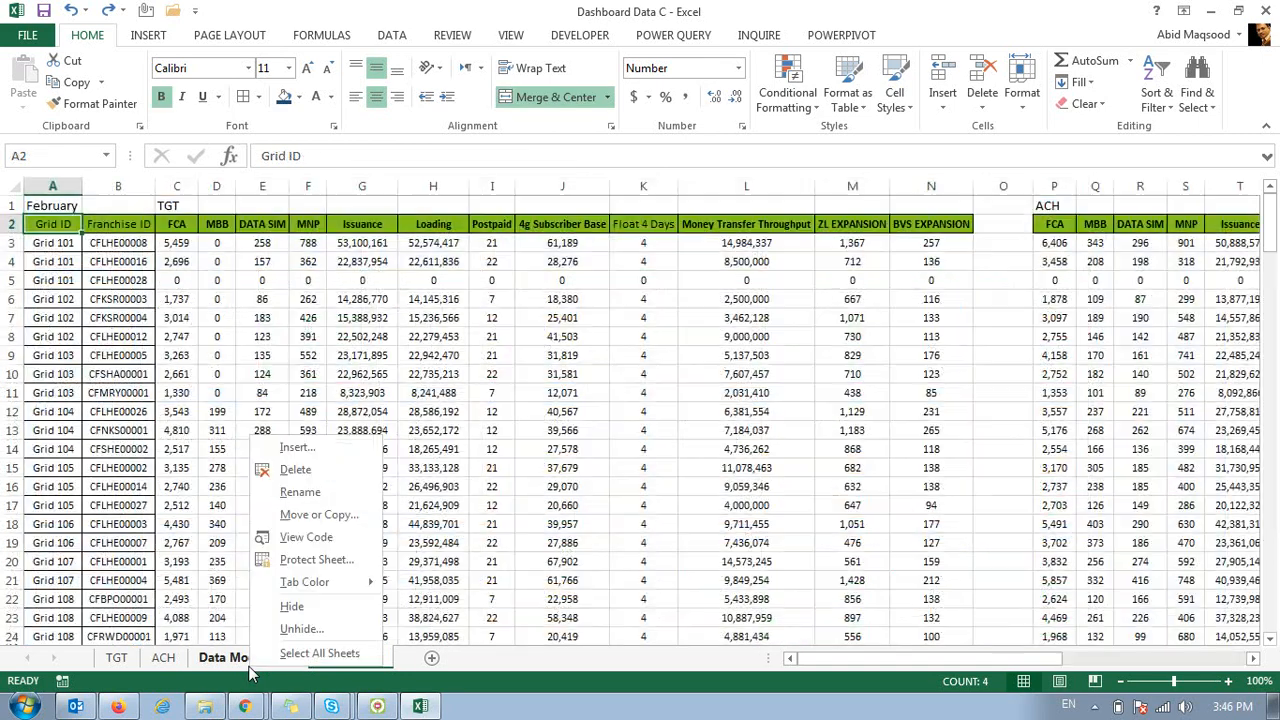
left_click(290, 606)
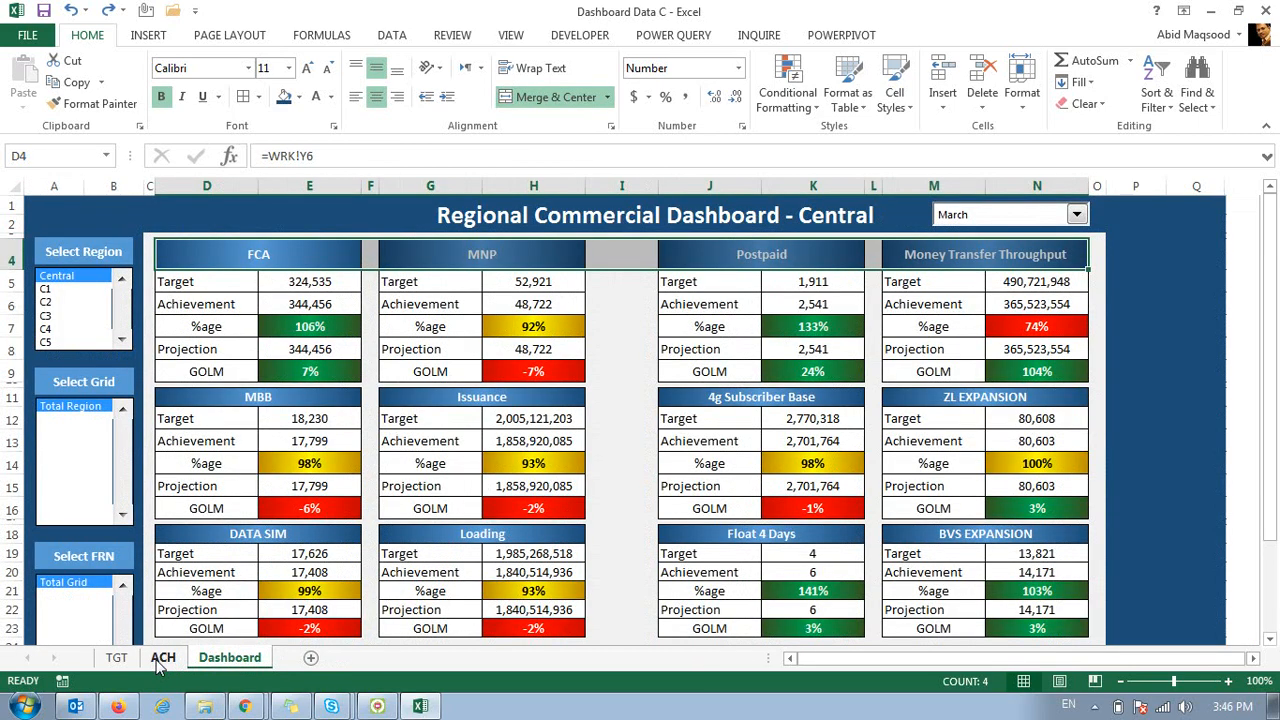
right_click(162, 660)
left_click(196, 602)
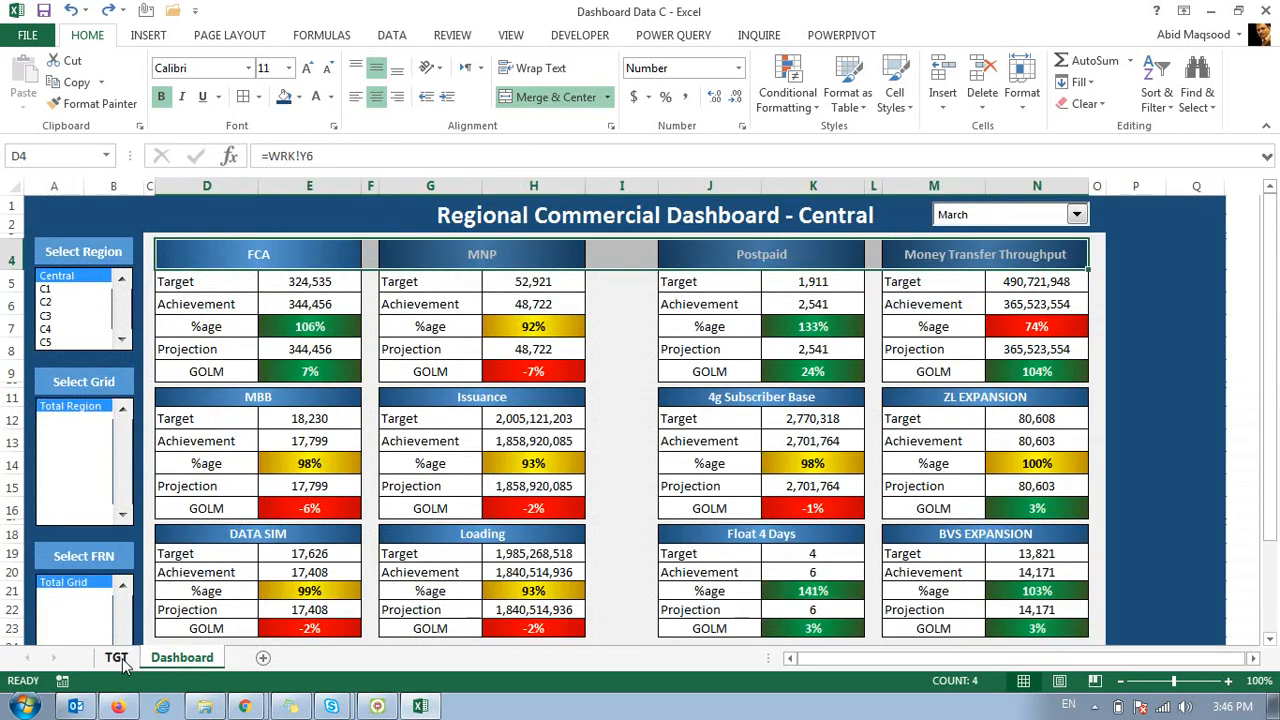
right_click(116, 660)
left_click(158, 602)
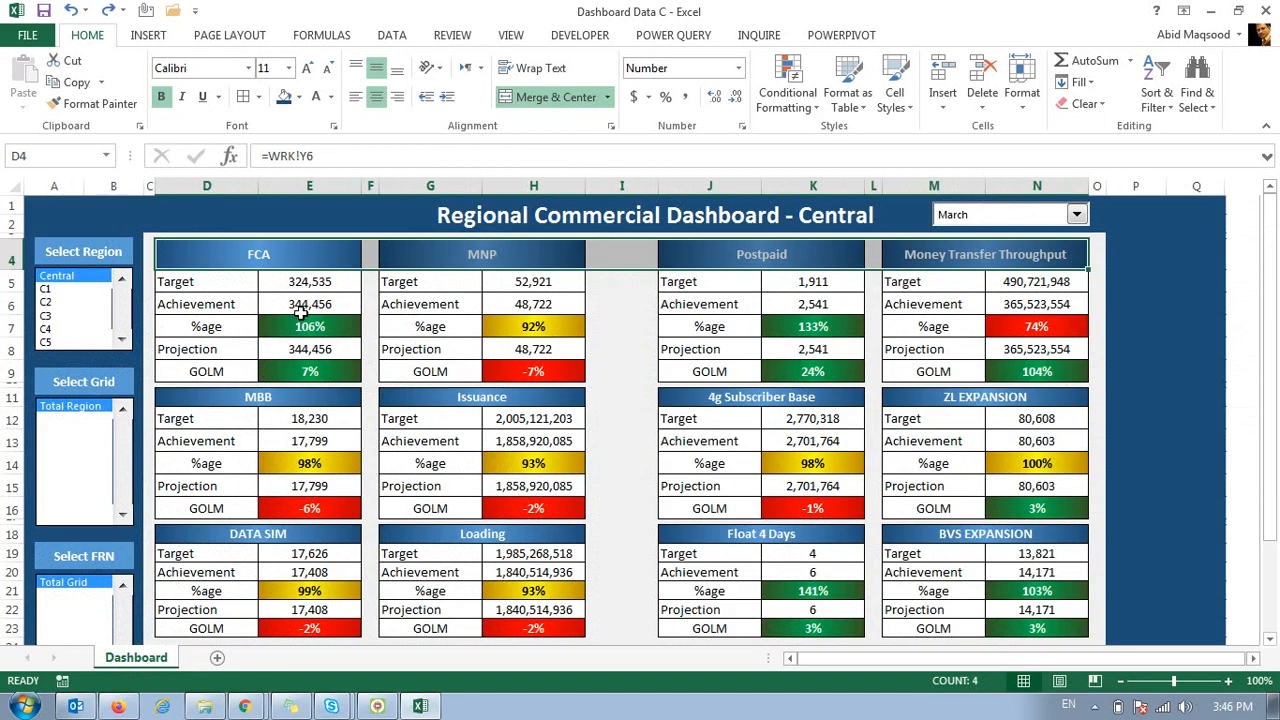
left_click(400, 307)
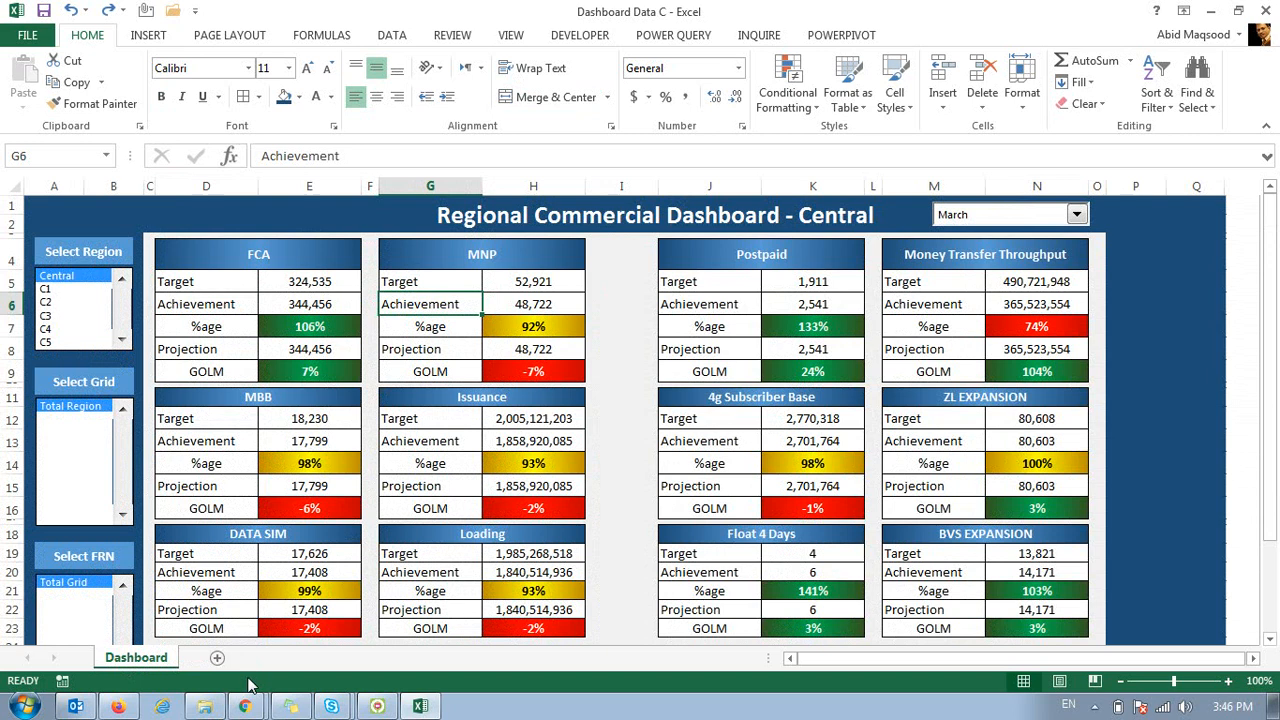
left_click(334, 273)
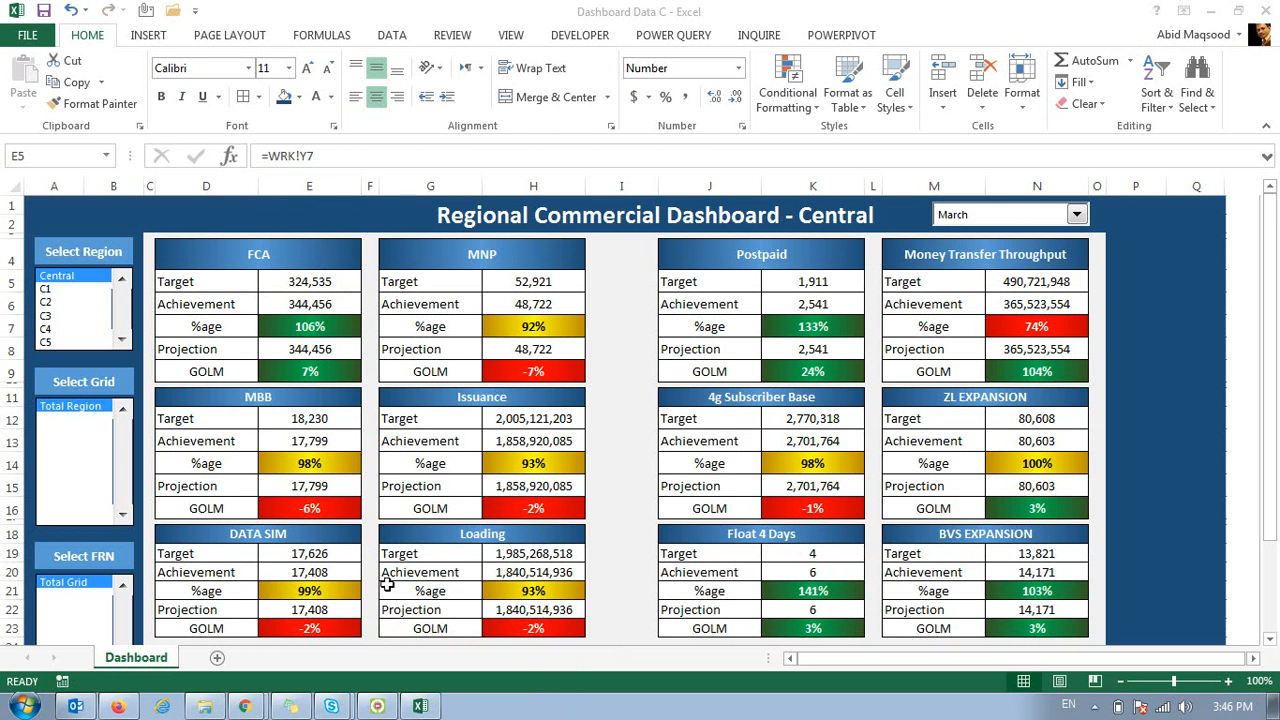
left_click(387, 584)
left_click(387, 321)
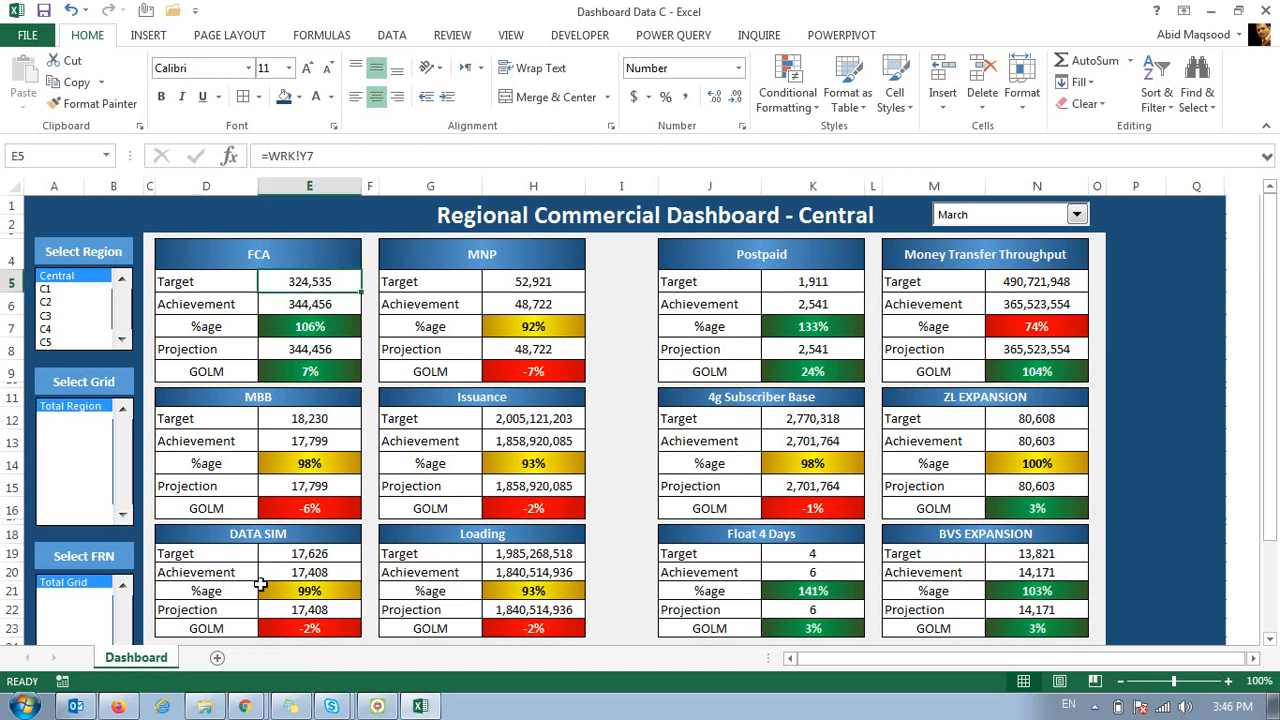
Unhide the Data Model (LM) and Data Model sheets.
right_click(150, 666)
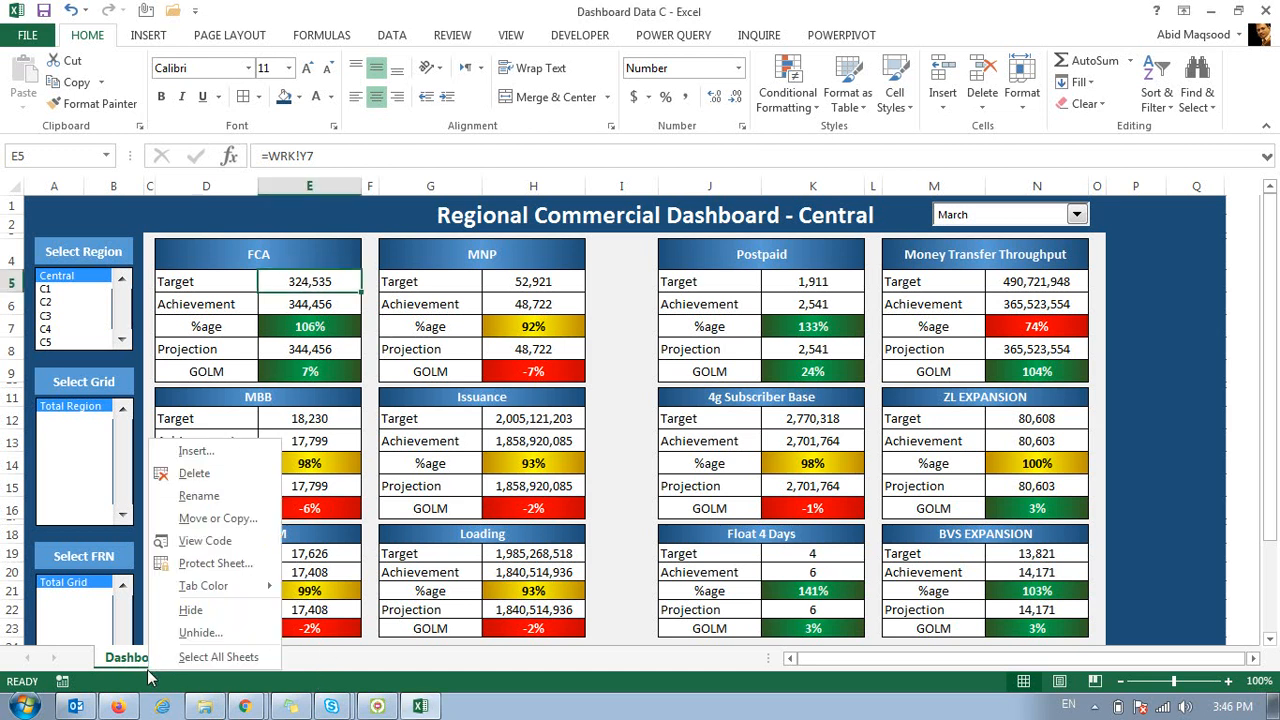
left_click(184, 633)
left_click(102, 584)
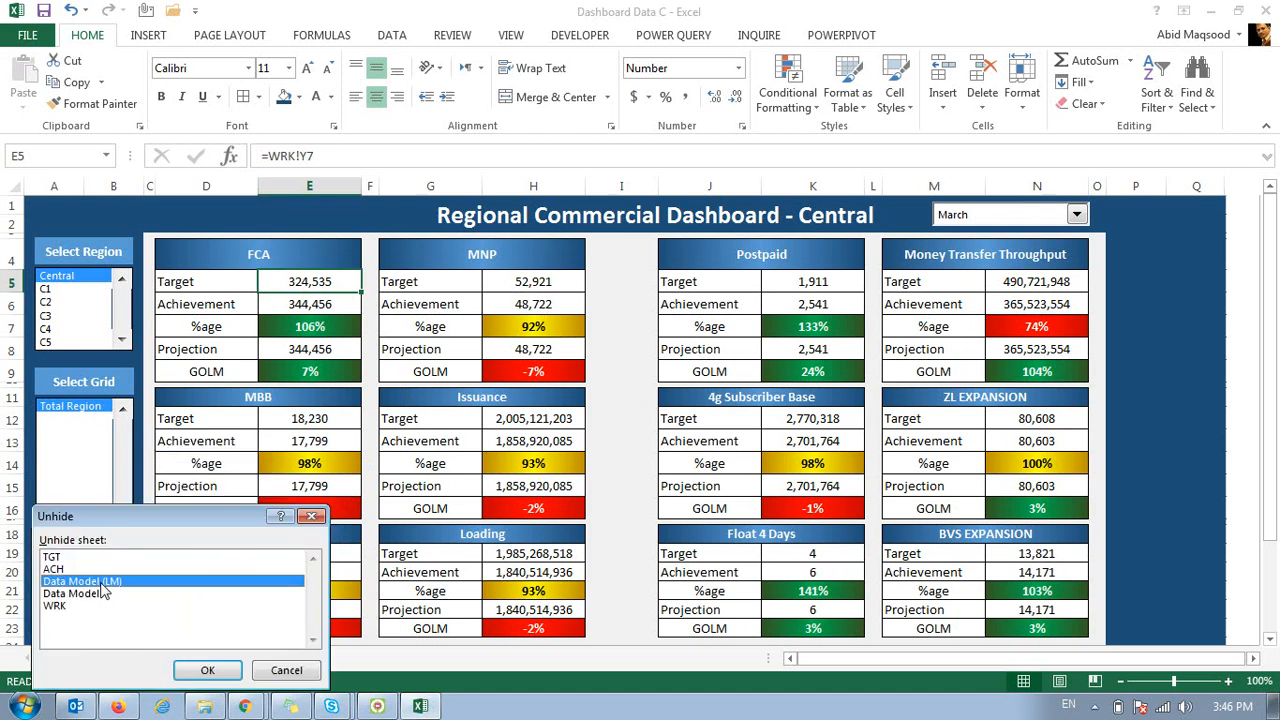
left_click(204, 669)
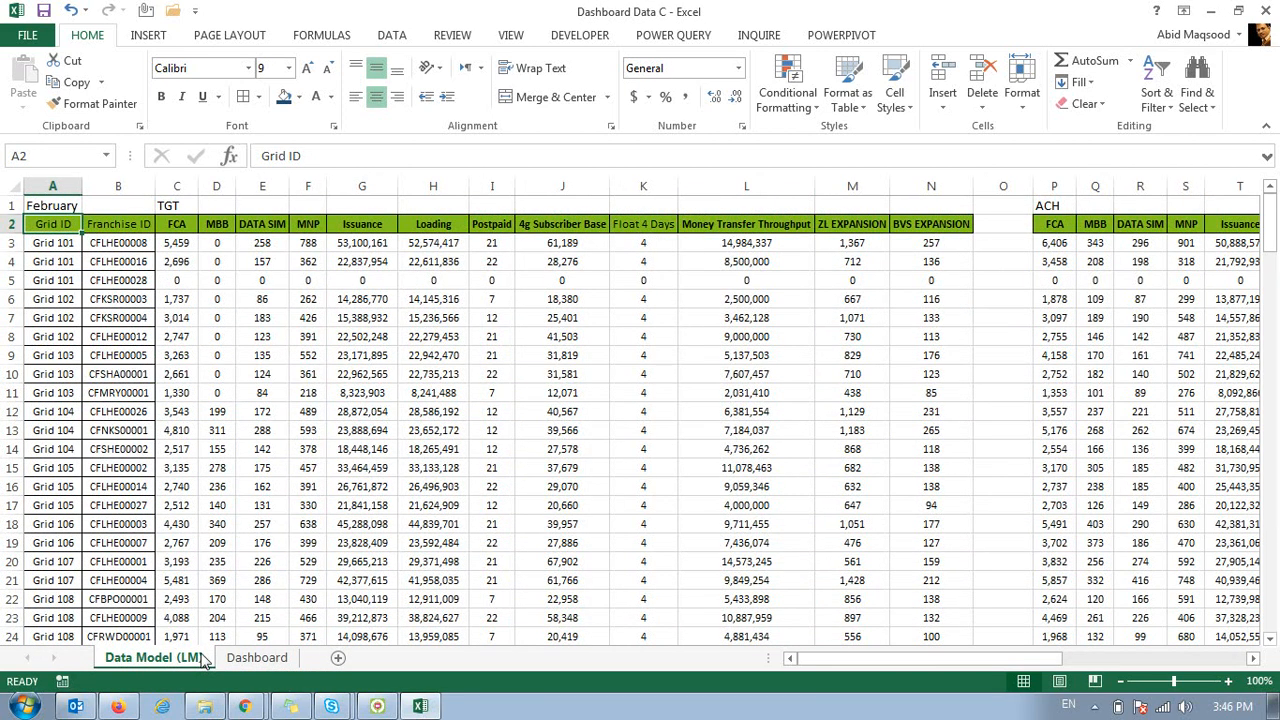
right_click(203, 655)
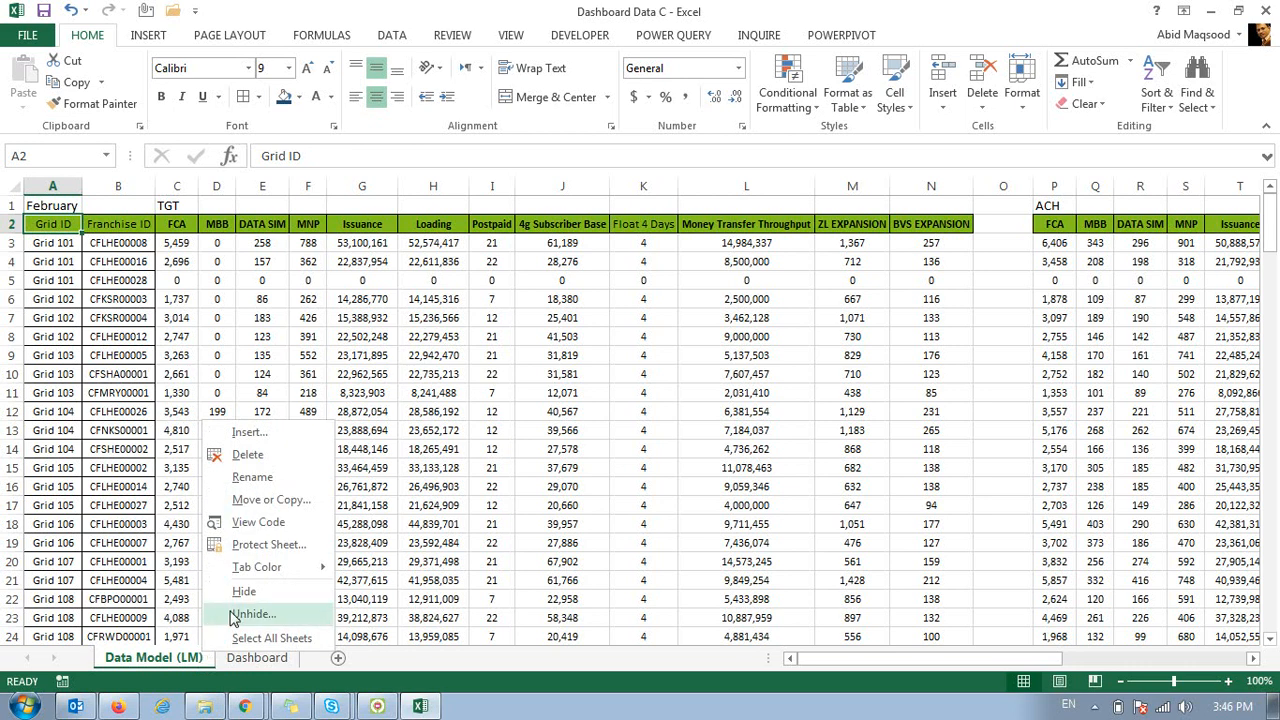
left_click(241, 617)
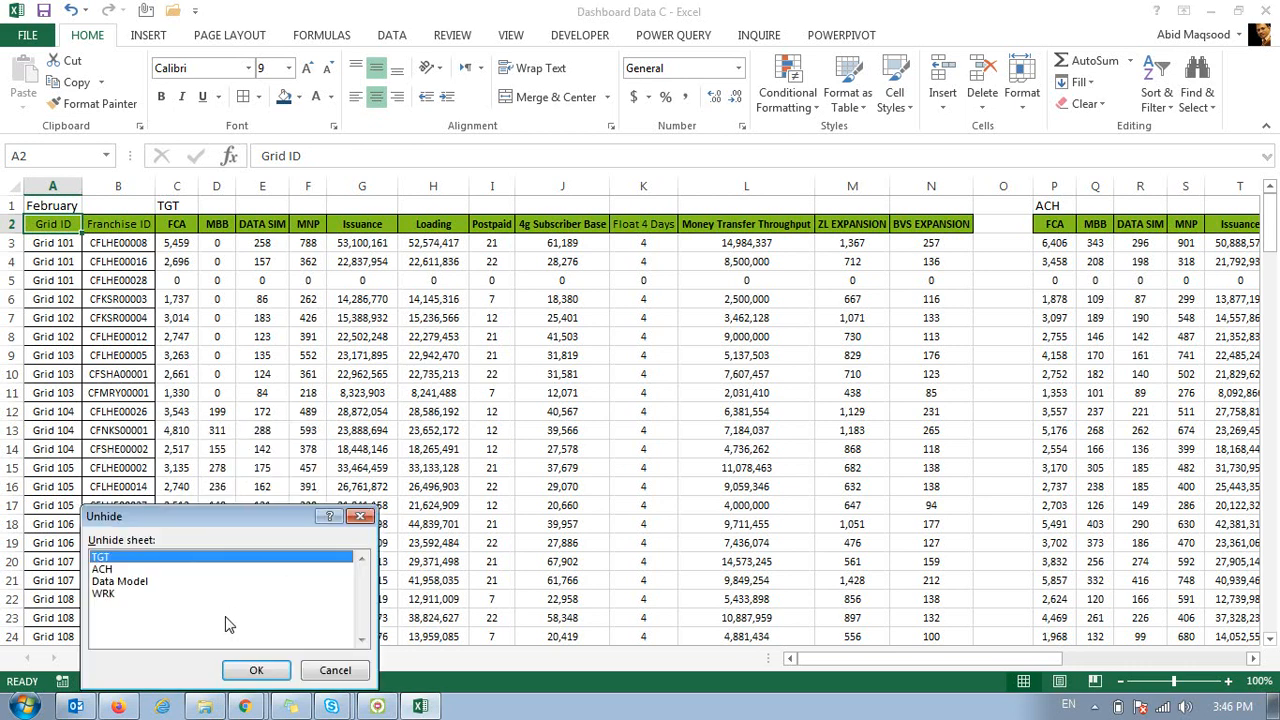
double_click(133, 583)
Examine the MBB target formula in row 16 of Data Model, look at Data Model (LM), and return to the Dashboard sheet.
left_click(255, 497)
key("Home")
key("Right")
key("Right")
key("Right")
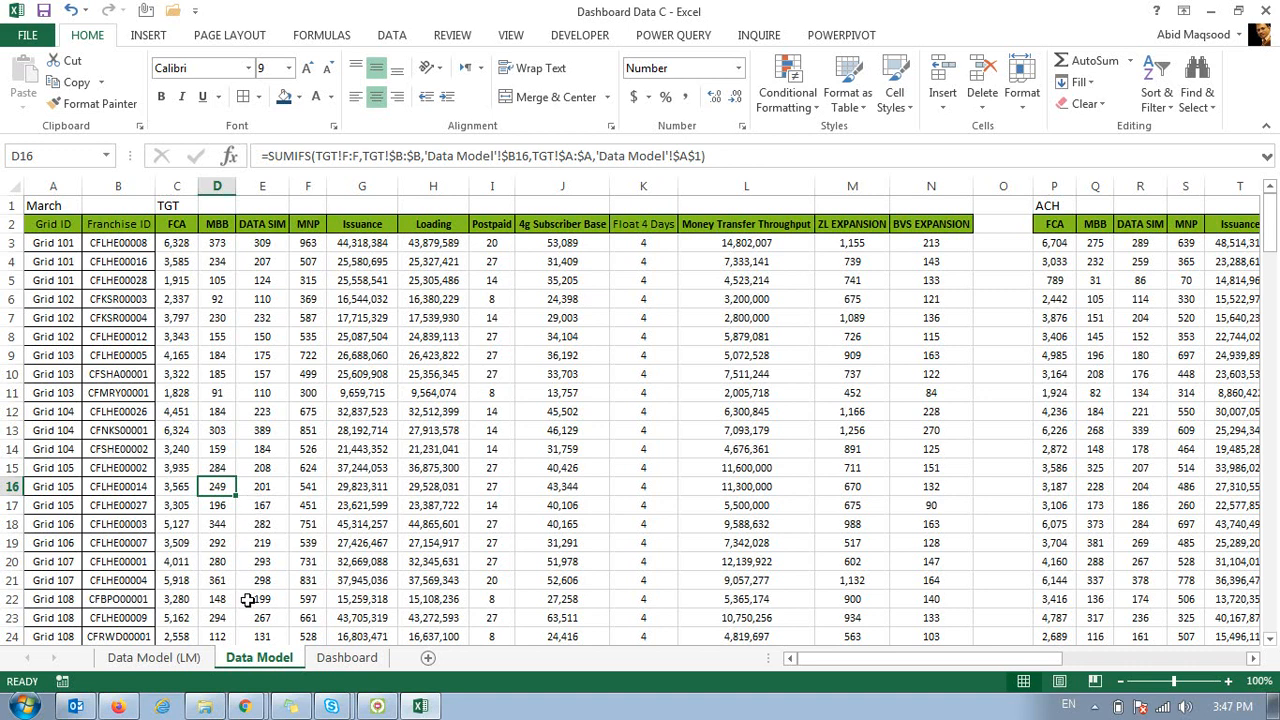
left_click(160, 658)
left_click(346, 658)
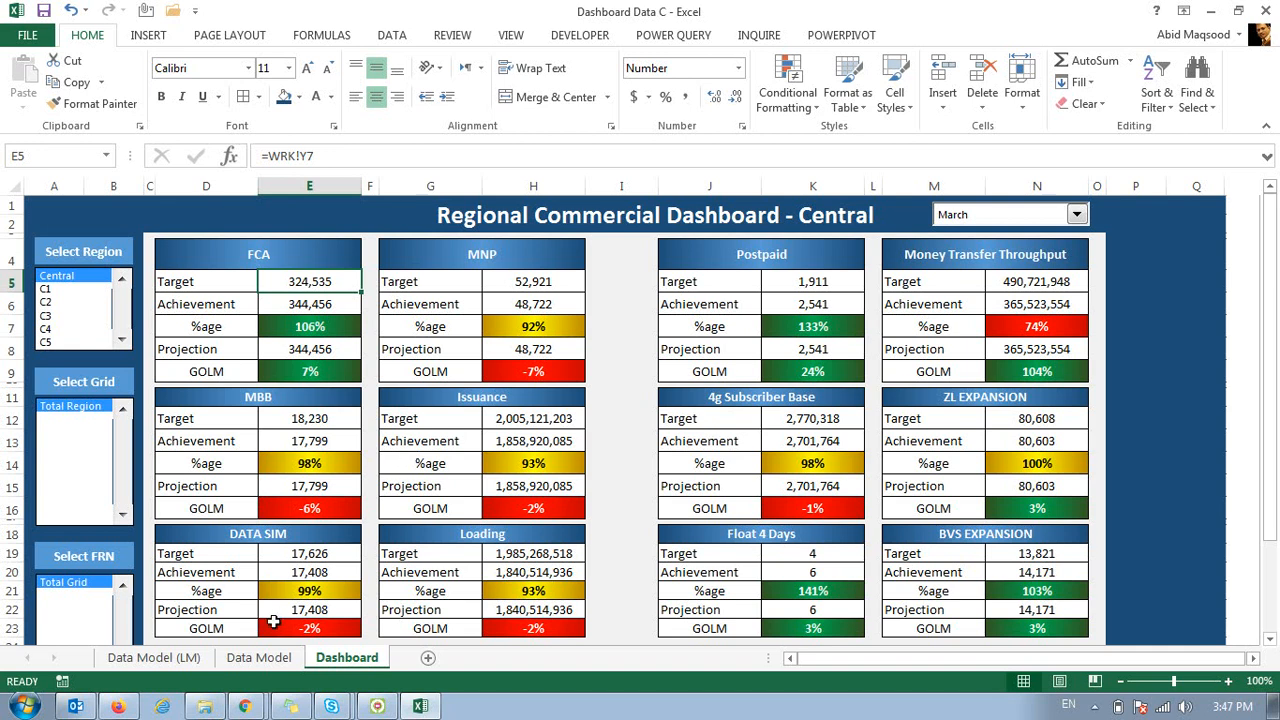
Unhide the TGT and ACH source data sheets.
left_click(193, 657)
right_click(196, 655)
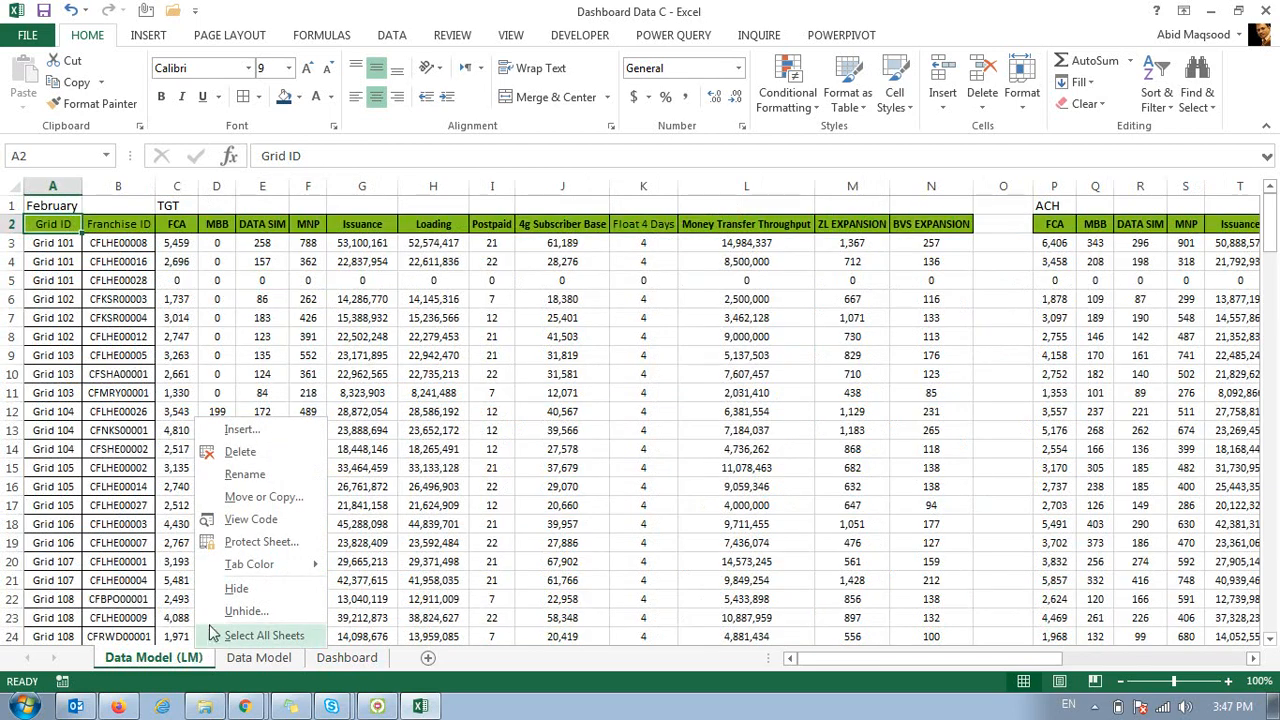
left_click(228, 611)
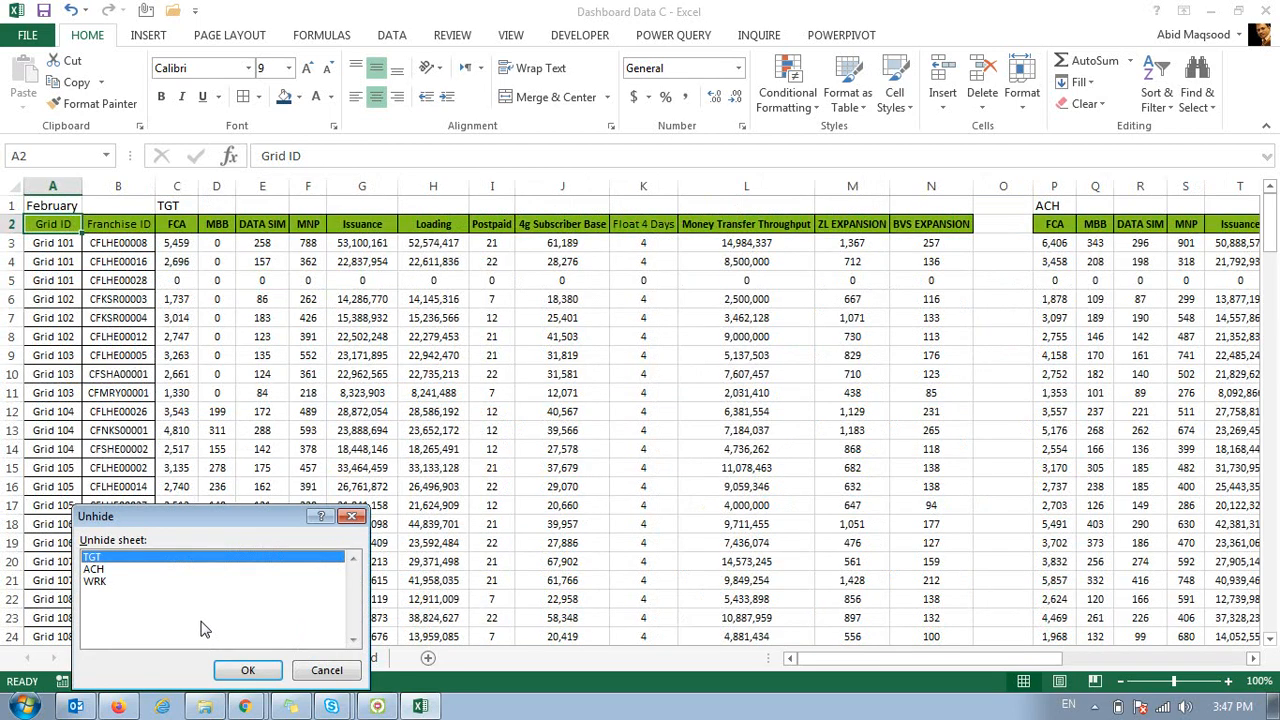
left_click(247, 670)
right_click(132, 657)
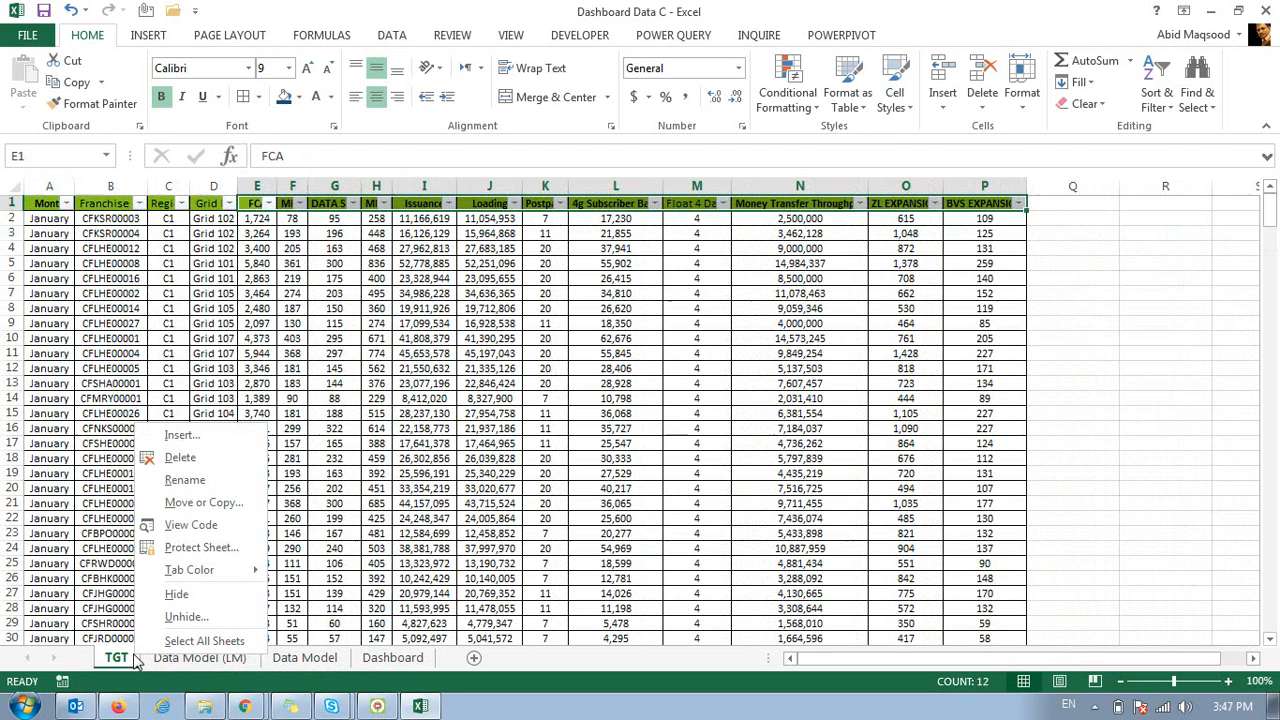
left_click(166, 617)
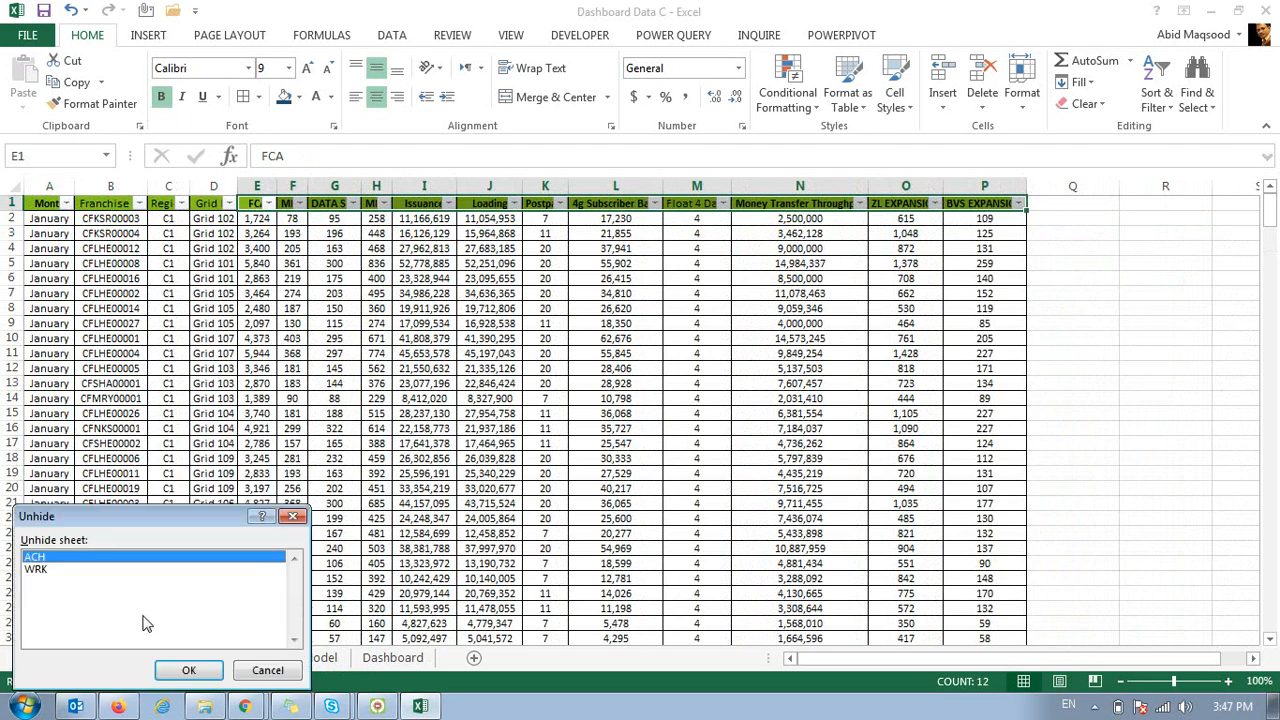
left_click(186, 670)
Select all March KPI values on the ACH sheet, from E256 to P384, to point out the achievement data that needs updating.
left_click_drag(184, 402, 184, 407)
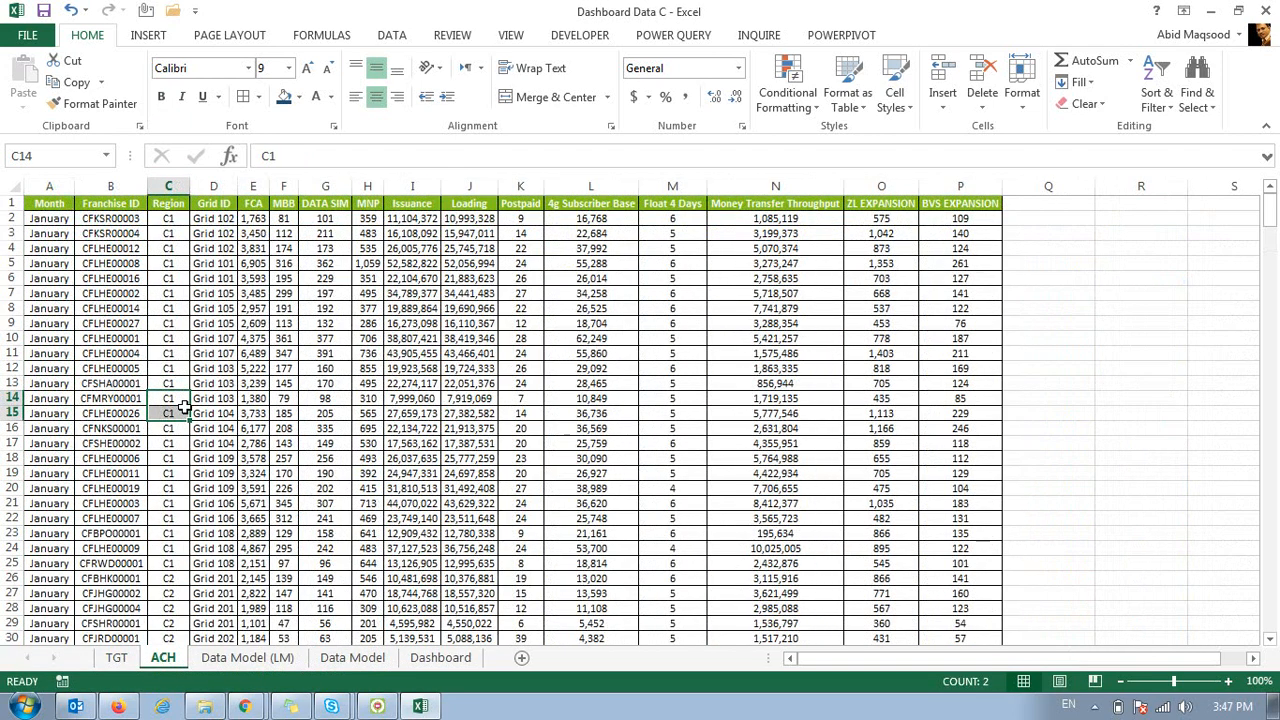
key("ctrl+Down")
key("Right")
key("Right")
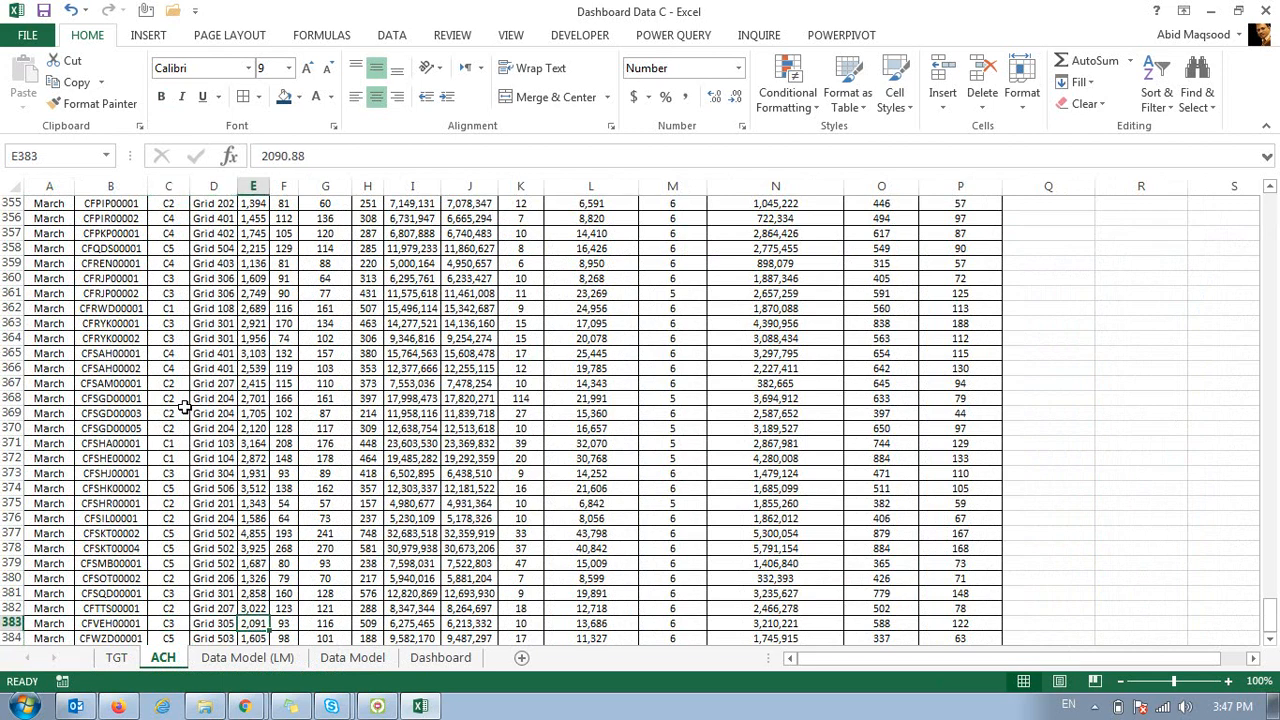
key("shift+Down")
key("shift+Up")
key("shift+Up")
key("shift+Up")
key("shift+Up")
key("shift+Up")
key("shift+Up")
key("shift+Up")
key("shift+Up")
key("shift+Up")
key("shift+Up")
key("shift+Up")
key("shift+Up")
key("shift+Up")
key("shift+Up")
key("shift+Up")
key("shift+Up")
key("shift+Up")
key("shift+Up")
key("shift+Up")
key("shift+Up")
key("shift+Up")
key("shift+Up")
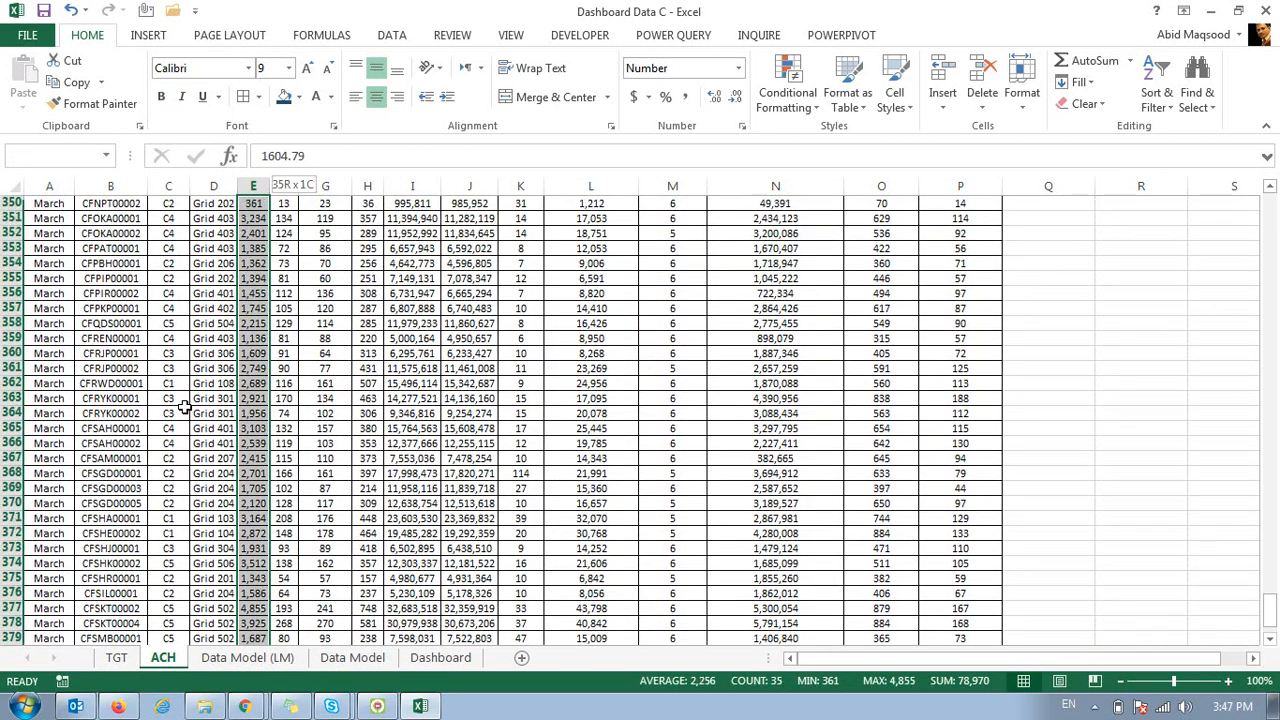
key("shift+Up")
key("shift+Up")
key("shift+Up")
key("shift+Up")
key("shift+Up")
key("shift+Up")
key("shift+Up")
key("shift+Up")
key("shift+Up")
key("shift+Up")
key("shift+Up")
key("shift+Up")
key("shift+Up")
key("shift+Up")
key("shift+Up")
key("shift+Up")
key("shift+Up")
key("shift+Up")
key("shift+Up")
key("shift+Up")
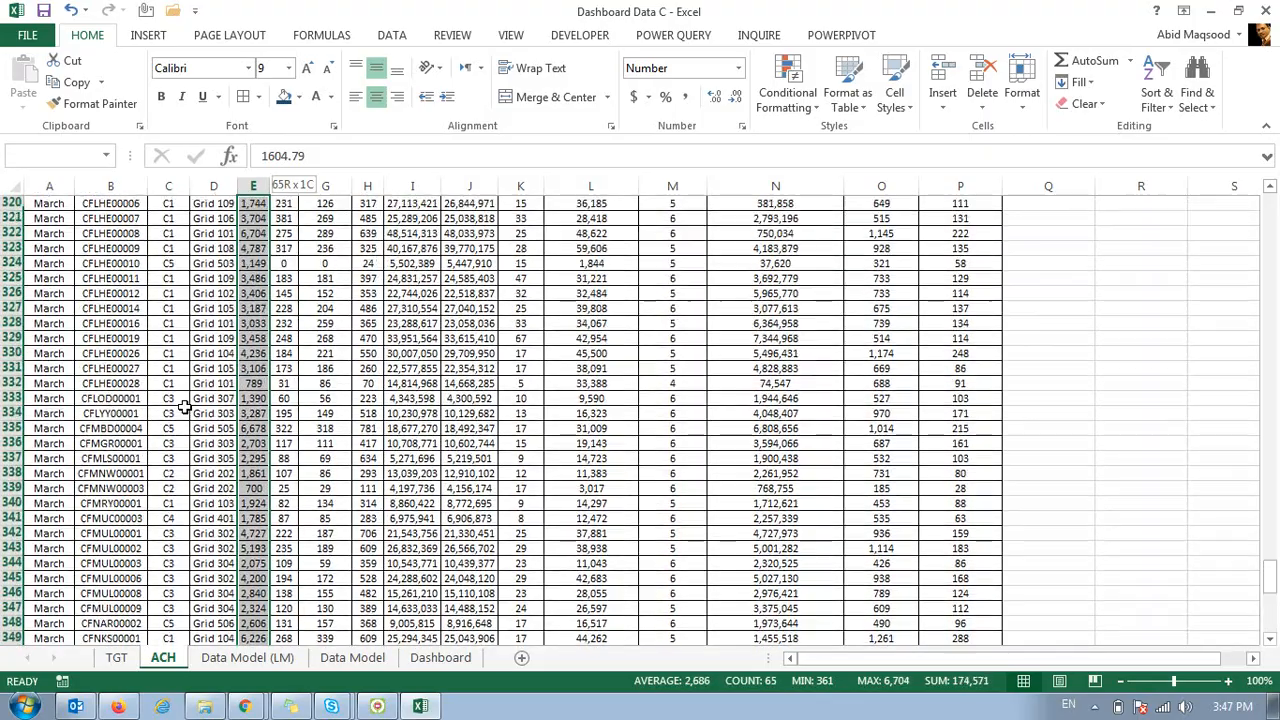
key("shift+Up")
key("shift+Up")
key("shift+Up")
key("shift+Up")
key("shift+Up")
key("shift+Up")
key("shift+Up")
key("shift+Up")
key("shift+Up")
key("shift+Up")
key("shift+Up")
key("shift+Up")
key("shift+Up")
key("shift+Up")
key("shift+Up")
key("shift+Up")
key("shift+Up")
key("shift+Up")
key("shift+Up")
key("shift+Up")
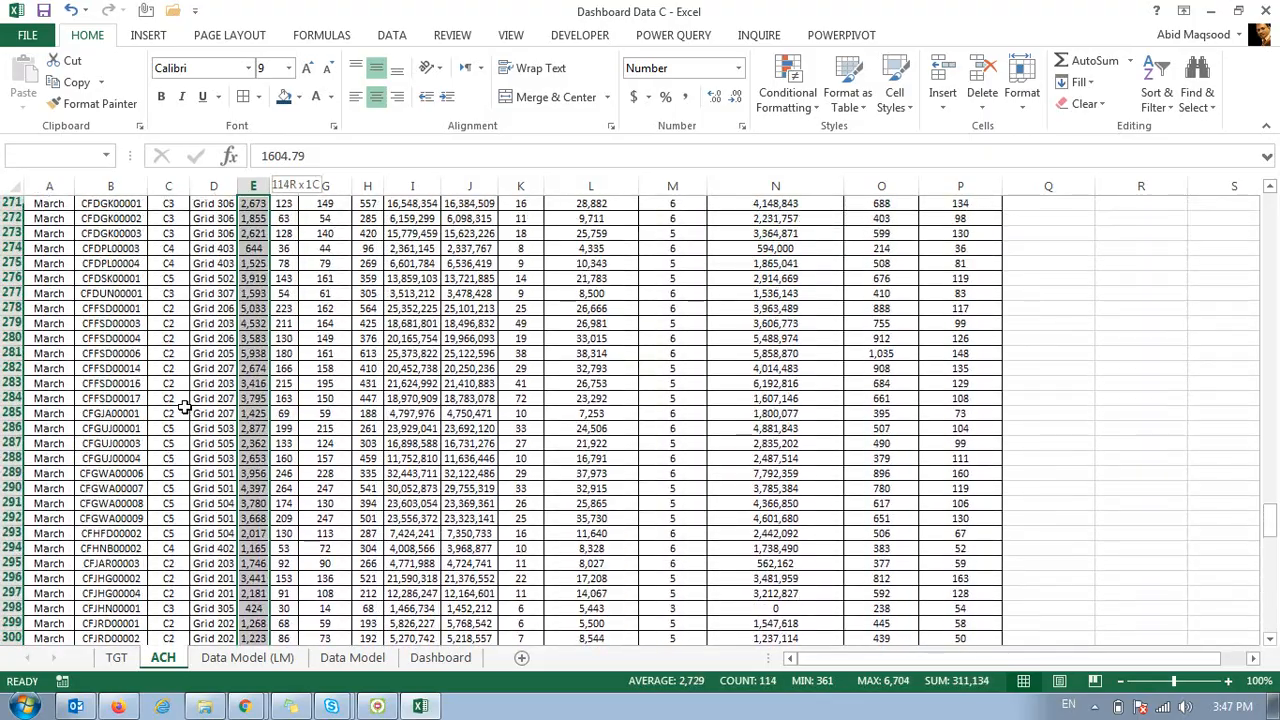
scroll(184, 405, "up", 5)
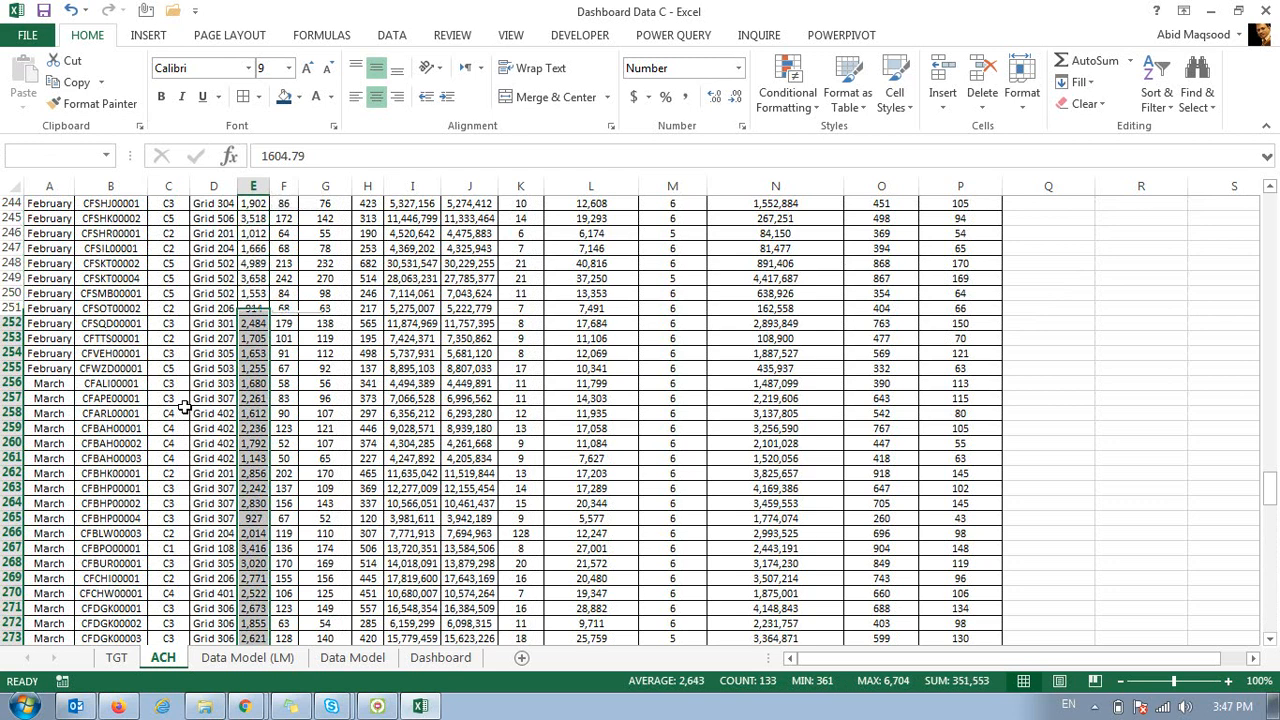
key("shift+Up")
key("shift+Up")
key("ctrl+shift+Right")
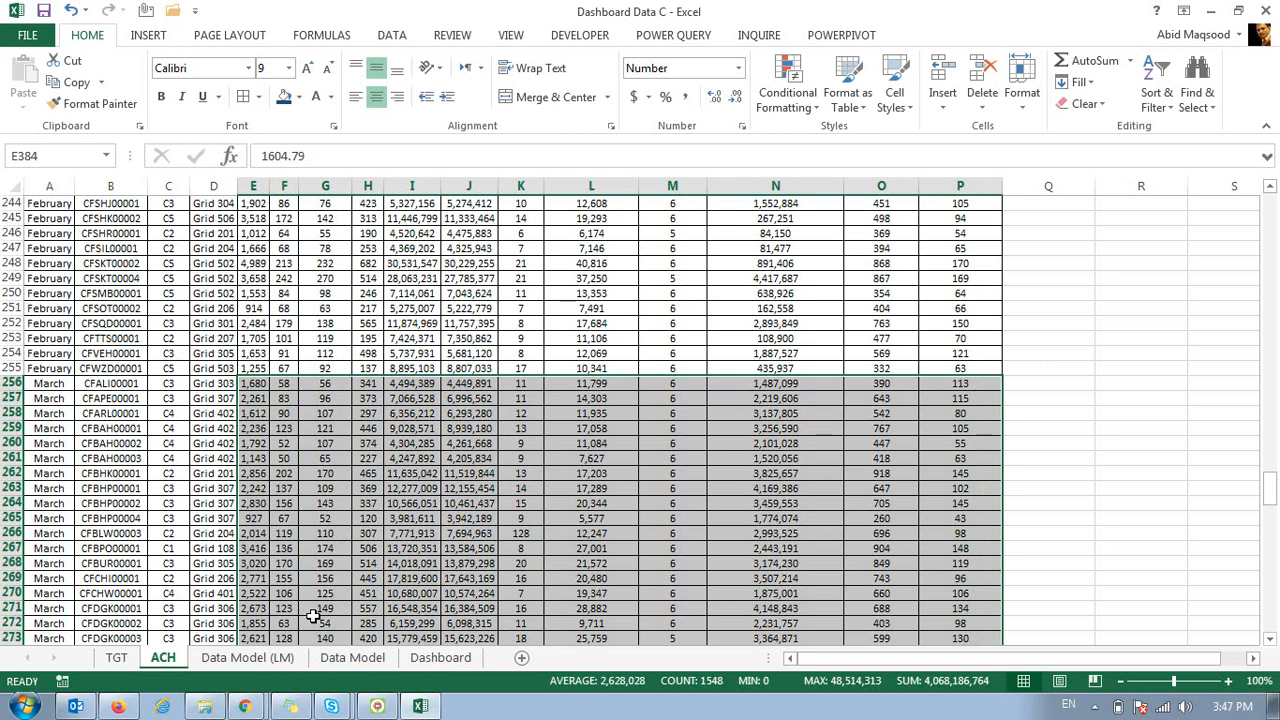
Return to the Dashboard sheet and review the empty spacer column I and the KPI blocks down to row 23.
left_click(446, 668)
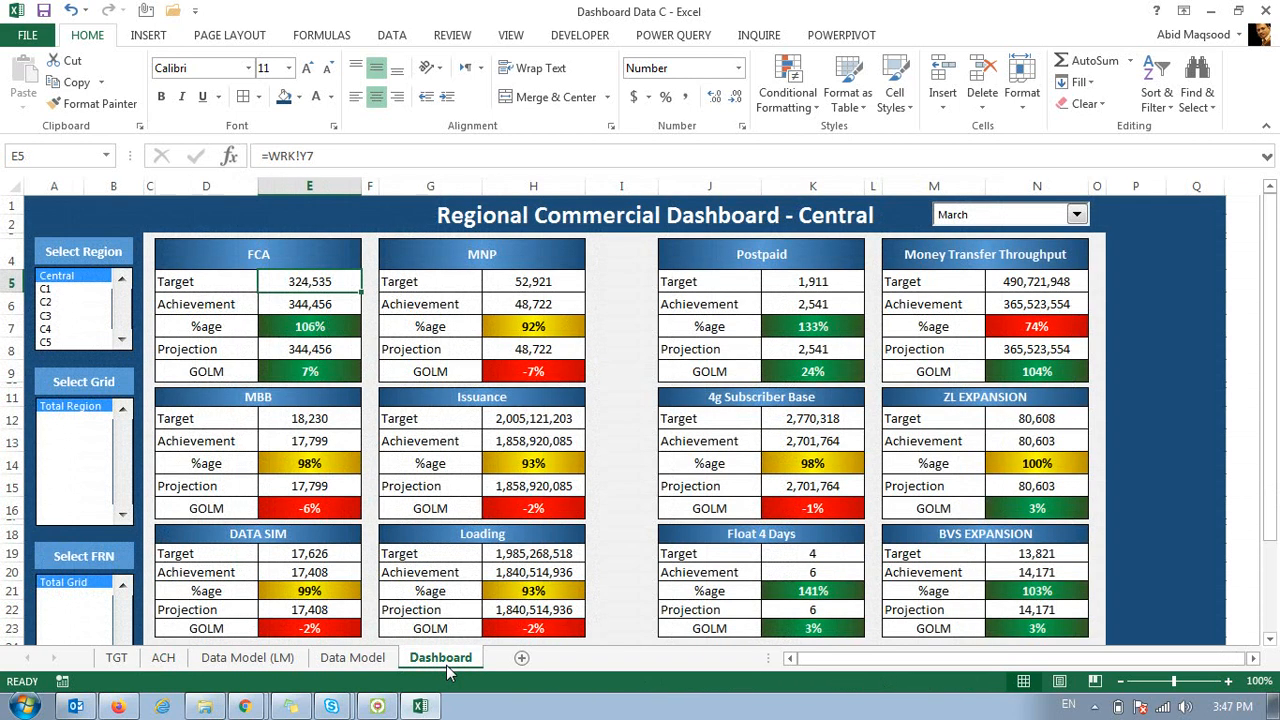
left_click(602, 354)
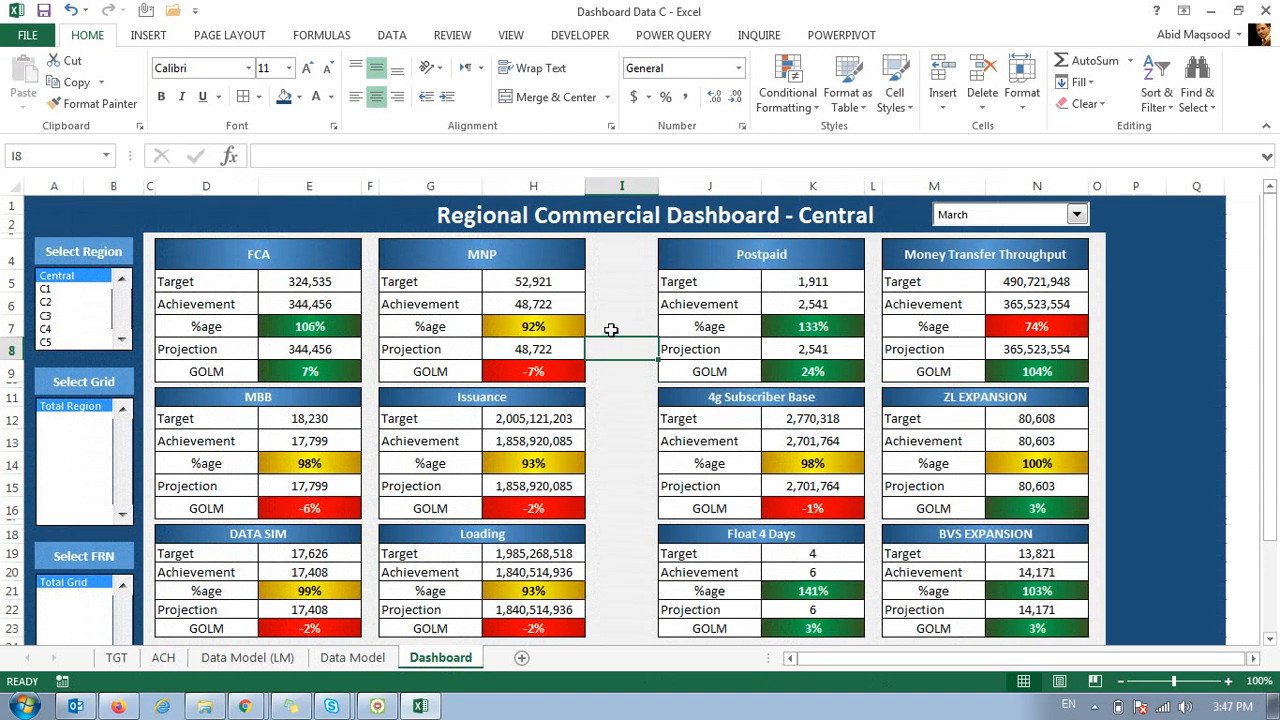
left_click(608, 326)
left_click(610, 306)
left_click(618, 283)
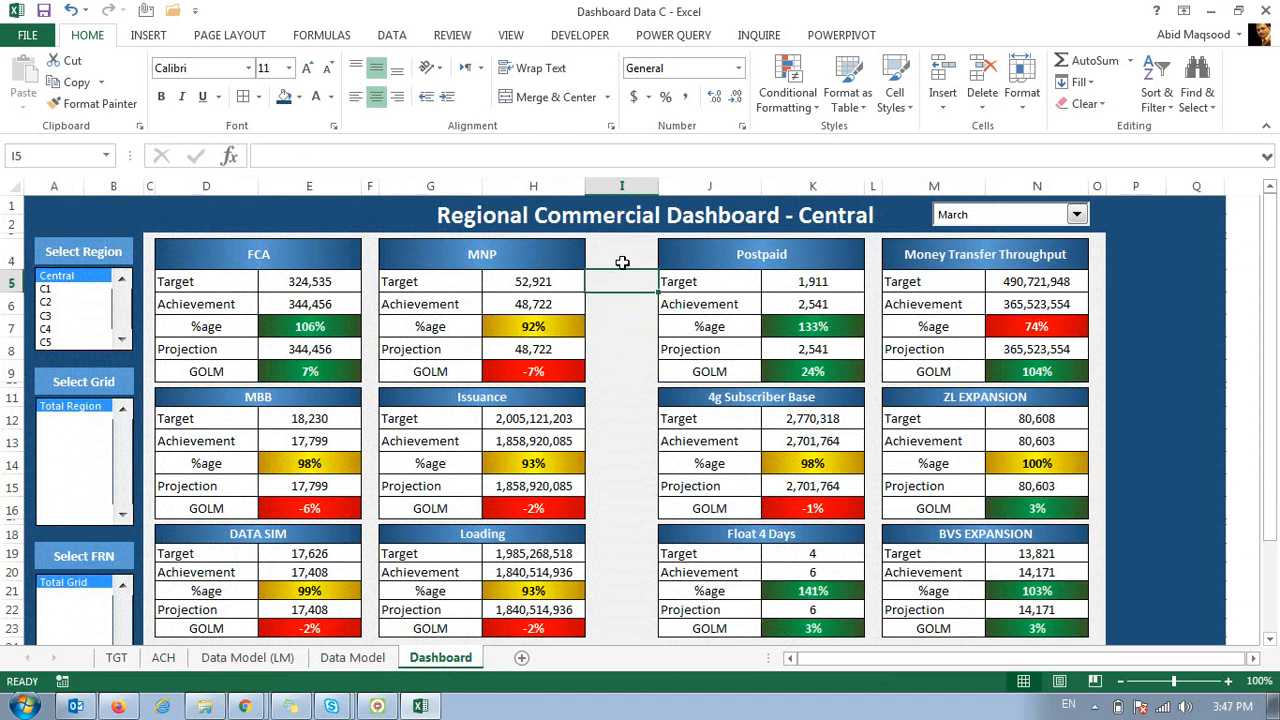
left_click(623, 259)
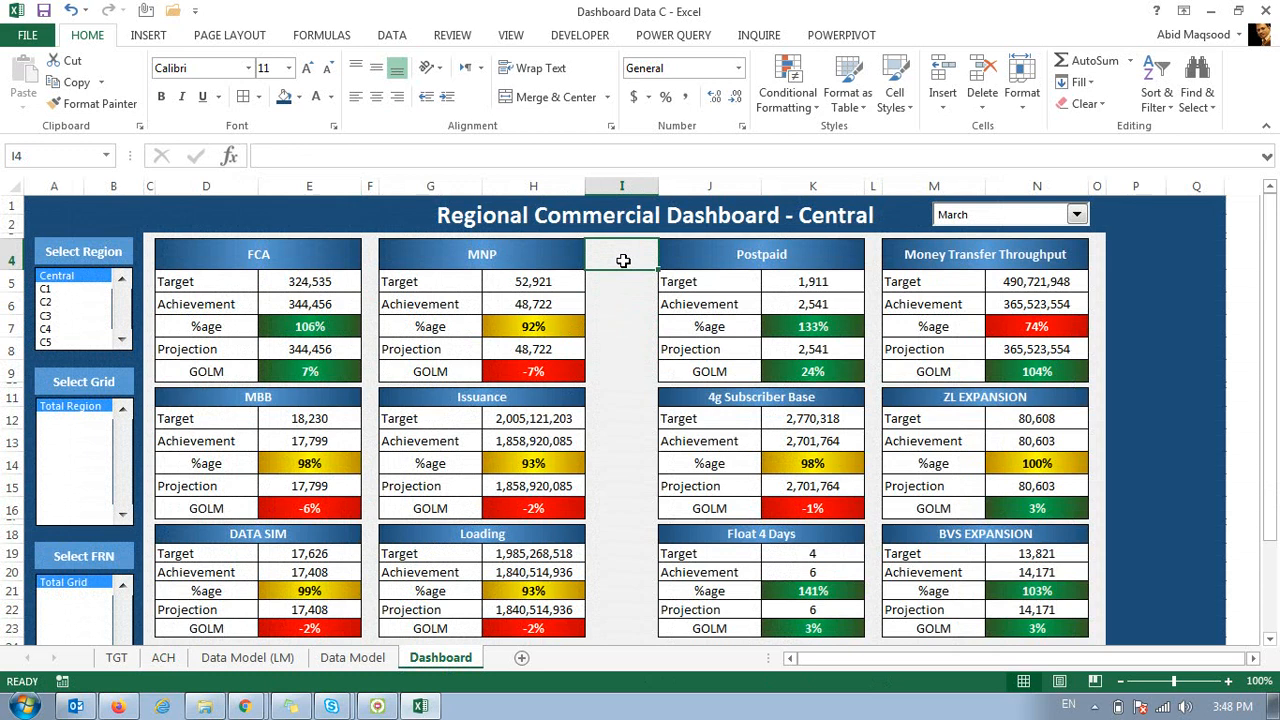
scroll(623, 260, "down", 2)
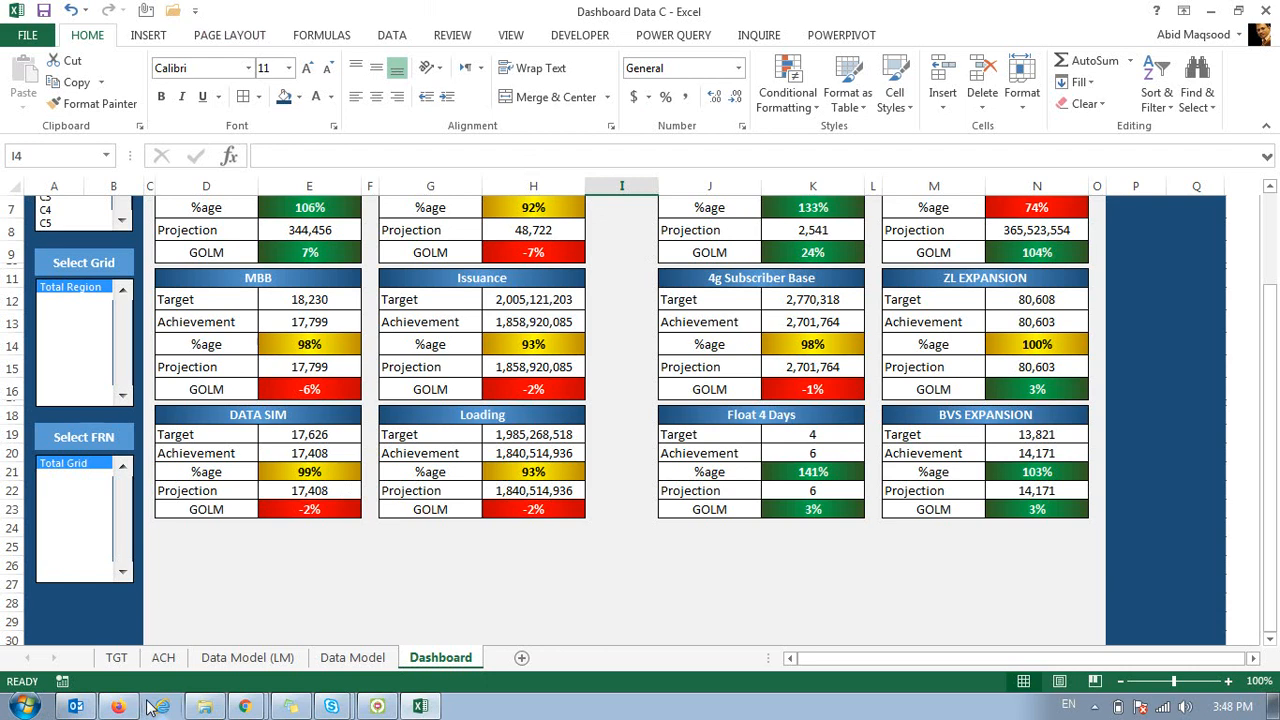
Switch to Windows Explorer and open the Old Reports folder inside Reports.
left_click(205, 707)
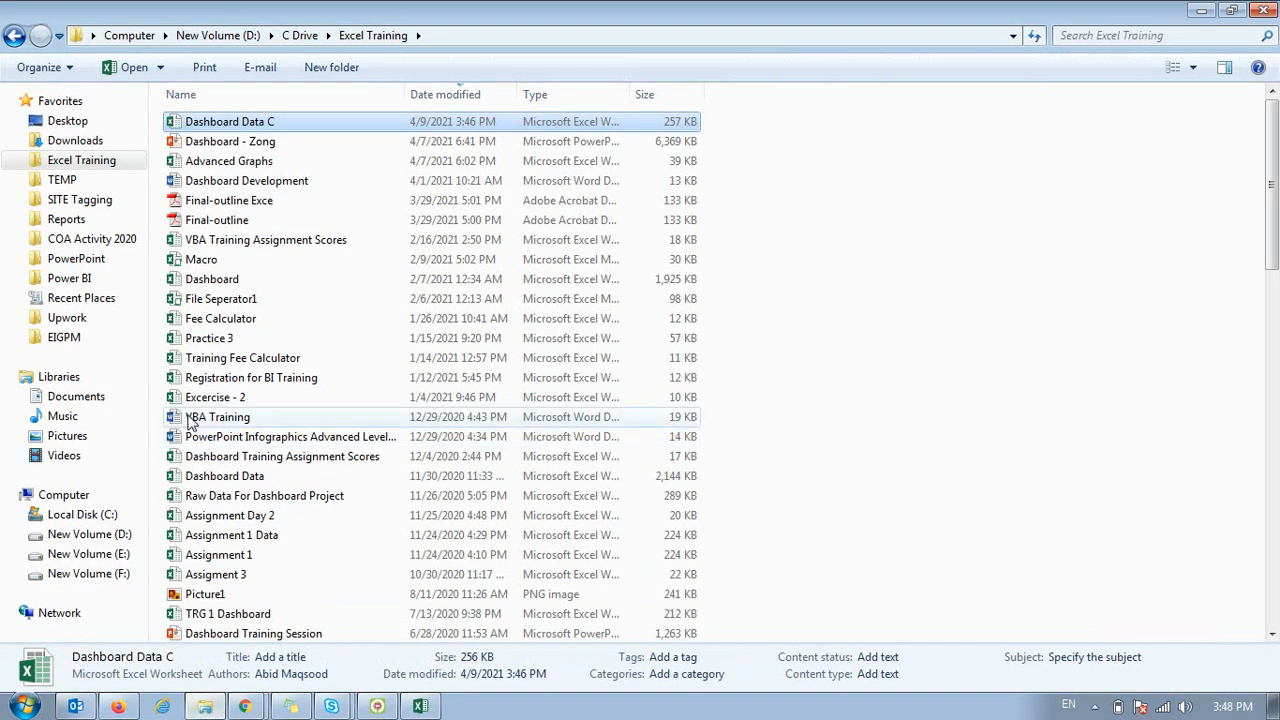
left_click(62, 219)
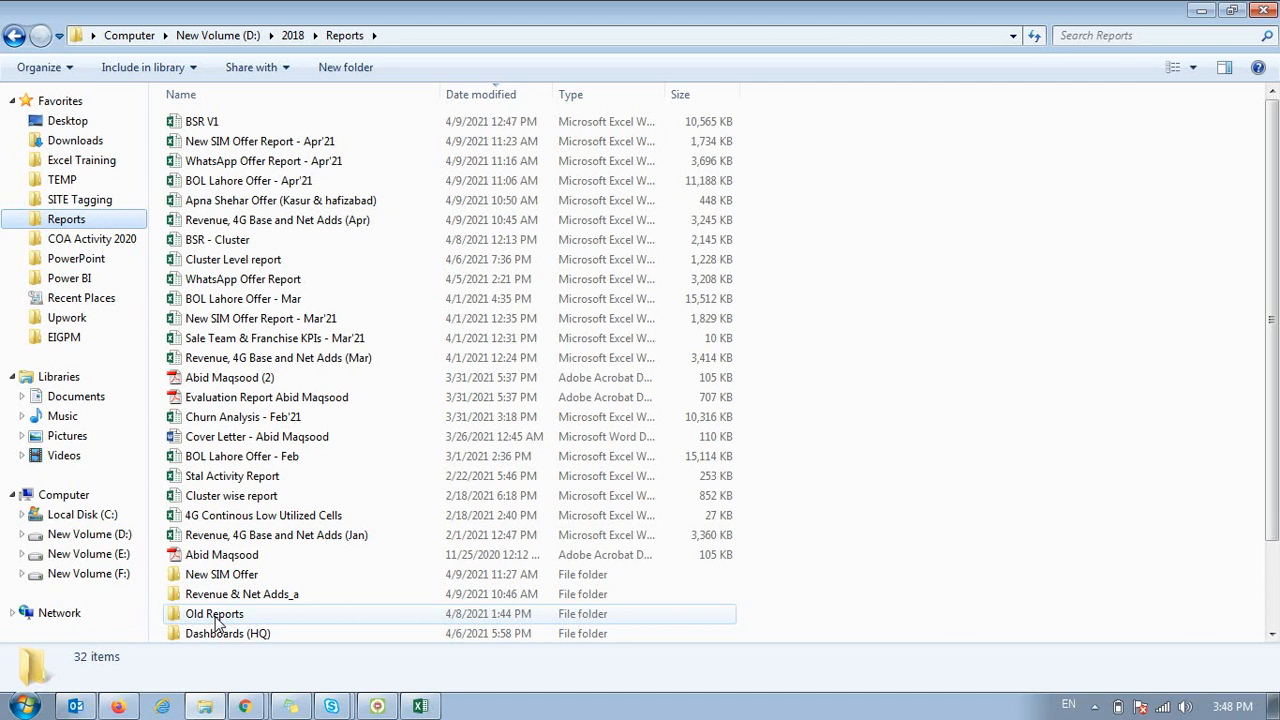
double_click(229, 614)
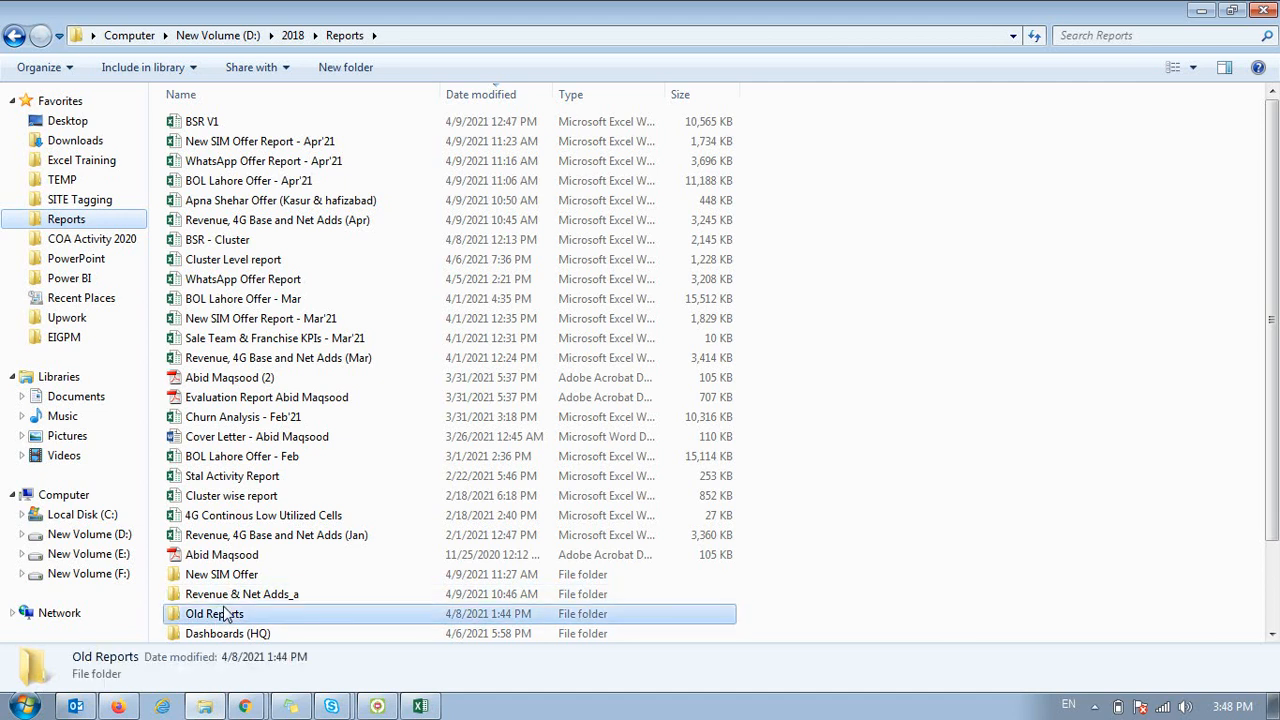
left_click(210, 264)
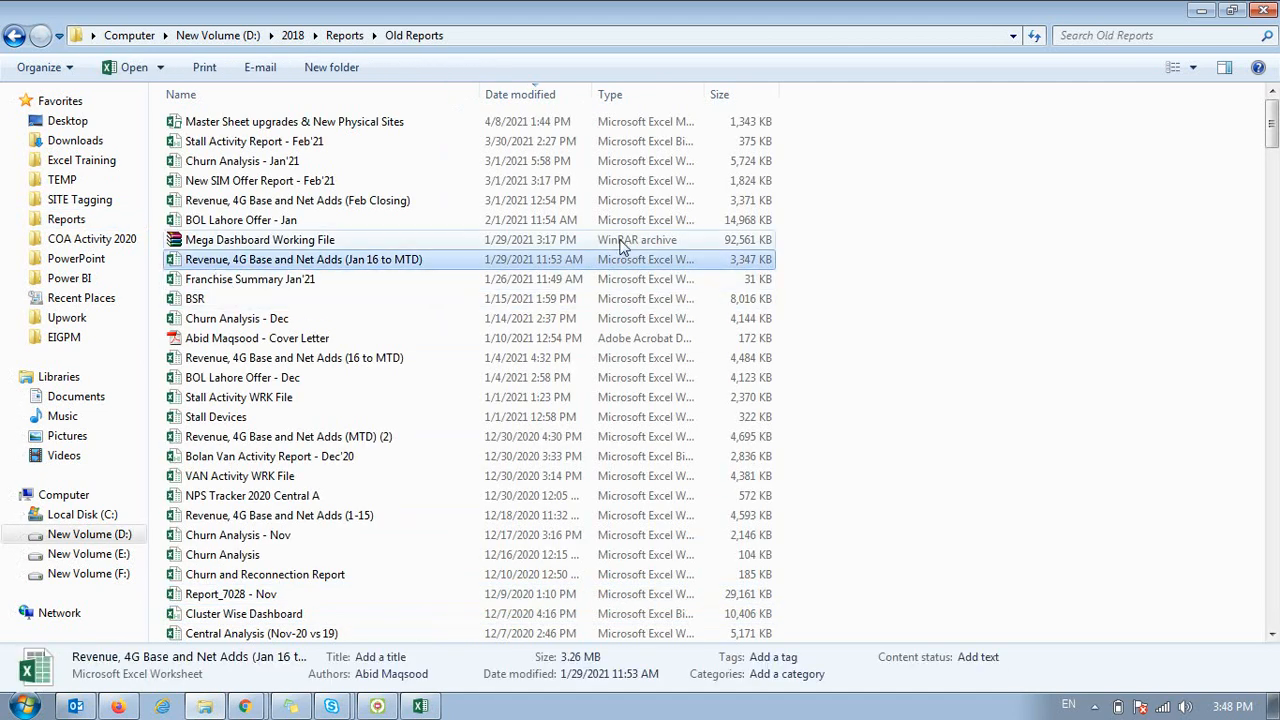
Search the Old Reports folder for "tech", then replace the search term with "ava".
left_click(1112, 38)
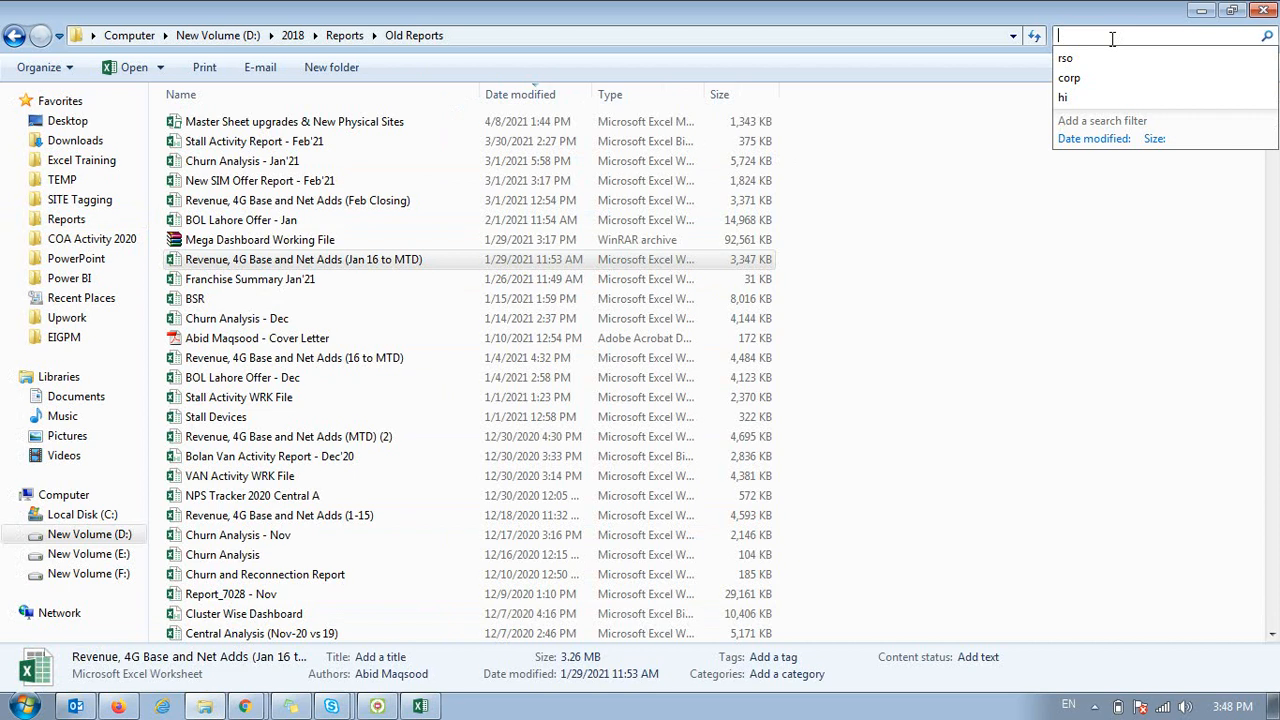
type("eid")
type("tech")
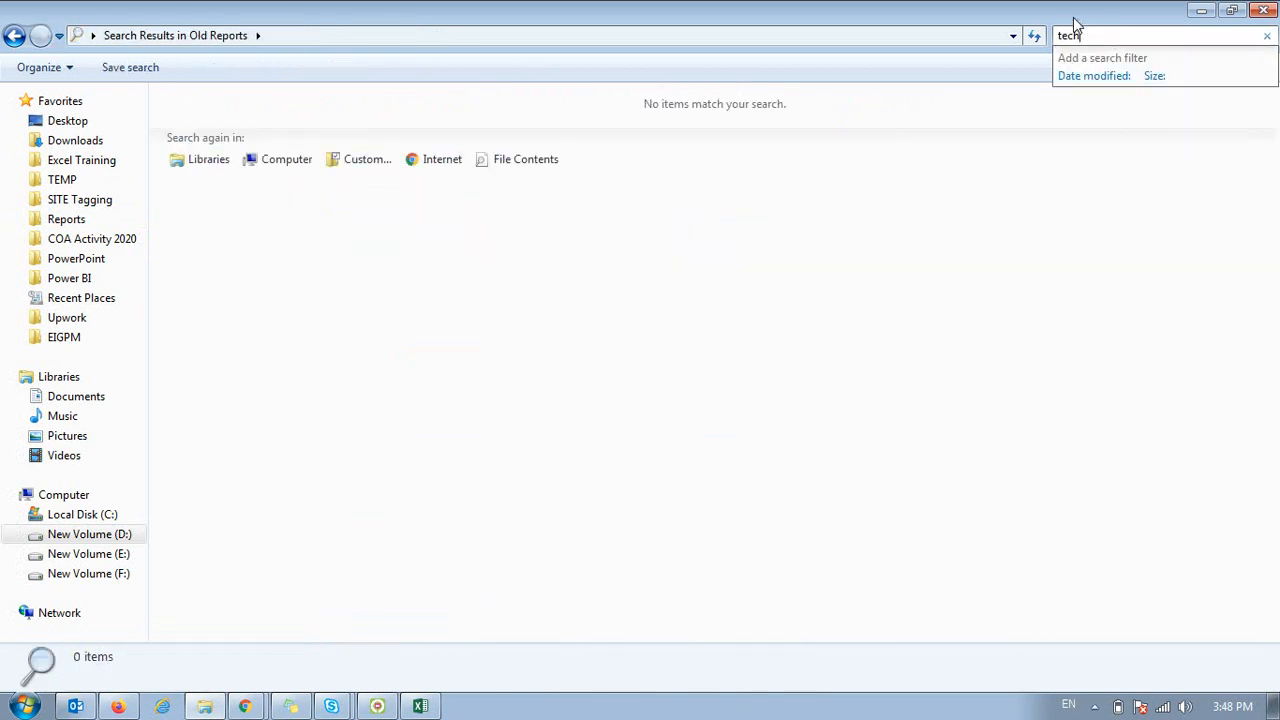
key("BackSpace")
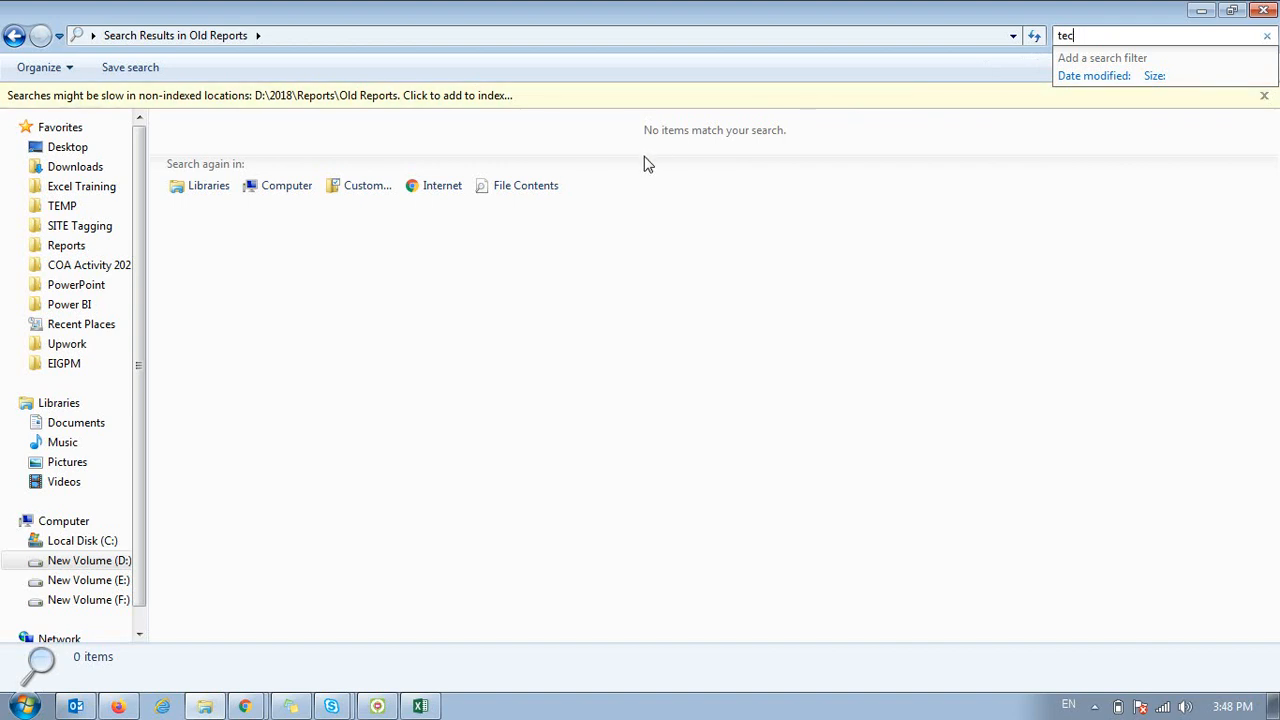
key("BackSpace")
key("BackSpace")
key("BackSpace")
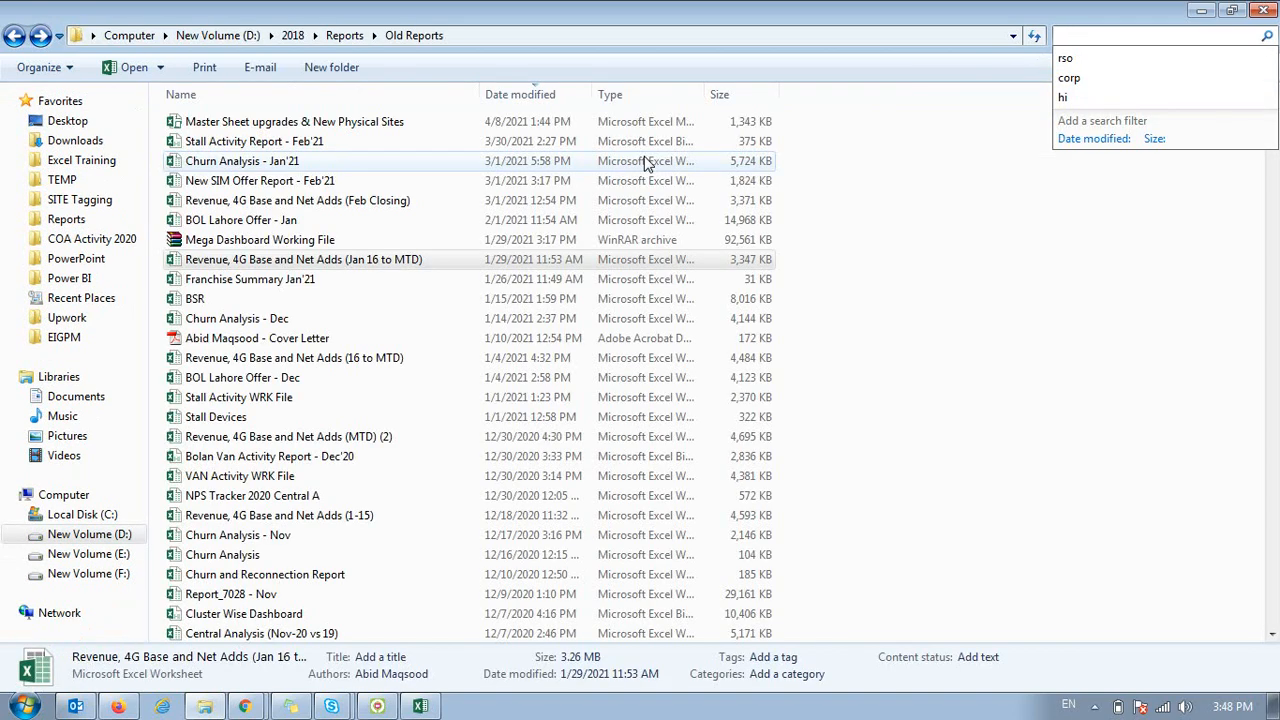
type("ava")
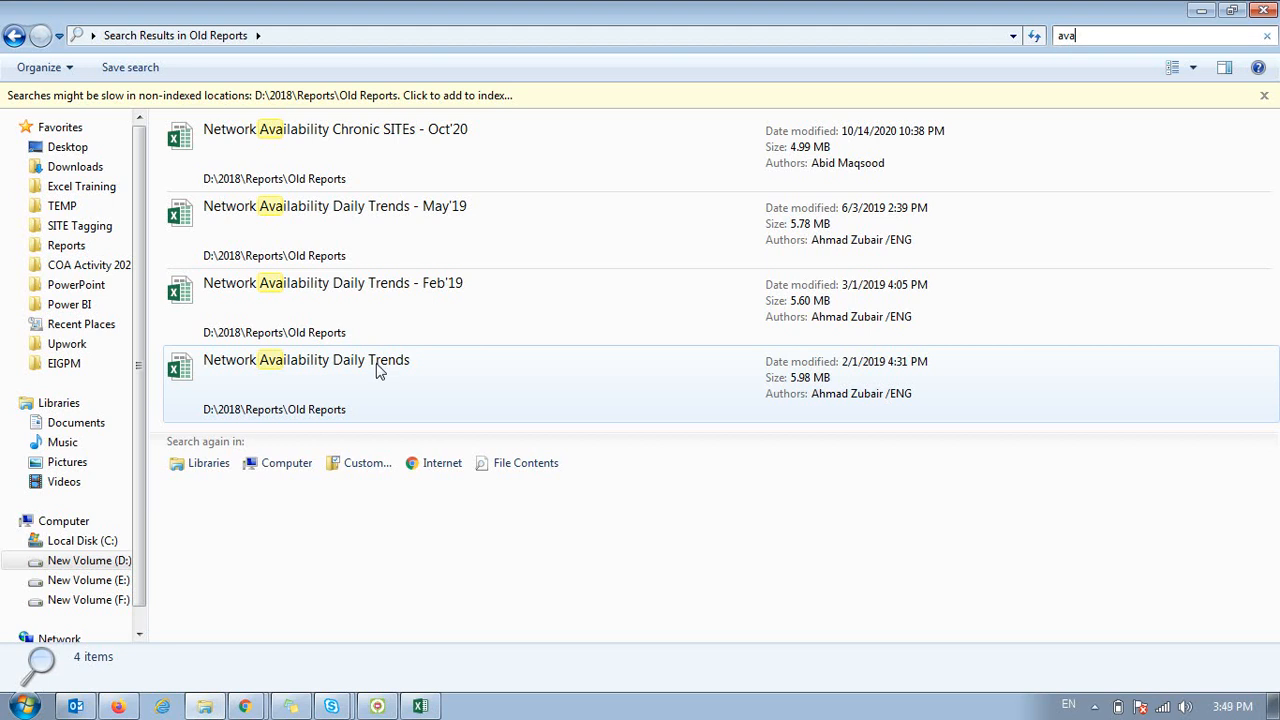
Open the 2019 folder inside TEMP, search it for "ava", and look through the matching availability workbooks.
left_click(57, 208)
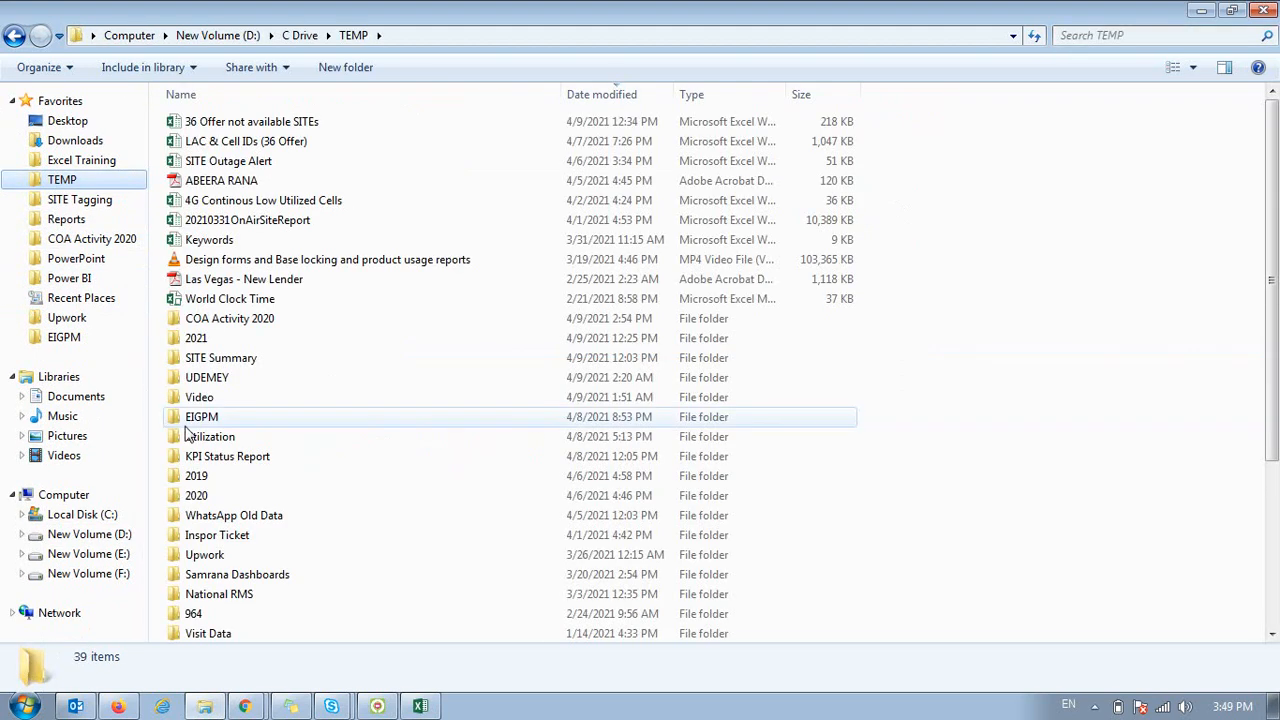
double_click(228, 476)
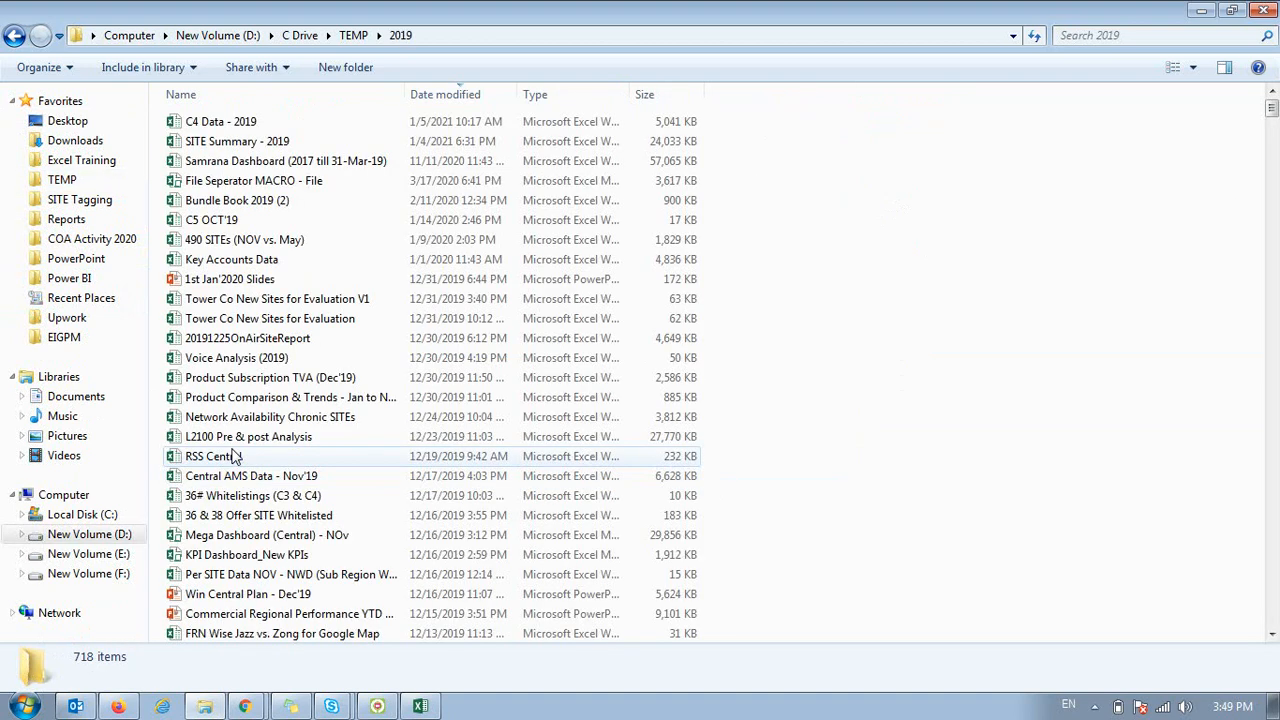
left_click(1110, 35)
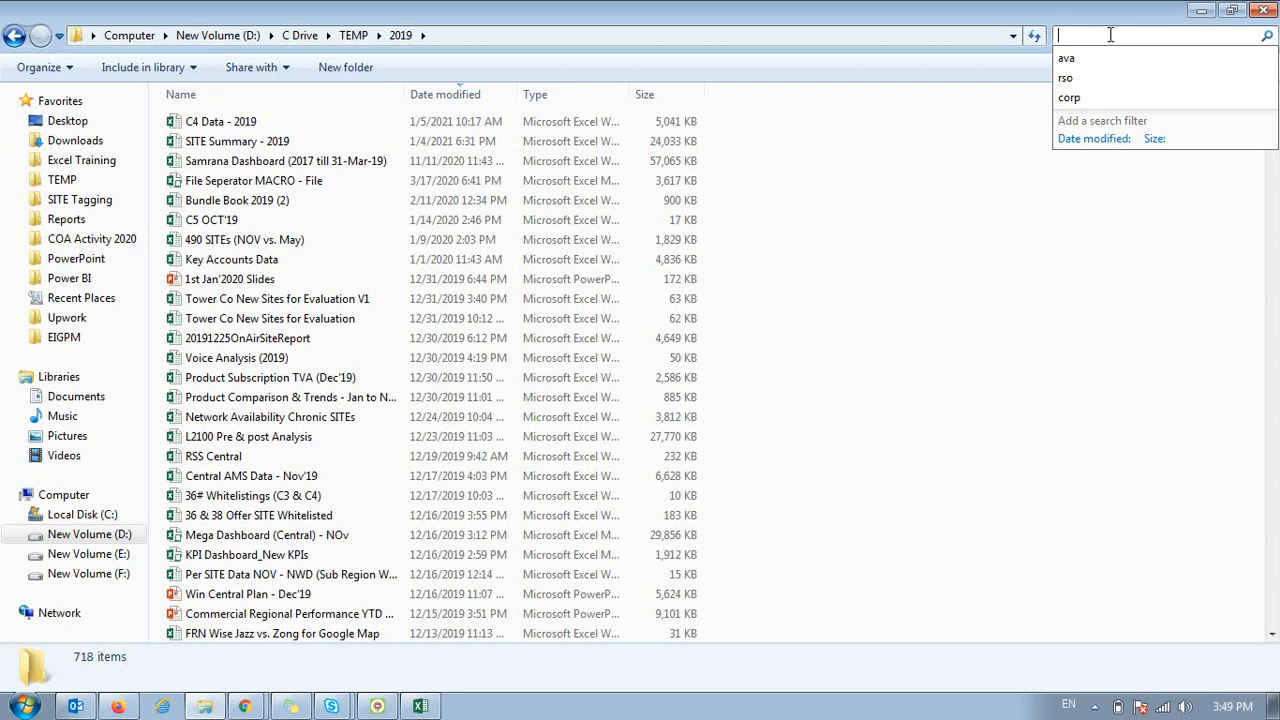
key("Down")
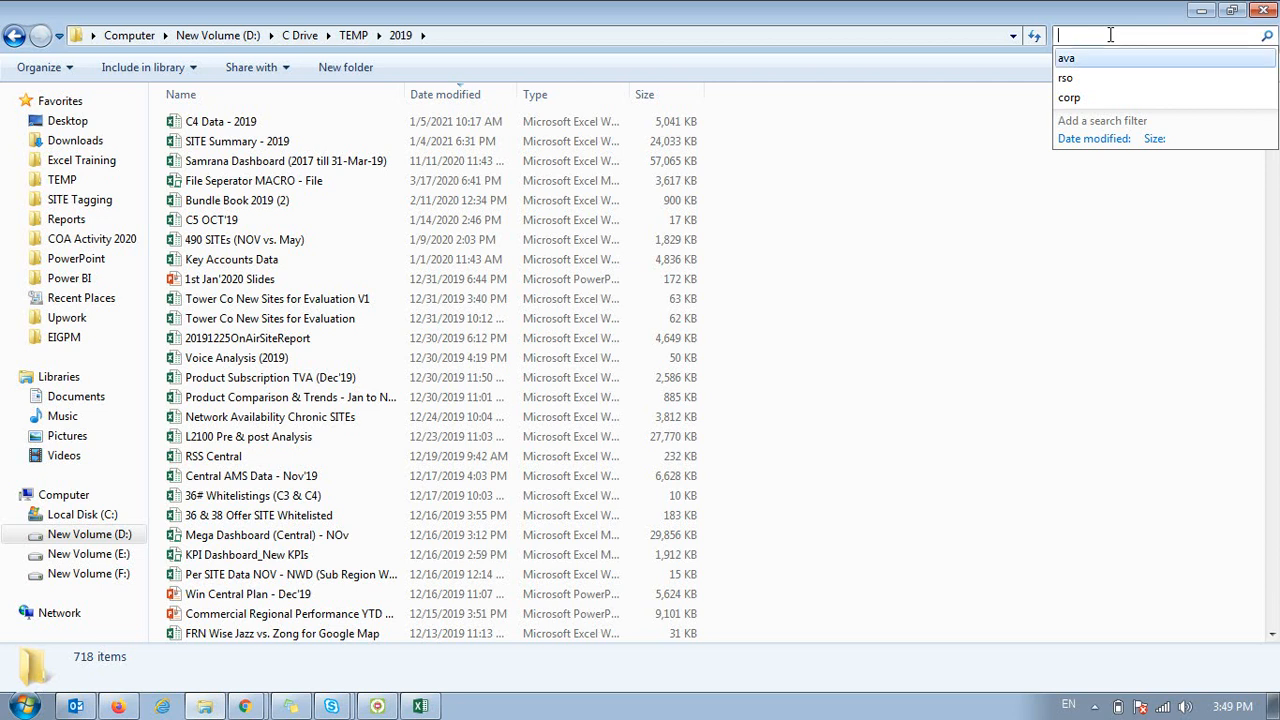
left_click(1100, 58)
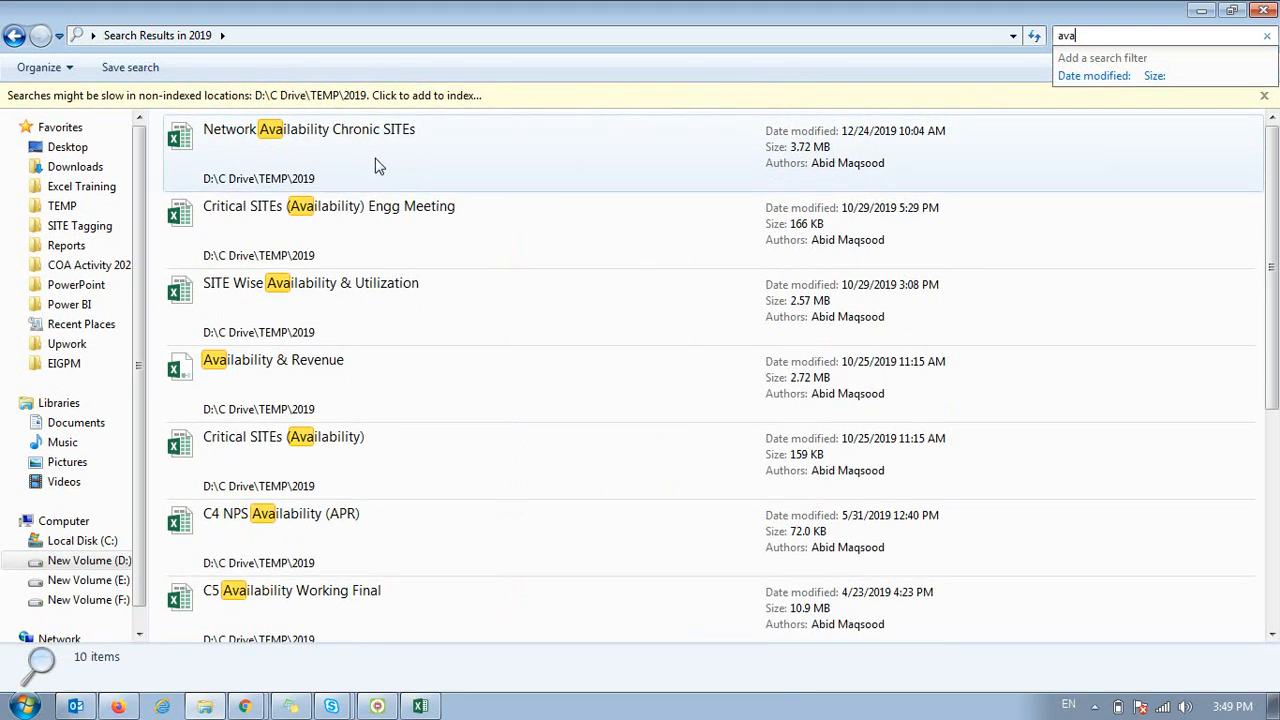
left_click(314, 297)
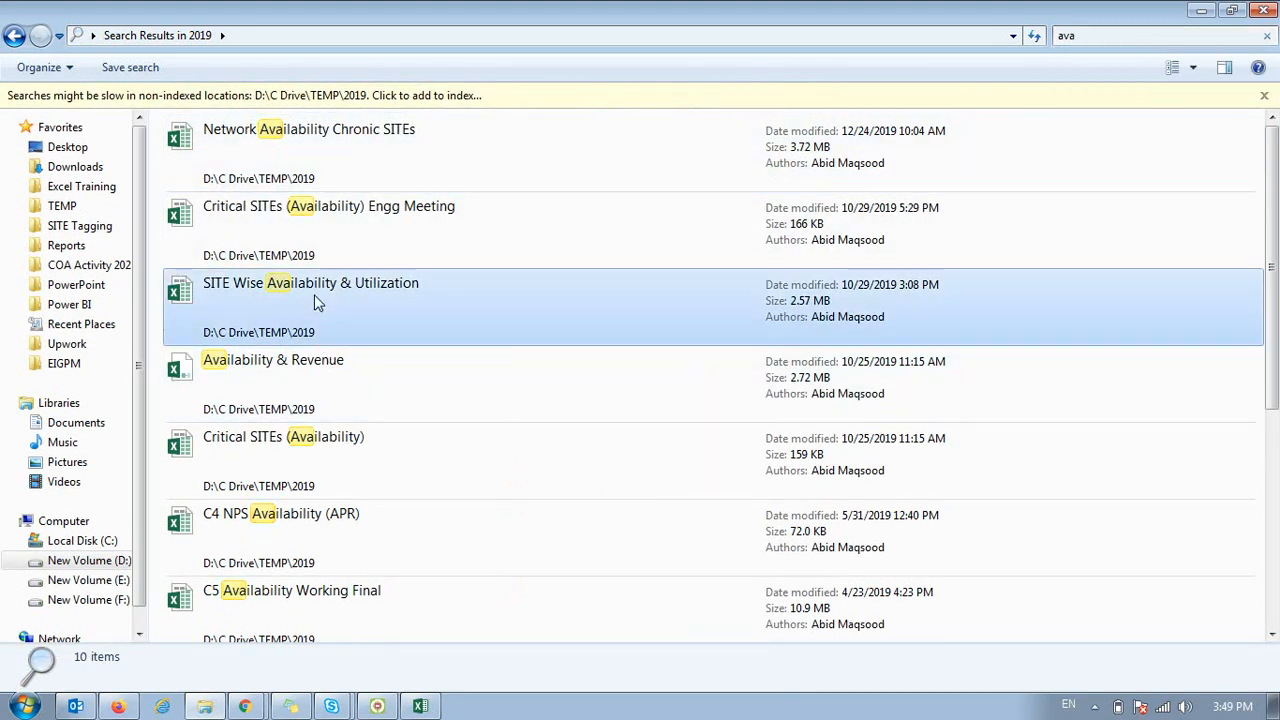
scroll(316, 303, "down", 3)
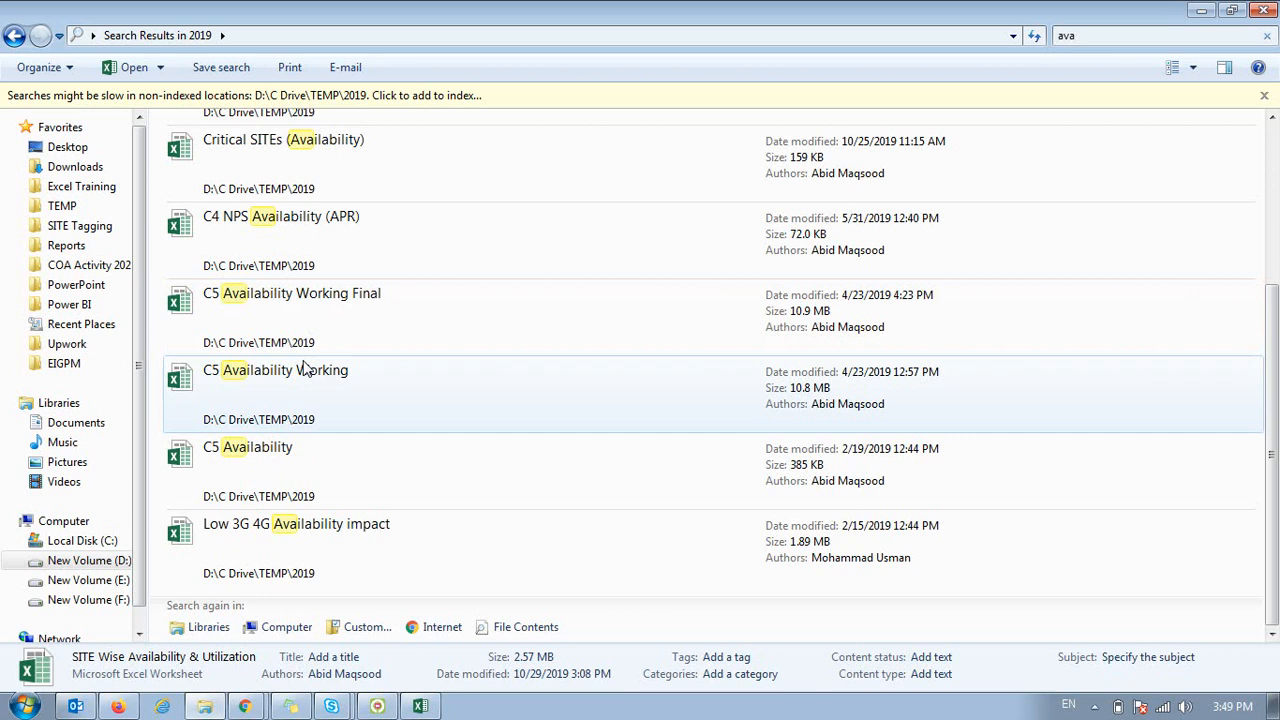
scroll(305, 368, "up", 3)
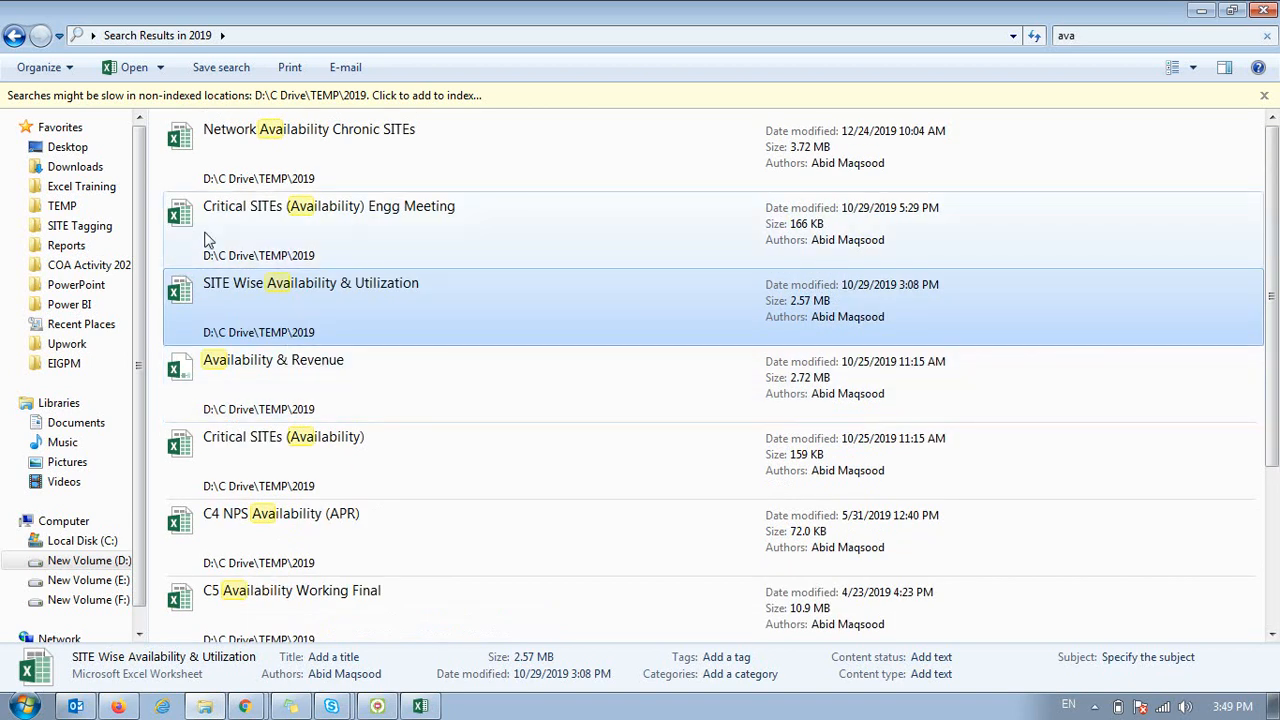
Open the KPI Status Report folder in TEMP, point out its data subfolders and the PowerPivot workbook, and return to TEMP.
left_click(68, 206)
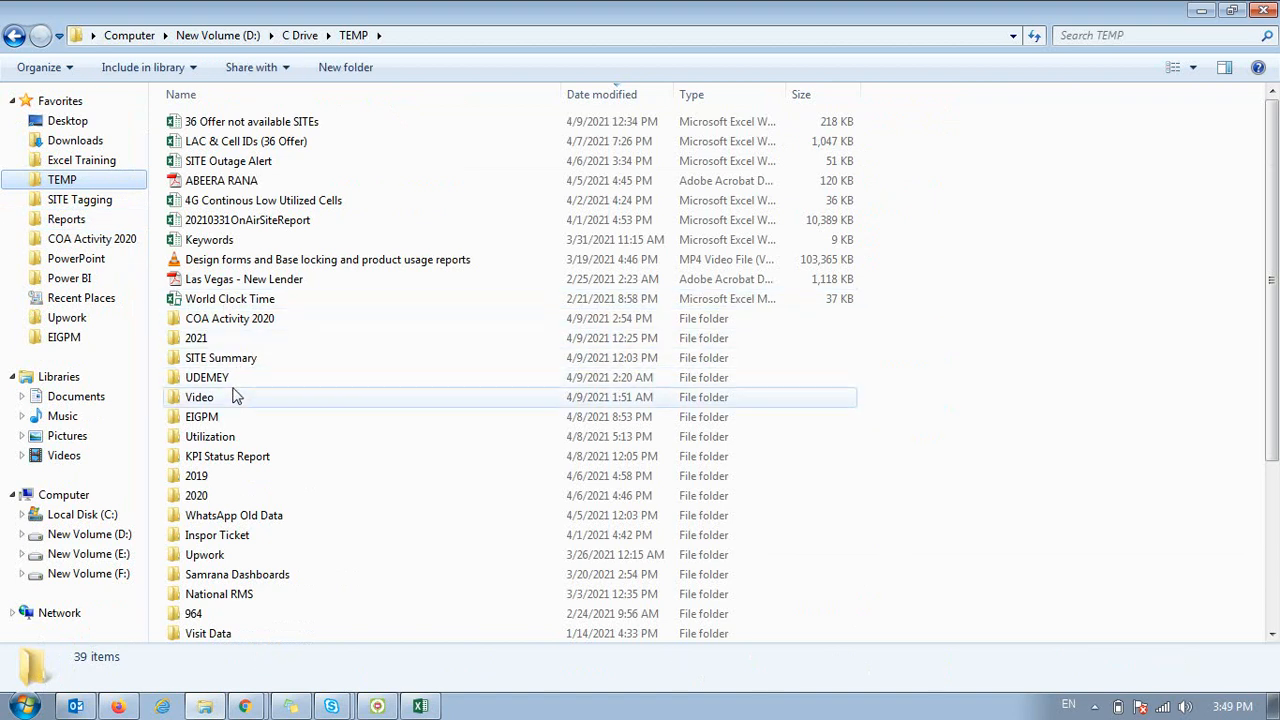
double_click(222, 456)
left_click_drag(288, 336, 134, 186)
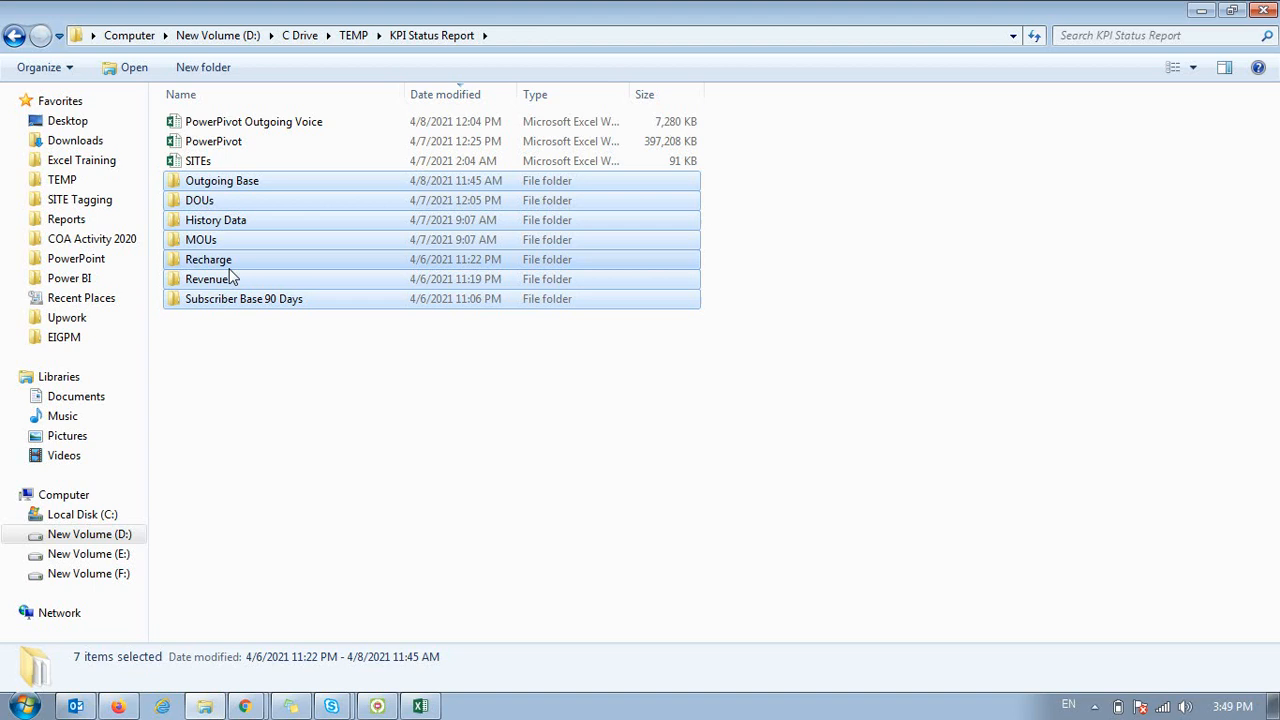
left_click(215, 148)
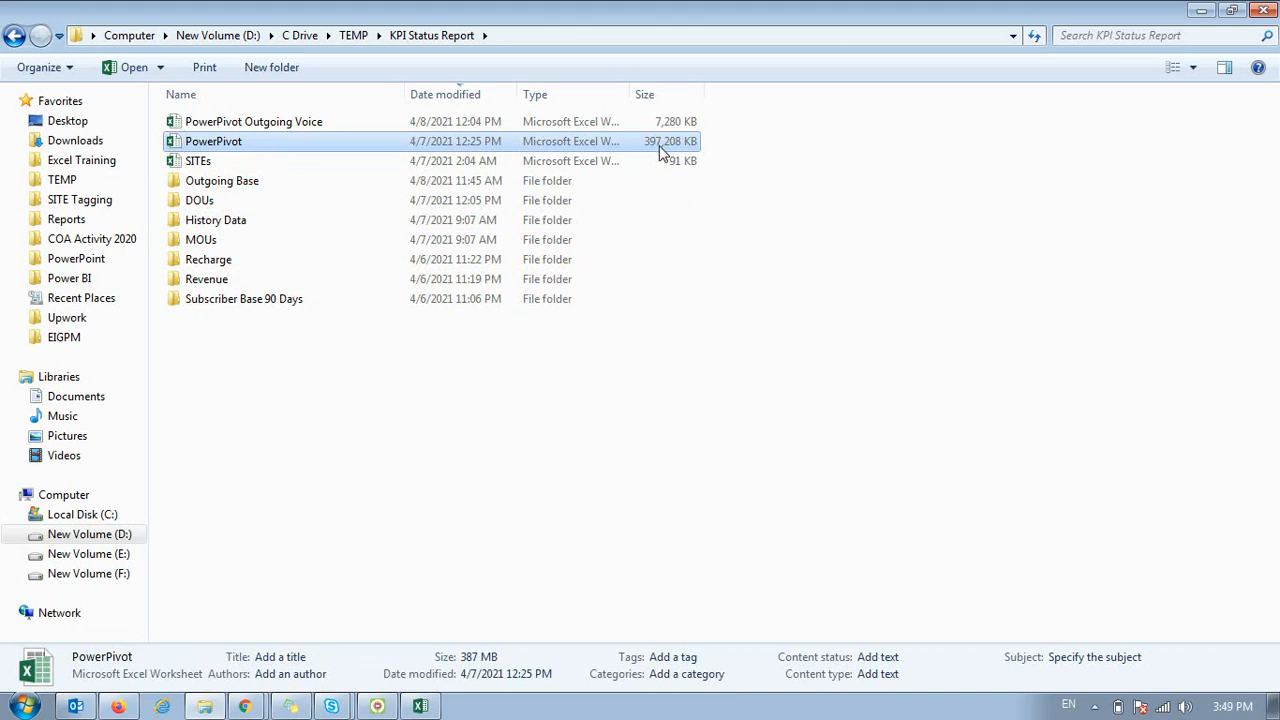
left_click(352, 35)
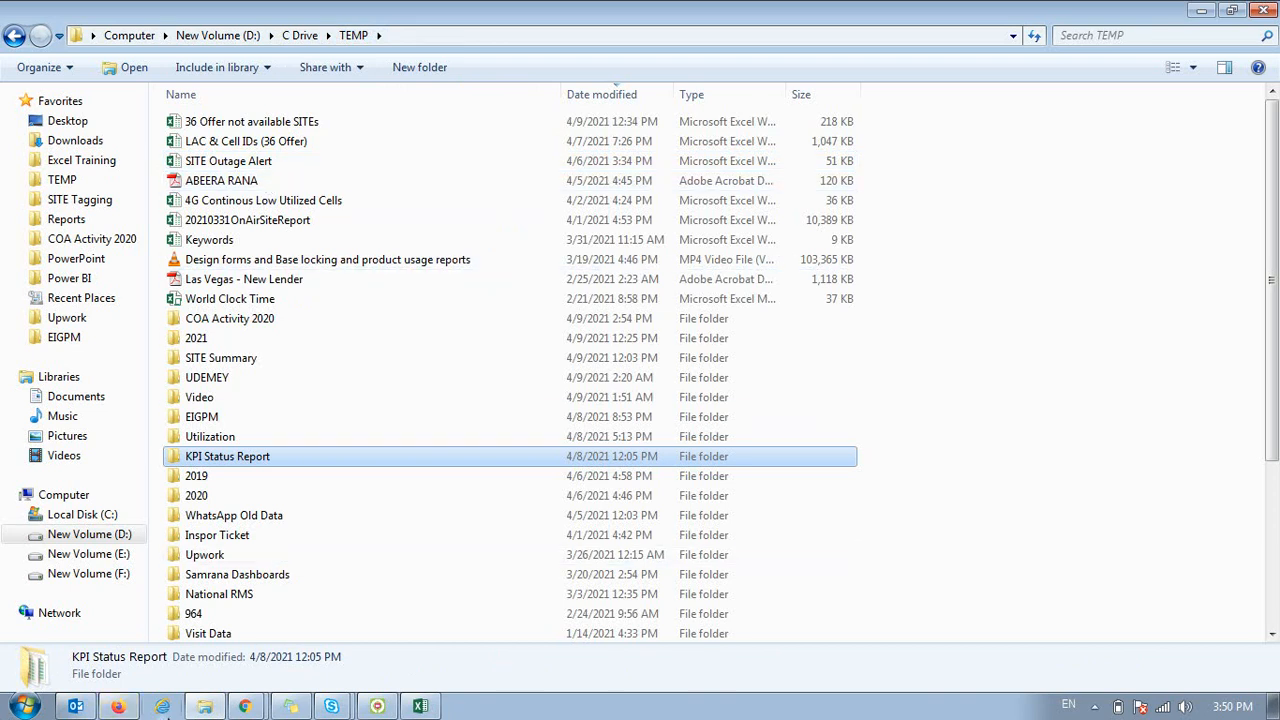
Switch back to Excel, fill rows 28 and 29 below the KPI blocks with the current fill colour, and check the dashboard.
left_click(422, 707)
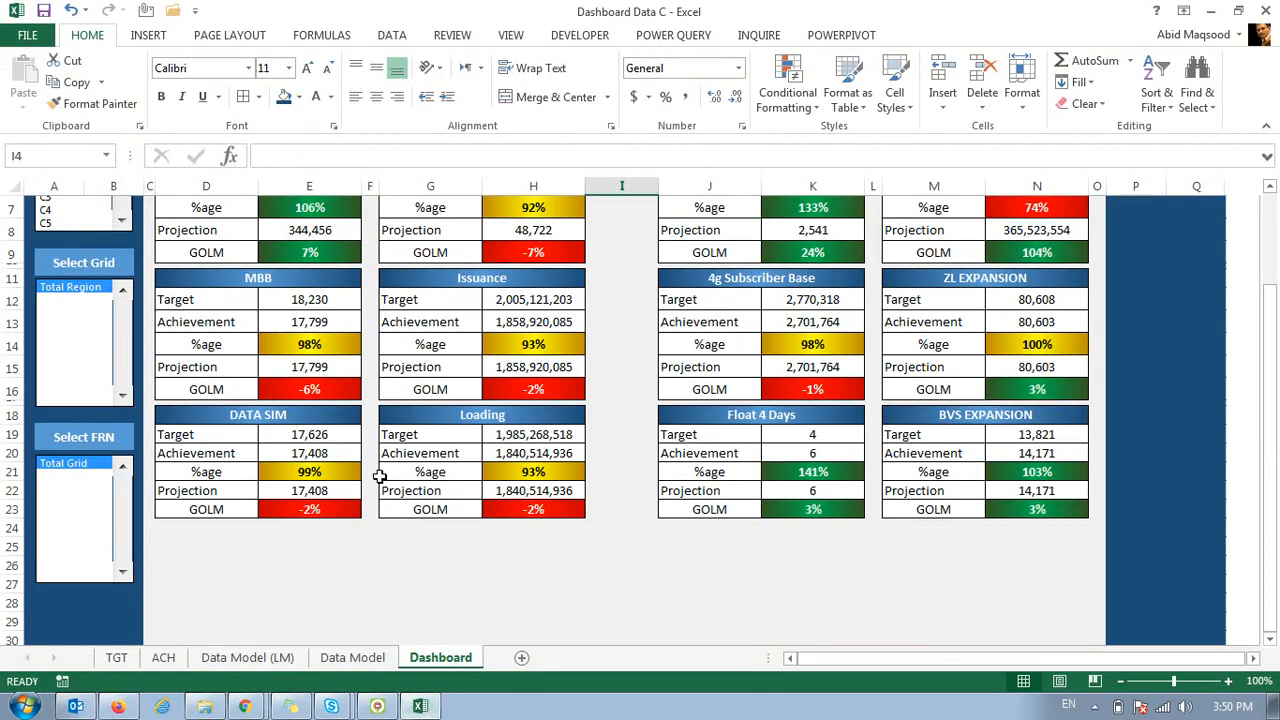
left_click_drag(12, 603, 12, 621)
left_click(286, 96)
left_click(489, 531)
scroll(498, 528, "up", 1)
scroll(498, 528, "up", 2)
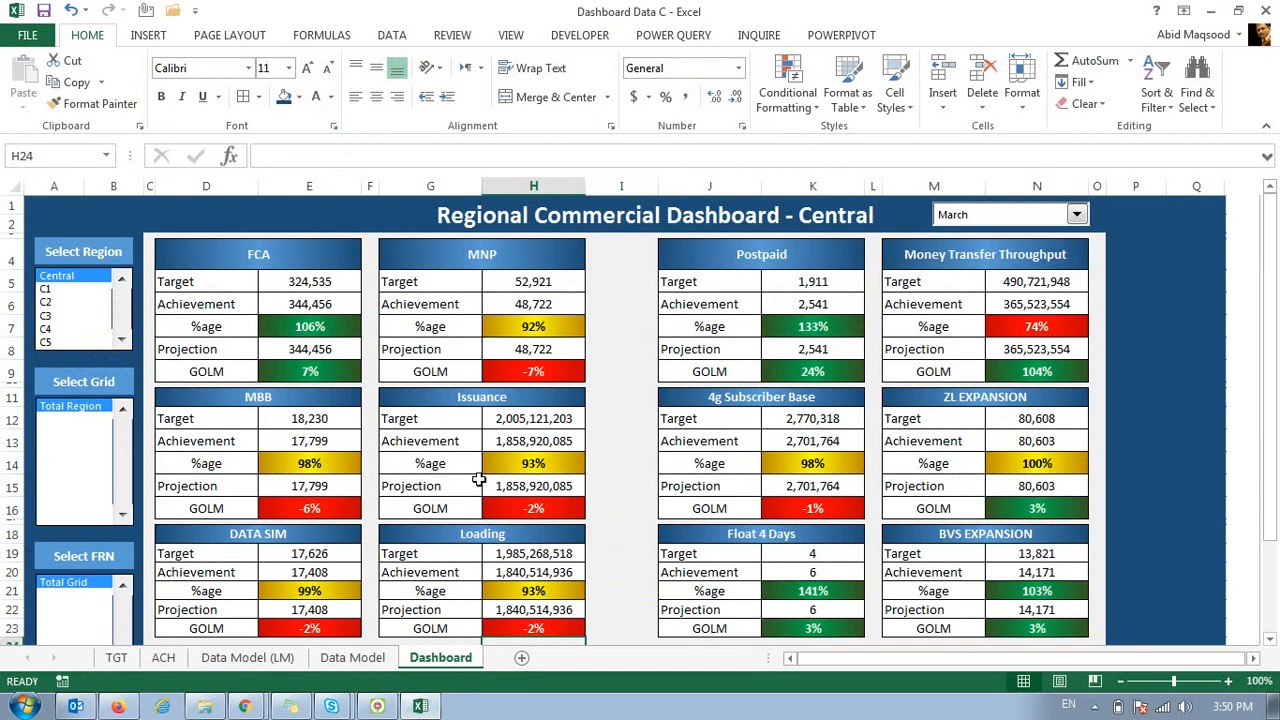
scroll(479, 481, "down", 1)
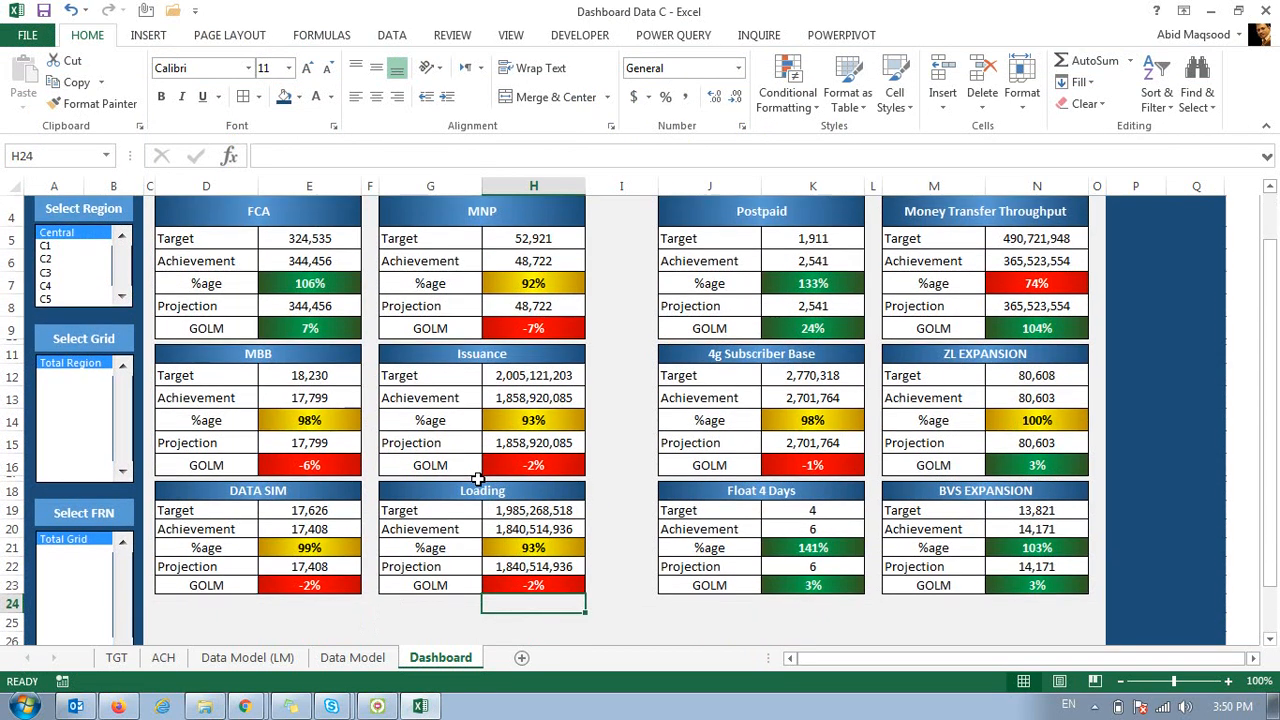
scroll(479, 481, "up", 1)
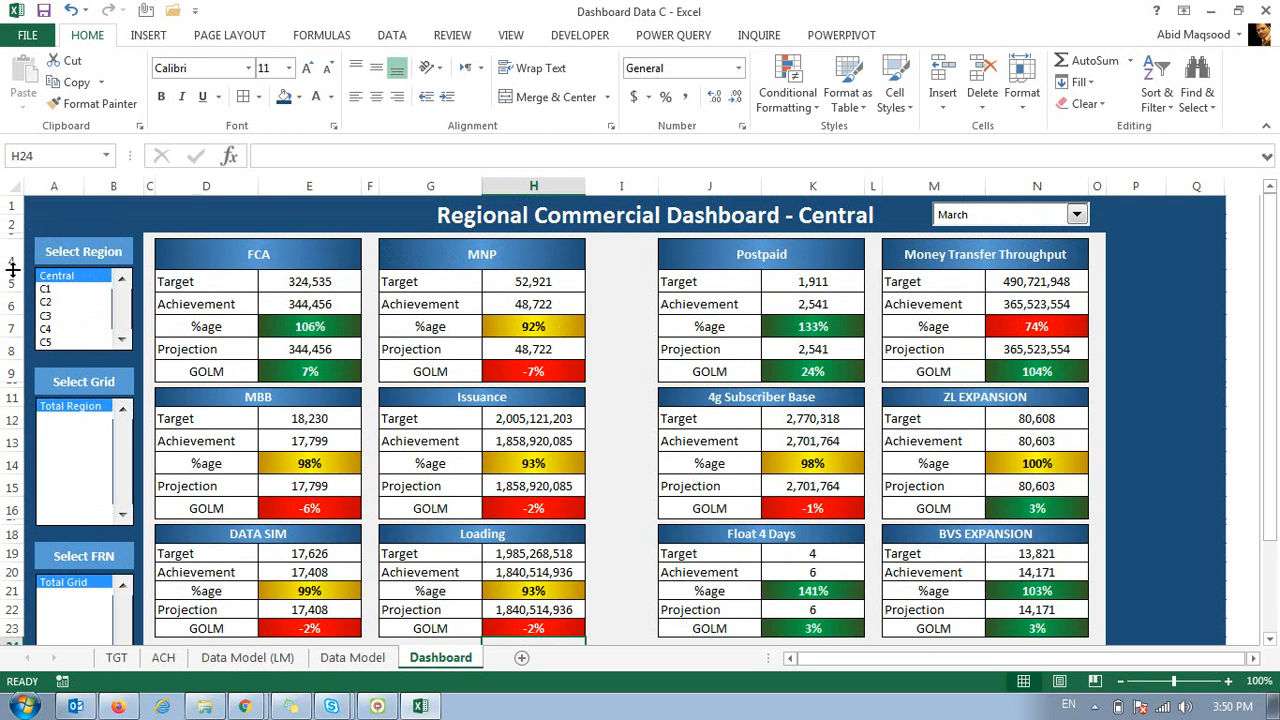
Reduce the height of row 4, which holds the FCA, MNP, Postpaid and Money Transfer Throughput headings.
left_click_drag(12, 269, 12, 258)
left_click(592, 273)
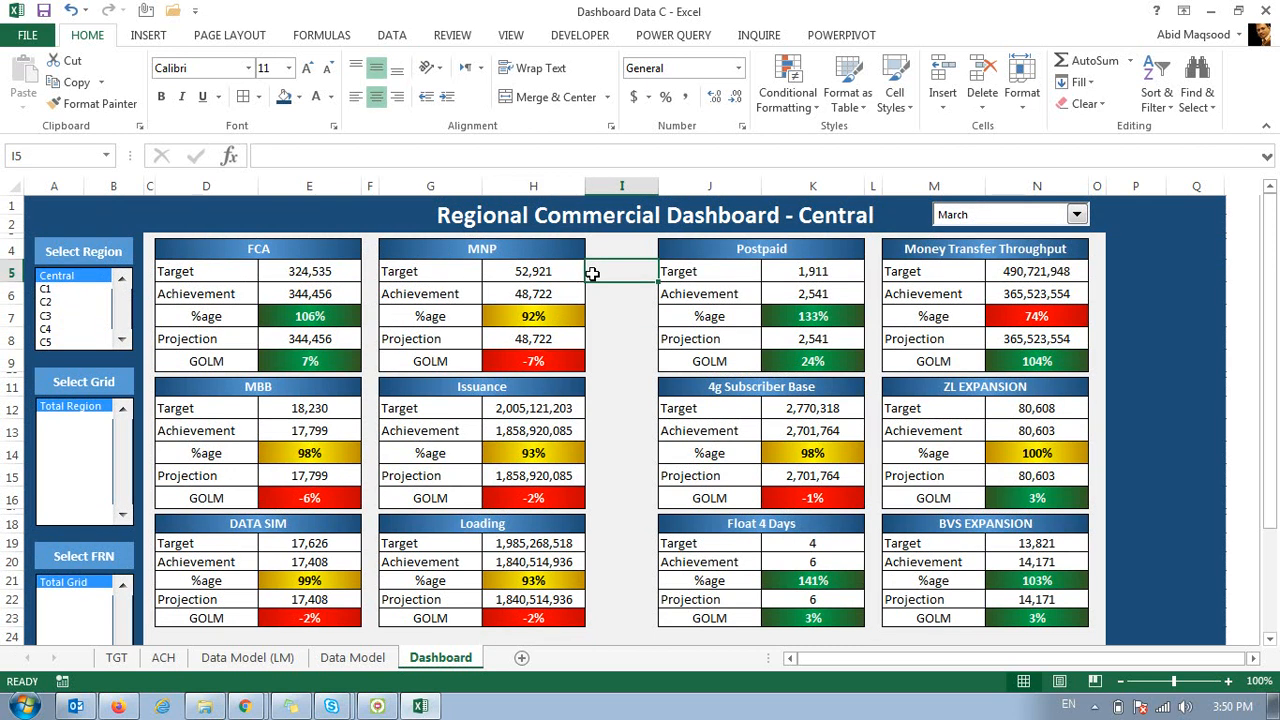
left_click(513, 249)
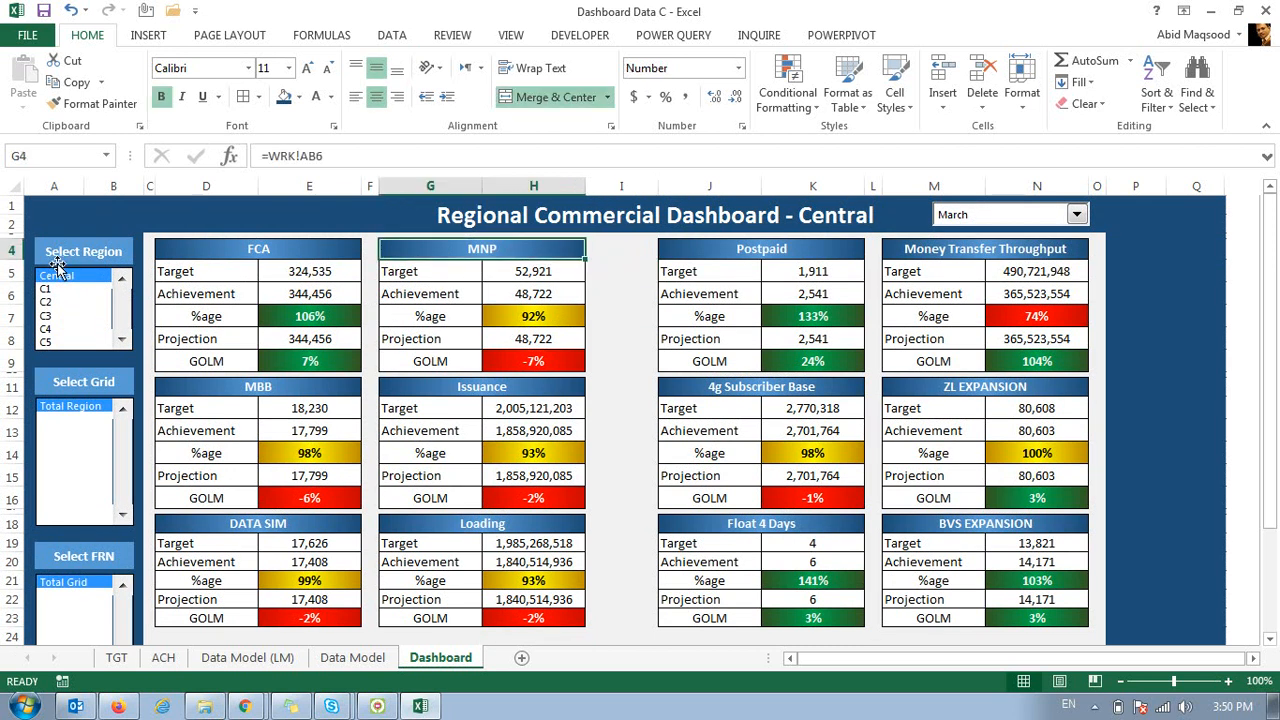
left_click(166, 252)
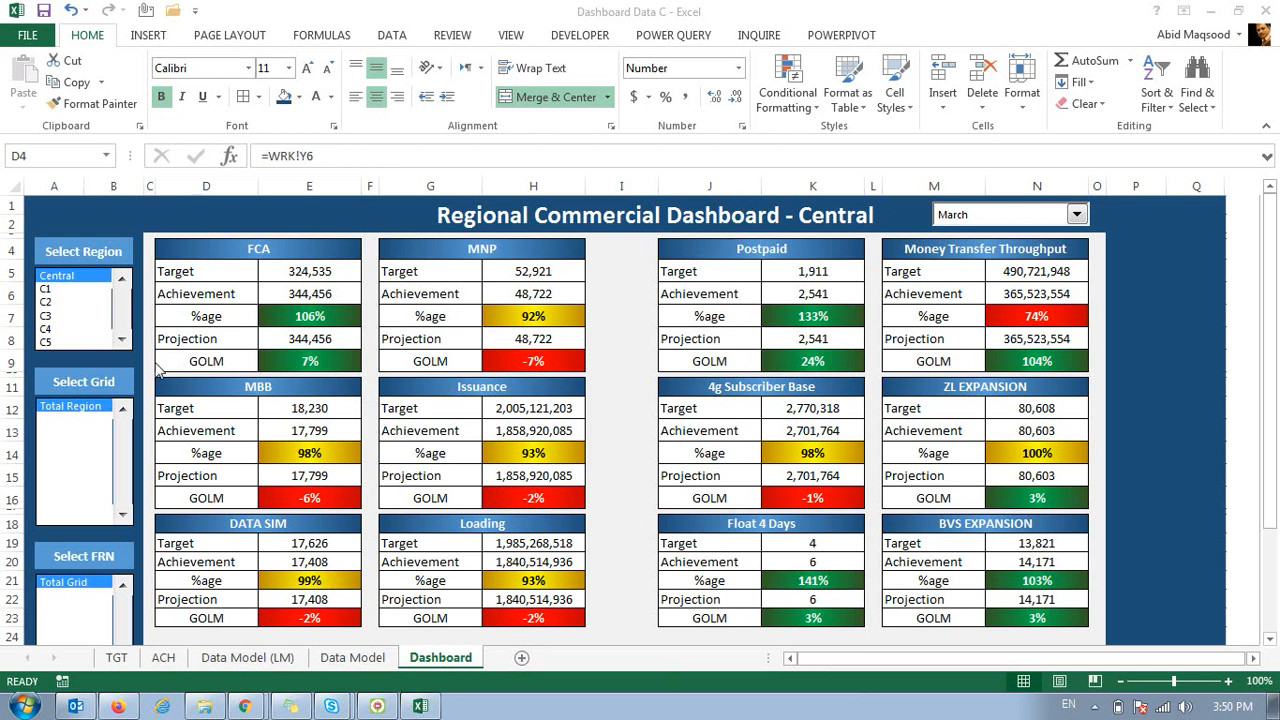
Unhide the WRK sheet.
left_click(432, 658)
right_click(442, 657)
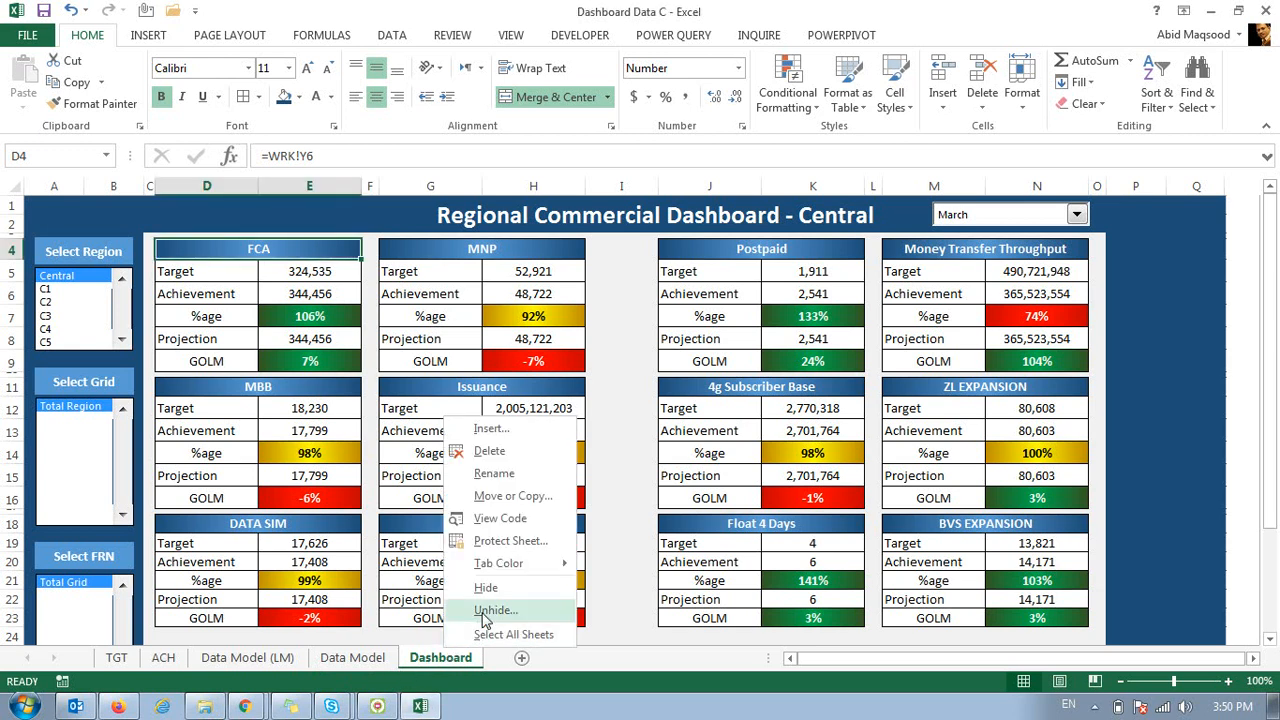
left_click(482, 612)
left_click(478, 677)
Examine the WRK sheet's selector cells and its month, region and grid lookup lists around row 12.
scroll(414, 480, "up", 20)
scroll(414, 480, "up", 5)
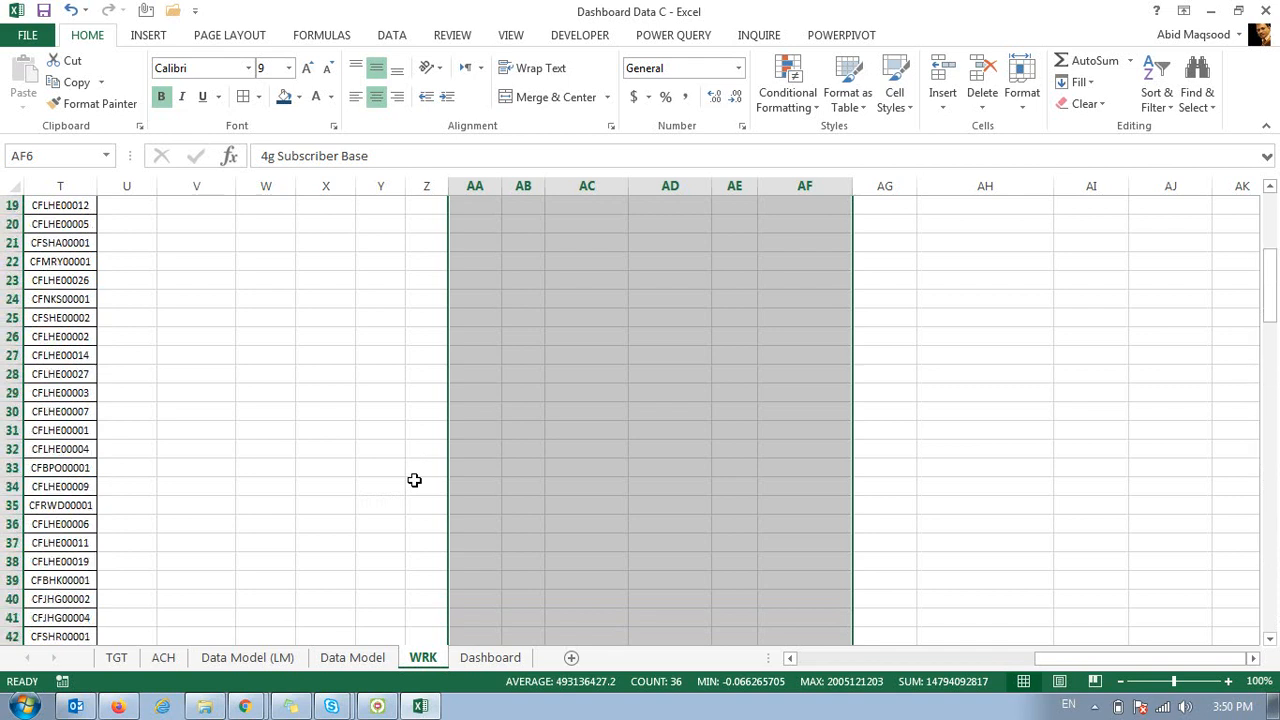
key("ctrl+Home")
key("Down")
key("Down")
key("Down")
key("Down")
key("Down")
key("Right")
key("Right")
key("Right")
key("Right")
key("Right")
key("Right")
key("Down")
key("Down")
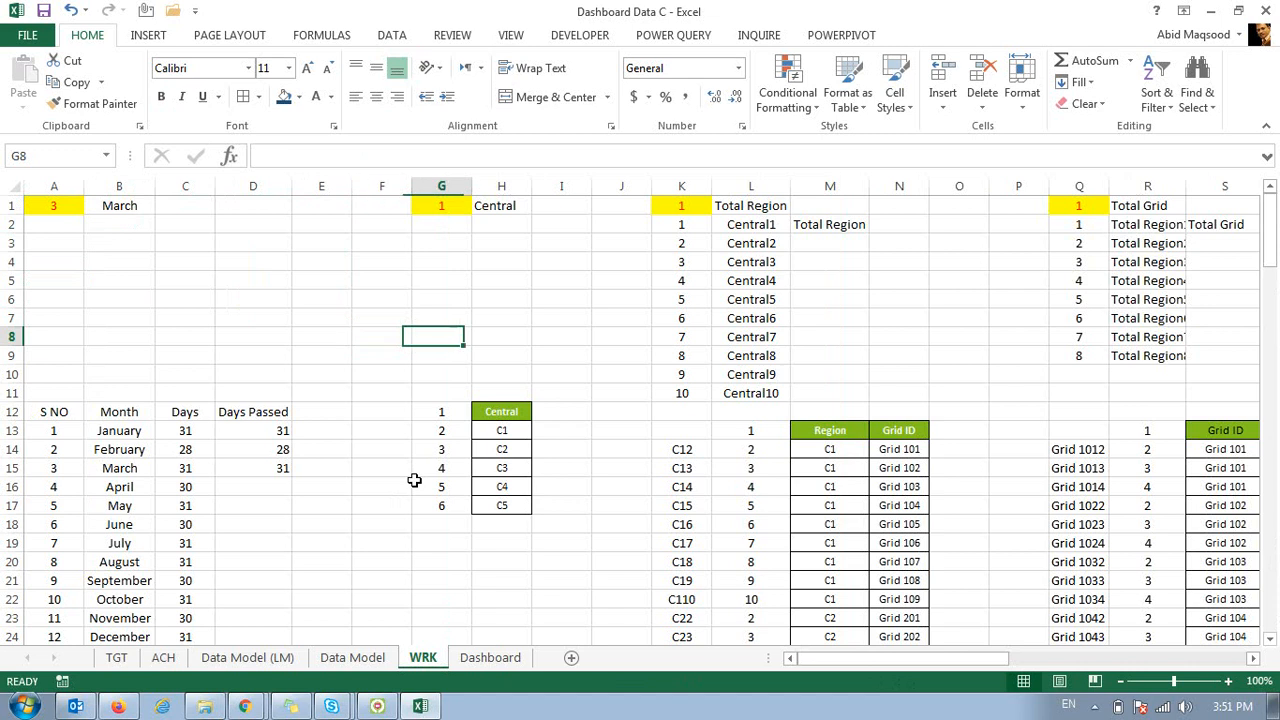
key("Down")
key("Down")
key("Down")
key("Down")
key("Right")
key("Right")
key("Right")
key("Right")
key("Right")
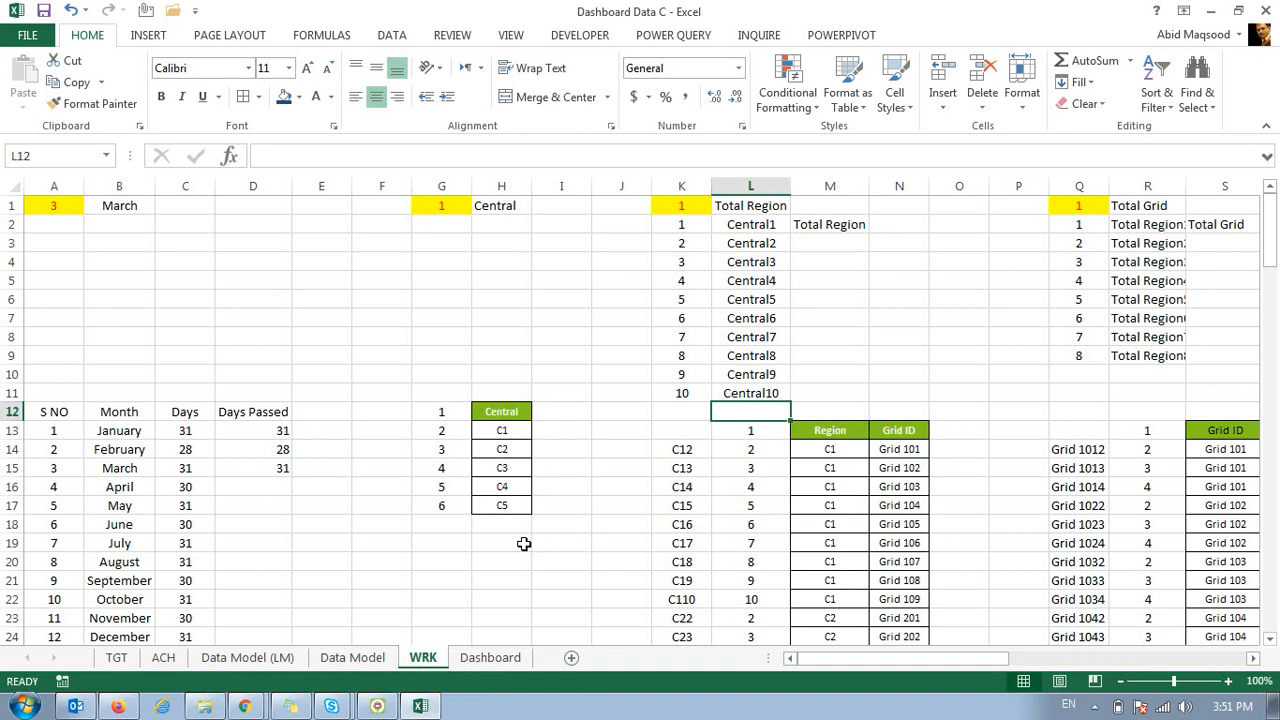
Return to the Dashboard sheet and review the KPI blocks and the merged title banner in rows 1 and 2.
left_click(489, 658)
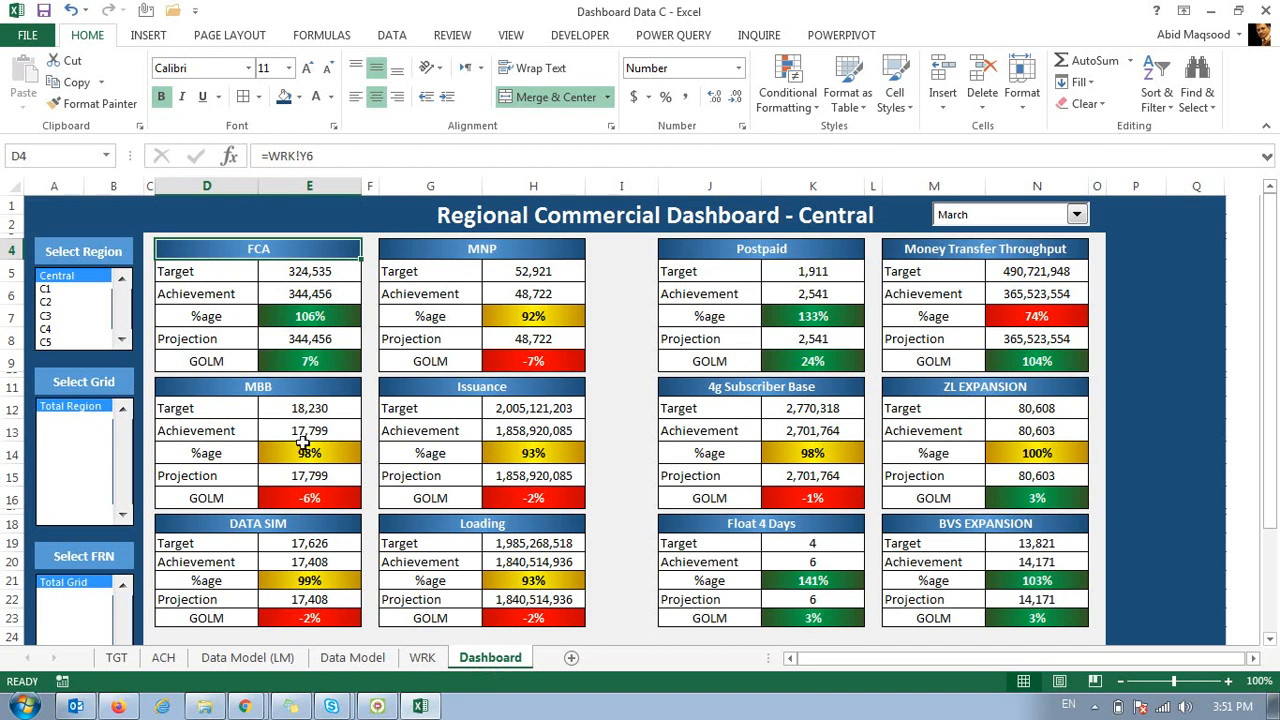
scroll(303, 440, "down", 2)
scroll(303, 440, "up", 2)
left_click(100, 210)
left_click_drag(100, 210, 1192, 224)
left_click(603, 242)
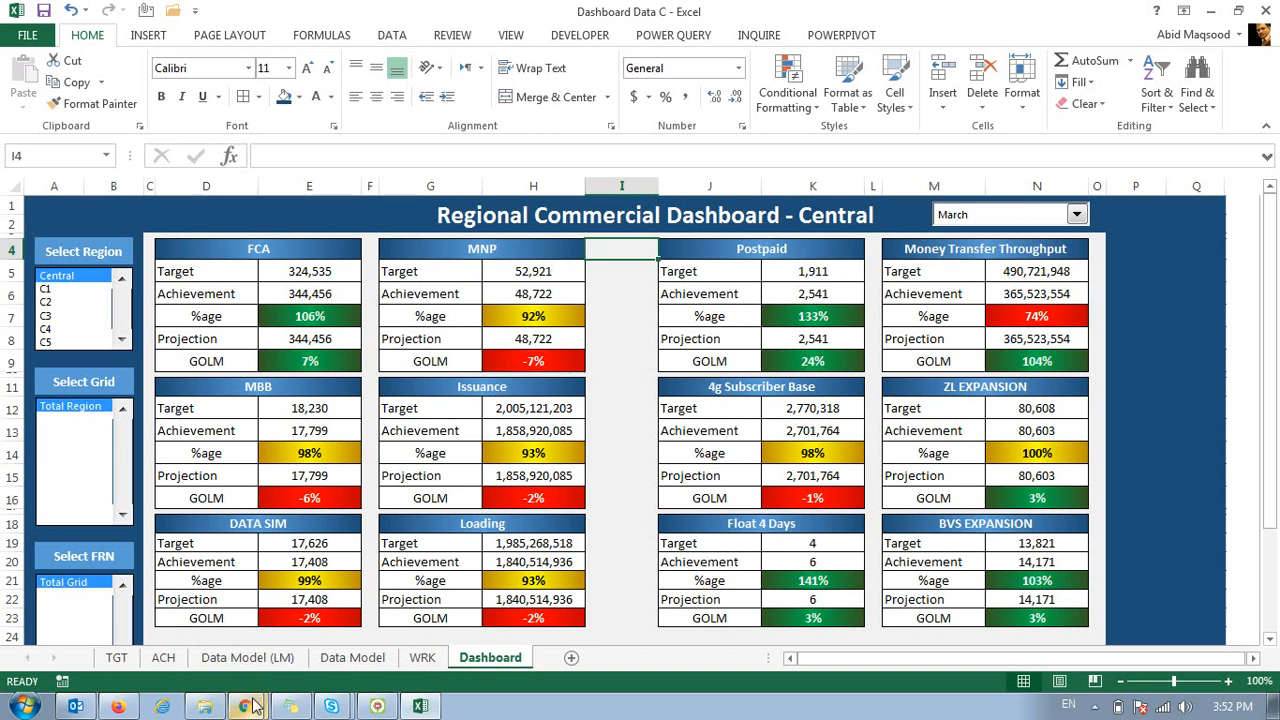
left_click(348, 200)
left_click_drag(118, 204, 520, 214)
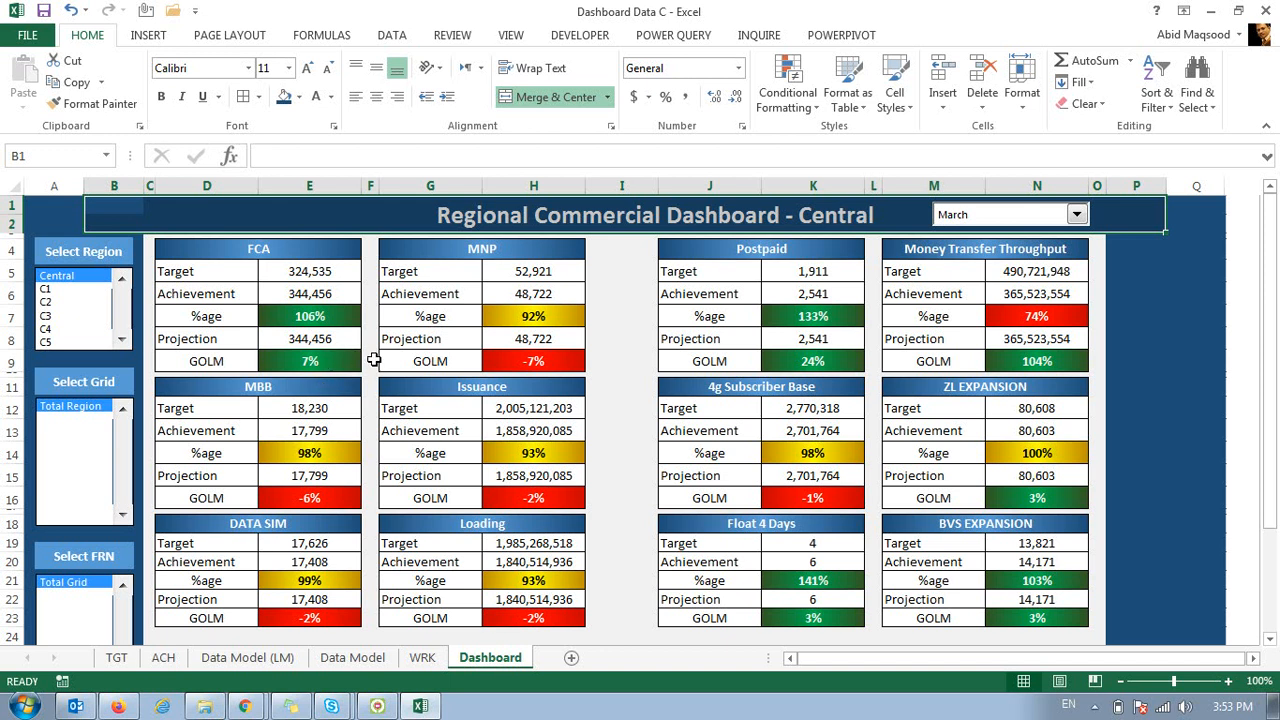
Review all three rows of KPI blocks on the Dashboard sheet, from FCA through BVS EXPANSION.
left_click(448, 300)
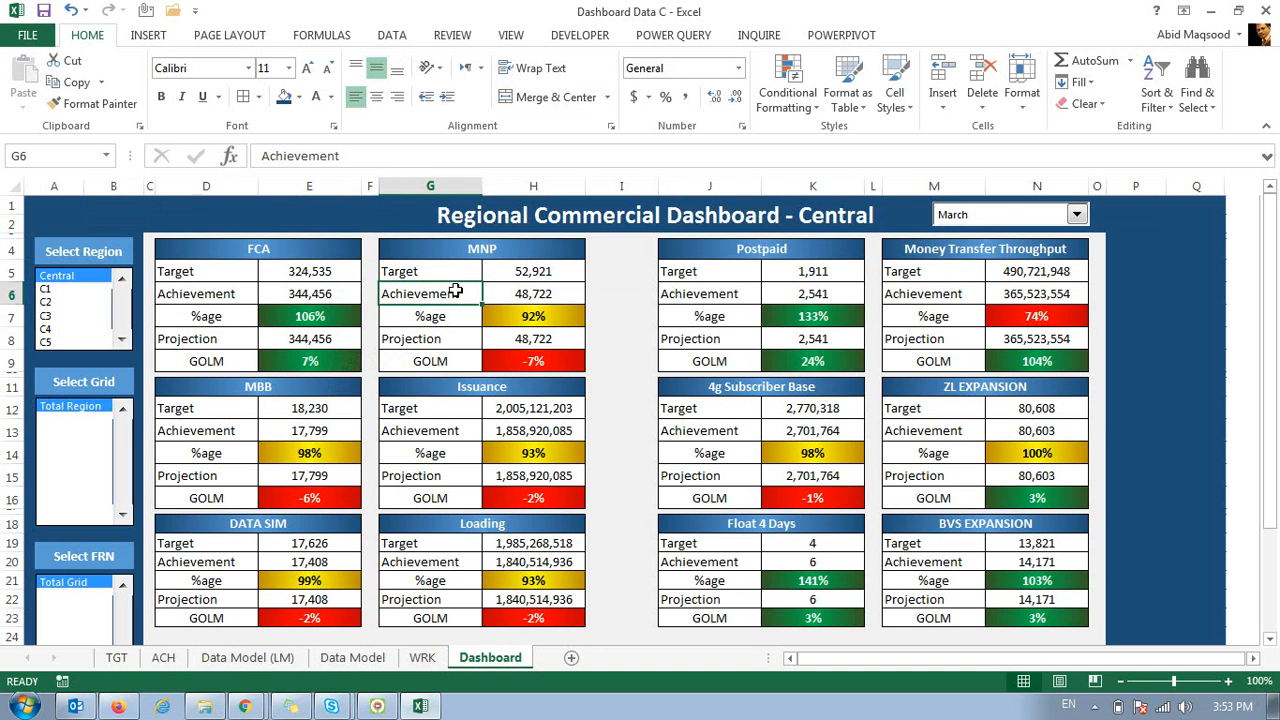
left_click_drag(212, 249, 1025, 388)
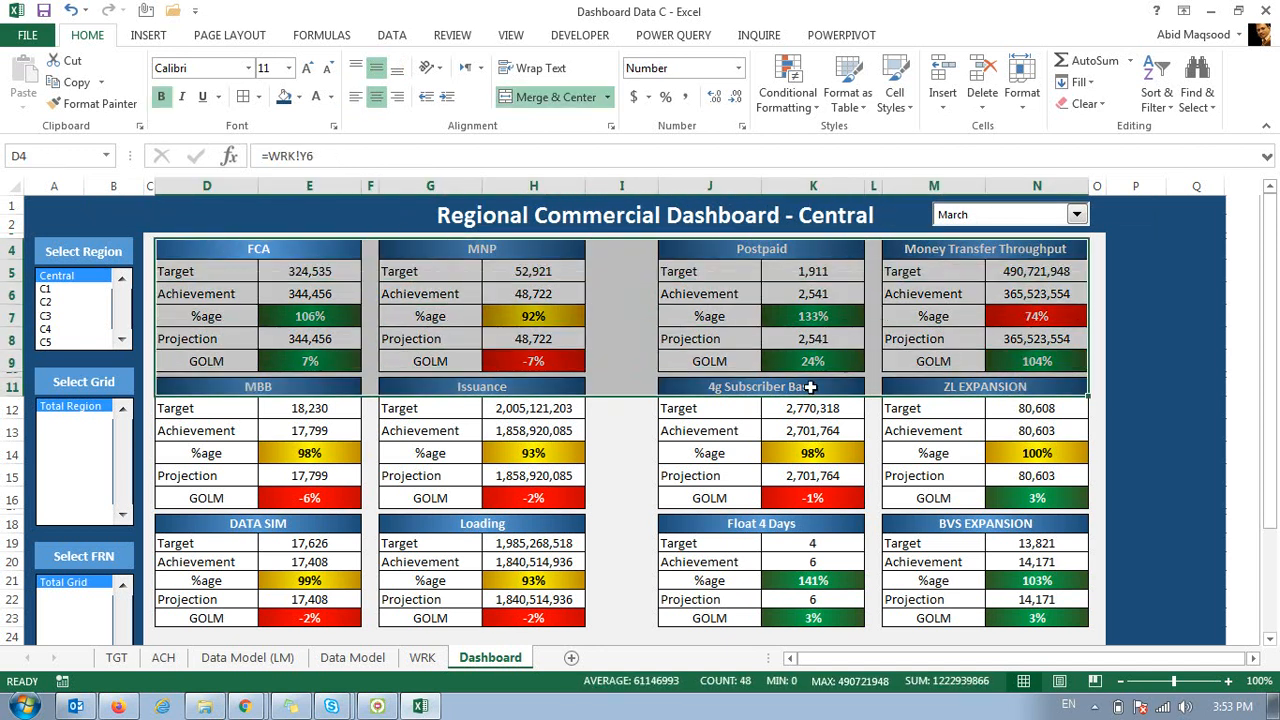
scroll(510, 398, "down", 1)
scroll(510, 398, "down", 1)
left_click_drag(190, 414, 982, 442)
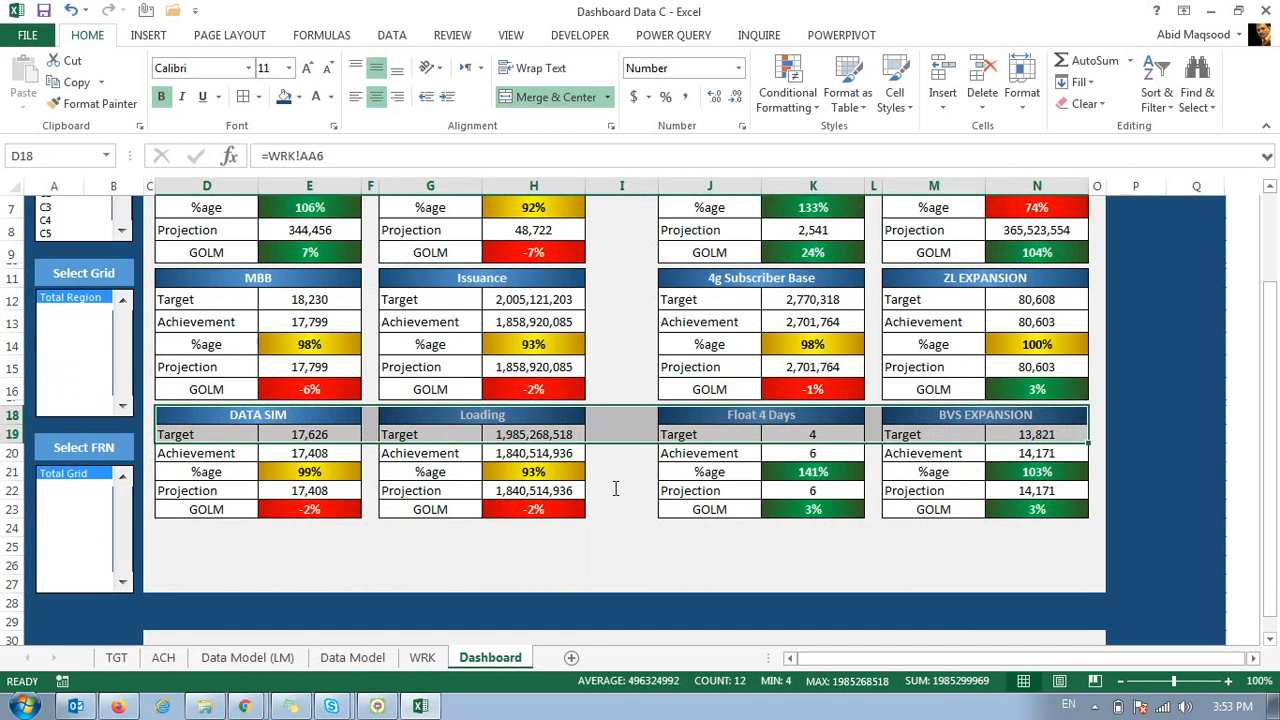
key("BackSpace")
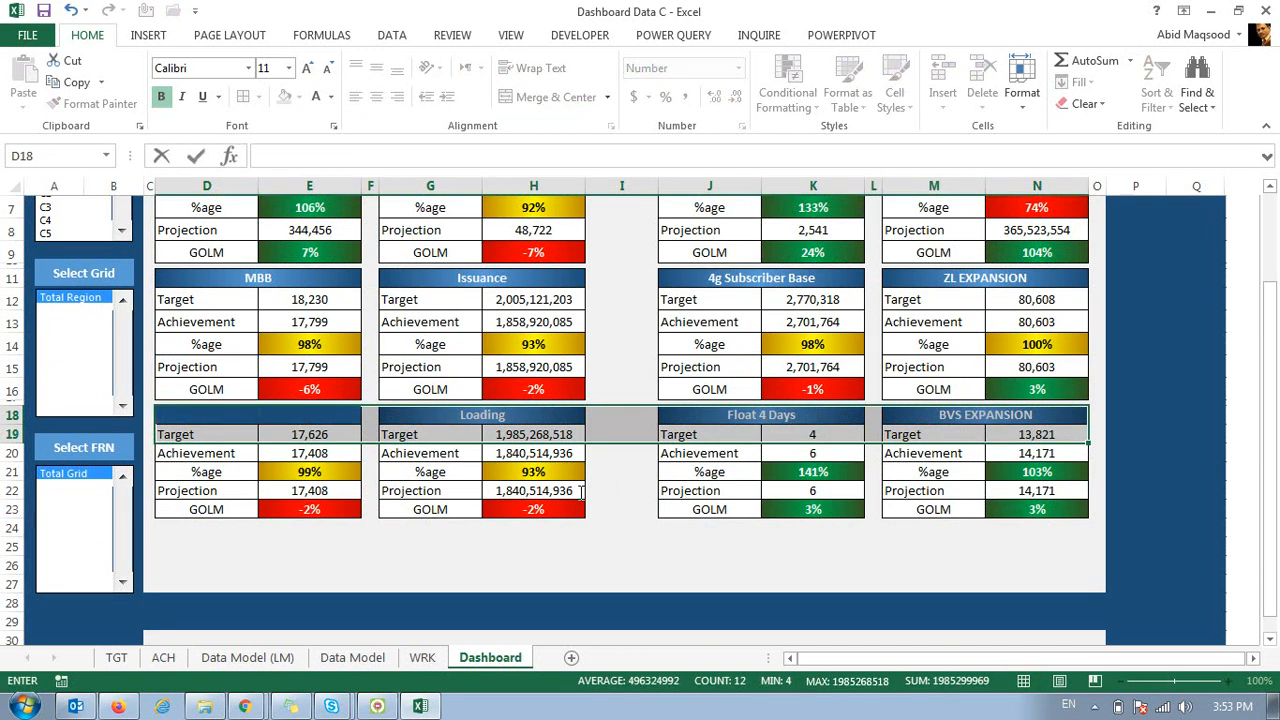
left_click(418, 455)
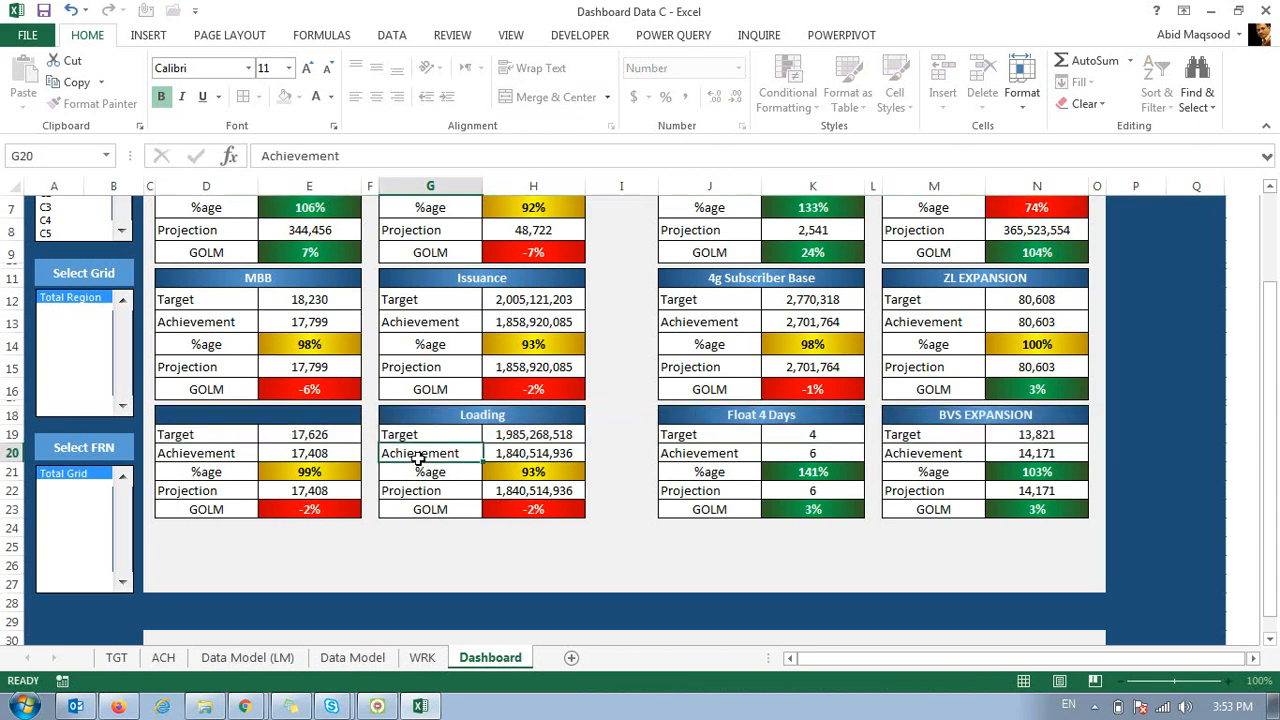
key("ctrl+z")
left_click(292, 432)
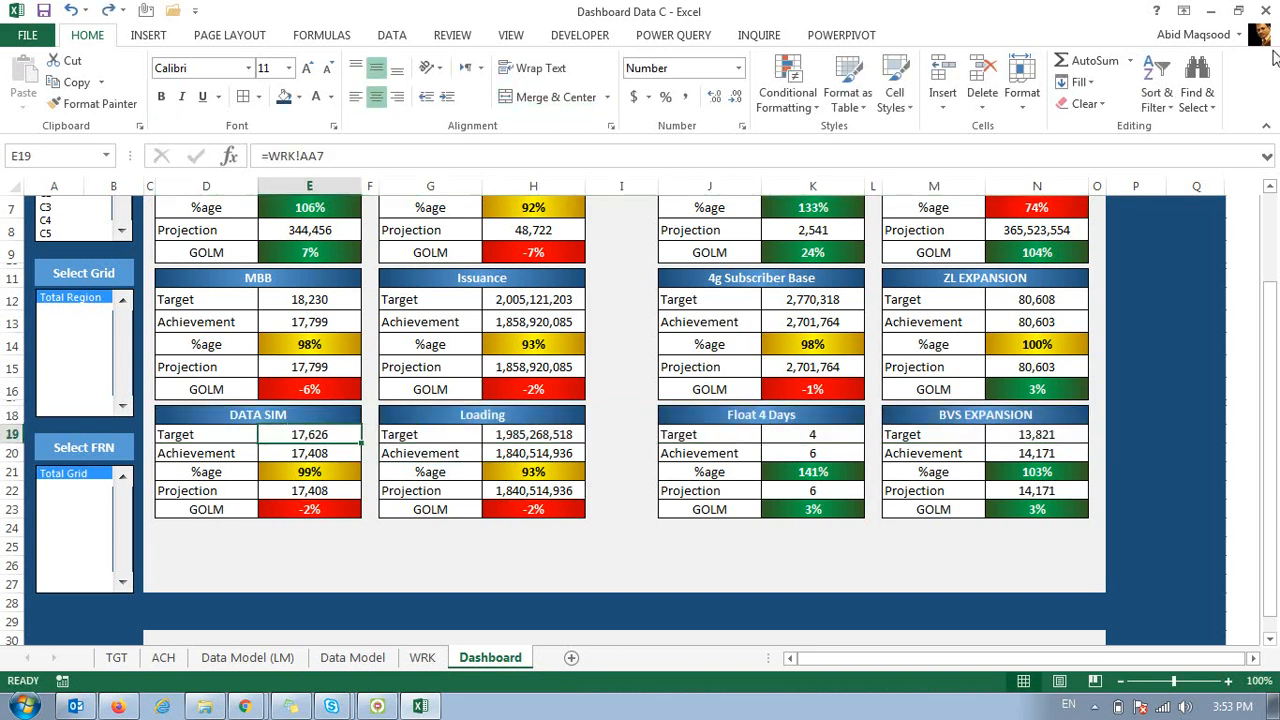
Close the Dashboard Data C workbook with its changes saved, and show the Excel Training folder in the file explorer.
left_click(1266, 12)
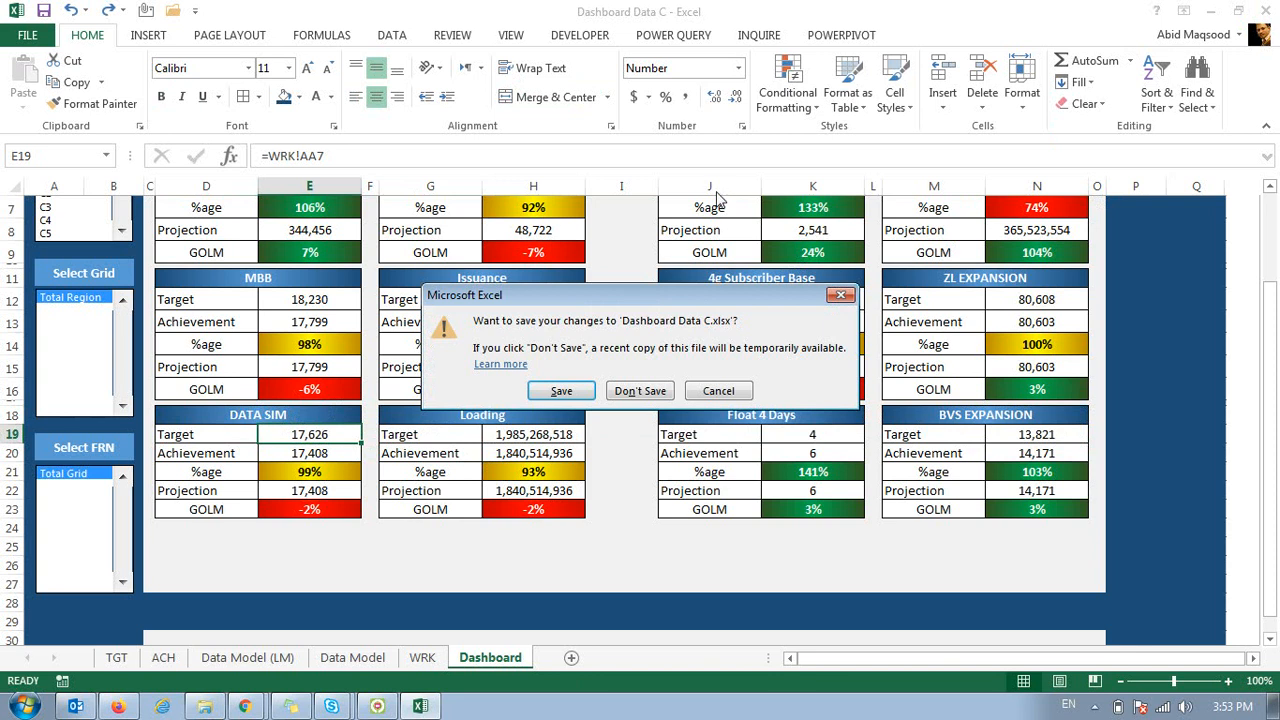
left_click(578, 396)
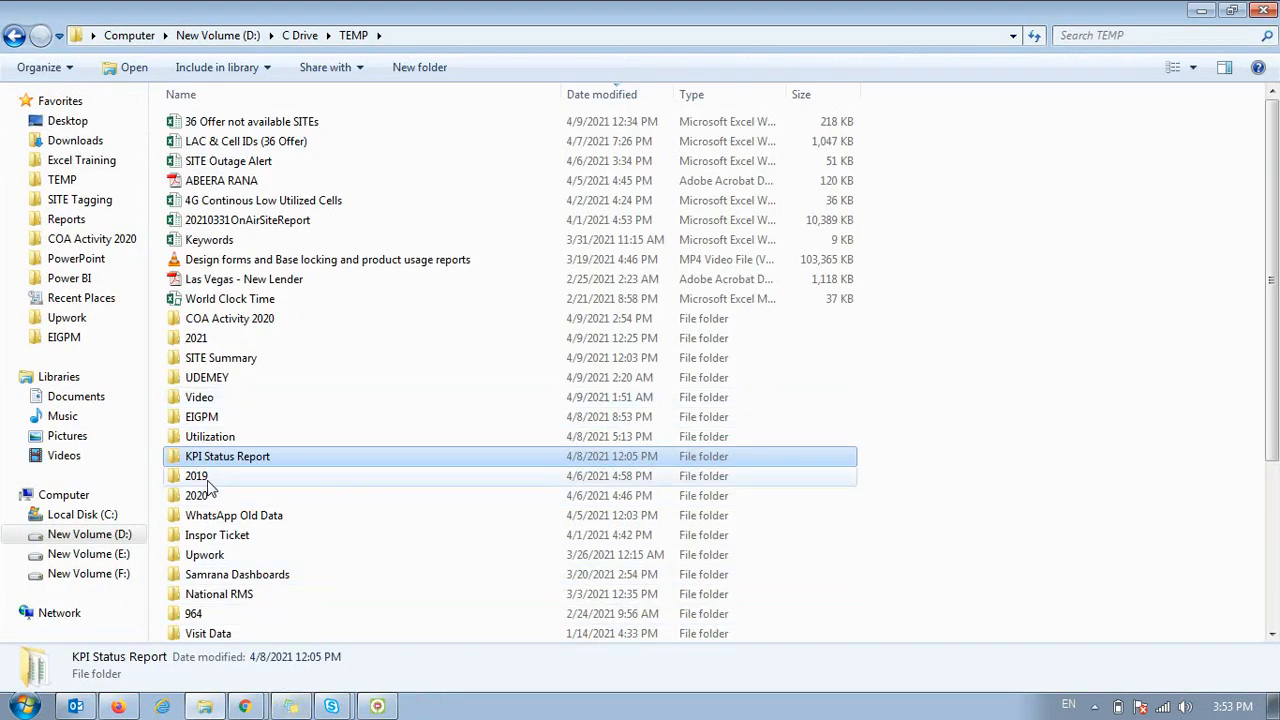
left_click(60, 199)
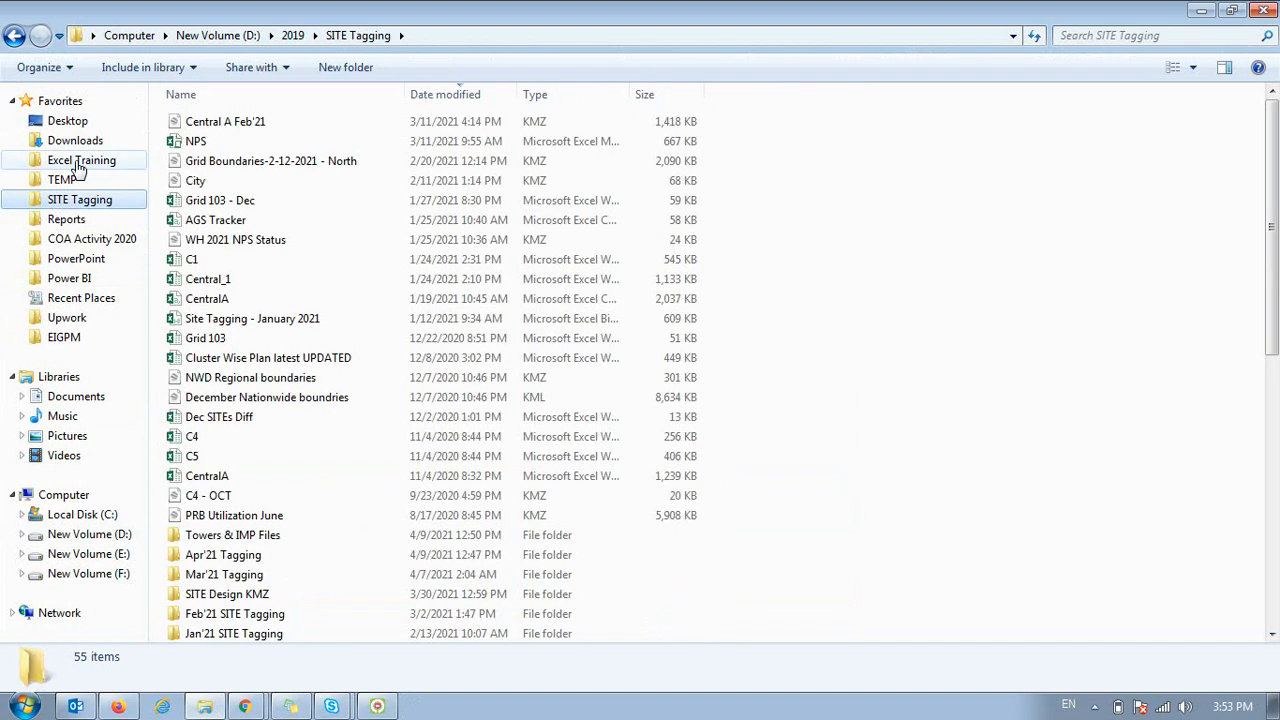
left_click(74, 163)
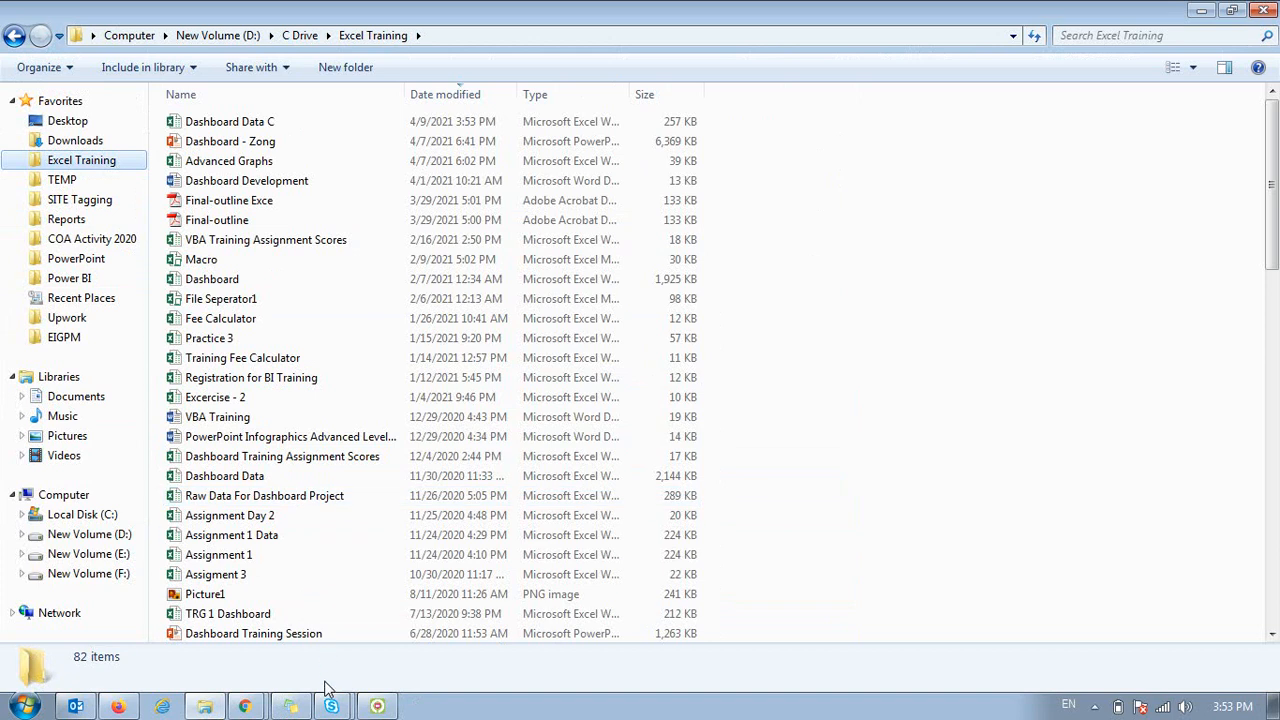
Start Excel again, dismiss the Office activation notice and create a blank workbook.
left_click(376, 707)
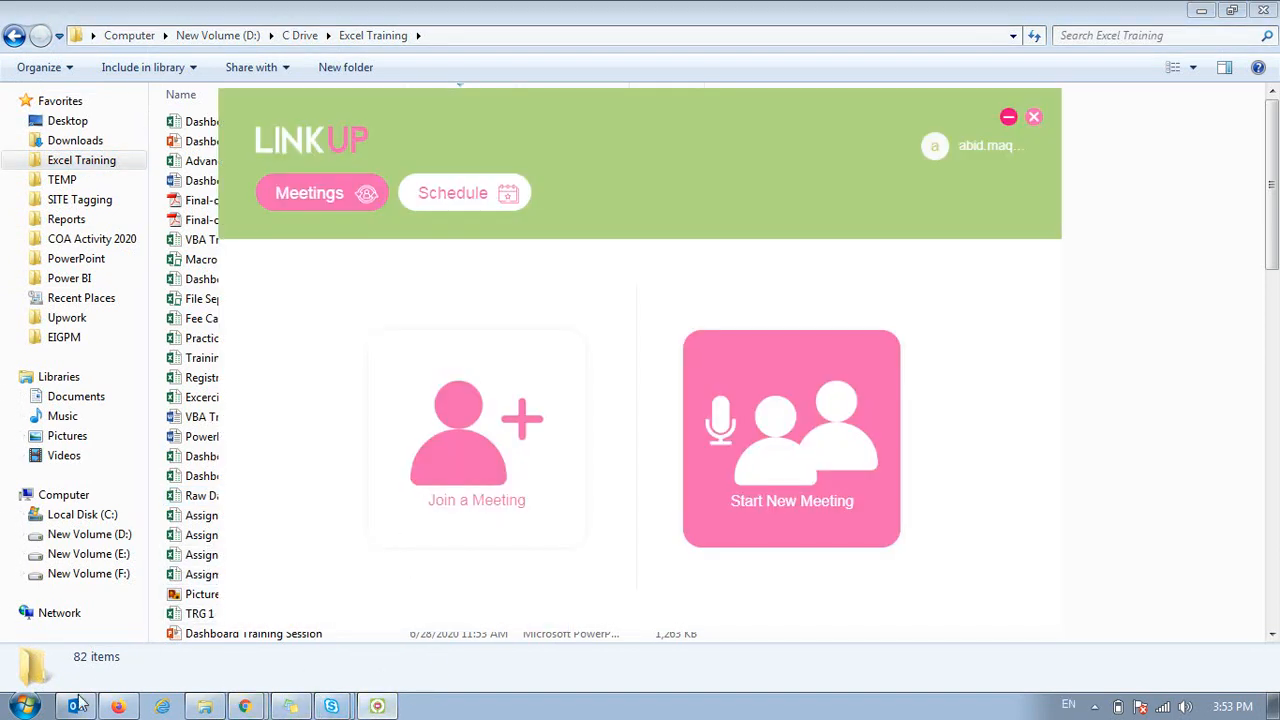
left_click(25, 706)
left_click(100, 241)
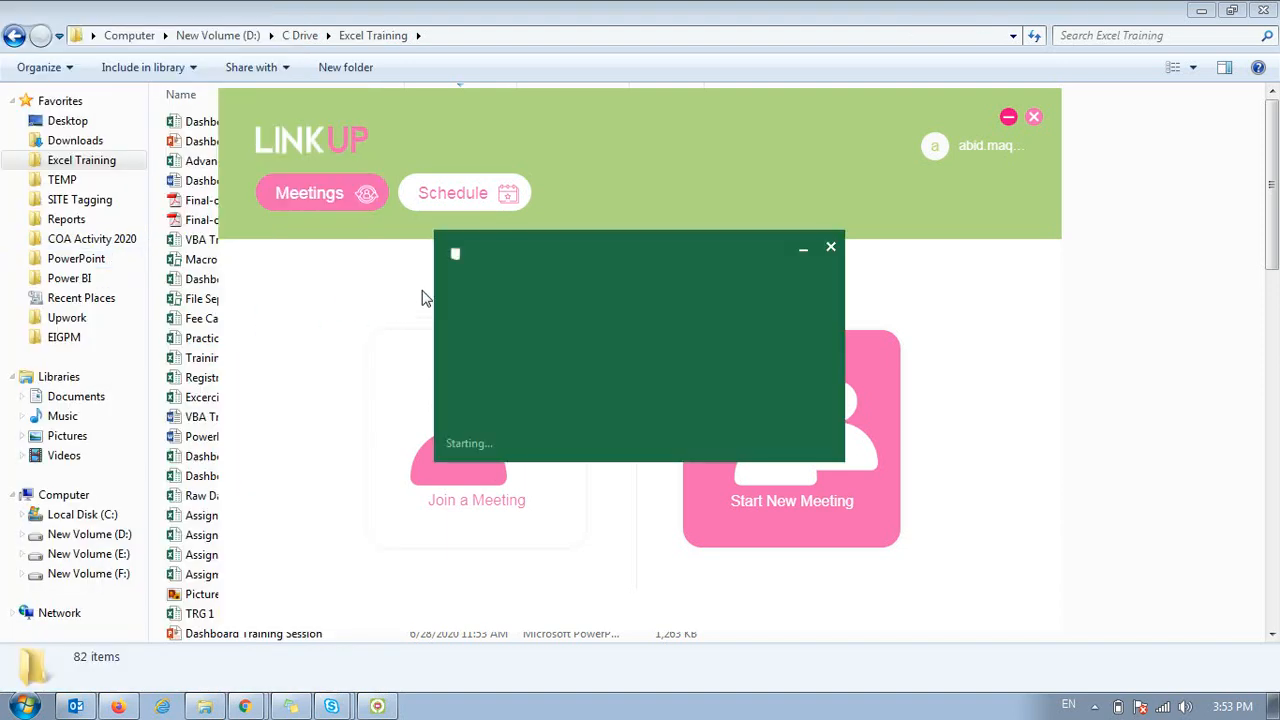
left_click(1007, 117)
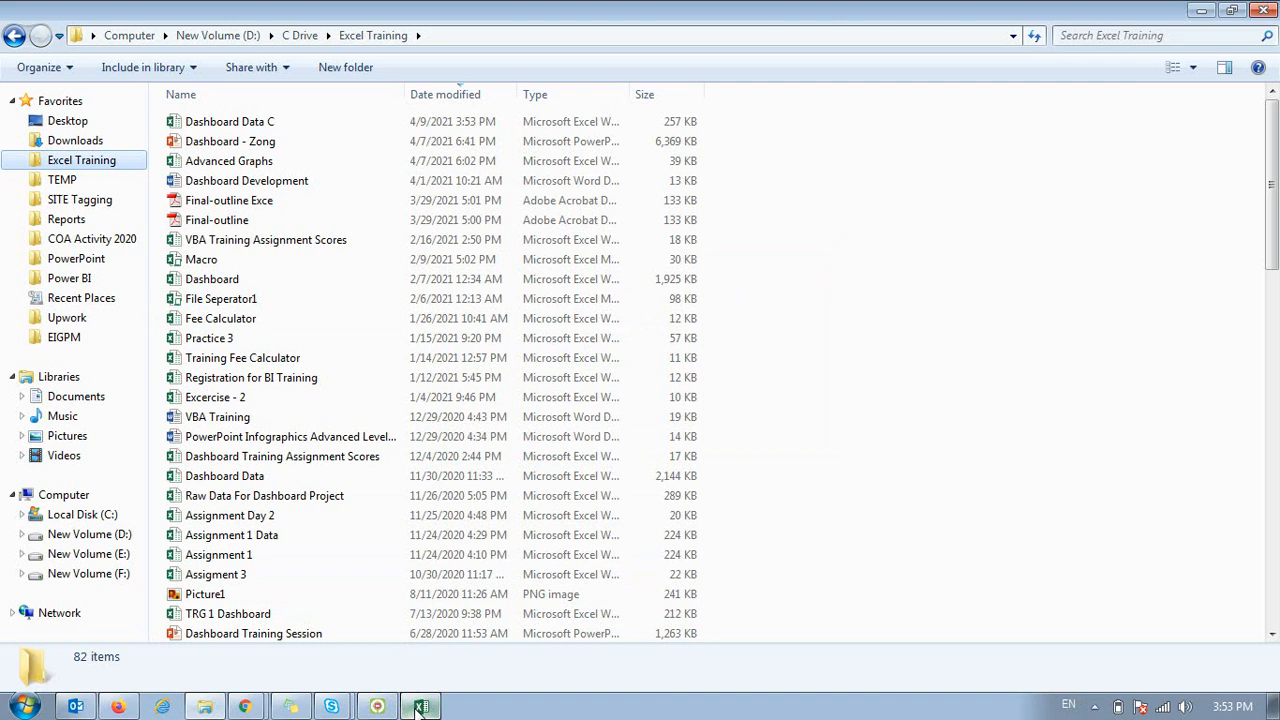
left_click(420, 707)
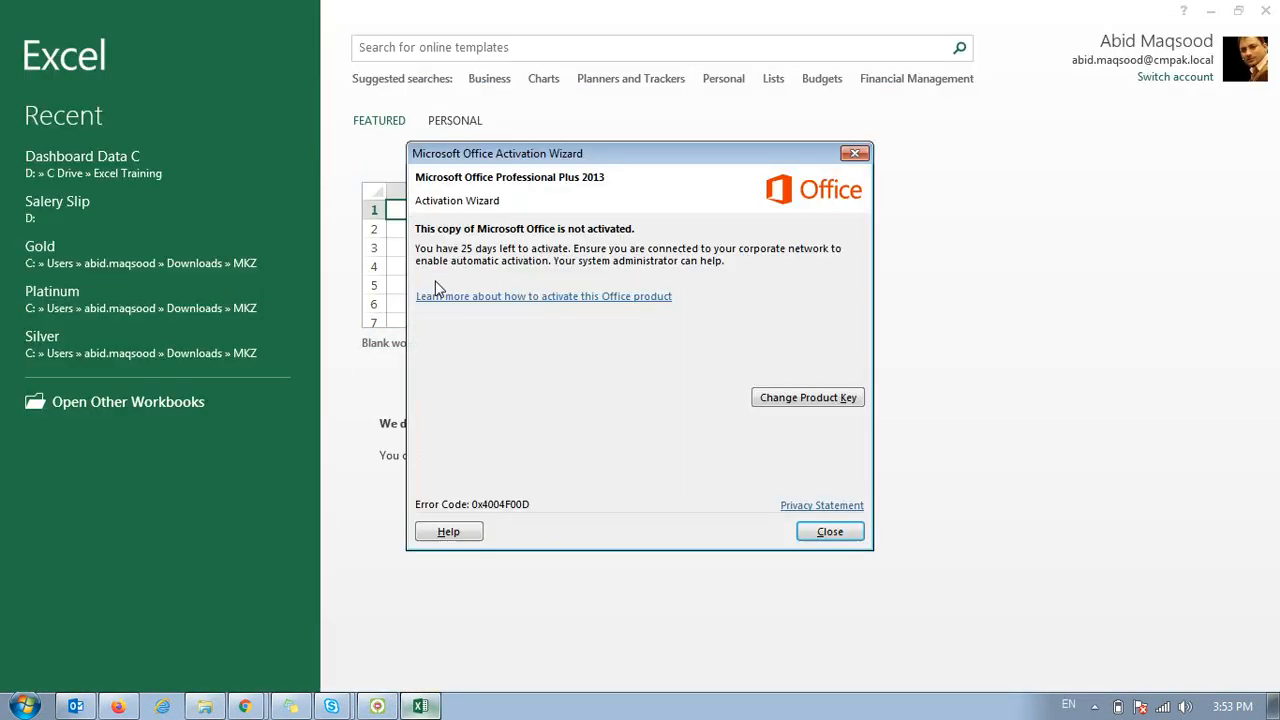
left_click(810, 540)
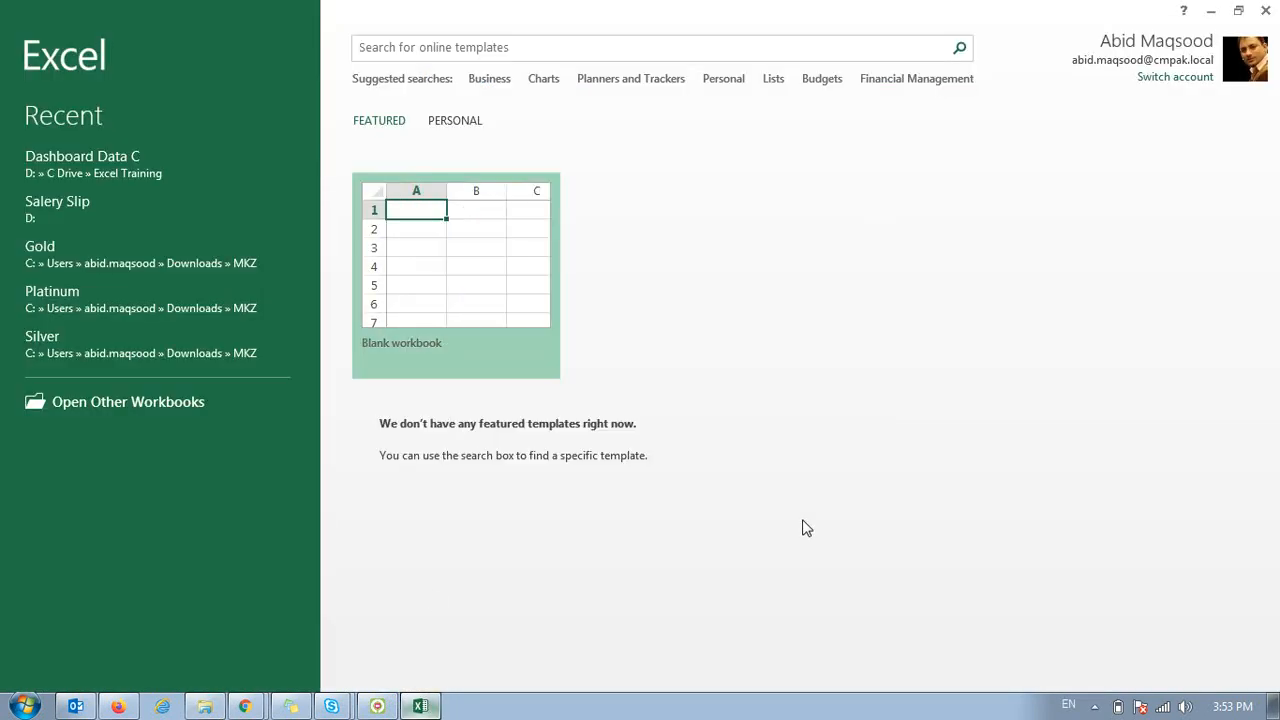
left_click(430, 303)
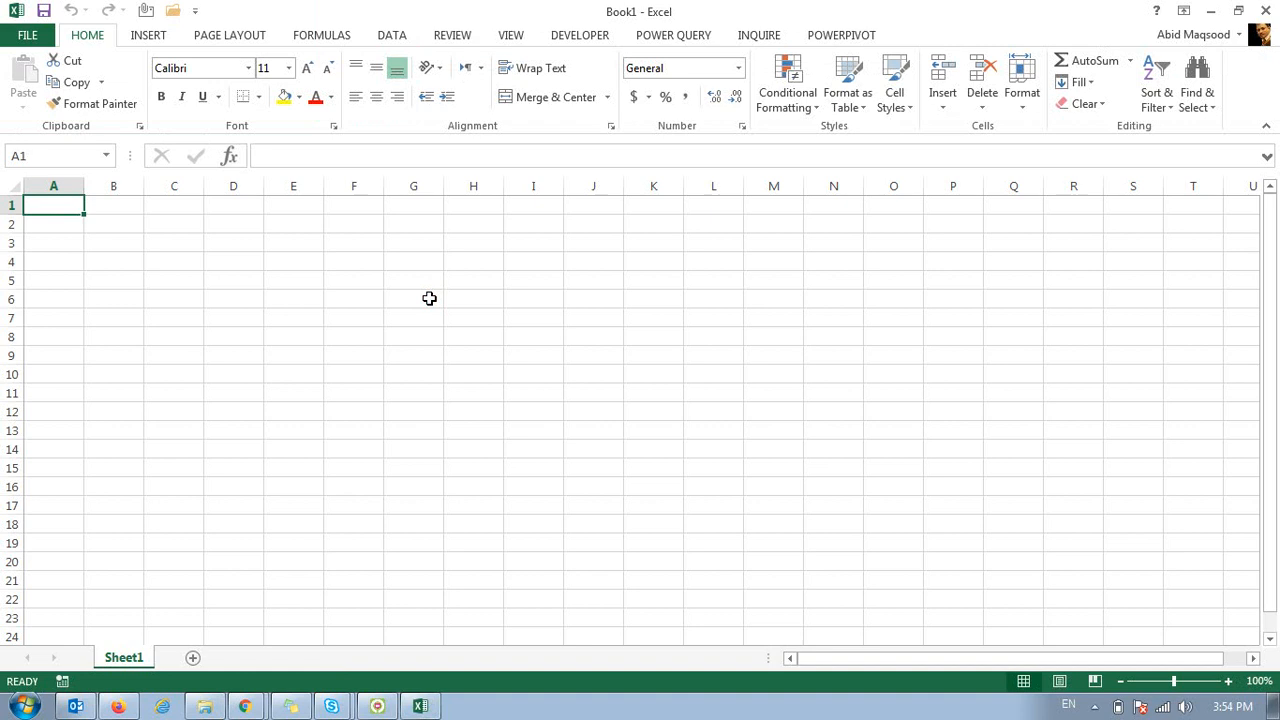
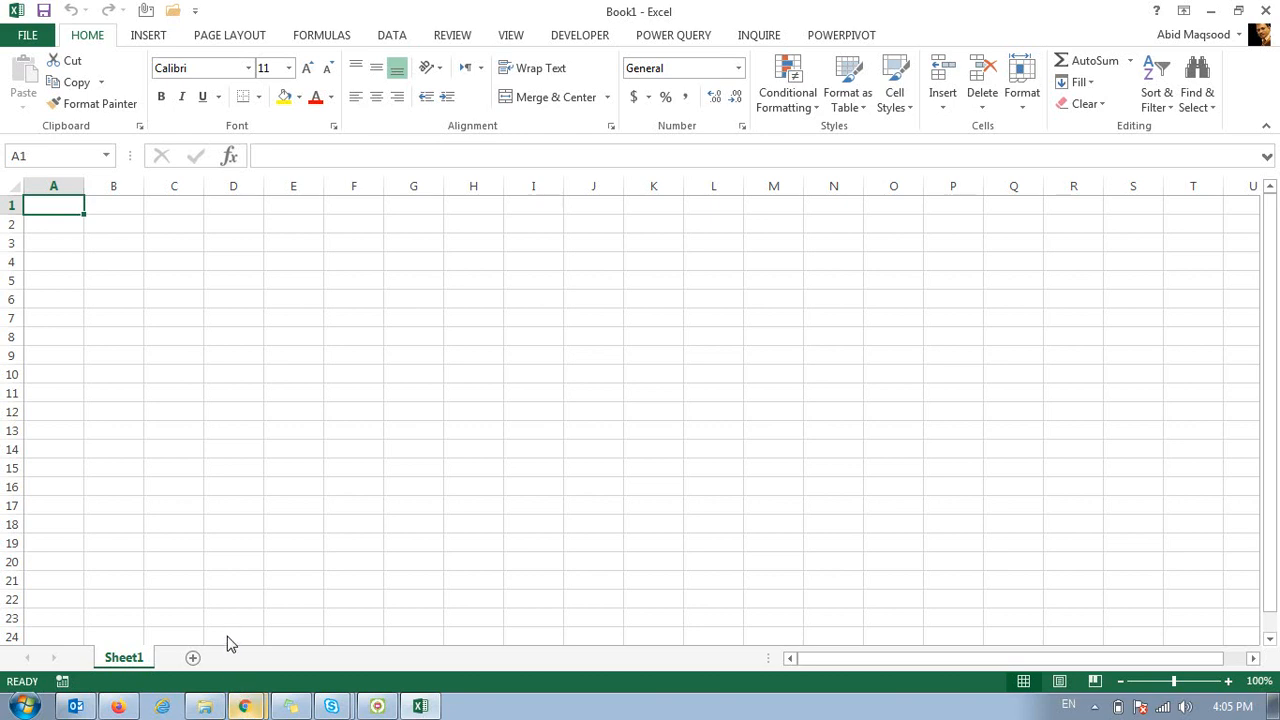
Switch to Chrome, check the Excel Training group chat in WhatsApp Web, and return to the blank Excel workbook.
key("alt+Tab")
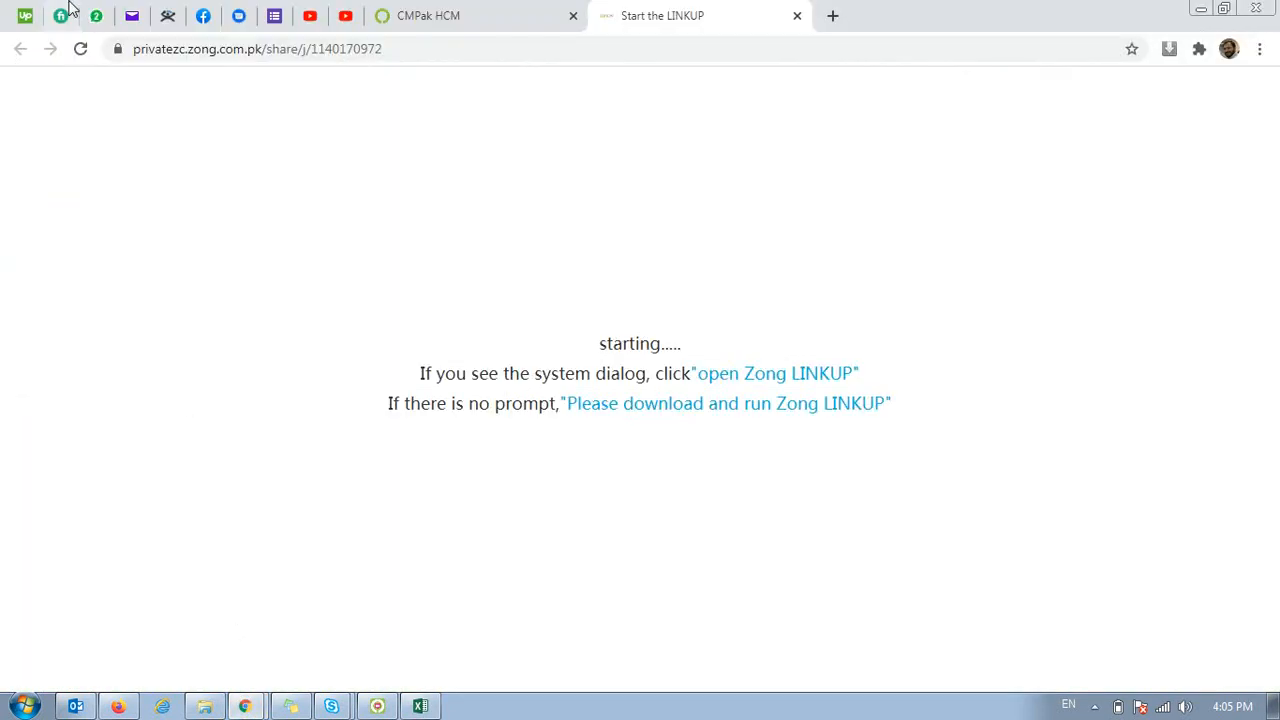
left_click(95, 17)
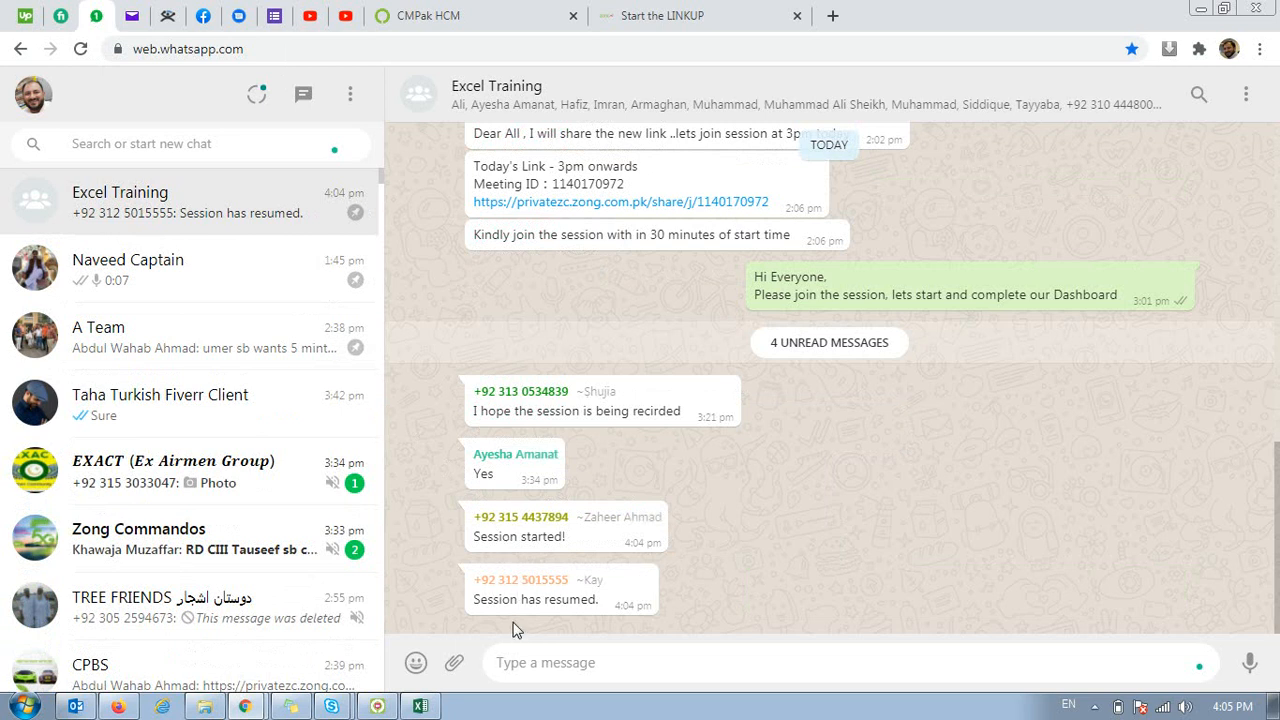
key("alt+Tab")
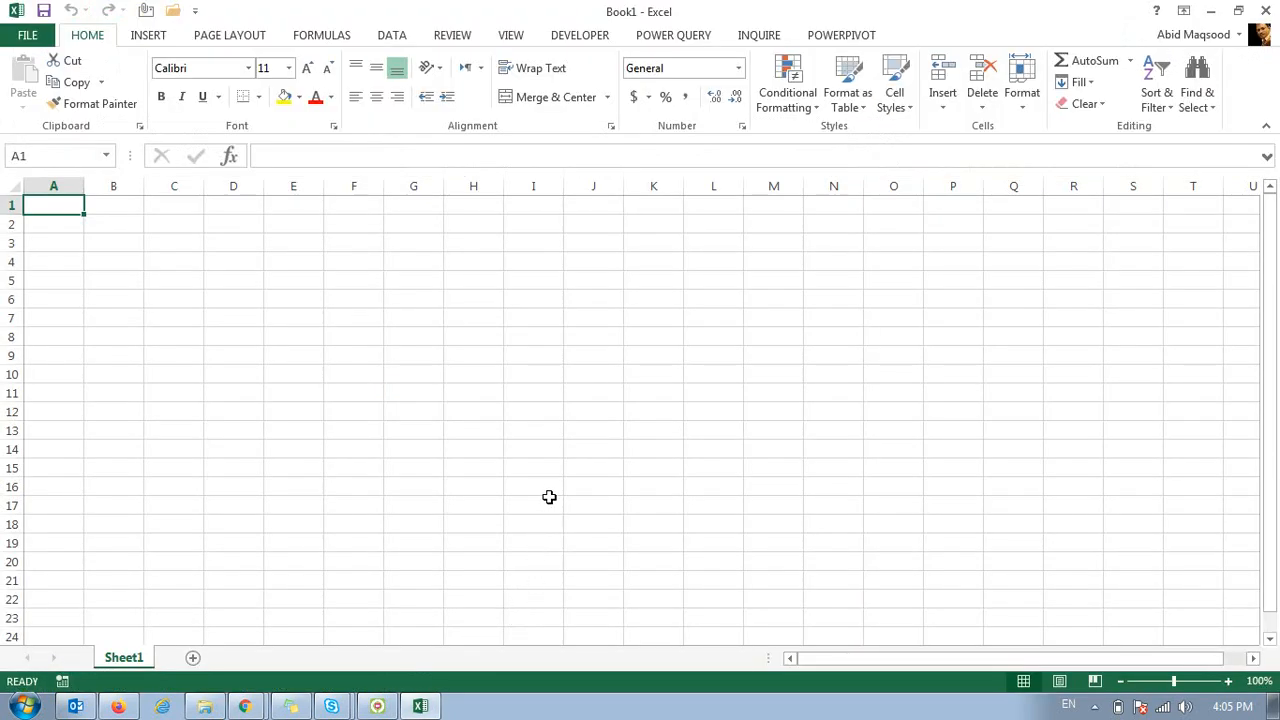
Review the available COM add-ins, including Inquire, PowerPivot, Power Query and Power View, and close the list.
left_click(560, 450)
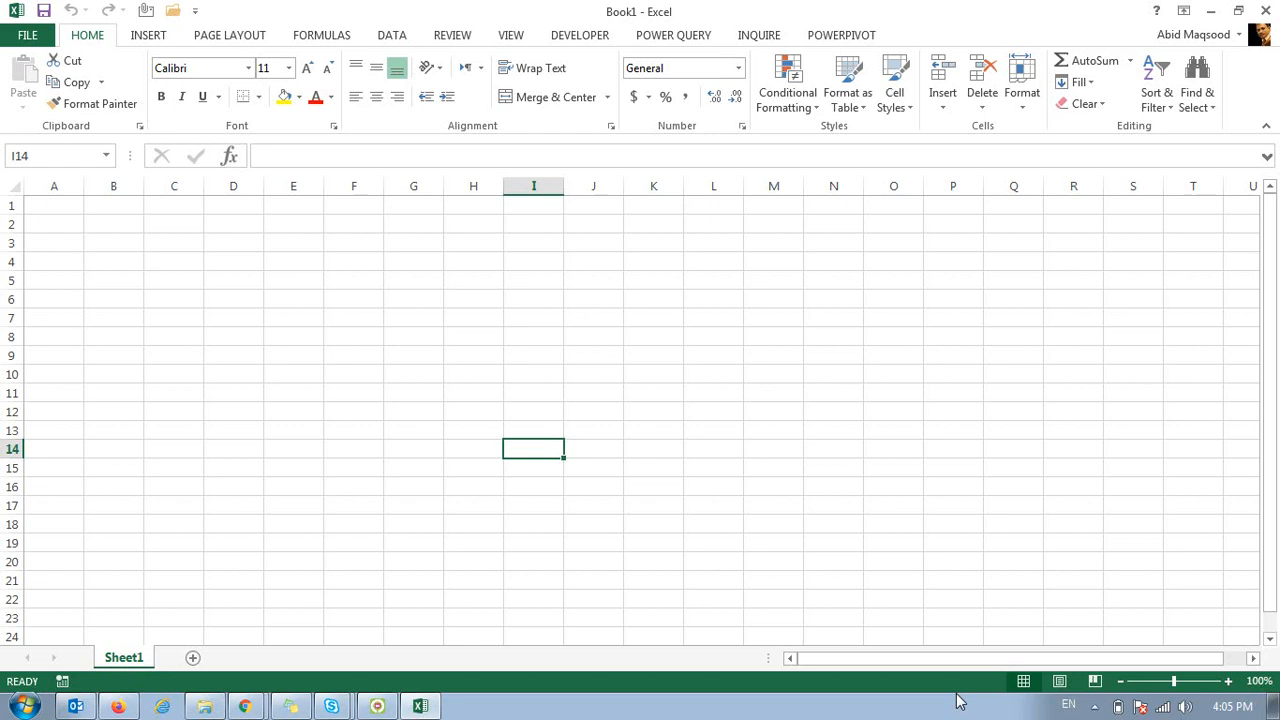
left_click(739, 254)
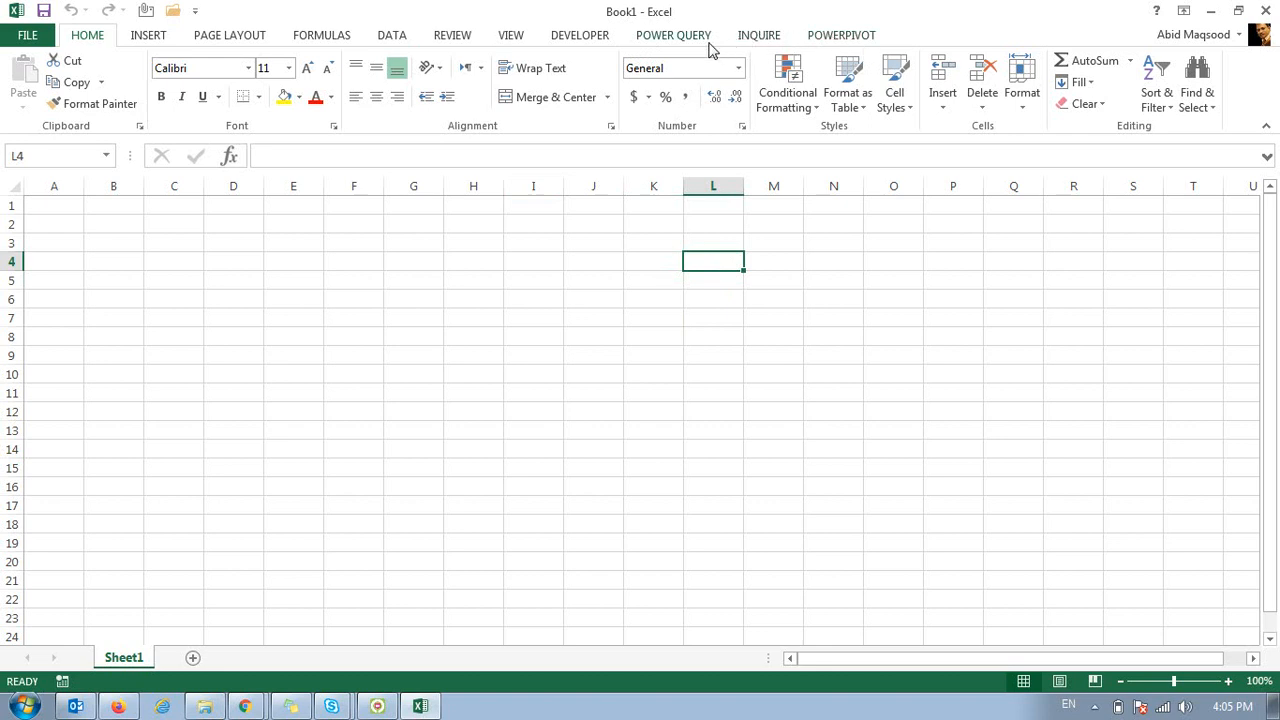
left_click(599, 35)
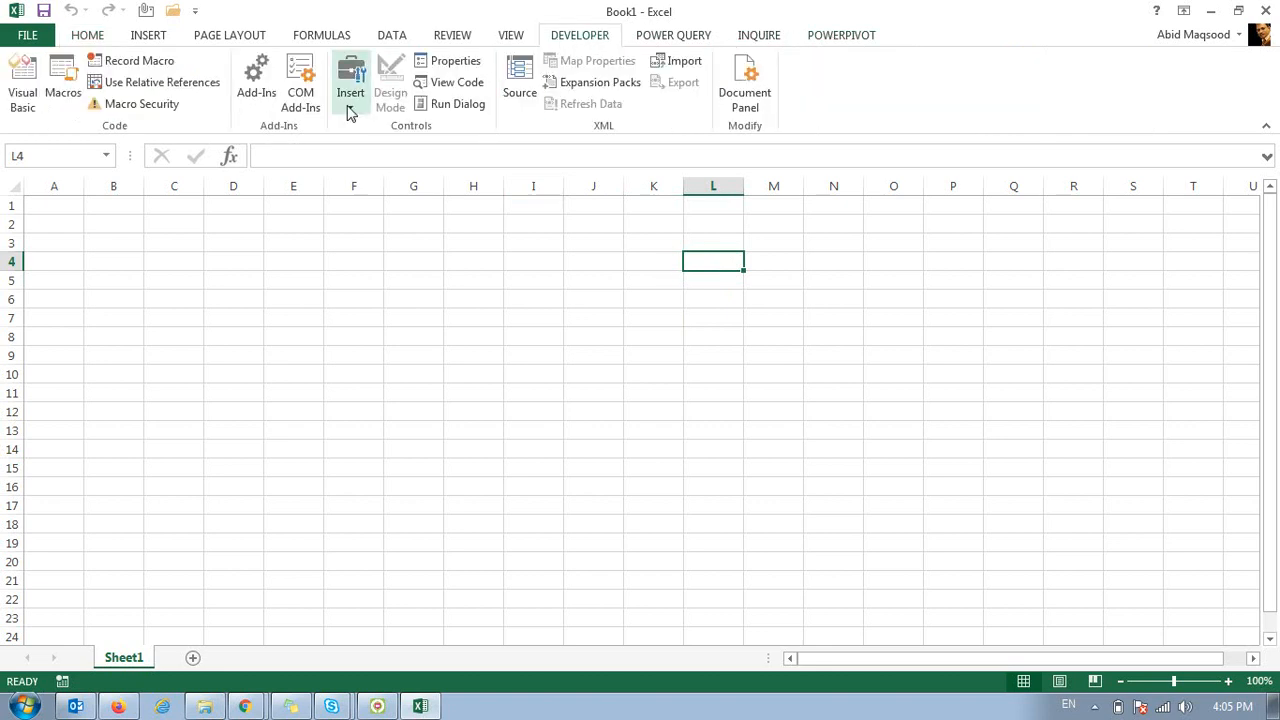
left_click(298, 92)
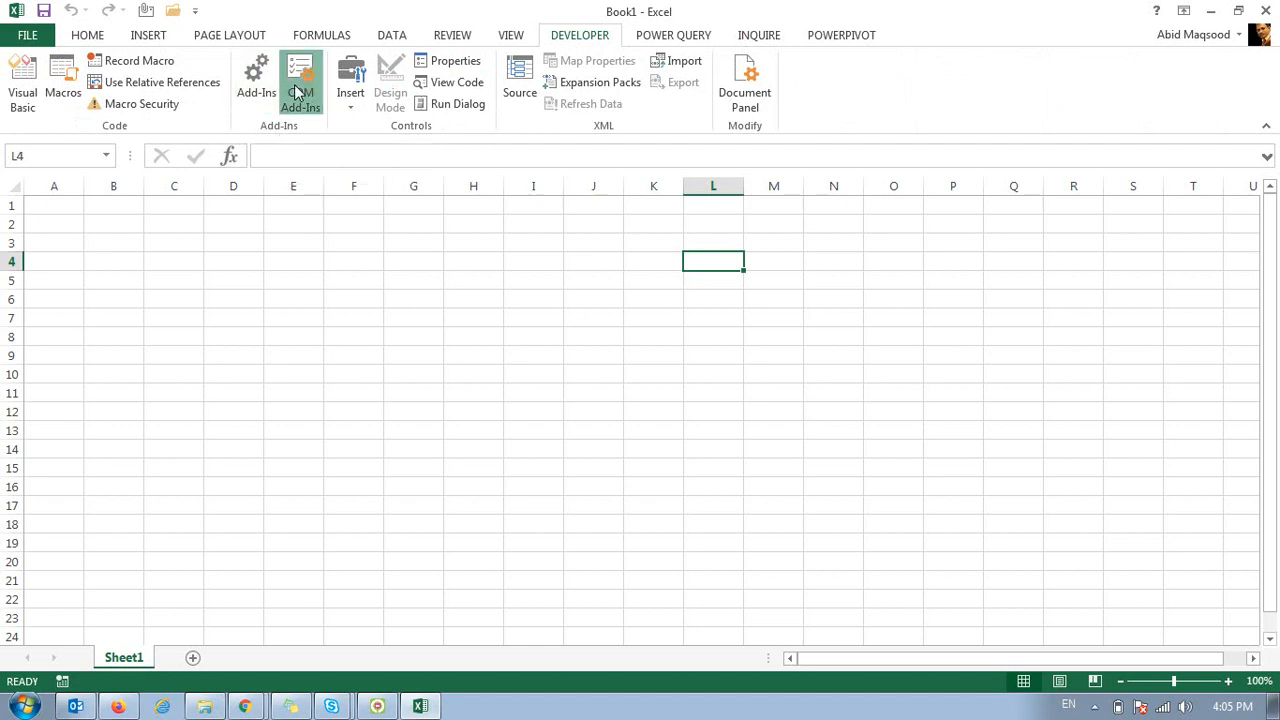
left_click_drag(548, 90, 526, 166)
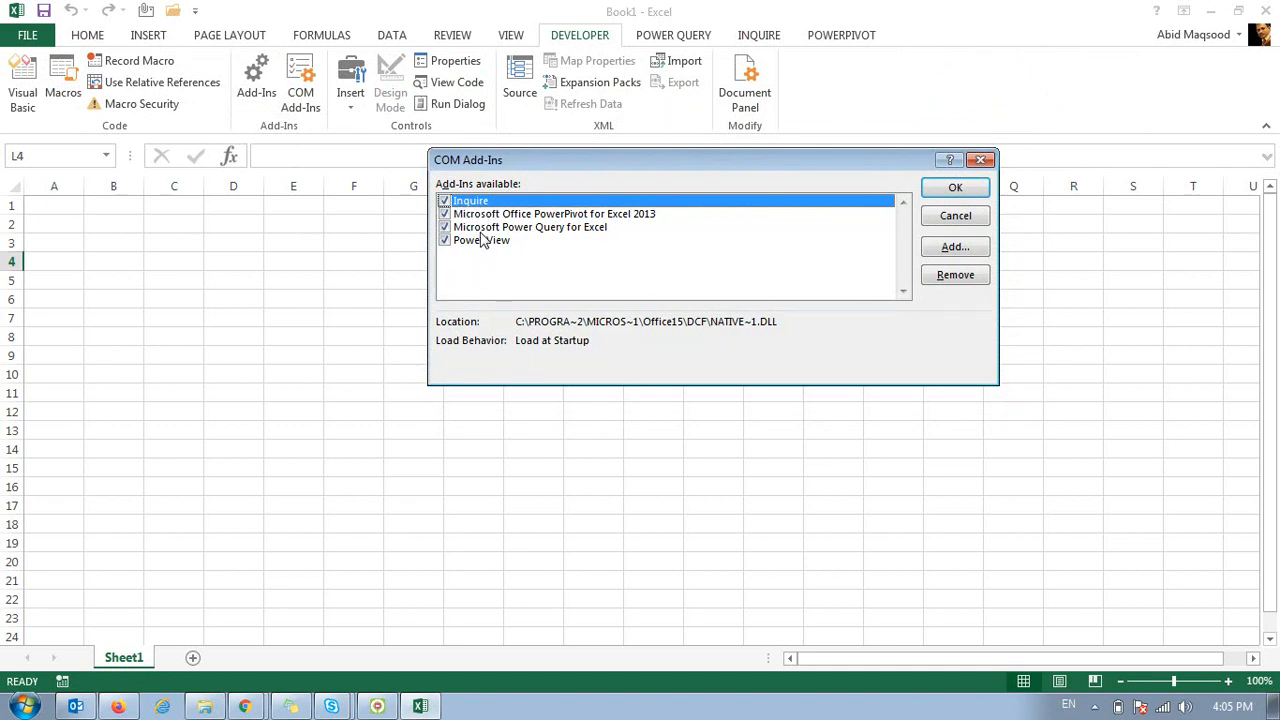
left_click(929, 190)
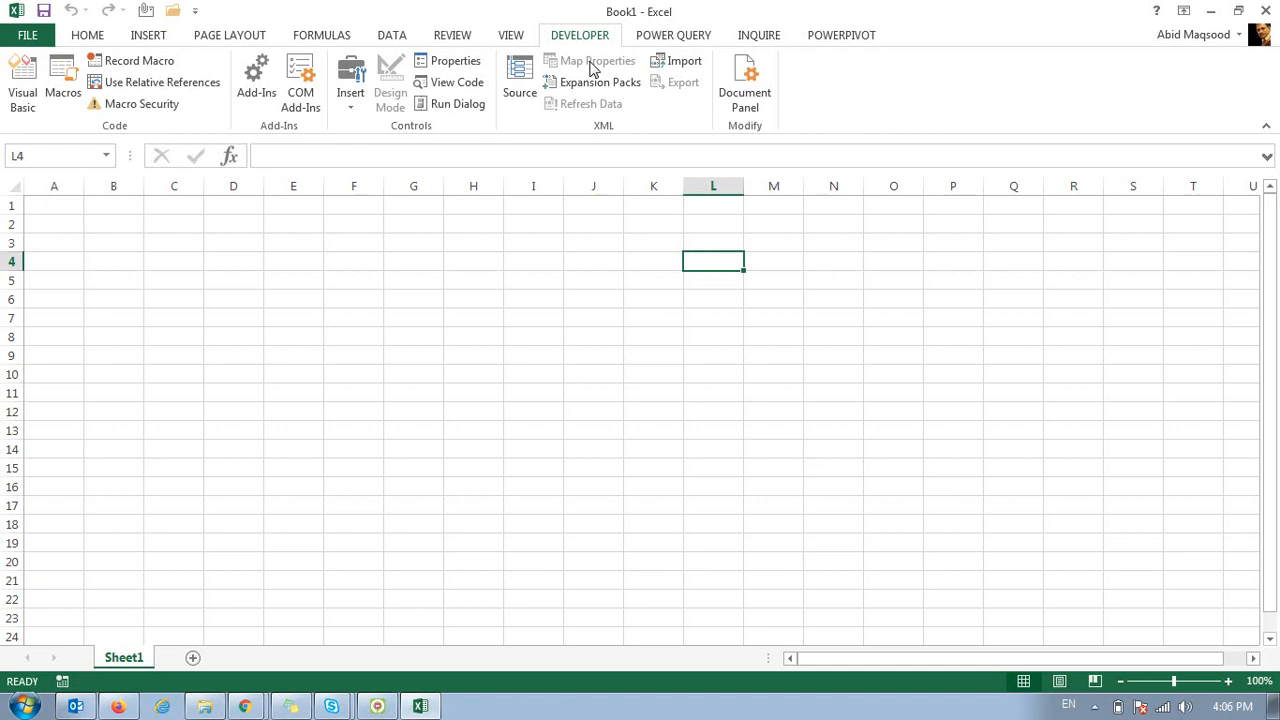
Examine the commands offered by the Power Query and PowerPivot add-ins.
left_click(645, 40)
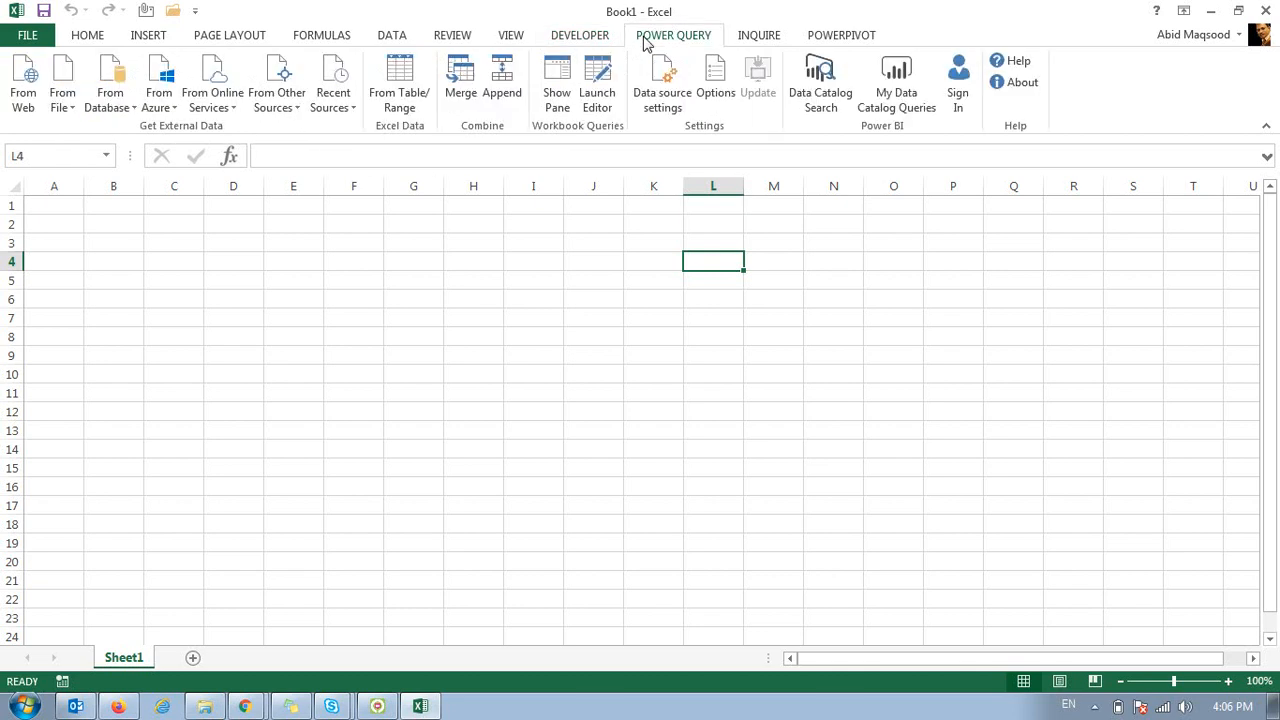
left_click(812, 38)
left_click(708, 38)
left_click(836, 38)
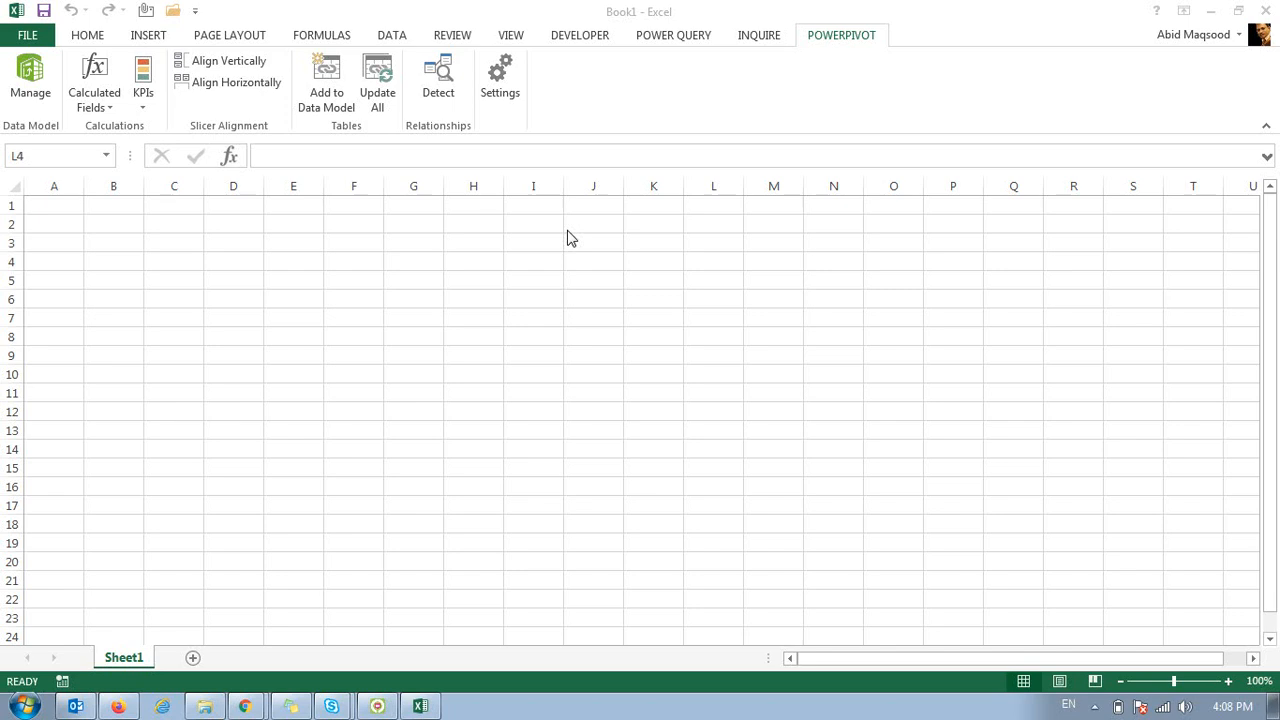
Enter DAX in cell L4 as an example term and clear the cell again.
key("alt+Tab")
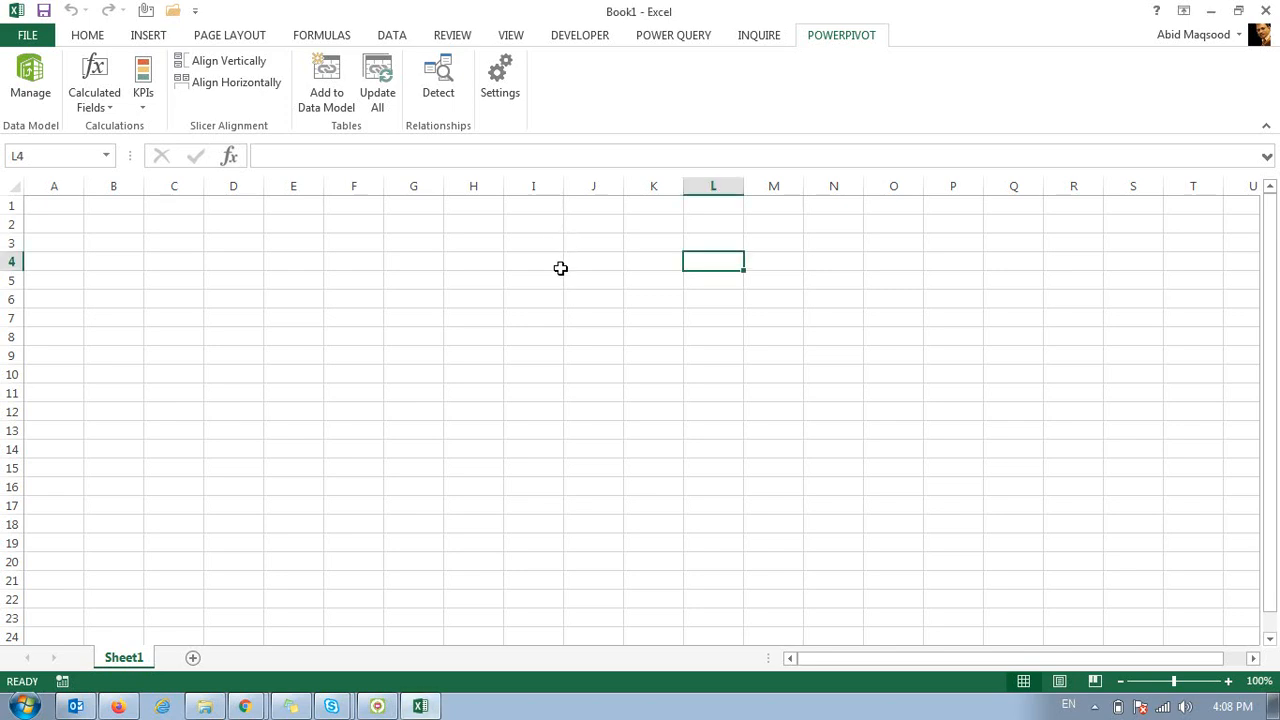
type("DAX")
key("Return")
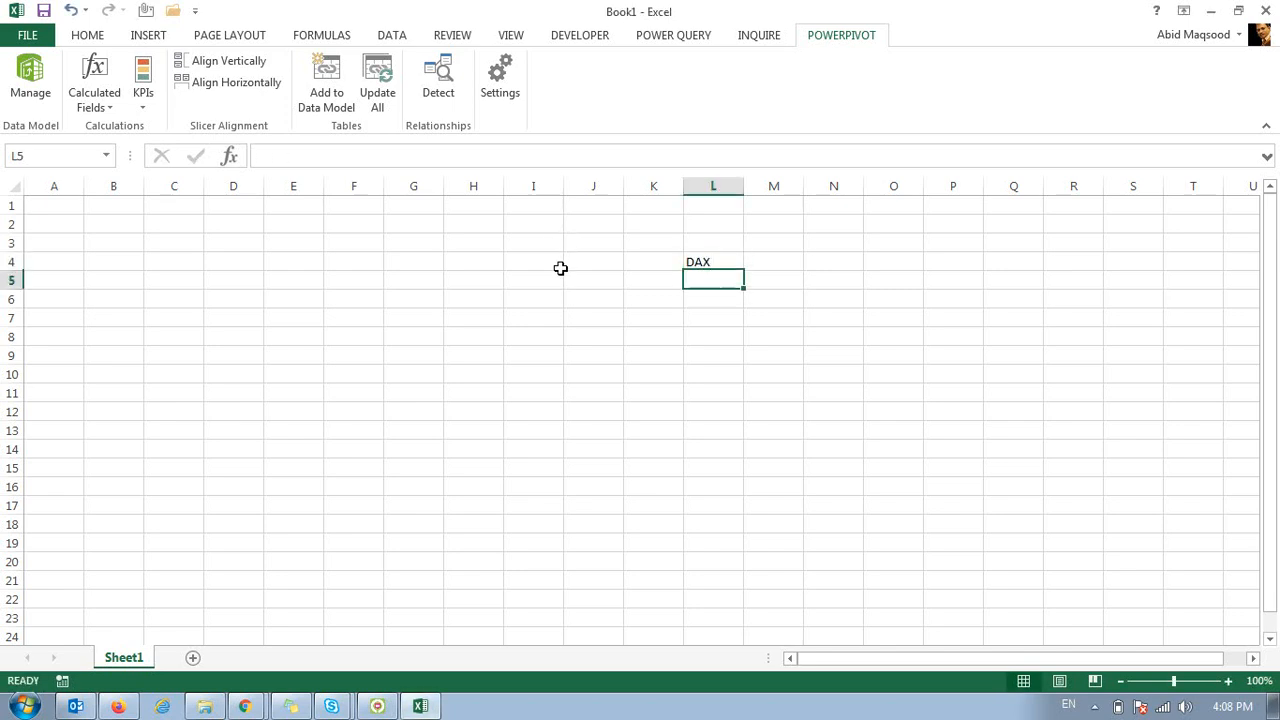
left_click(694, 262)
key("Delete")
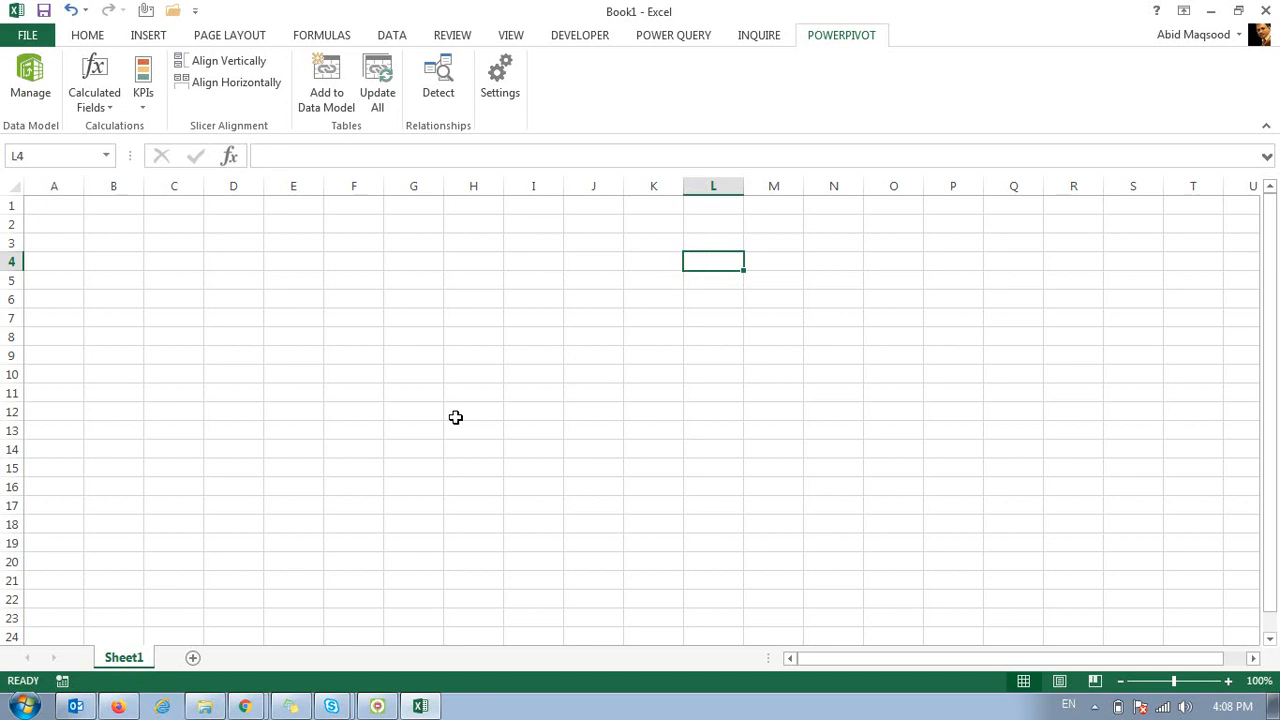
Review the PowerPivot settings for language, categorization, and support and diagnostics, and leave them without changes.
left_click(488, 355)
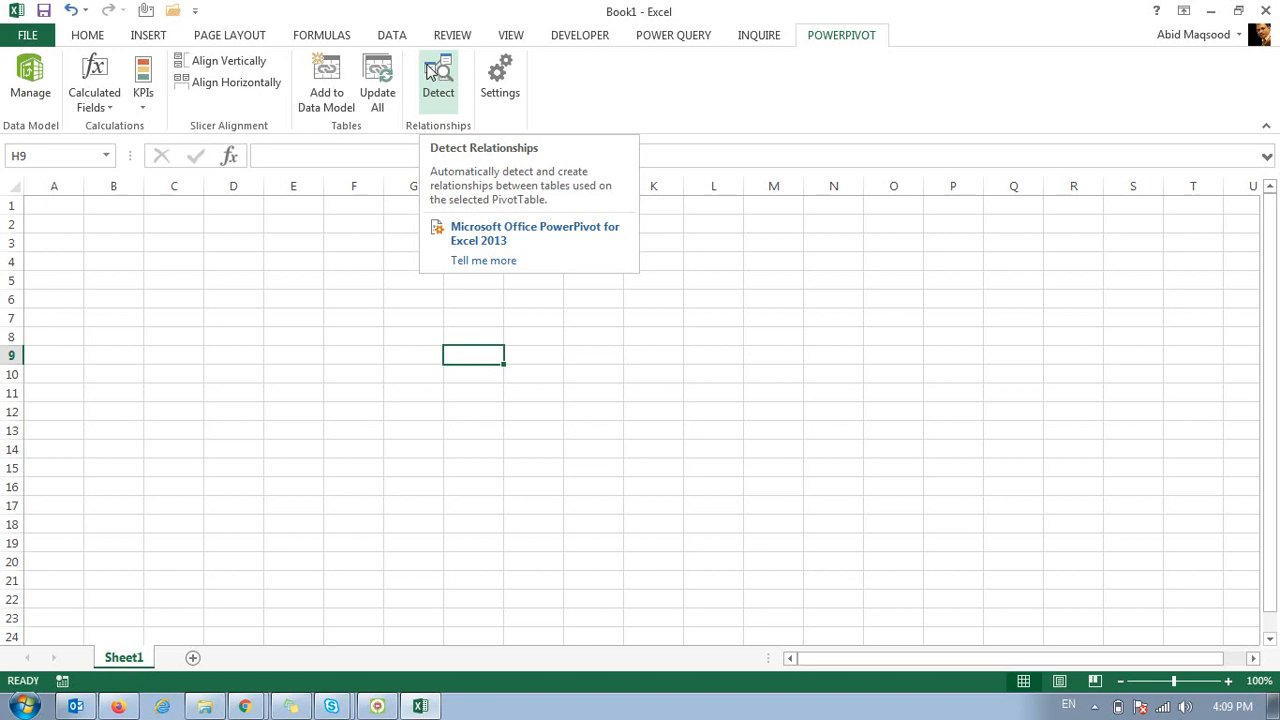
left_click(497, 78)
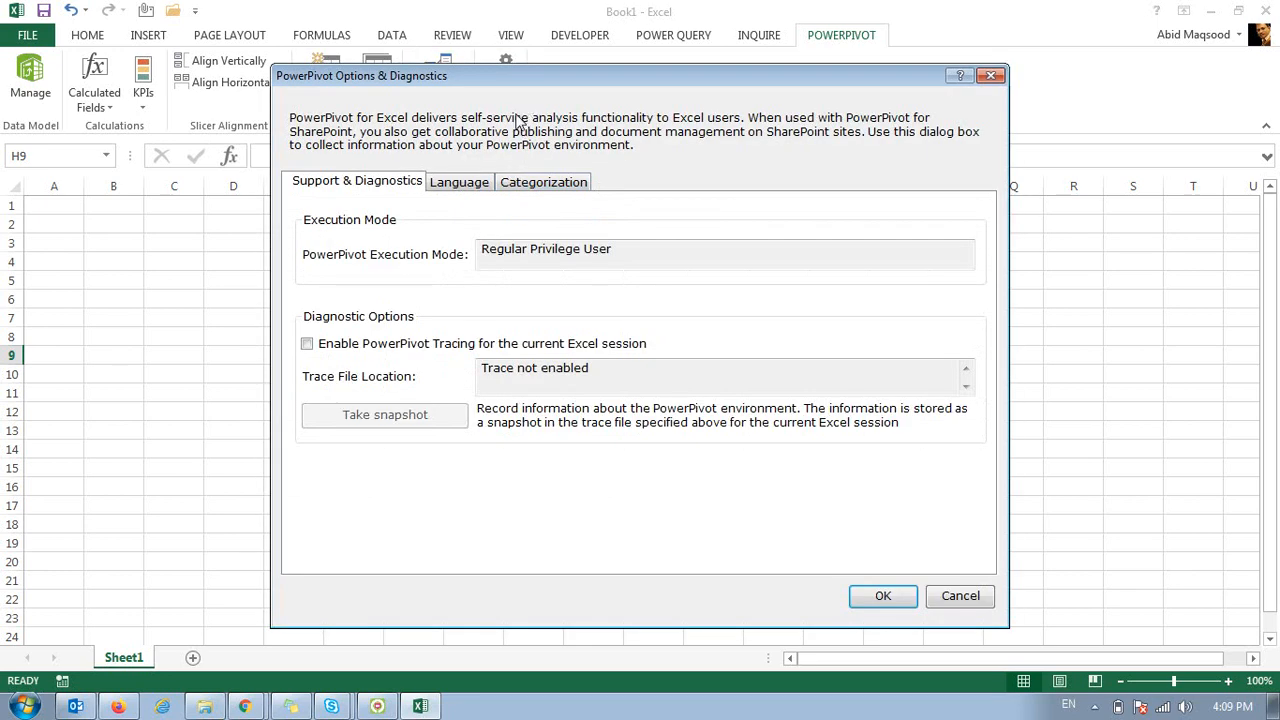
left_click(476, 188)
left_click(524, 186)
left_click(386, 190)
left_click(962, 598)
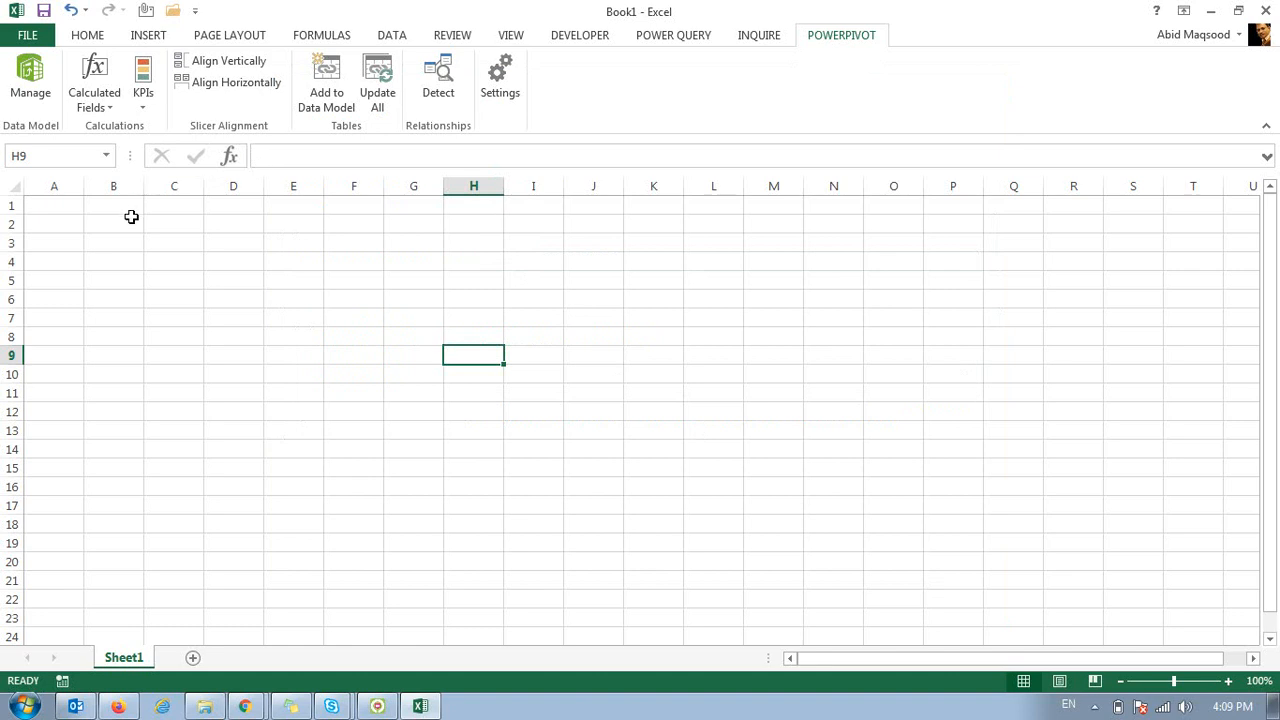
Open the PowerPivot data model window for the blank workbook.
left_click(31, 74)
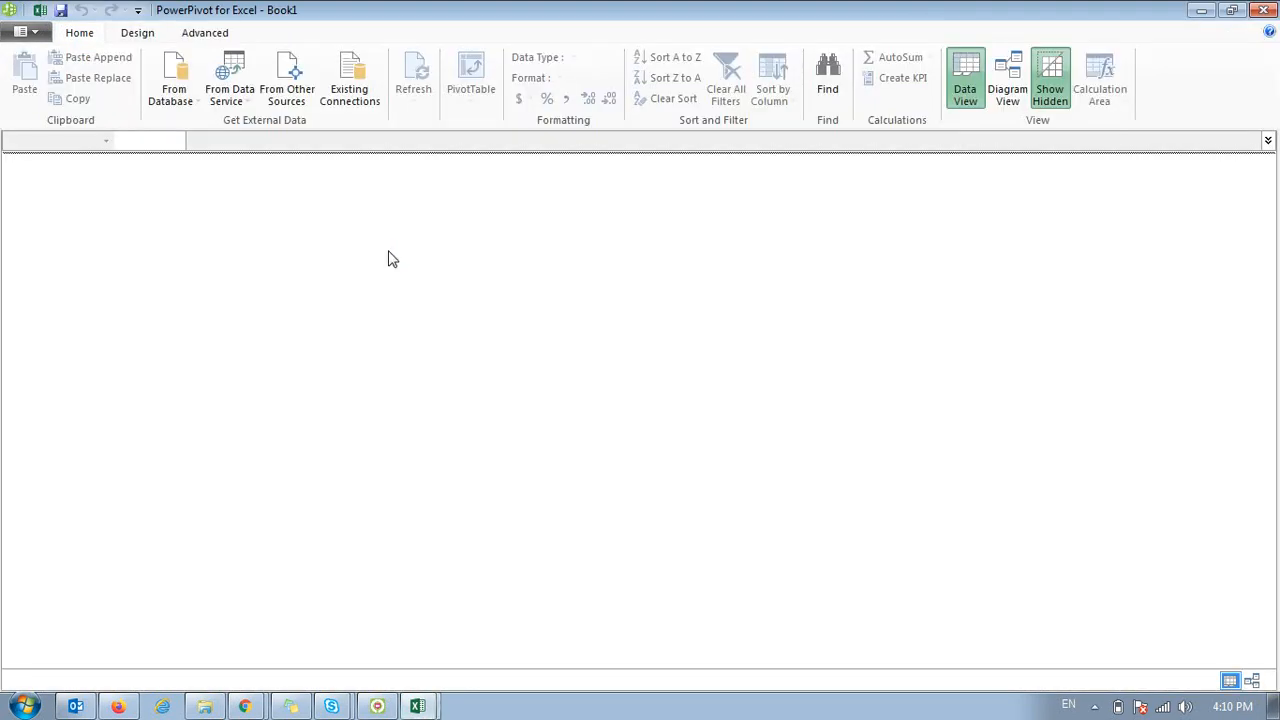
Examine the PowerPivot window's external data options for databases and data services.
left_click_drag(738, 12, 492, 172)
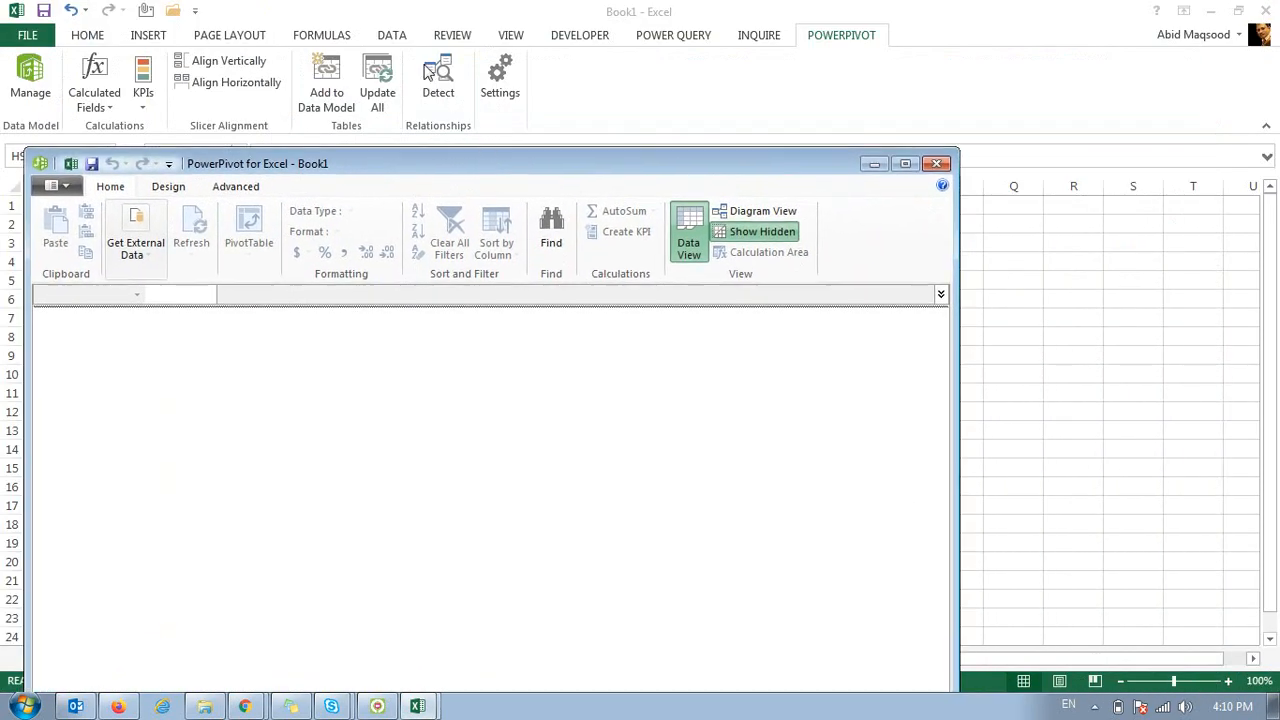
double_click(337, 166)
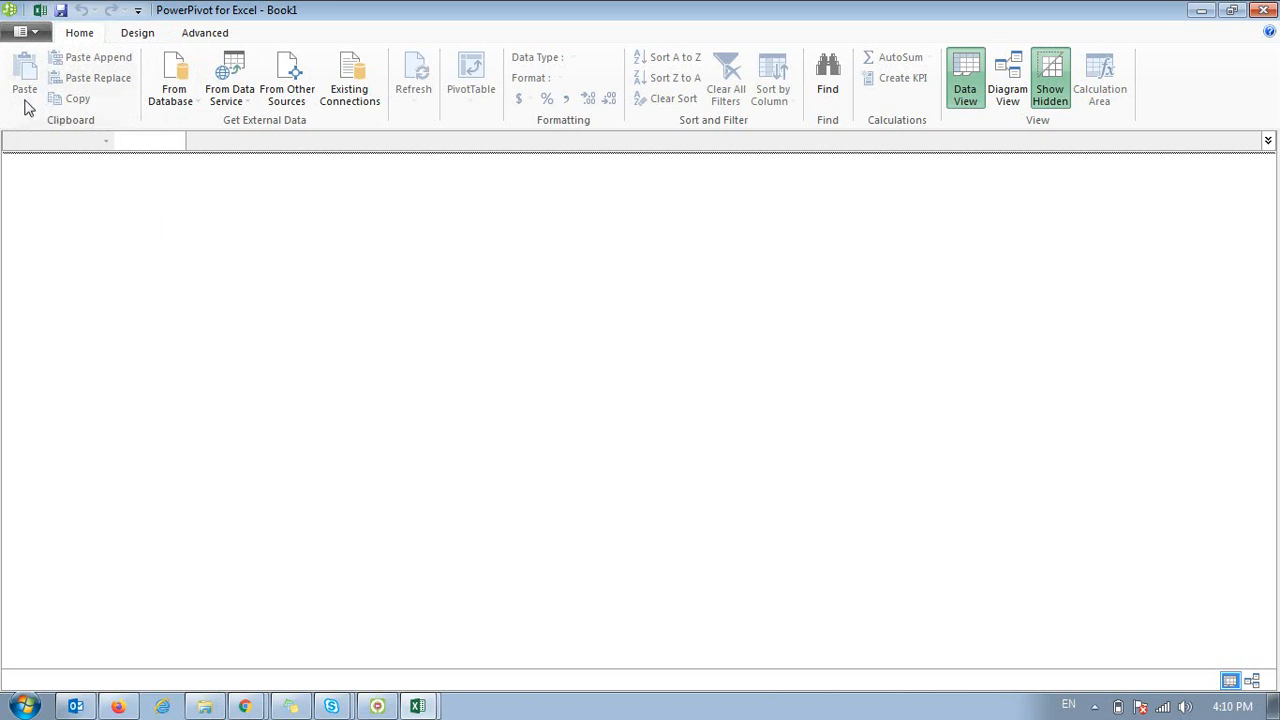
left_click(186, 108)
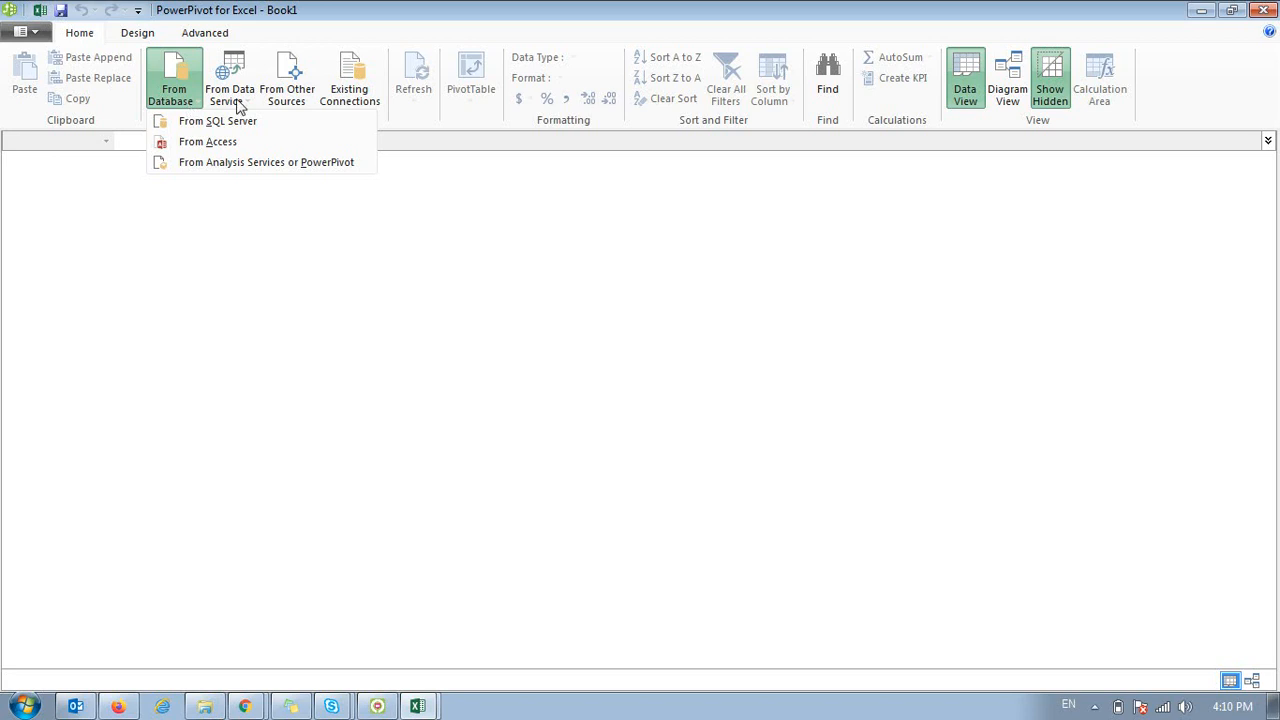
left_click(336, 9)
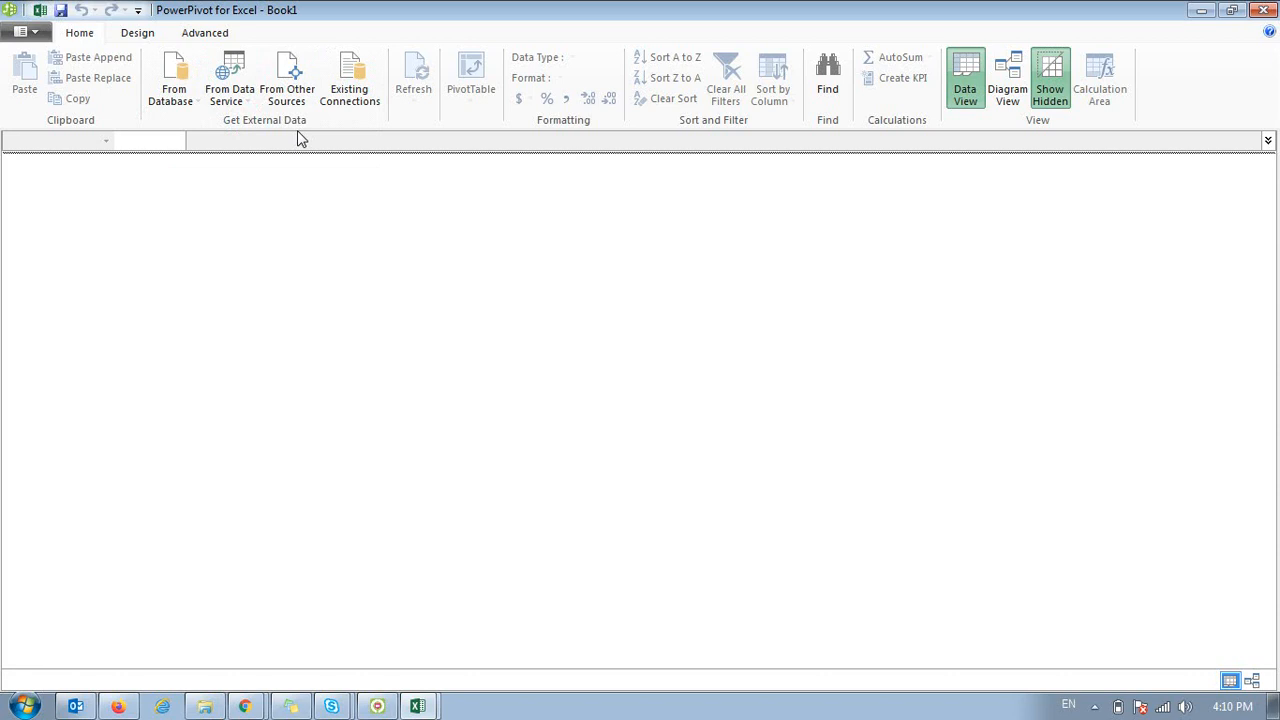
left_click(172, 95)
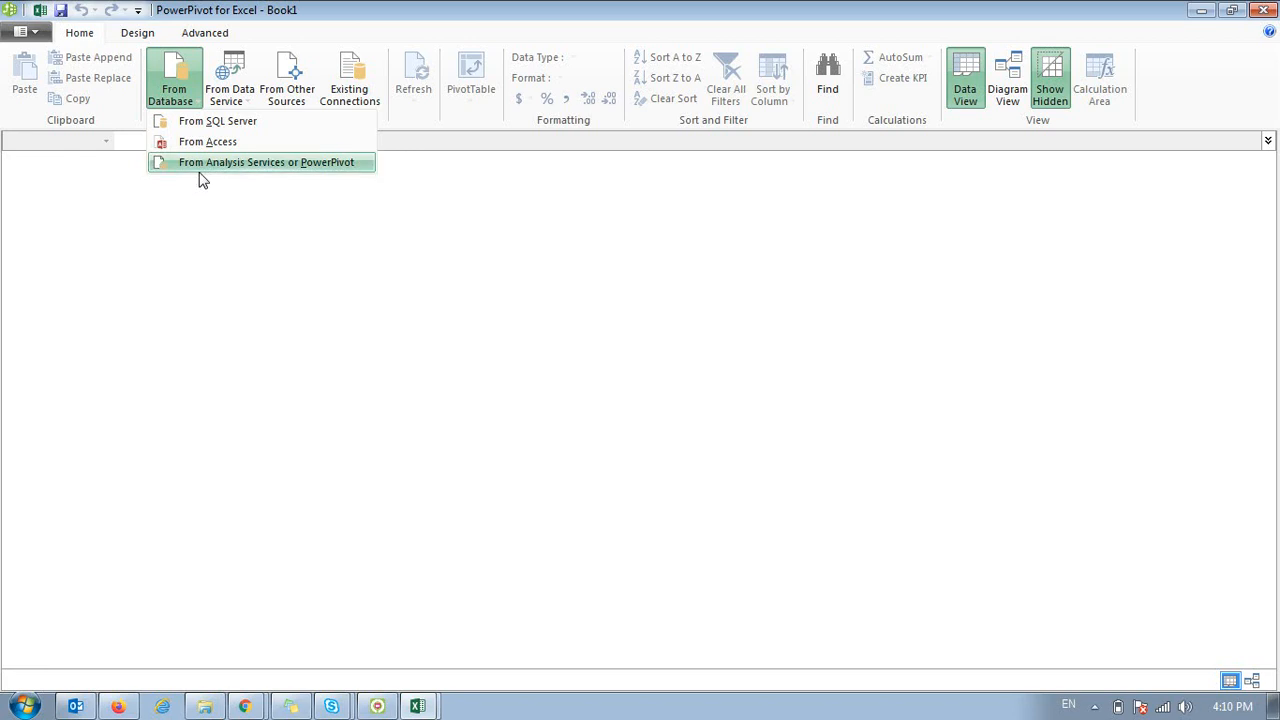
left_click(238, 106)
left_click(238, 106)
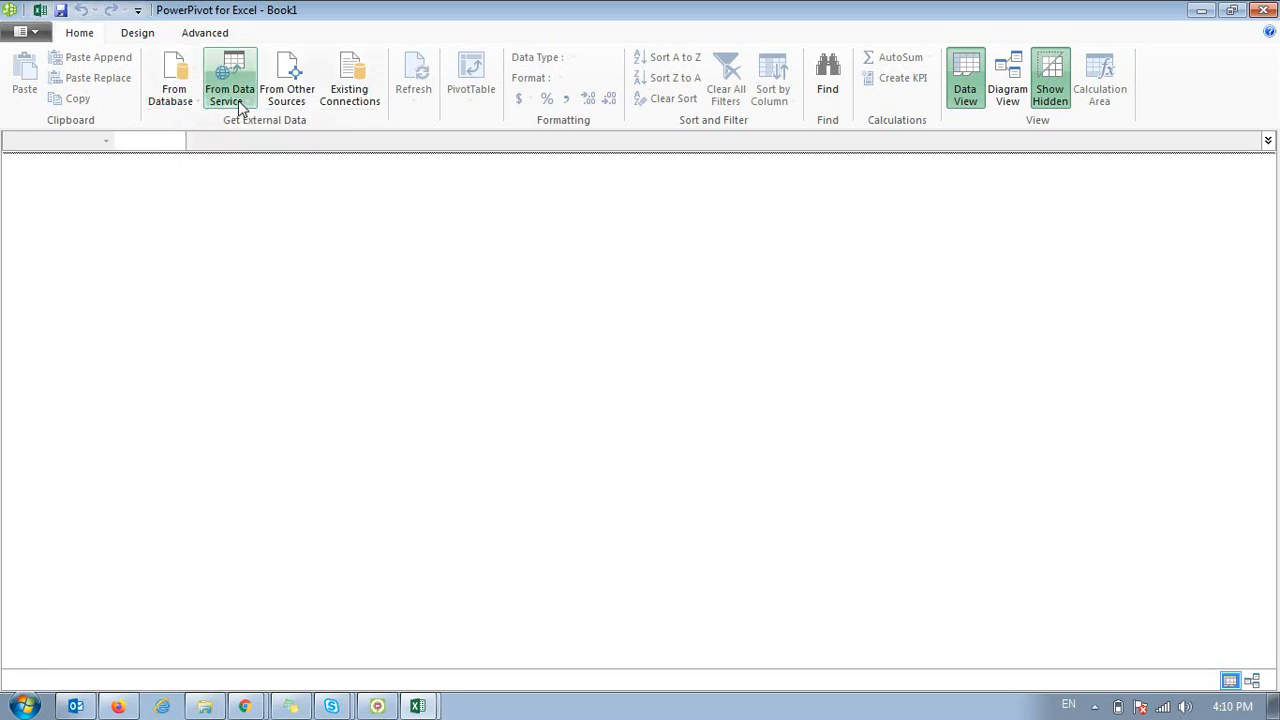
left_click(232, 82)
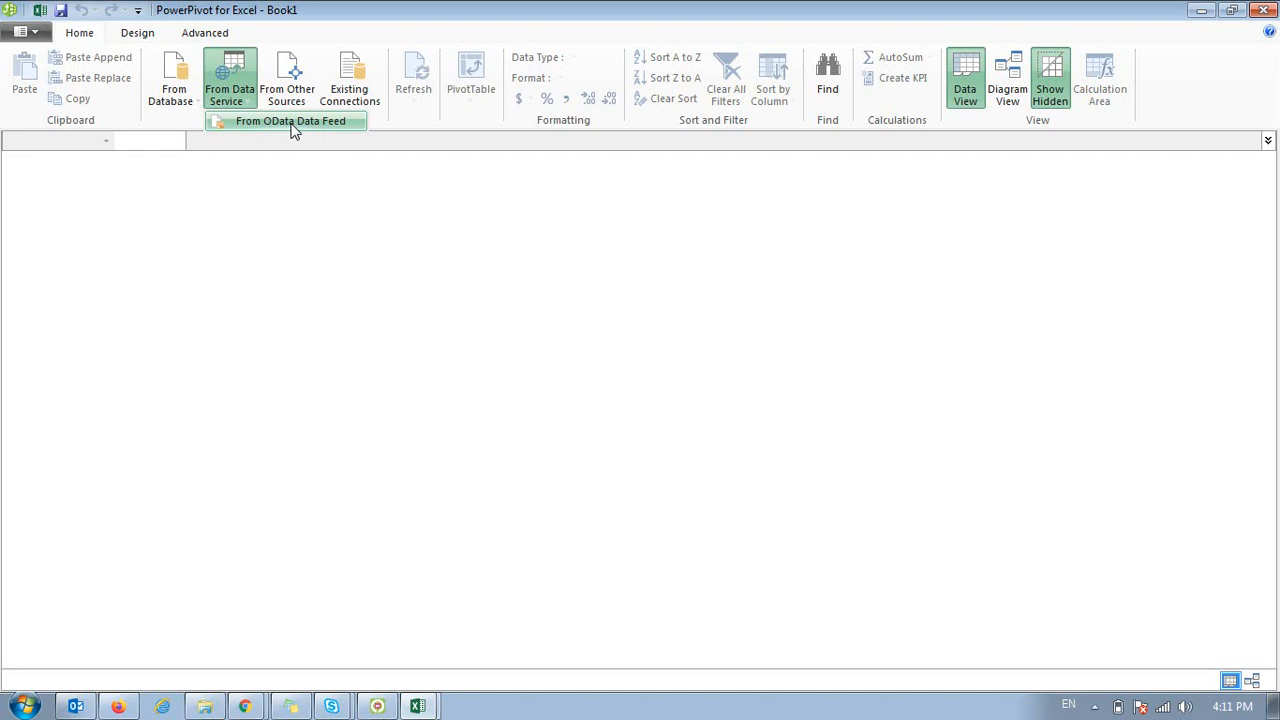
left_click(366, 8)
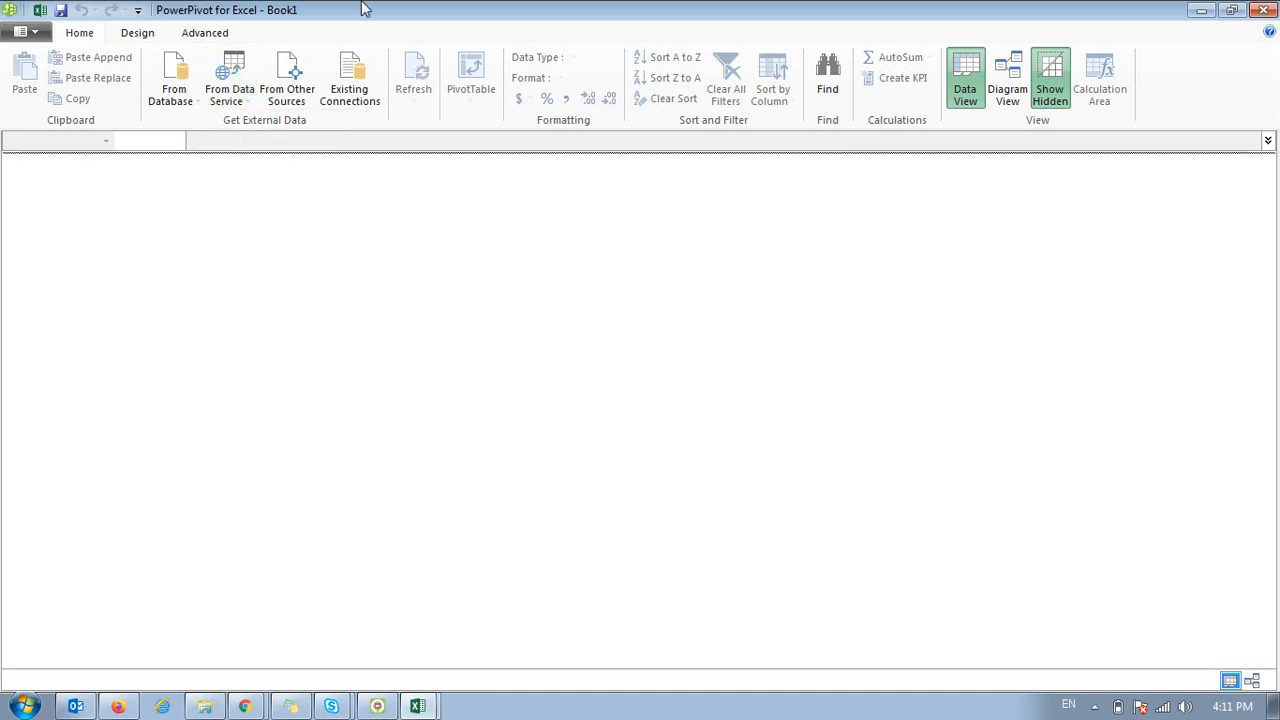
Open the Table Import Wizard from other sources and review the available data source types, down to Excel File and Text File.
left_click(300, 75)
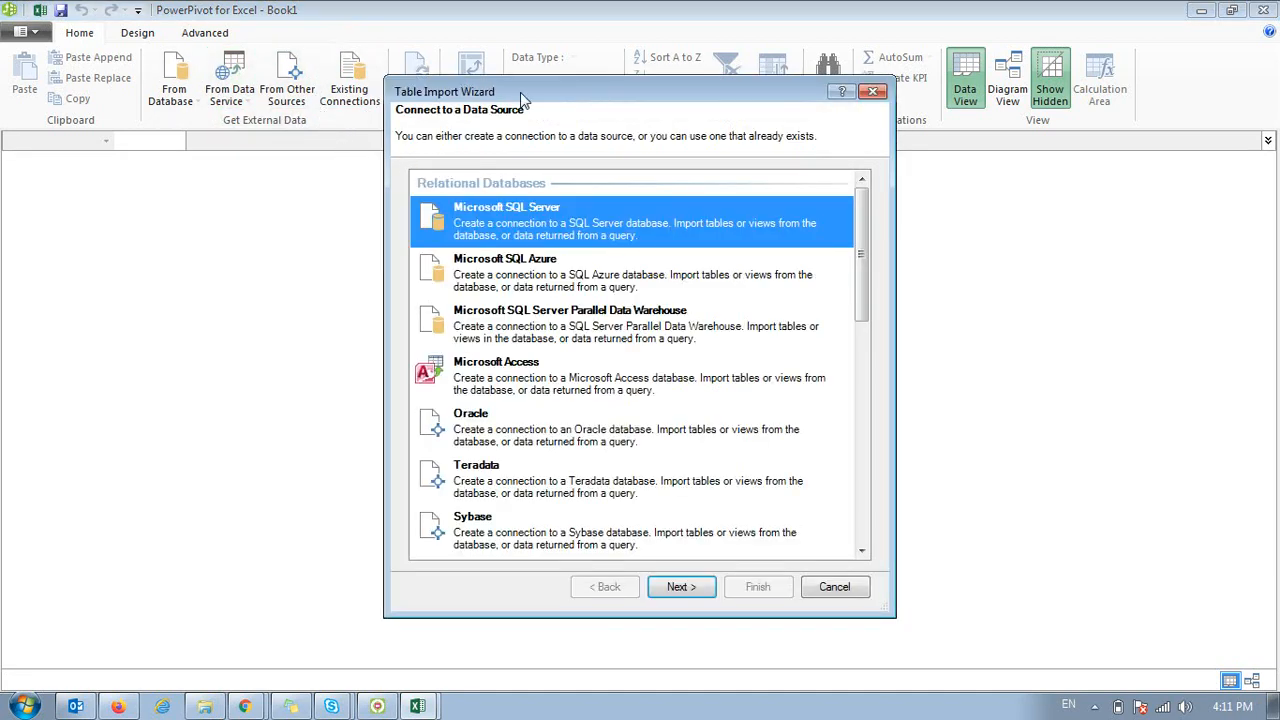
left_click_drag(520, 92, 503, 20)
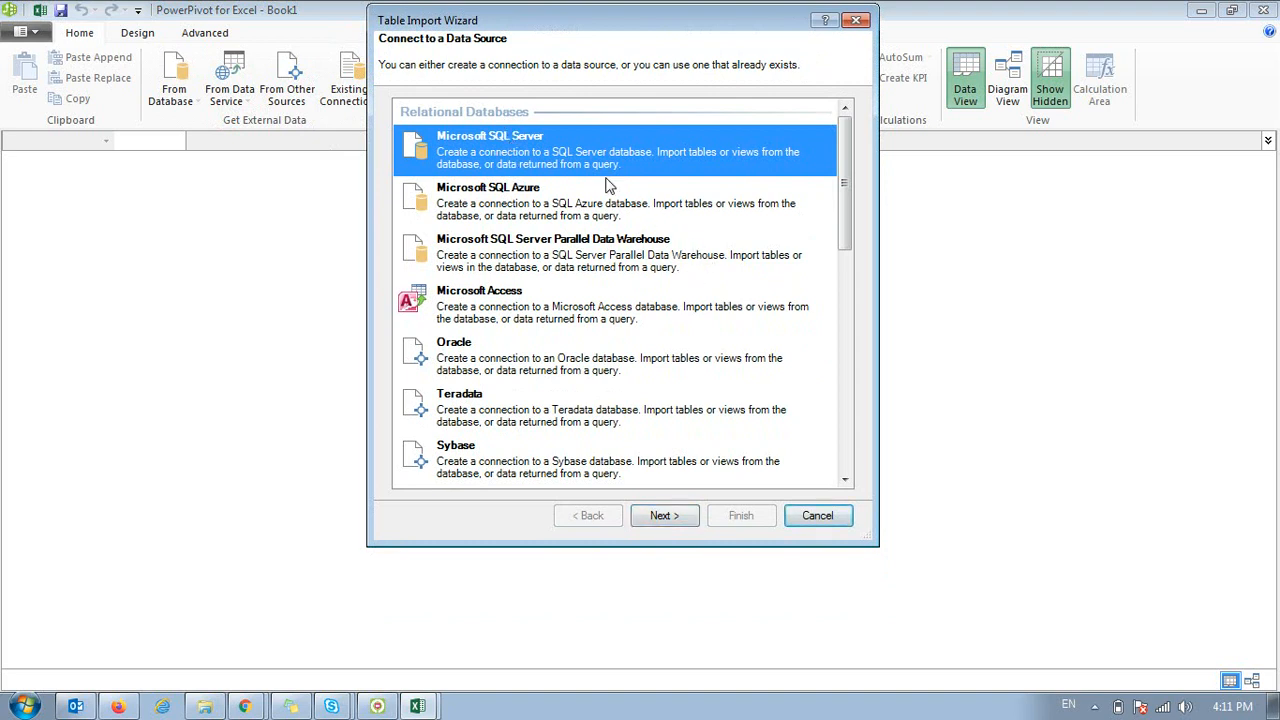
key("Down")
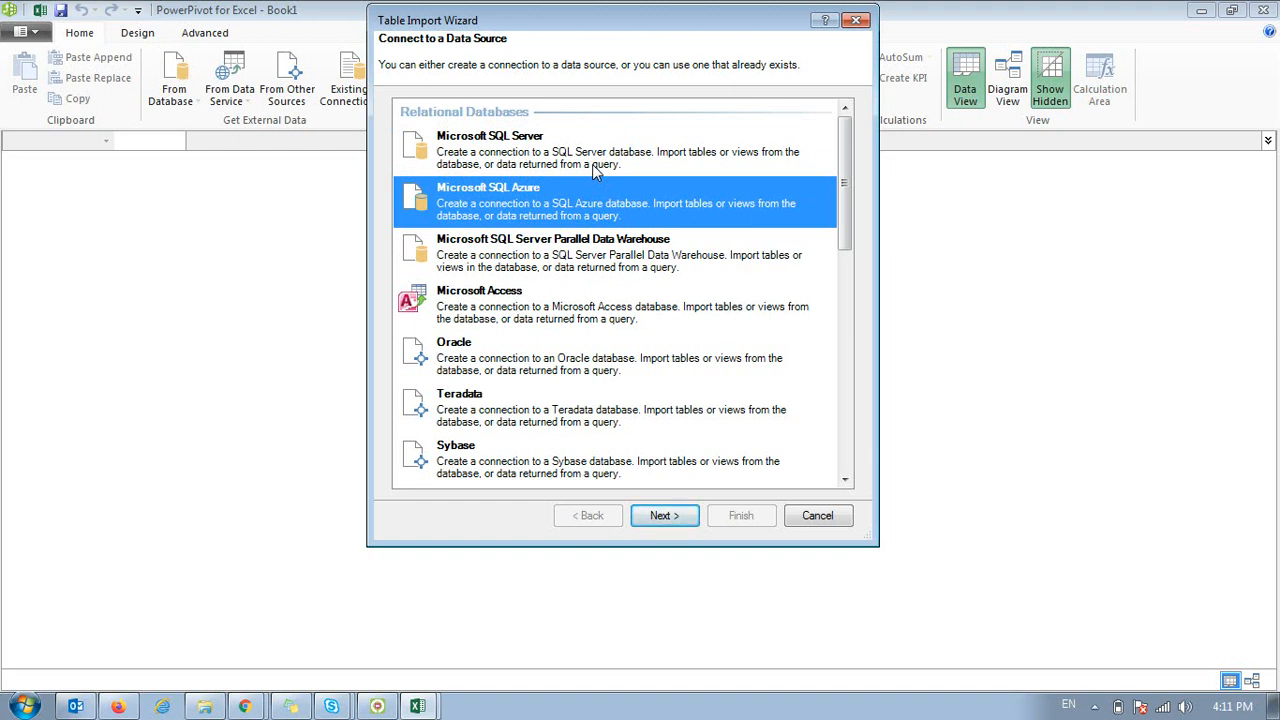
key("Down")
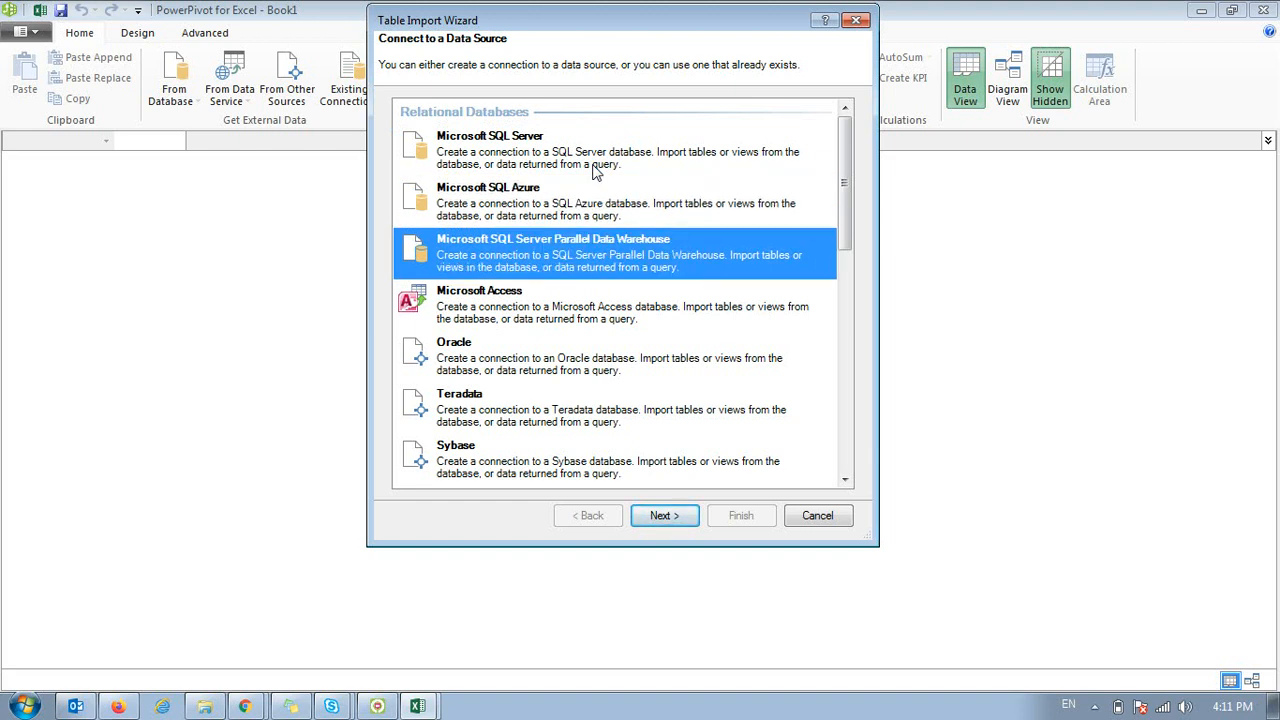
key("Down")
key("Down")
key("Down")
key("Down")
key("Down")
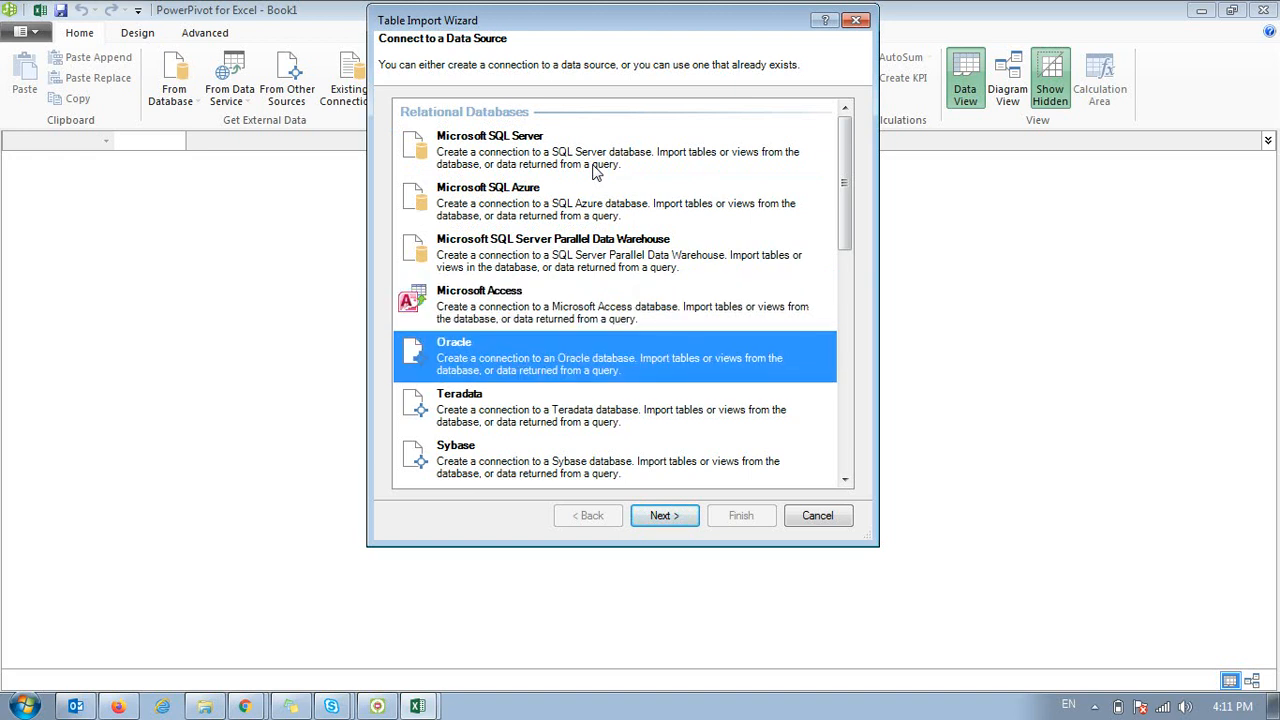
key("Down")
key("Down")
key("Down")
key("Down")
key("Down")
key("Down")
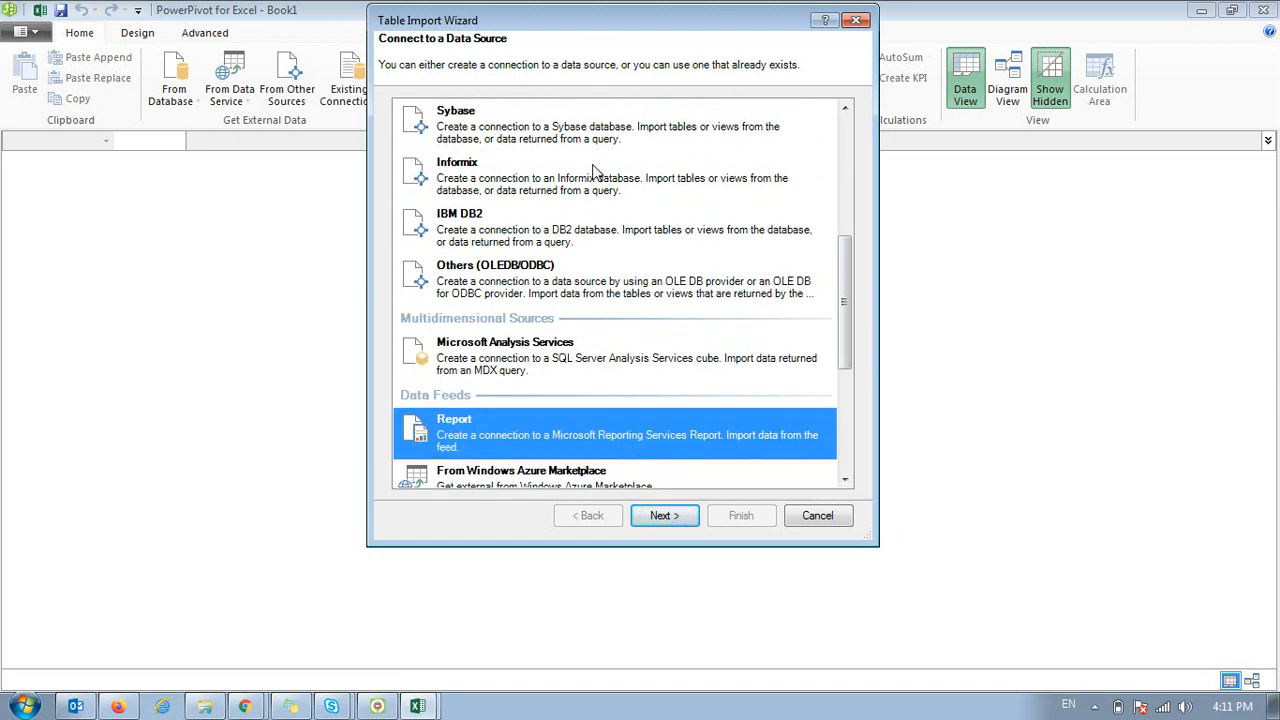
key("Up")
key("Up")
key("Up")
key("Up")
key("Down")
key("Down")
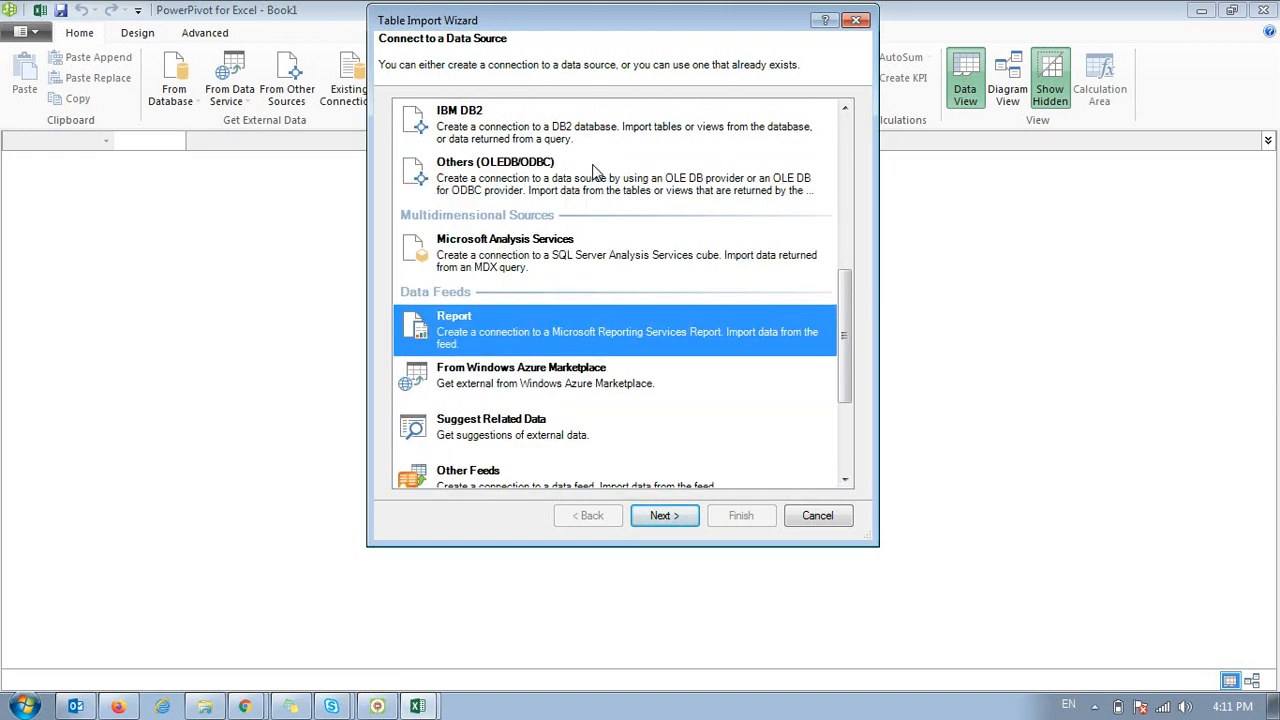
key("Down")
key("Down")
key("Down")
key("Down")
key("Down")
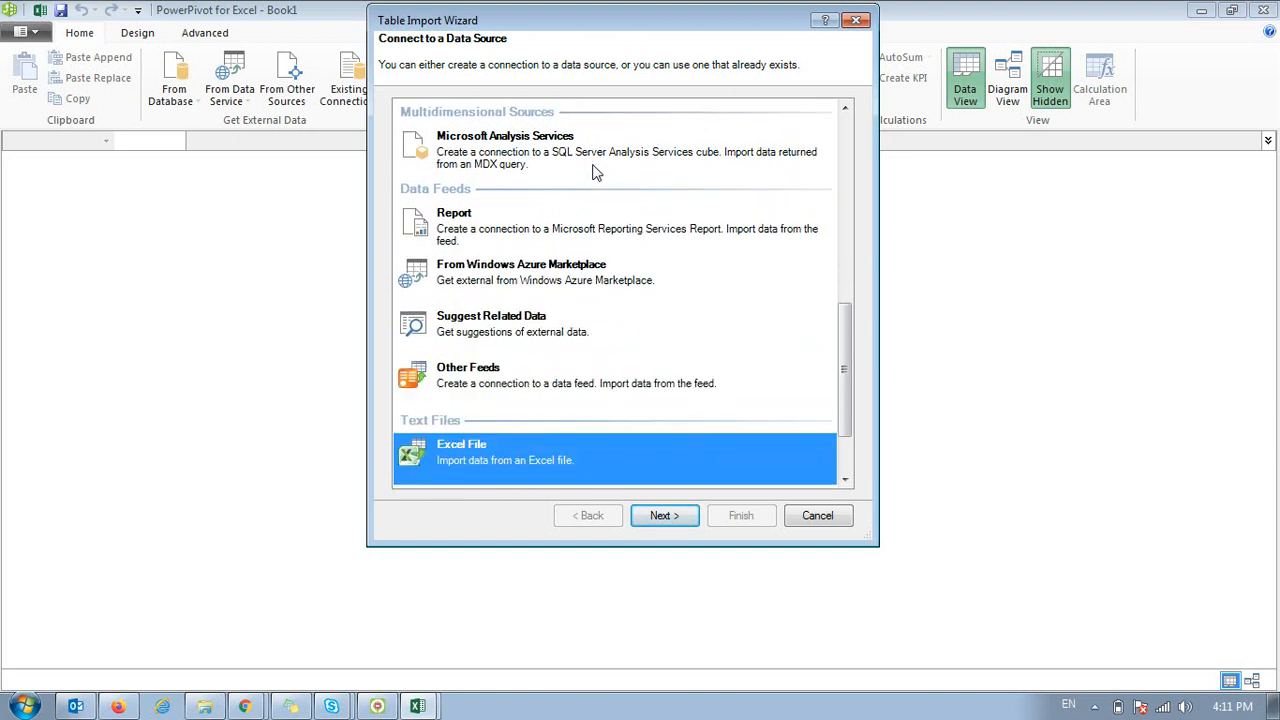
key("Up")
key("Down")
key("Up")
key("Down")
key("Up")
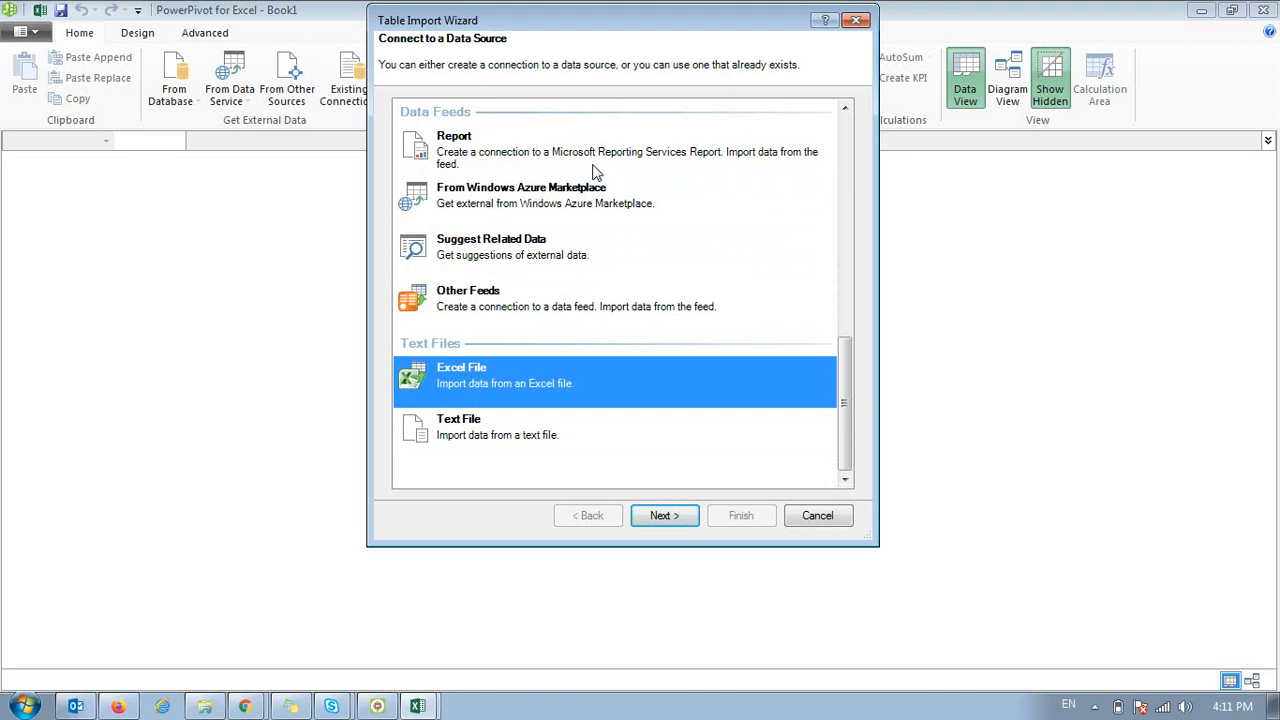
key("Down")
key("Up")
key("Down")
key("Up")
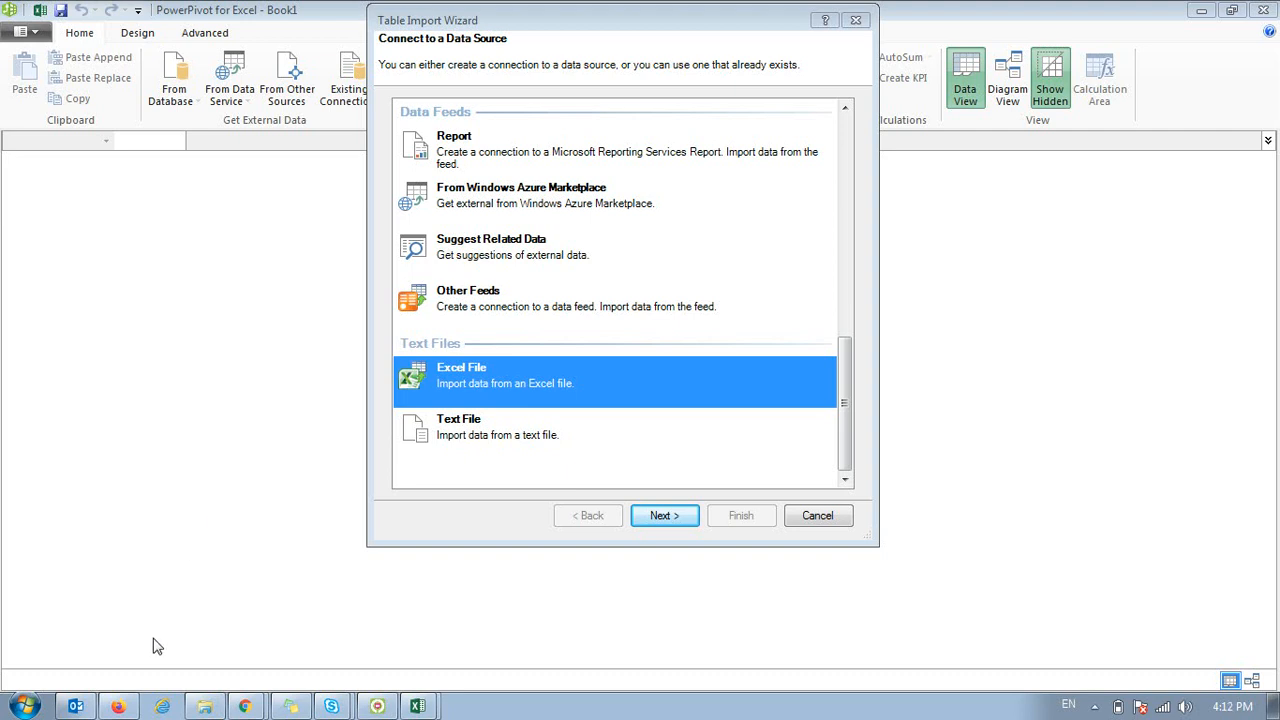
Switch to Outlook and select the sent message RE: Monthly Voice Offer (*36#) - Site Details in the 2021 - Central A Sent Items.
left_click(75, 706)
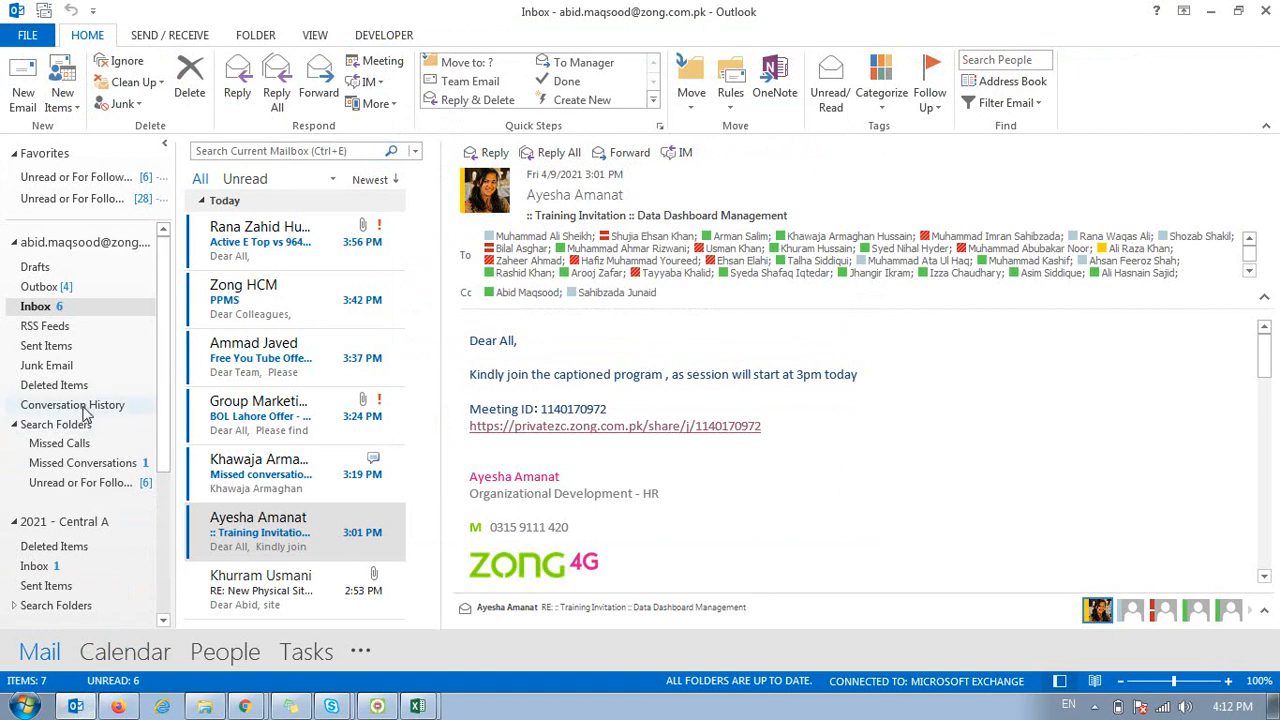
left_click(50, 347)
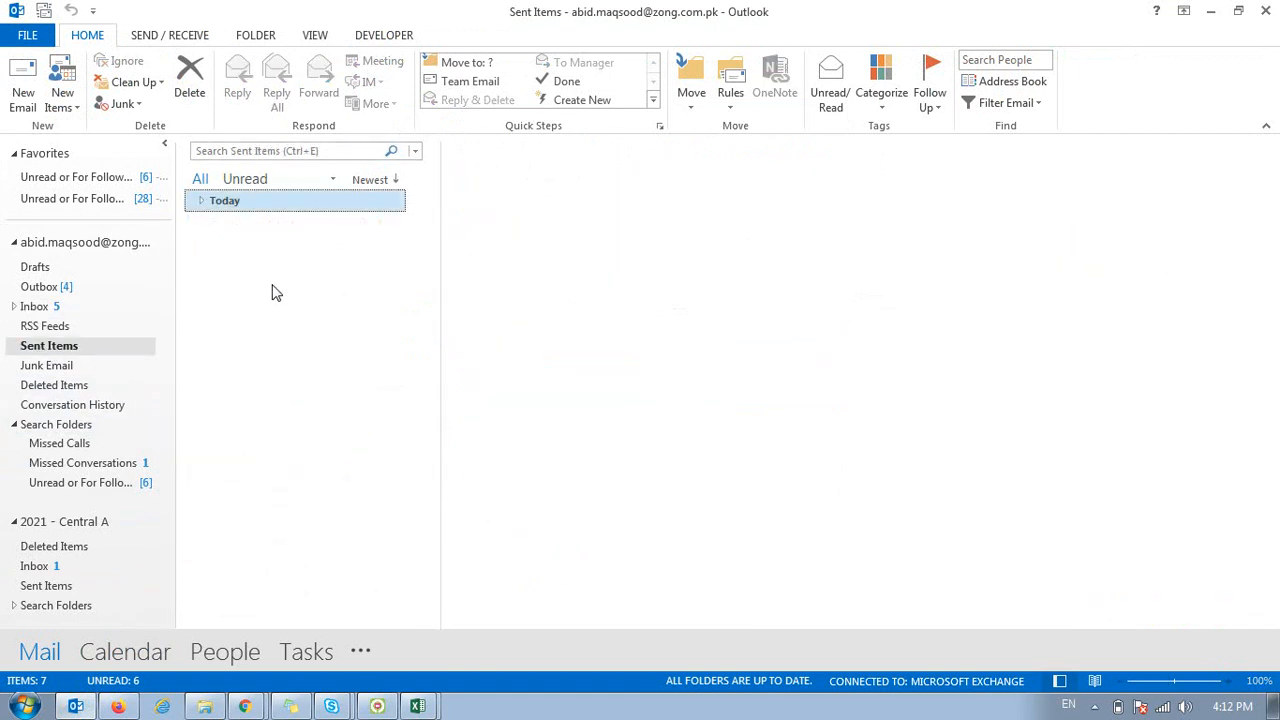
left_click(84, 585)
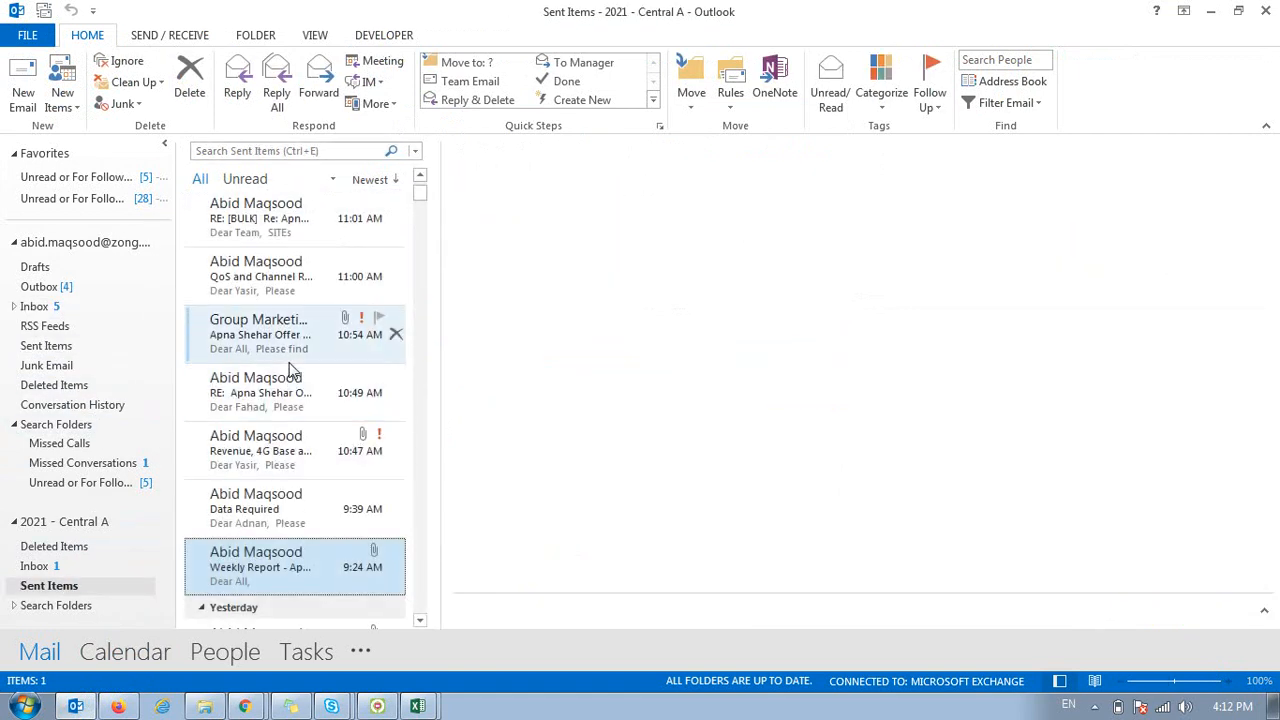
key("Up")
key("Up")
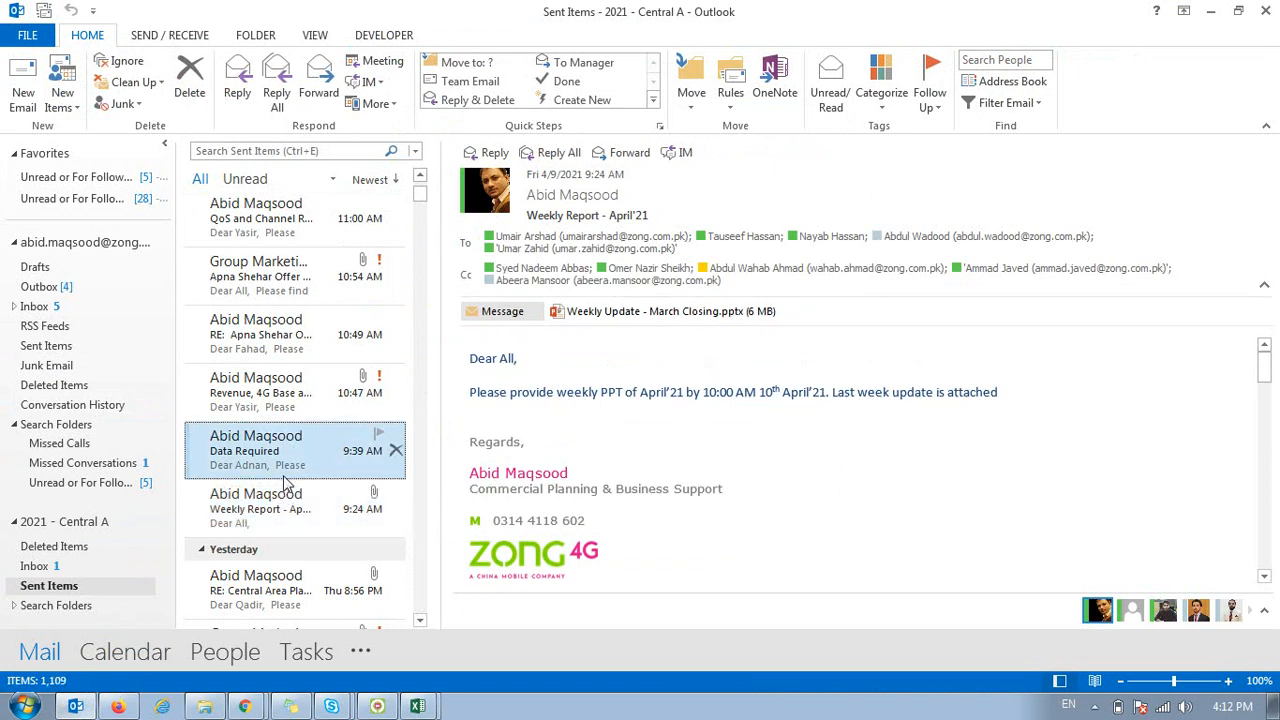
left_click(282, 340)
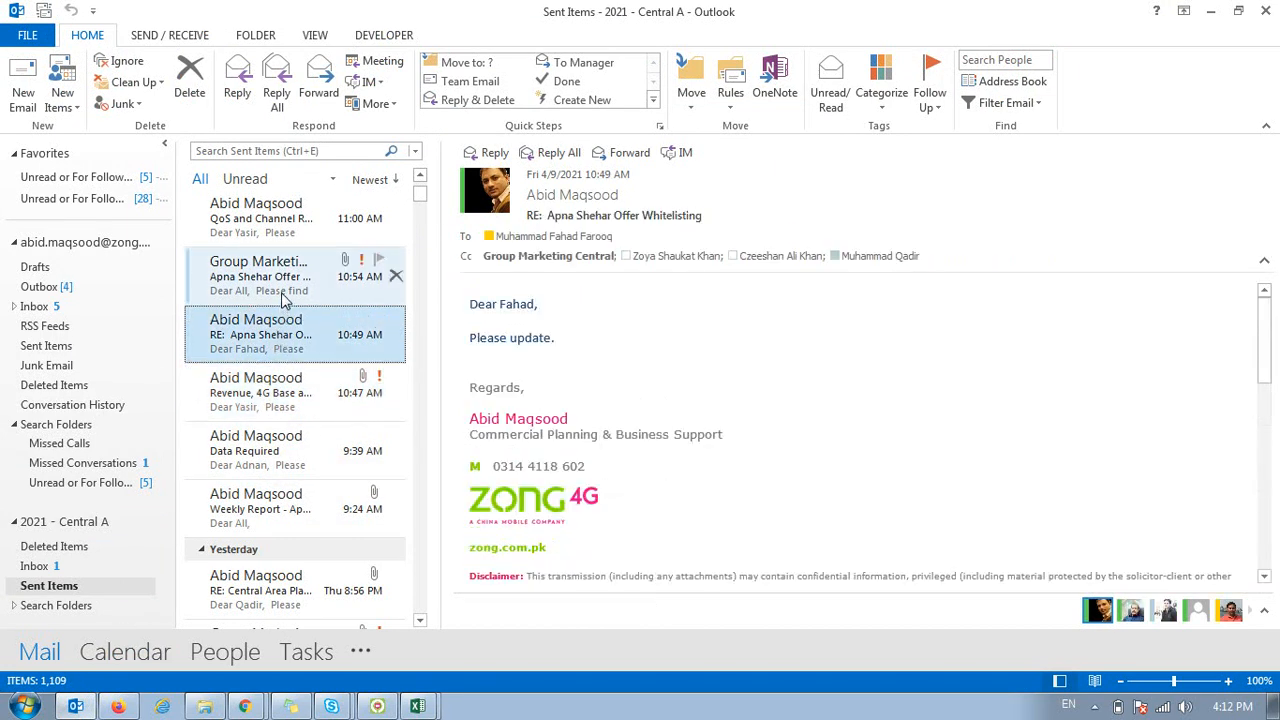
left_click(300, 282)
left_click(287, 230)
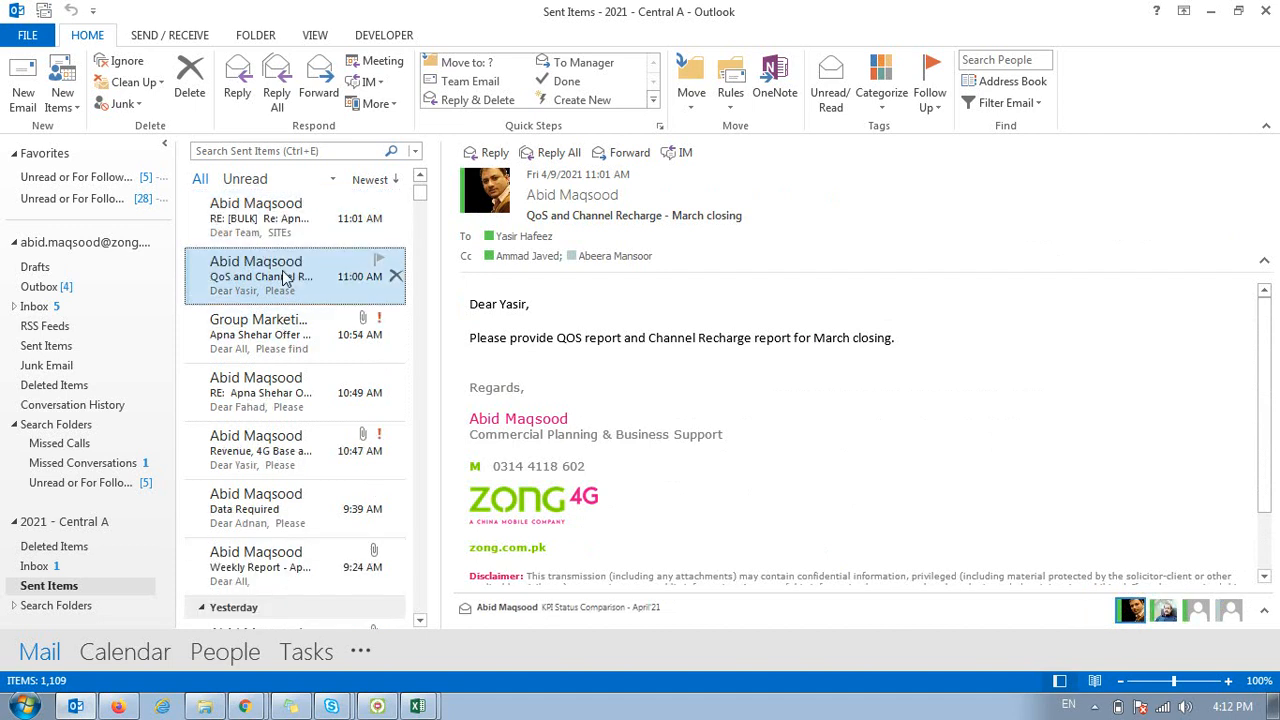
key("Up")
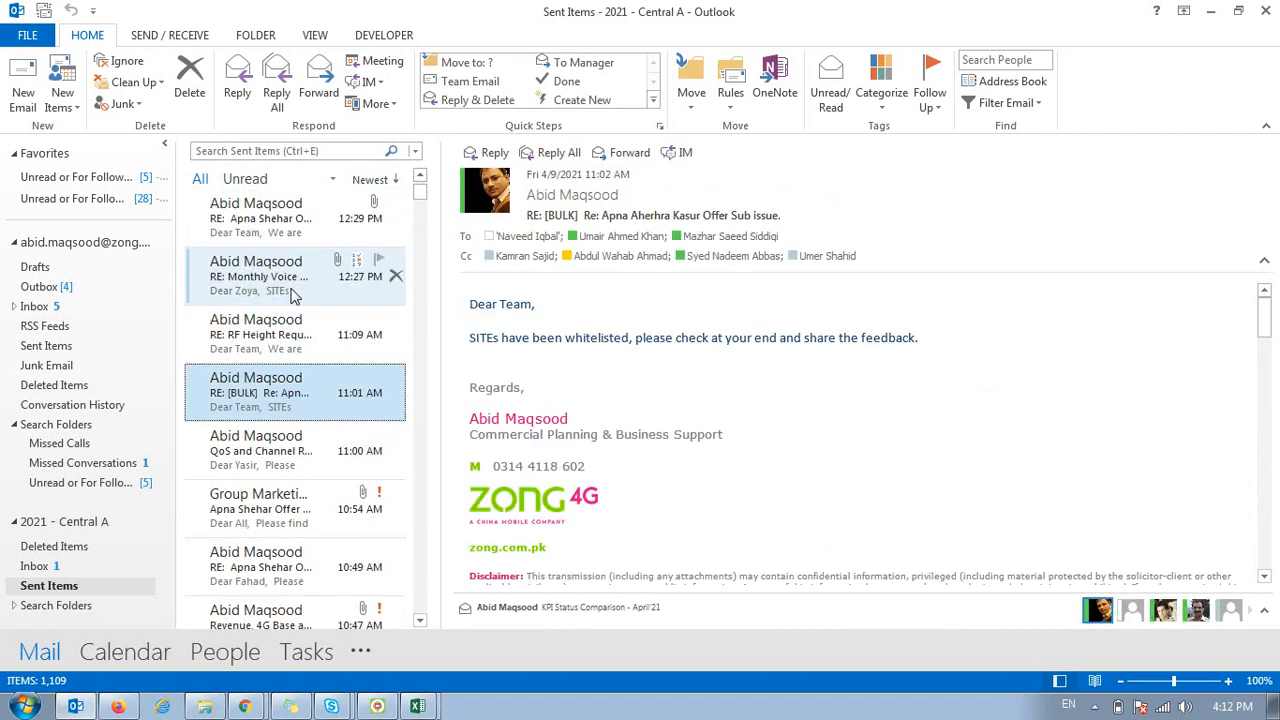
left_click(287, 320)
left_click(285, 268)
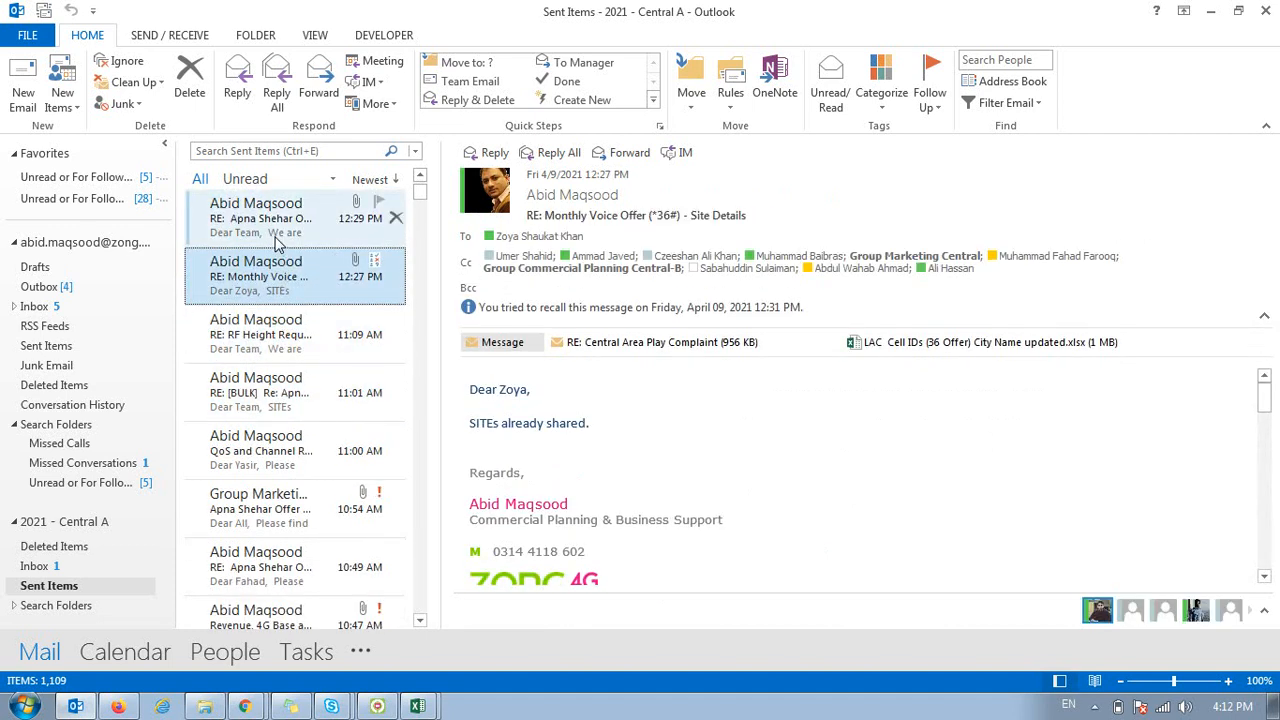
View the attached workbook LAC Cell IDs (36 Offer) City Name updated.xlsx, close it and return to Outlook.
double_click(982, 342)
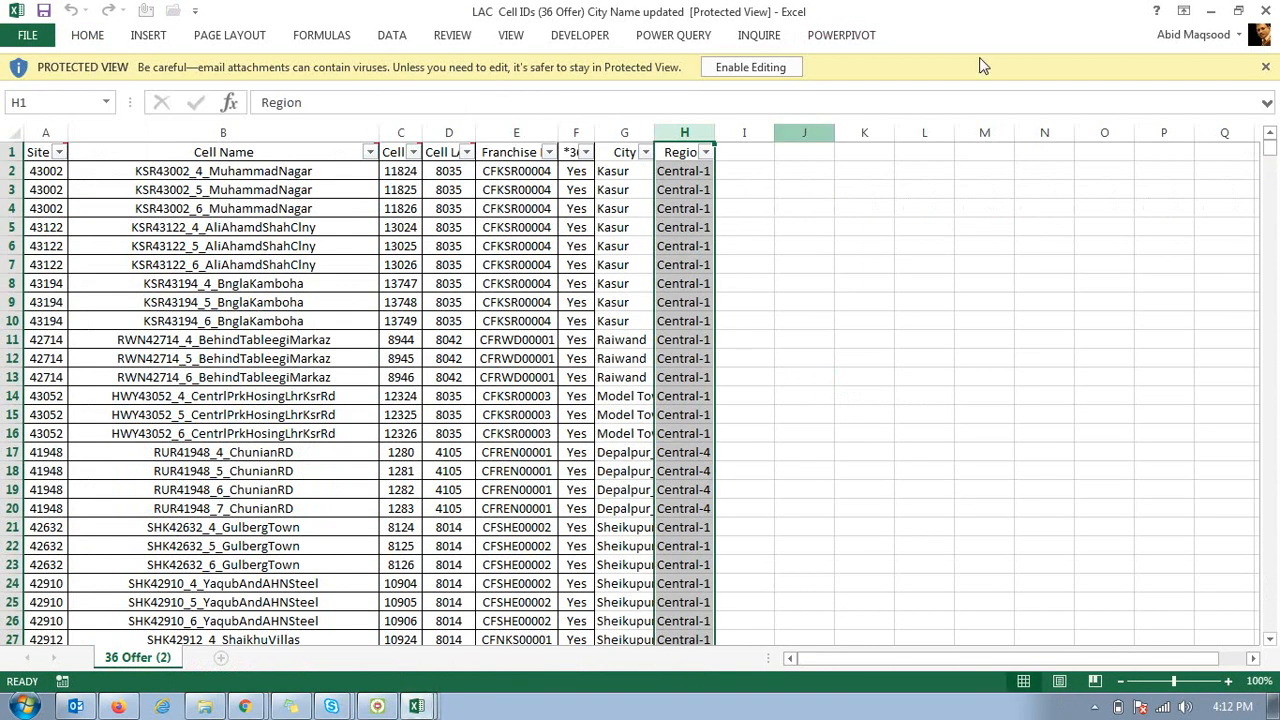
left_click(1265, 11)
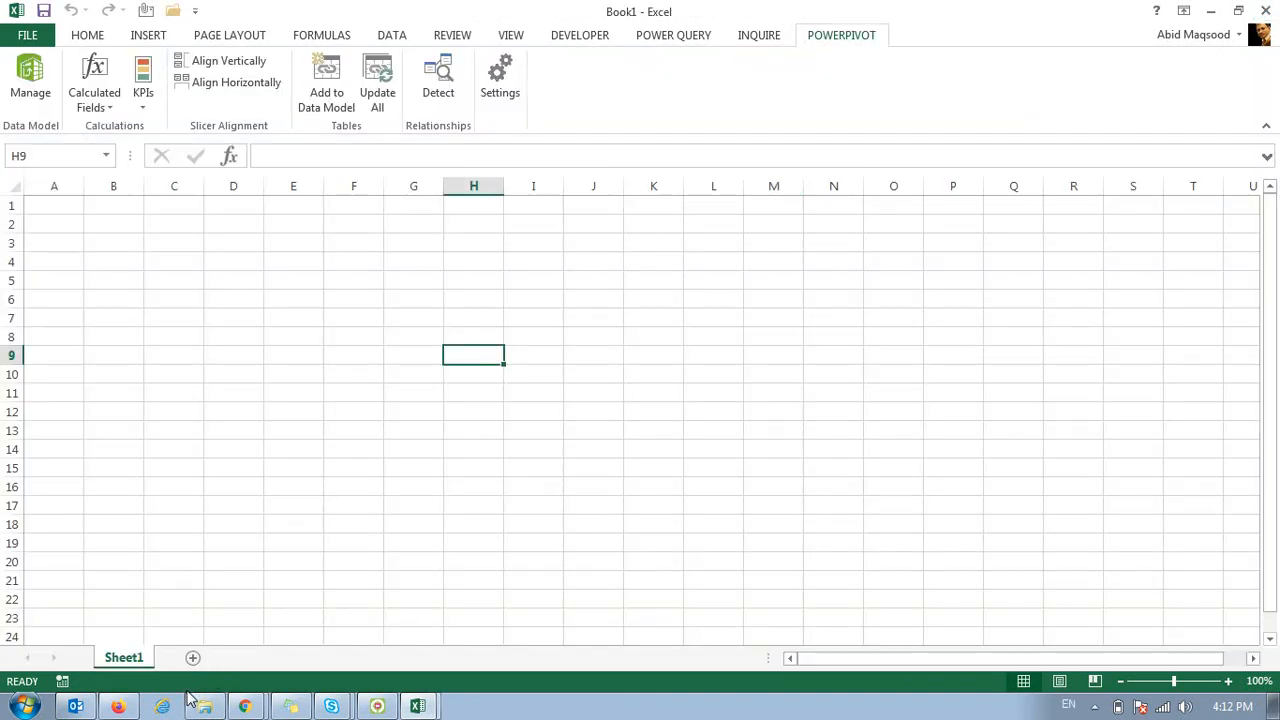
key("alt+Tab")
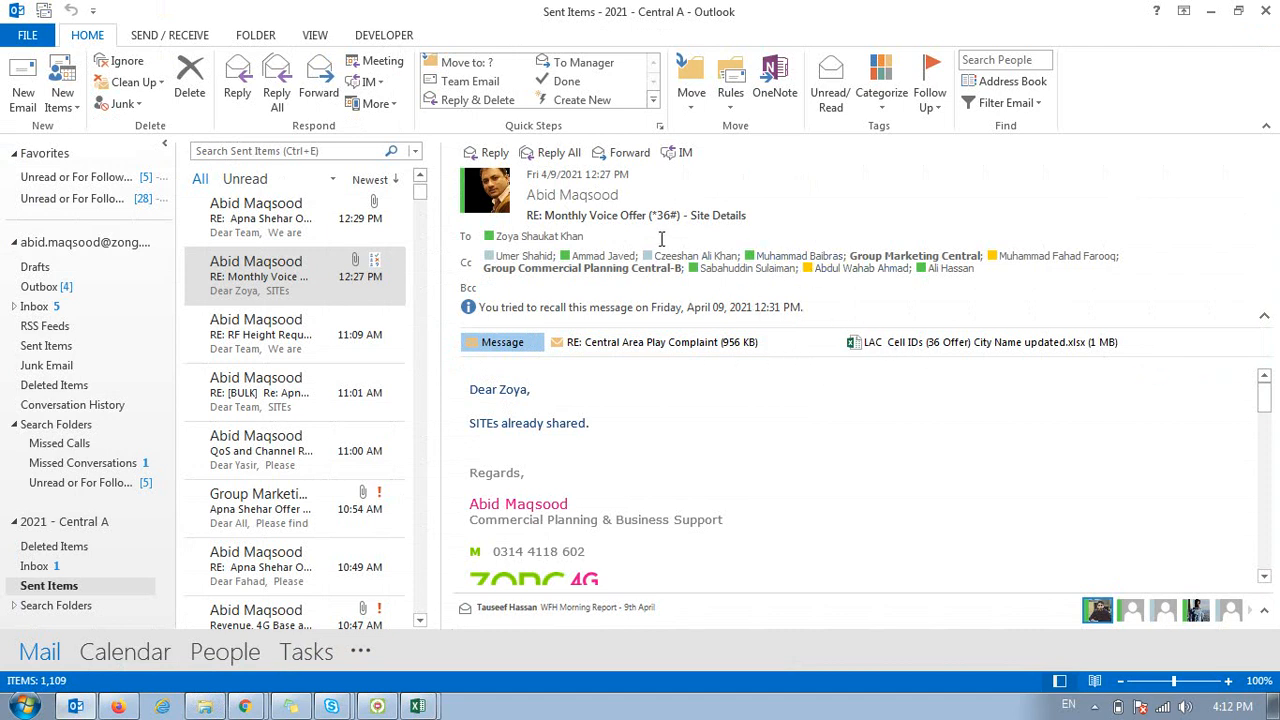
Start forwarding the Monthly Voice Offer message and enter the colleague's address as the recipient.
left_click(600, 160)
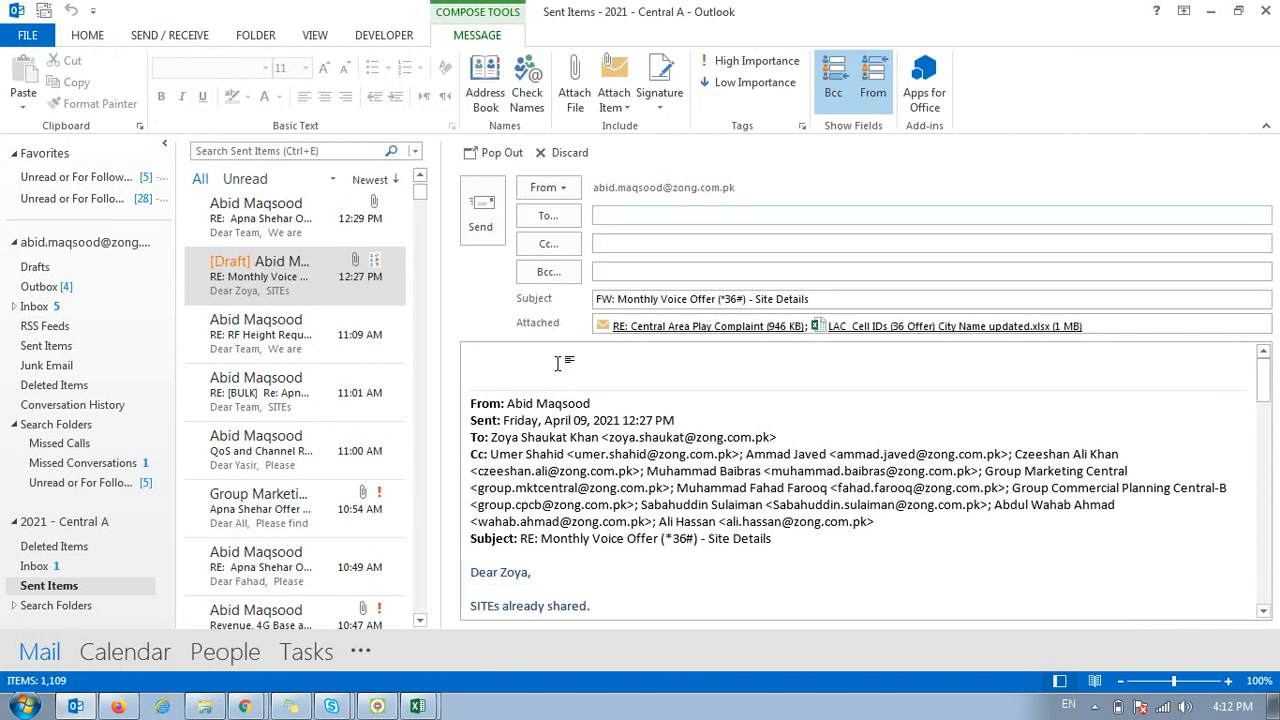
type("qad")
key("BackSpace")
key("BackSpace")
key("BackSpace")
type("mu")
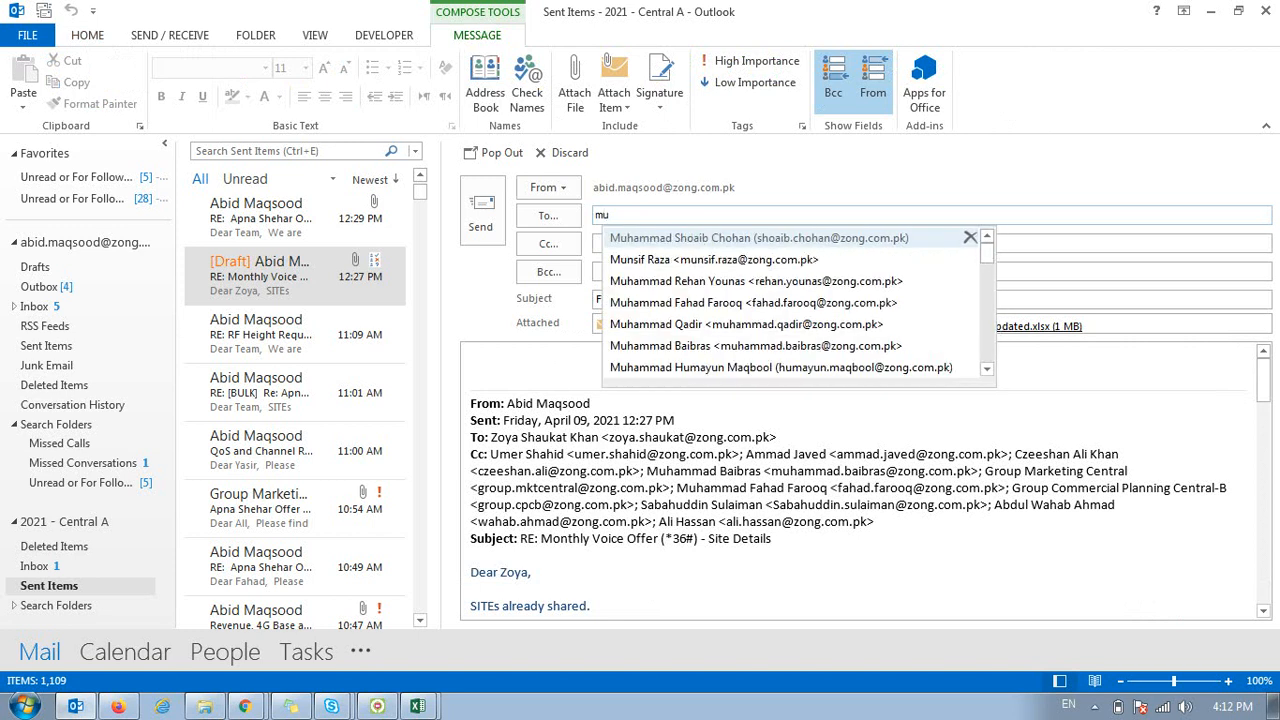
key("Down")
key("Down")
key("Down")
key("Down")
key("Return")
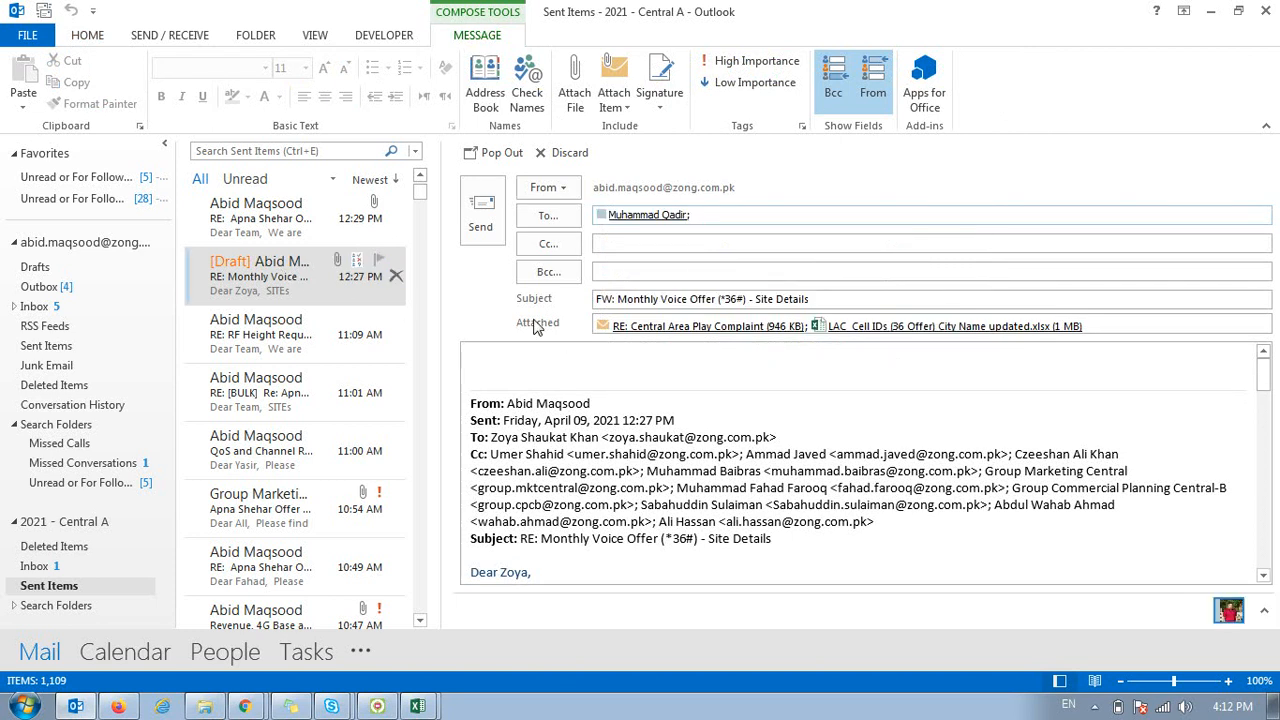
Remove the attached message RE: Central Area Play Complaint from the forward and send it with only the workbook attached.
left_click(680, 328)
key("Delete")
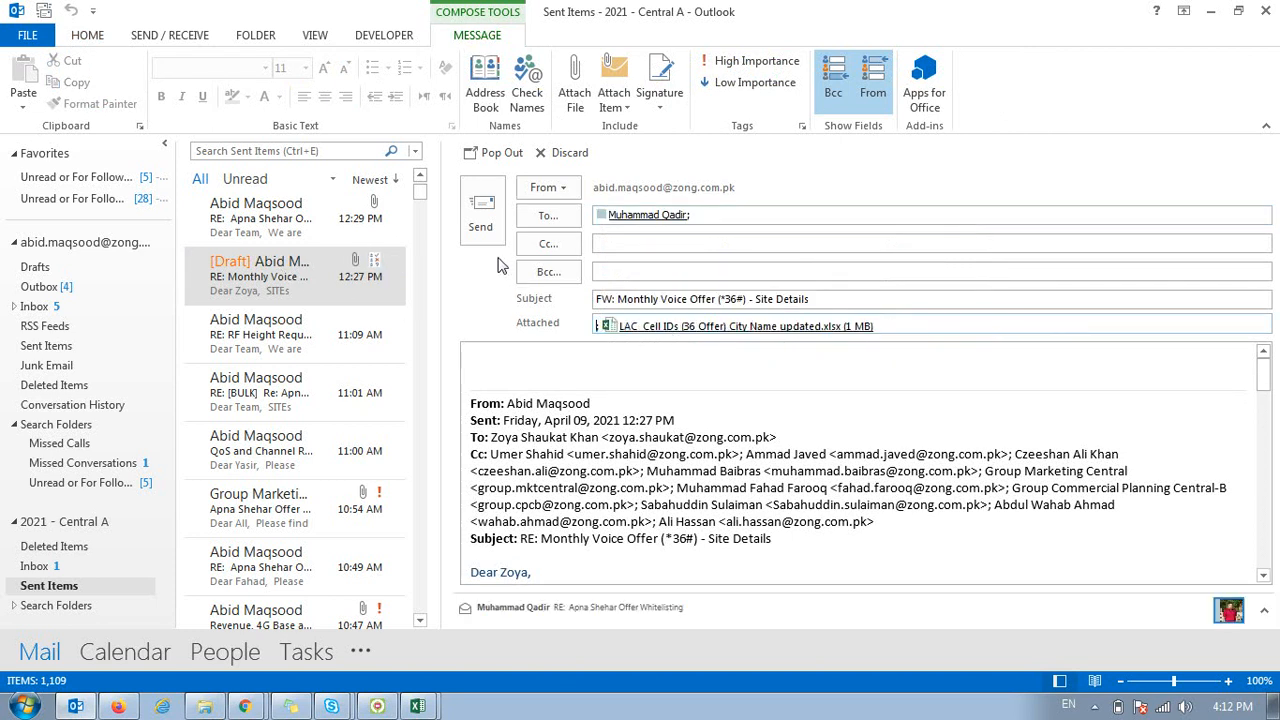
left_click(480, 215)
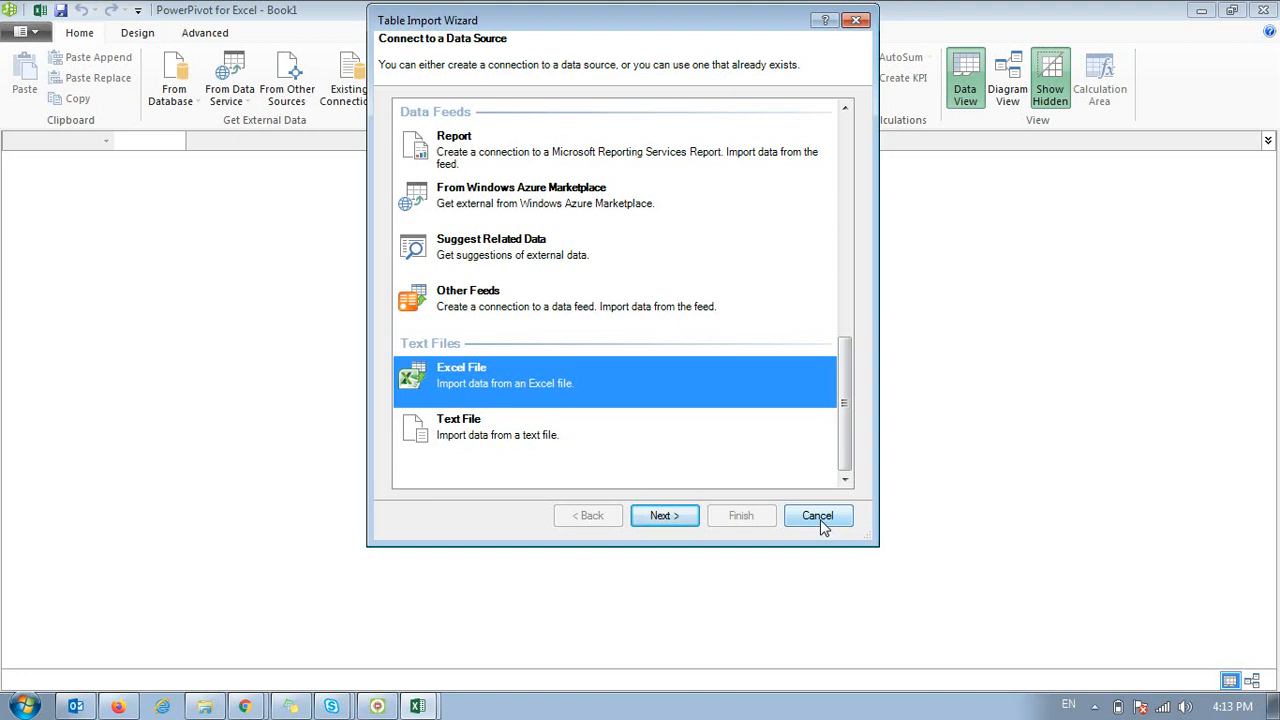
Cancel the Table Import Wizard in the PowerPivot window without importing data.
left_click(817, 516)
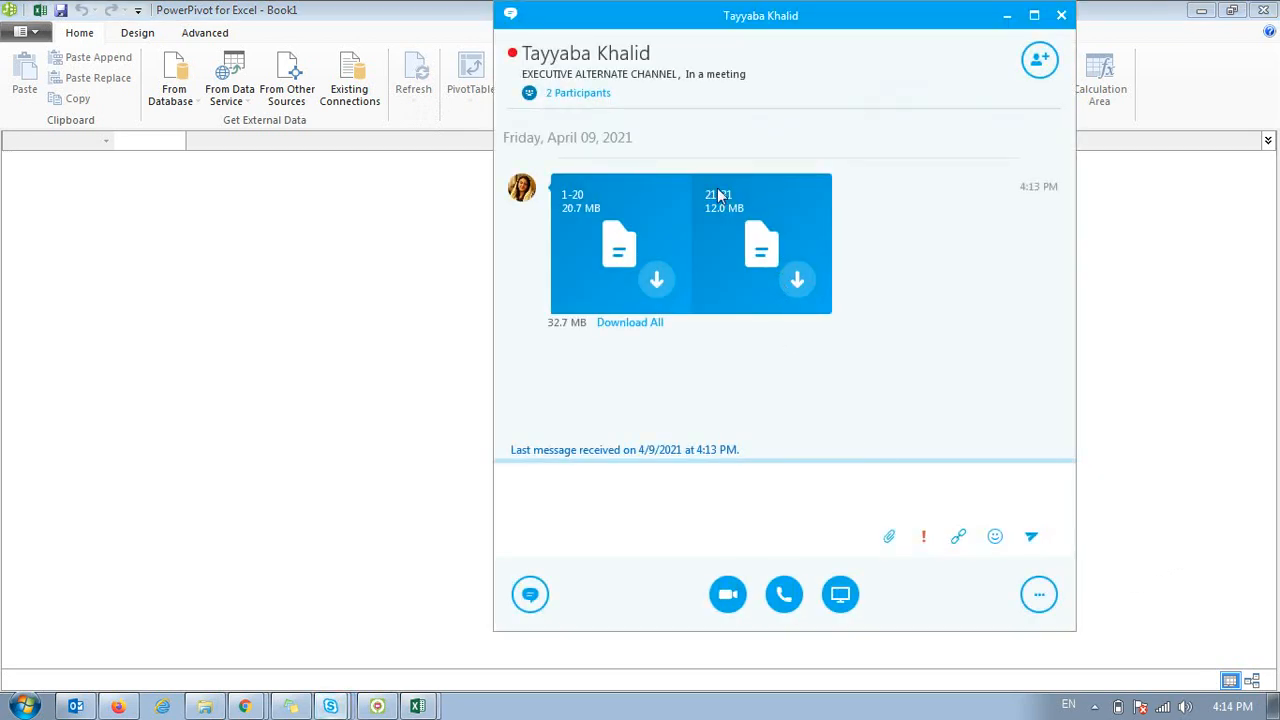
Download the files 1-20 and 21-31 from the Skype chat and minimize the conversation.
left_click(666, 284)
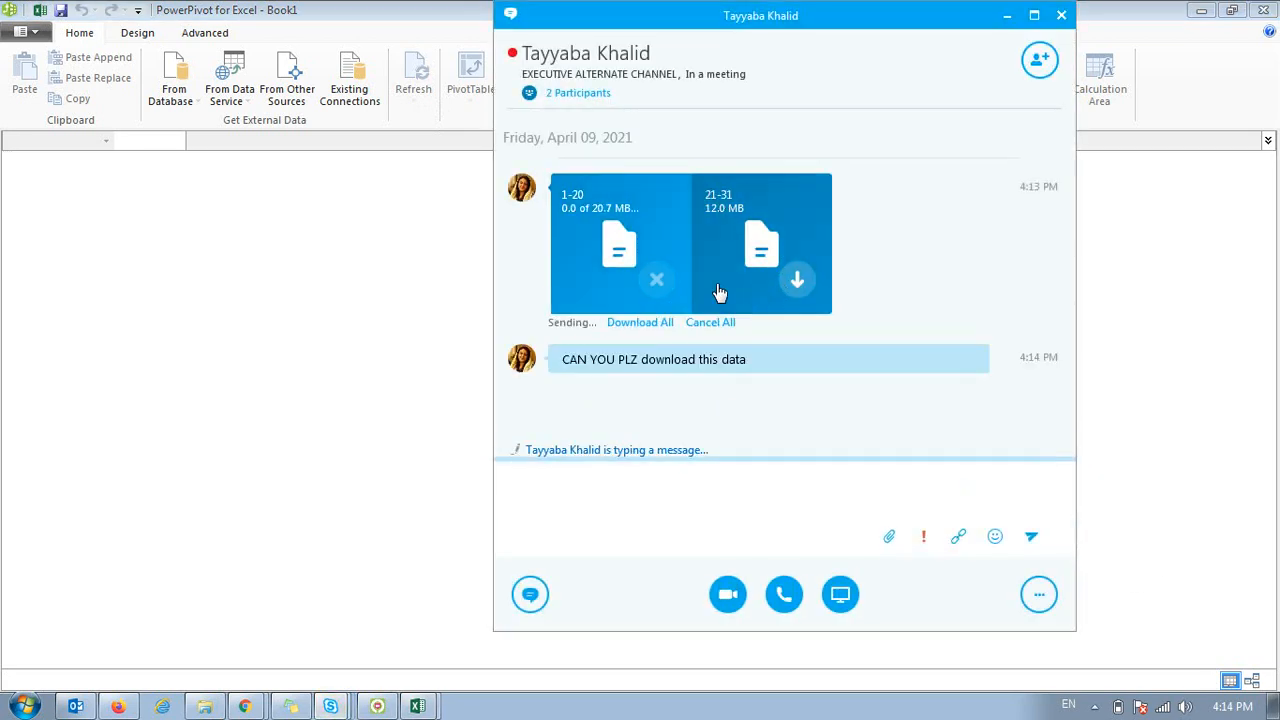
left_click(789, 284)
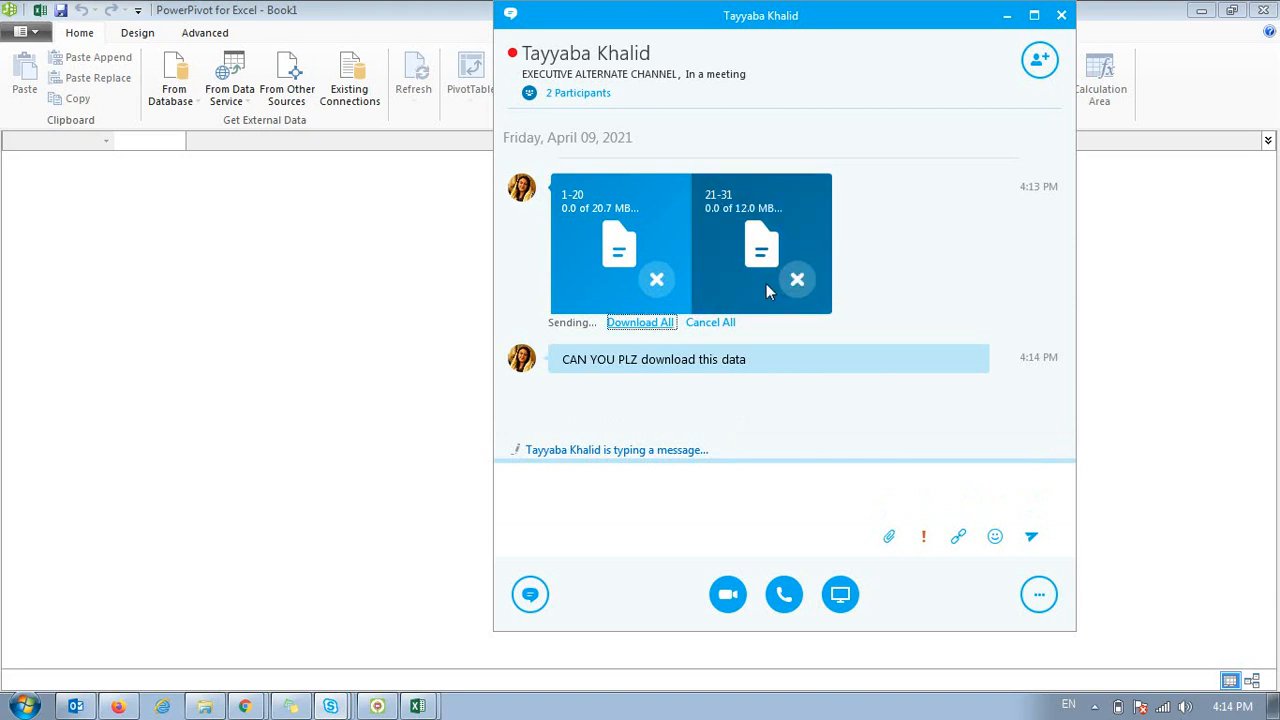
left_click(1007, 17)
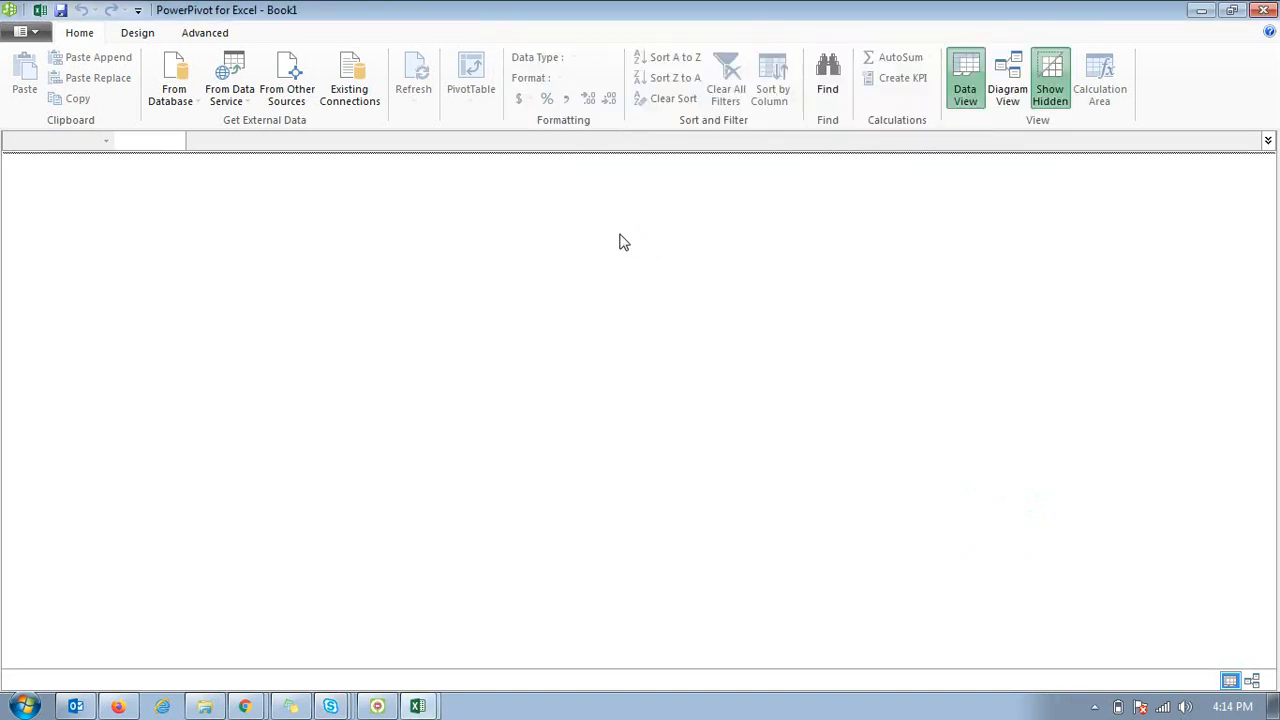